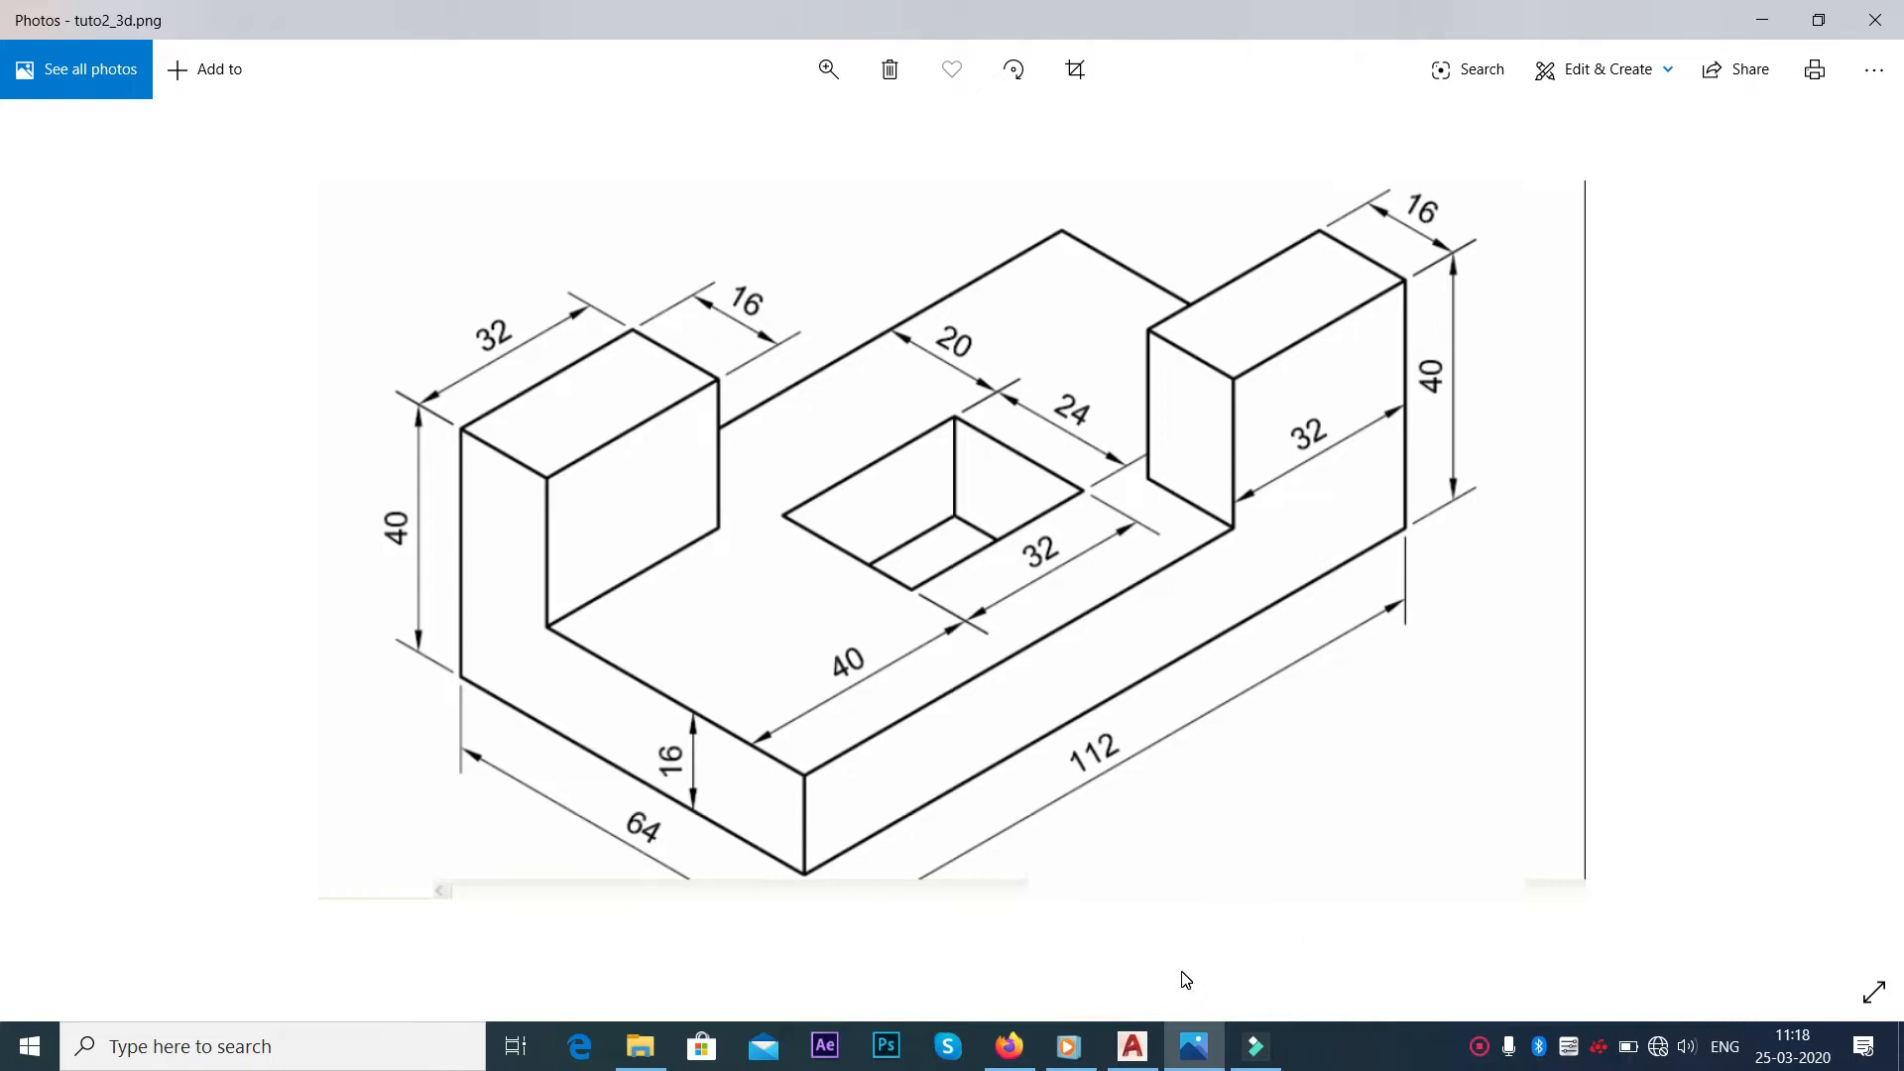
# Switch to AutoCAD and start a new drawing, consulting the reference image tuto2_3d.png for the part's dimensions
pyautogui.moveTo(1145, 1041)
pyautogui.click(1132, 1046)
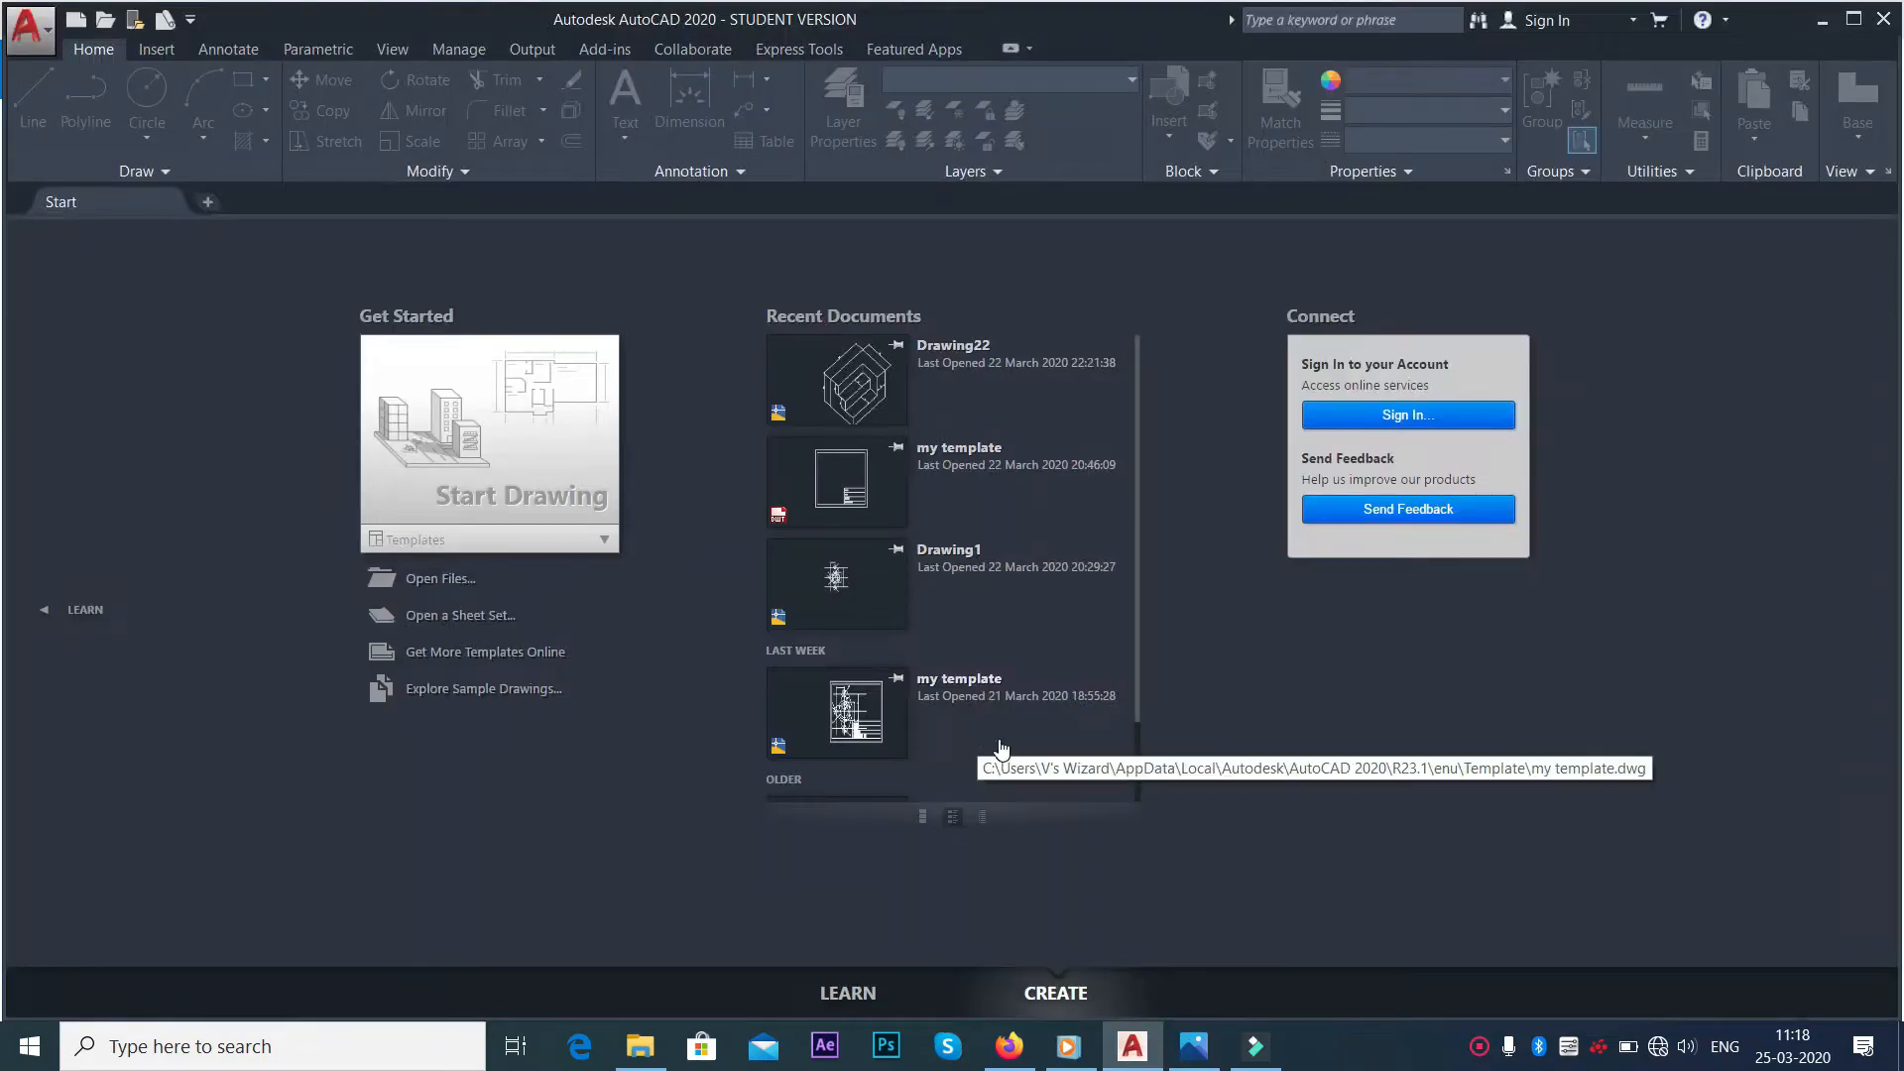
pyautogui.click(548, 468)
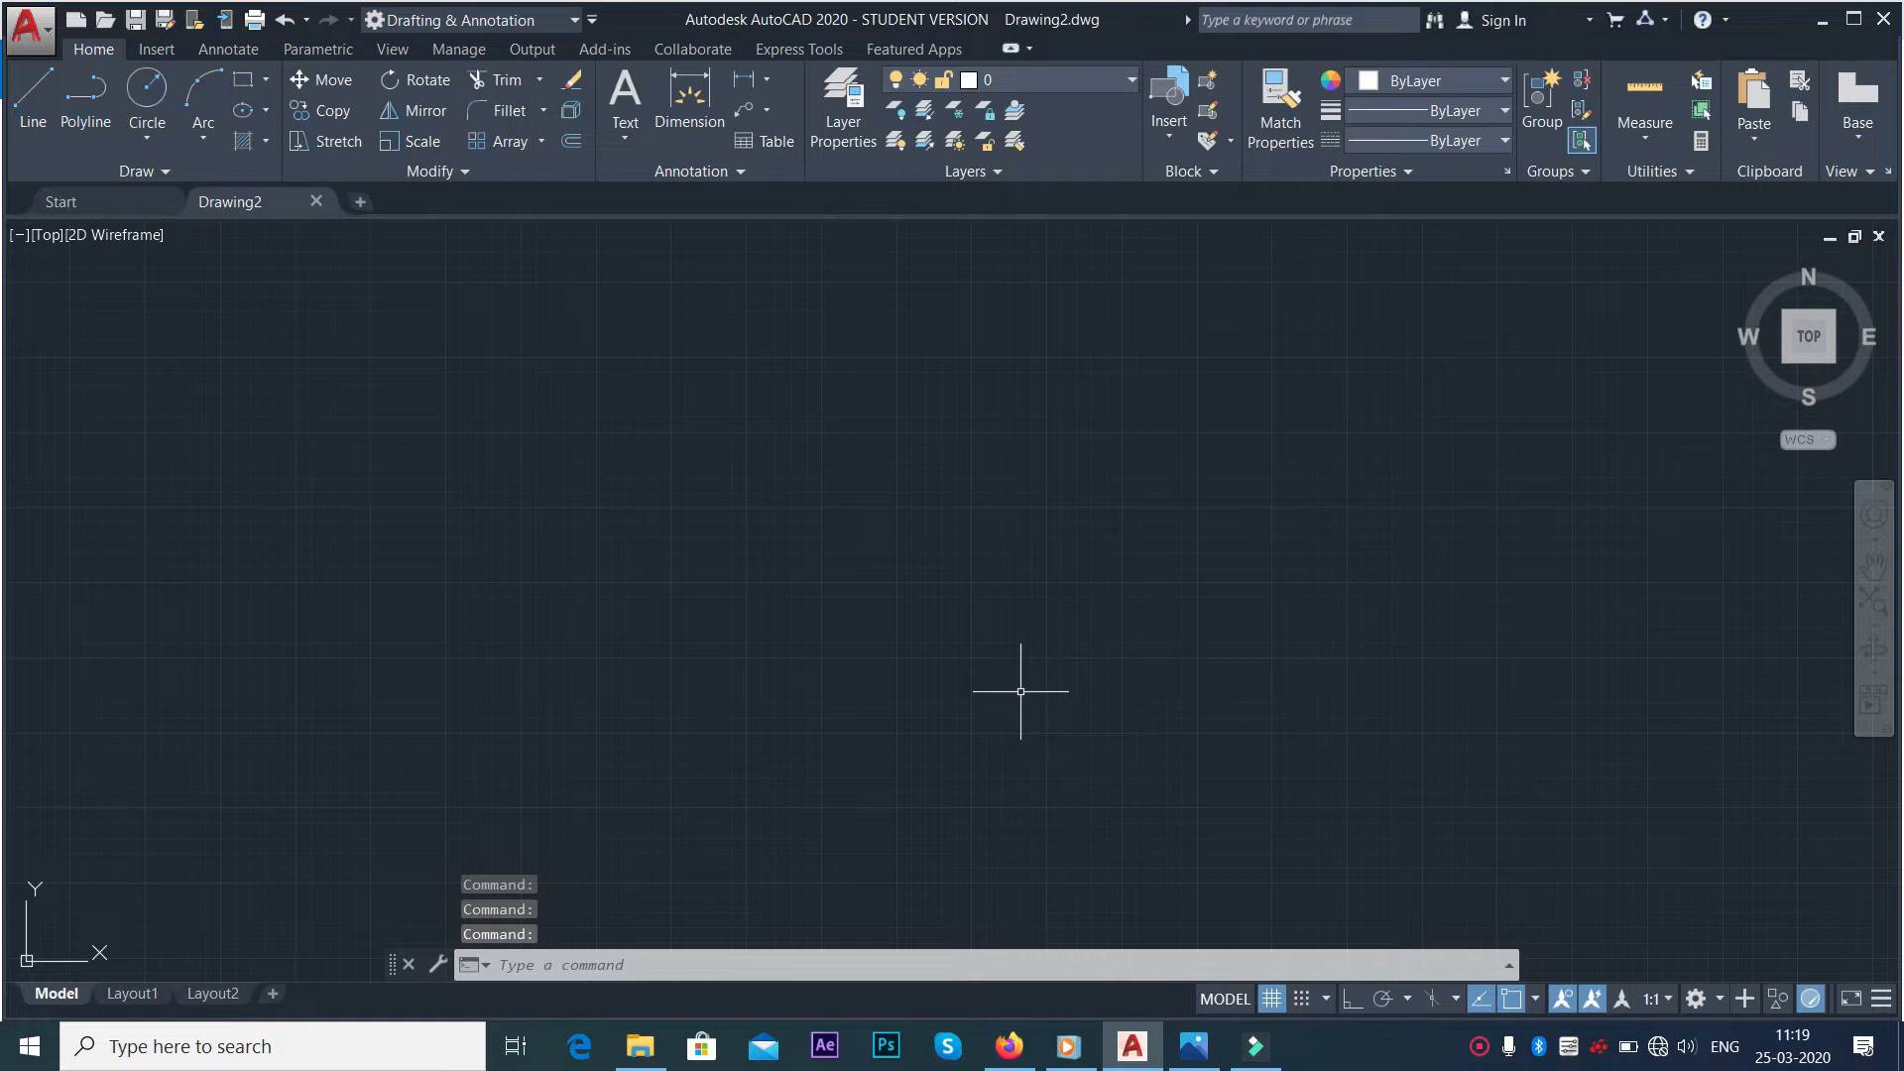
pyautogui.click(1194, 1046)
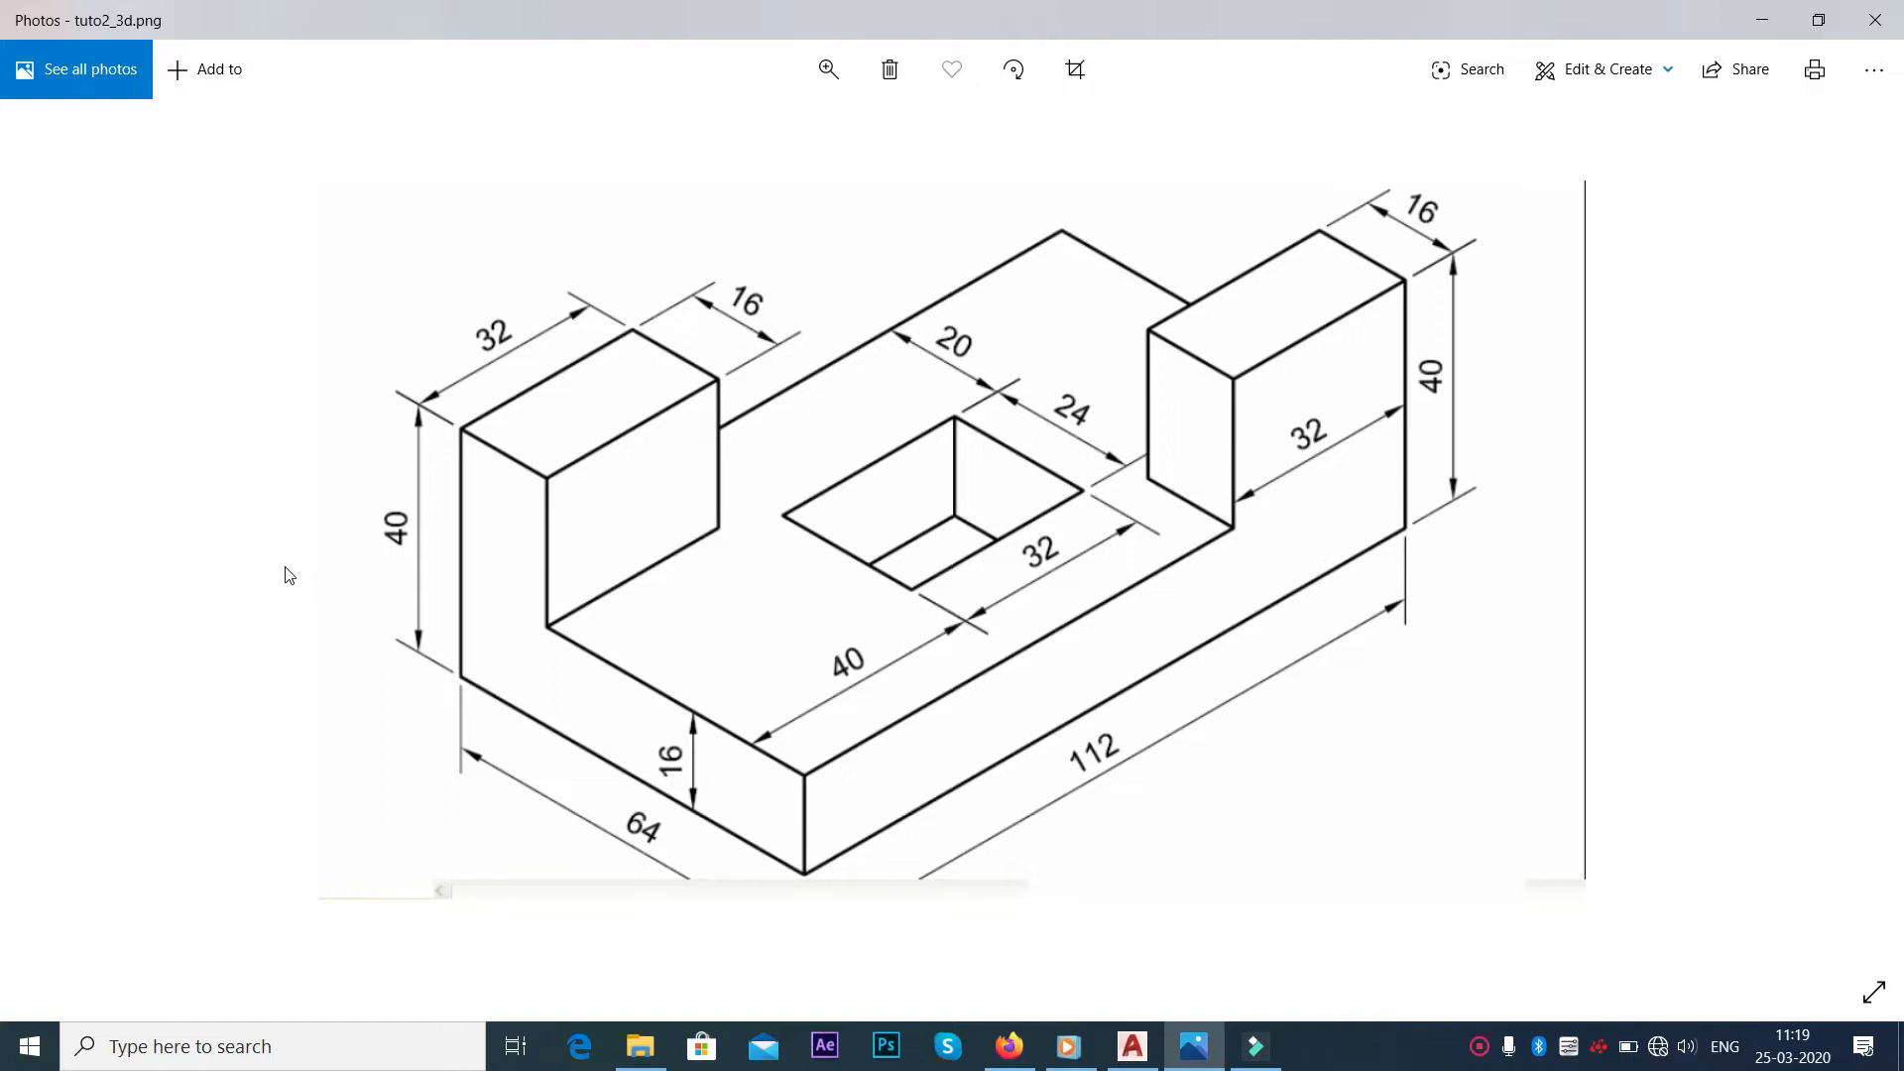
pyautogui.click(1027, 1056)
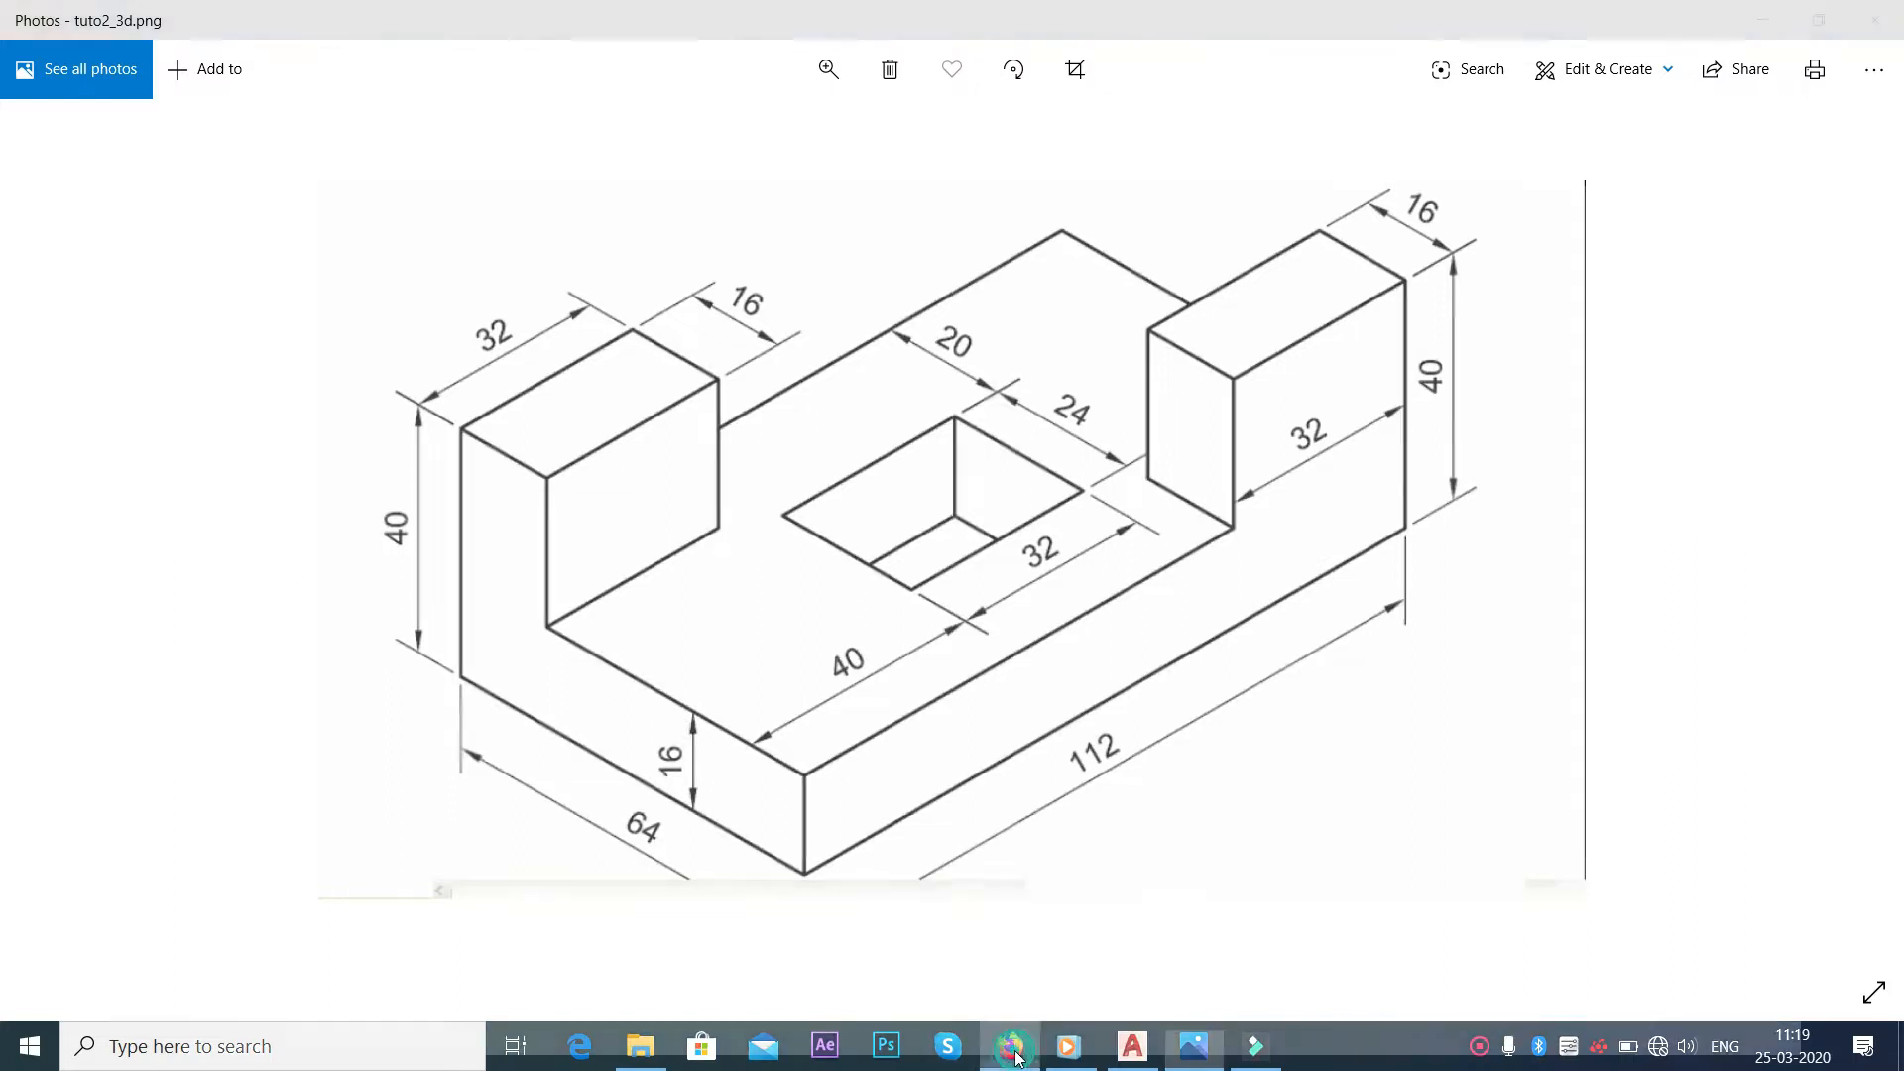
pyautogui.click(1132, 1046)
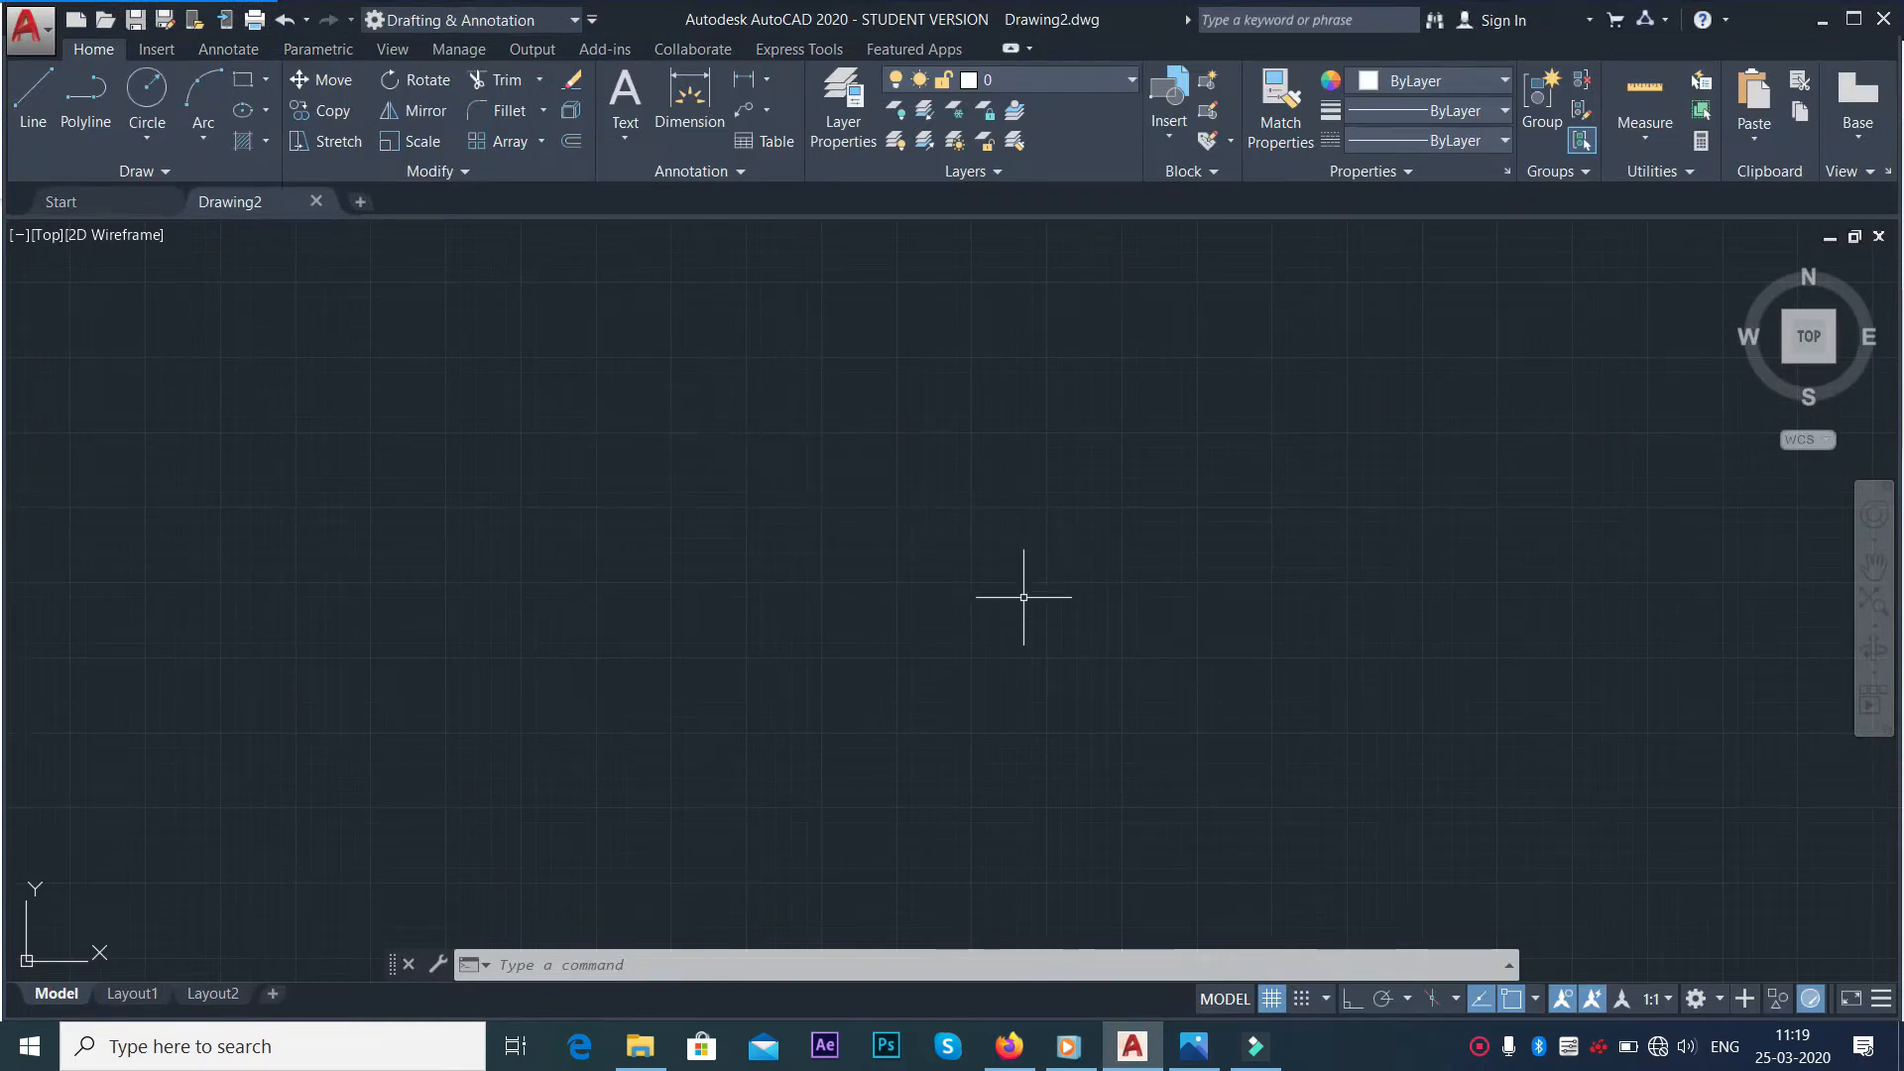
# Set the model space limits with the lower left corner at 0,0 and the upper right corner at 150,150
pyautogui.write('LIMIt')
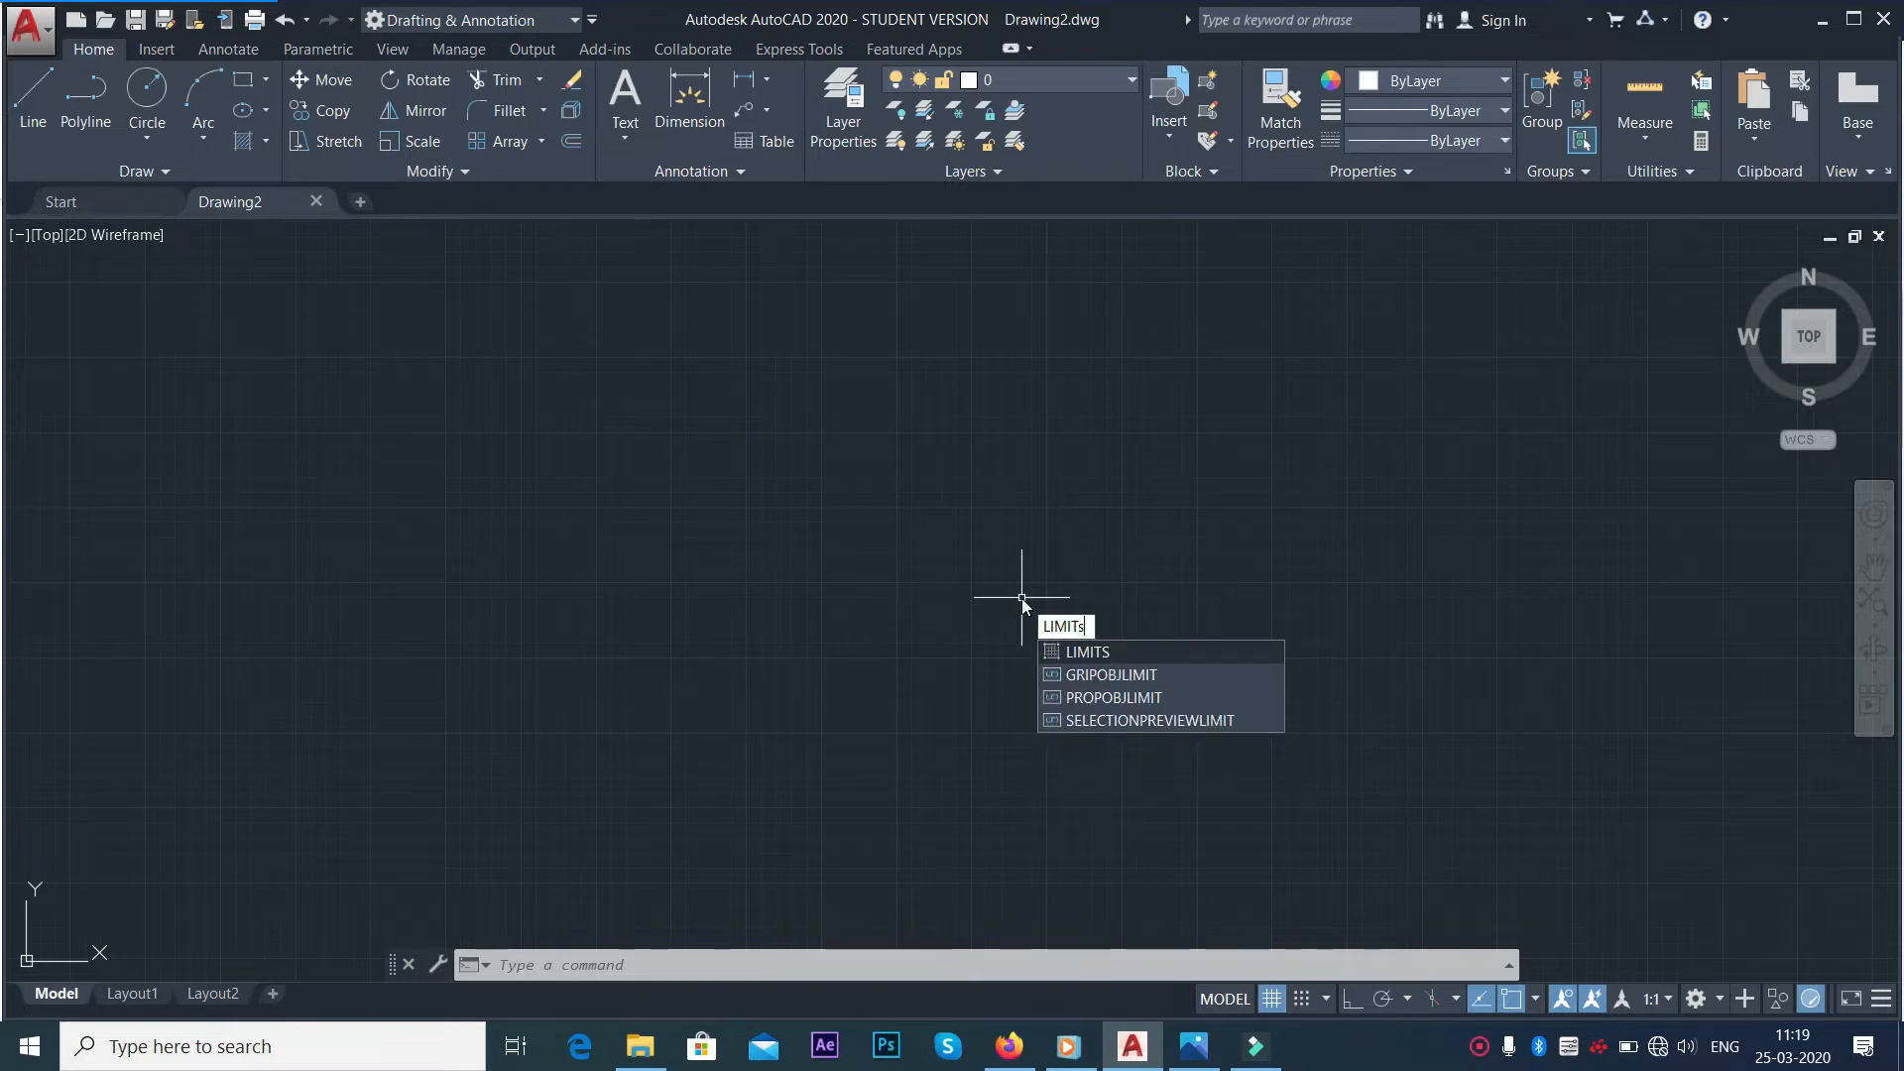
pyautogui.write('s')
pyautogui.press('Return')
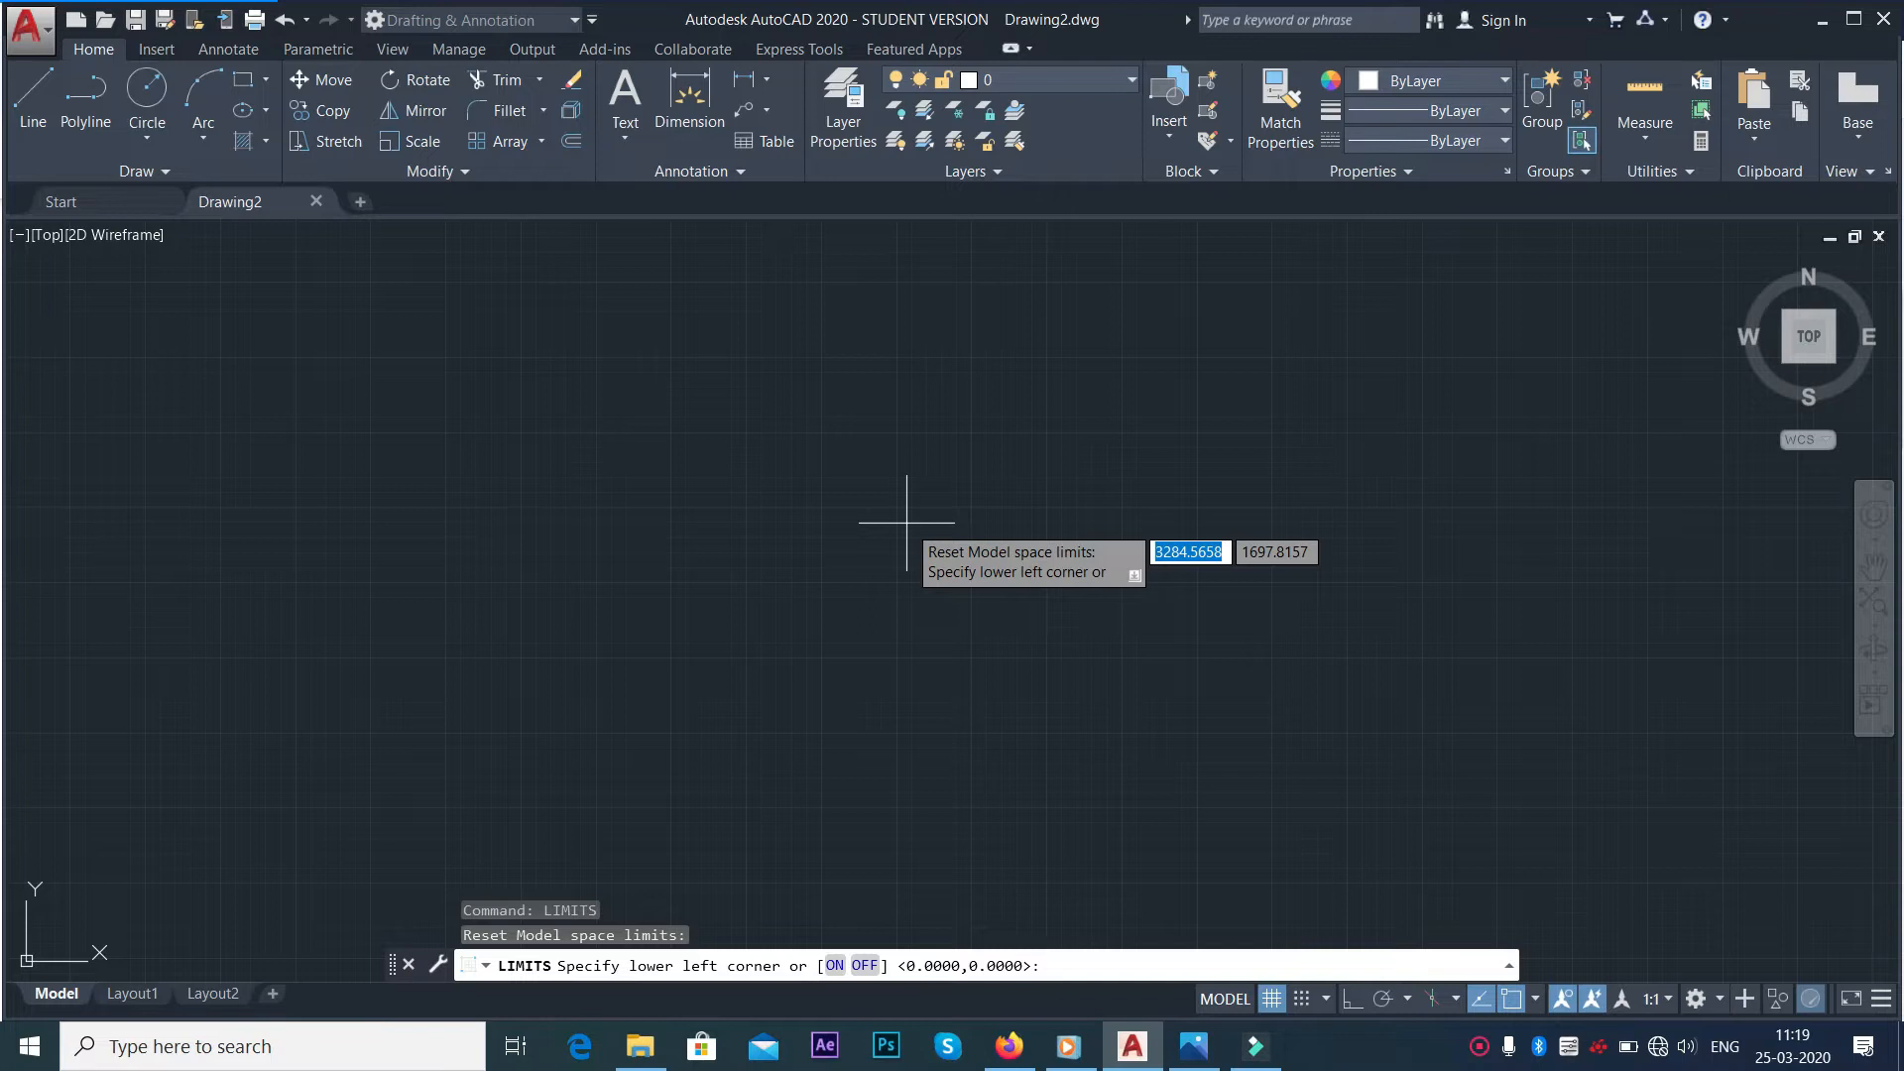
pyautogui.write('0')
pyautogui.press('Tab')
pyautogui.write('0')
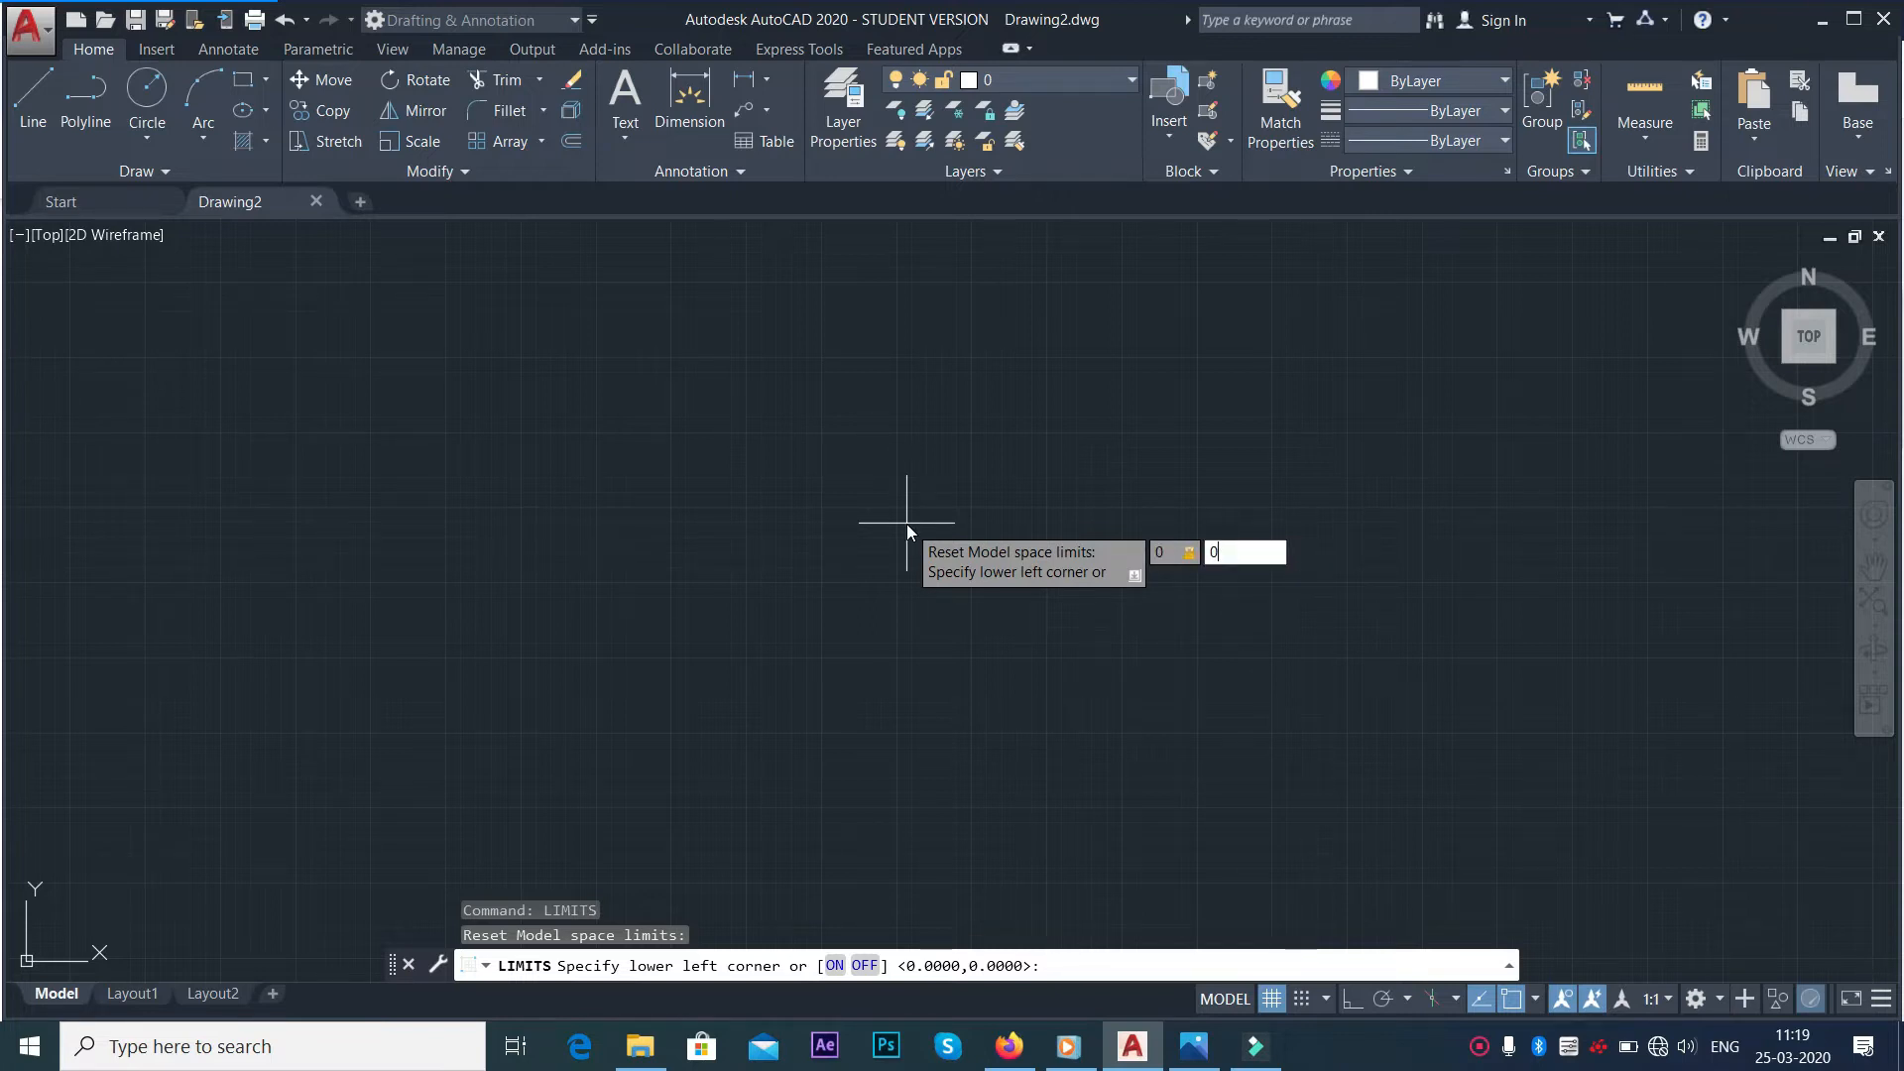
pyautogui.press('Return')
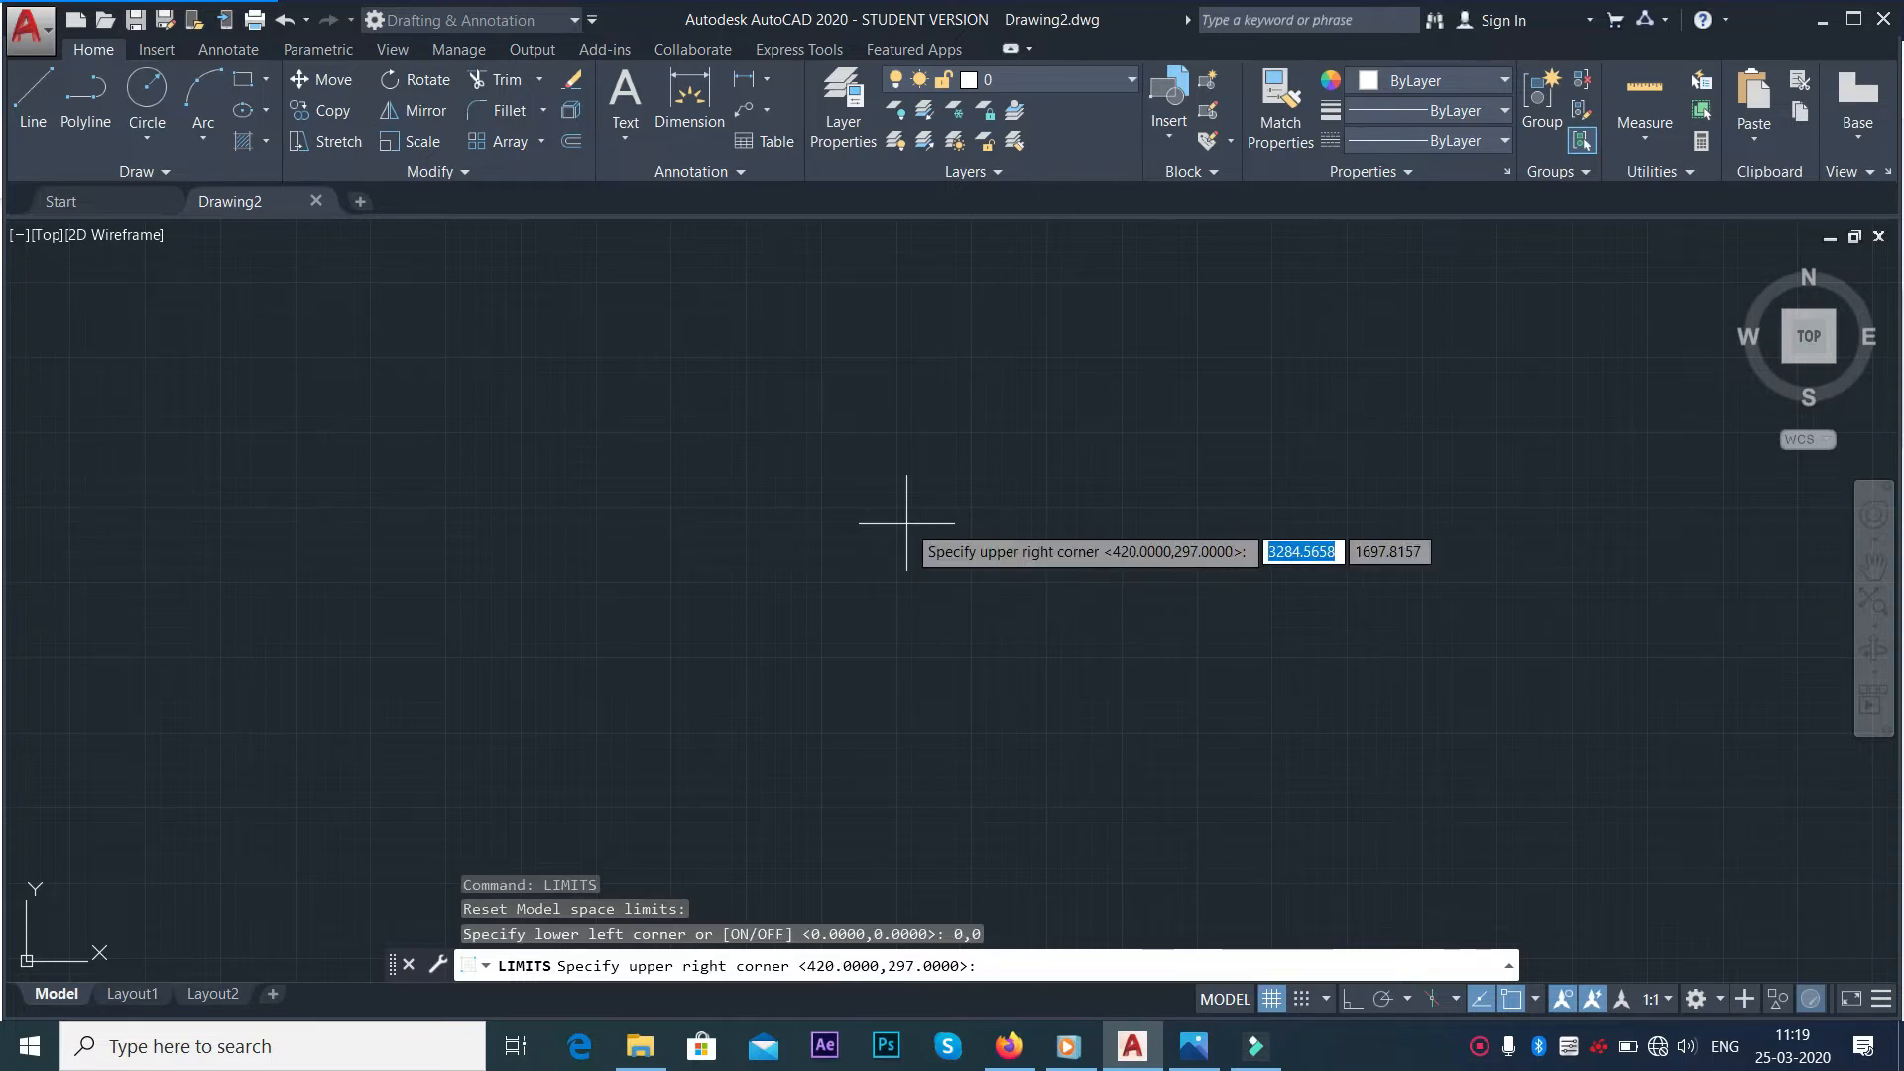
pyautogui.write('150')
pyautogui.press('Tab')
pyautogui.write('150')
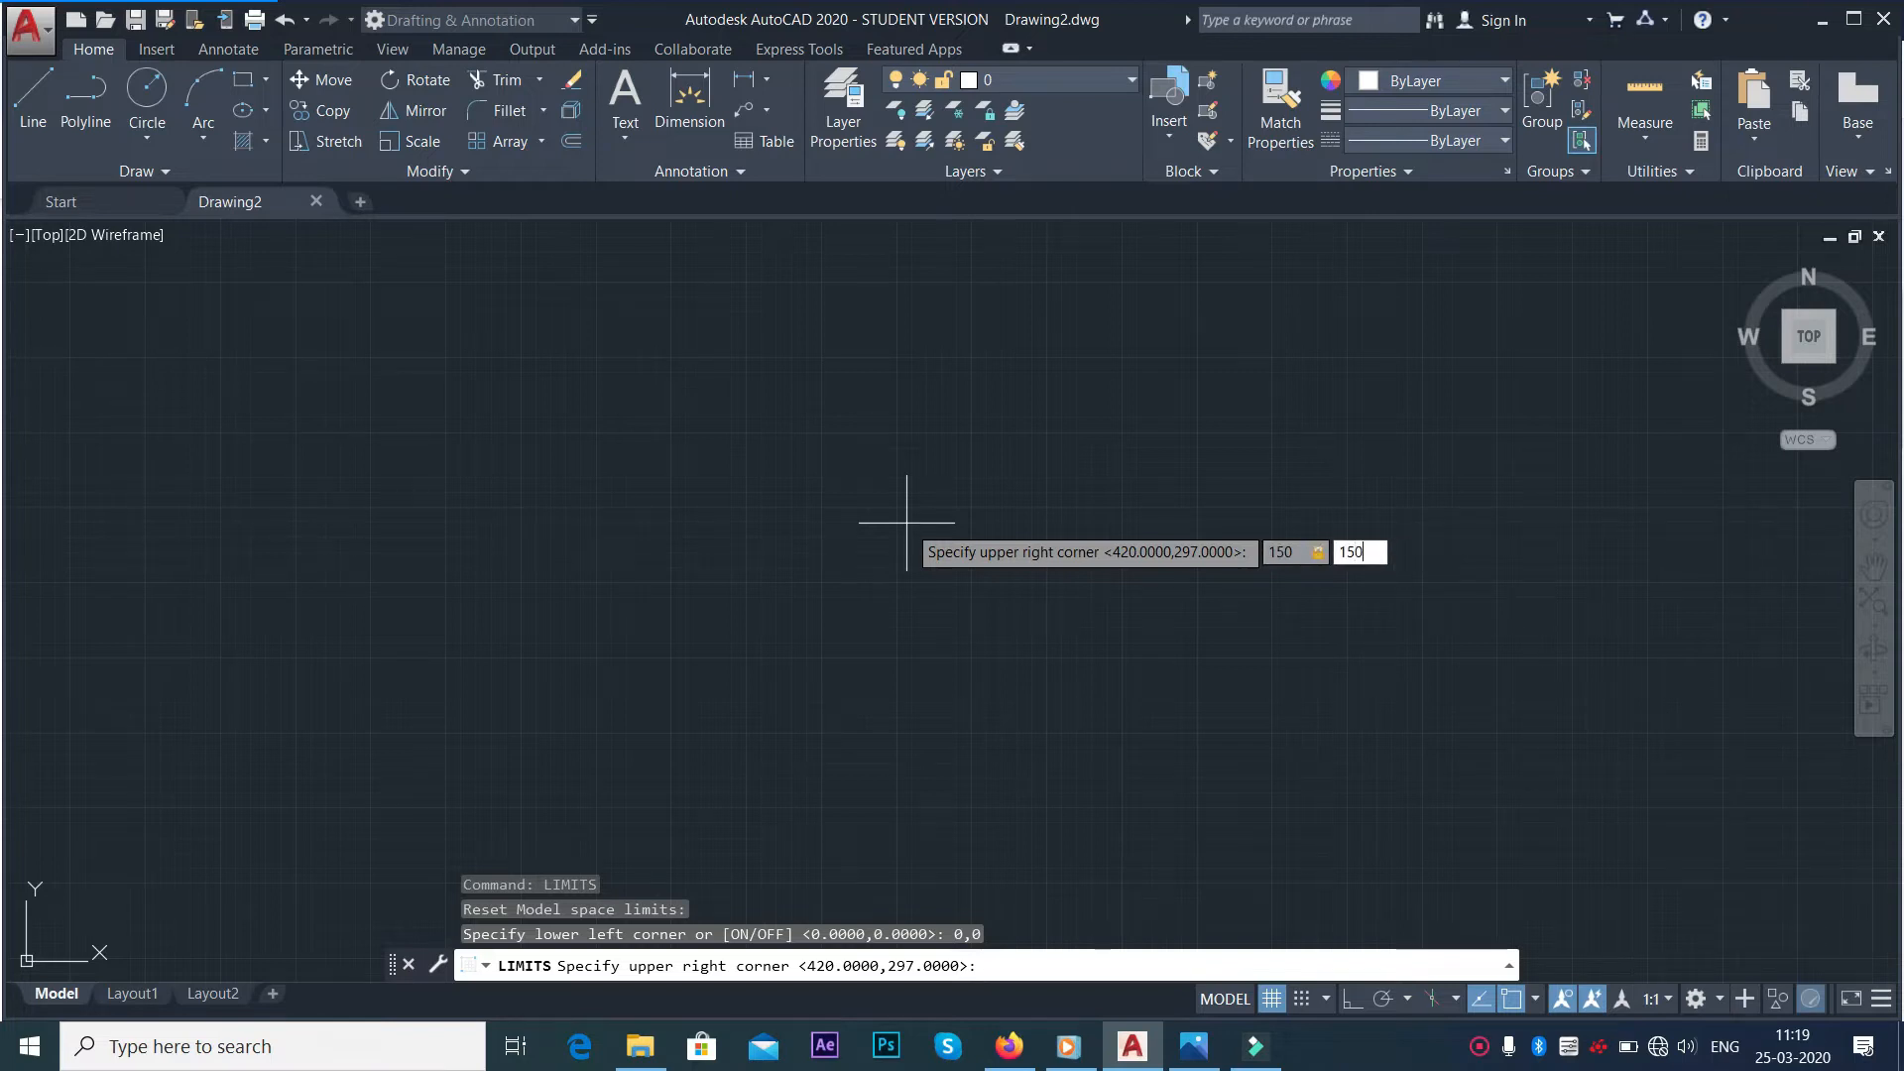
pyautogui.press('Return')
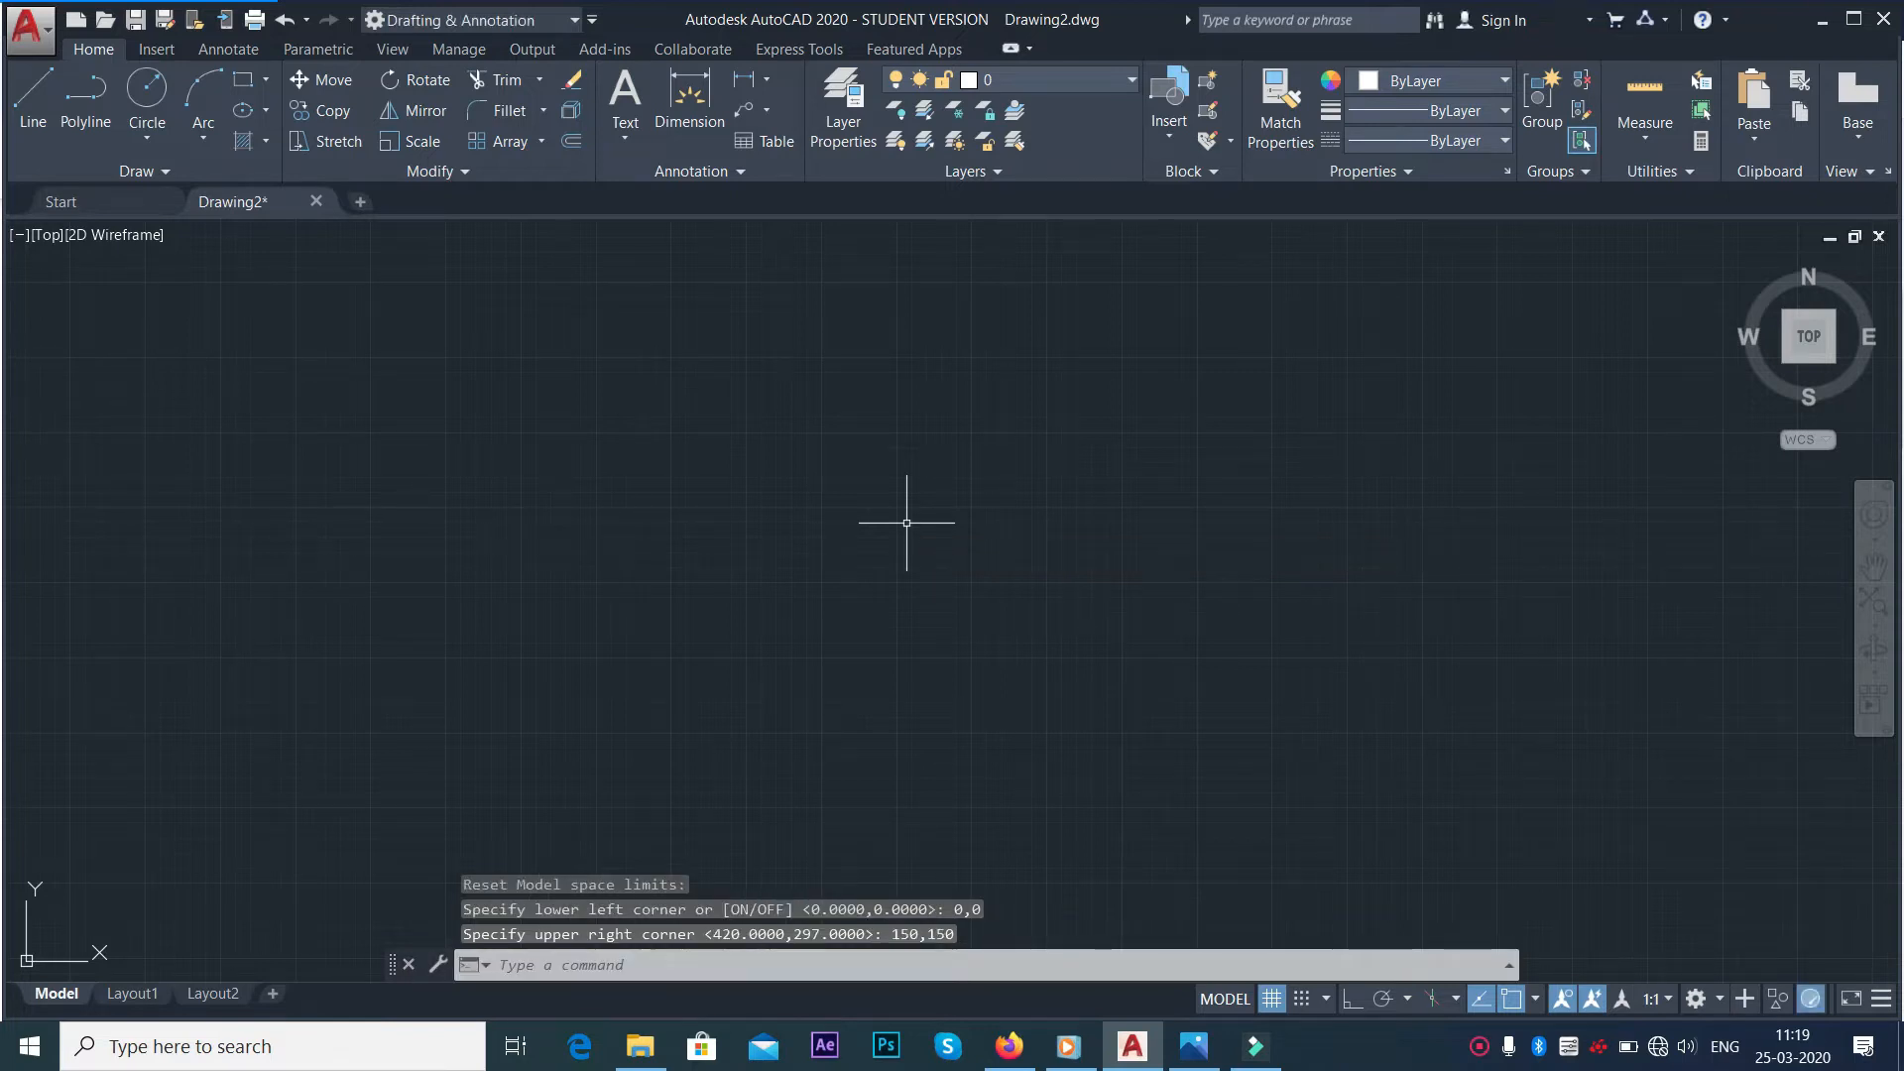
# Zoom to All to fit the drawing limits and pan the view to reposition the drawing area
pyautogui.write('z')
pyautogui.press('Return')
pyautogui.write('a')
pyautogui.press('Return')
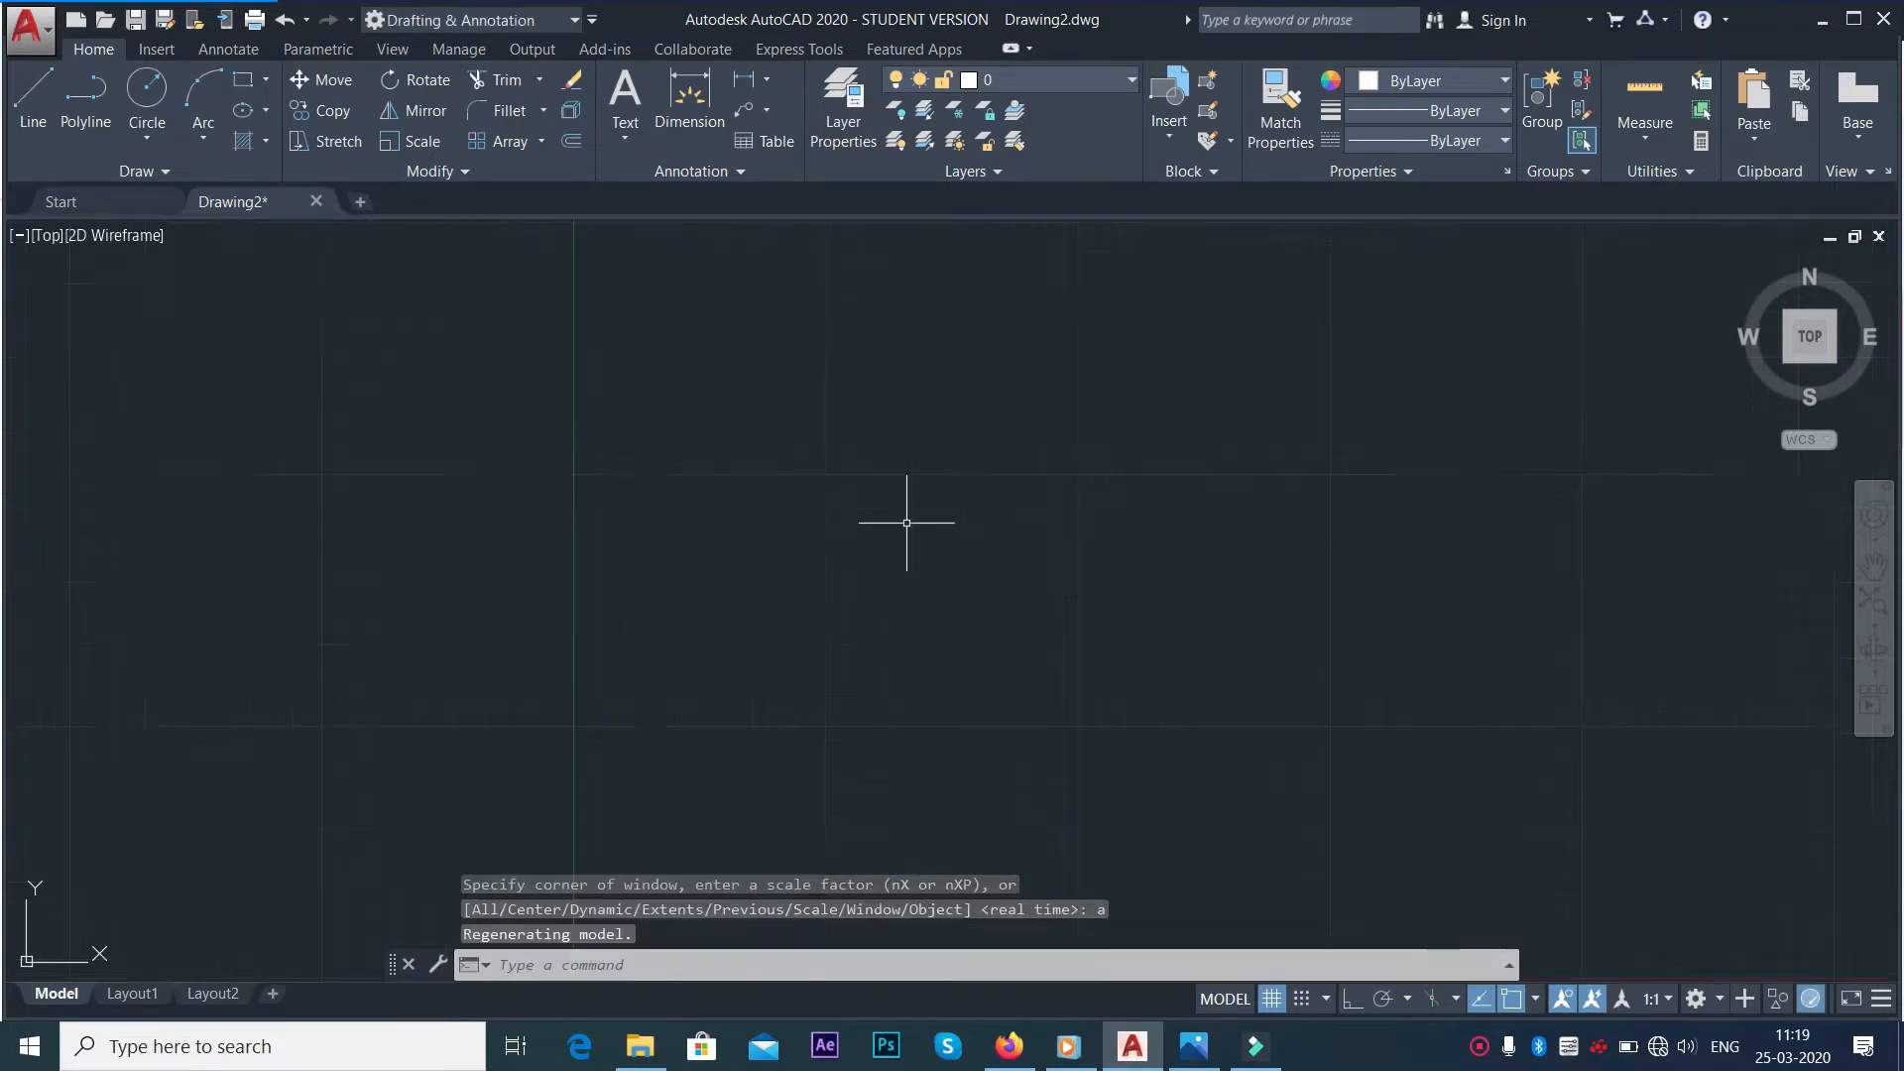
pyautogui.click(1873, 566)
pyautogui.moveTo(1454, 629)
pyautogui.mouseDown()
pyautogui.moveTo(1351, 574)
pyautogui.moveTo(1080, 580)
pyautogui.moveTo(1050, 629)
pyautogui.moveTo(1025, 553)
pyautogui.mouseUp()
pyautogui.rightClick(1020, 387)
pyautogui.click(1063, 400)
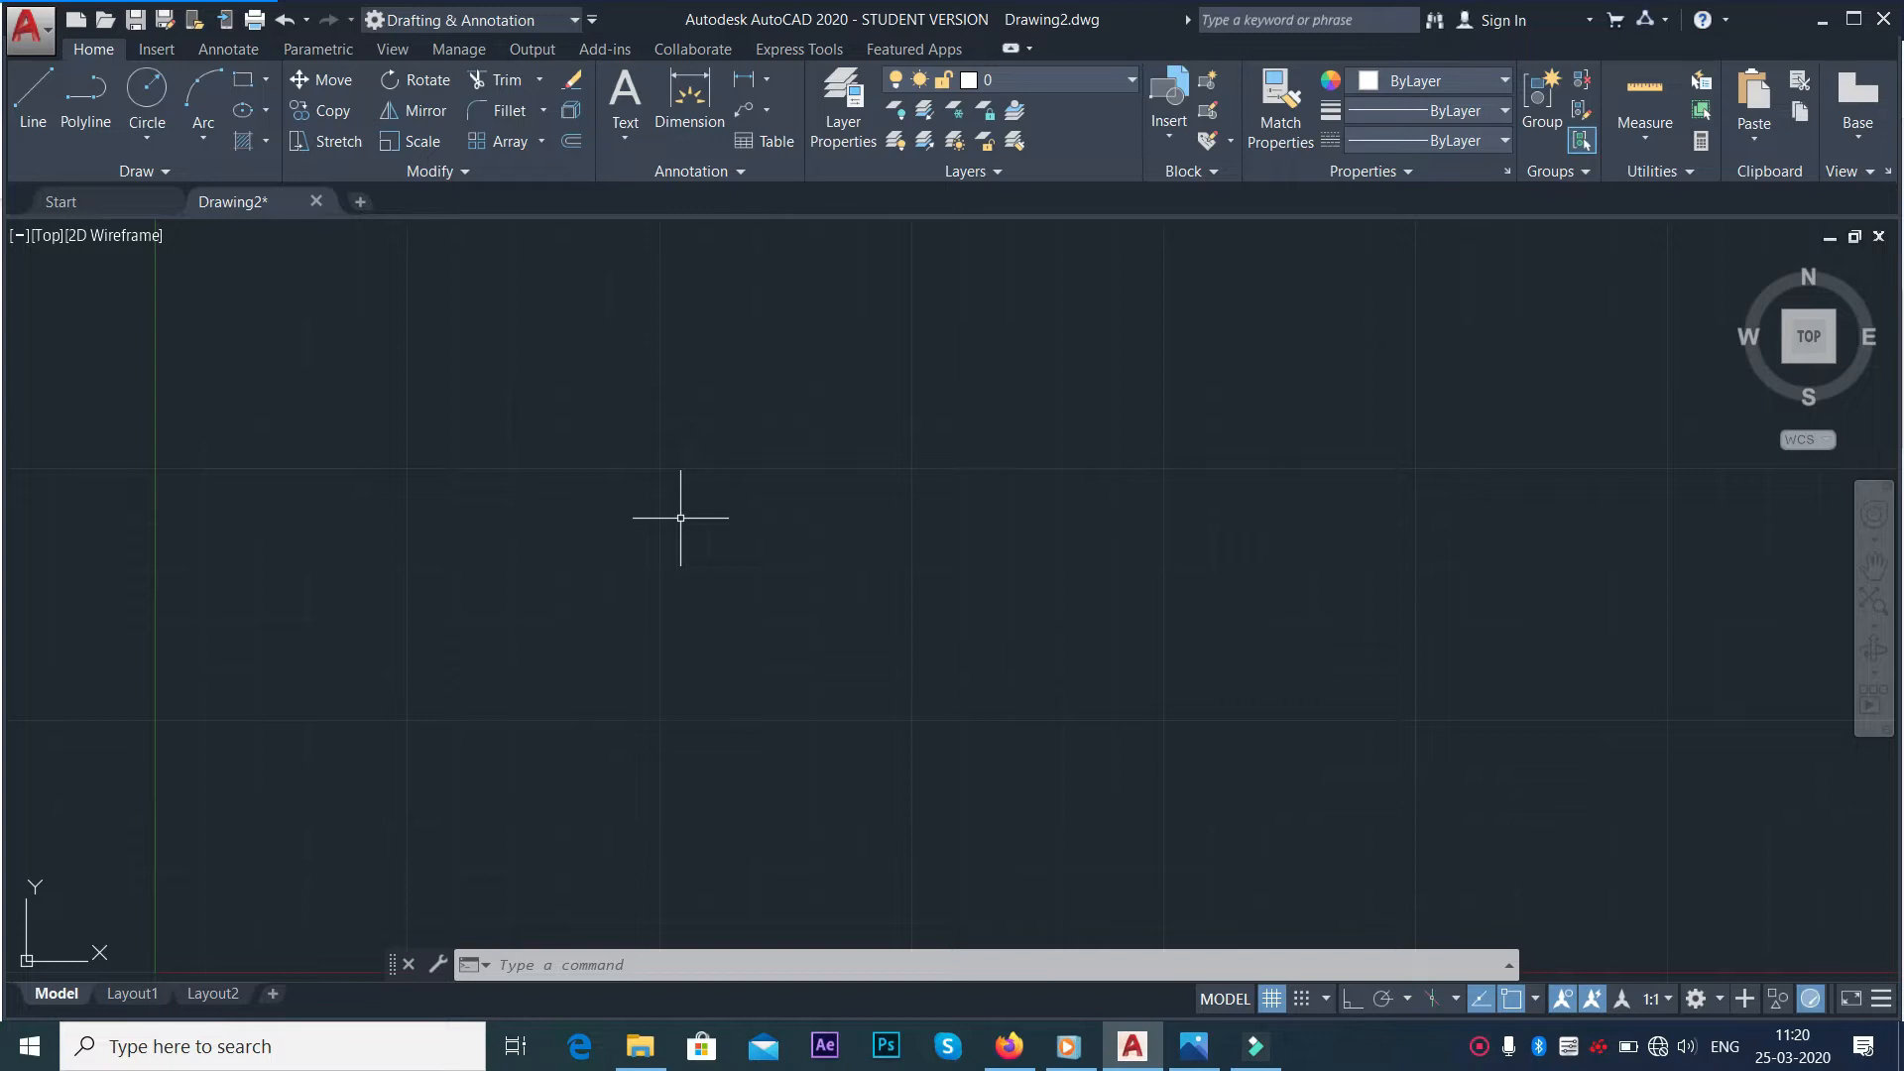
# Set the SNAPSTYL system variable to 1 for isometric drafting
pyautogui.write('SNAp')
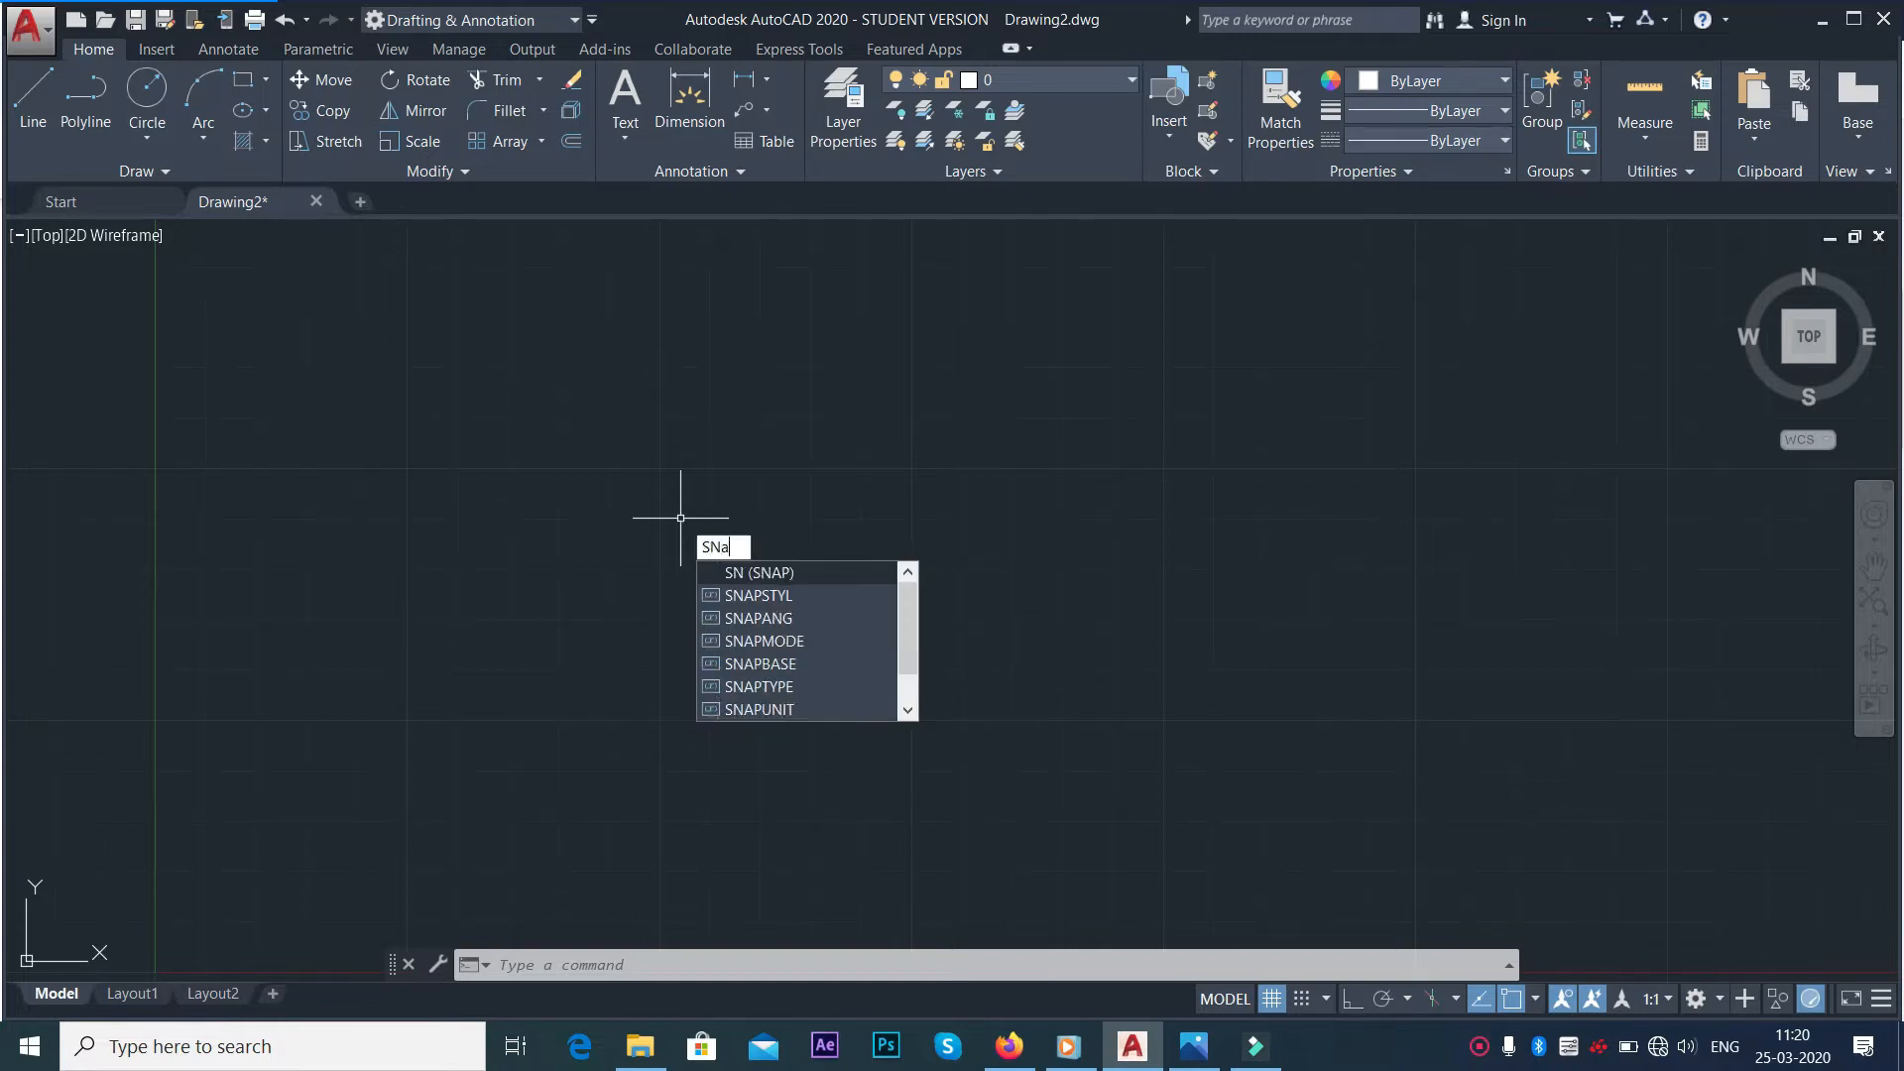
pyautogui.write('STYn')
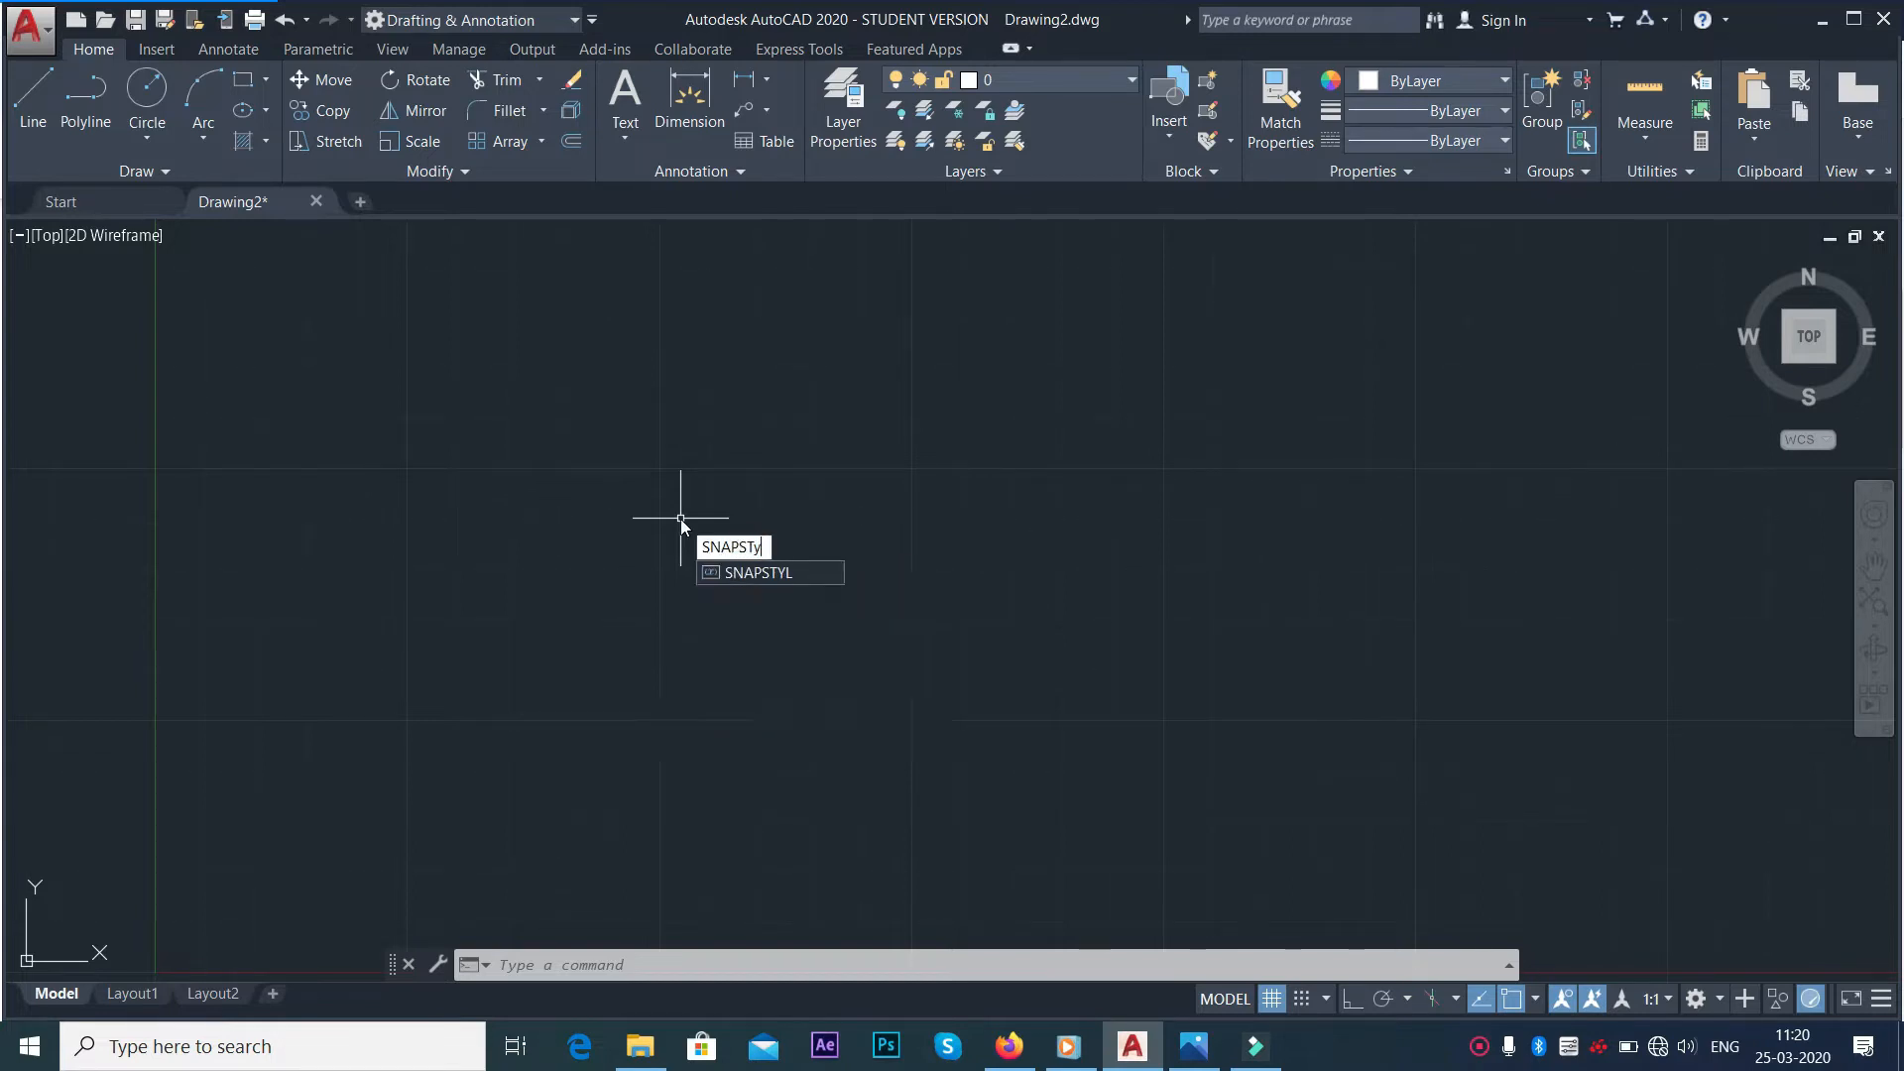
pyautogui.press('BackSpace')
pyautogui.click(784, 573)
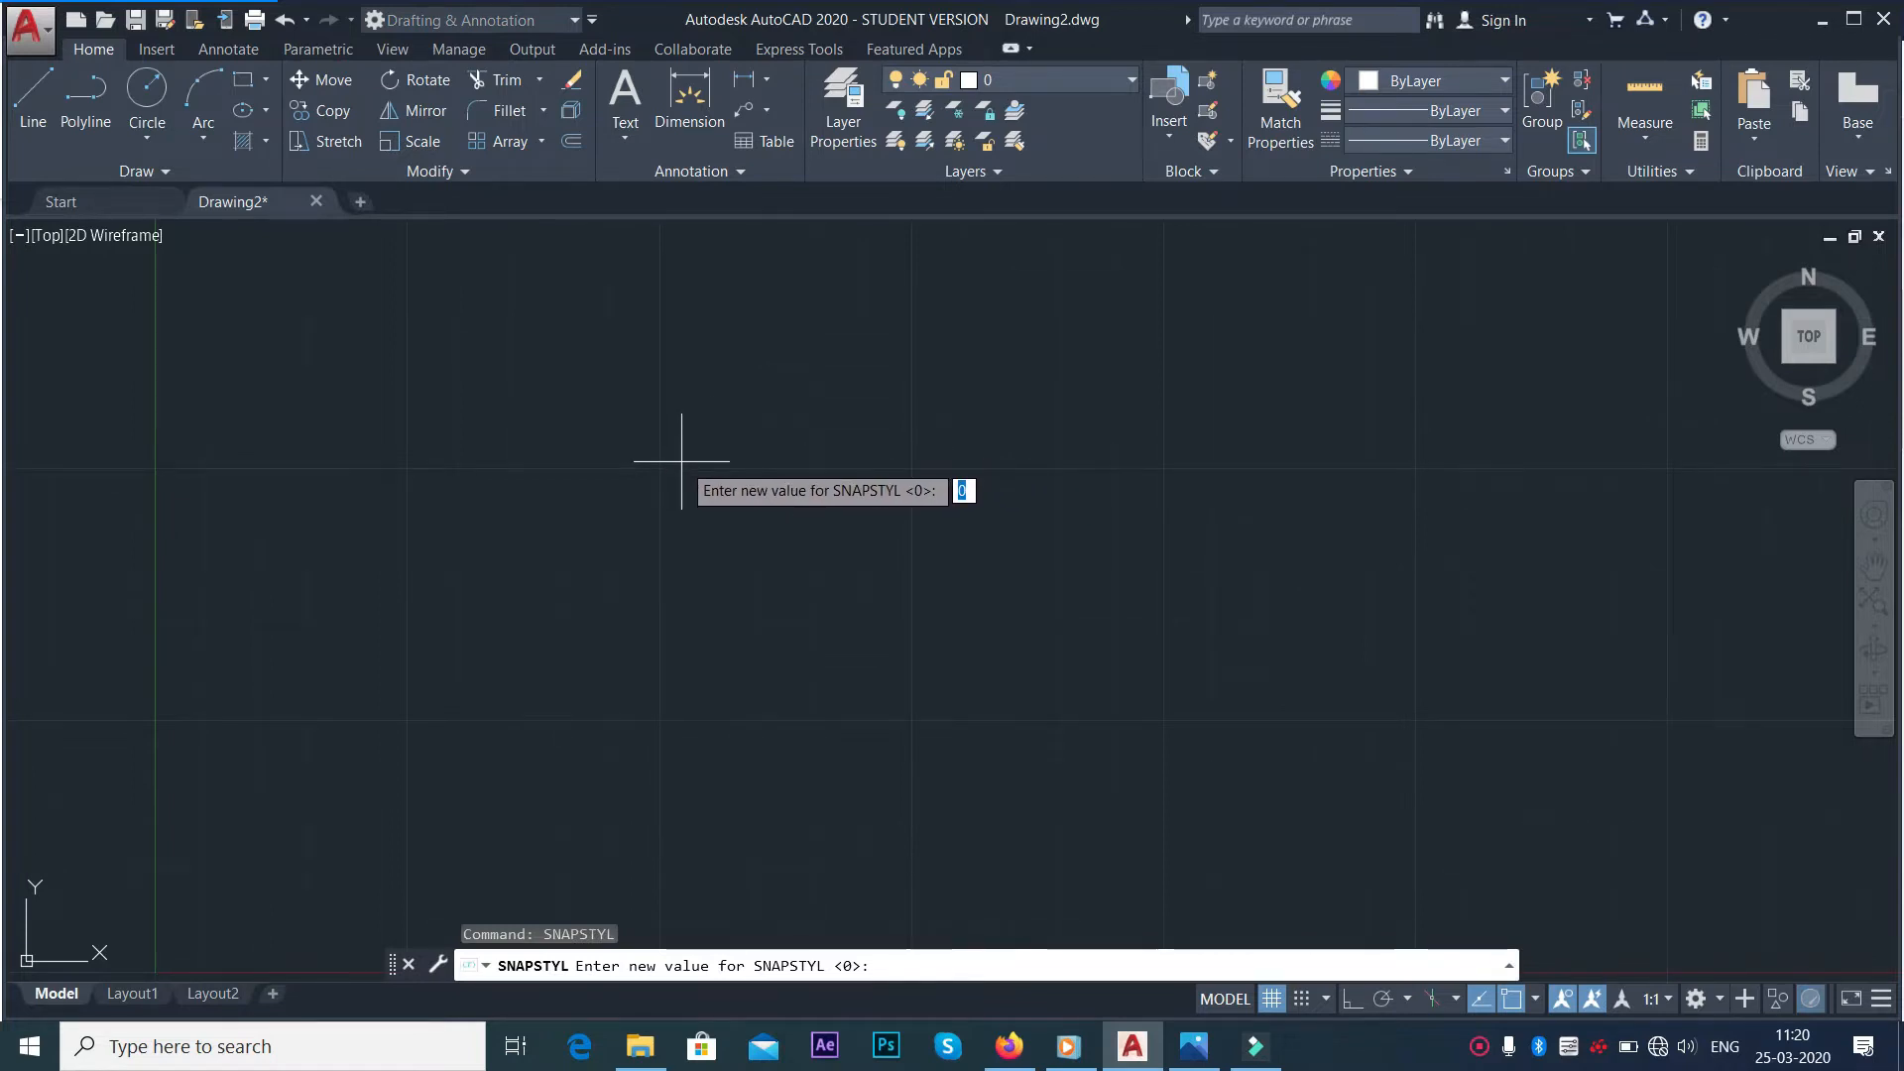
pyautogui.write('1')
pyautogui.press('Return')
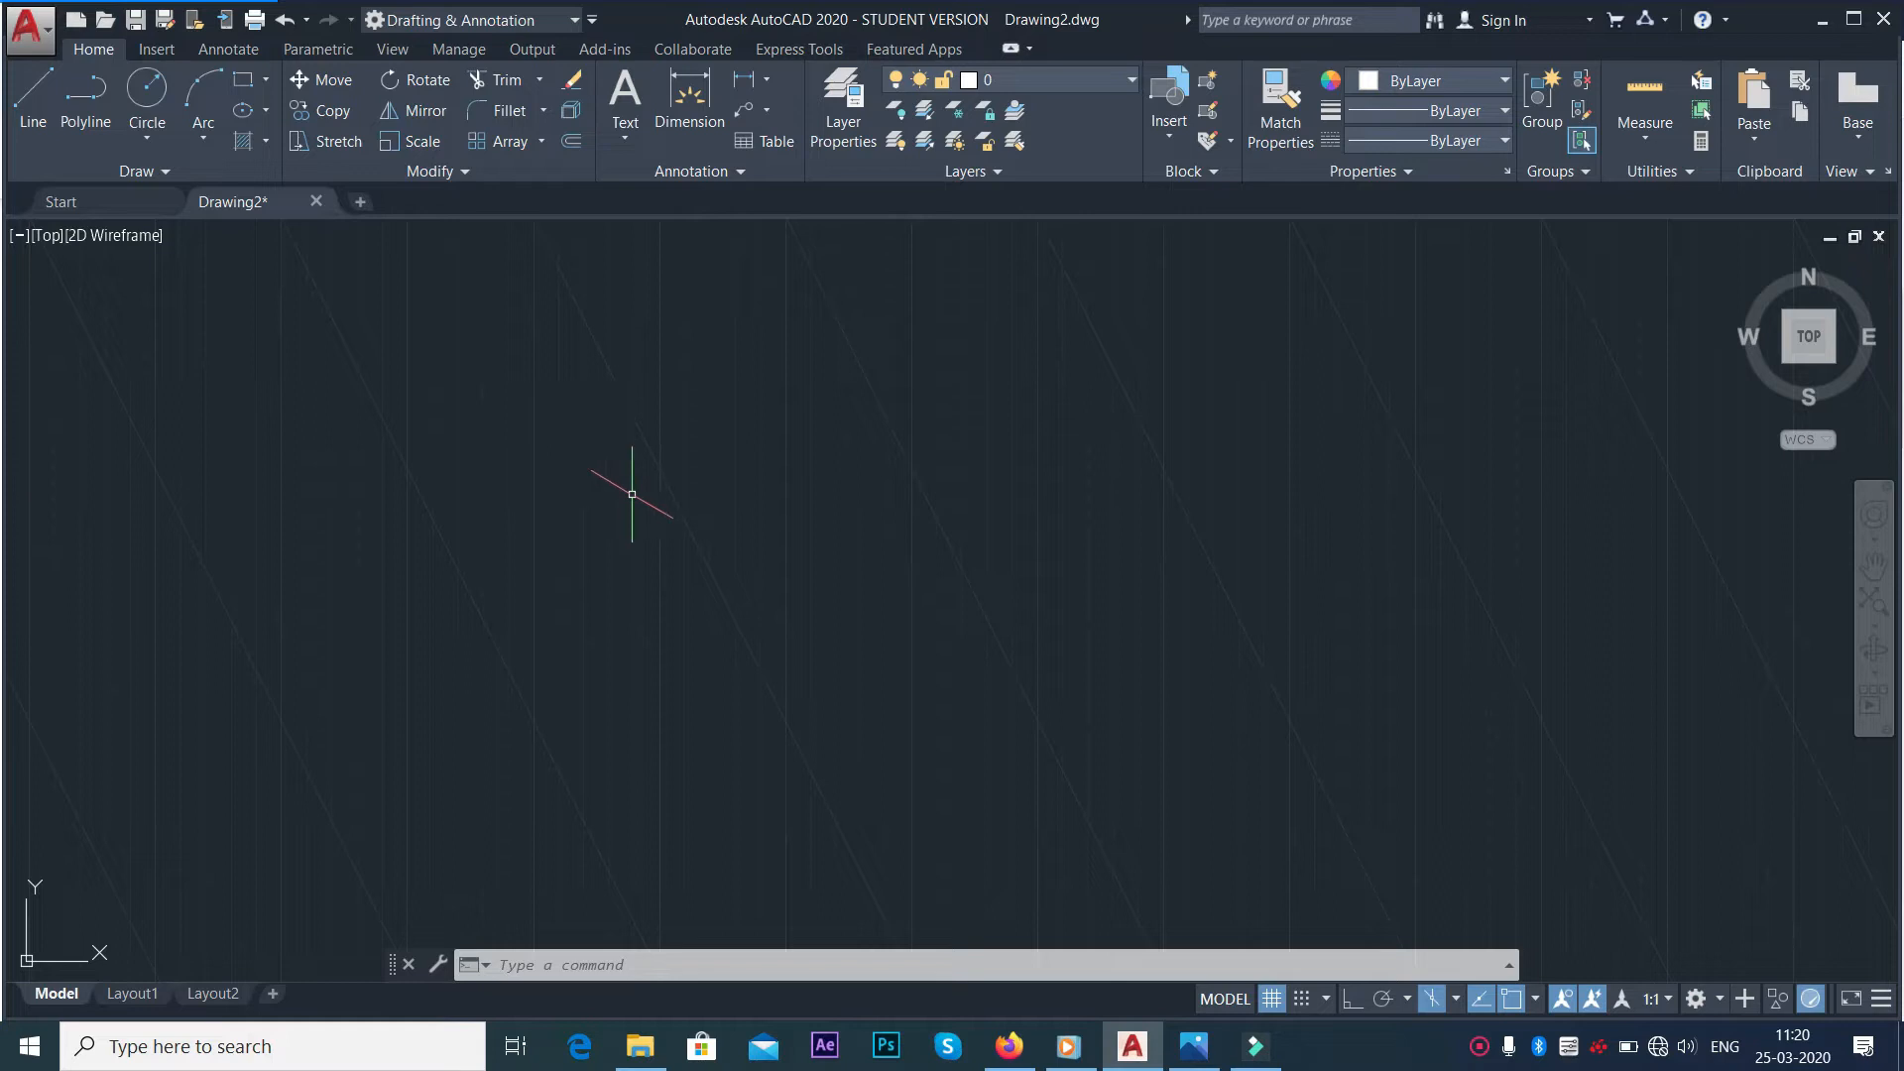
# Place a line's first point in the empty drawing area, with ortho on and the isoplane set to Top
pyautogui.click(1194, 1047)
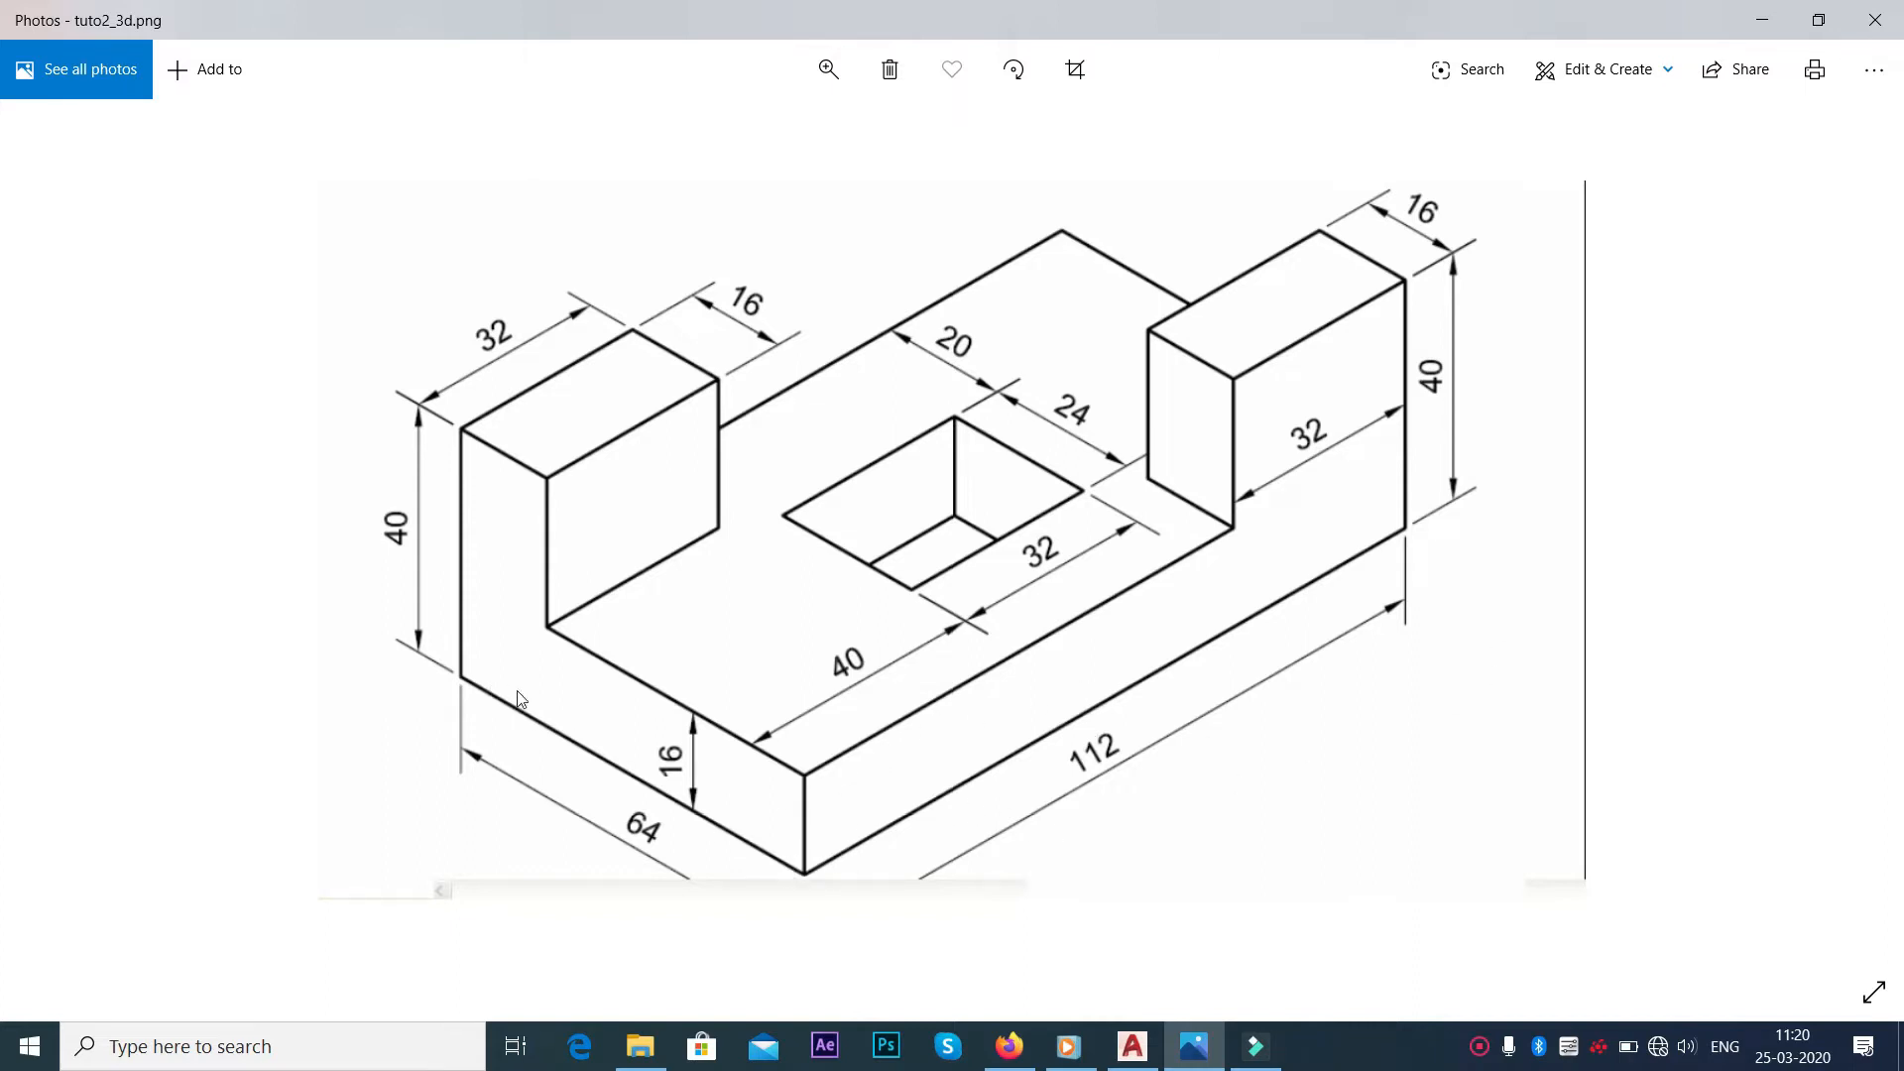
pyautogui.hotkey('alt', 'Tab')
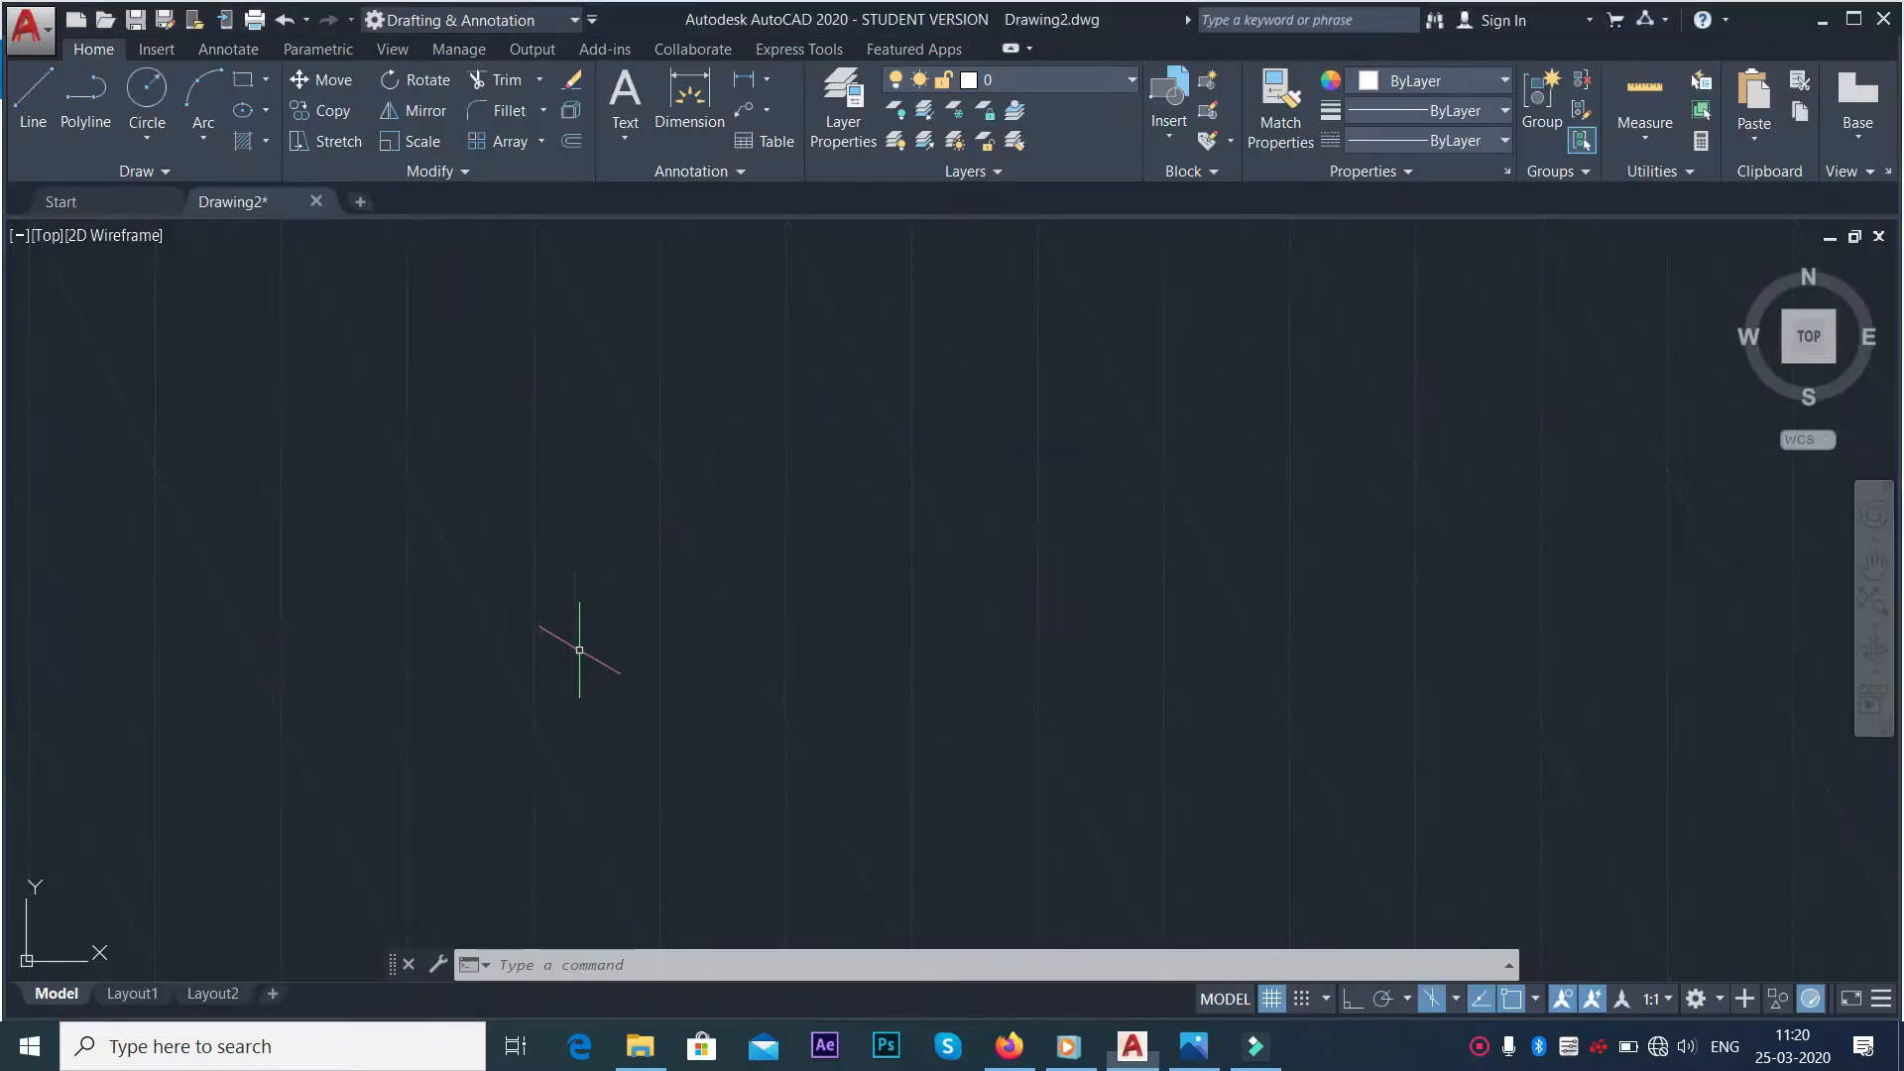
pyautogui.click(33, 99)
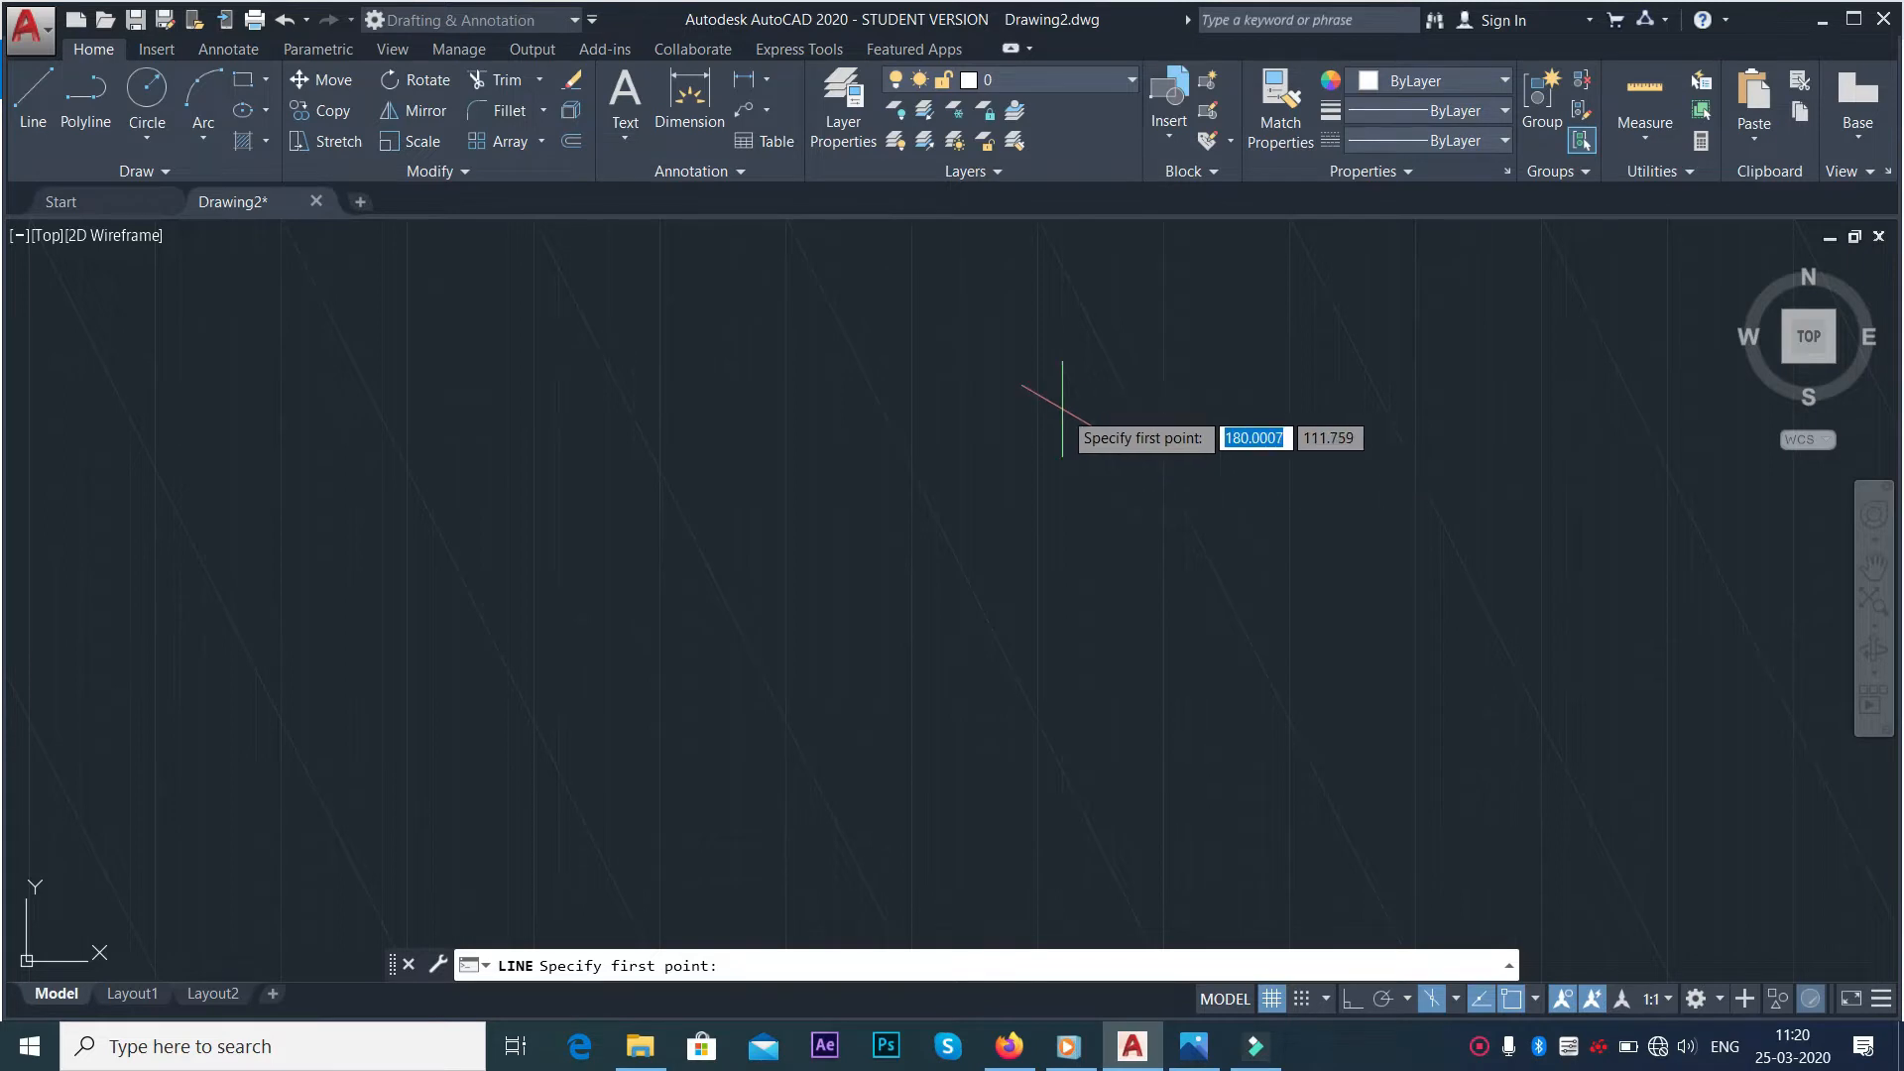
pyautogui.hotkey('alt', 'Tab')
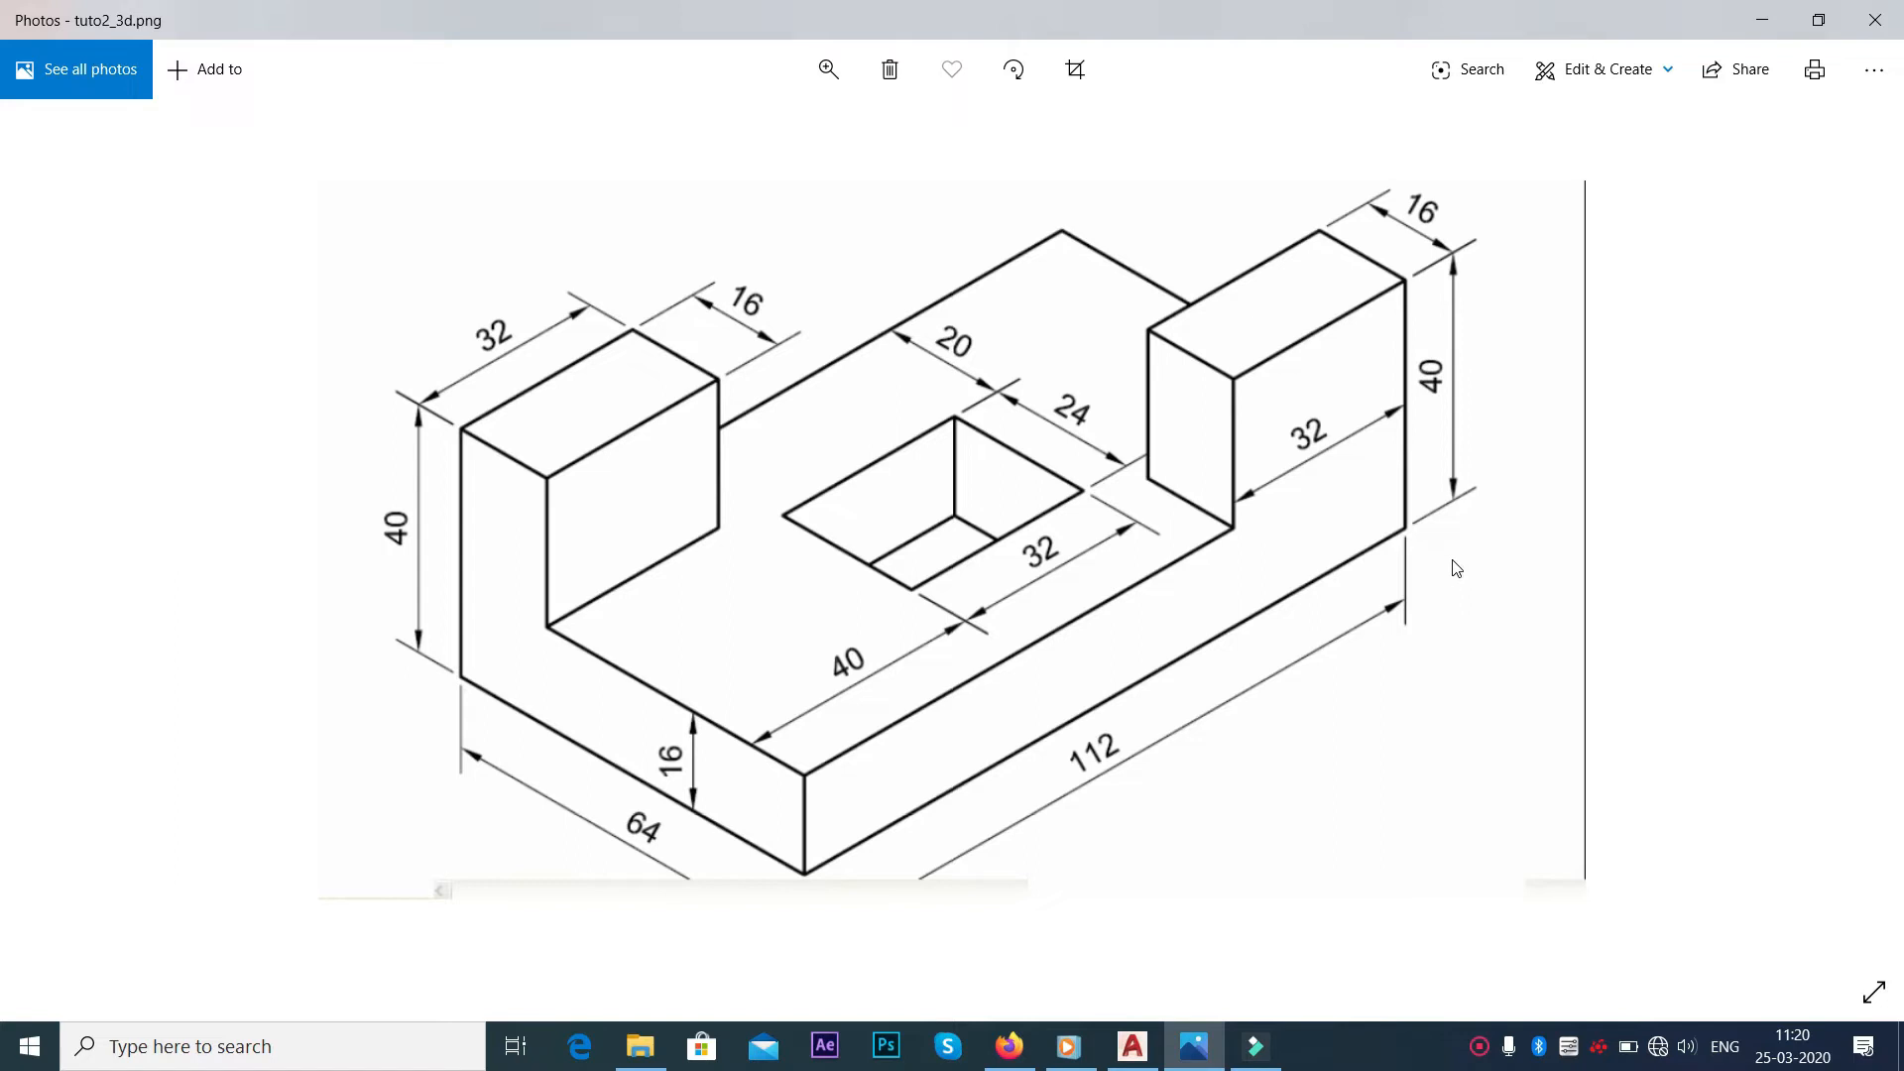
pyautogui.hotkey('alt', 'Tab')
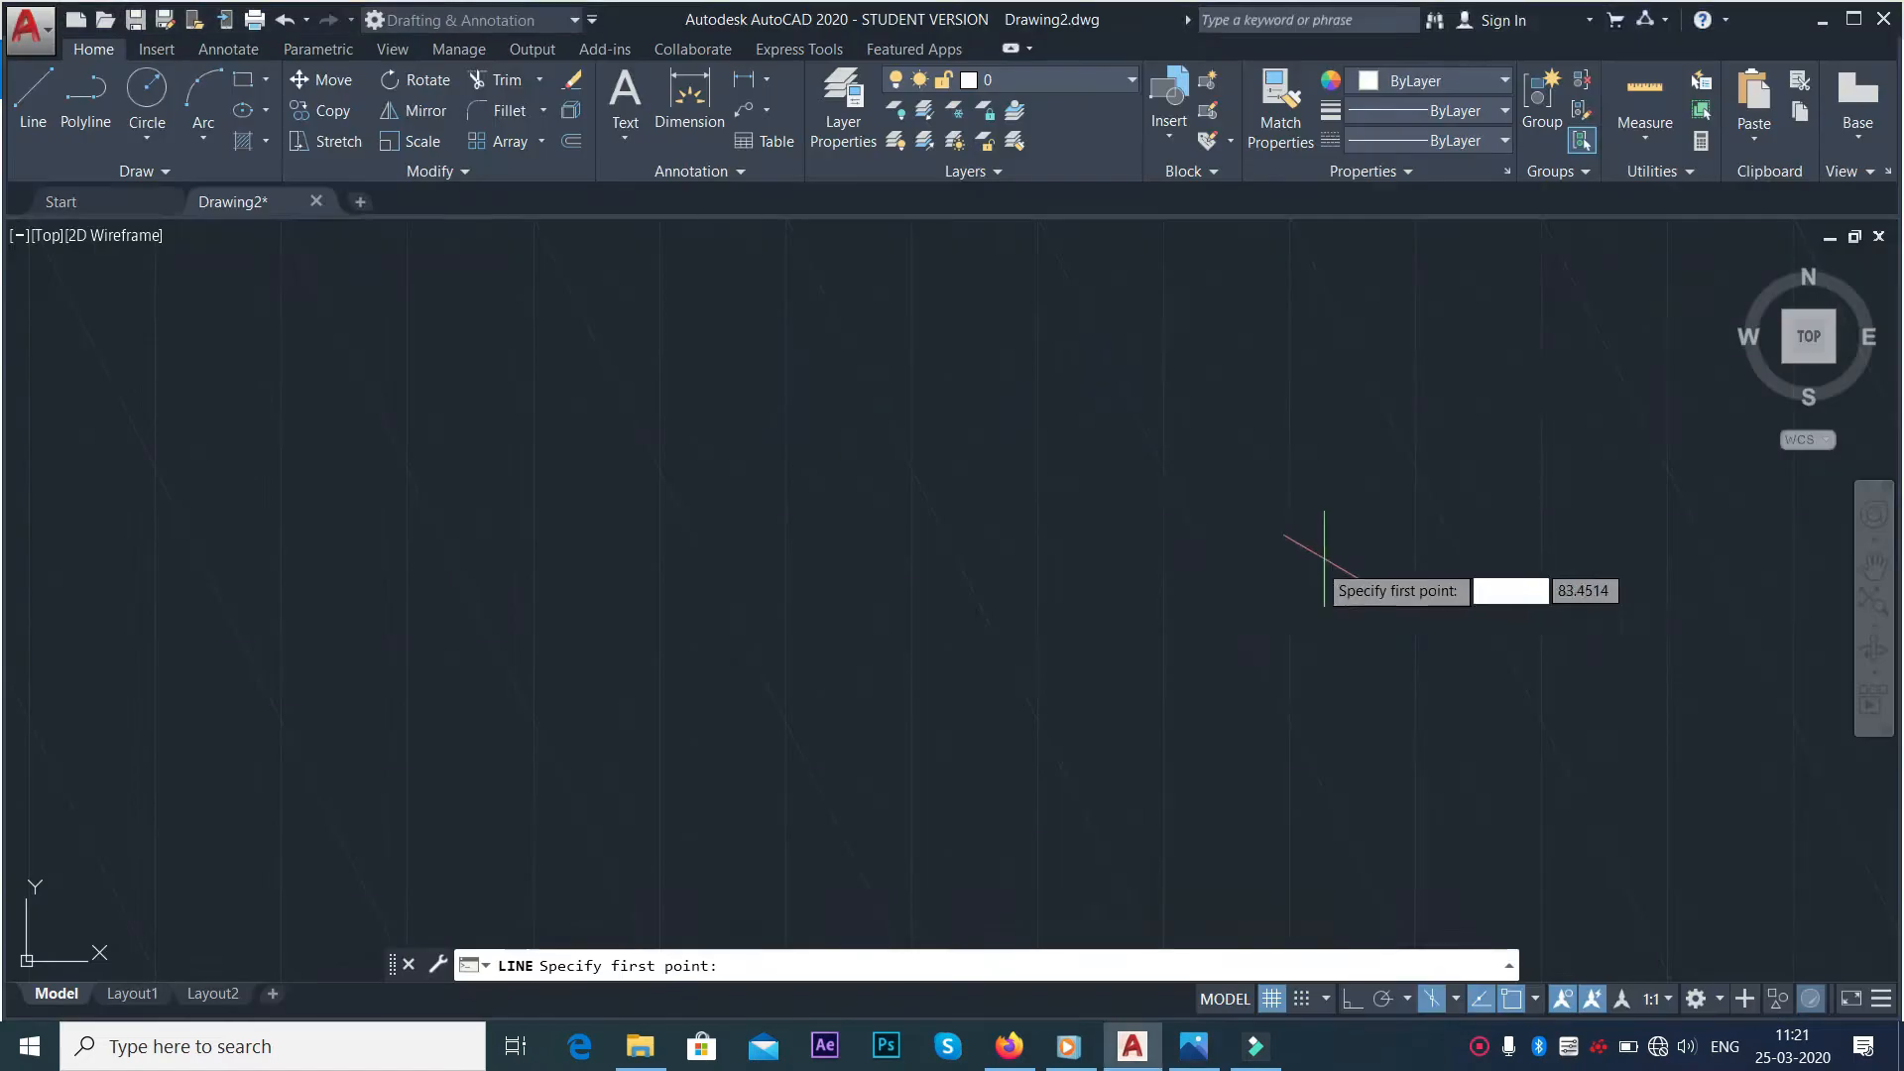
pyautogui.click(33, 94)
pyautogui.click(721, 689)
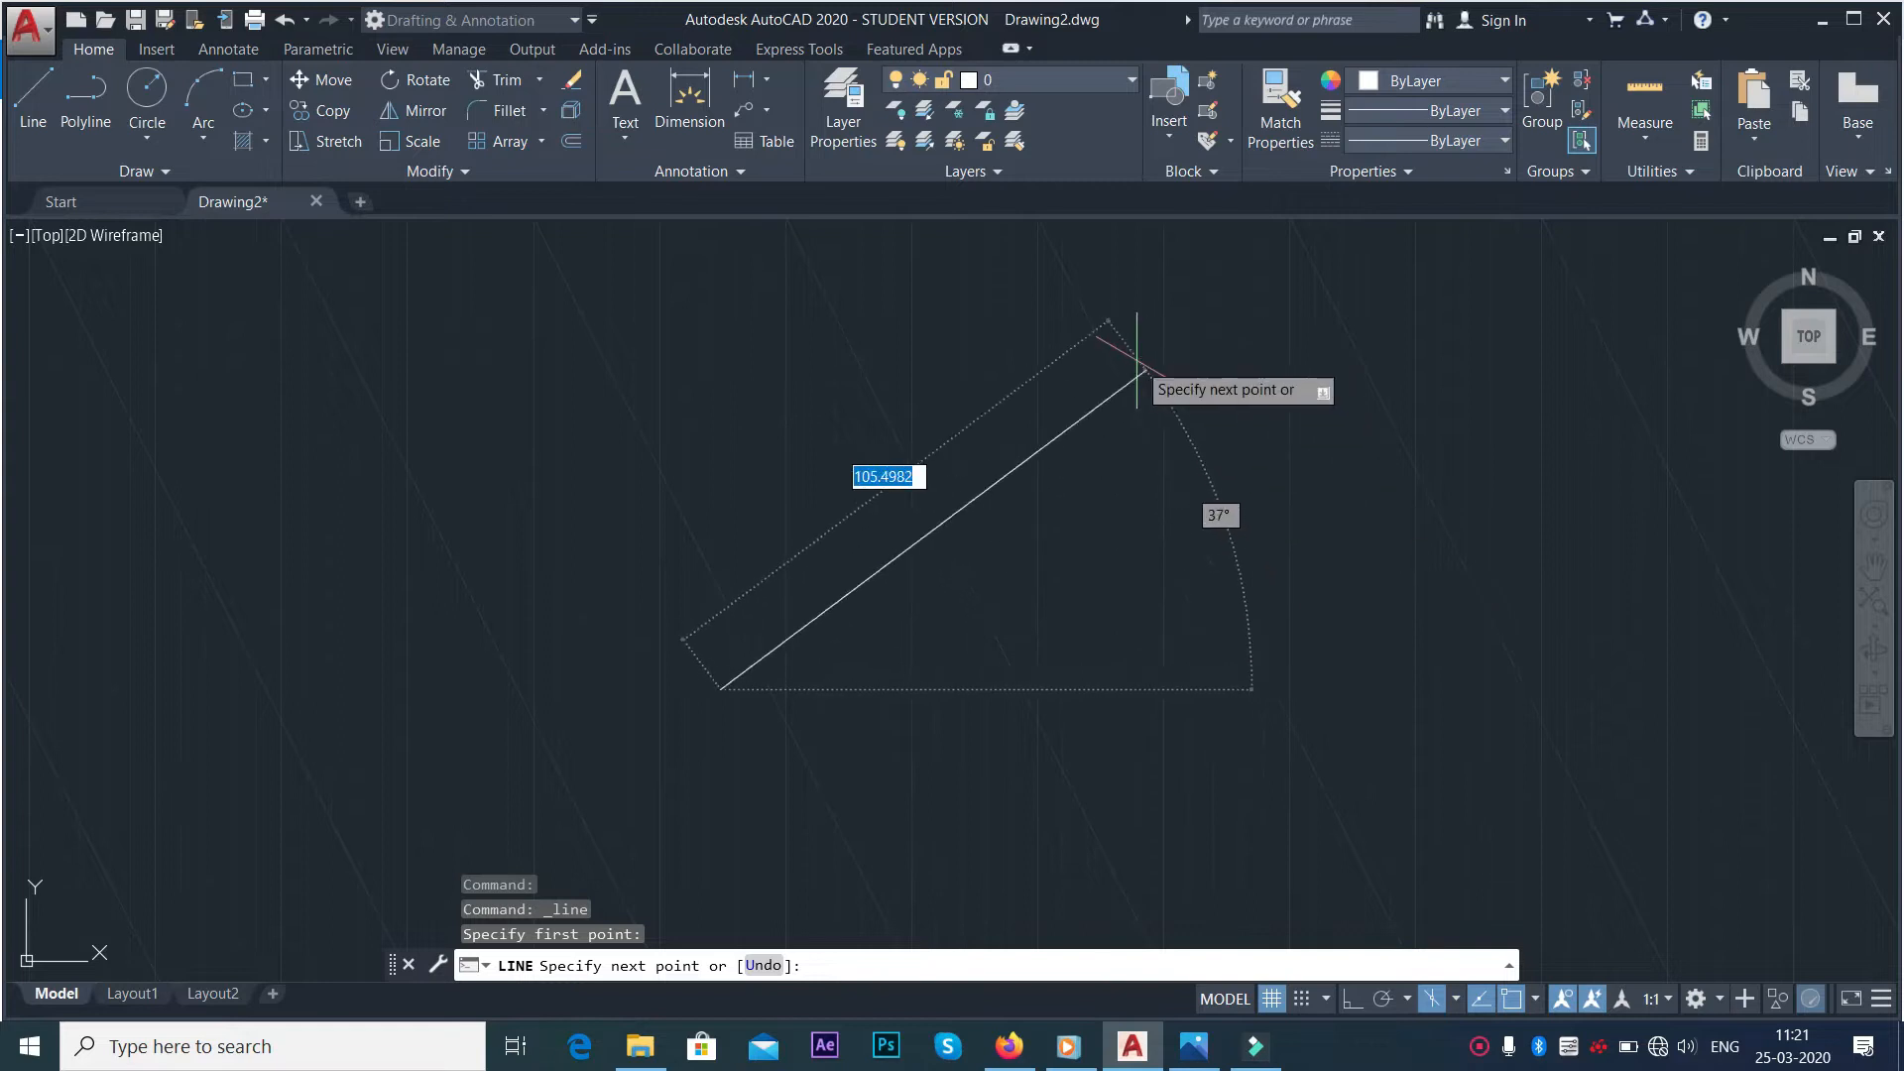
pyautogui.click(1350, 999)
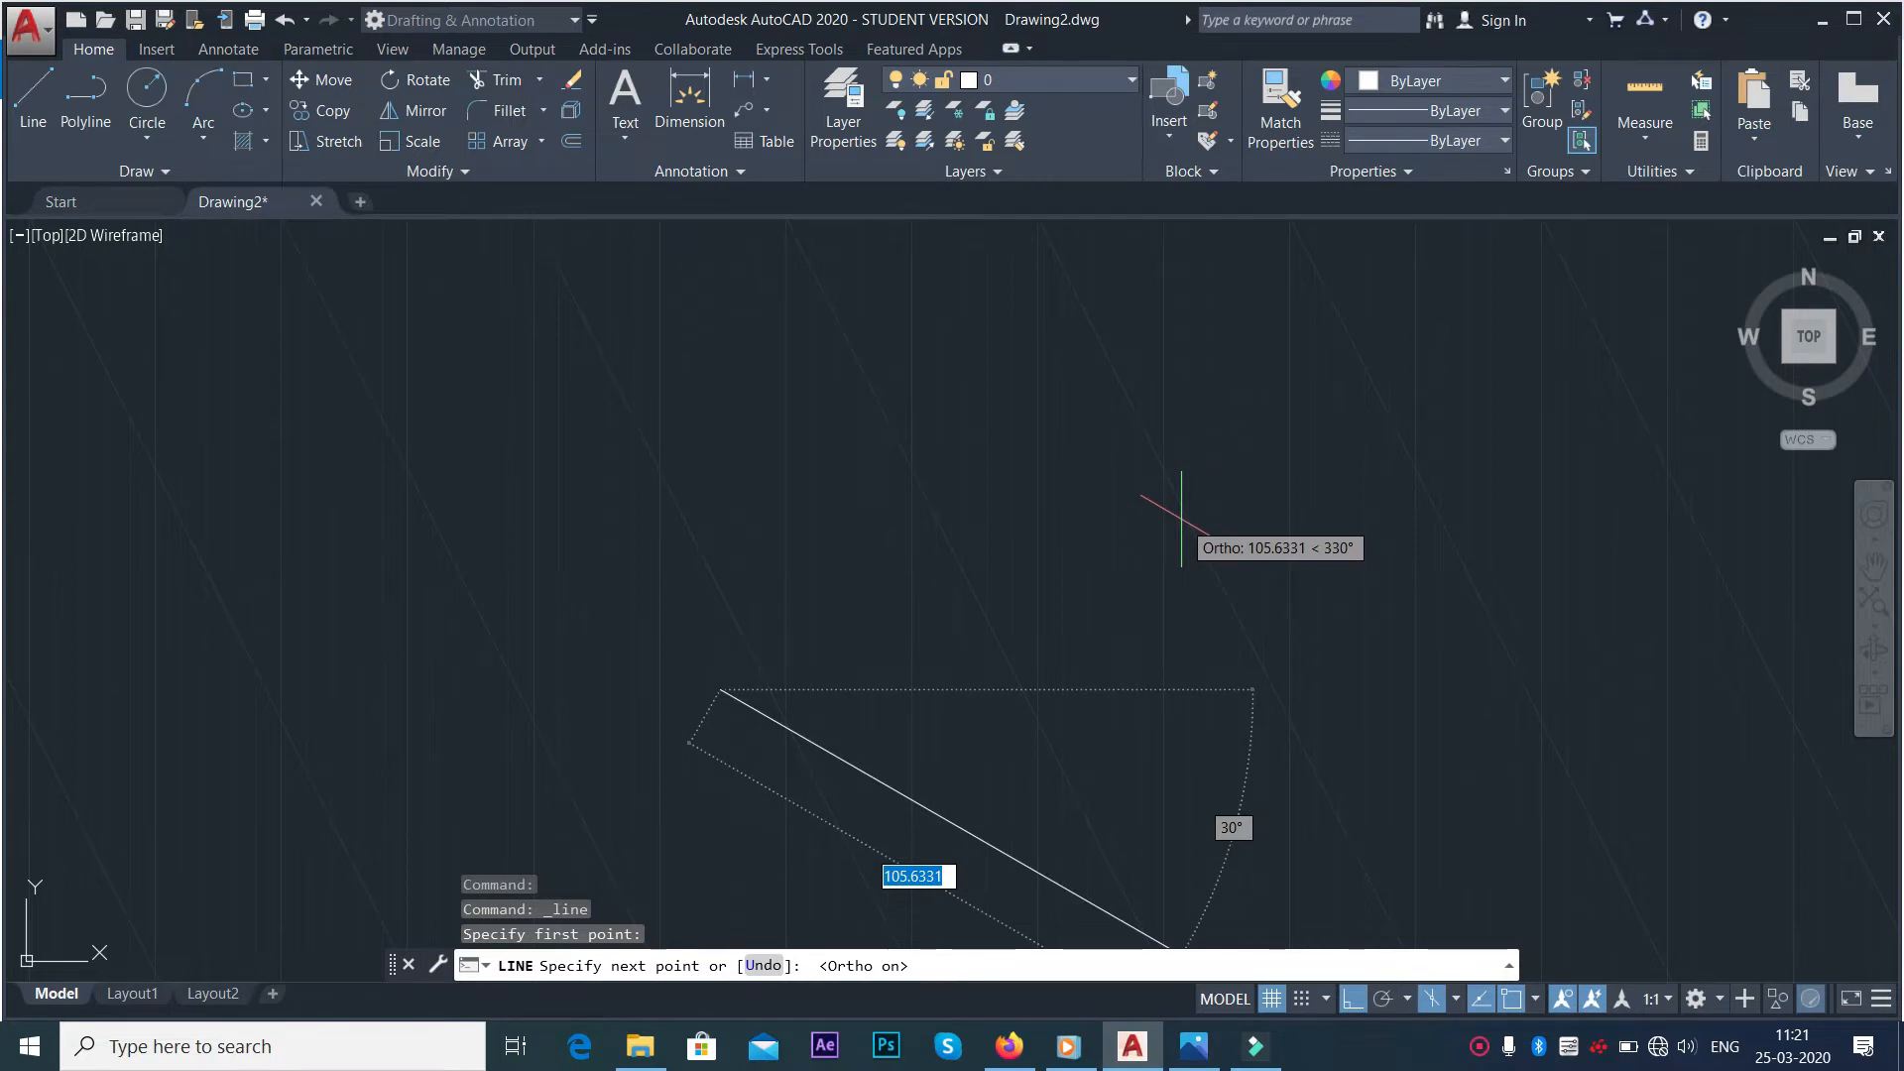
pyautogui.press('F5')
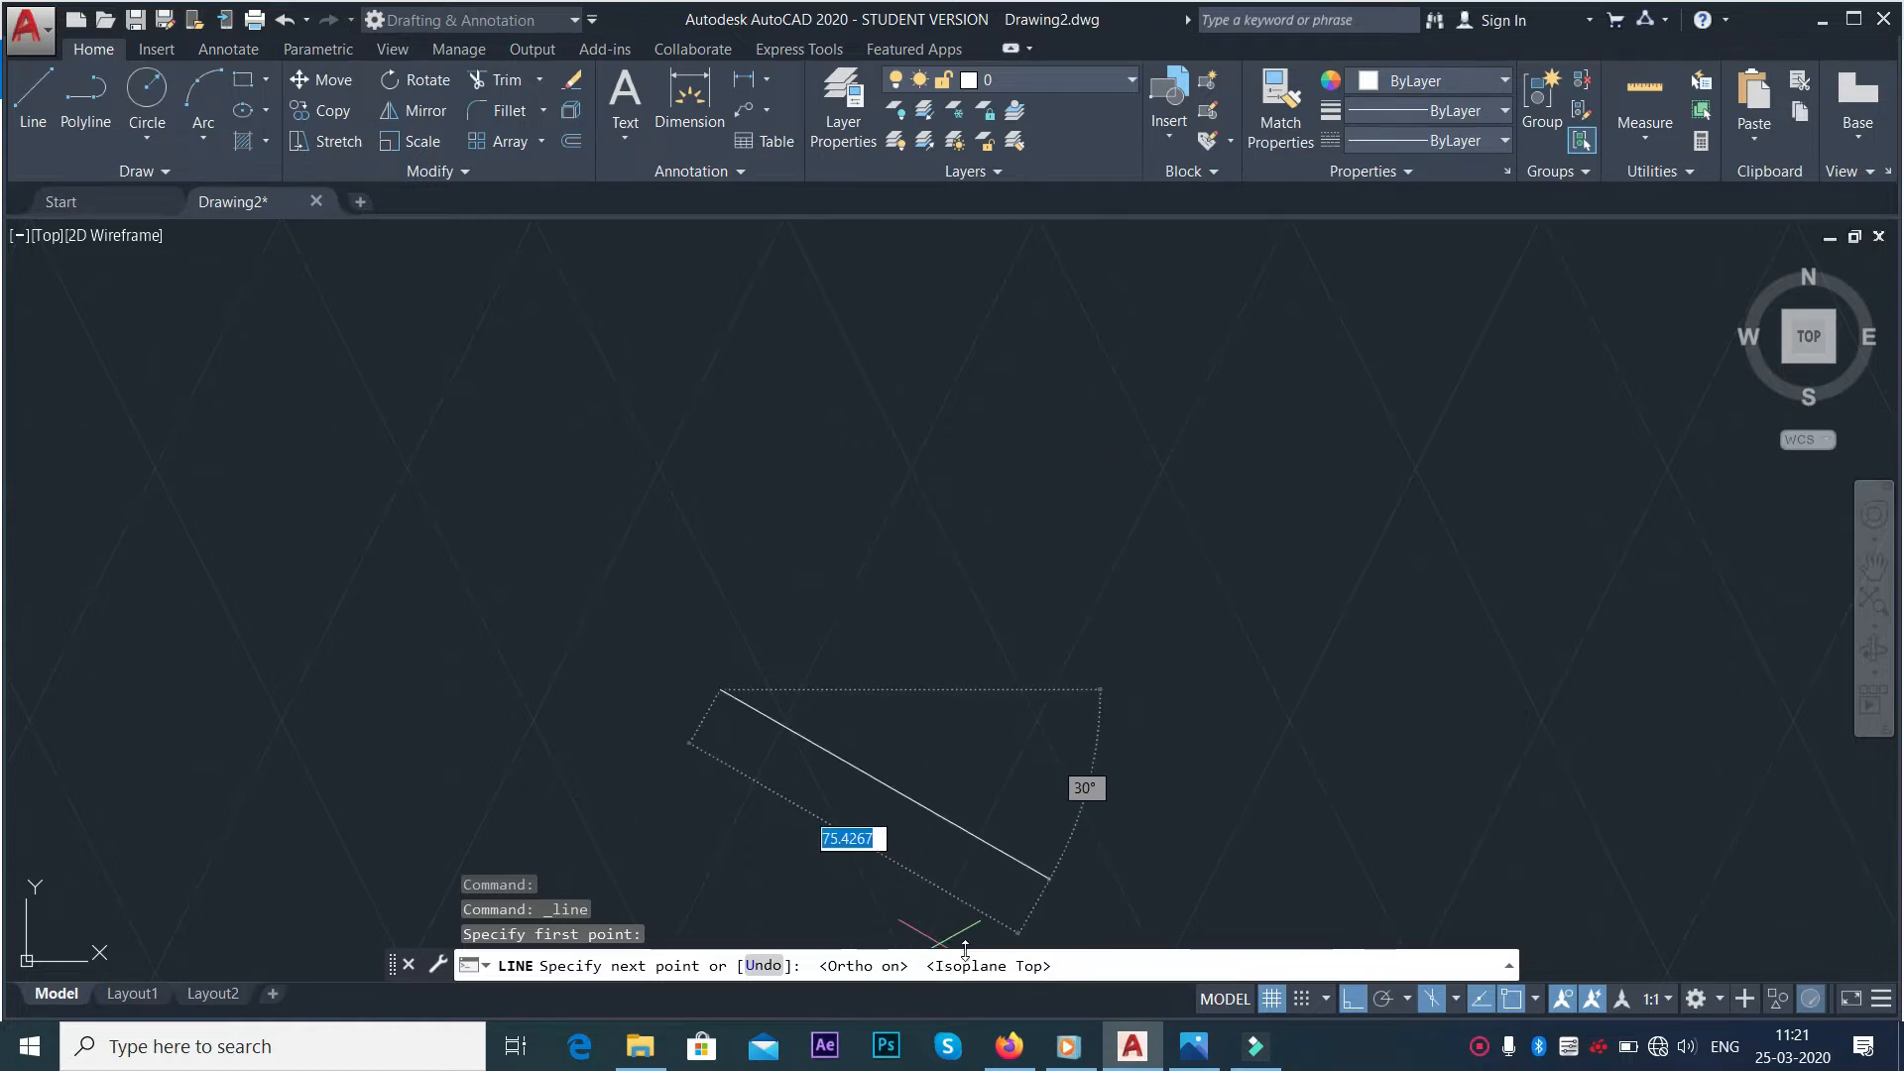
# Draw the closed isometric base outline from the line's start point, with long sides of 112 and short sides of 64
pyautogui.hotkey('alt', 'Tab')
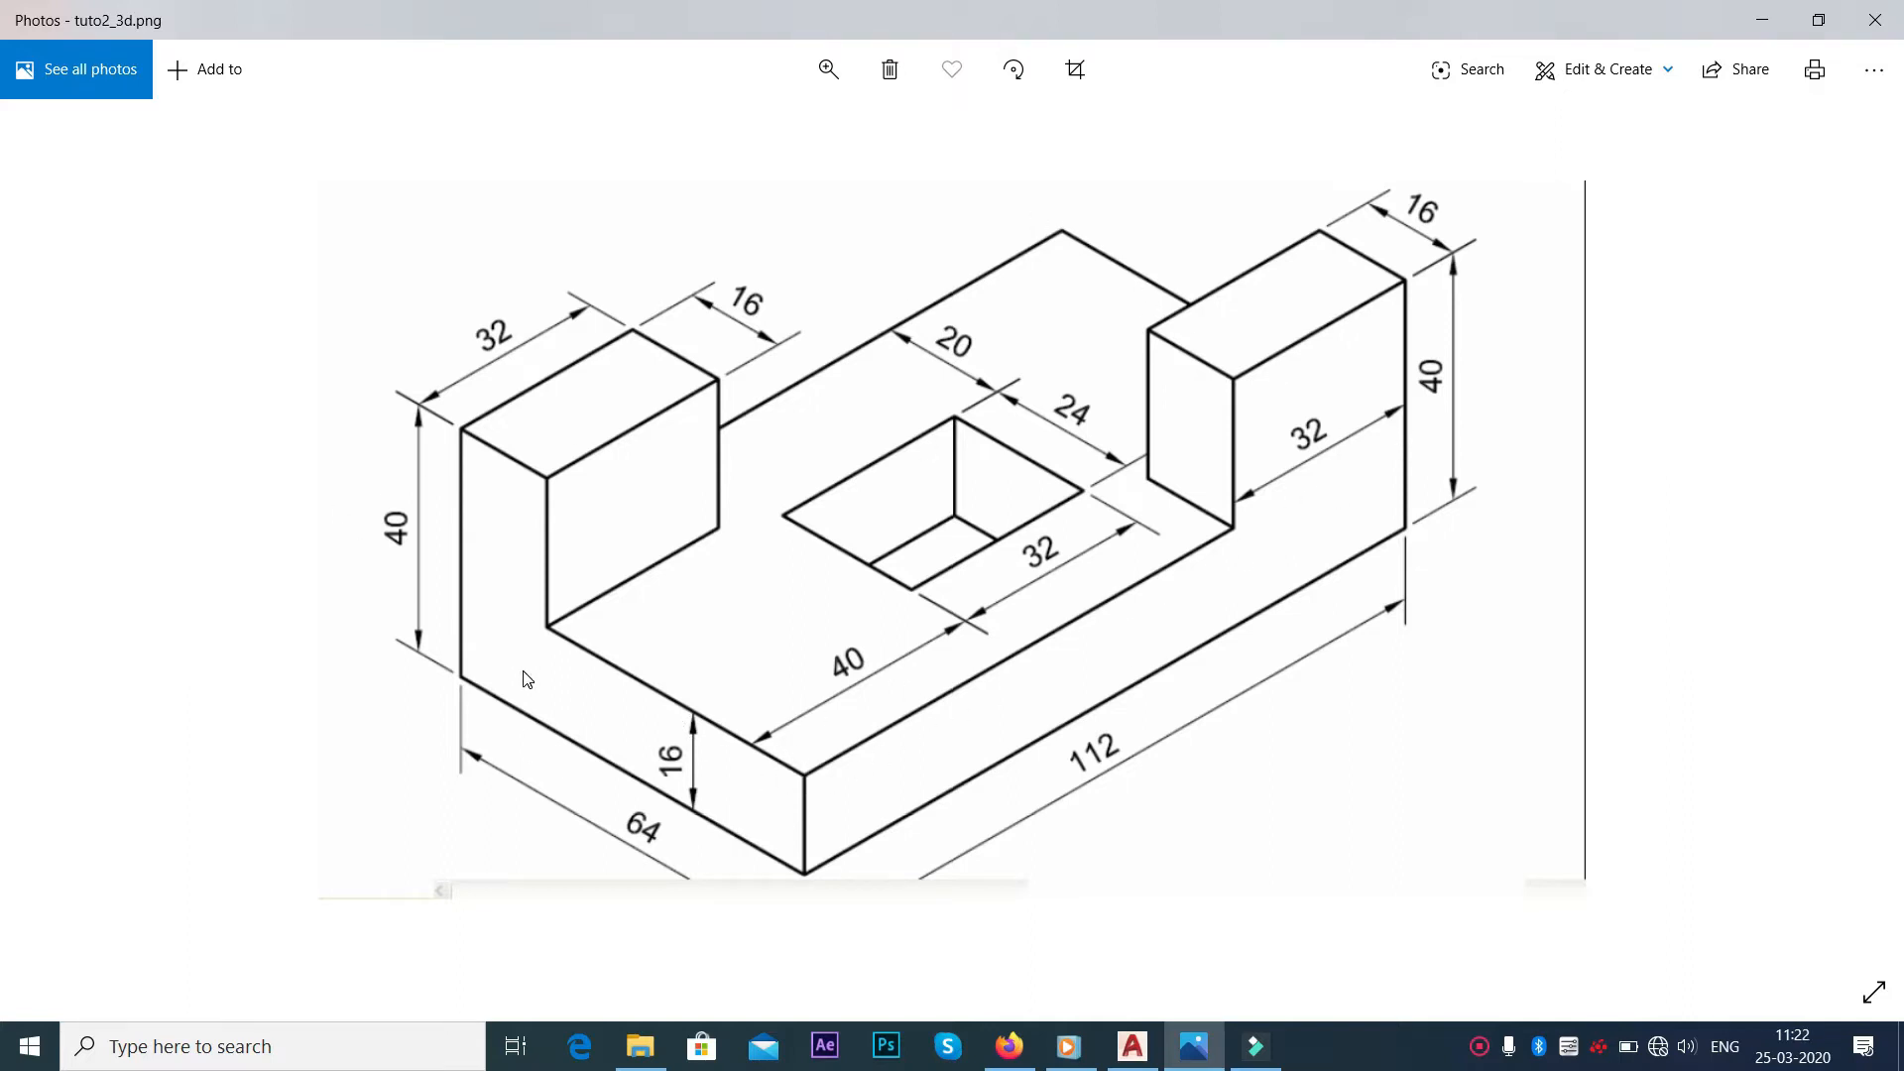
pyautogui.hotkey('alt', 'Tab')
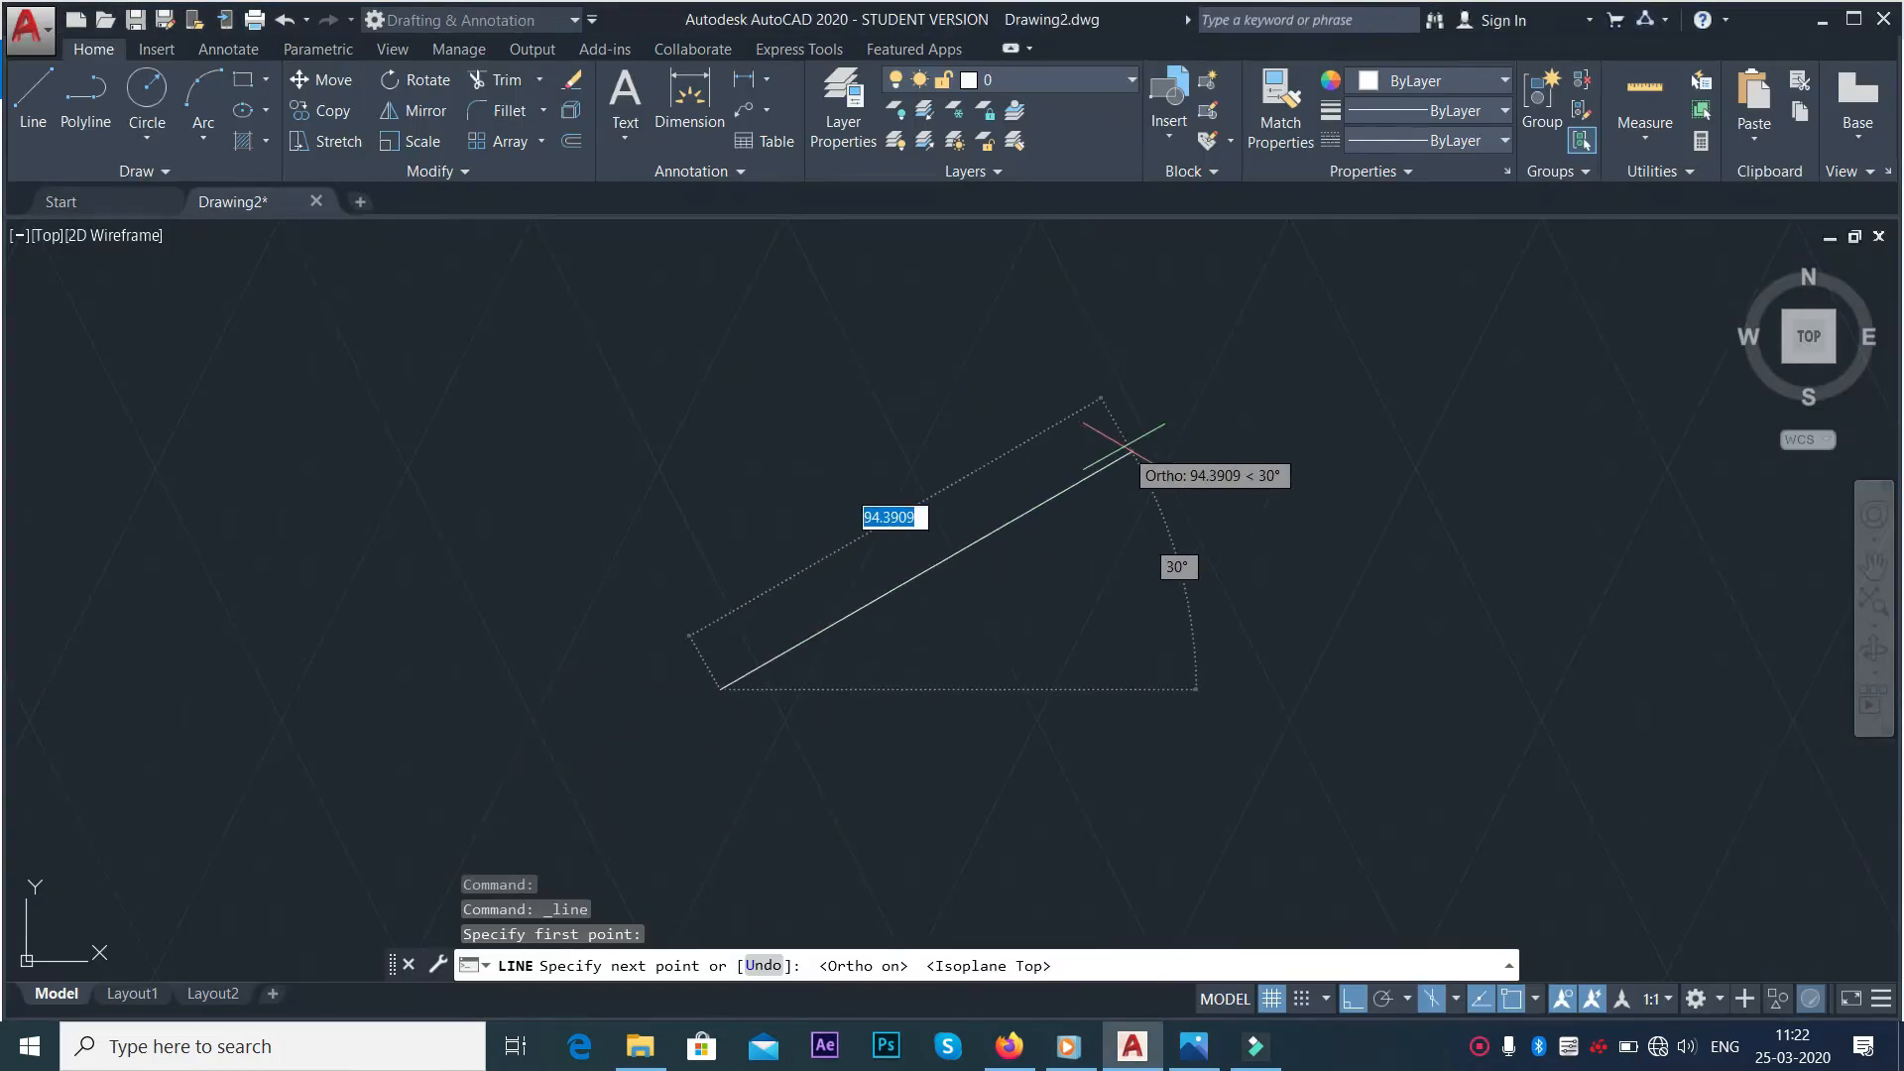
pyautogui.write('112')
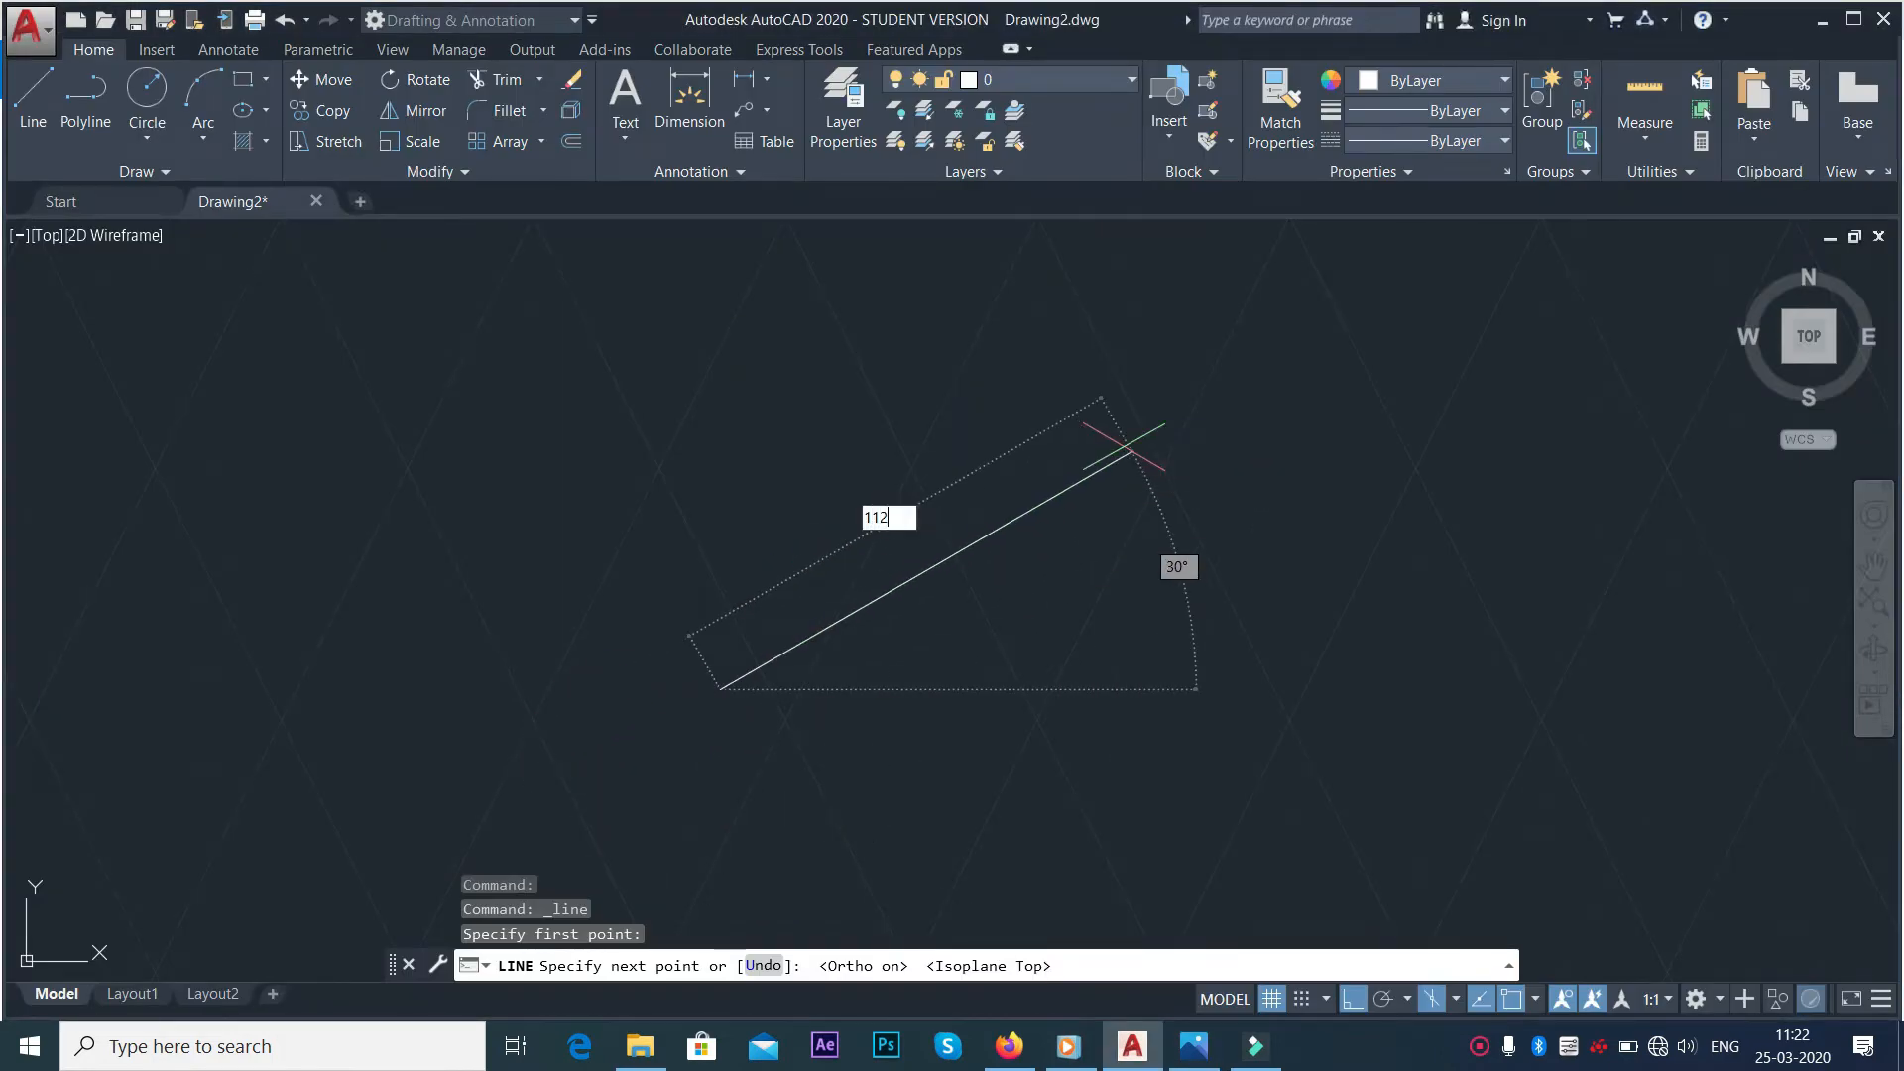
pyautogui.press('Return')
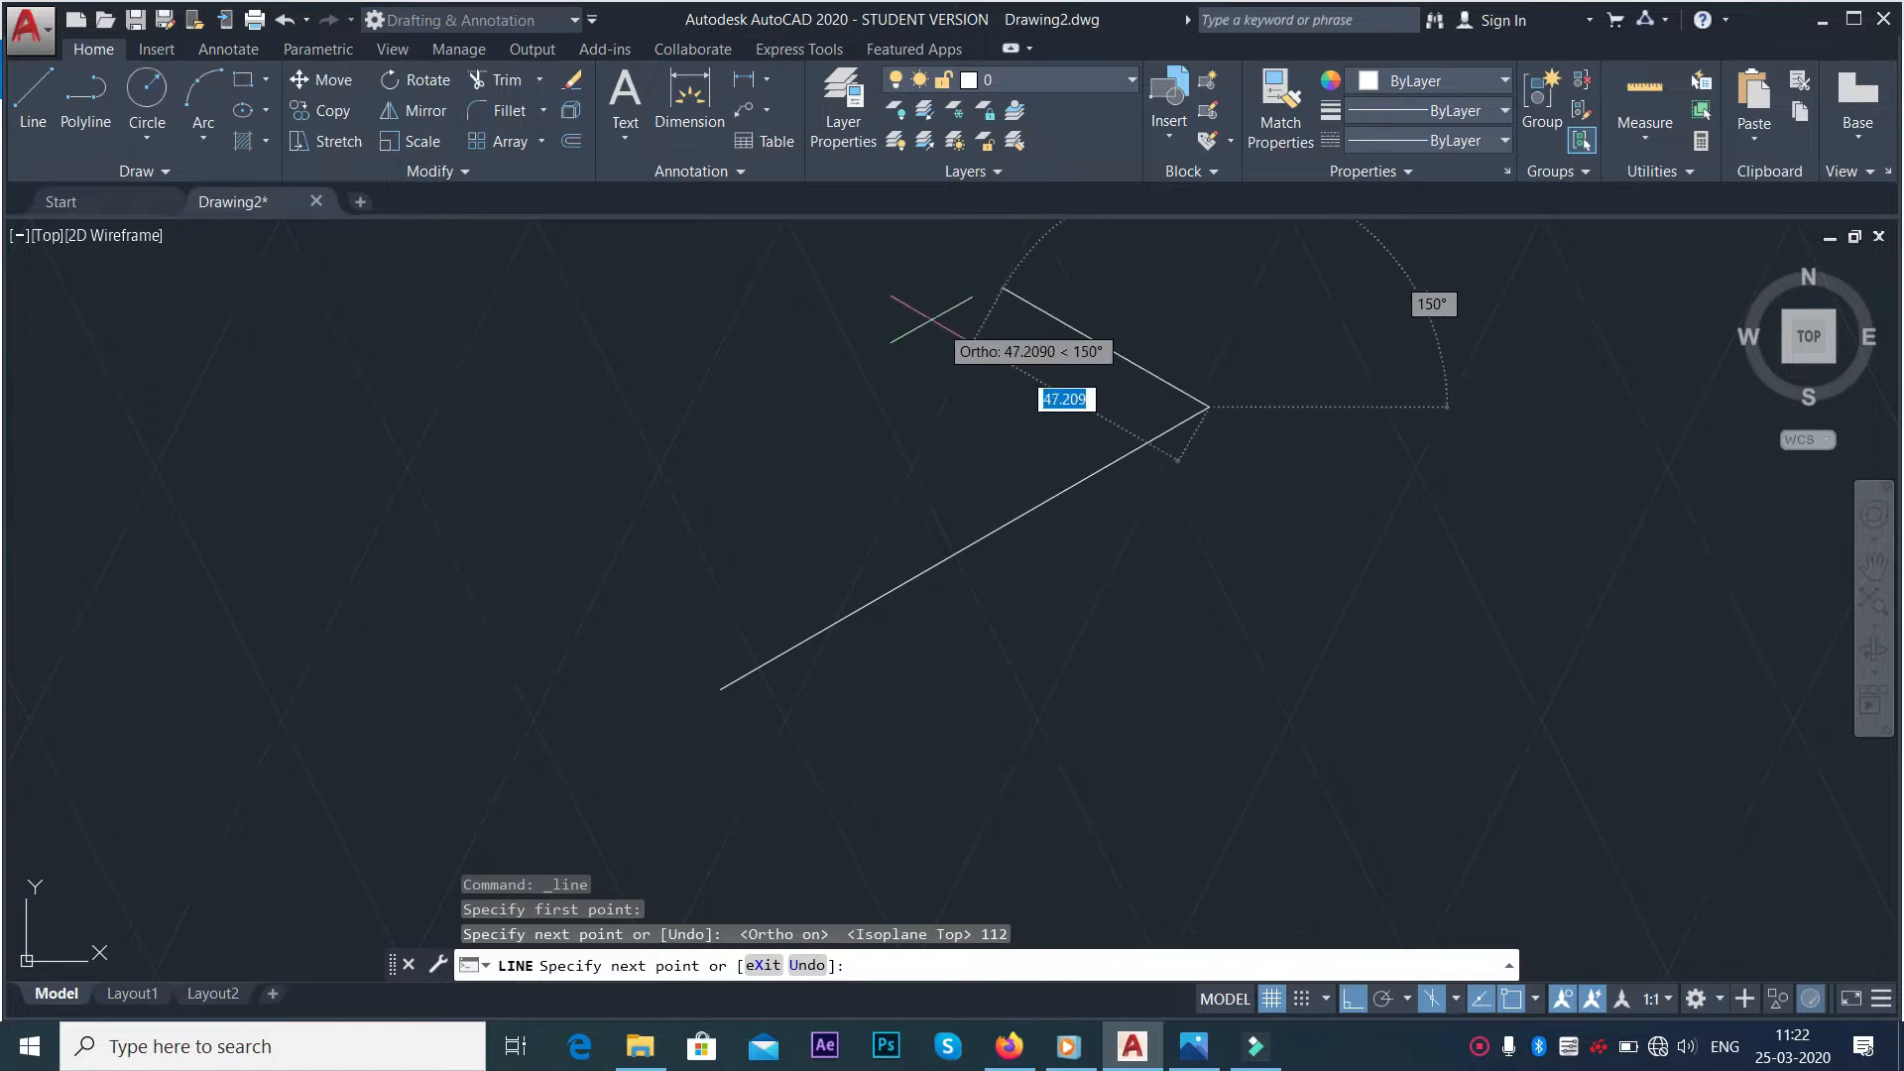
pyautogui.write('64')
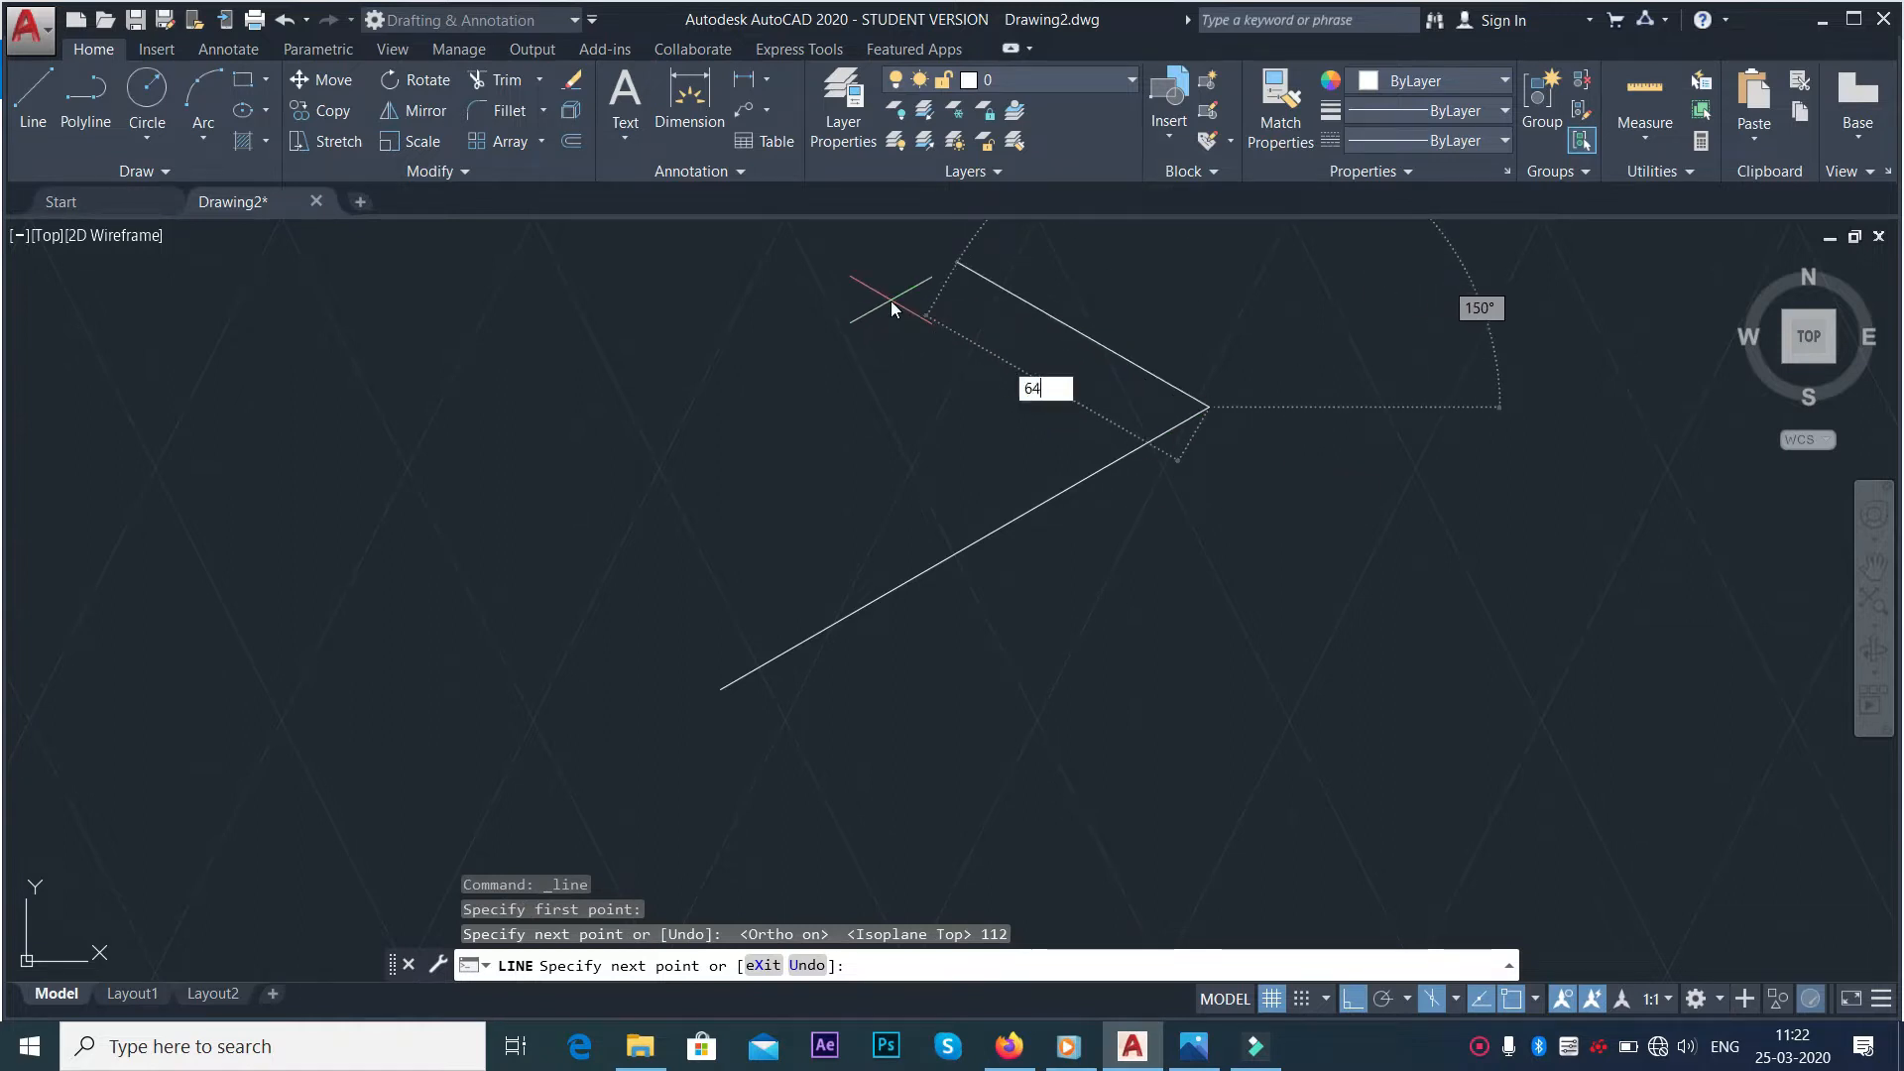
pyautogui.press('Return')
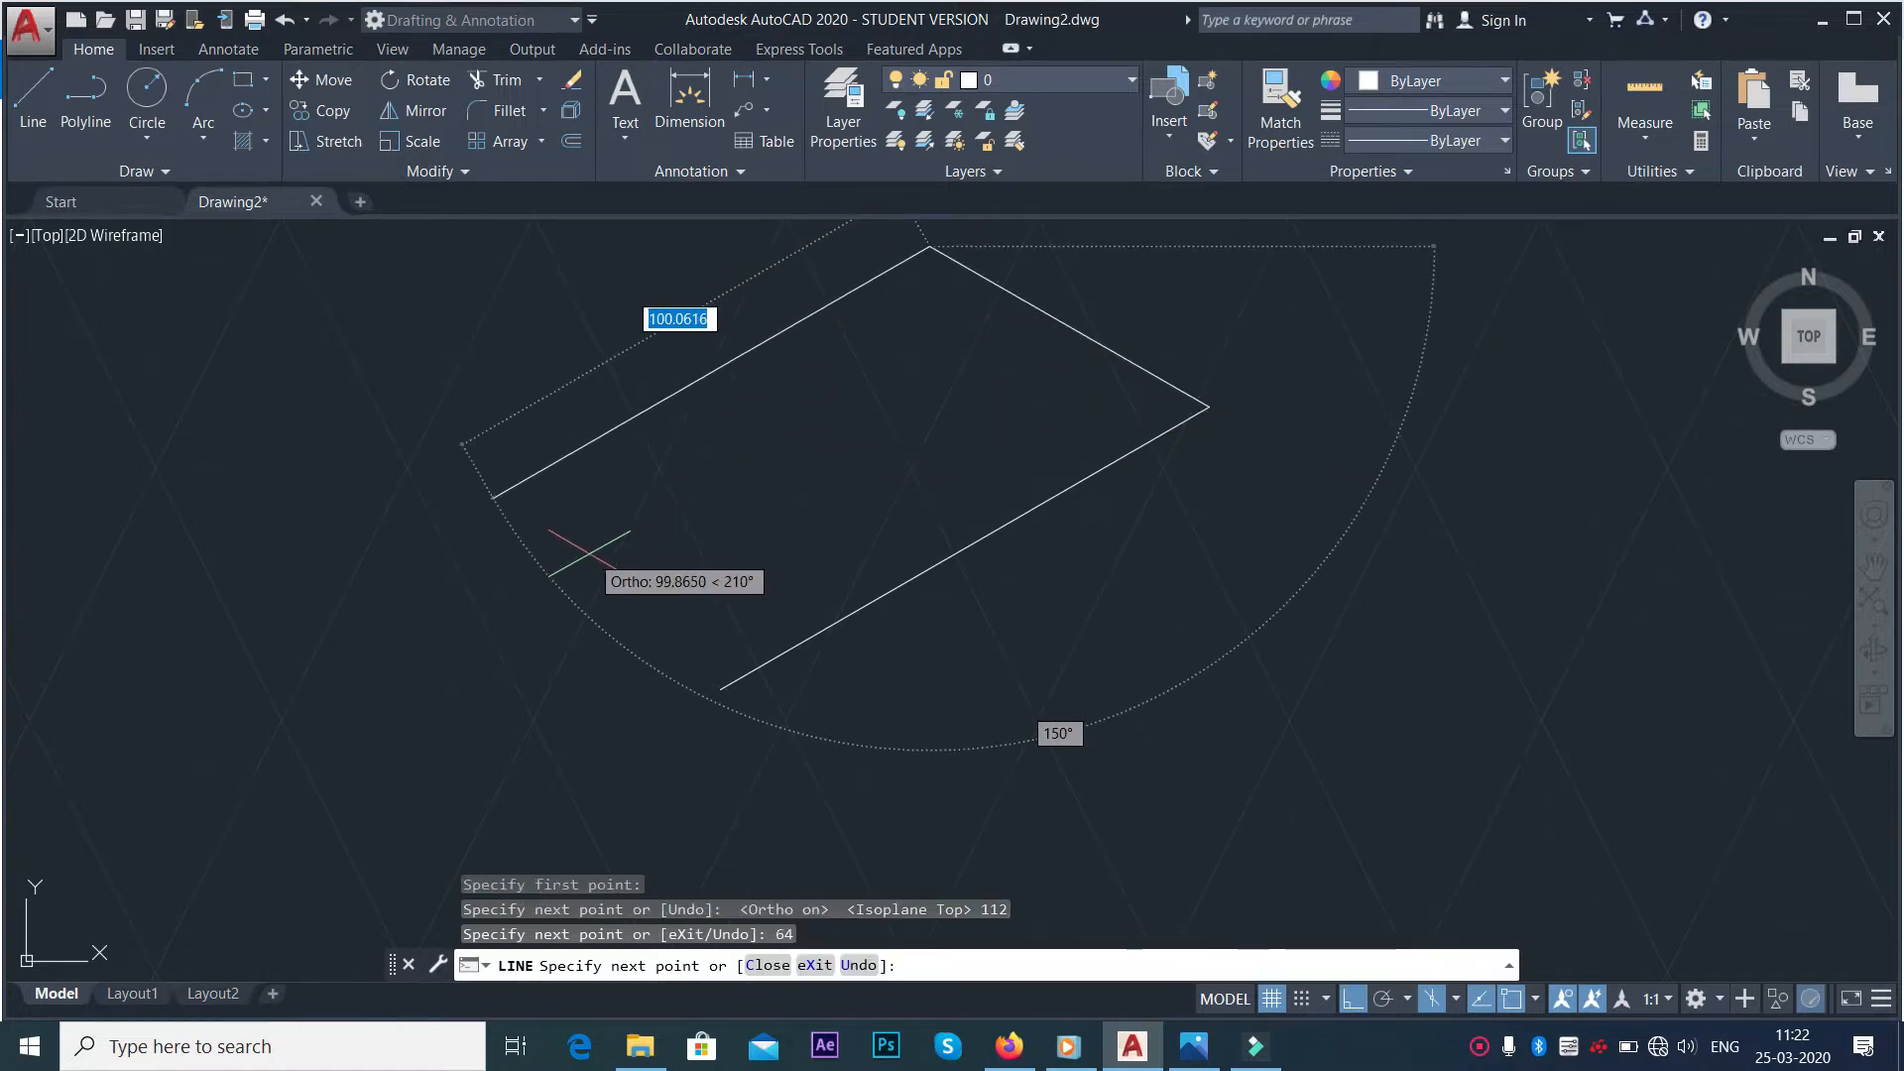
pyautogui.click(617, 633)
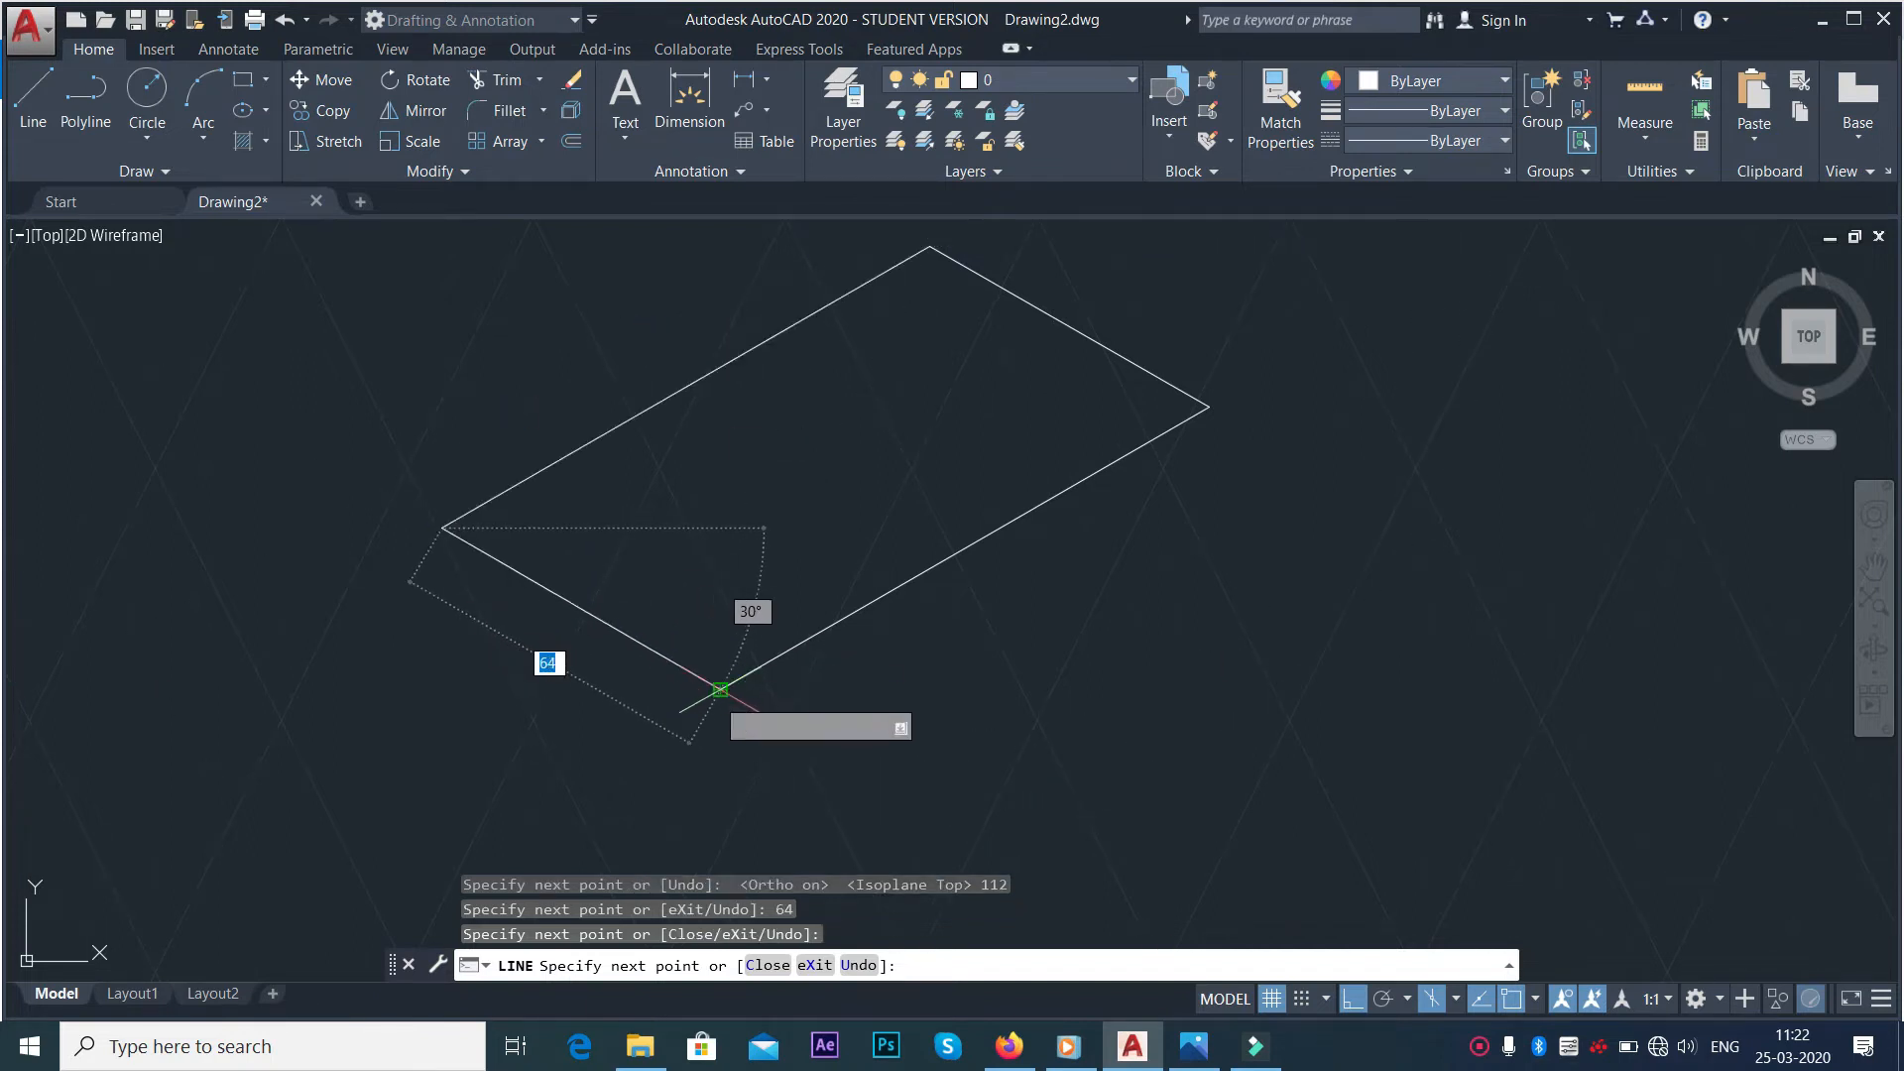
pyautogui.click(721, 688)
pyautogui.rightClick(1005, 668)
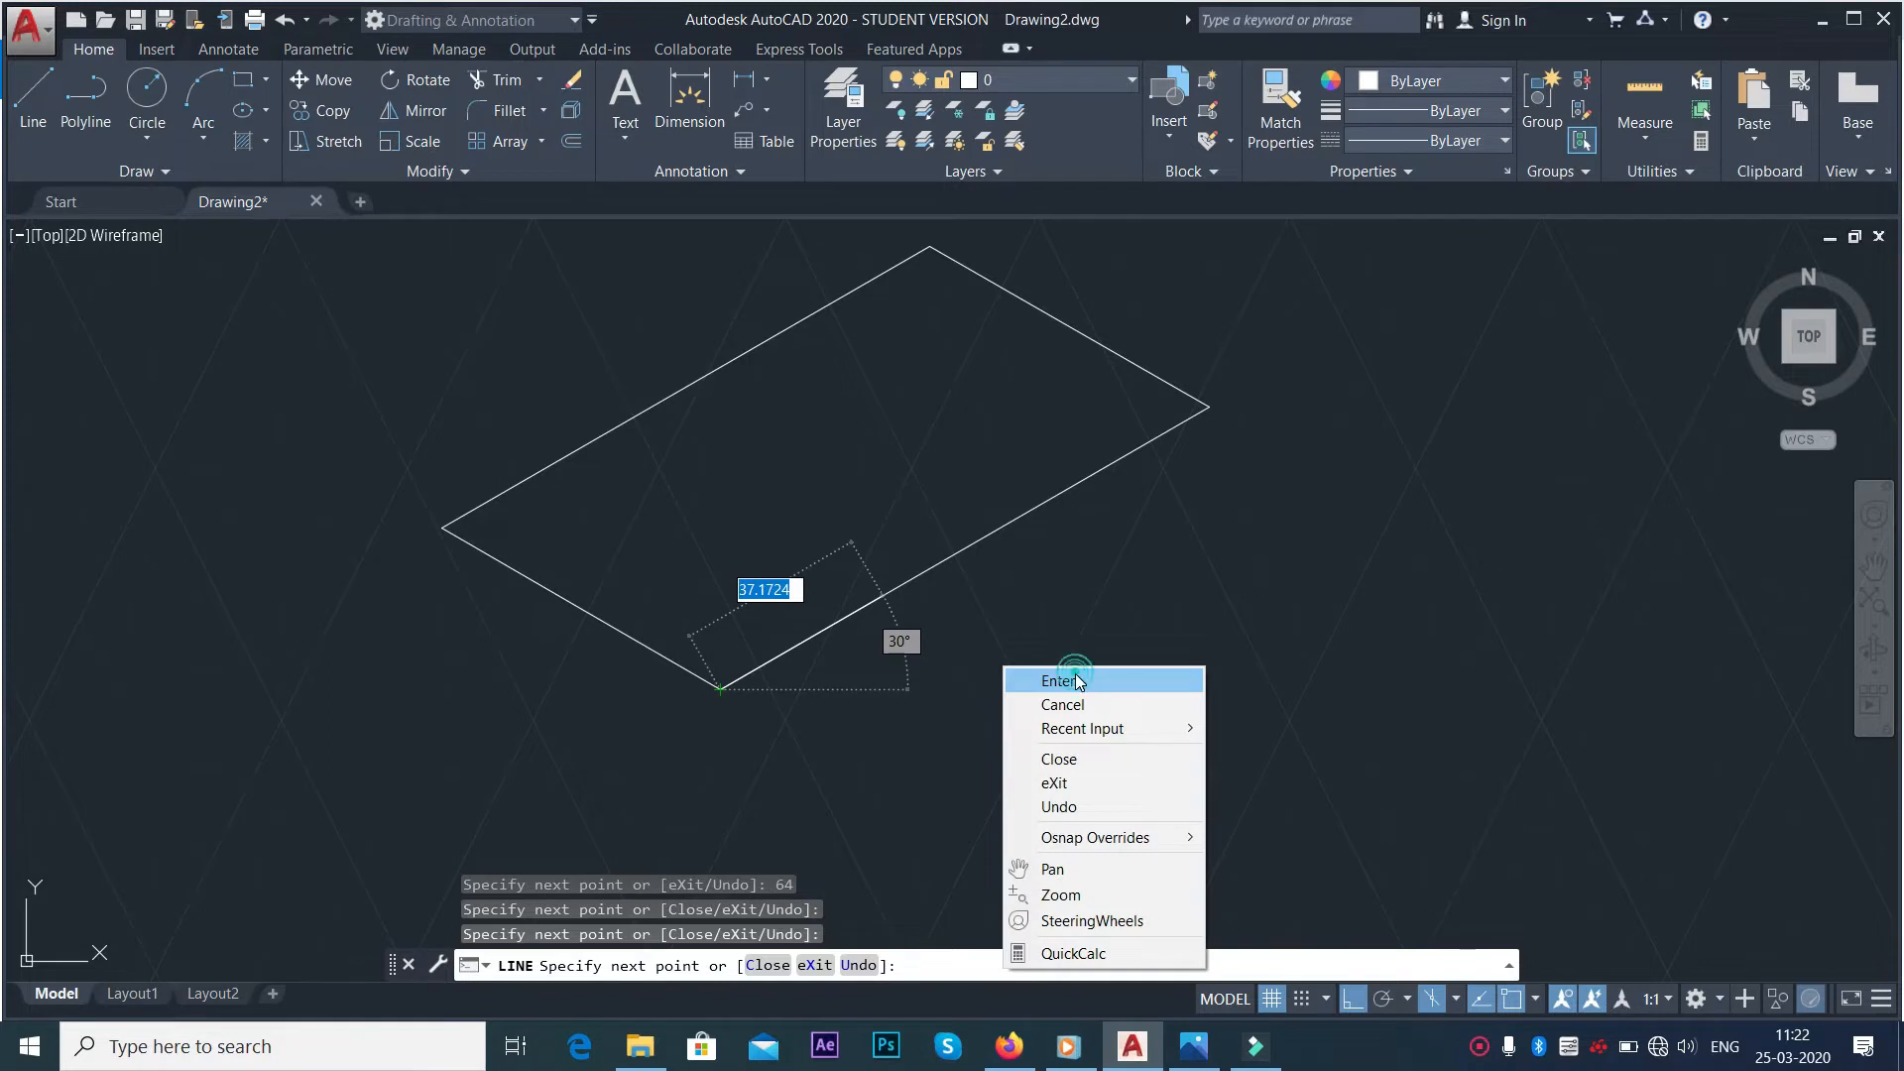
pyautogui.click(1058, 680)
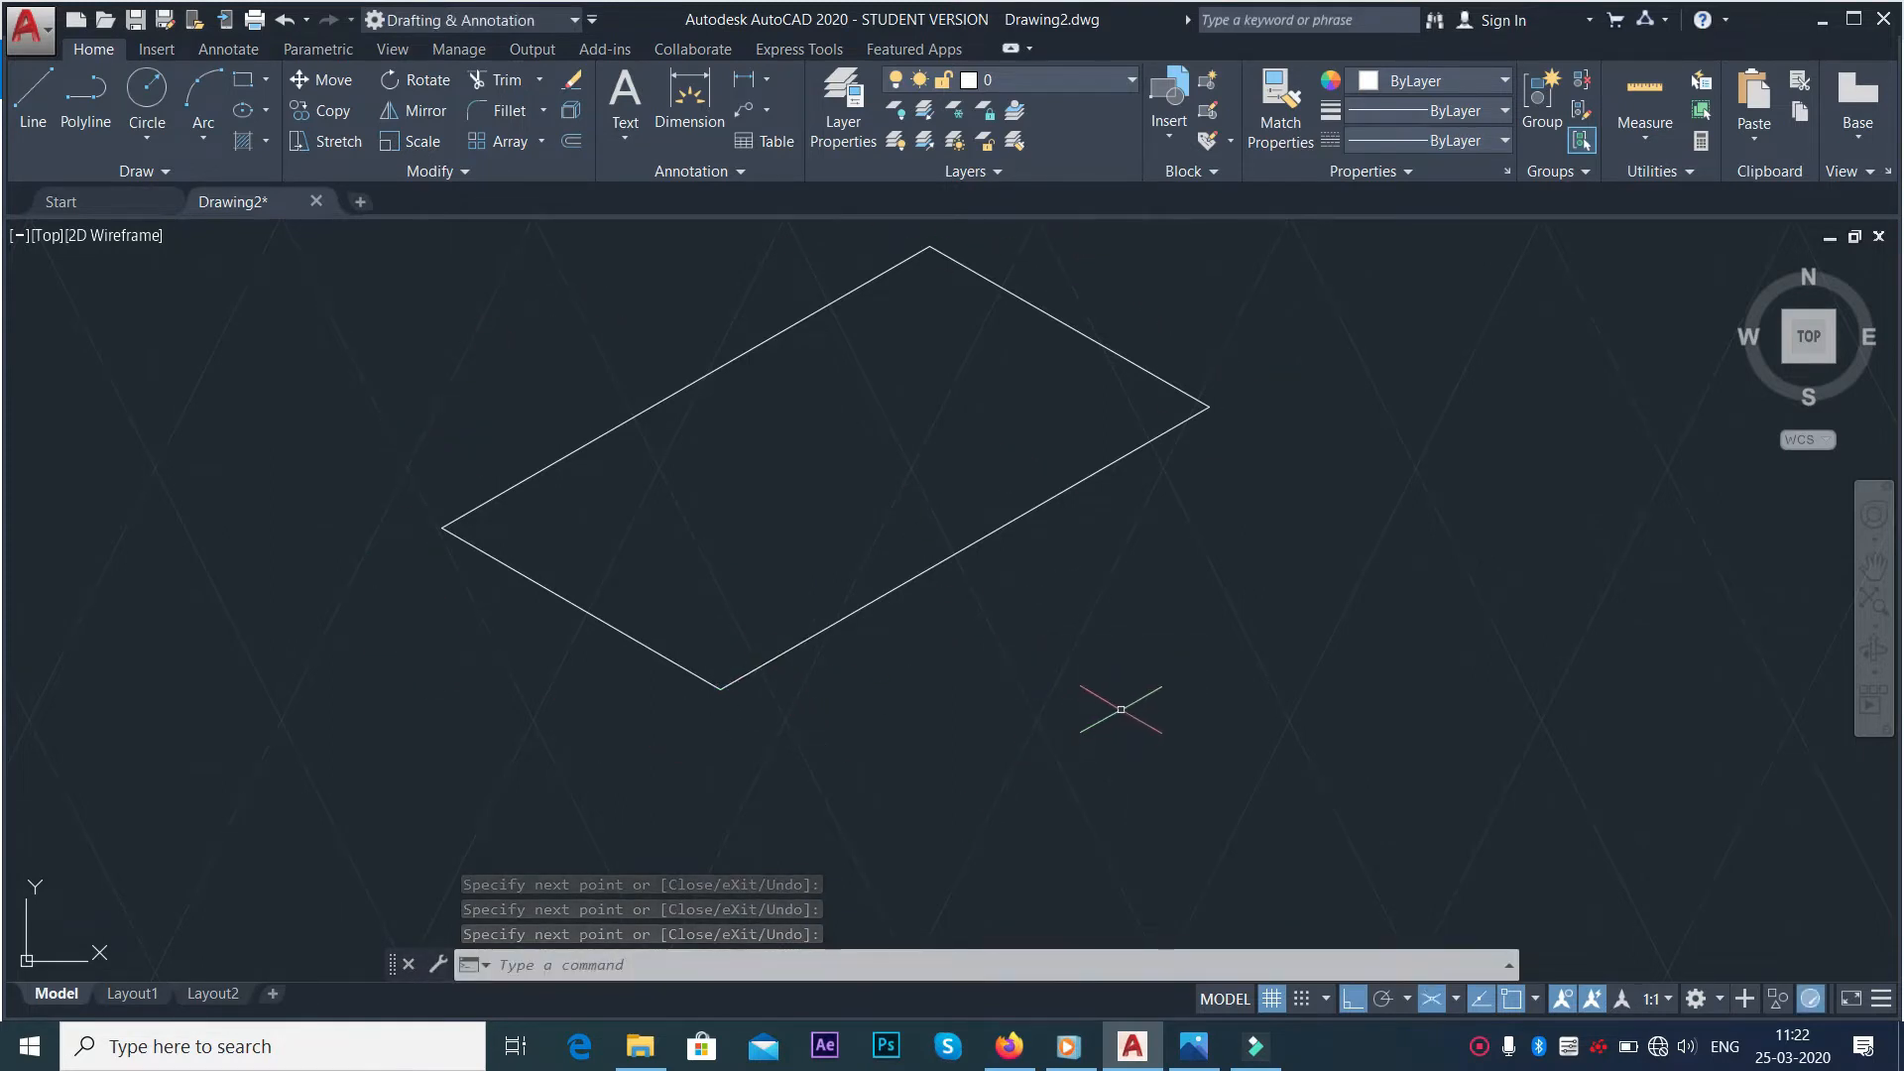
# Draw the long right side face in Isoplane Right: 16 down from the outline's lowest corner, 112 along, and up to the right corner
pyautogui.hotkey('alt', 'Tab')
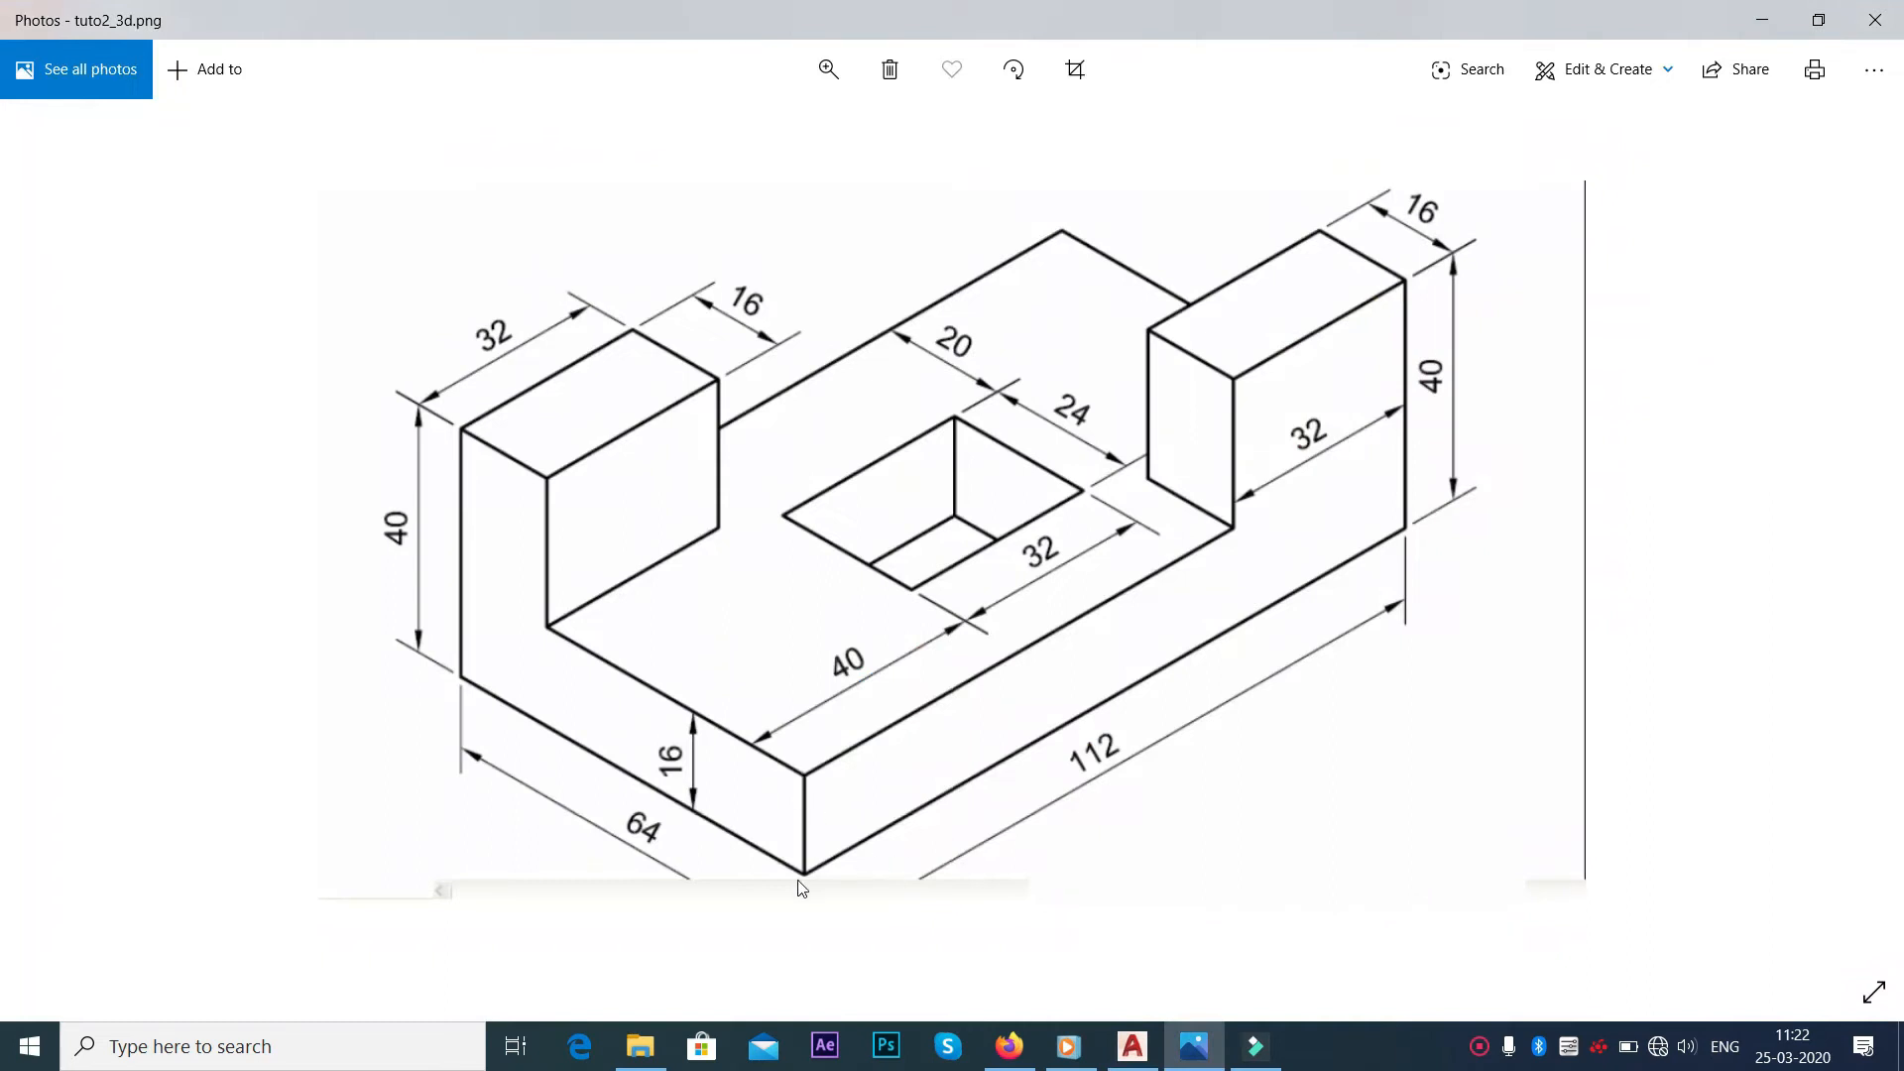
pyautogui.hotkey('alt', 'Tab')
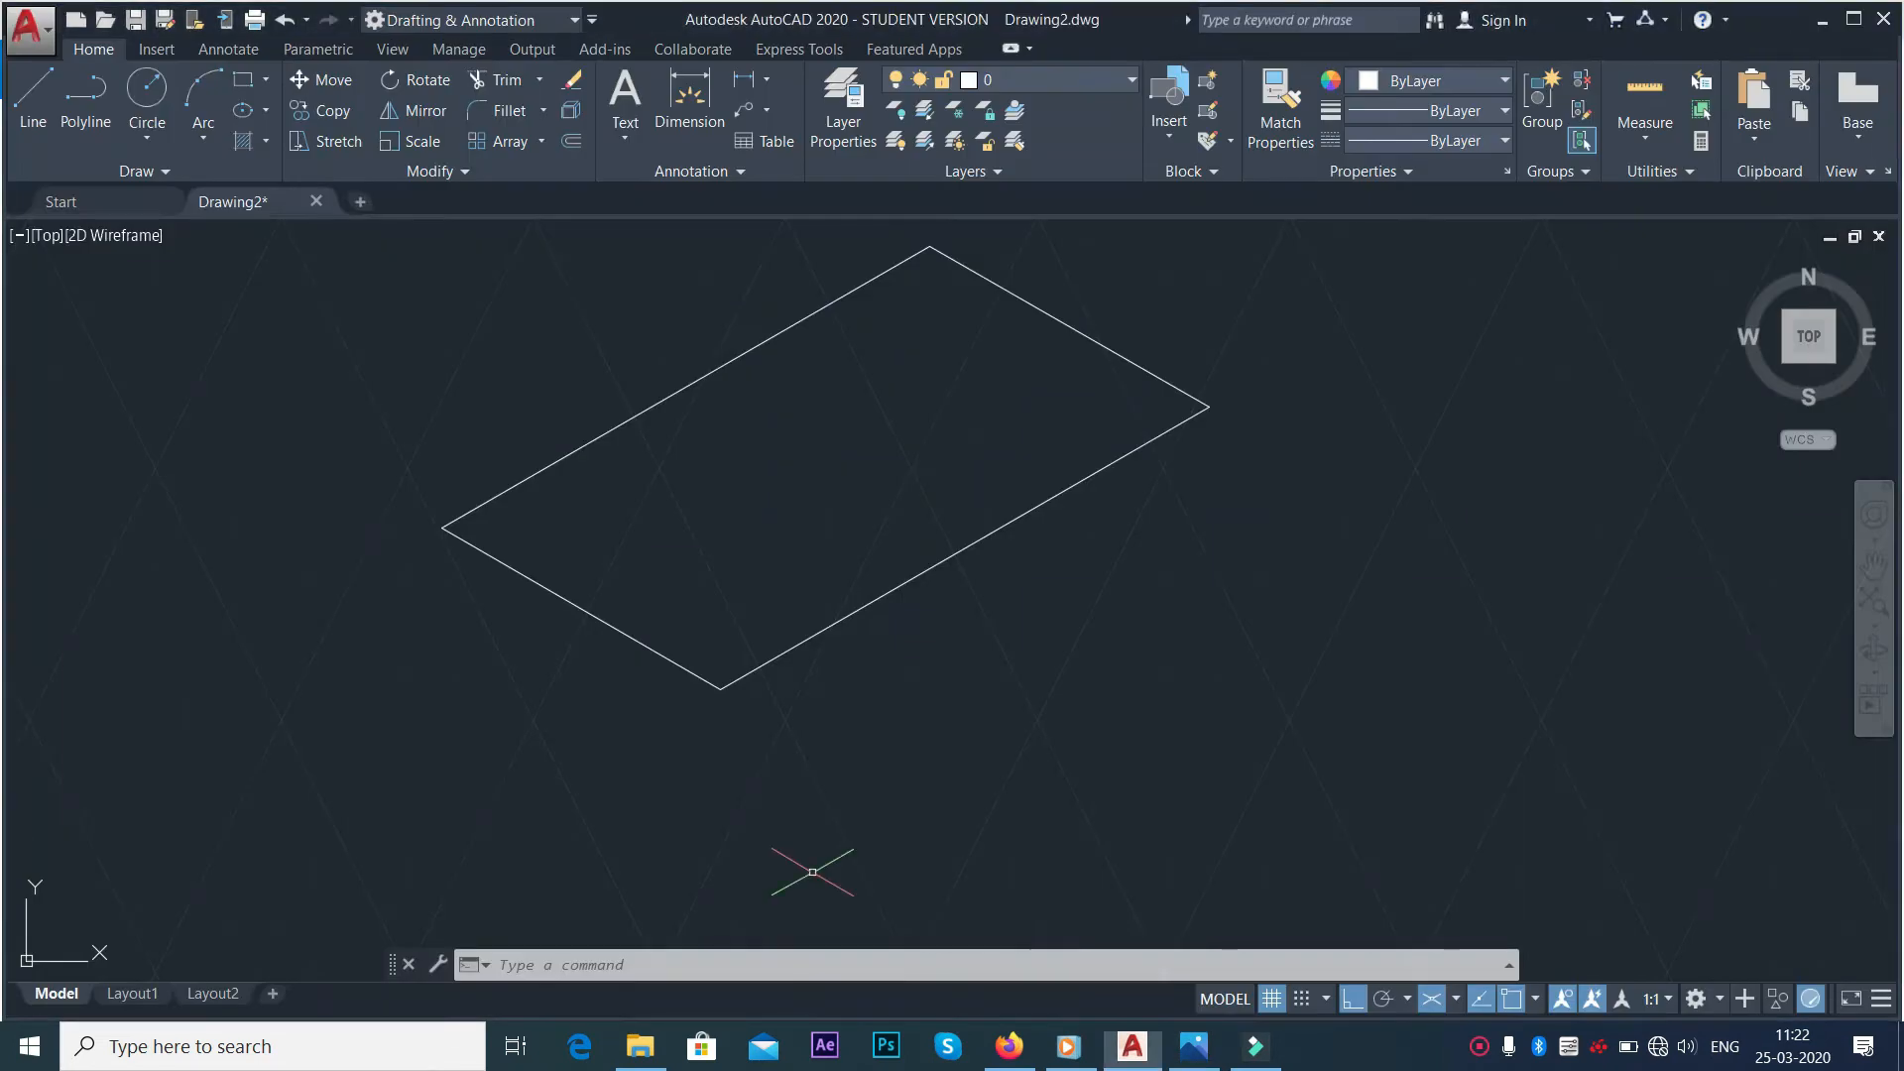
pyautogui.click(33, 99)
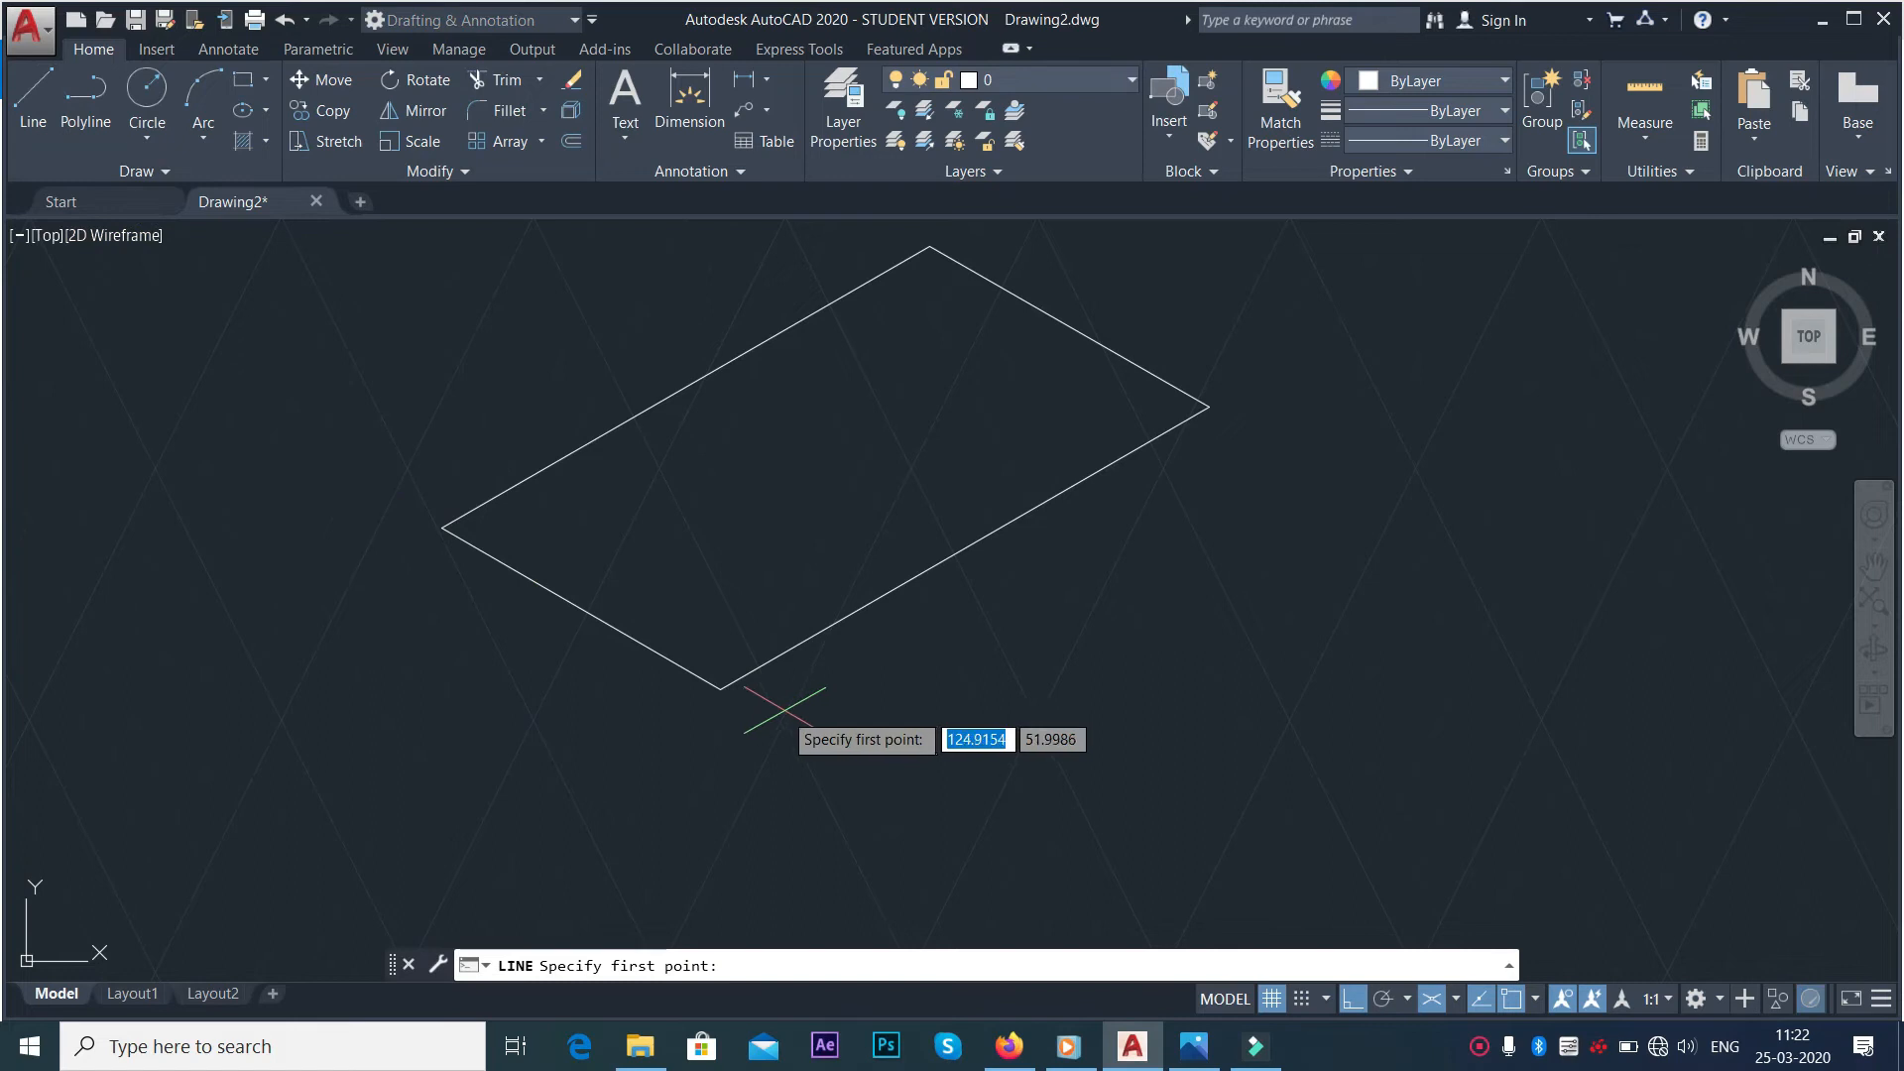
pyautogui.click(721, 691)
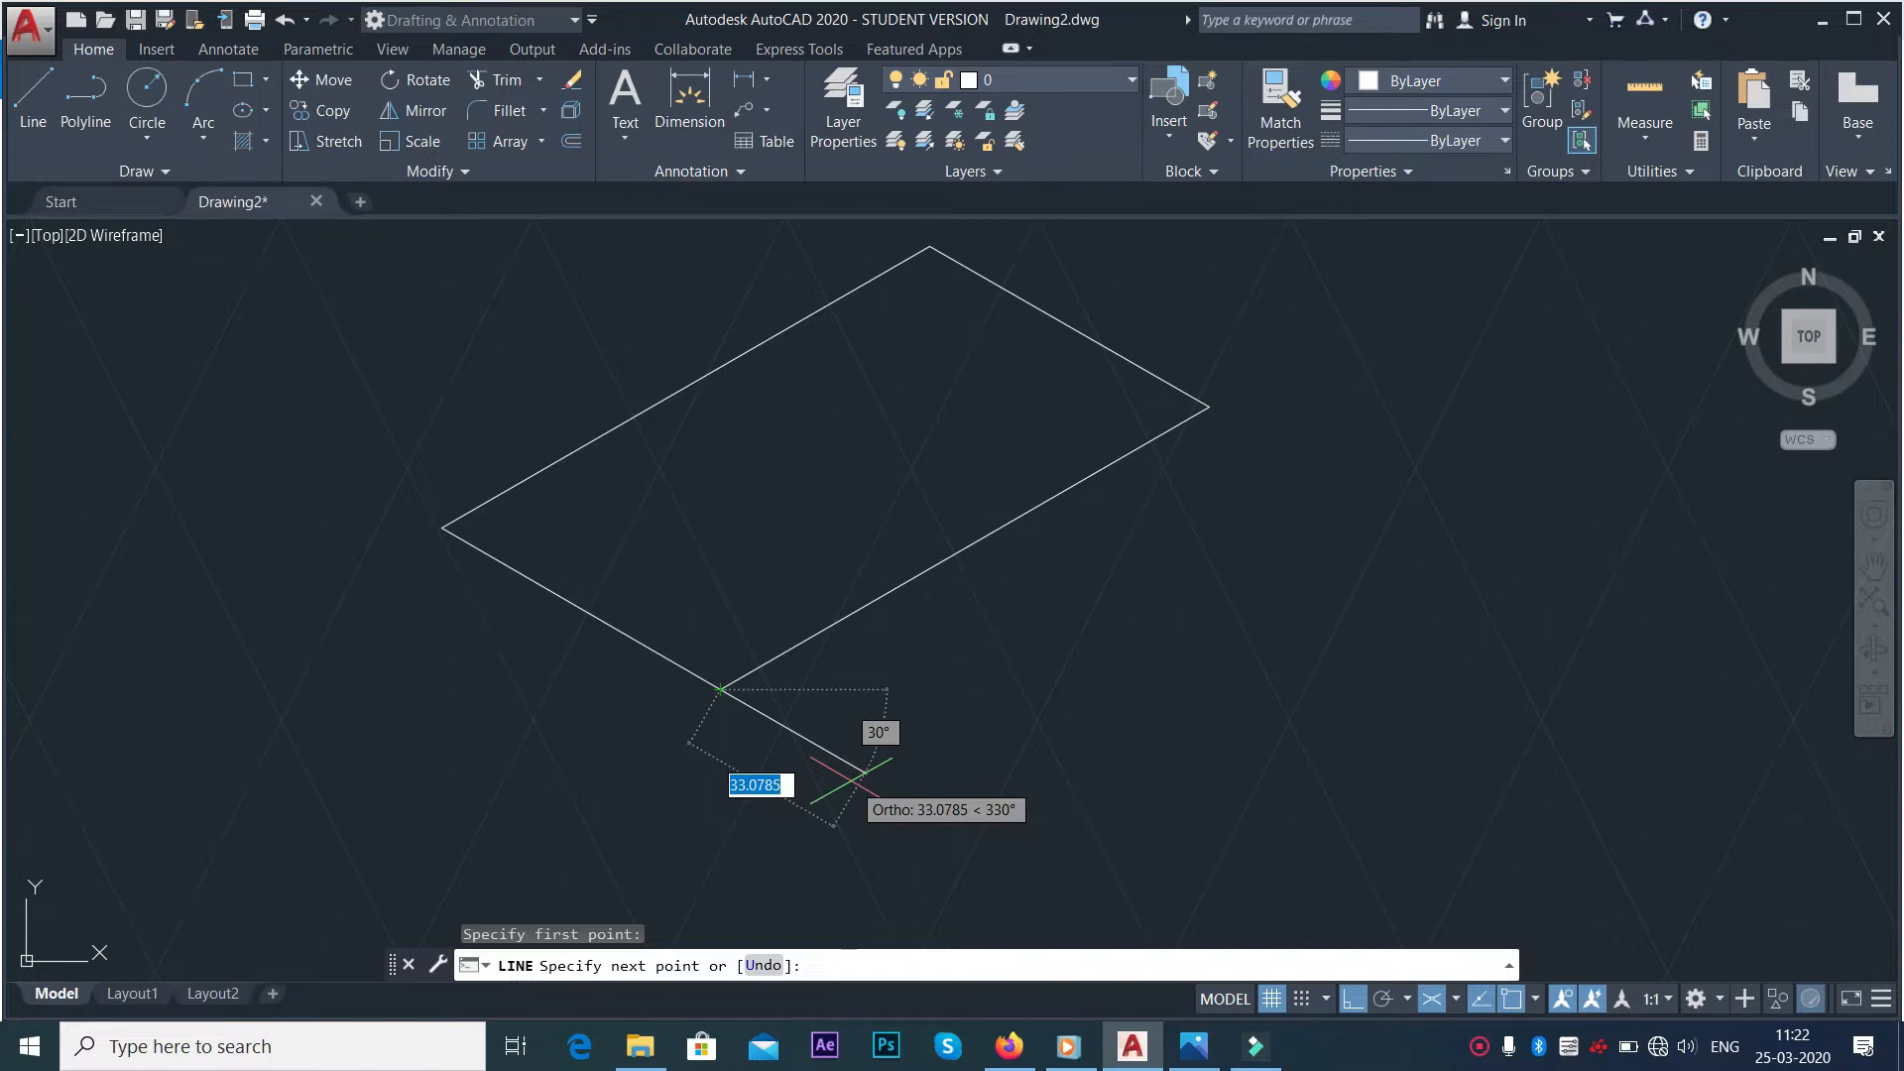
pyautogui.press('F5')
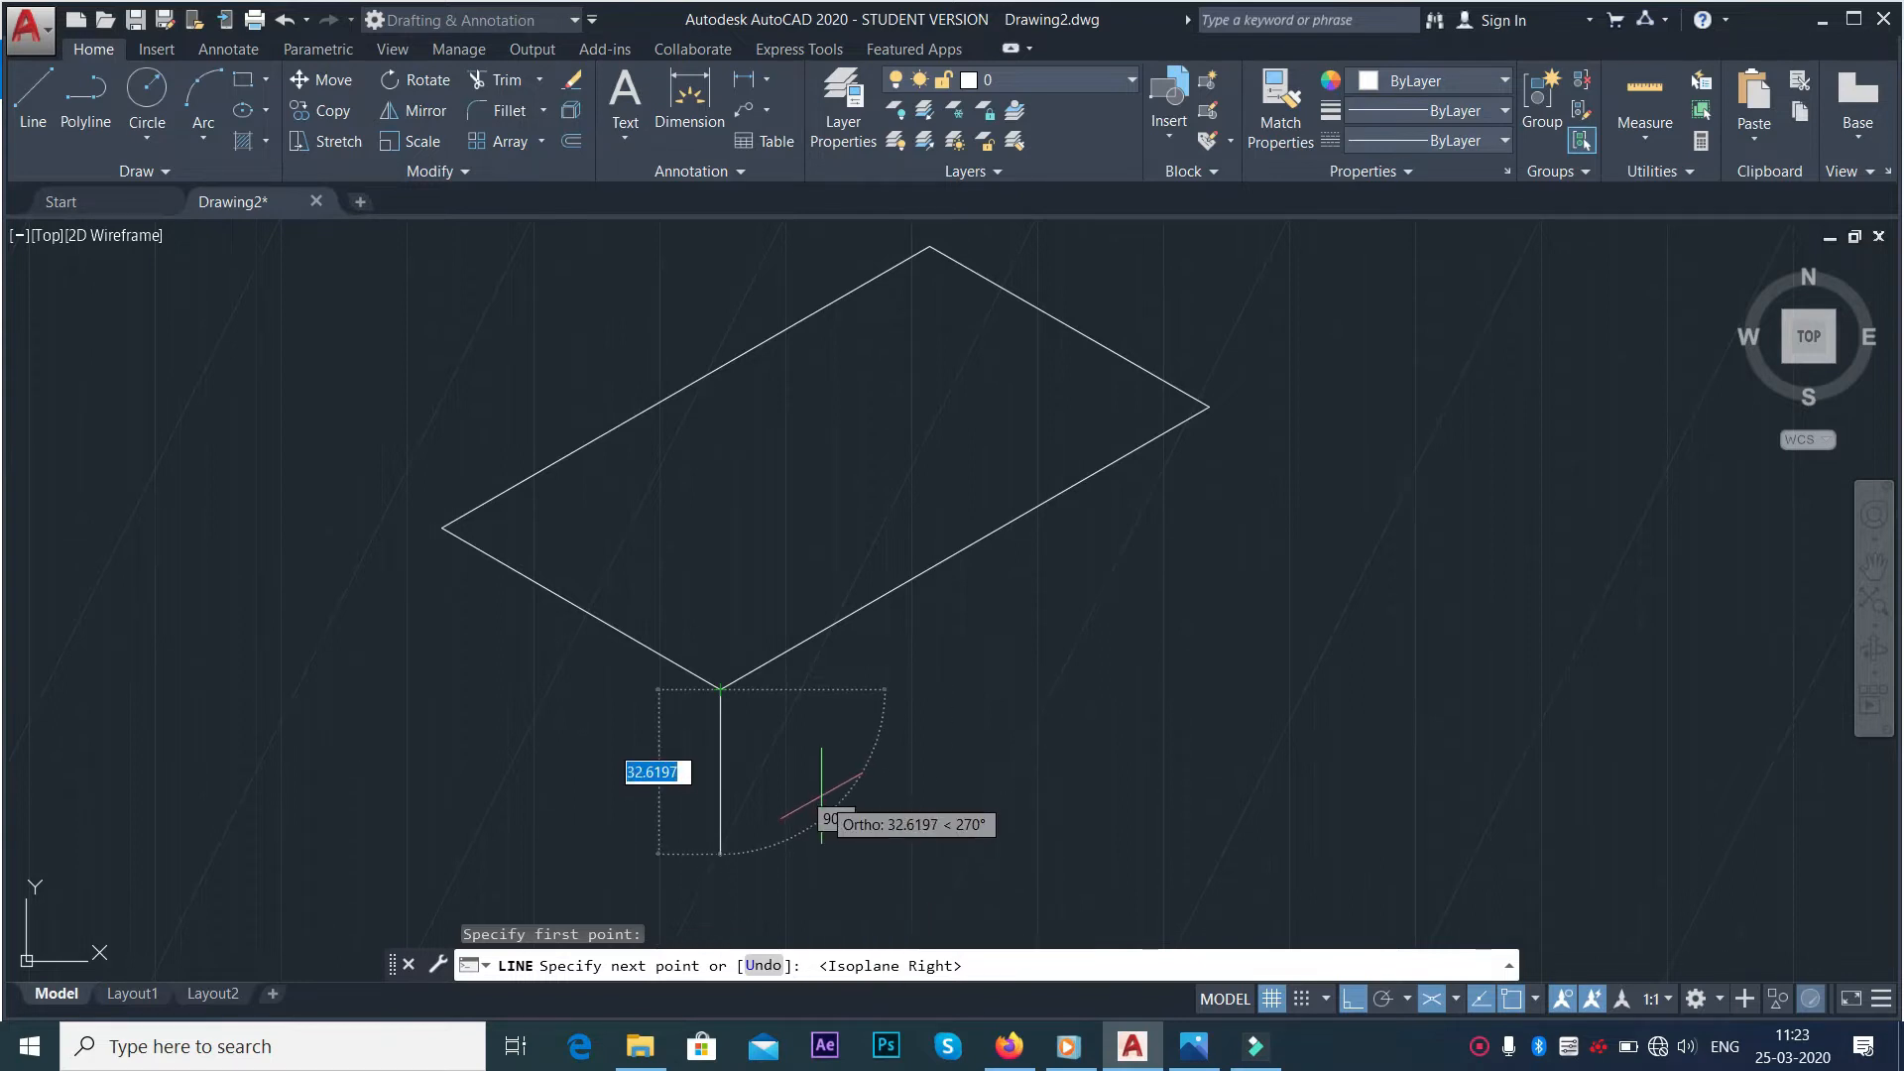
pyautogui.write('16')
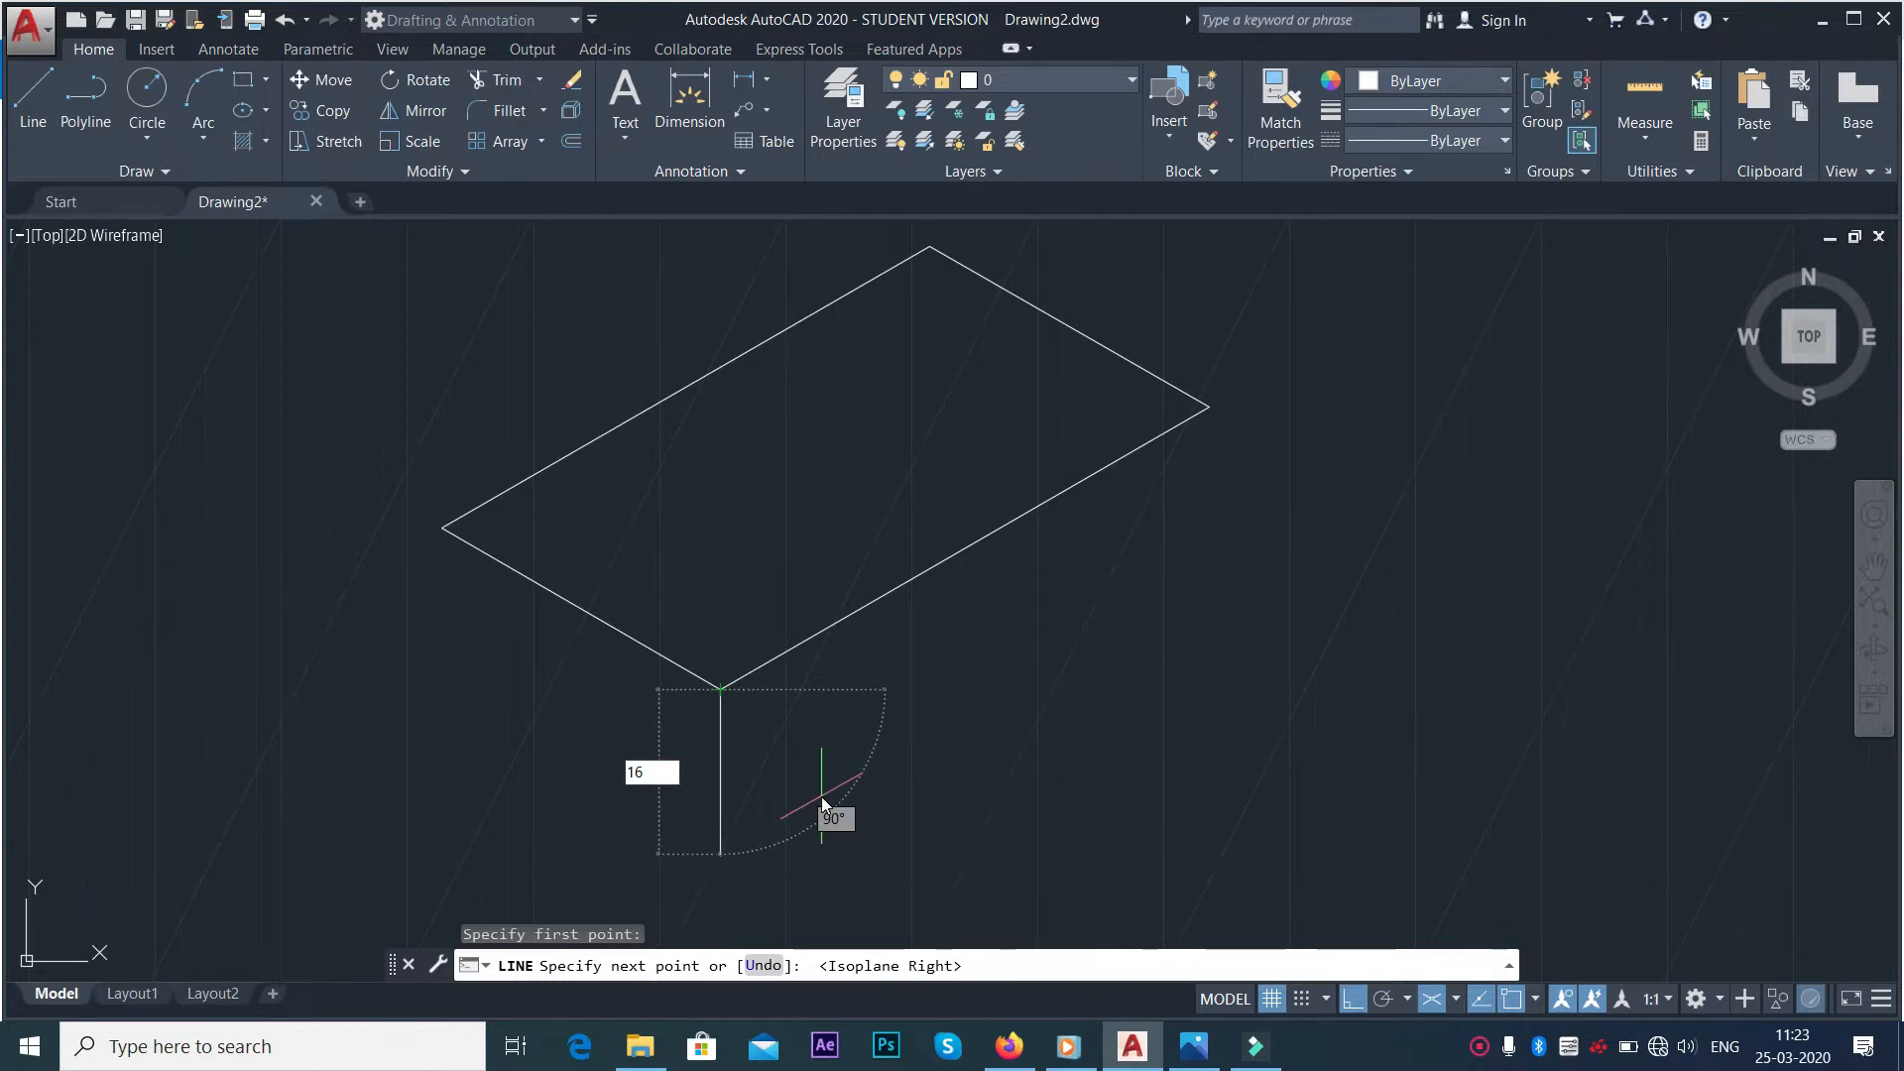
pyautogui.press('Return')
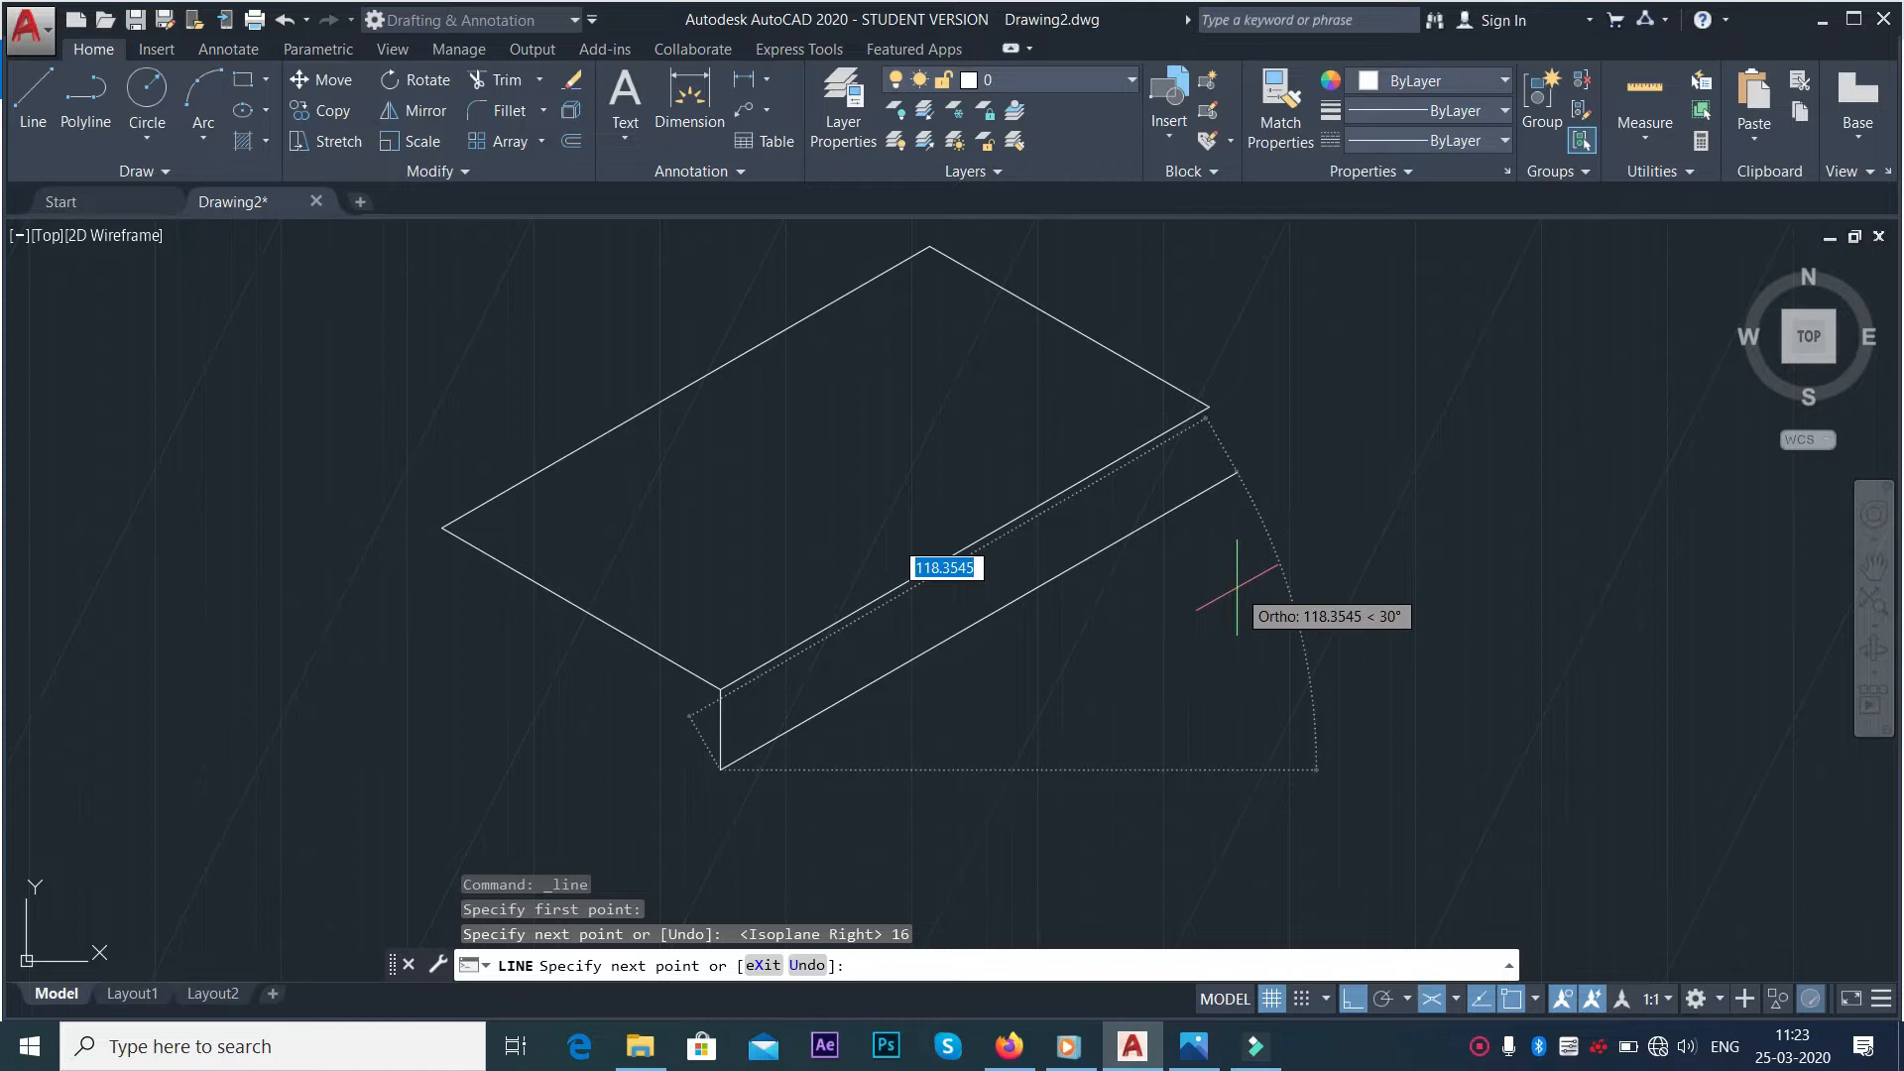
pyautogui.write('112')
pyautogui.press('Return')
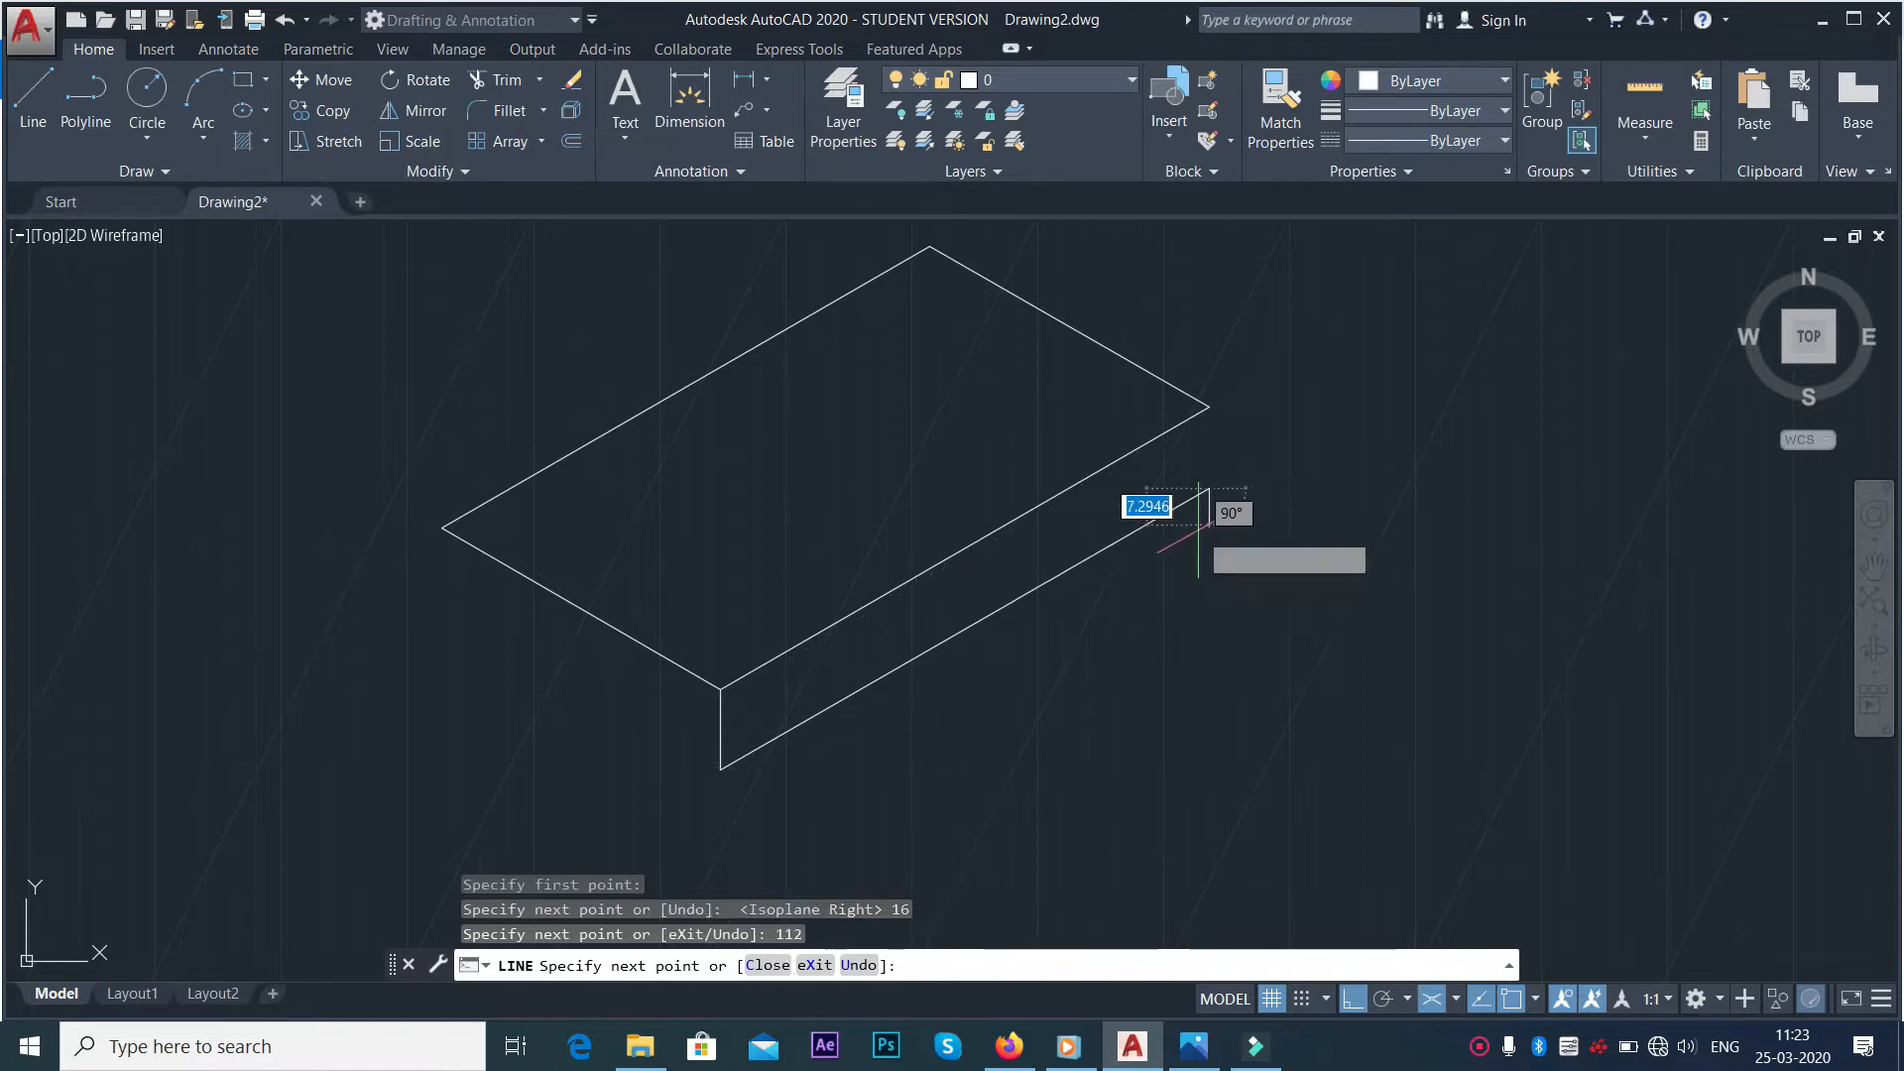
pyautogui.click(1208, 407)
pyautogui.rightClick(1311, 420)
pyautogui.click(1336, 437)
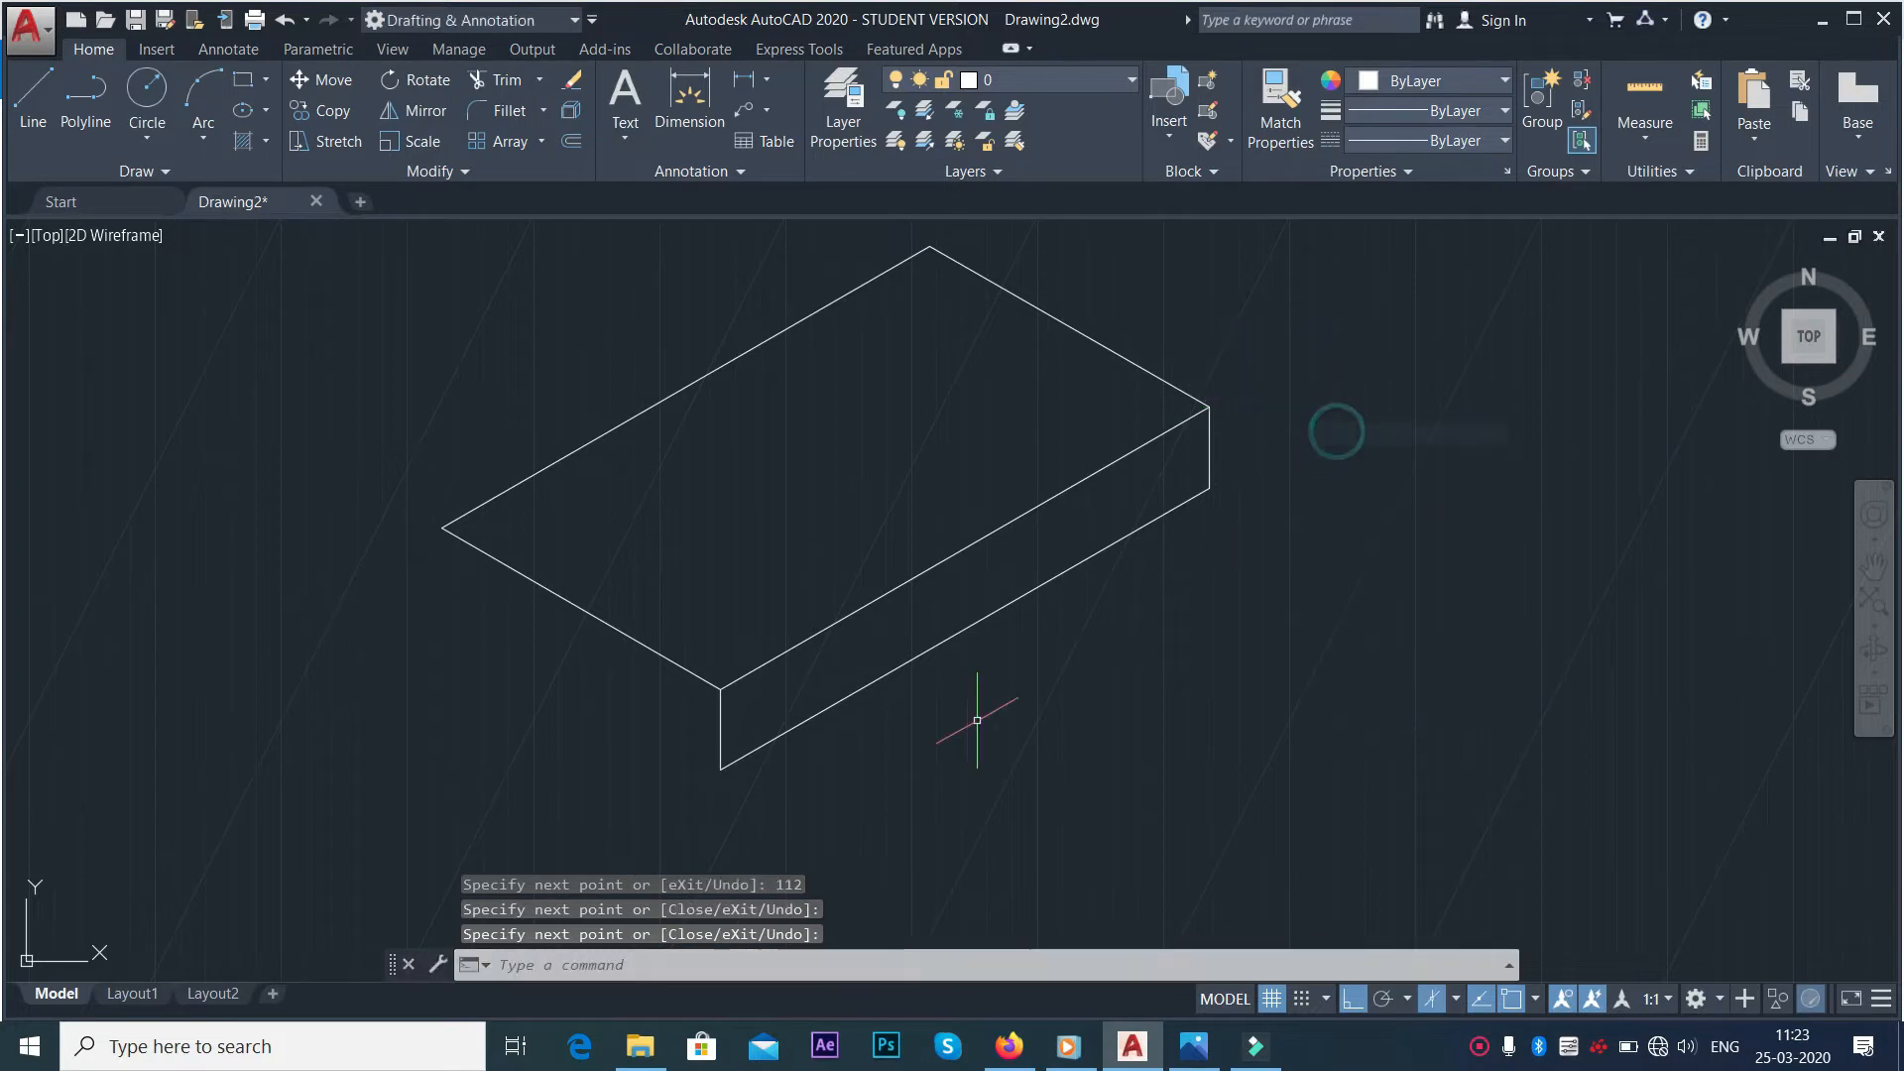
# Draw the left side face's lower edge of 64 in Isoplane Left and close it up to the outline's left corner
pyautogui.click(32, 99)
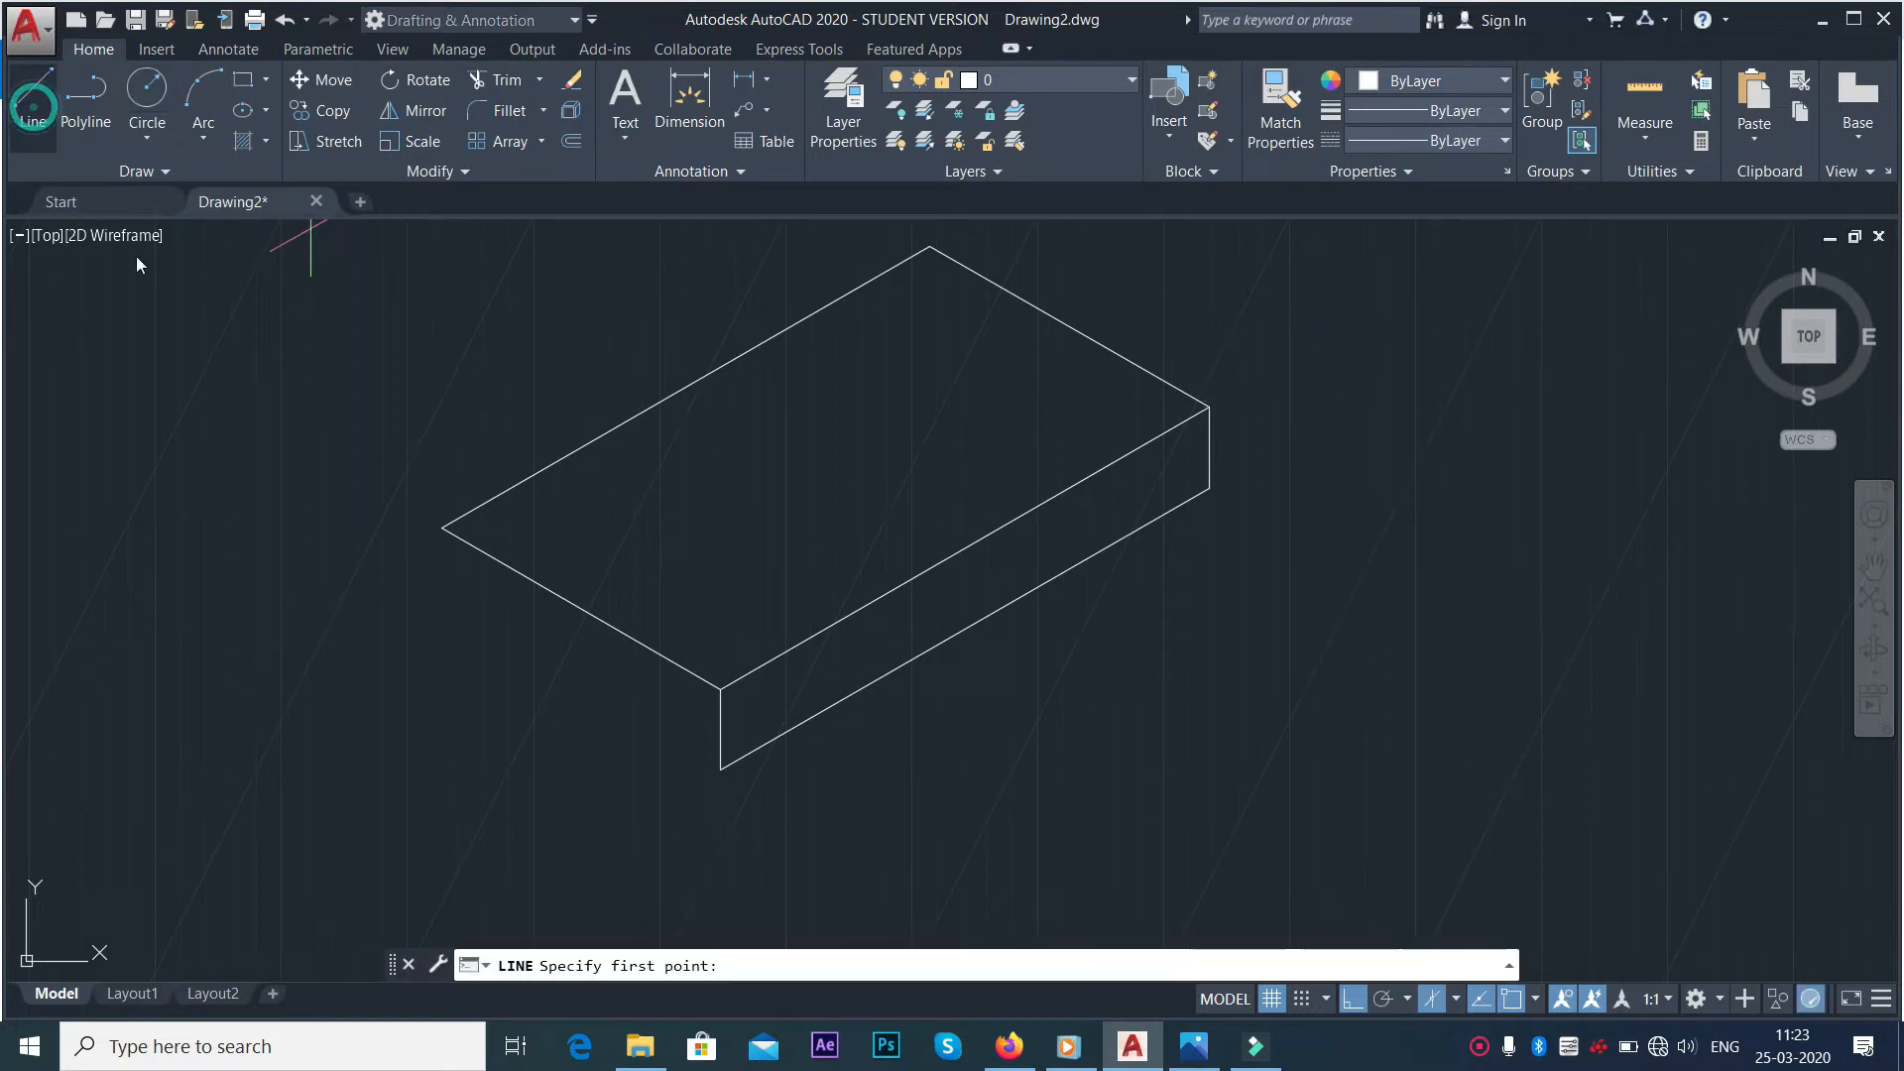
pyautogui.click(720, 770)
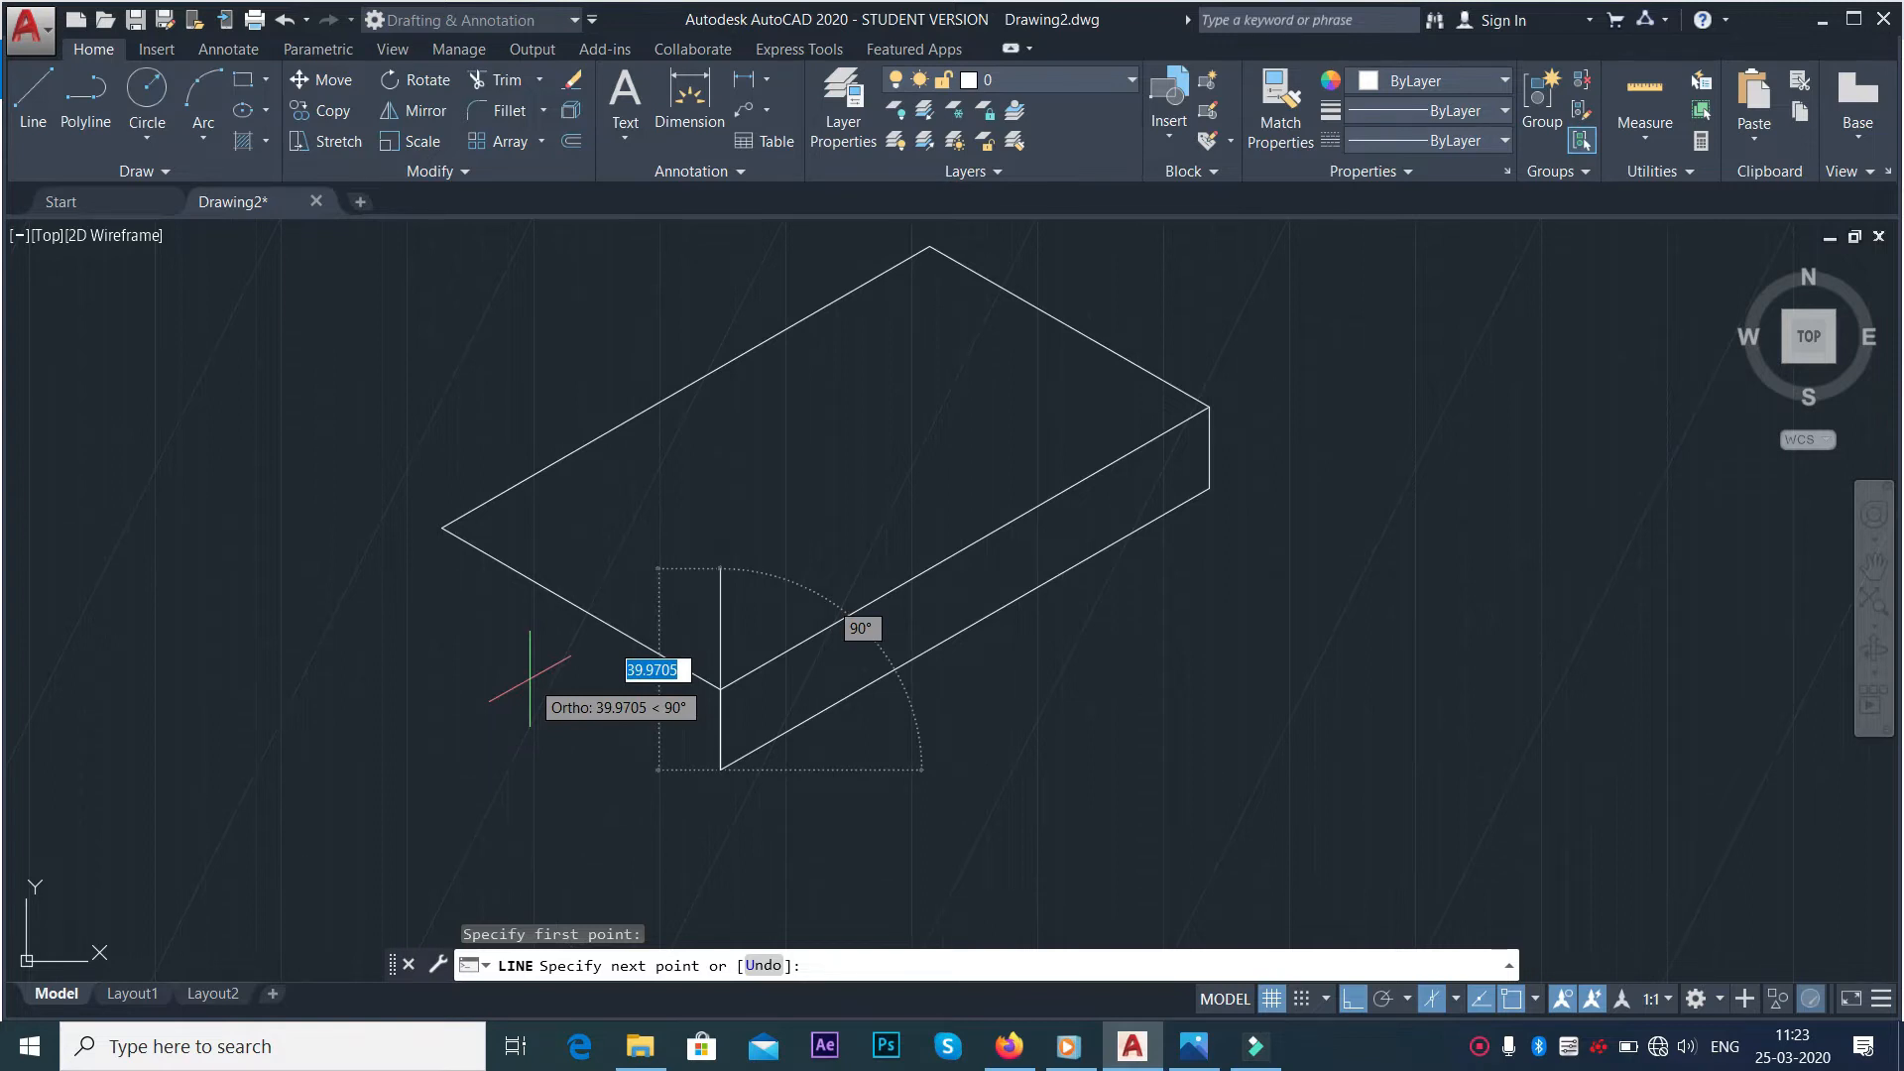
pyautogui.press('F5')
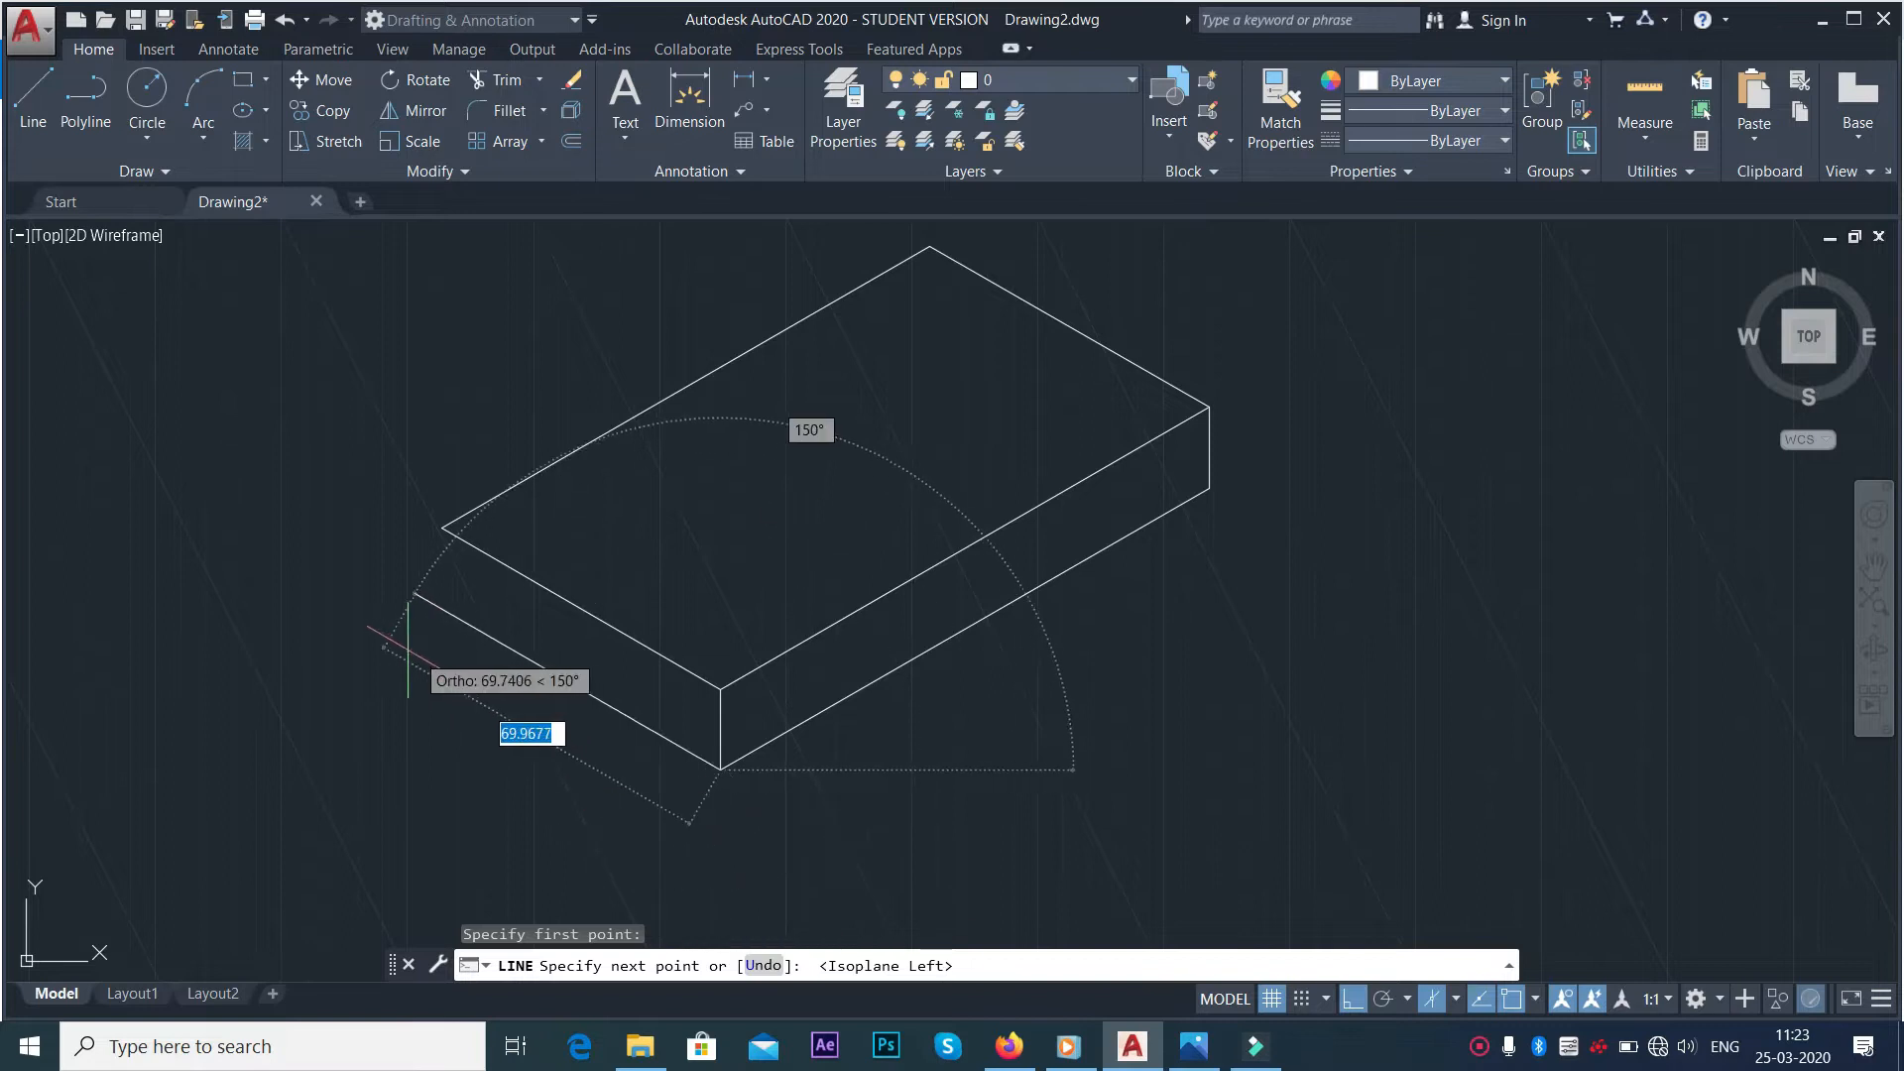
pyautogui.write('64')
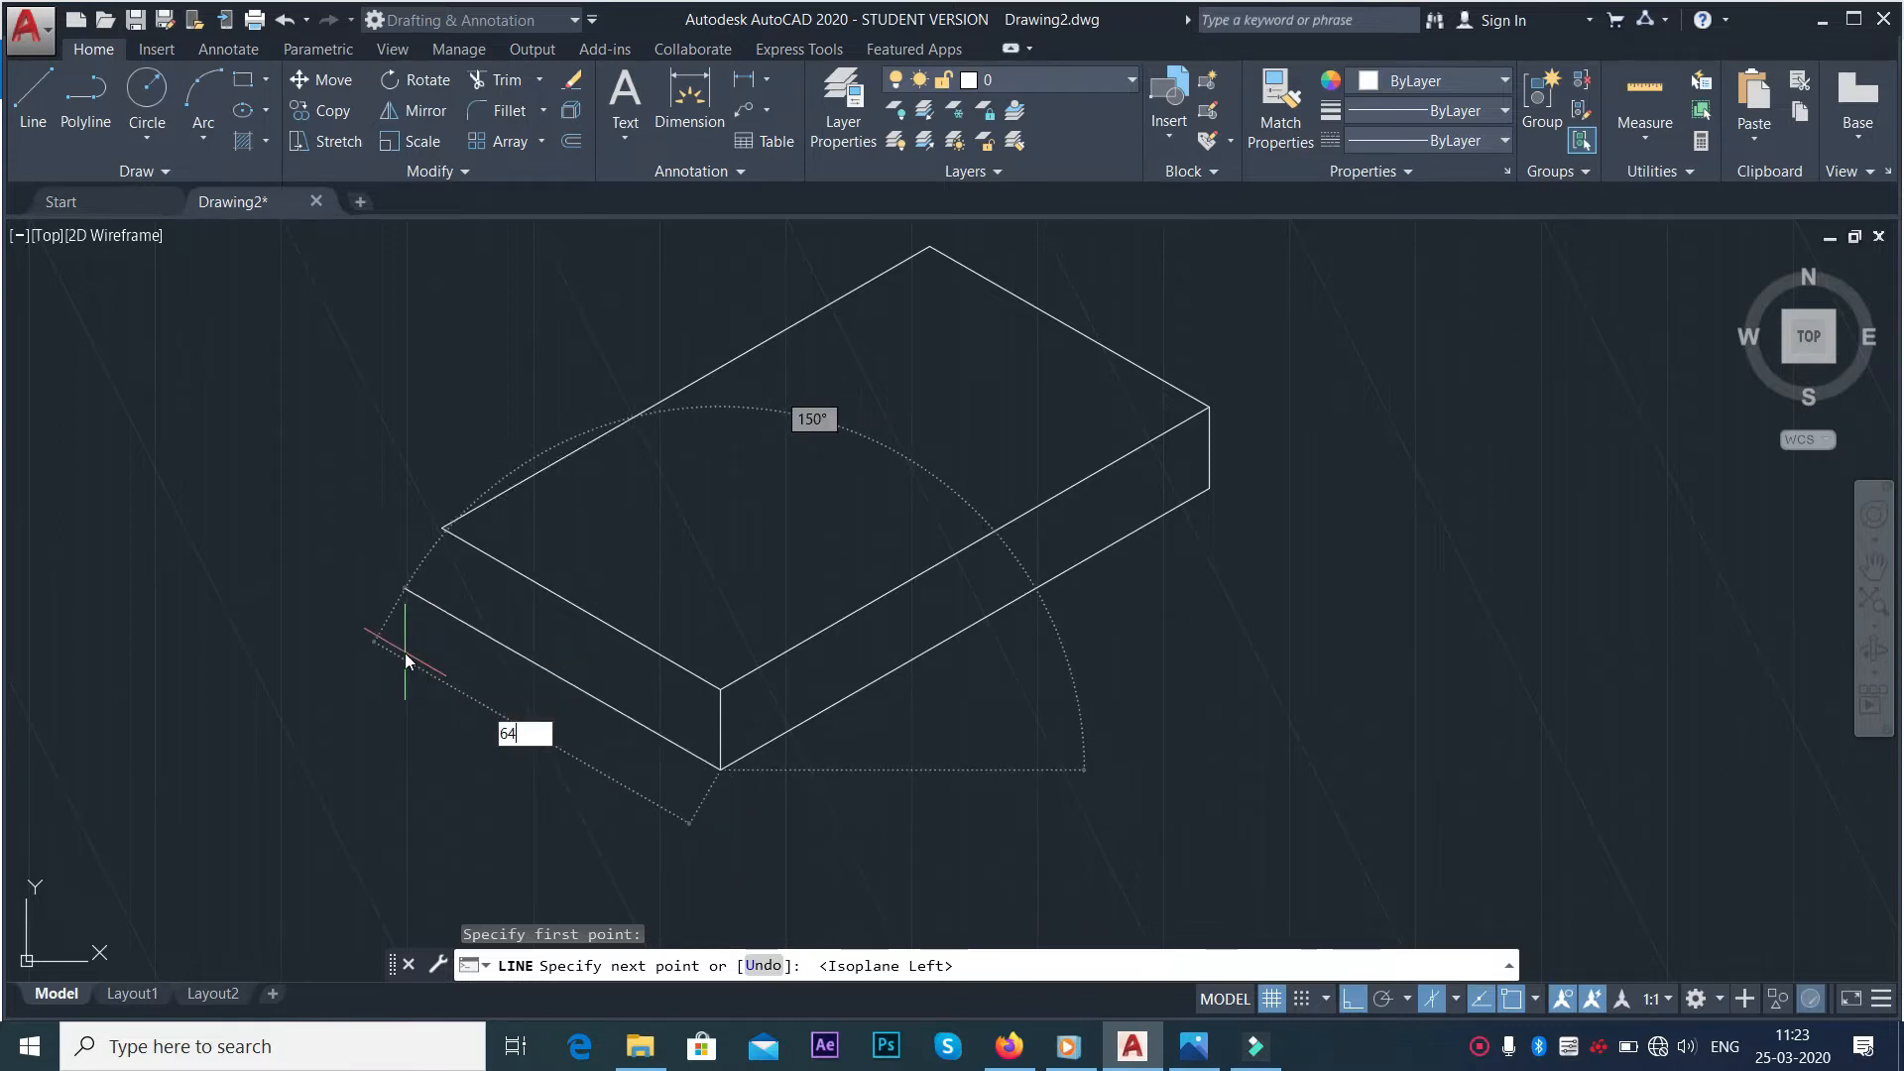
pyautogui.press('Return')
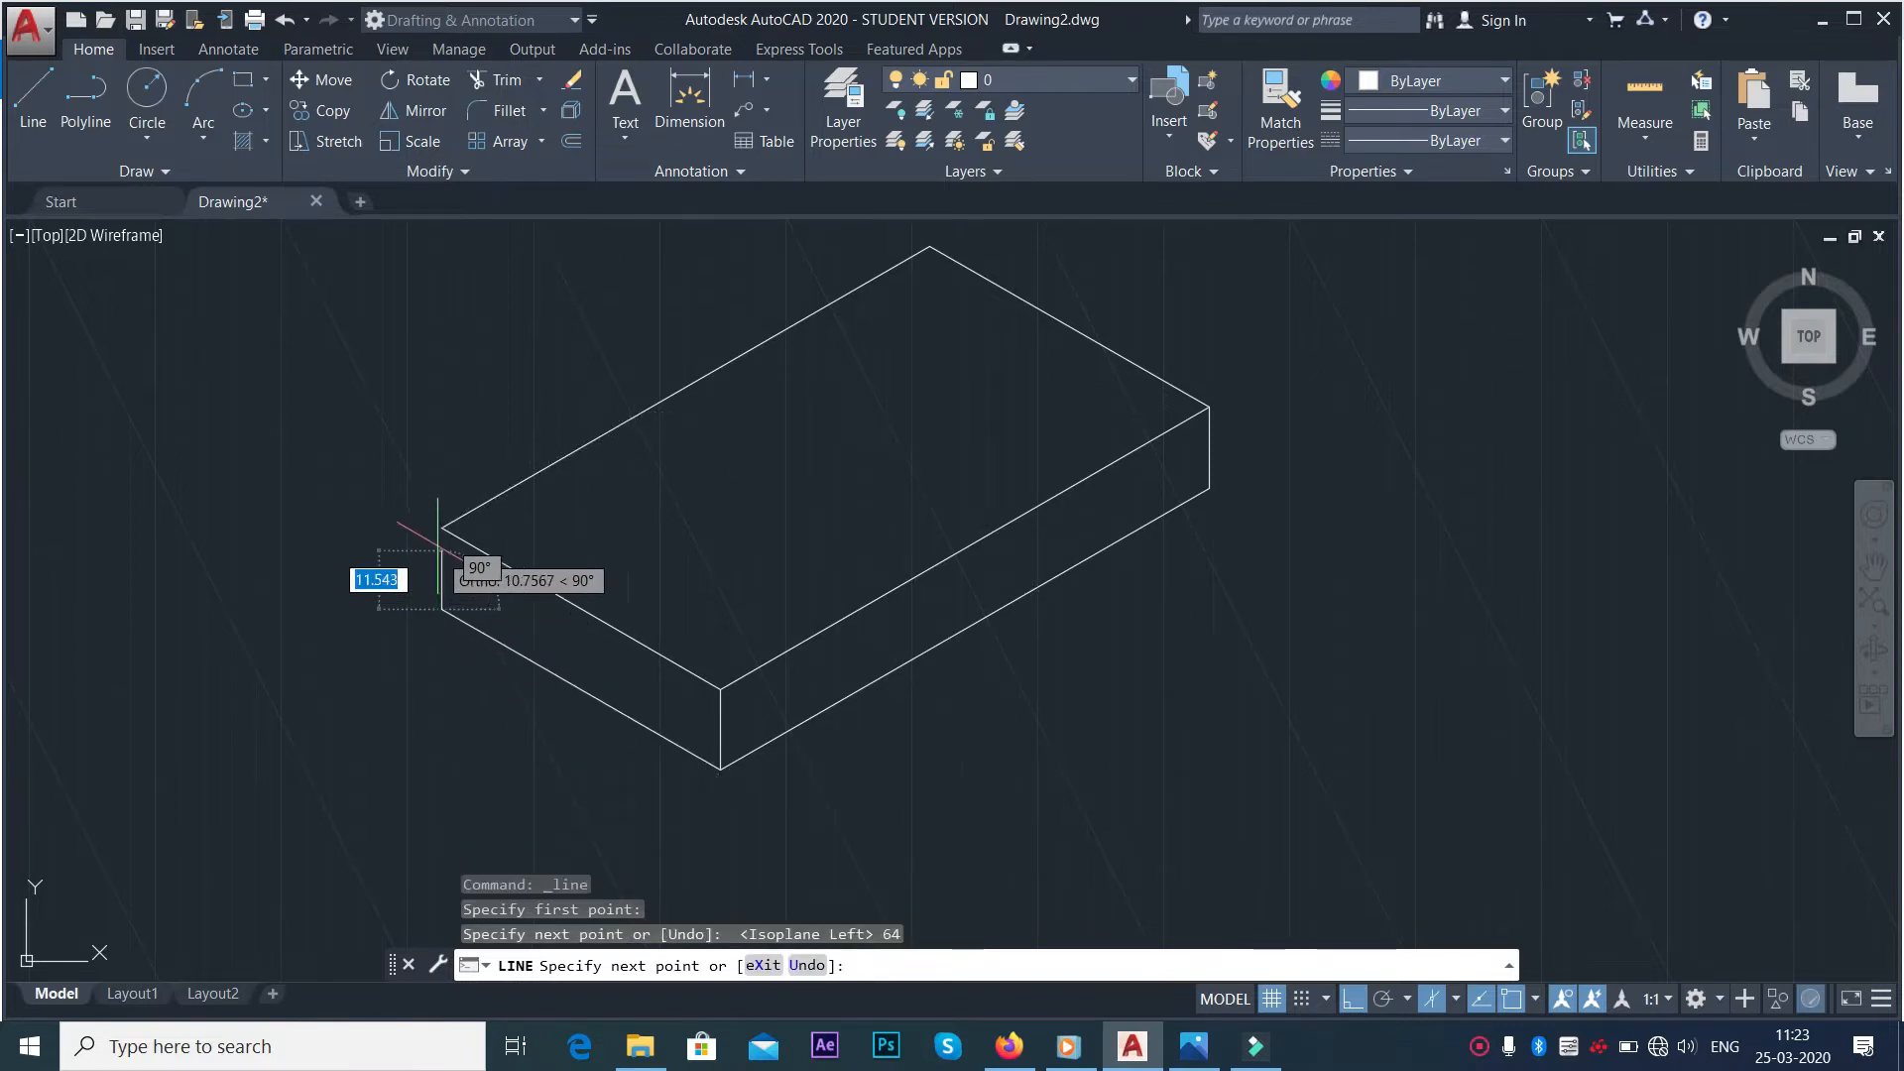
pyautogui.click(438, 531)
pyautogui.rightClick(375, 389)
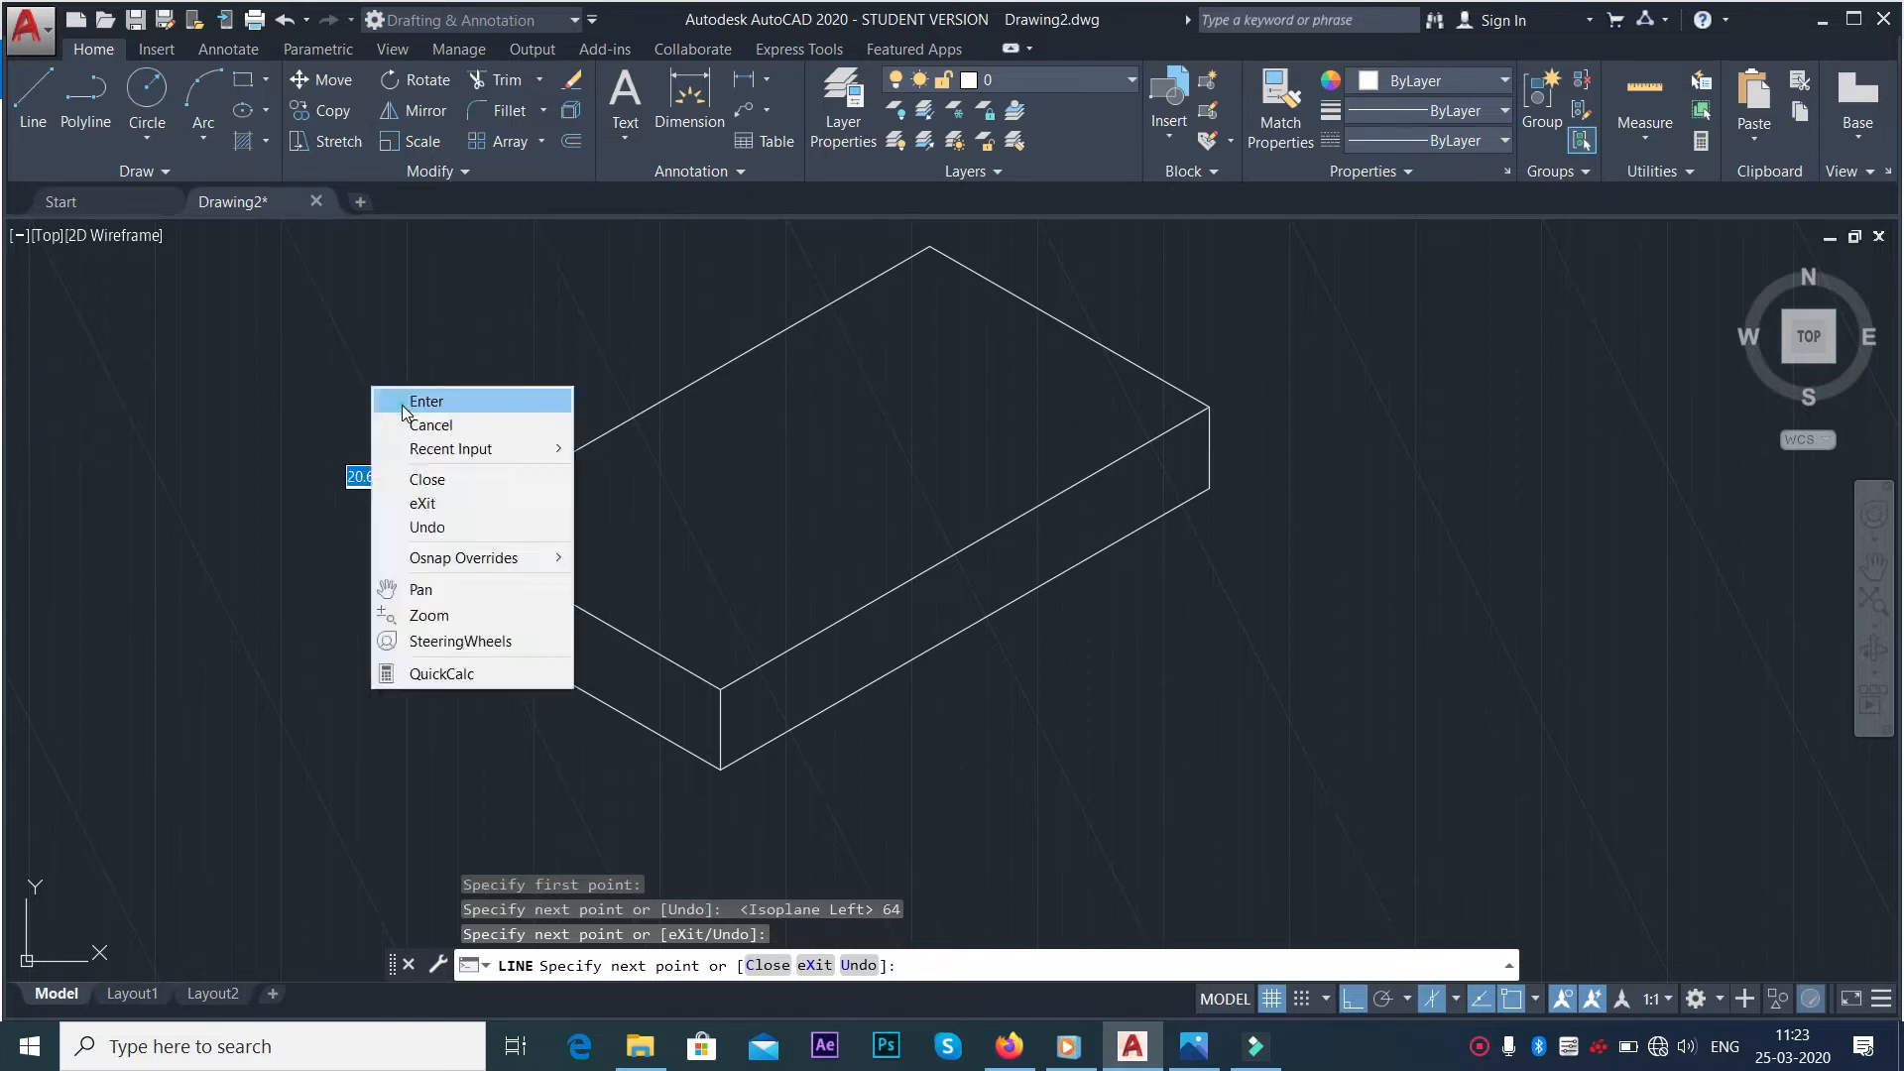
pyautogui.click(426, 402)
# Draw the left upright's end profile from the base's left corner: 24 up, 16 across, and a vertical line down past the top edge
pyautogui.moveTo(1121, 448); pyautogui.dragTo(1165, 562, button='middle')
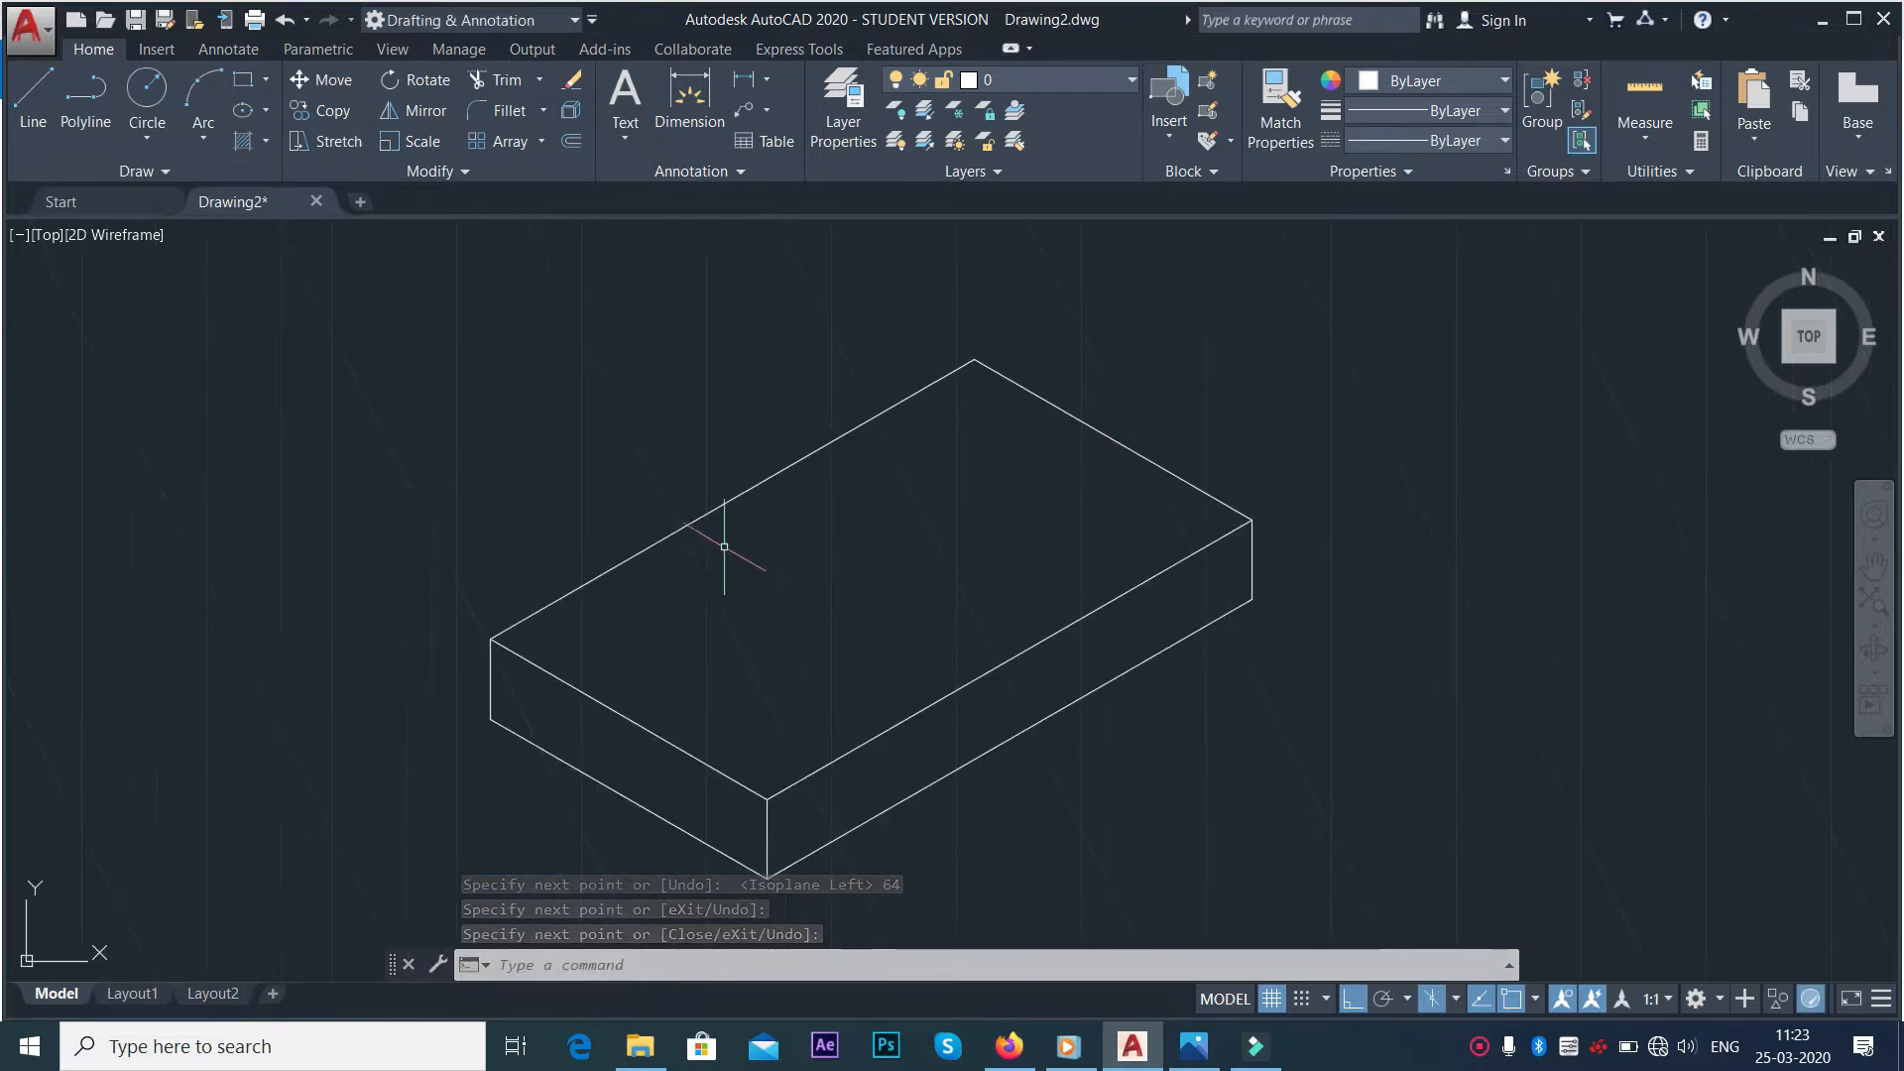
pyautogui.hotkey('alt', 'Tab')
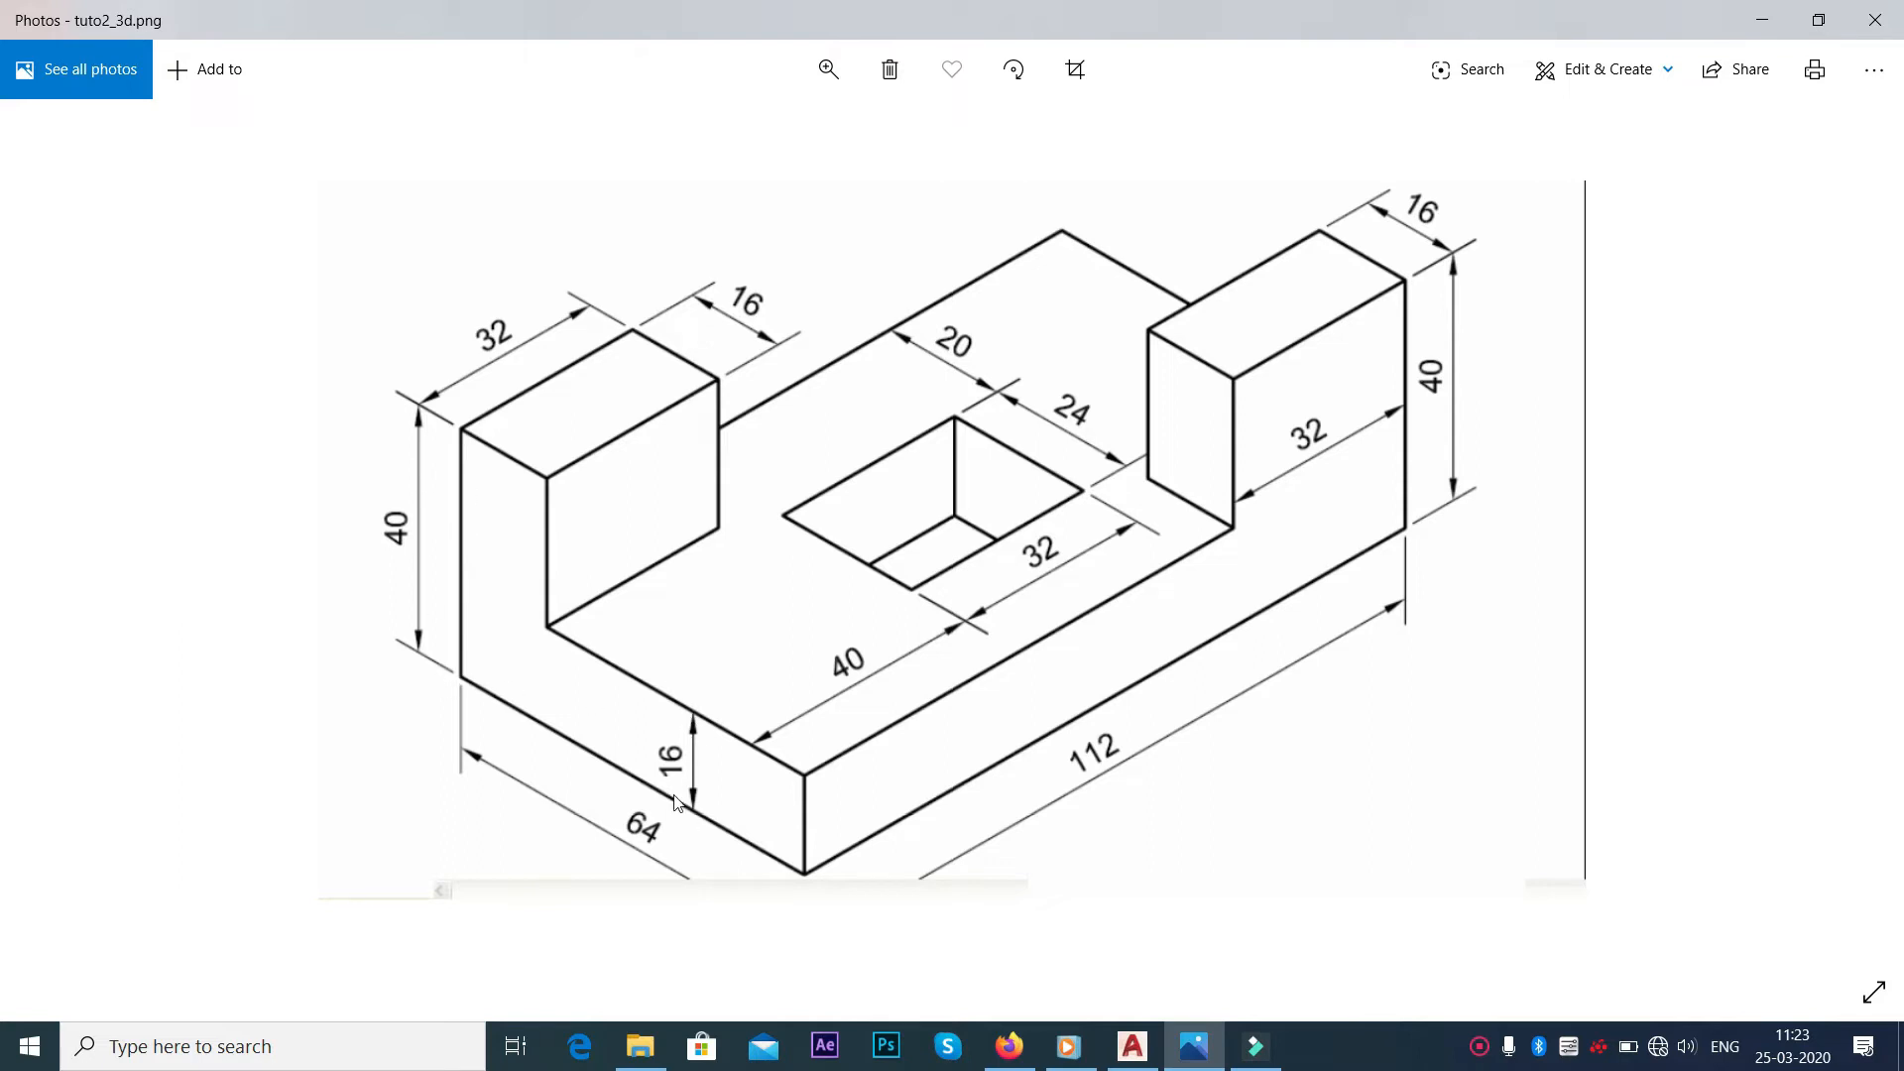
pyautogui.hotkey('alt', 'Tab')
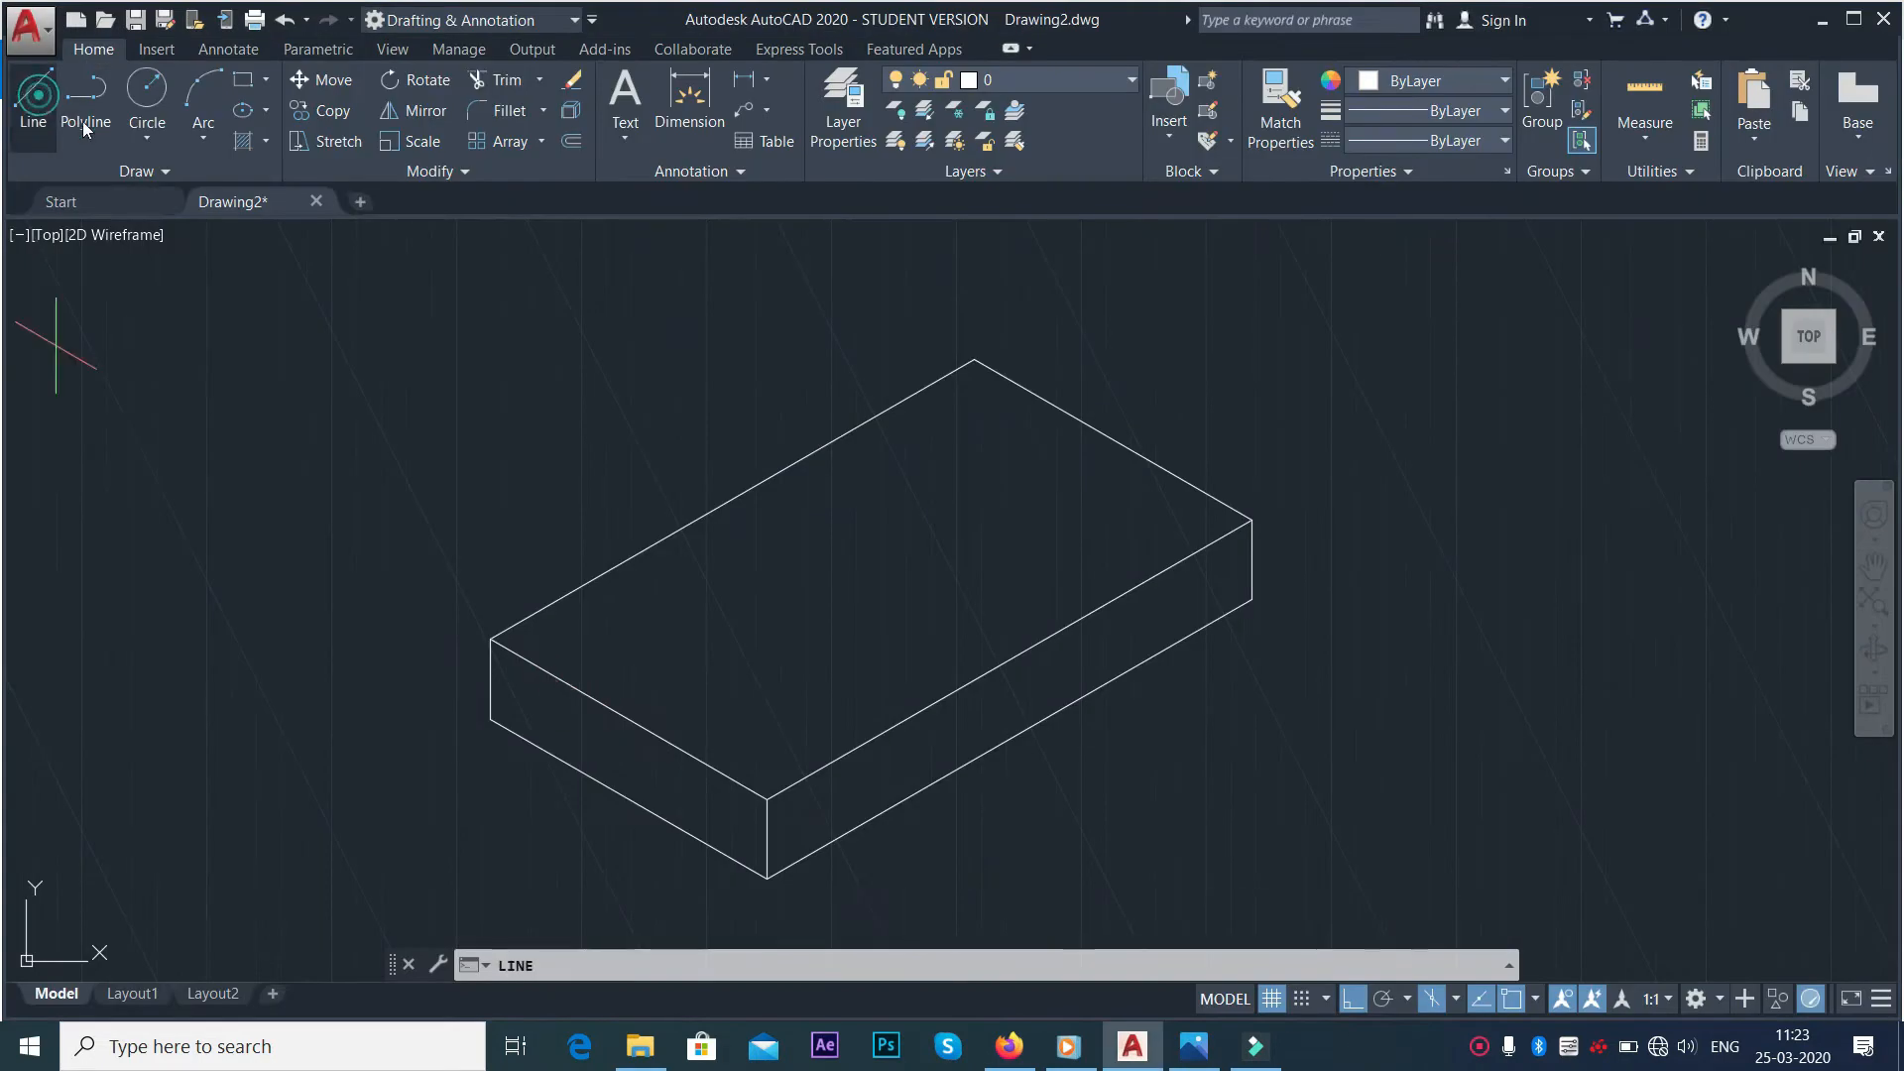
pyautogui.click(490, 640)
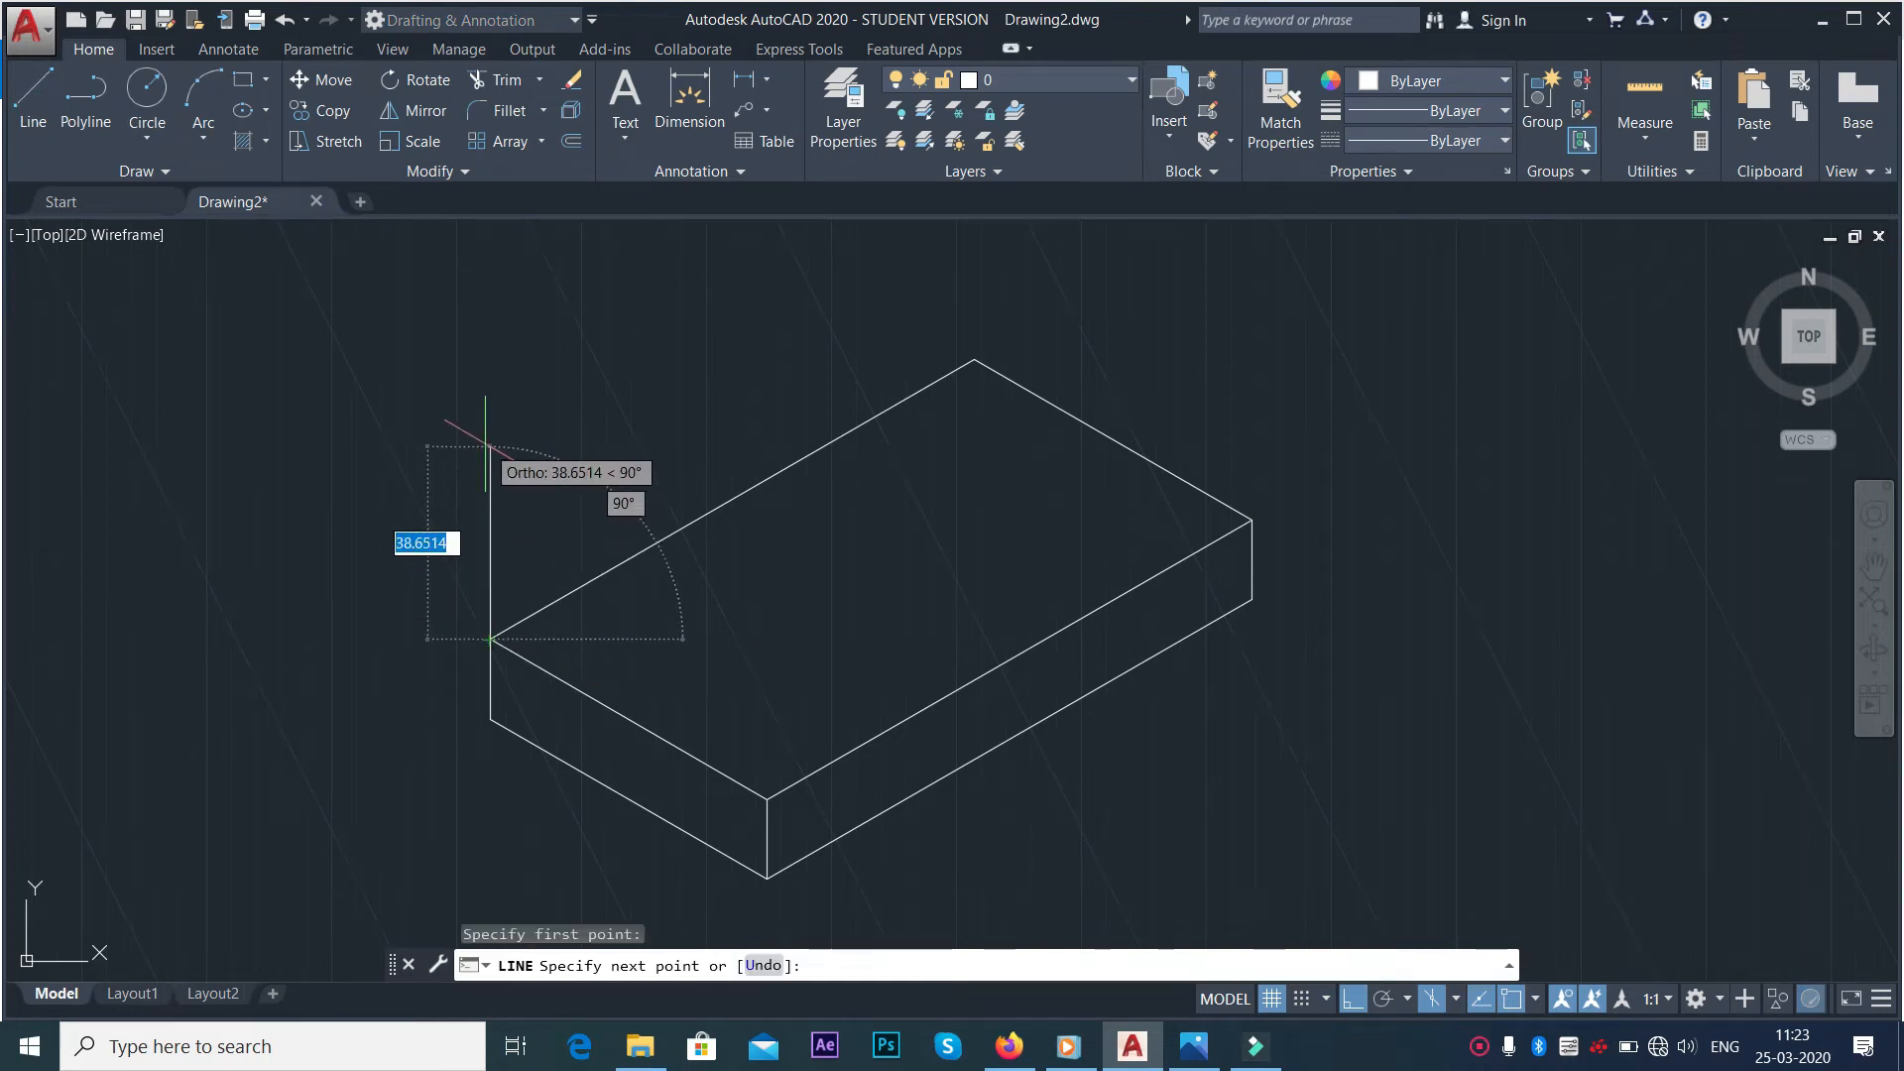
pyautogui.write('24')
pyautogui.press('Return')
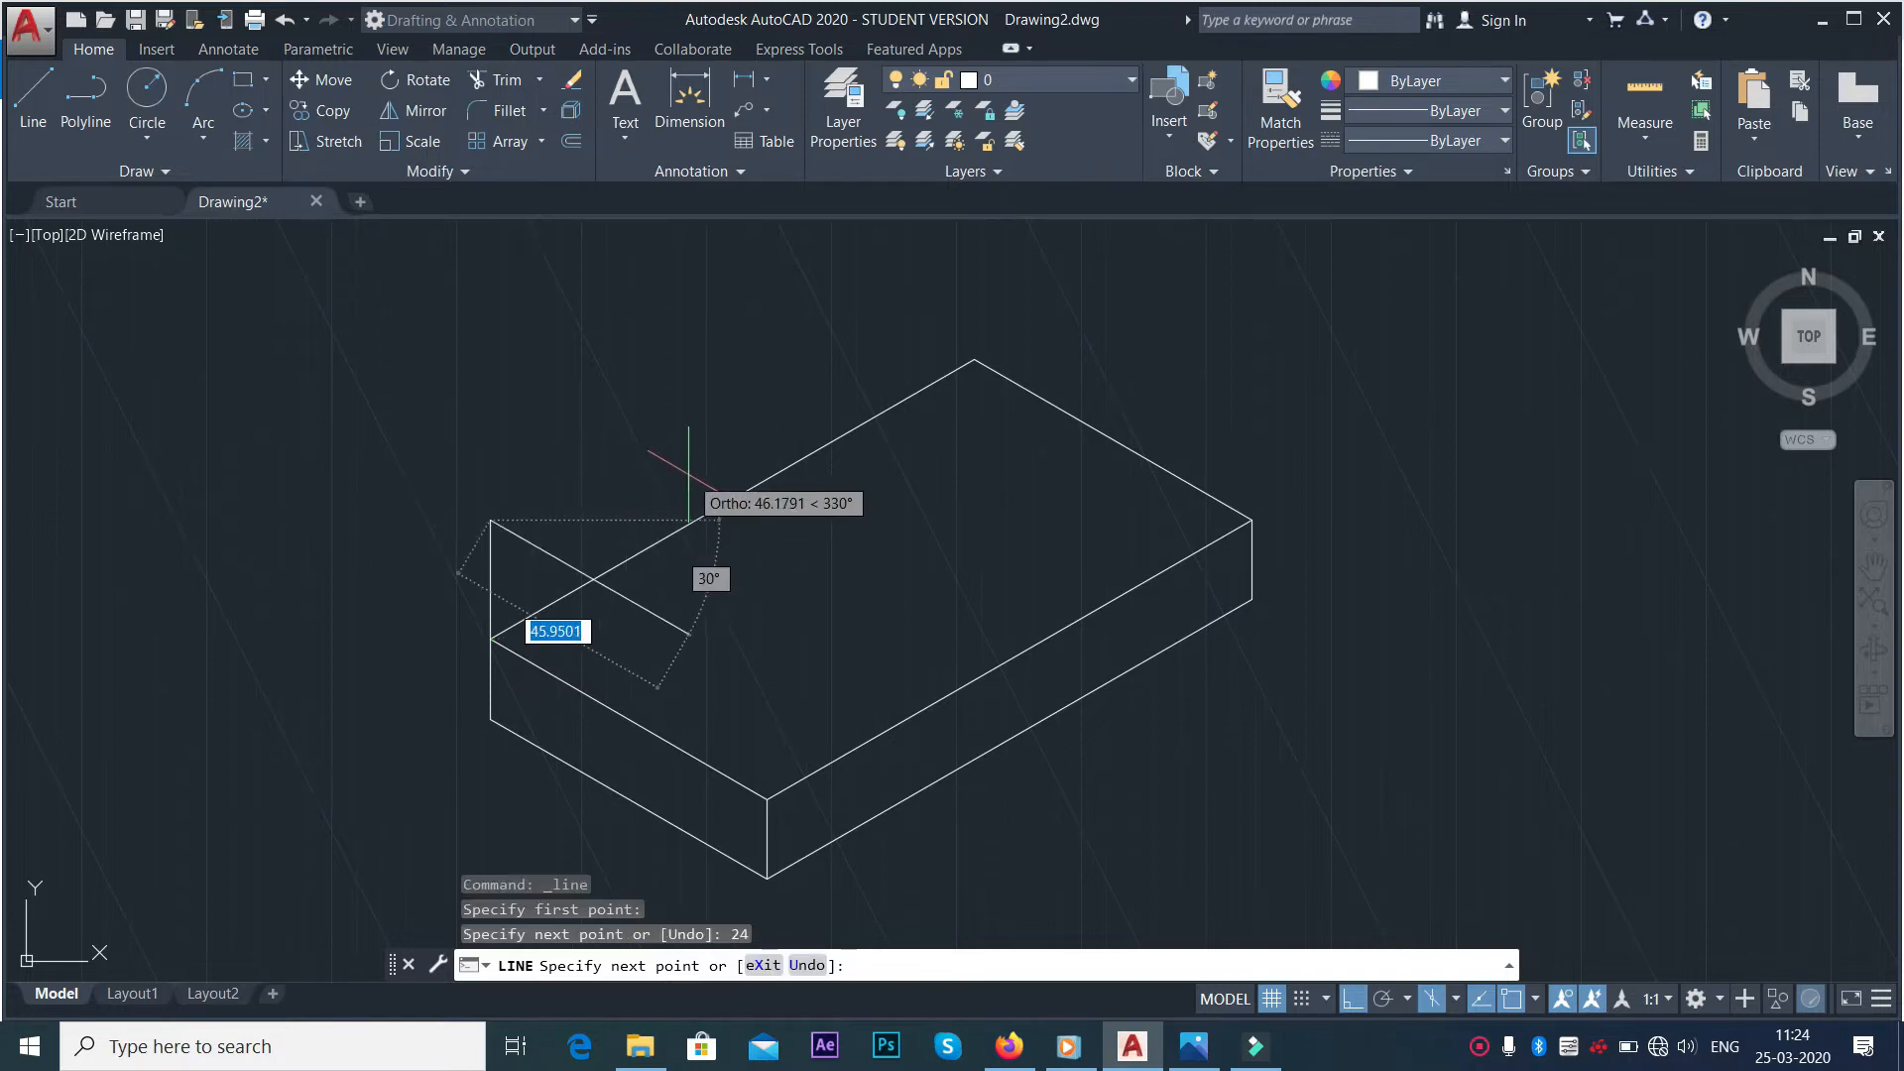
pyautogui.hotkey('alt', 'Tab')
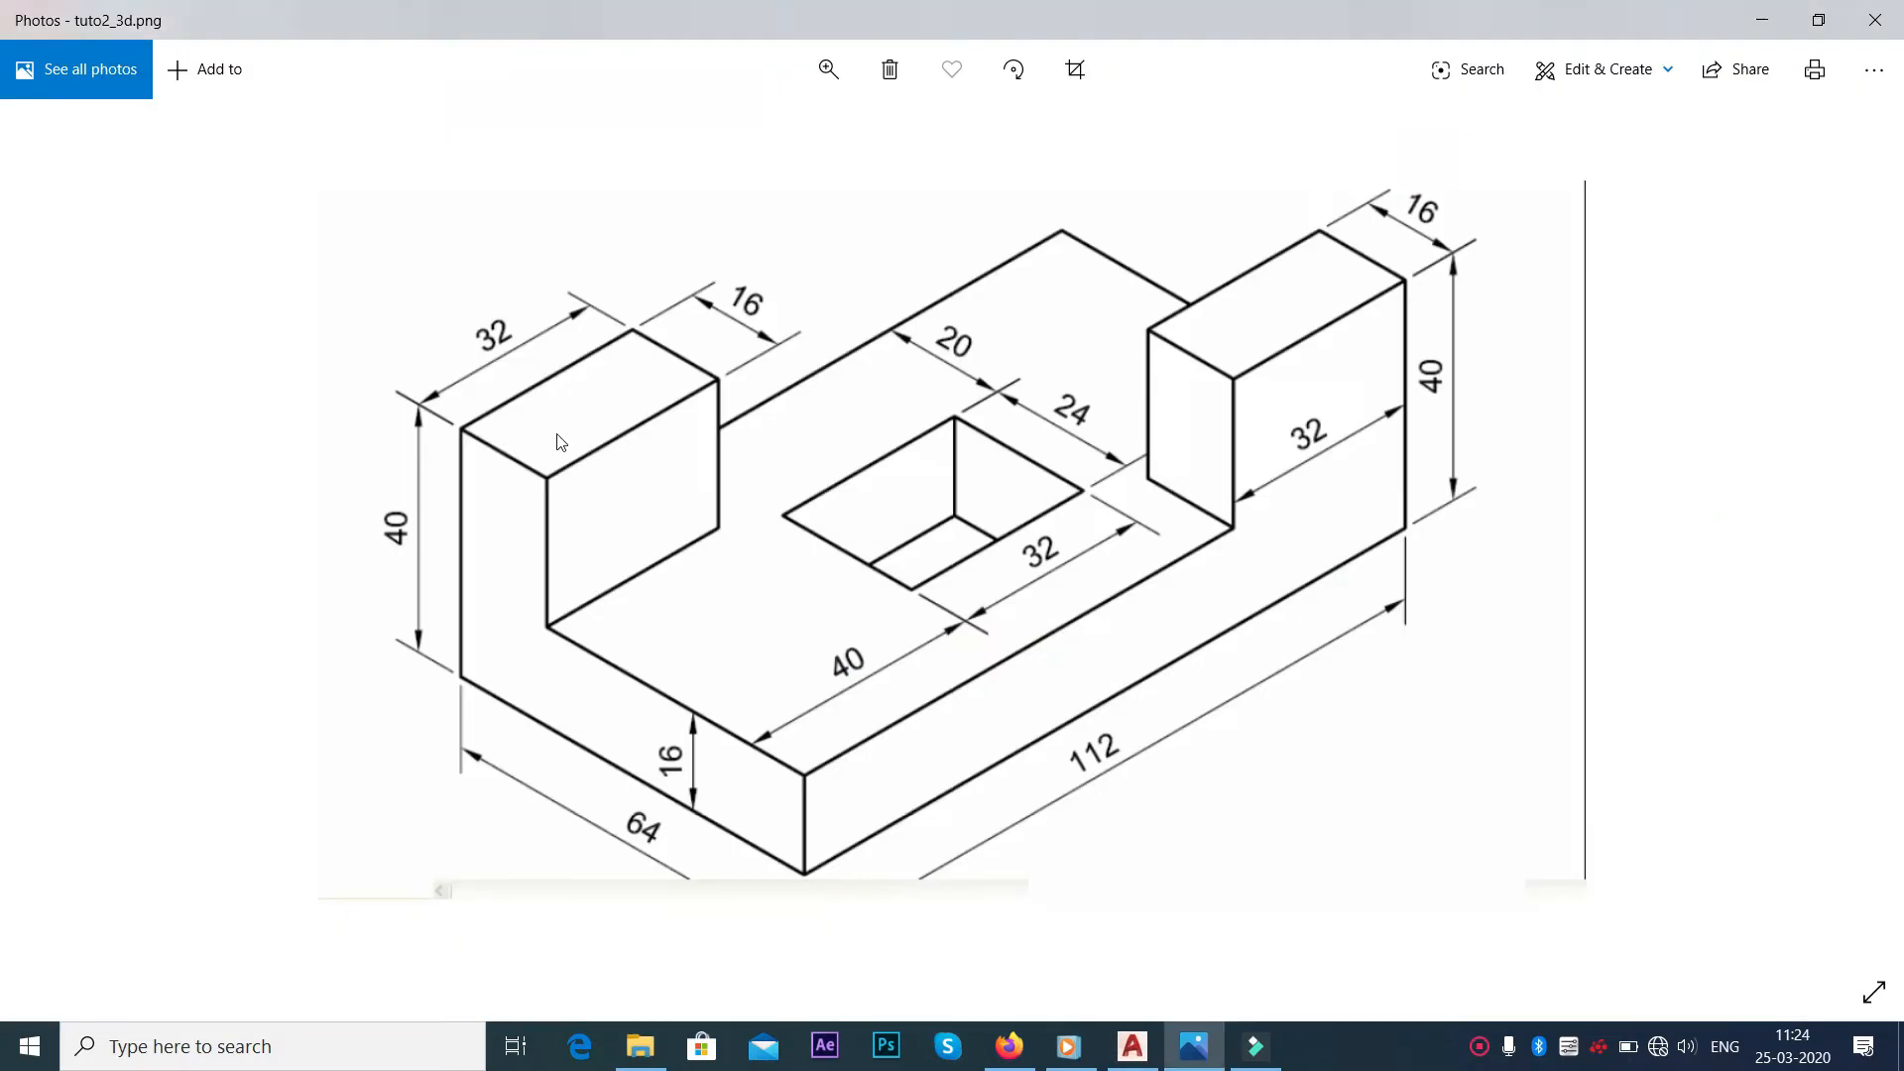
pyautogui.hotkey('alt', 'Tab')
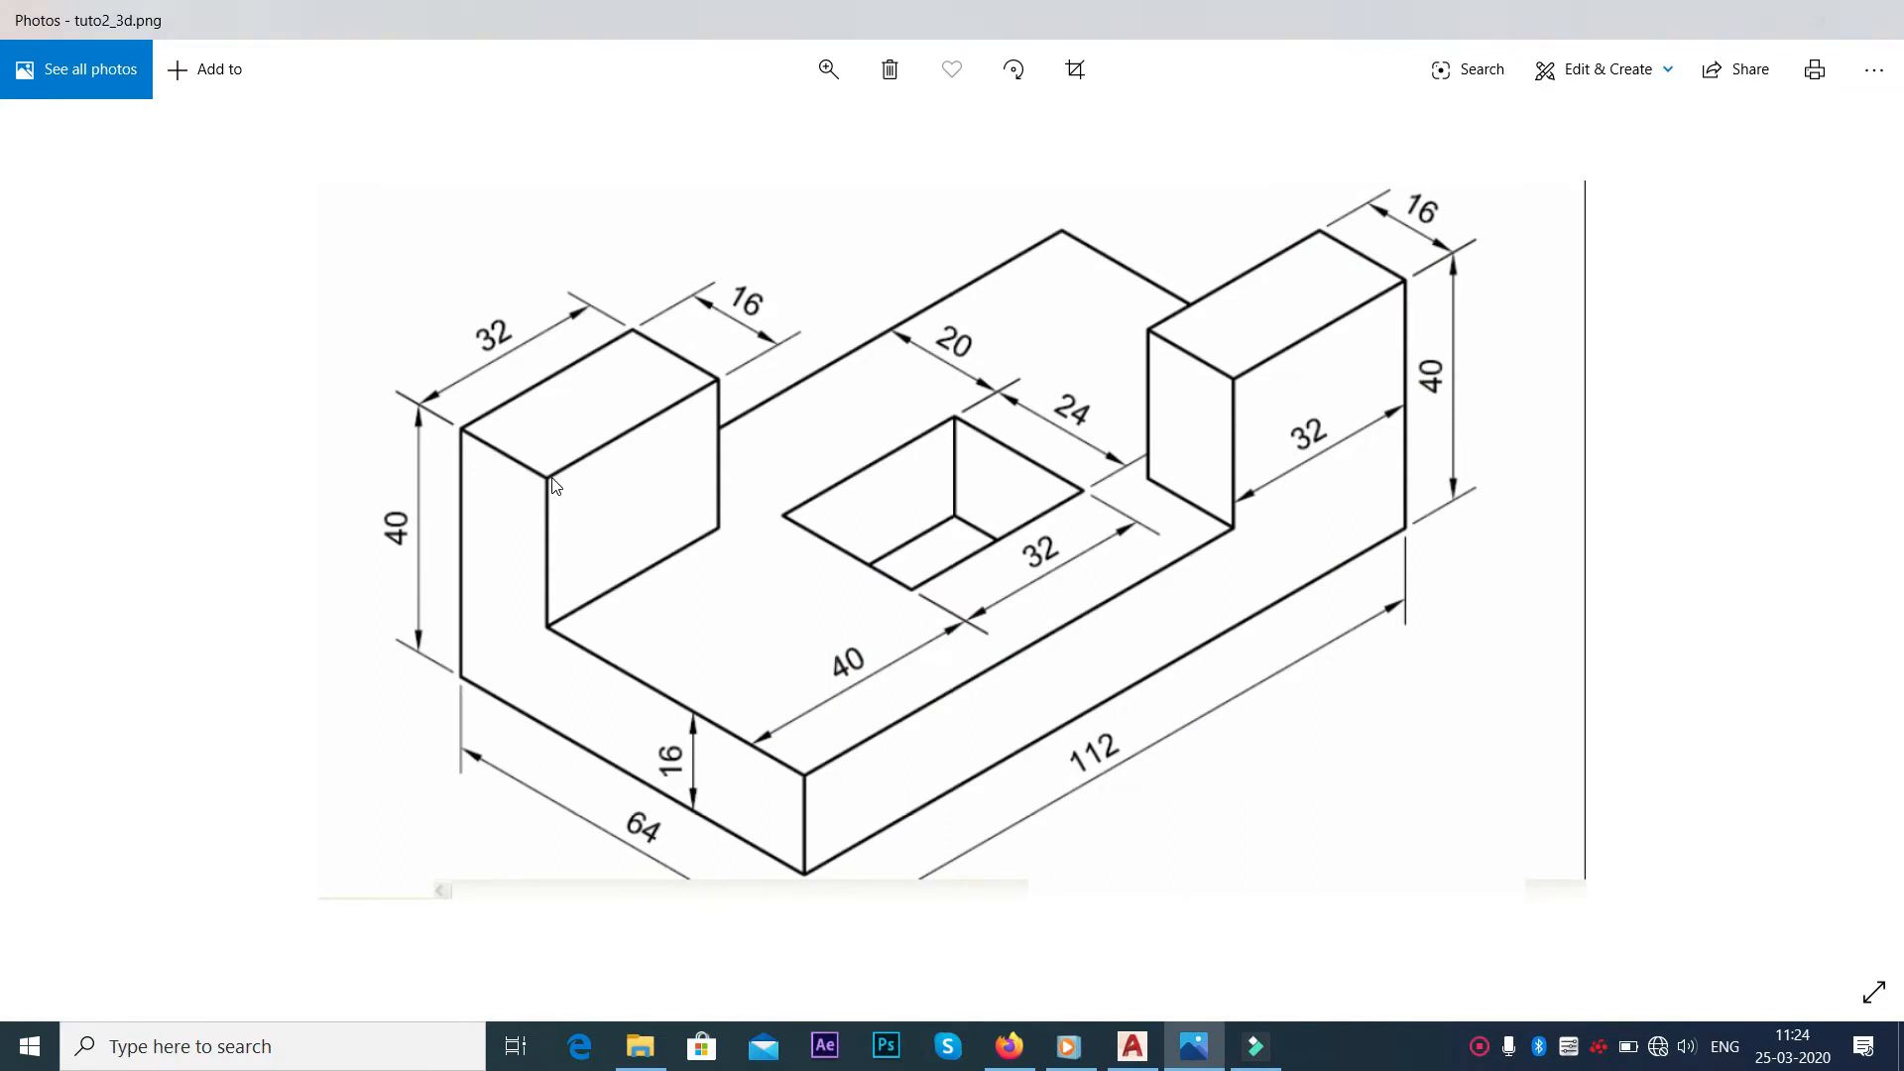
pyautogui.write('16')
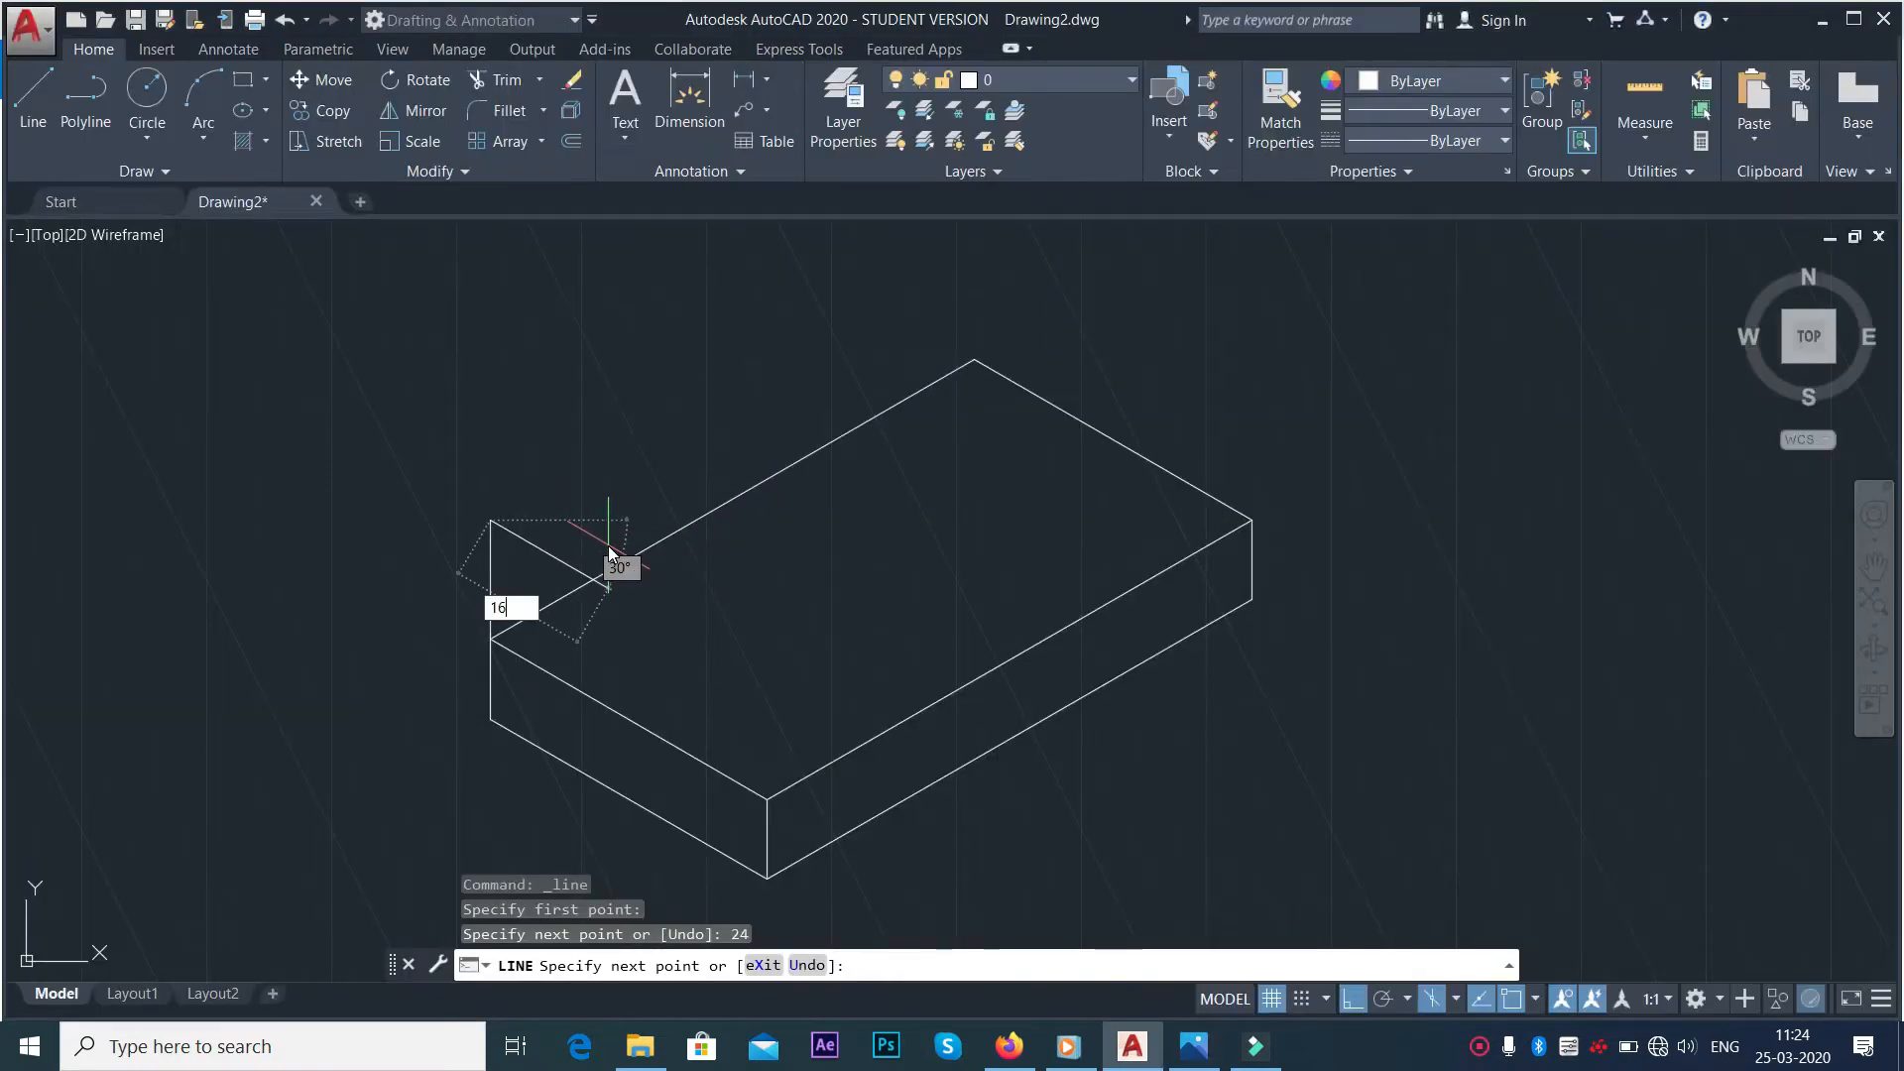
pyautogui.press('Return')
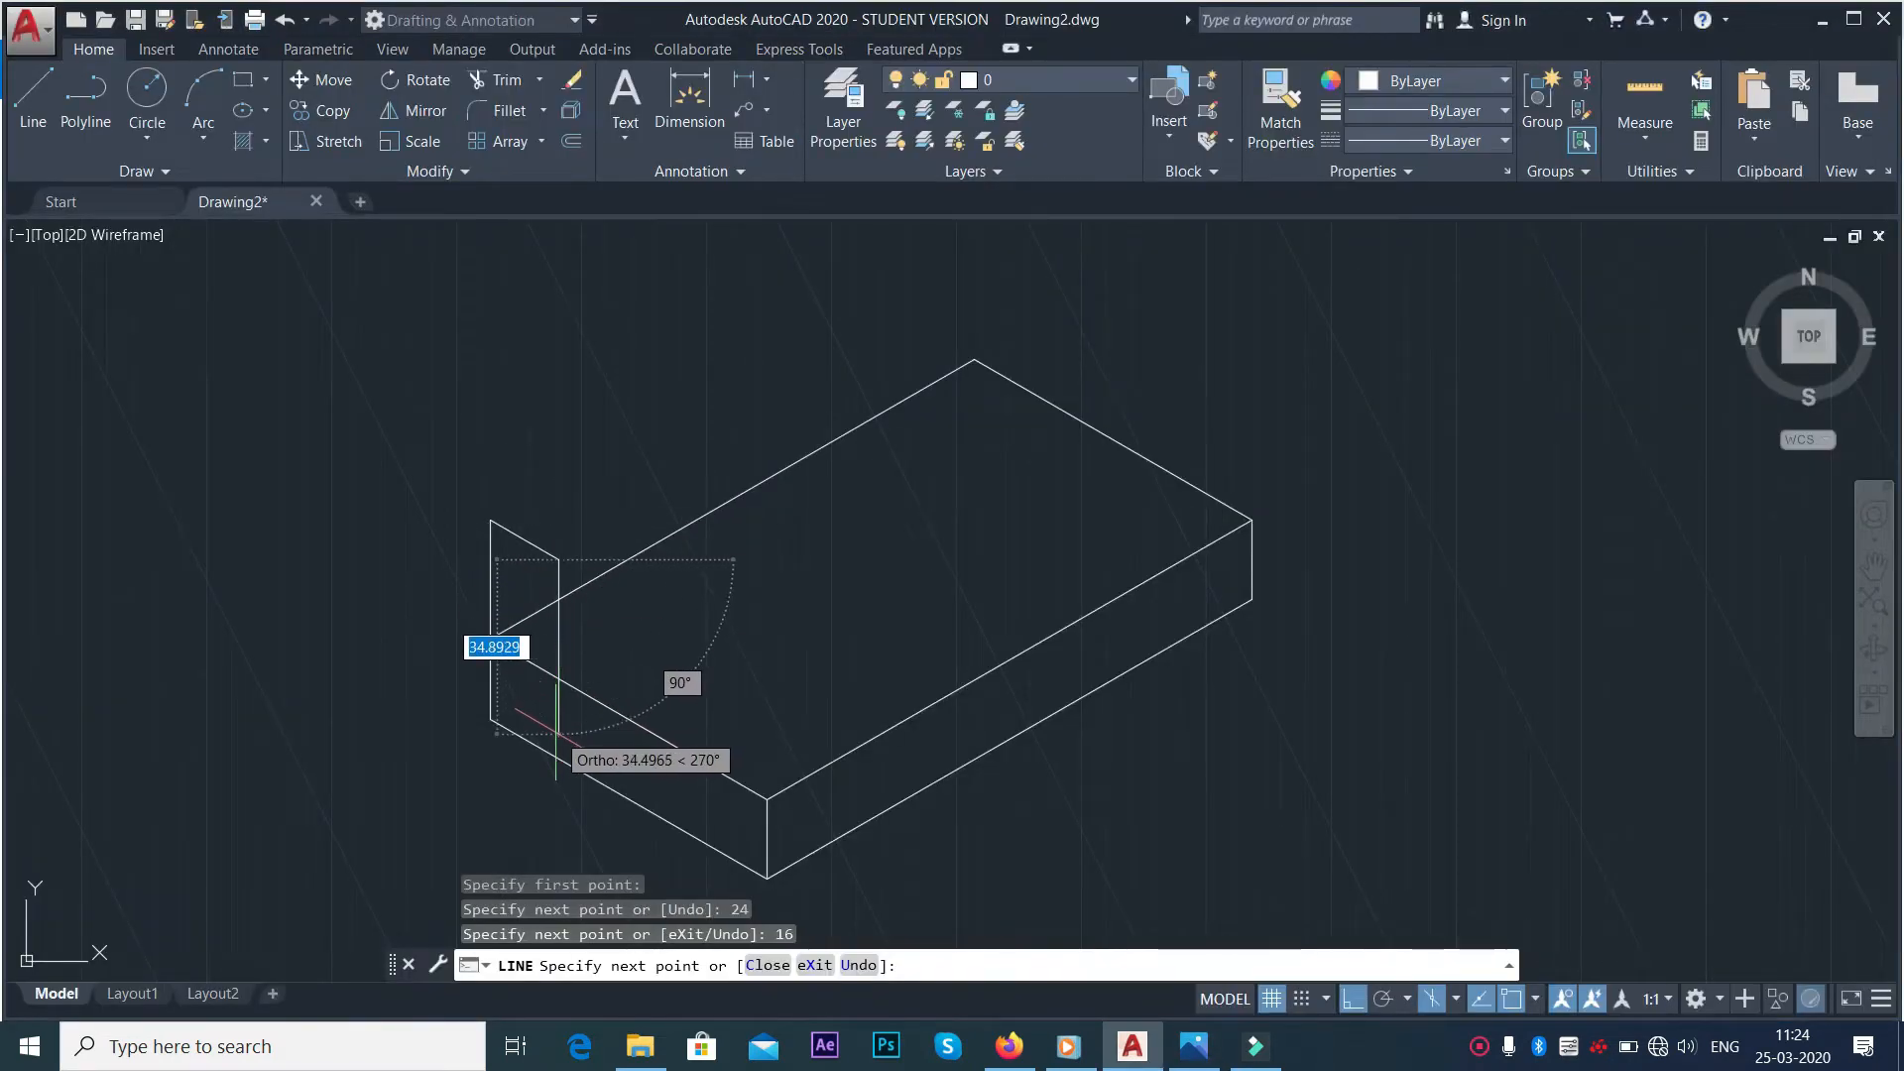
pyautogui.click(552, 722)
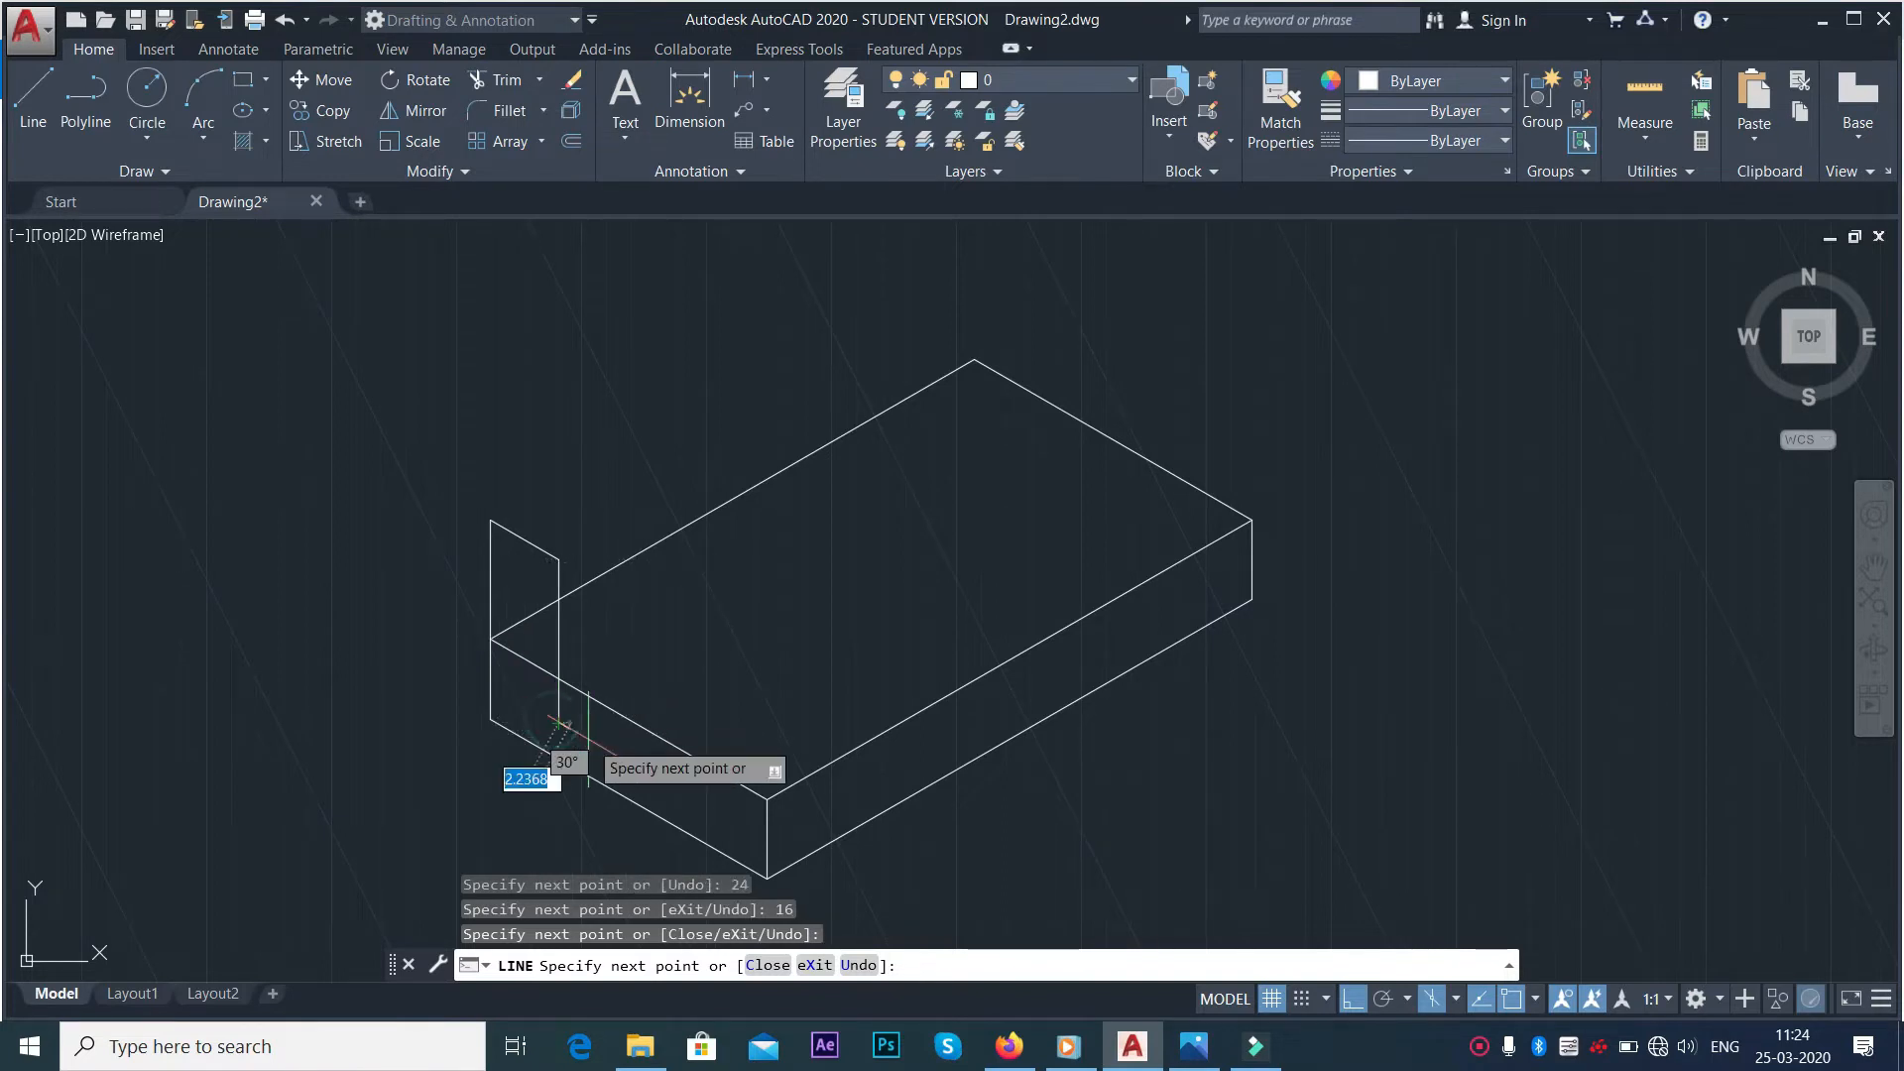
pyautogui.press('Escape')
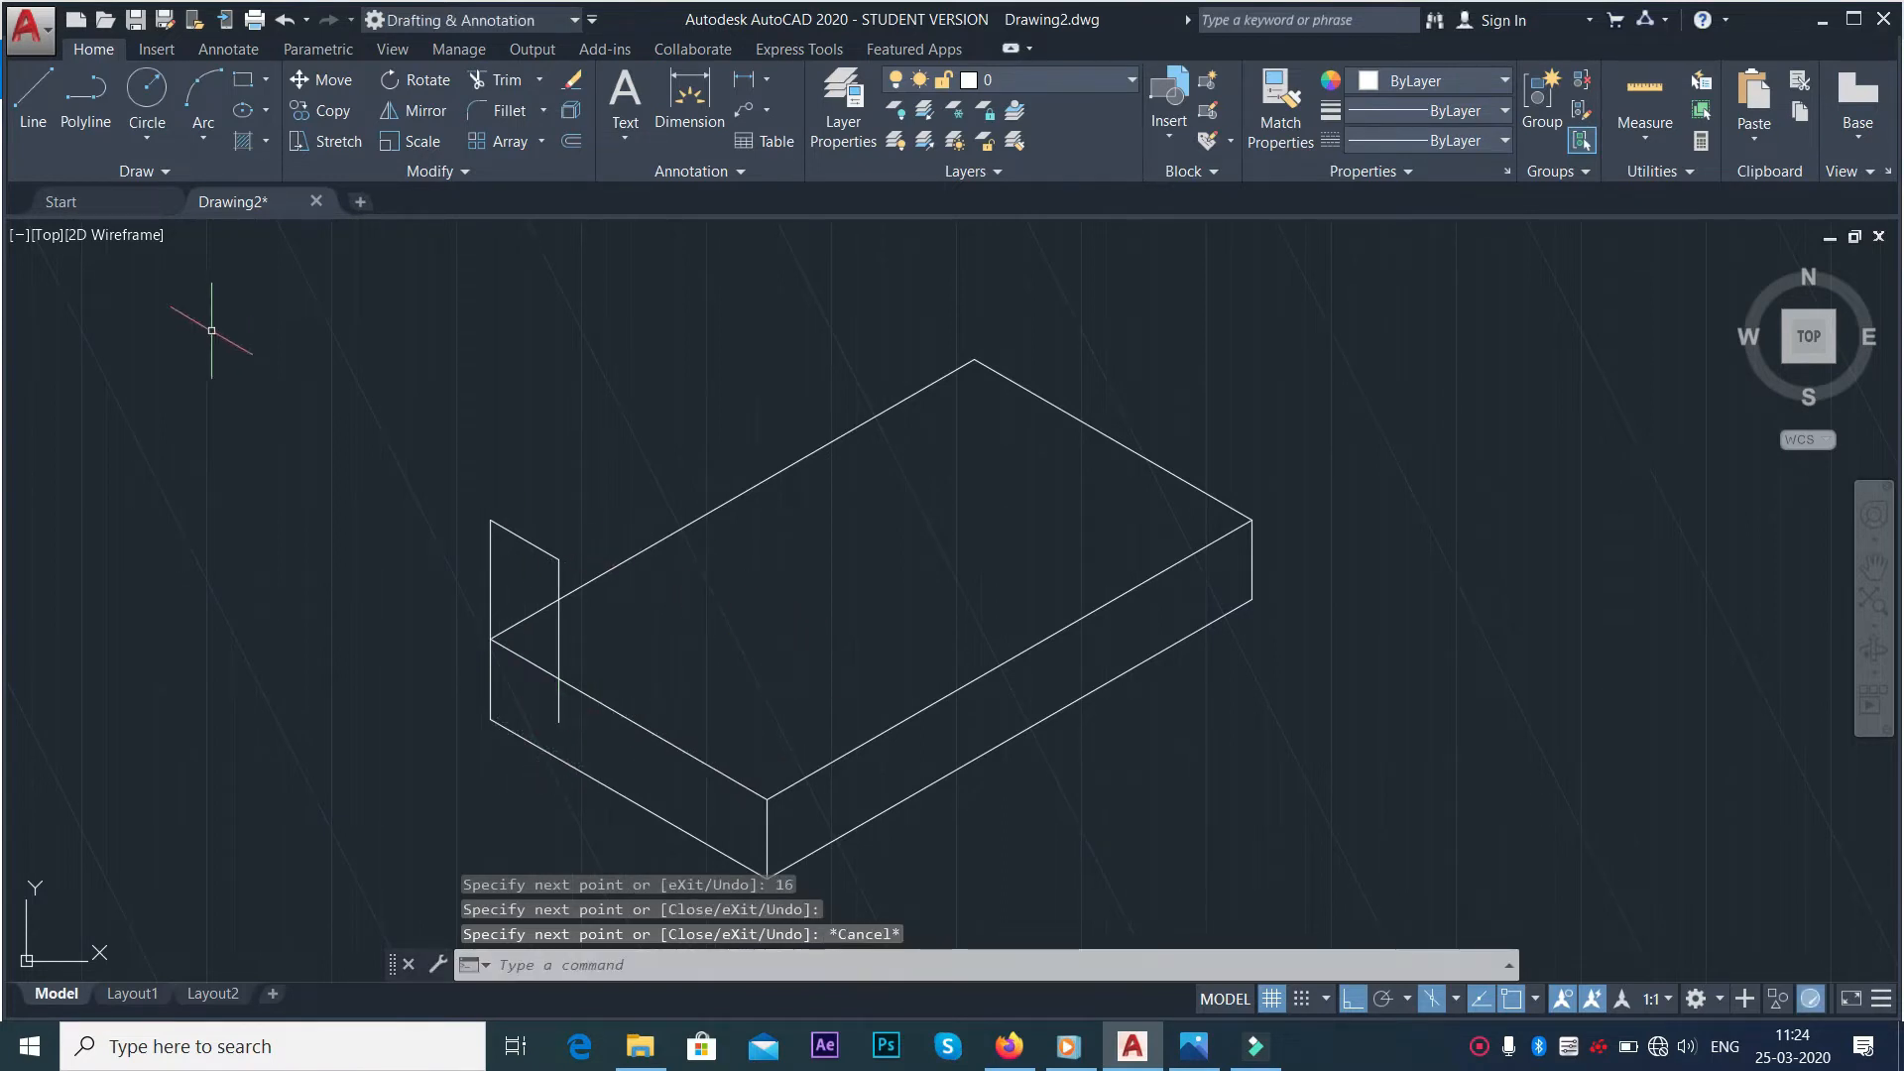
# Draw the left upright's top face in Isoplane Top from its upper-left corner: 32 long, 16 wide, and back to the profile's other upper corner
pyautogui.click(30, 99)
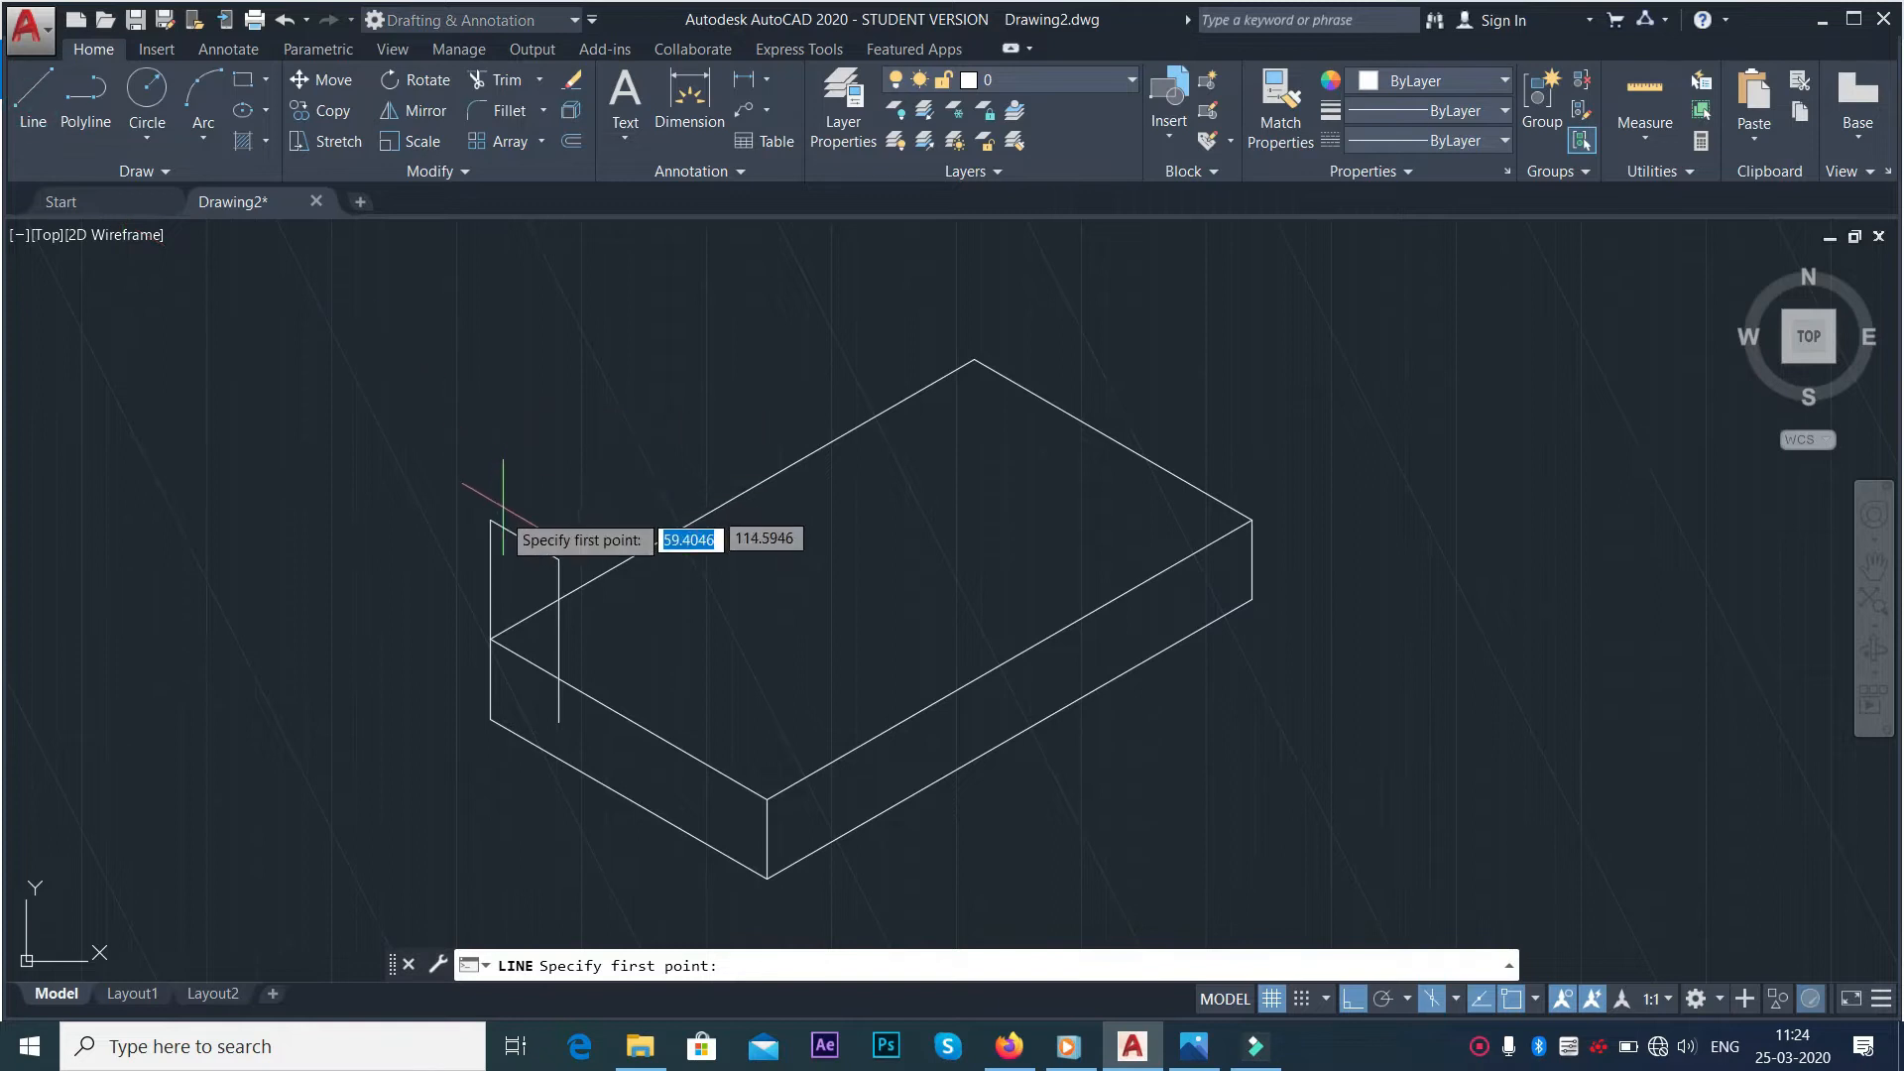
pyautogui.click(489, 520)
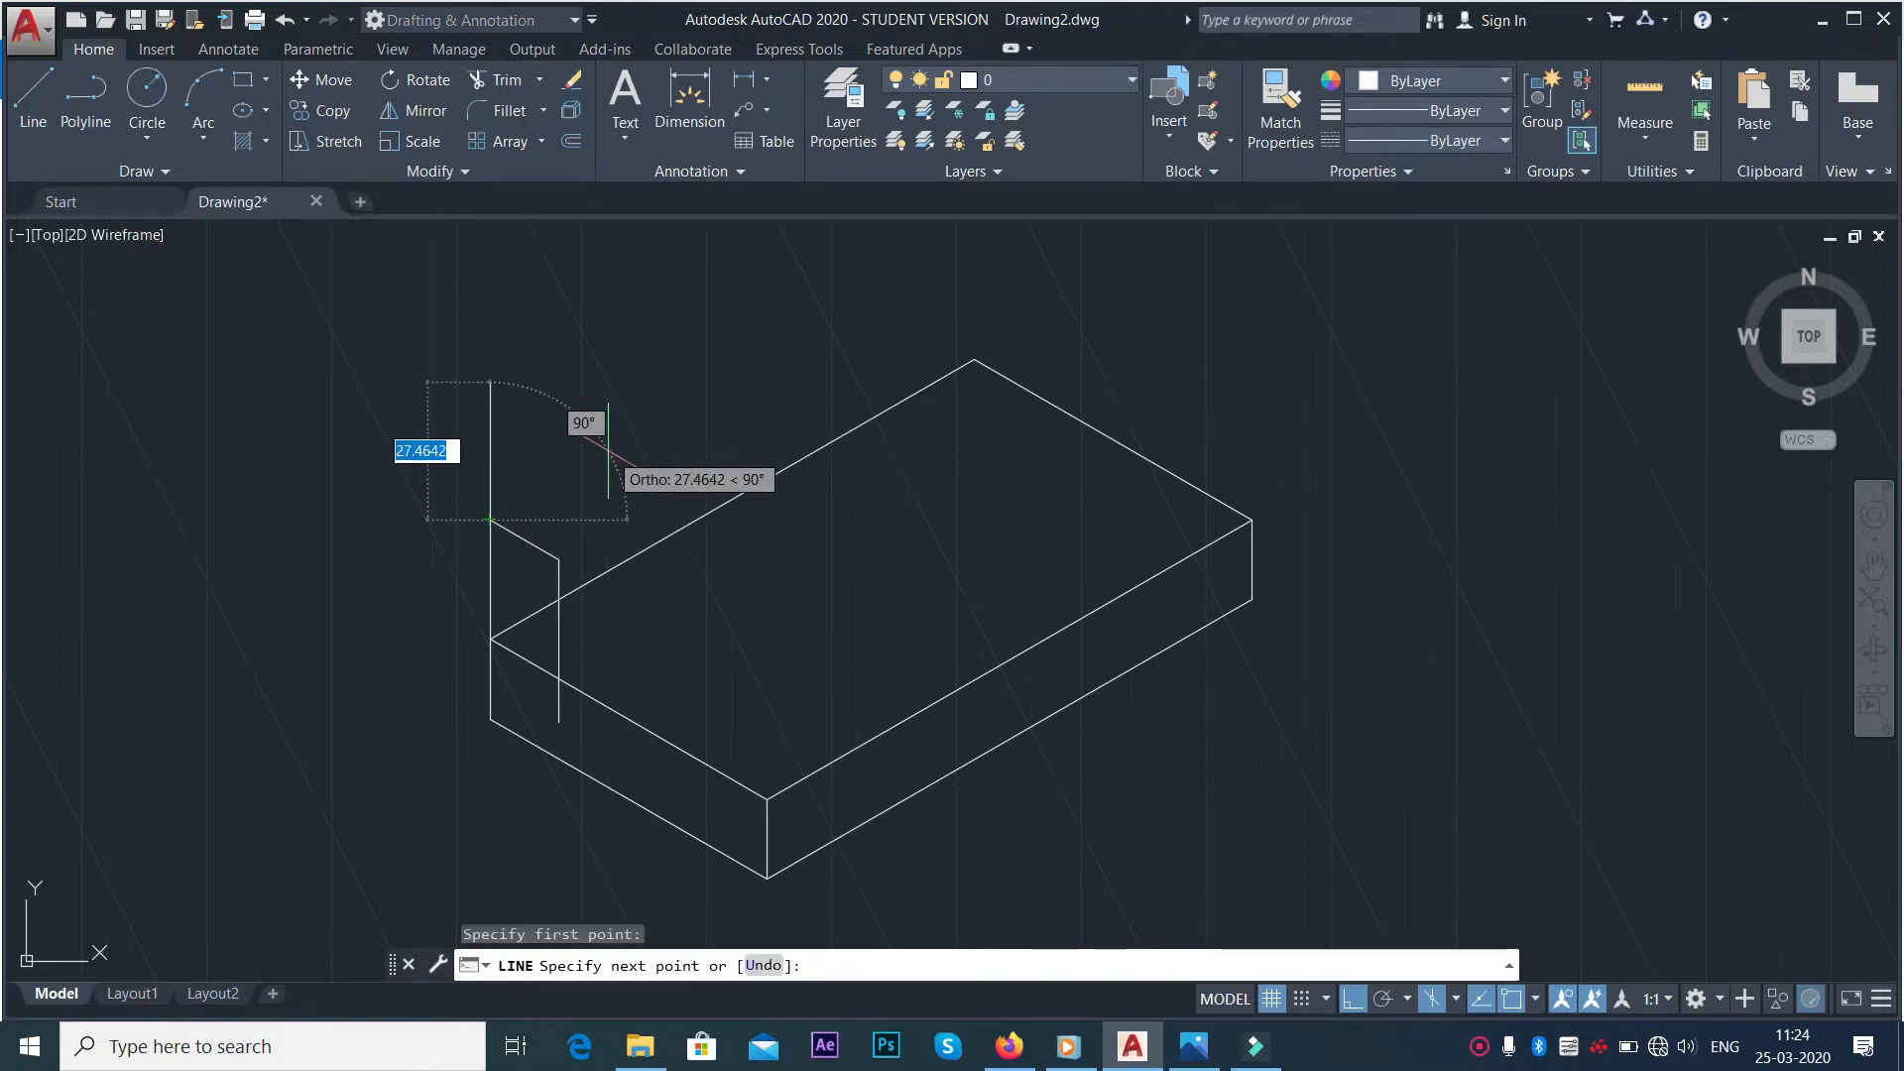
pyautogui.press('F5')
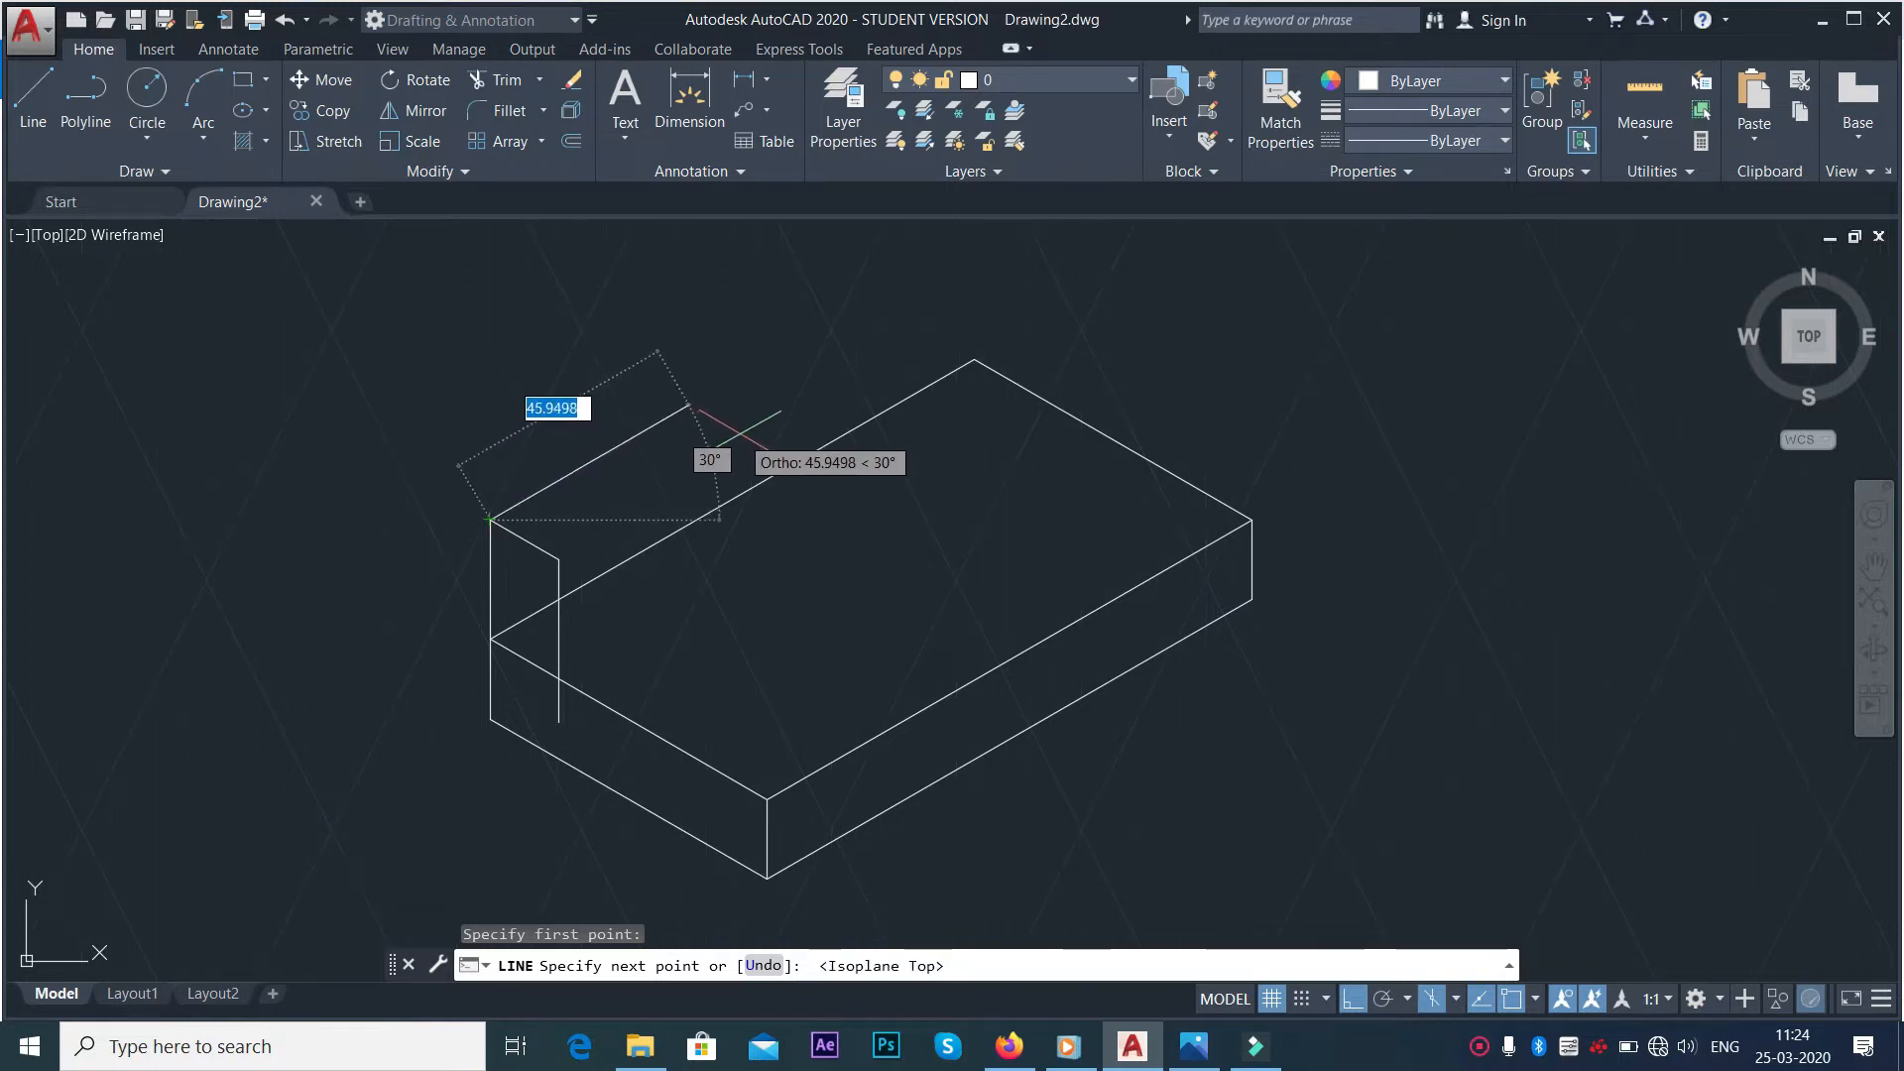
pyautogui.hotkey('alt', 'Tab')
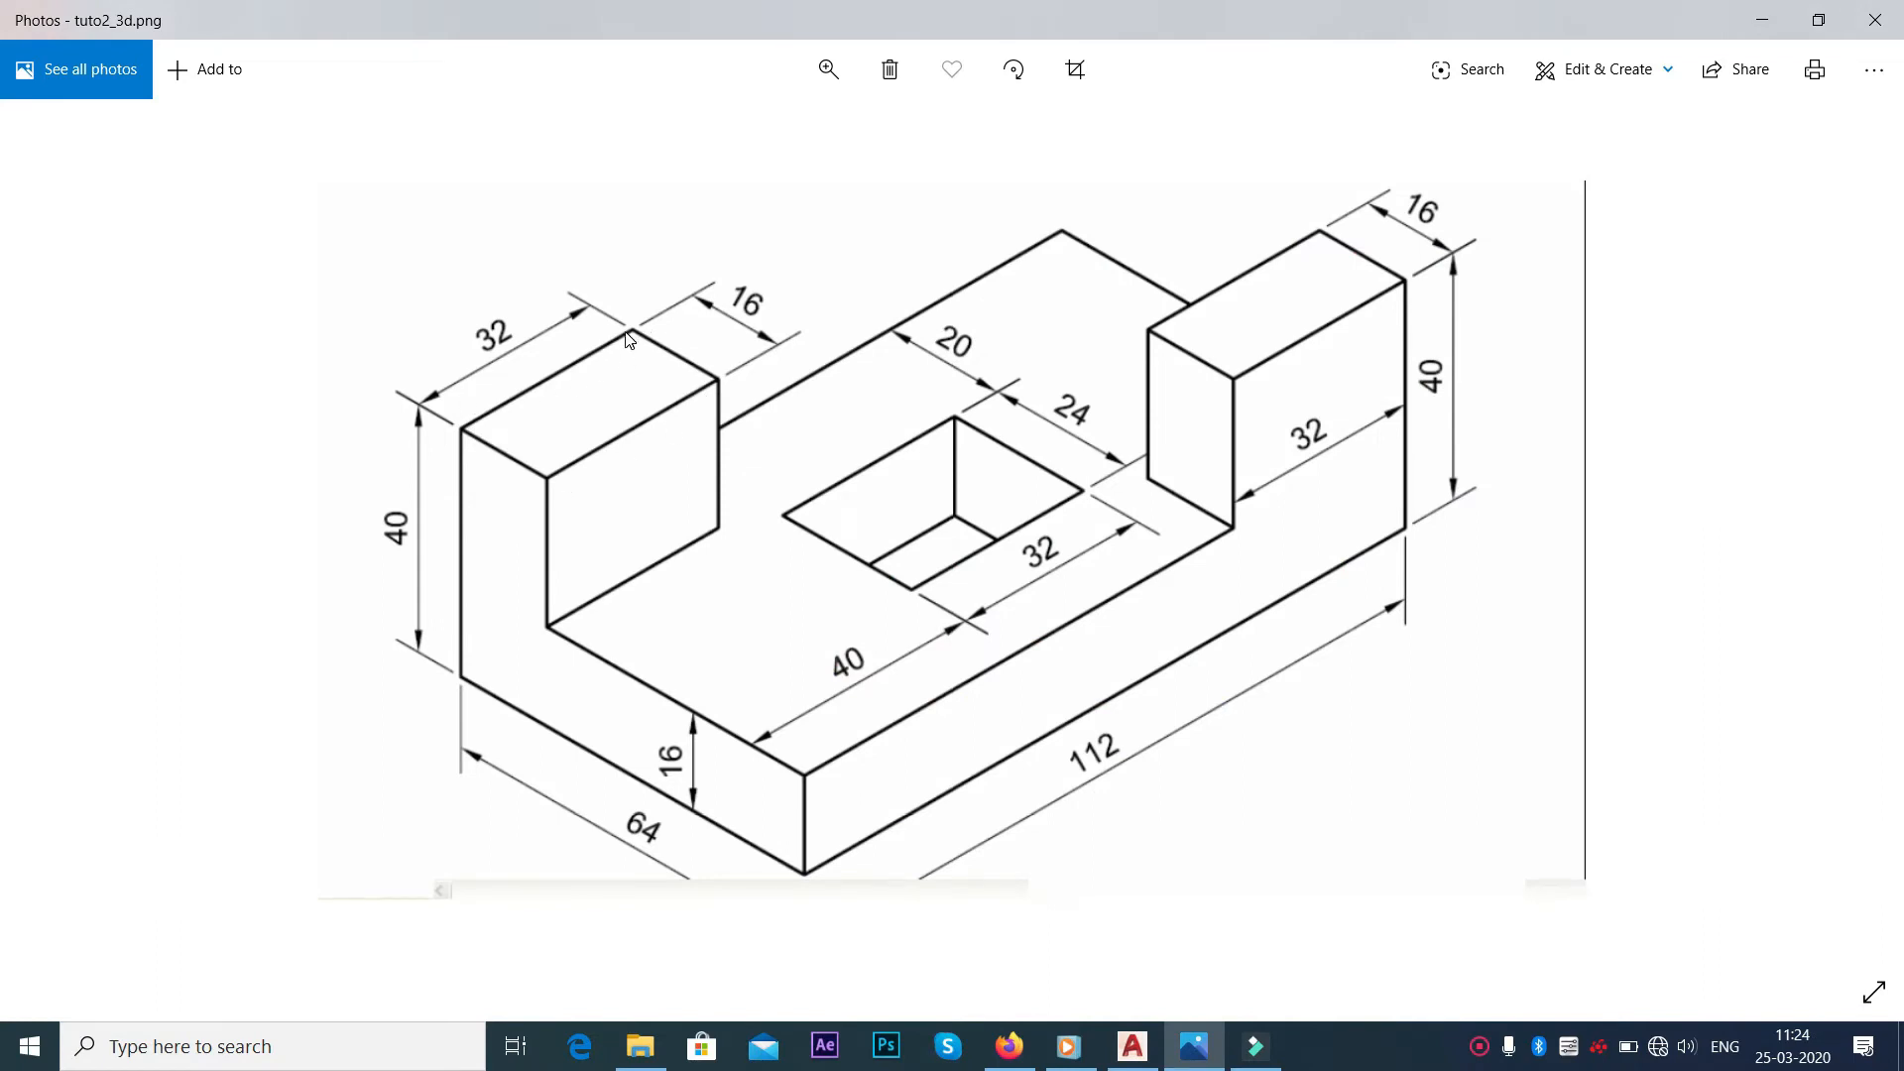
pyautogui.hotkey('alt', 'Tab')
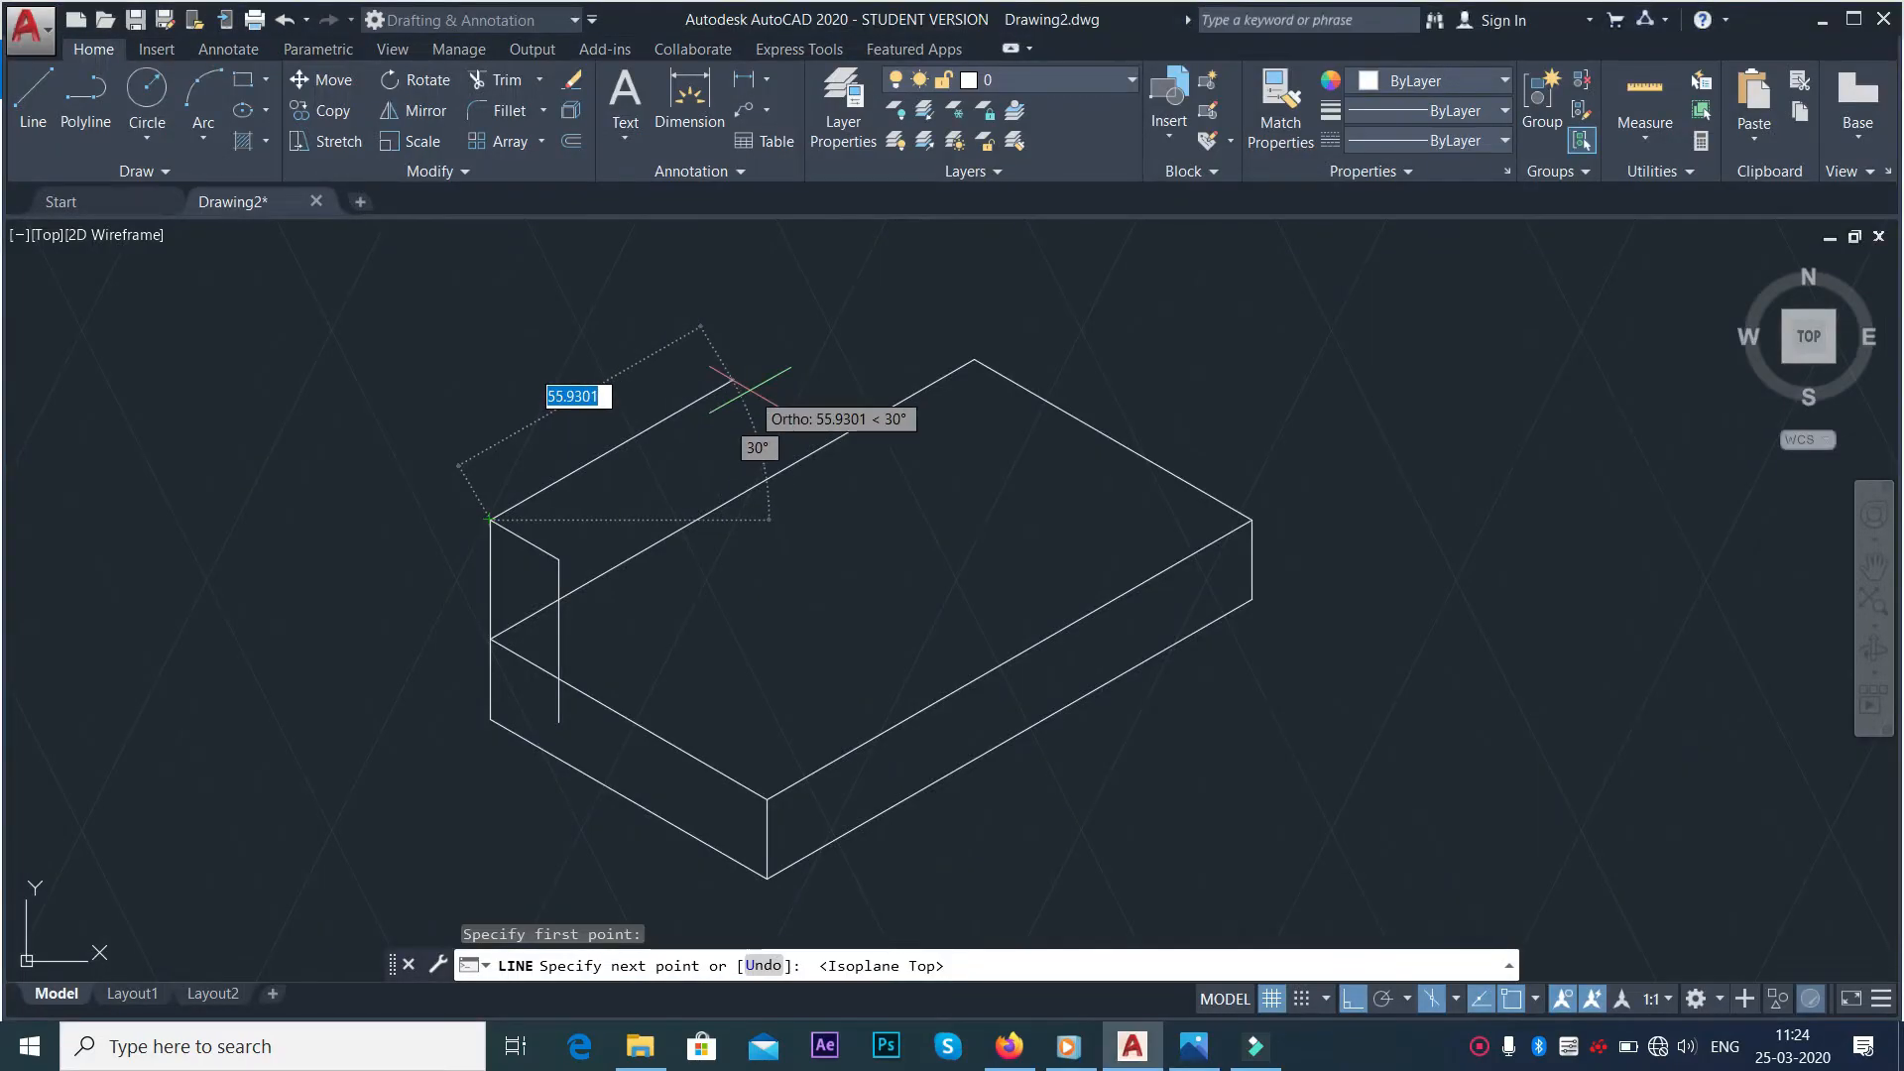
pyautogui.write('32')
pyautogui.press('Return')
pyautogui.write('16')
pyautogui.press('Return')
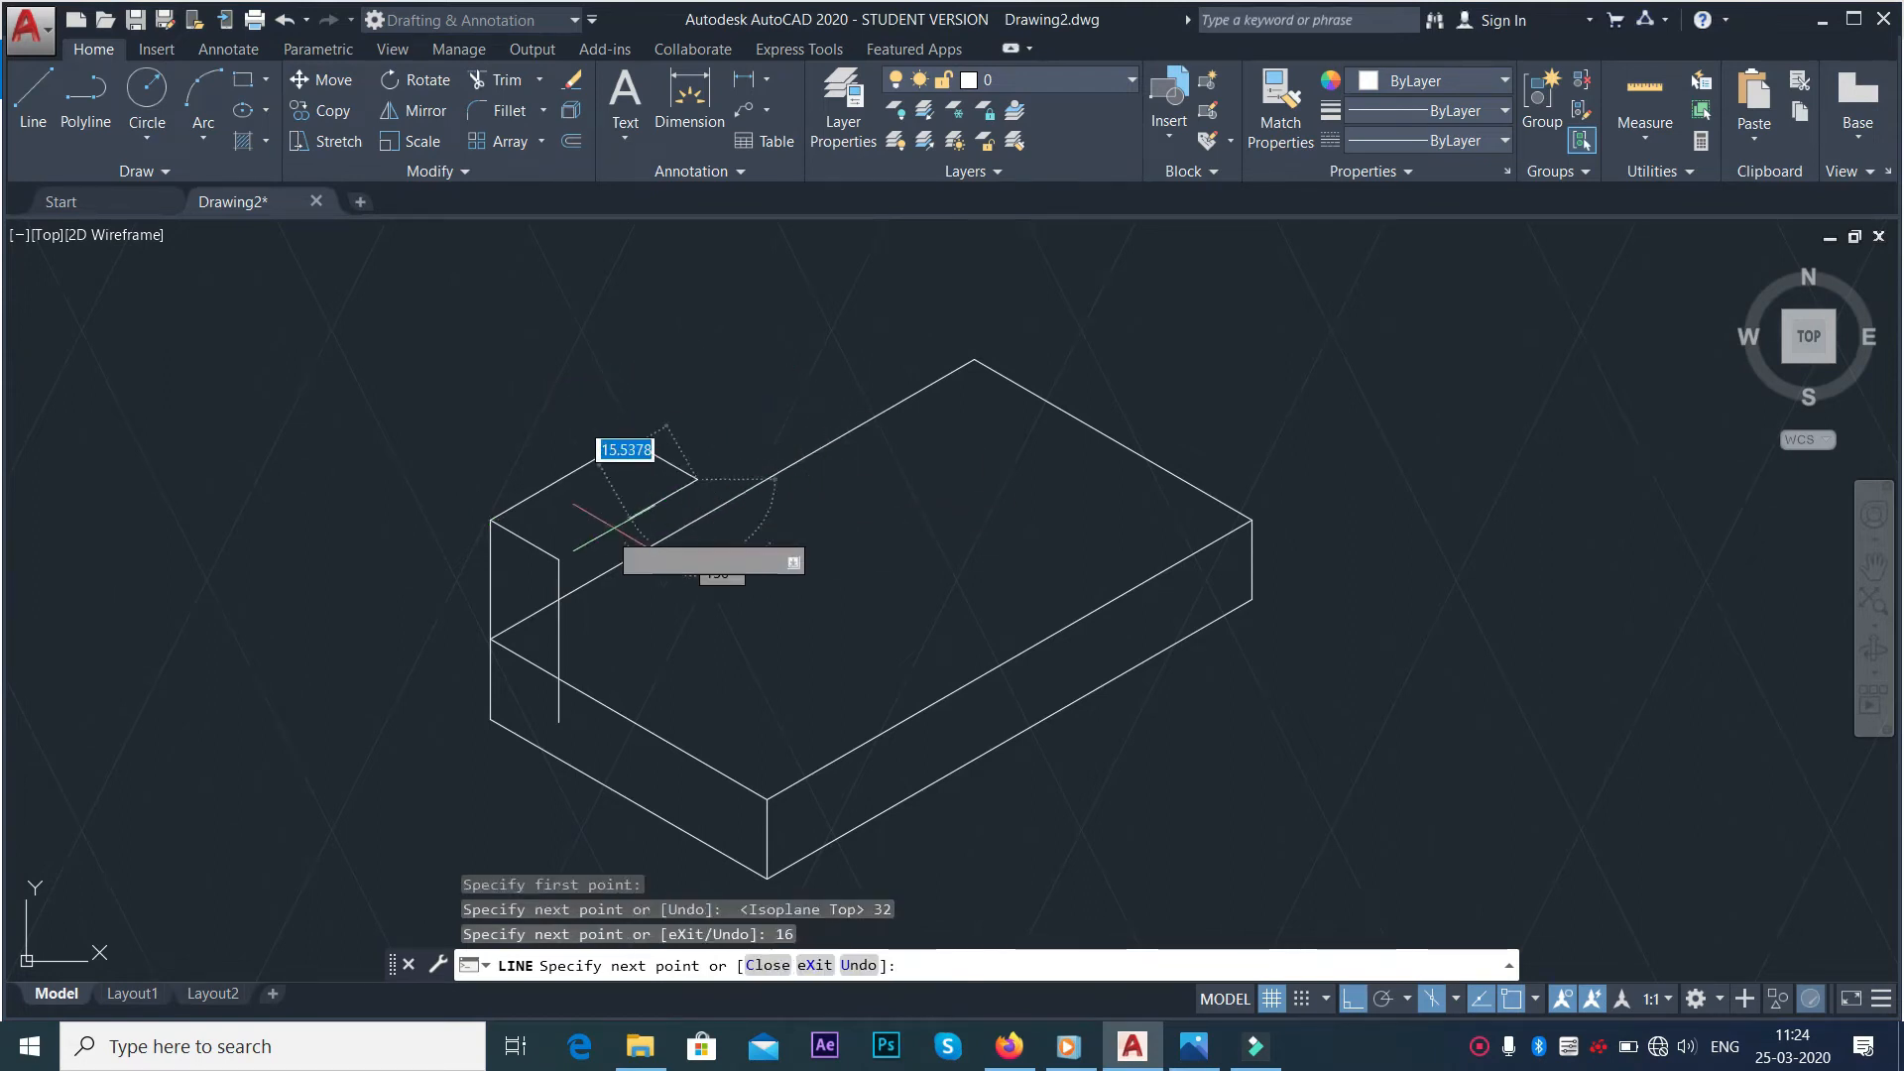
pyautogui.click(558, 560)
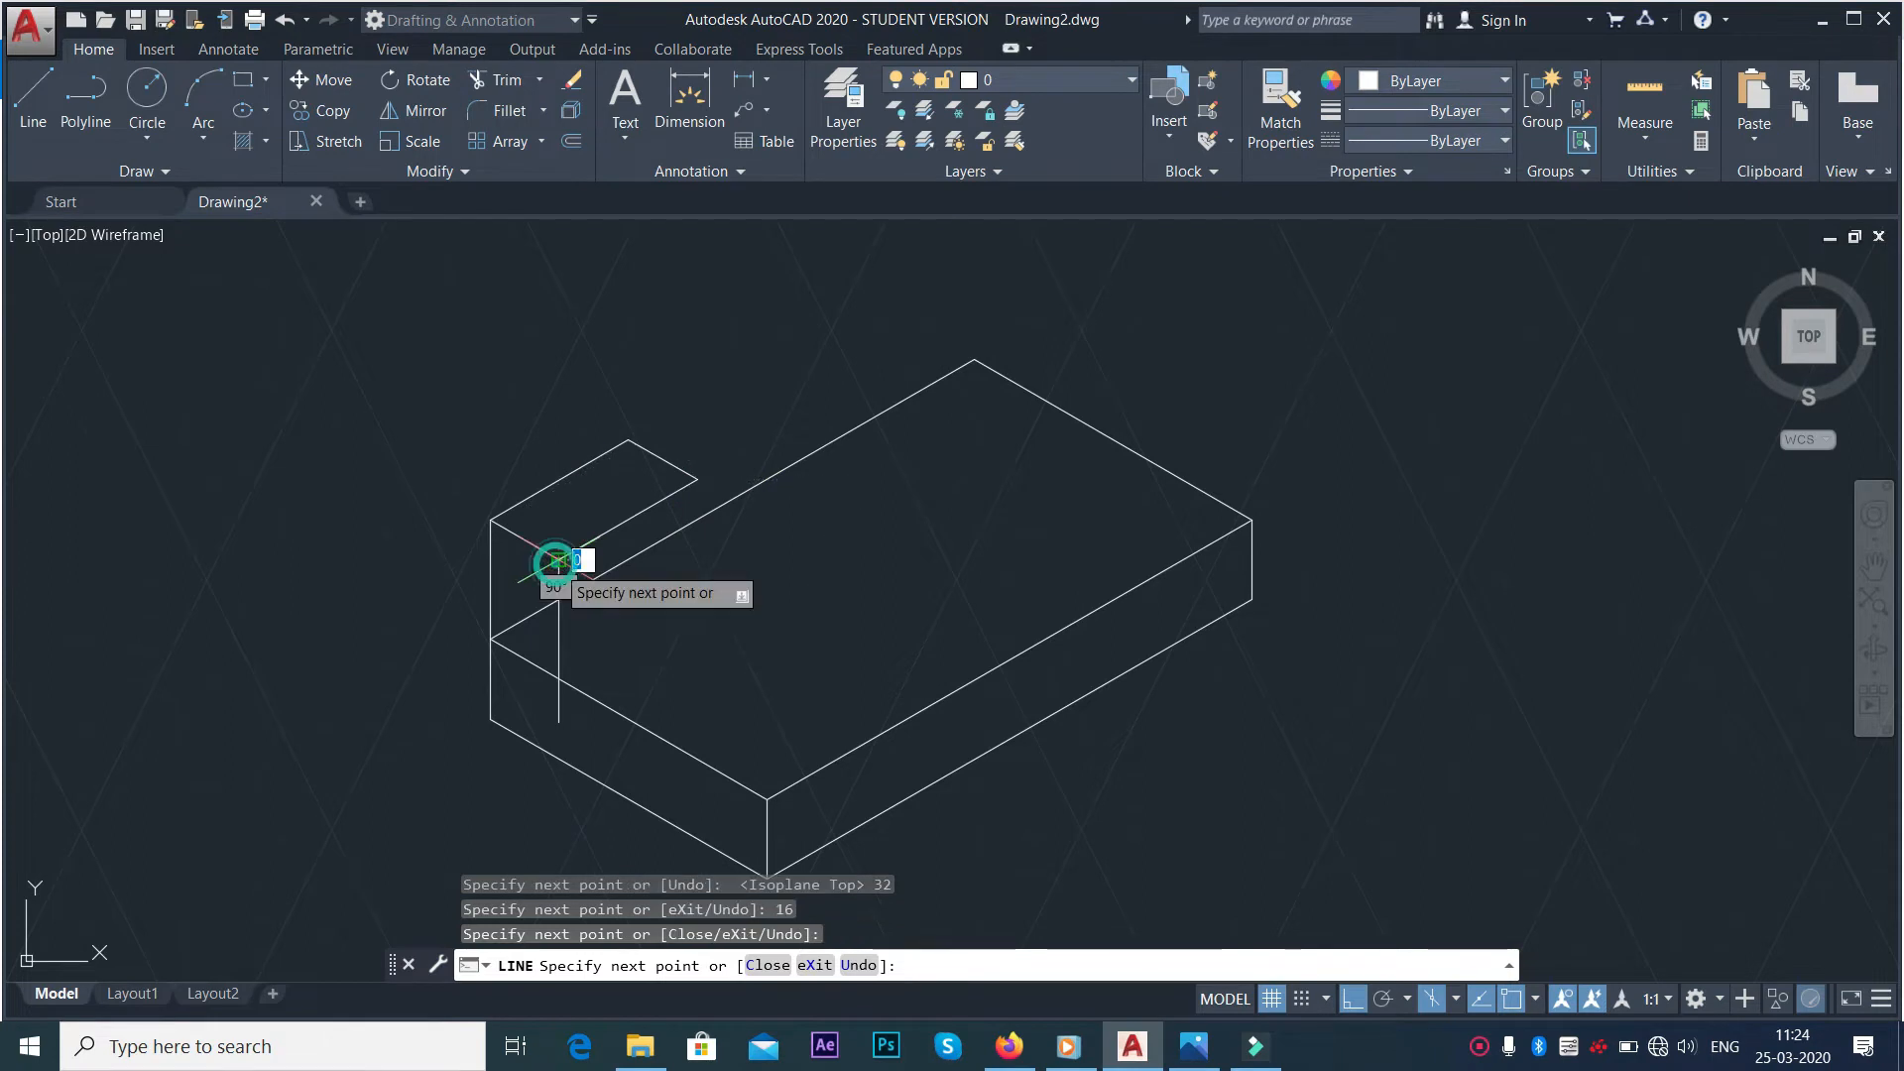
pyautogui.press('Escape')
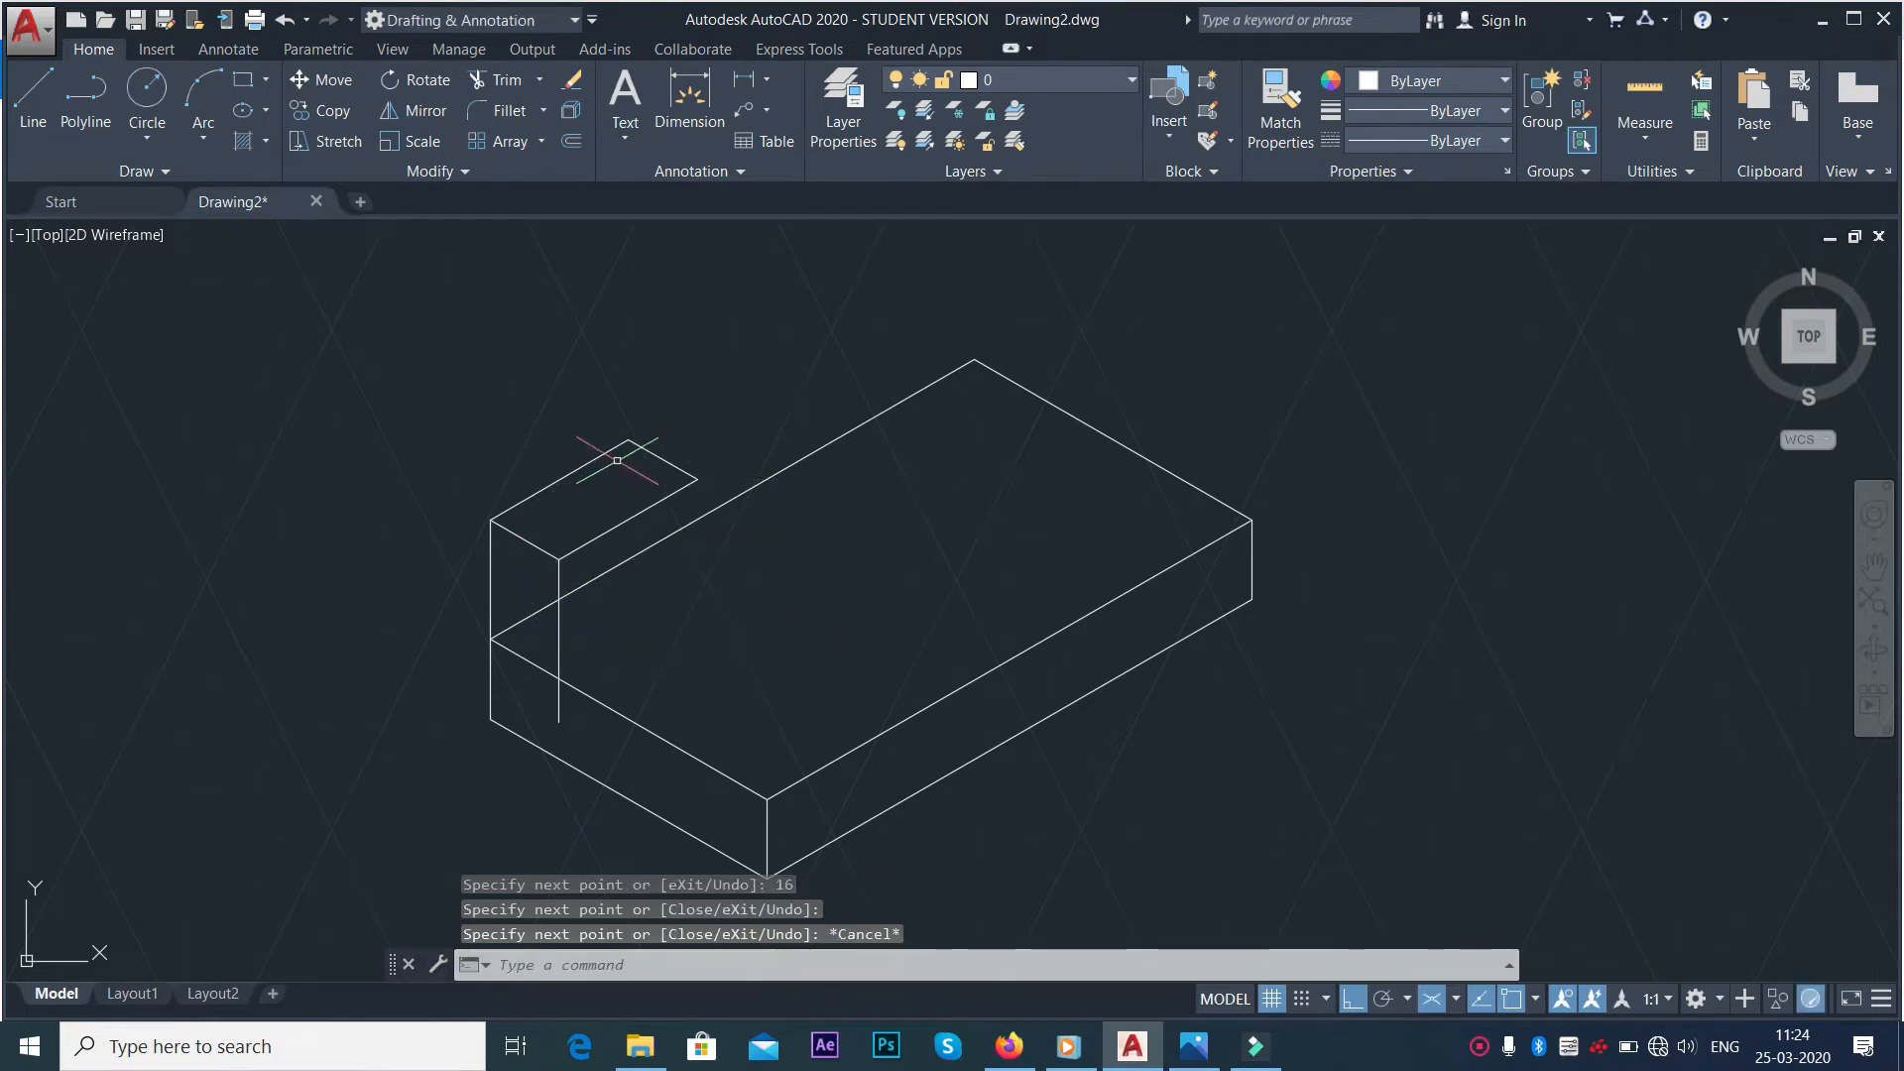
# Draw the left upright's inner face in Isoplane Right: 24 down from the top face's right corner, then back to the intersection on the base's edge
pyautogui.press('F5')
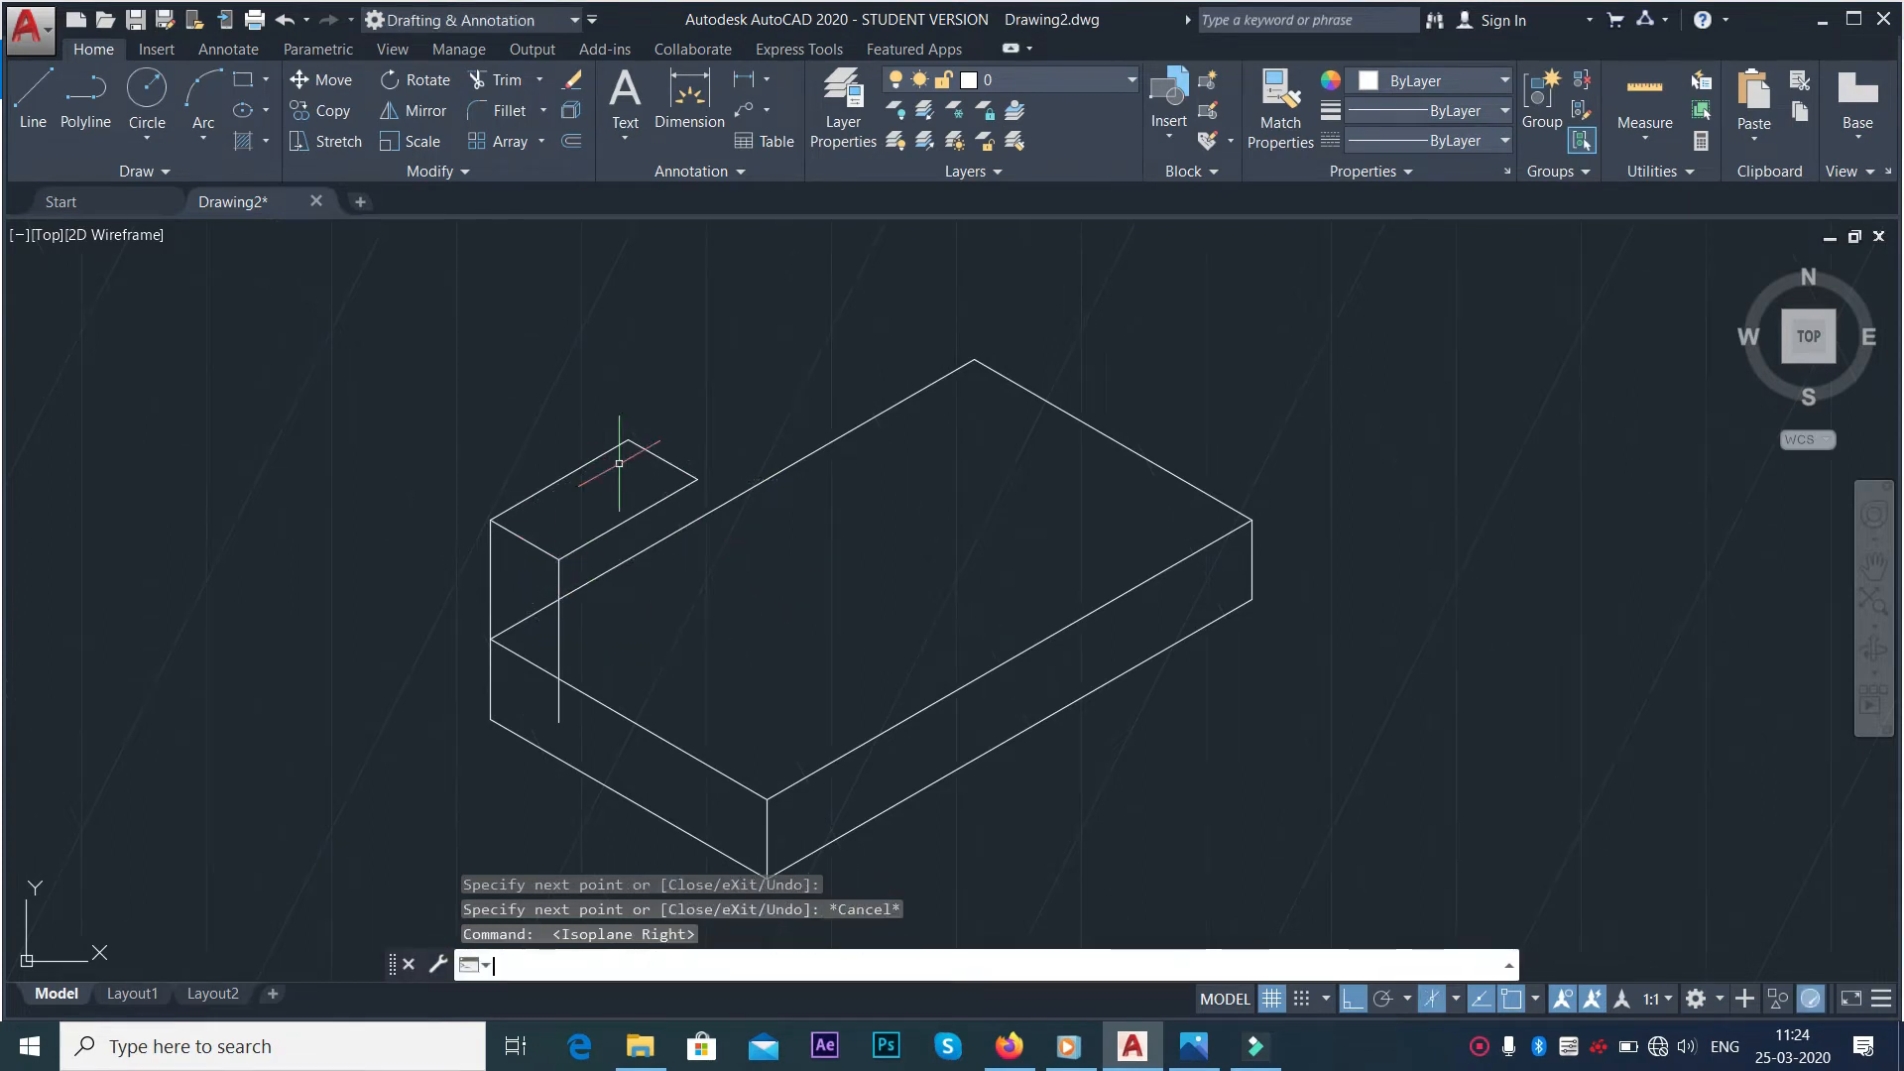
pyautogui.click(33, 99)
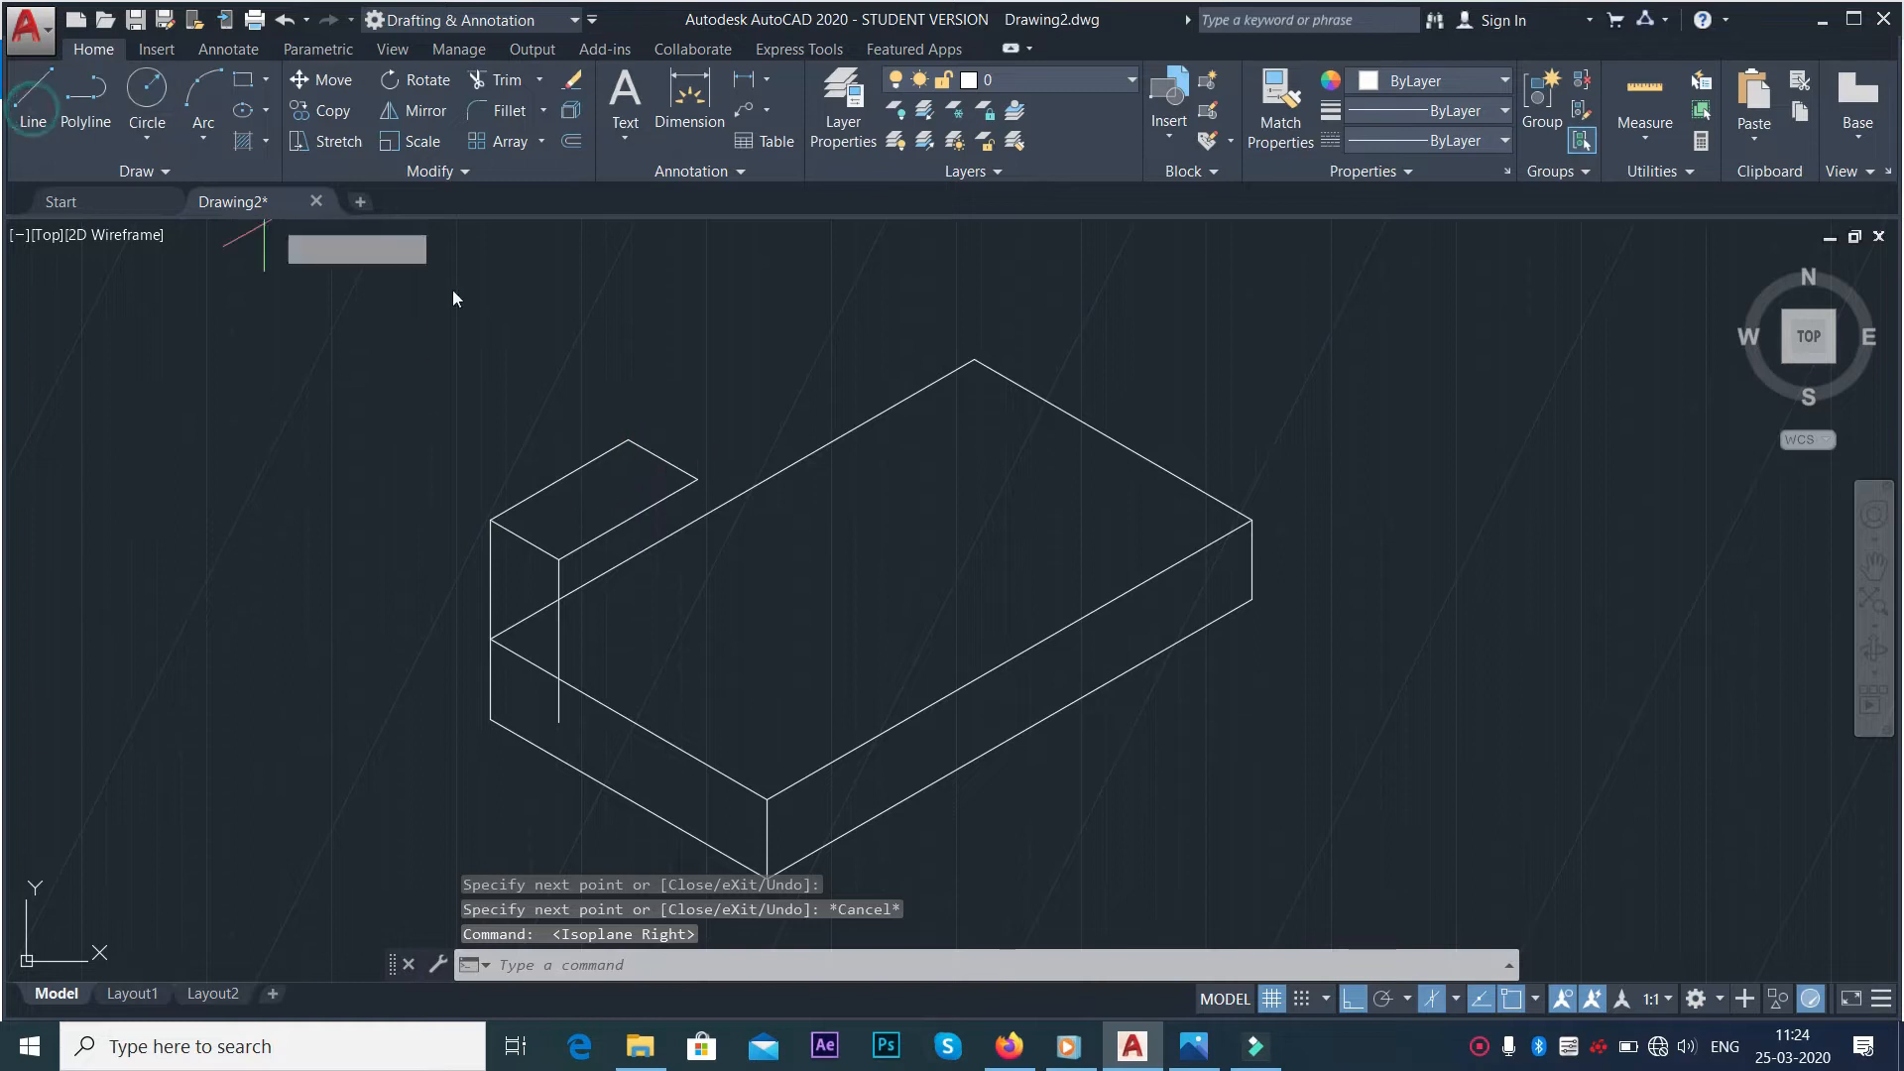
pyautogui.click(697, 479)
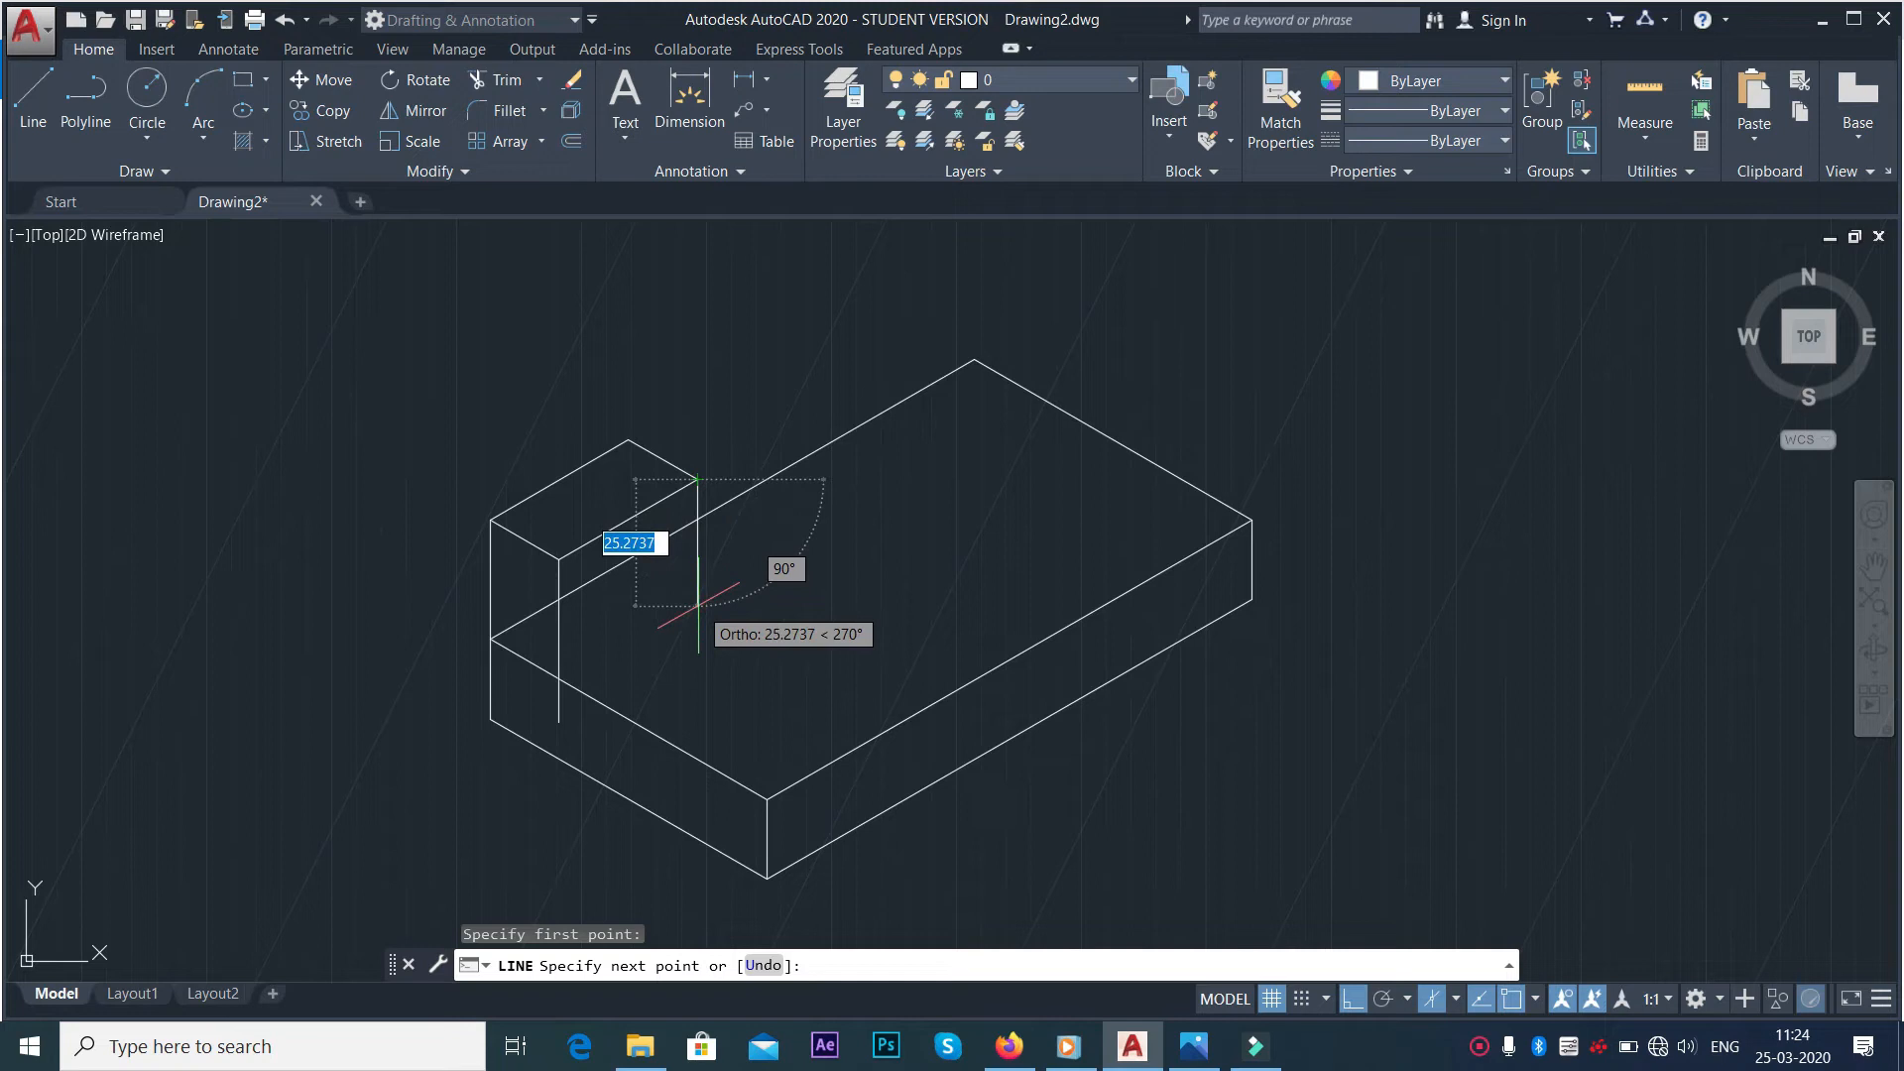
pyautogui.hotkey('alt', 'Tab')
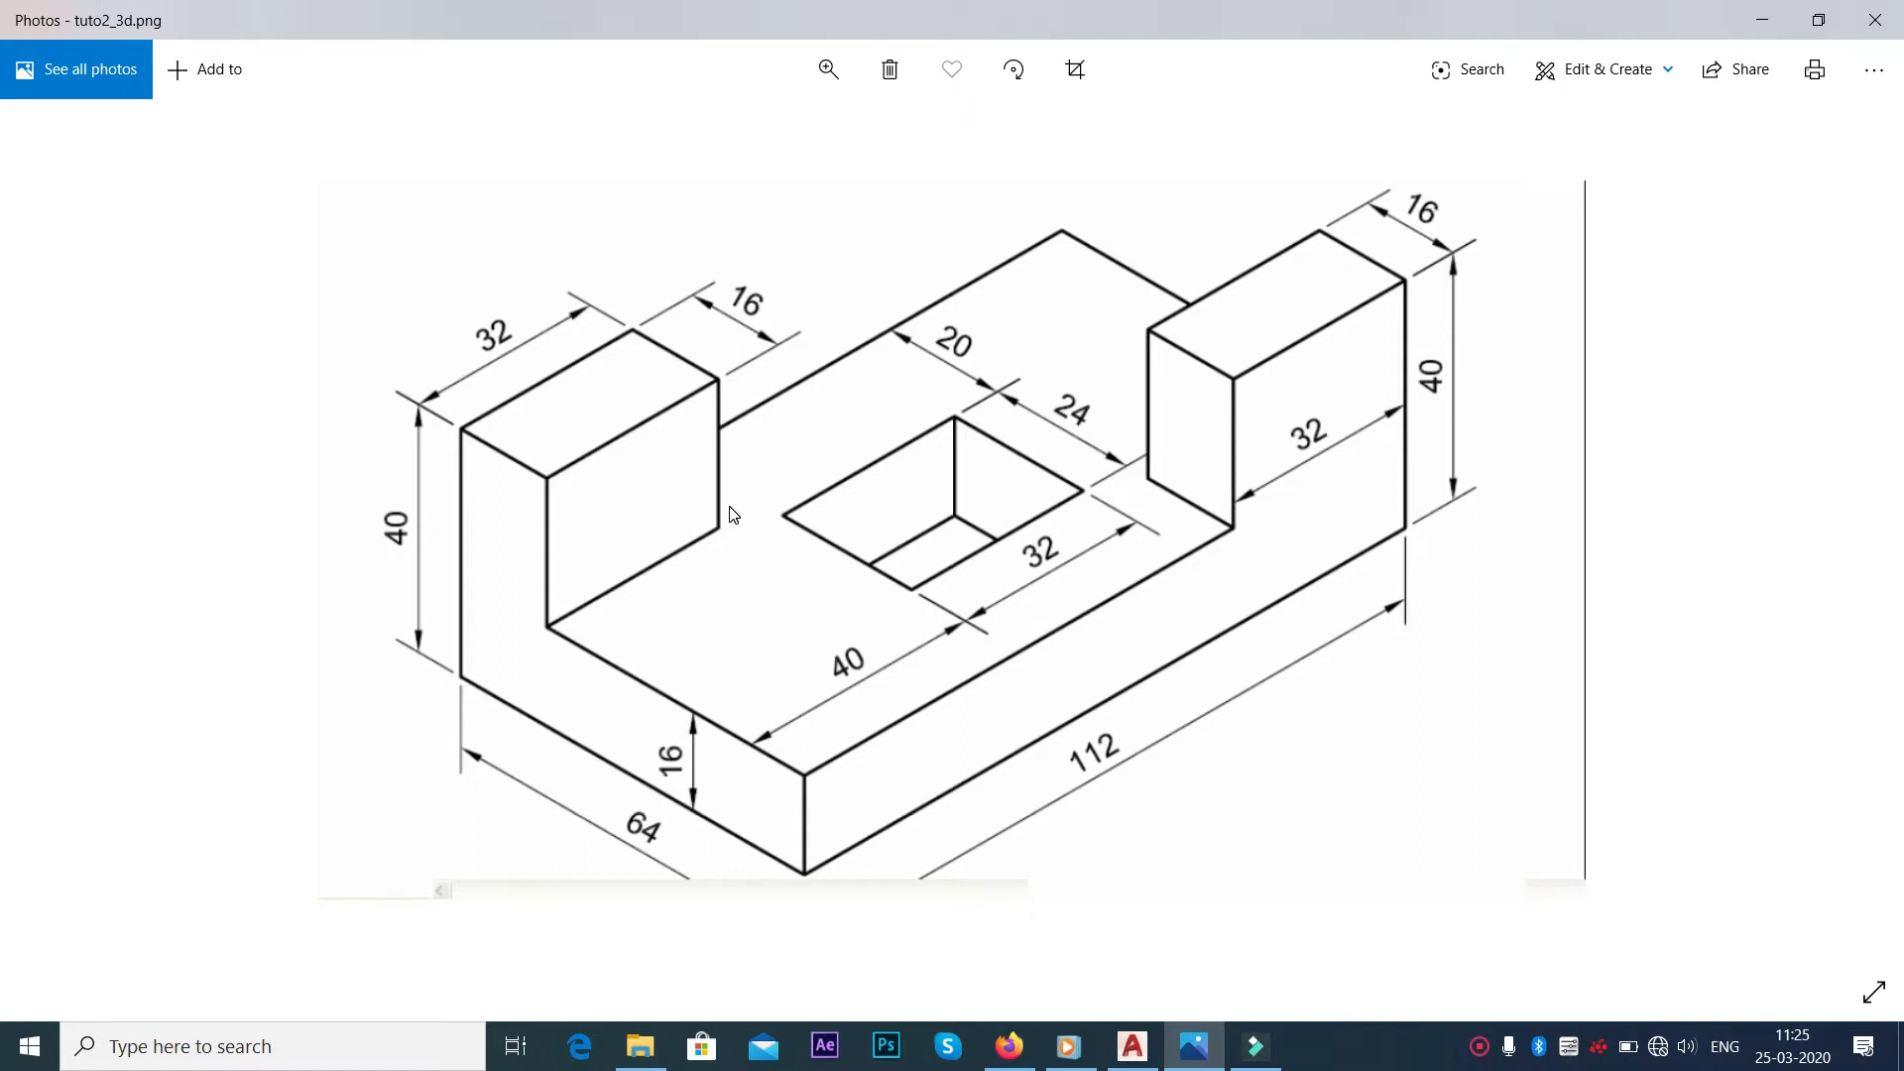
pyautogui.hotkey('alt', 'Tab')
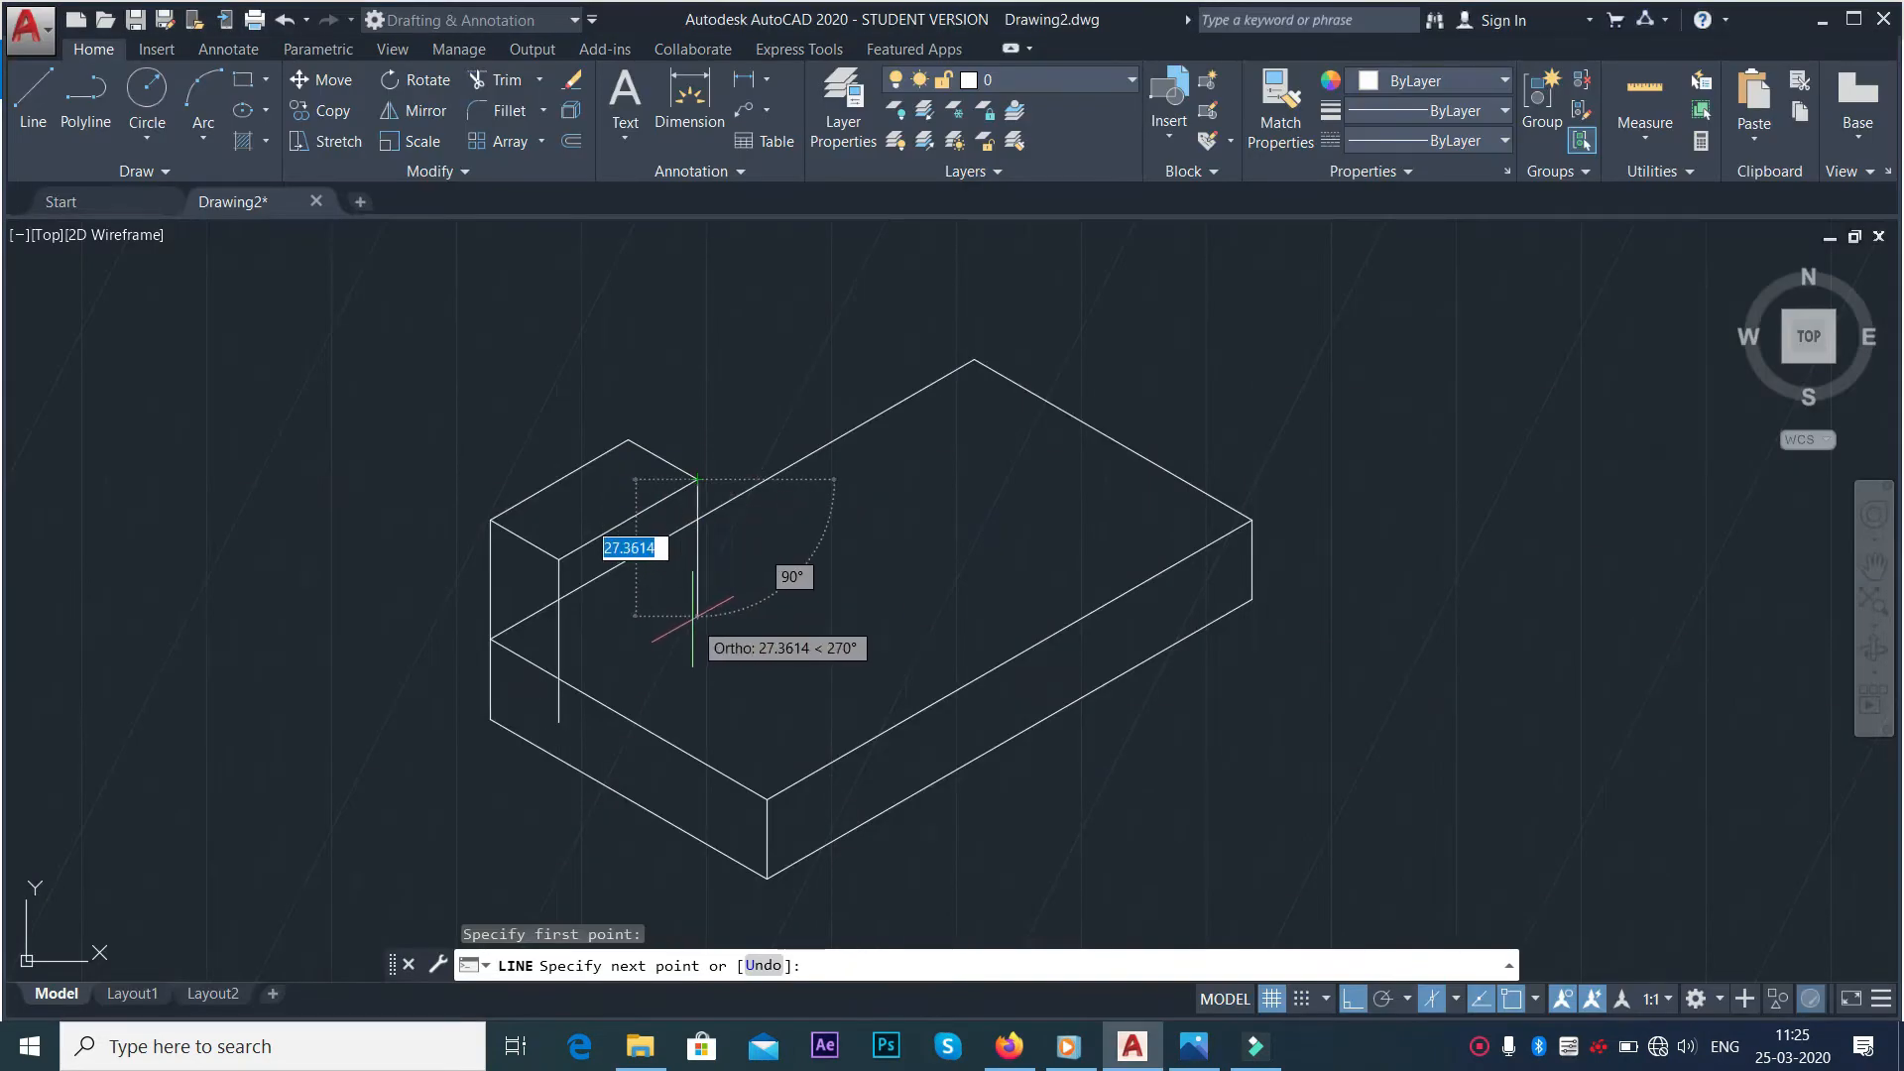
pyautogui.write('24')
pyautogui.press('Return')
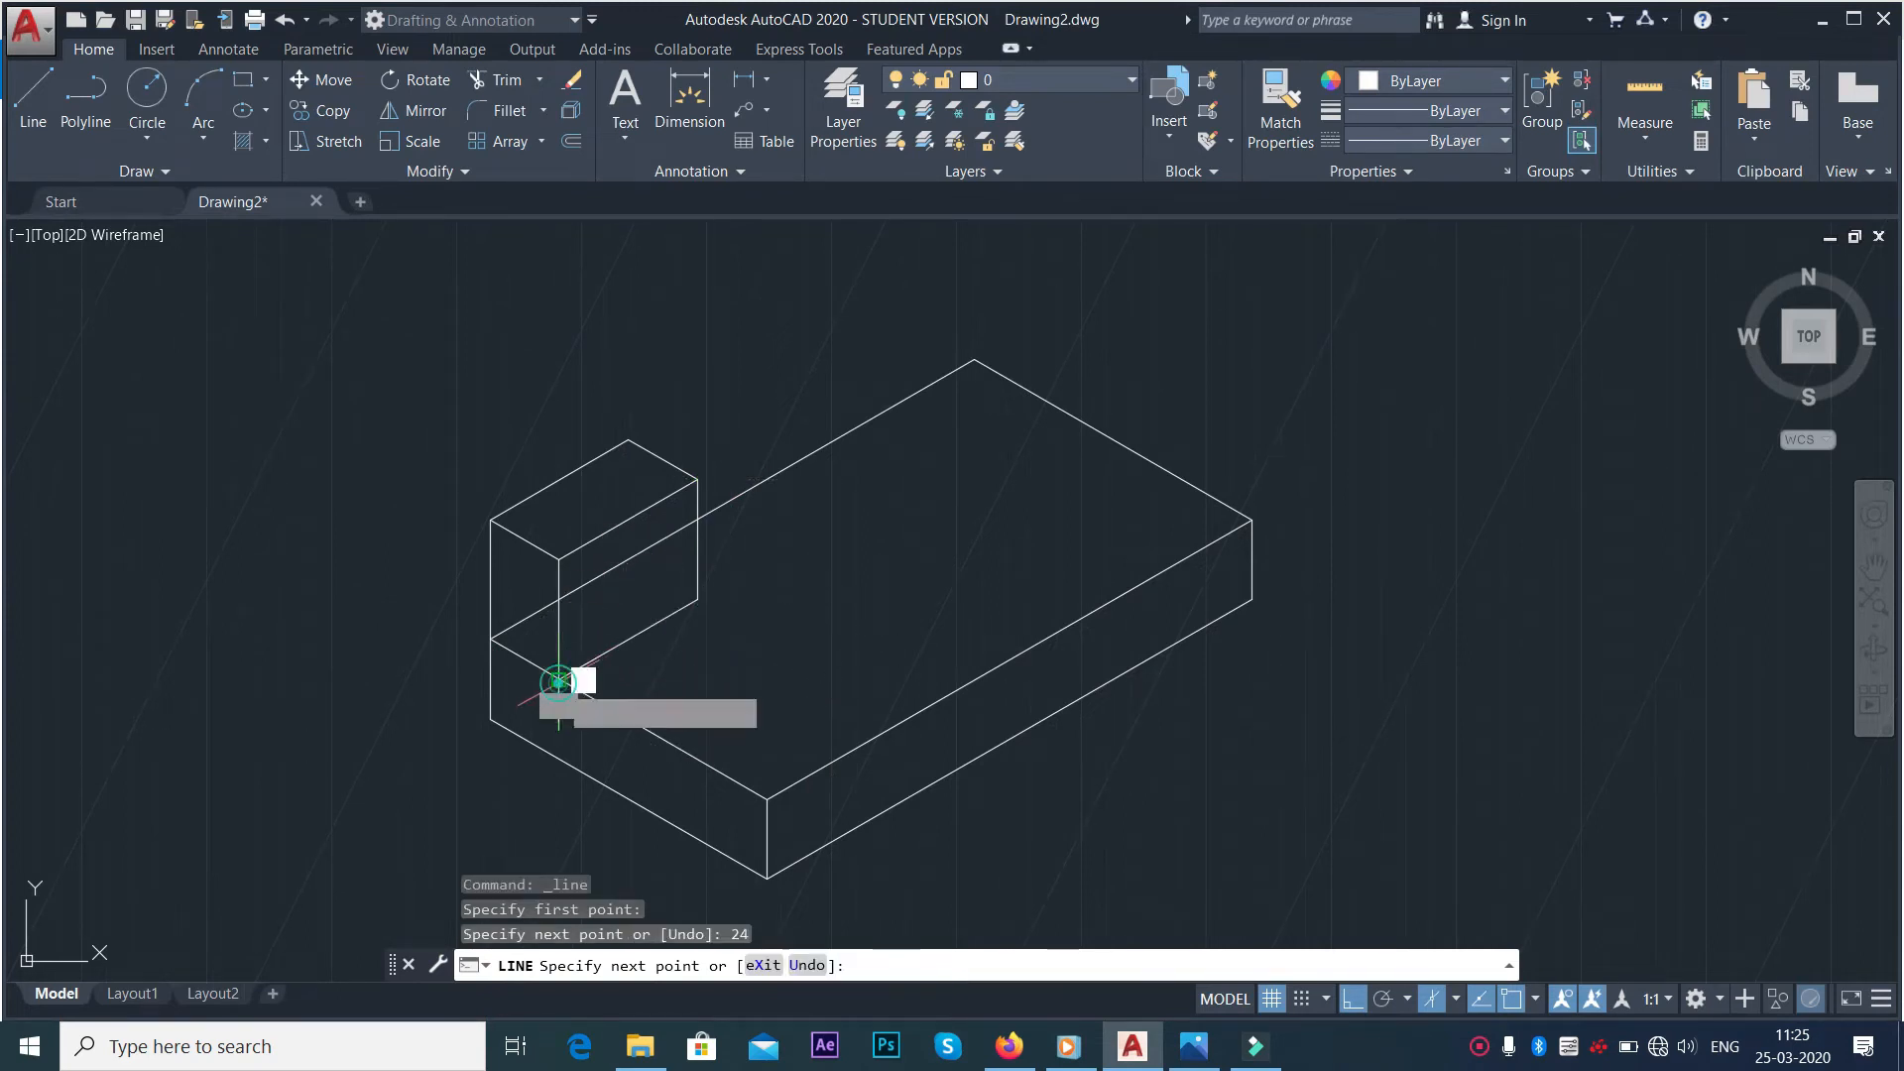
pyautogui.click(559, 682)
pyautogui.rightClick(277, 369)
pyautogui.click(316, 381)
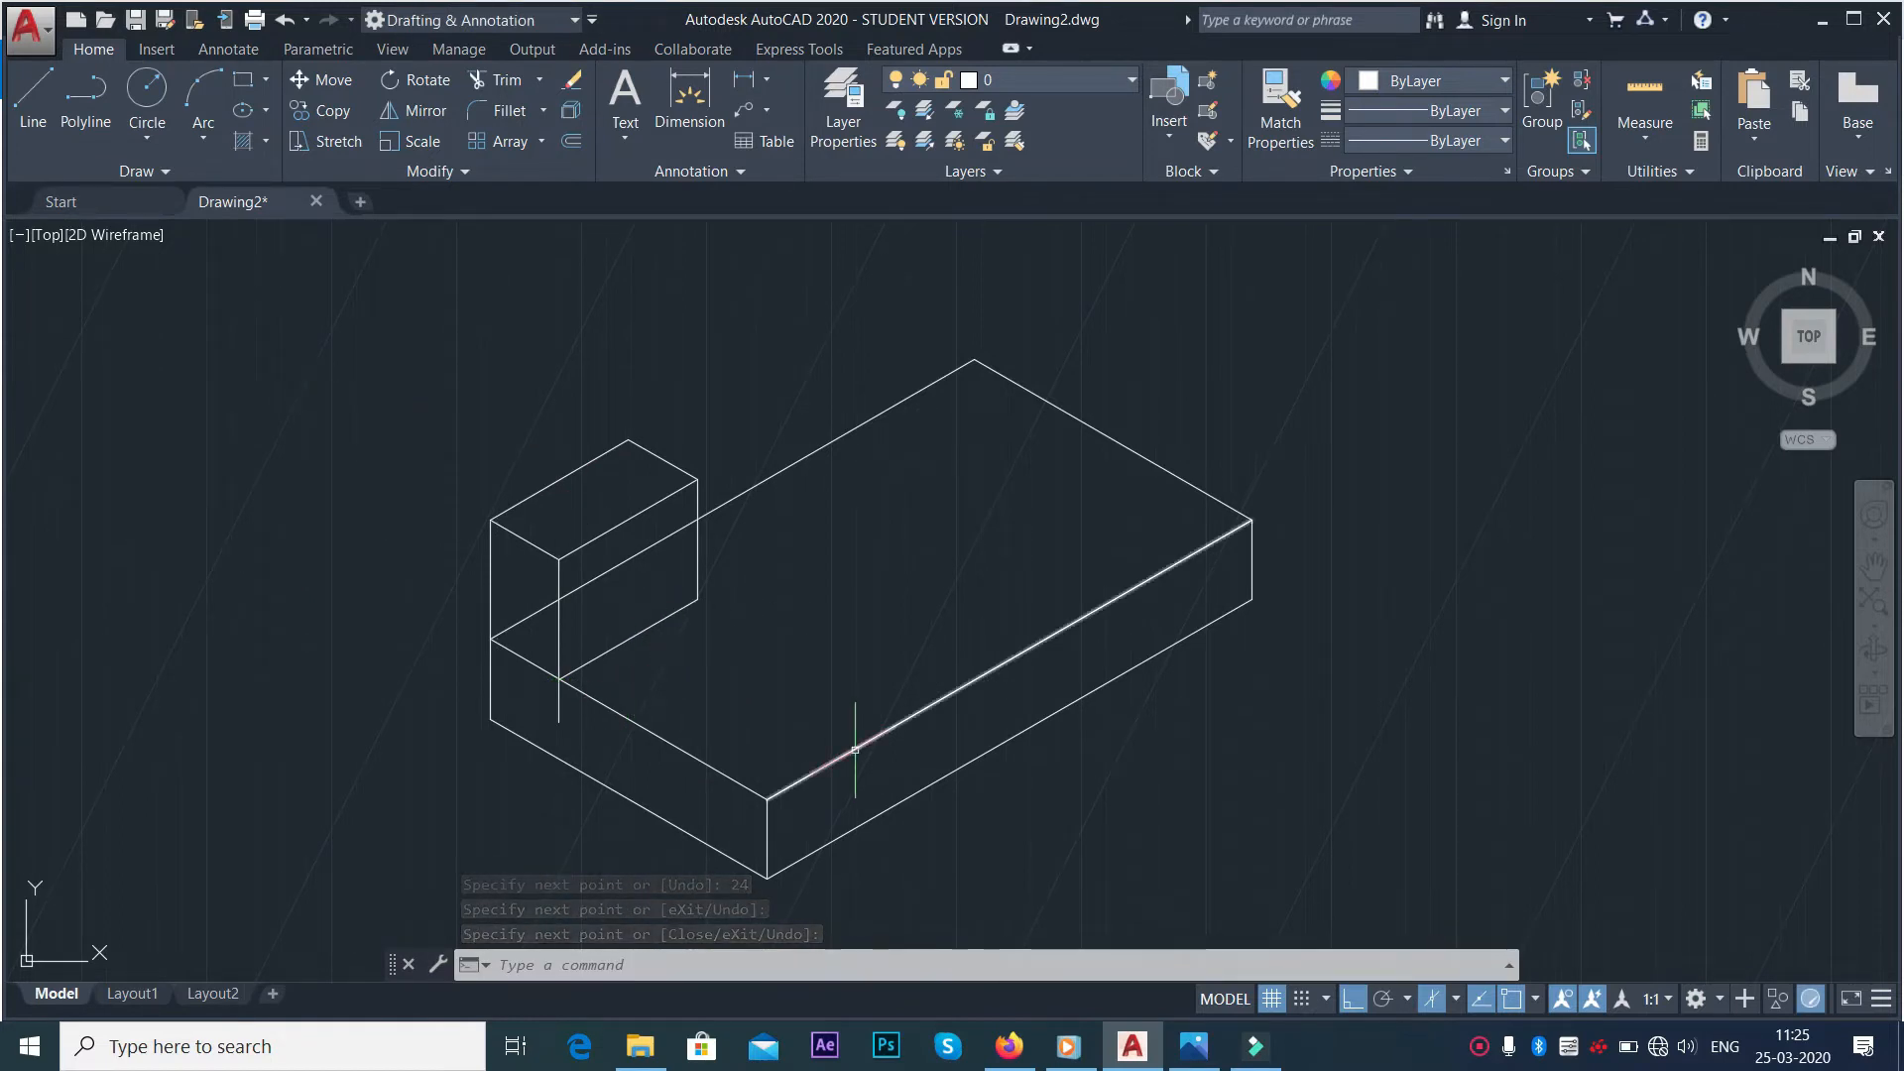
# Trim the vertical overhang below the left upright and the base edges crossing its end face and inner face
pyautogui.write('tr')
pyautogui.press('Return')
pyautogui.press('Return')
pyautogui.click(561, 702)
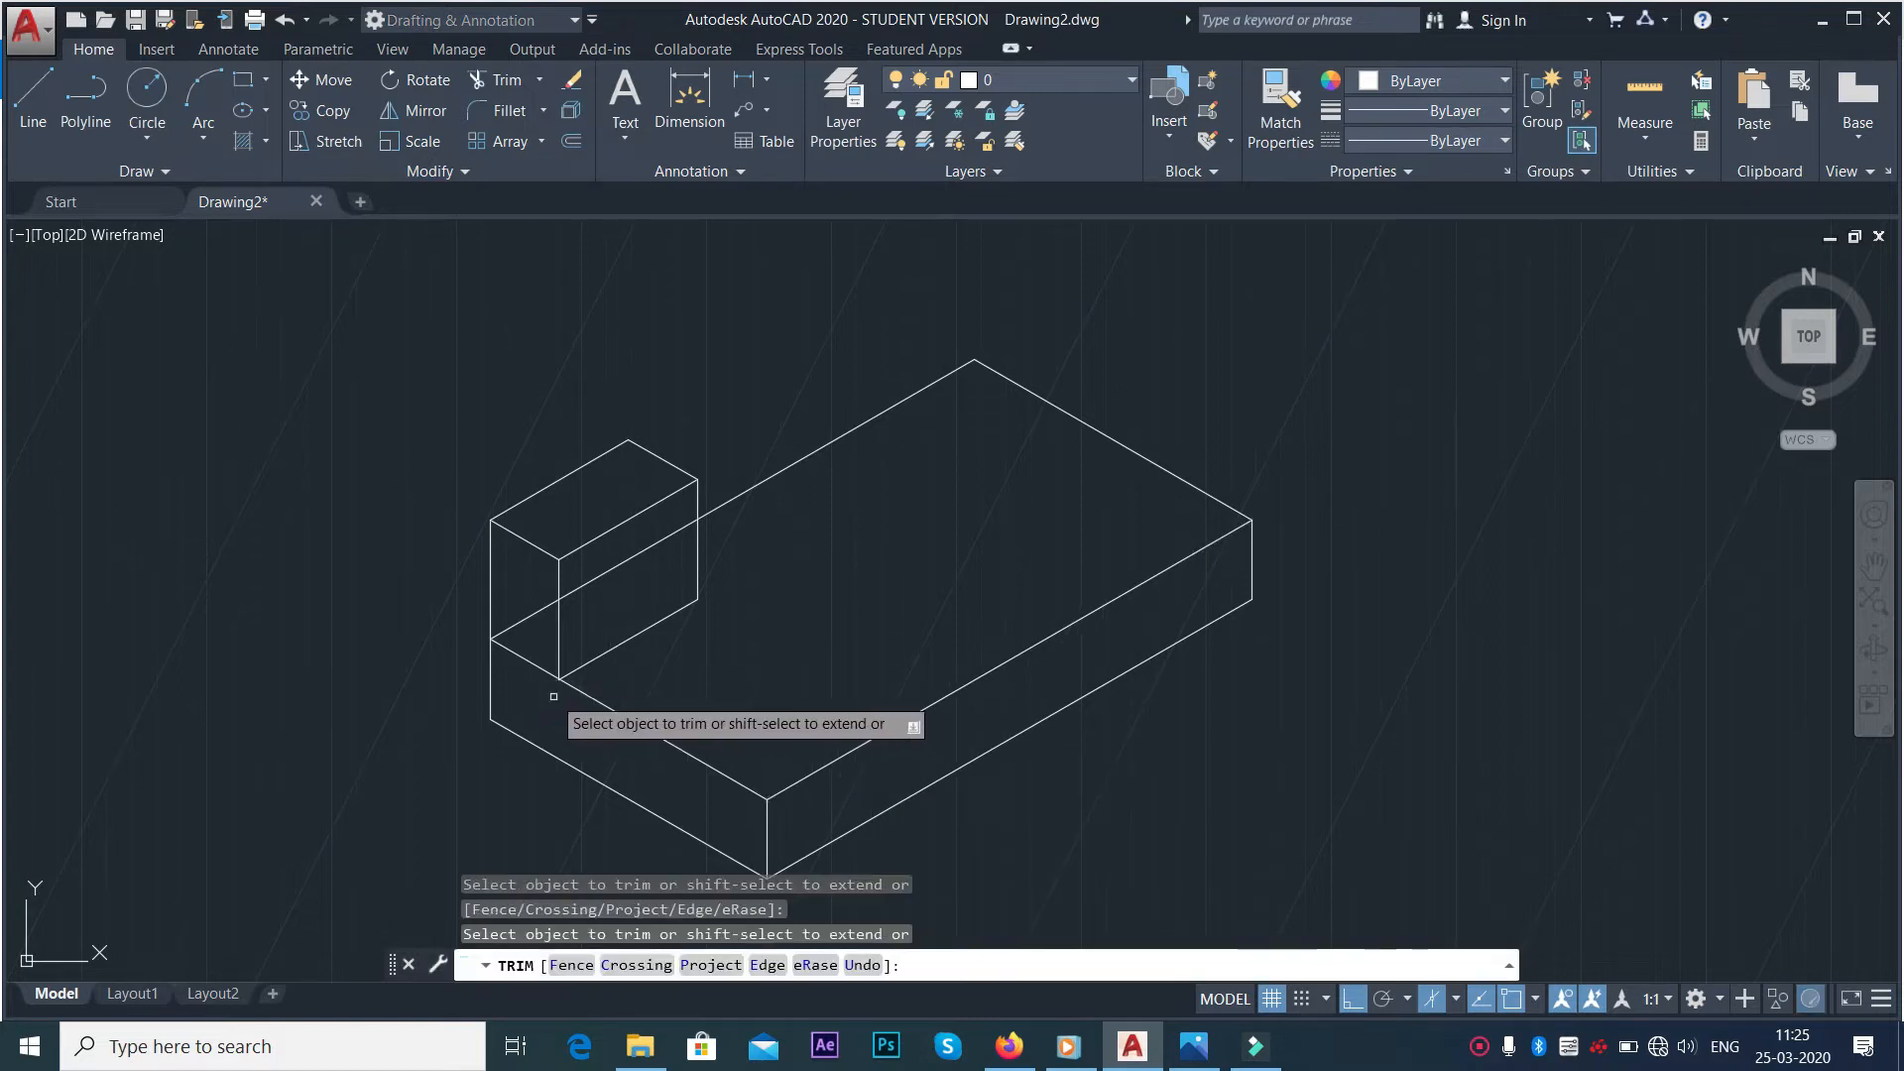
pyautogui.click(519, 622)
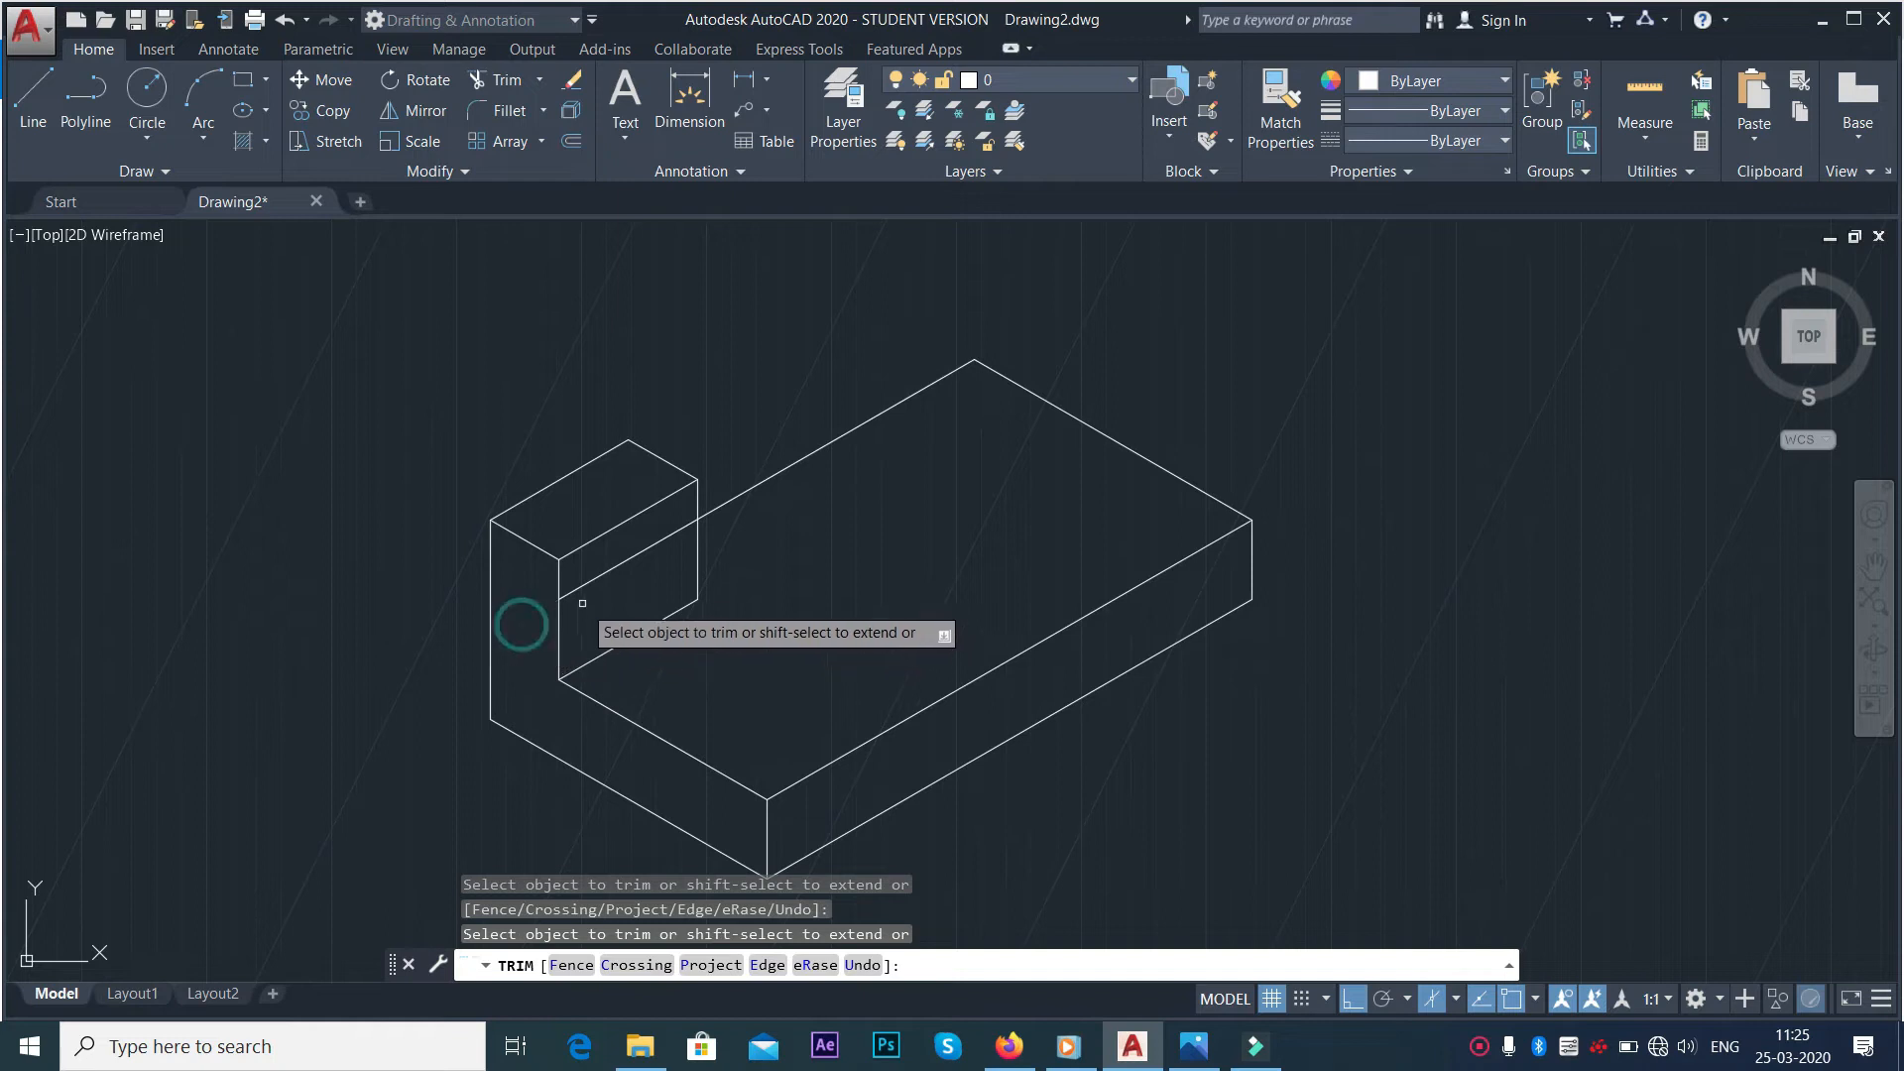
pyautogui.click(592, 580)
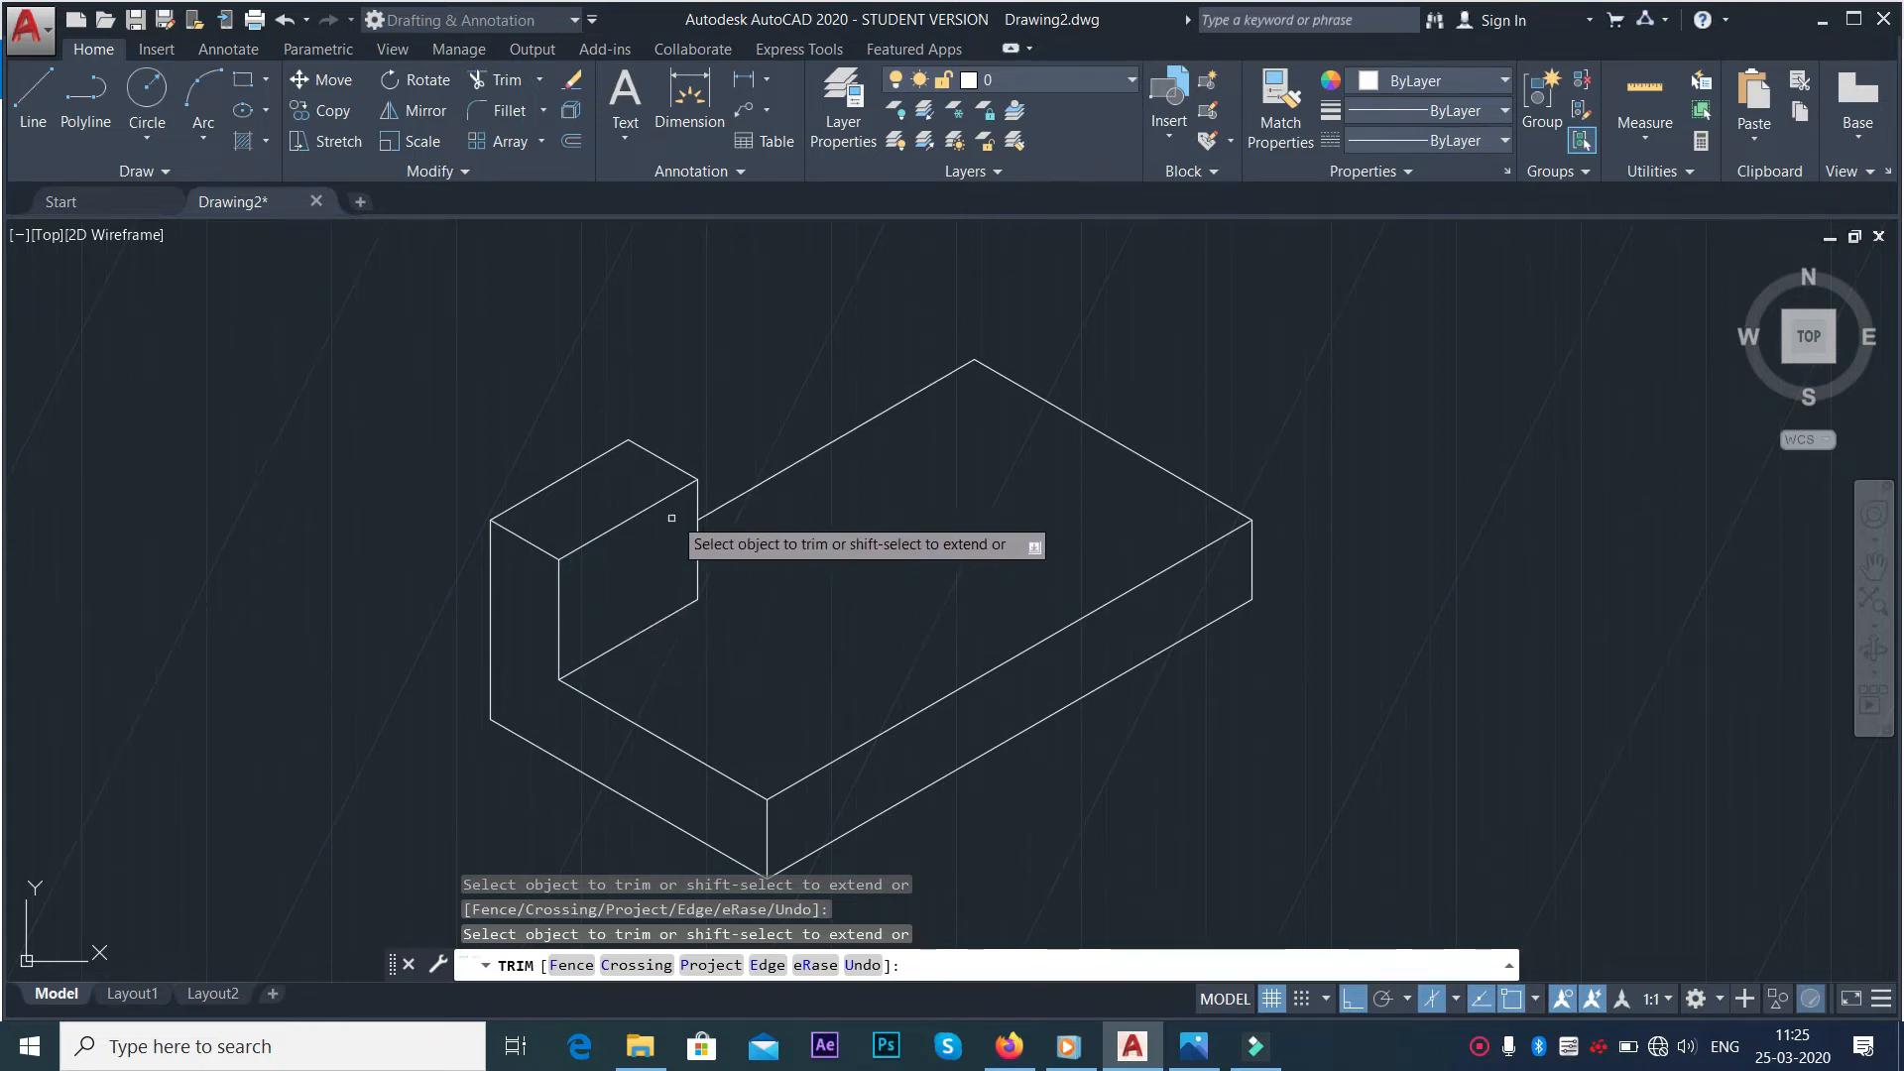
pyautogui.press('Escape')
# Draw the right upright's outer vertical edge 24 up from the base's right corner in Isoplane Right, checking the reference image
pyautogui.scroll(-2, 1028, 574)
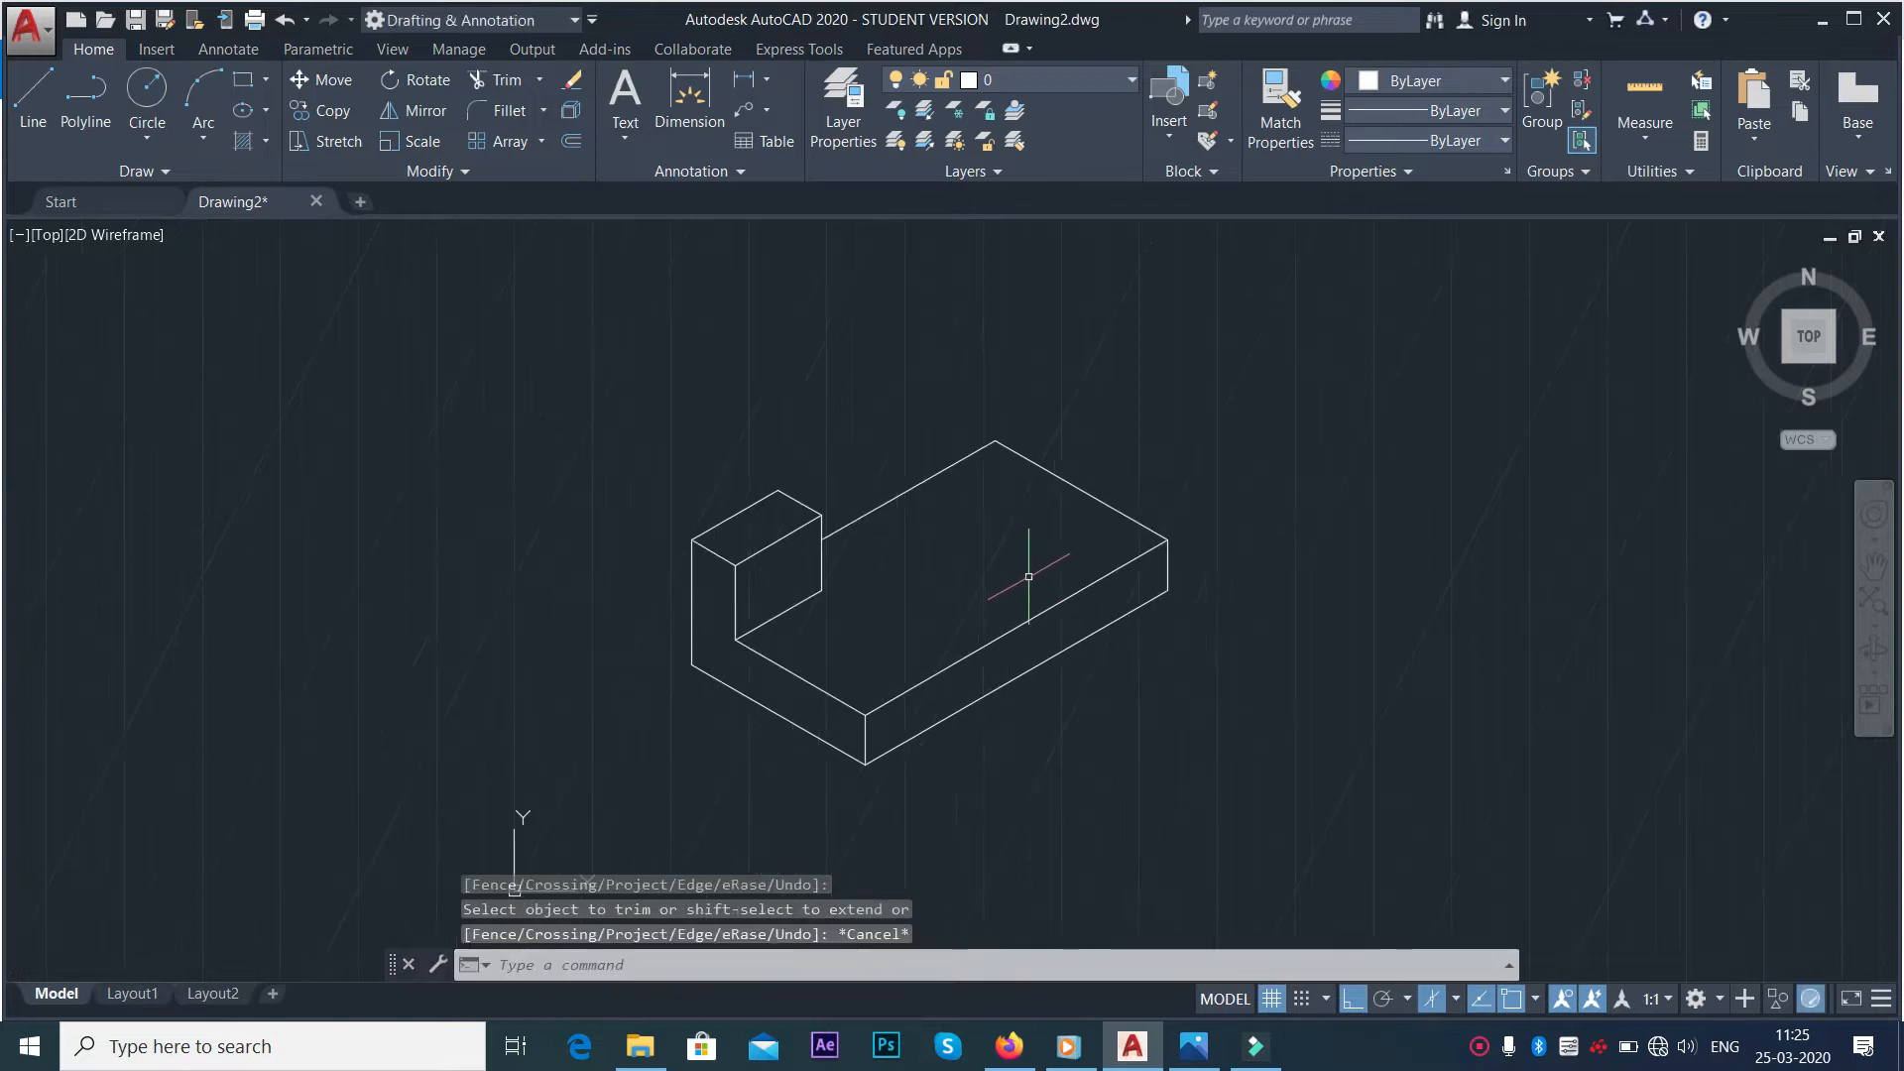
pyautogui.scroll(2, 1264, 592)
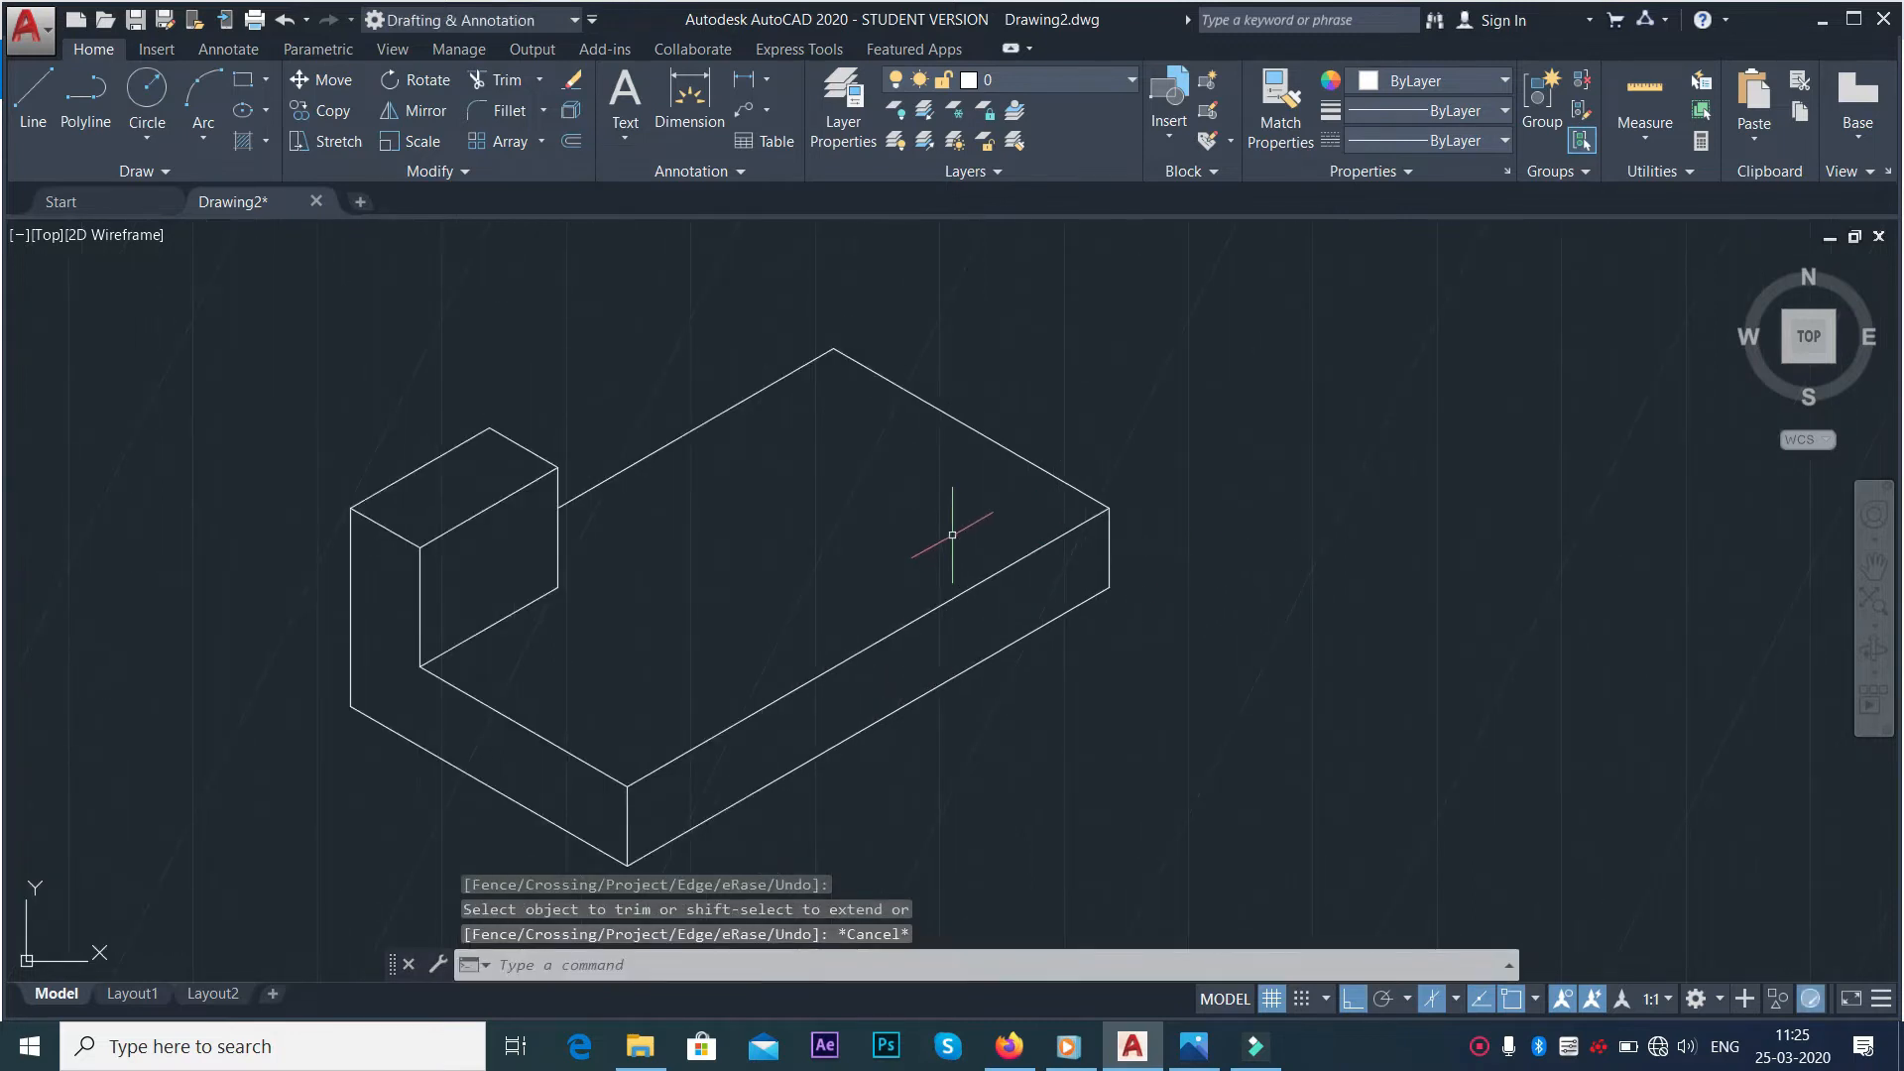
pyautogui.hotkey('alt', 'Tab')
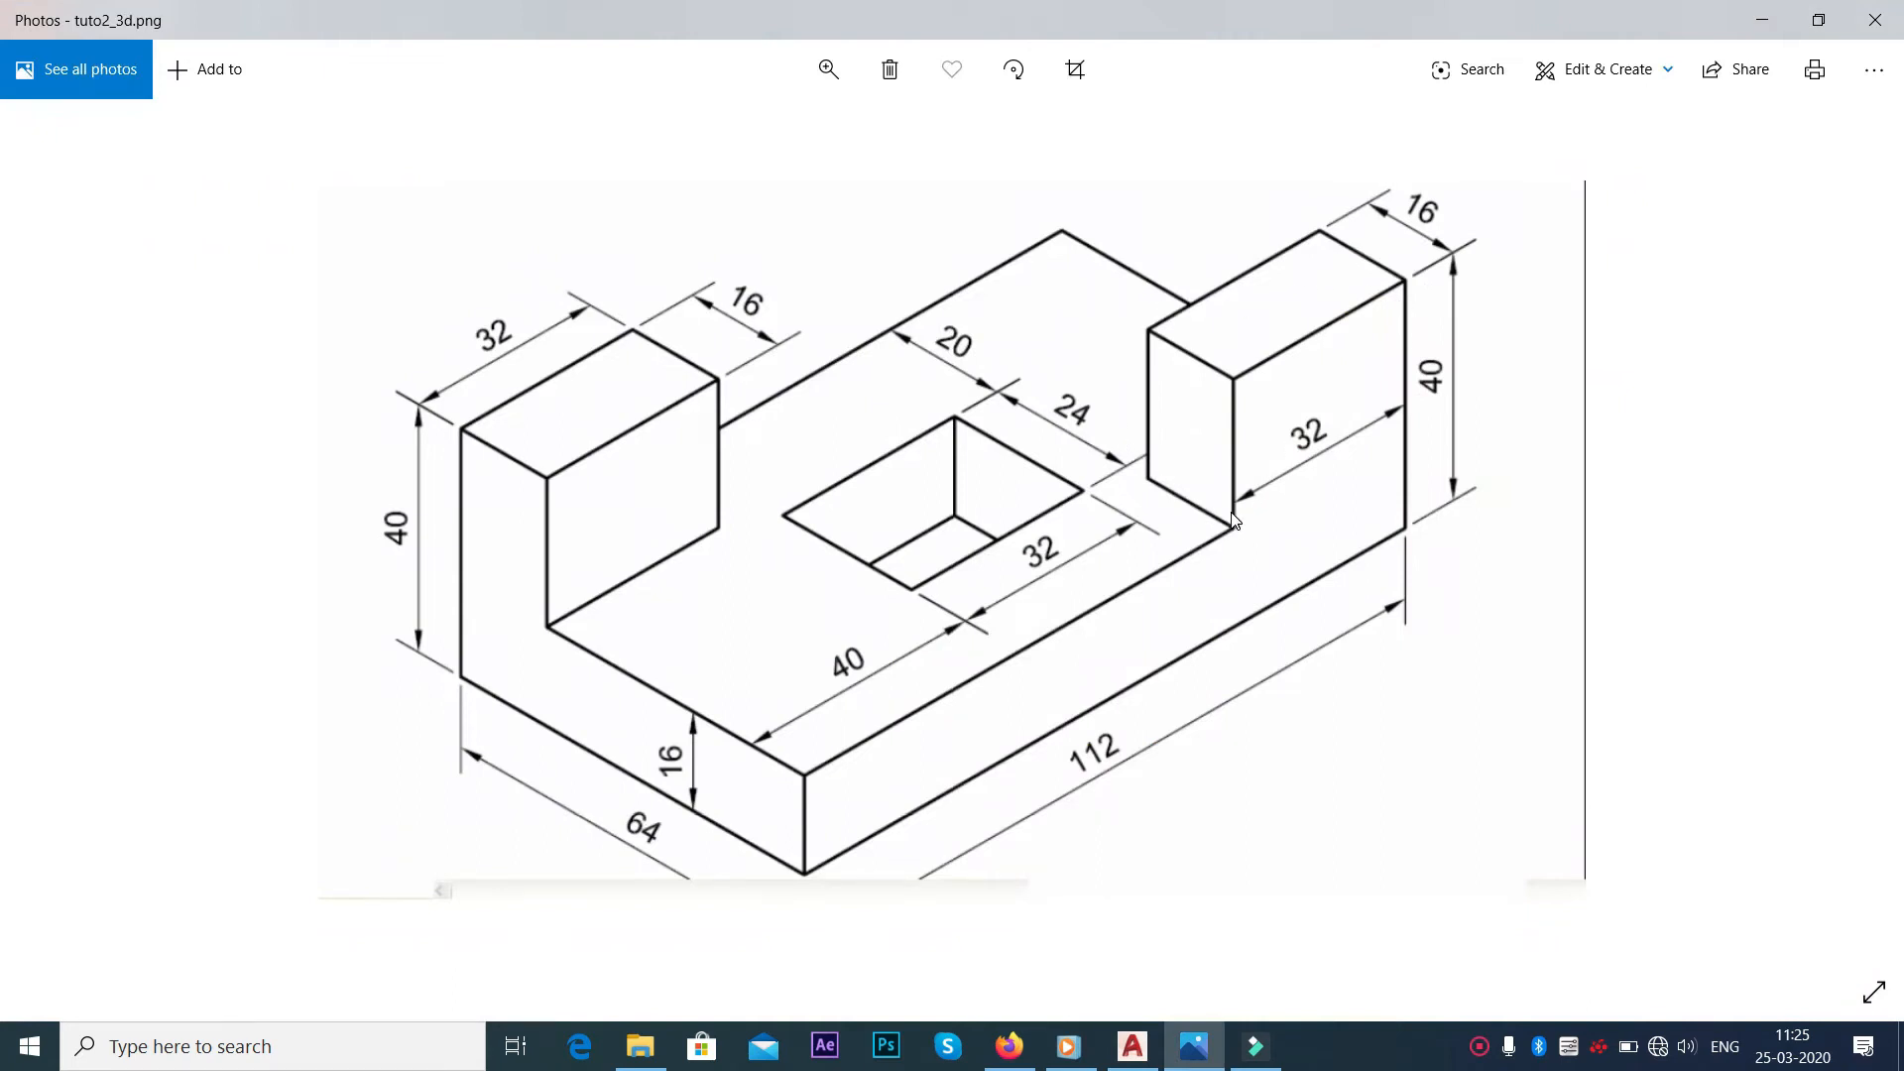
pyautogui.hotkey('alt', 'Tab')
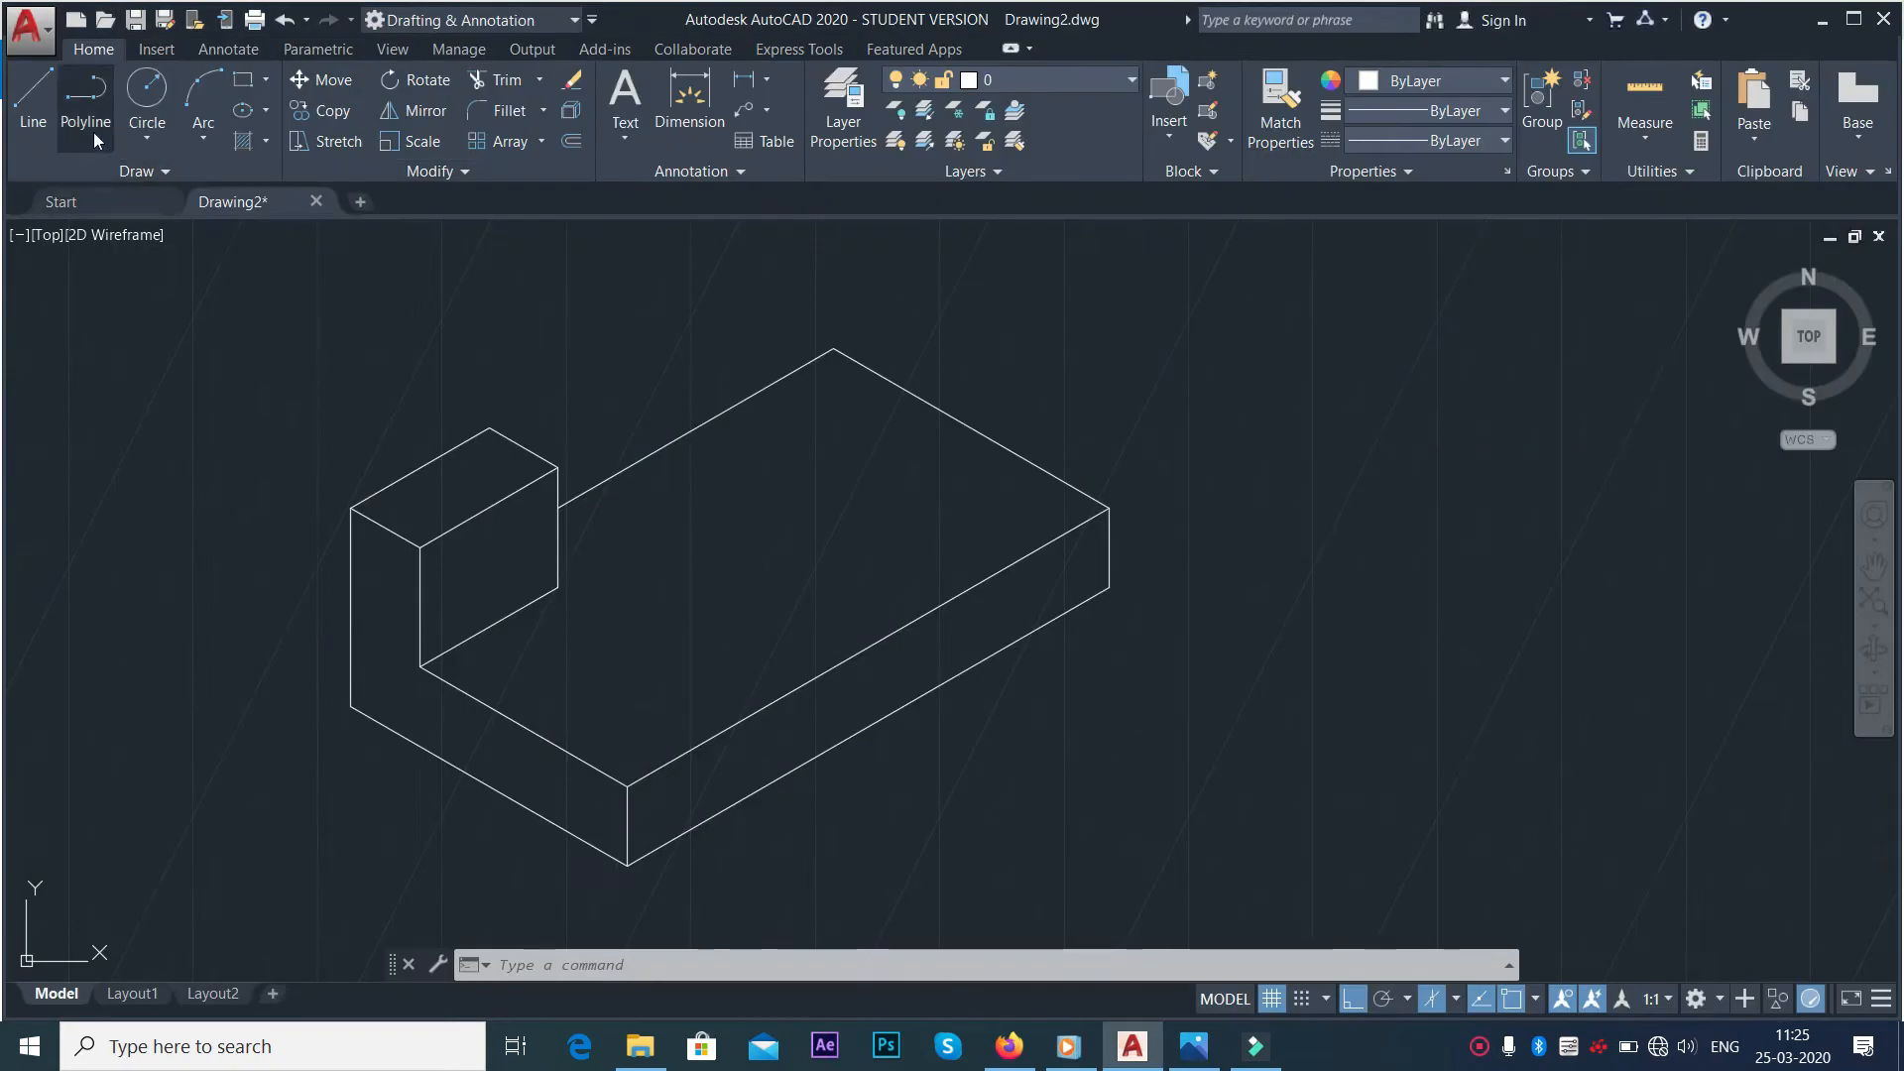
pyautogui.click(46, 111)
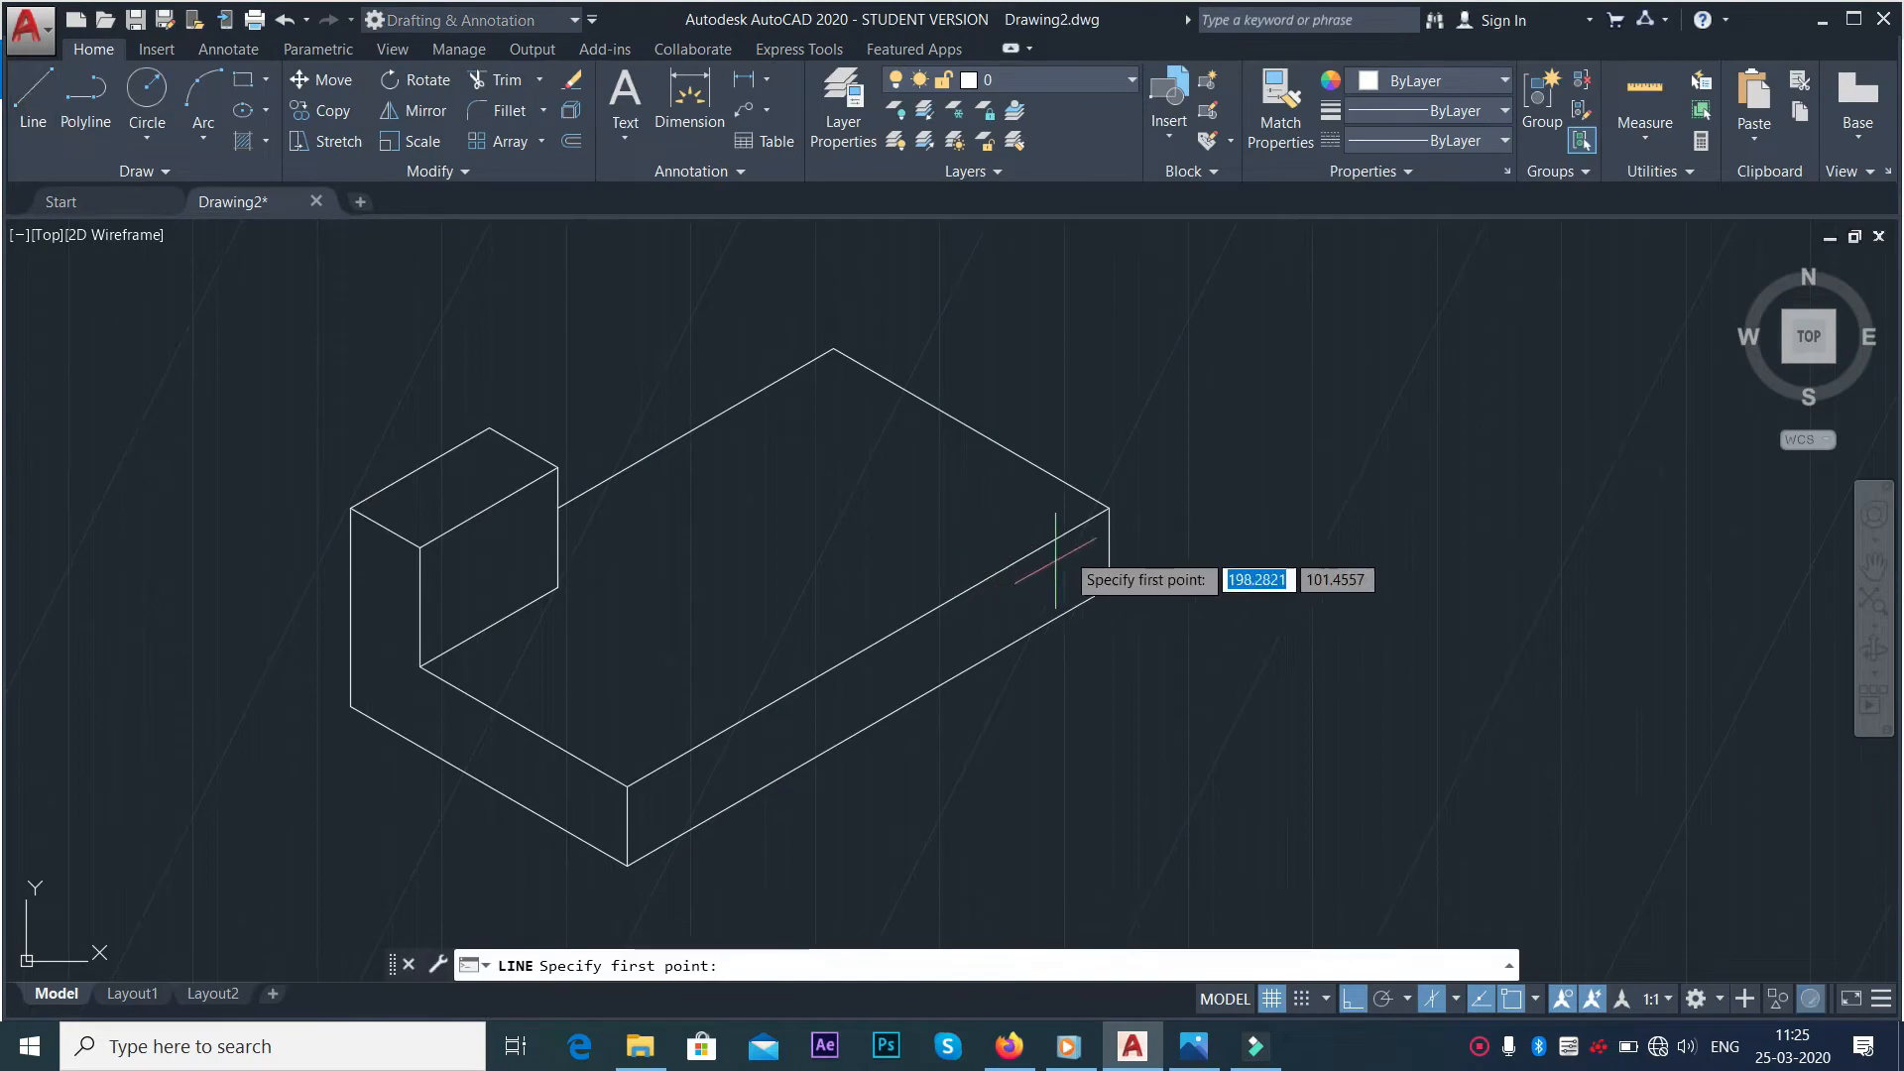
pyautogui.click(1108, 508)
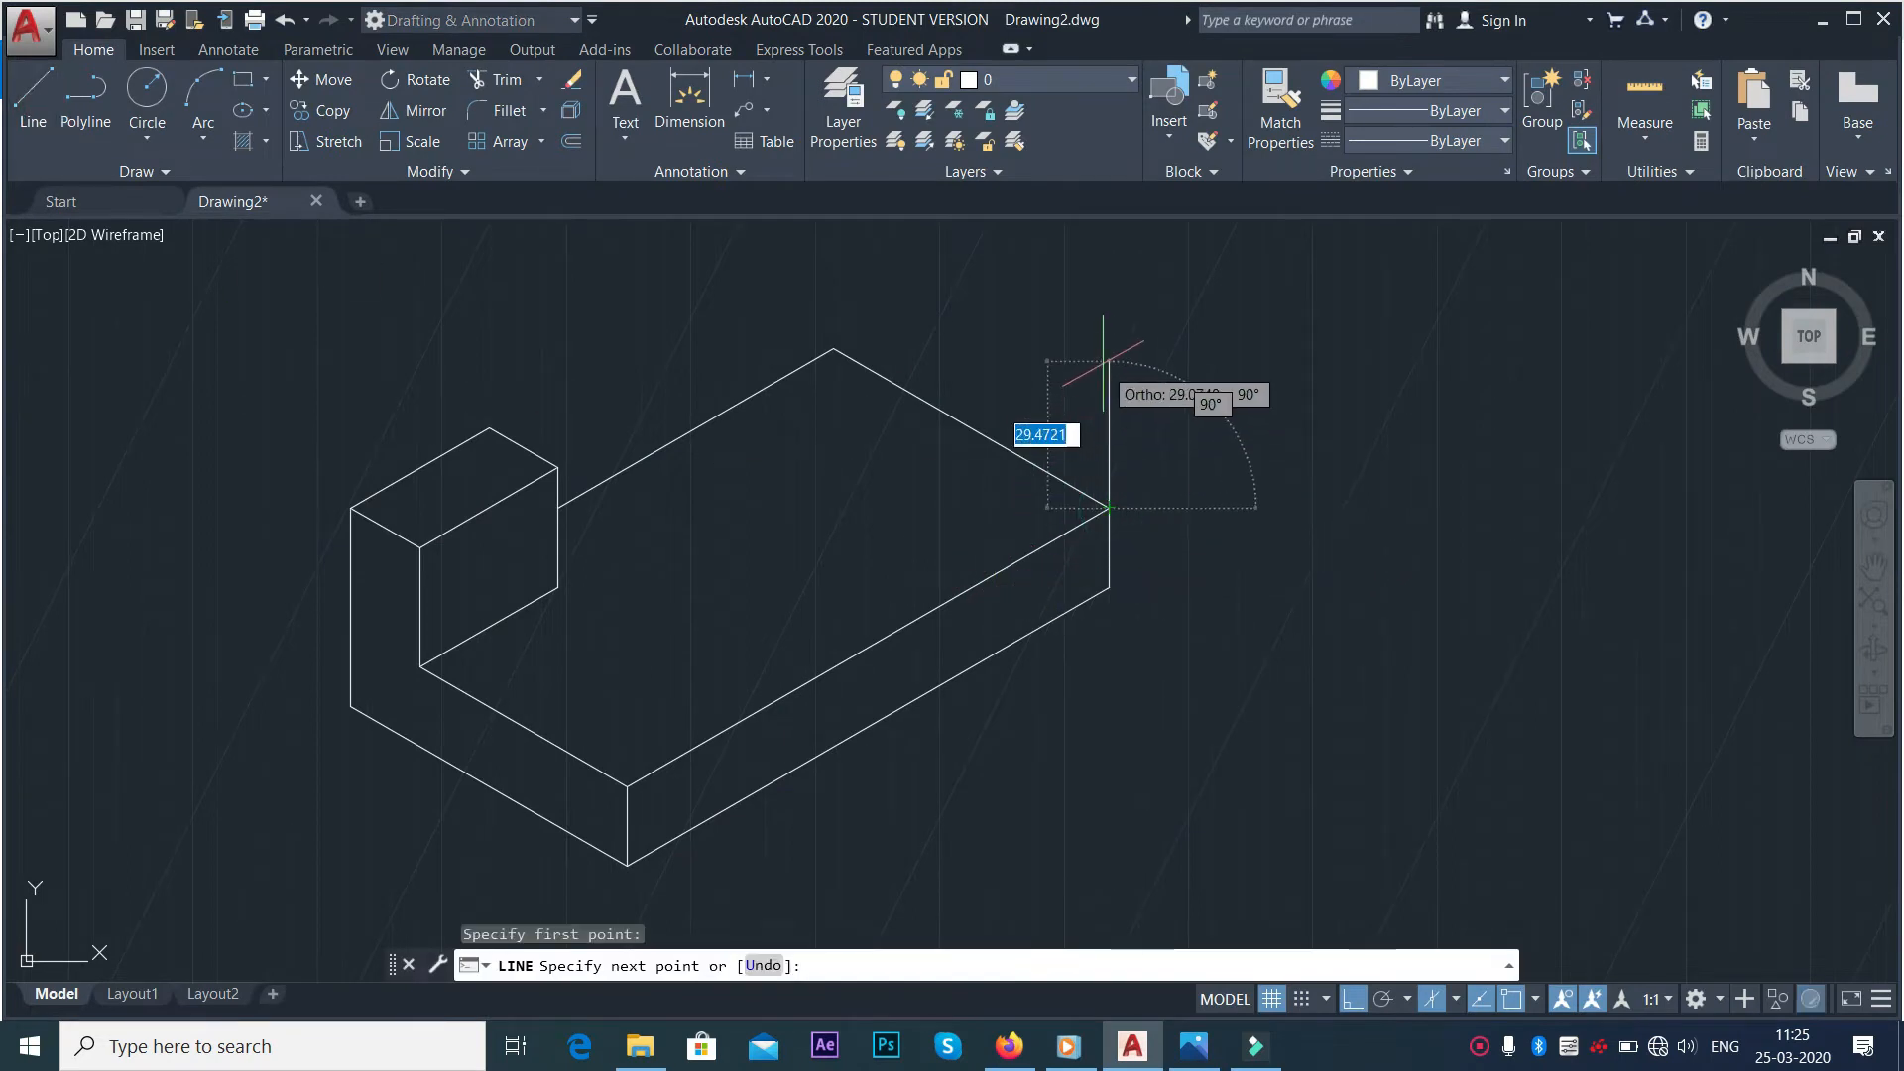
pyautogui.hotkey('alt', 'Tab')
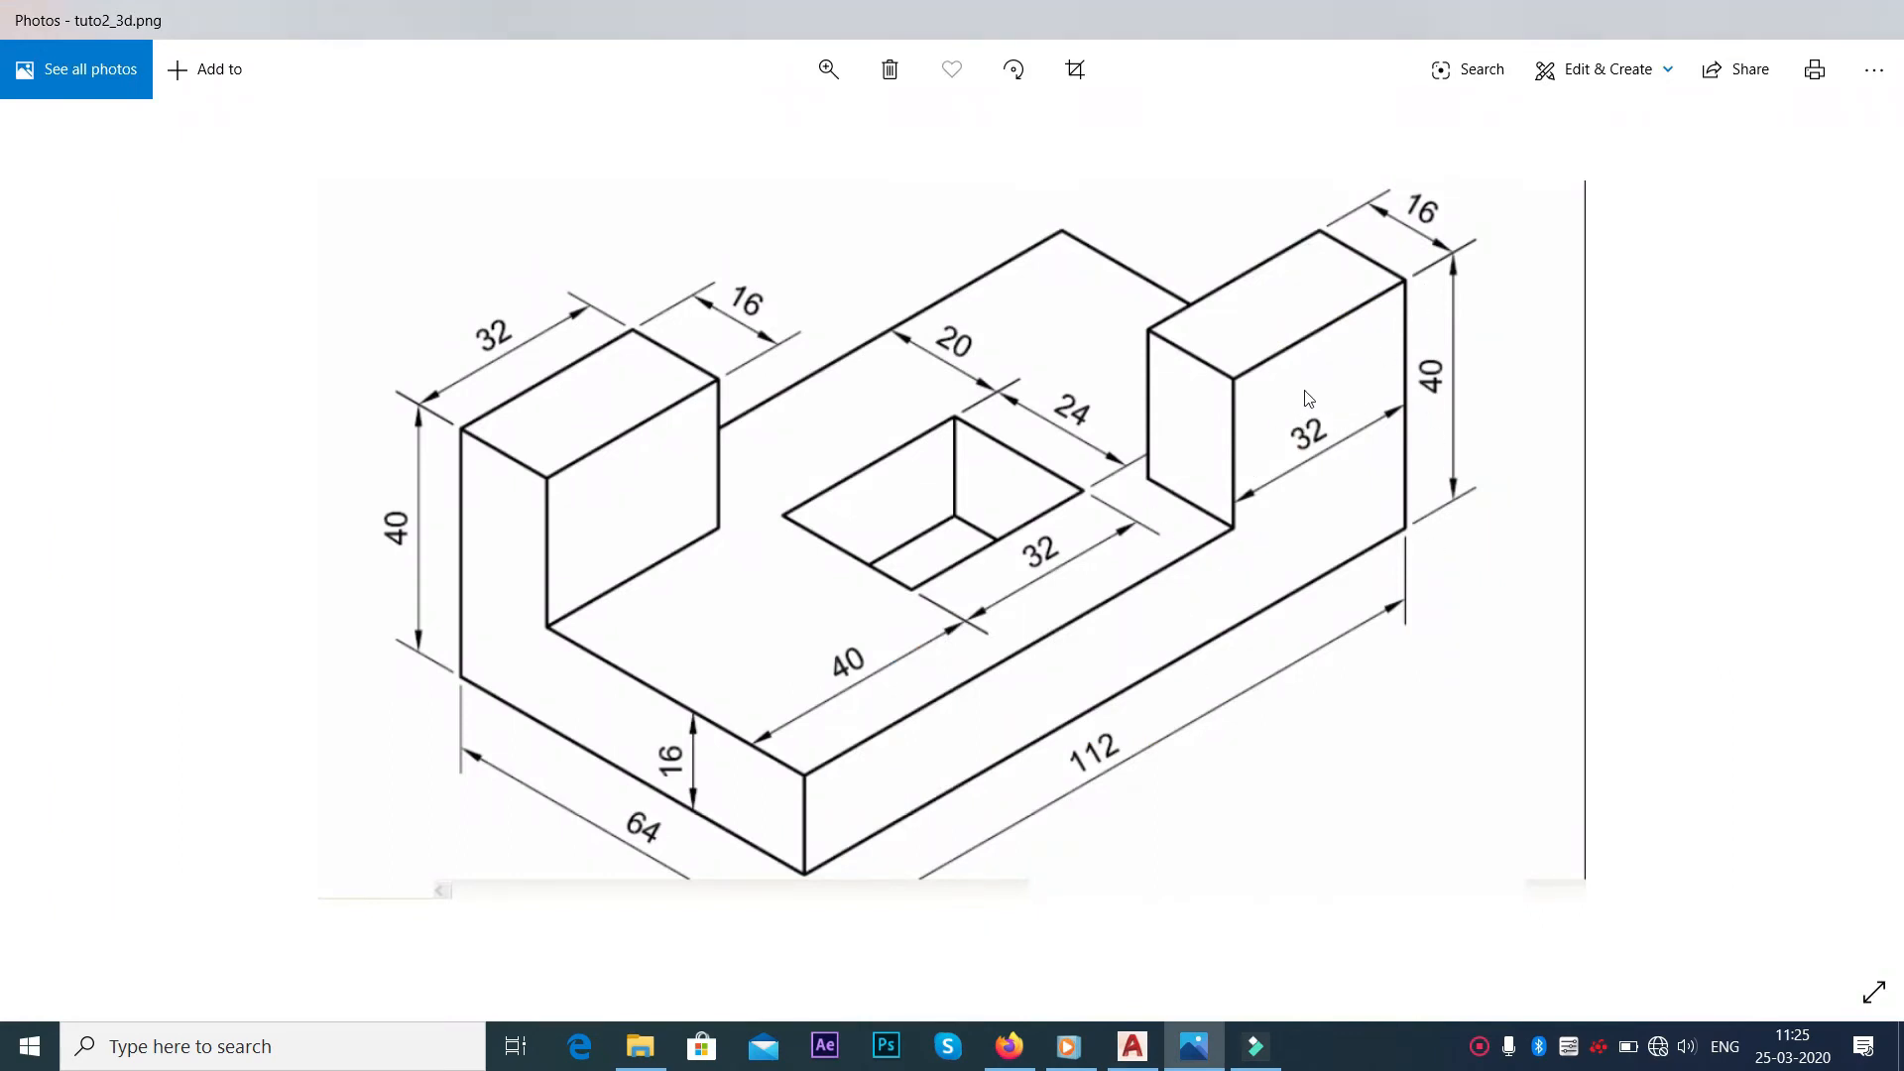
pyautogui.hotkey('alt', 'Tab')
pyautogui.write('24')
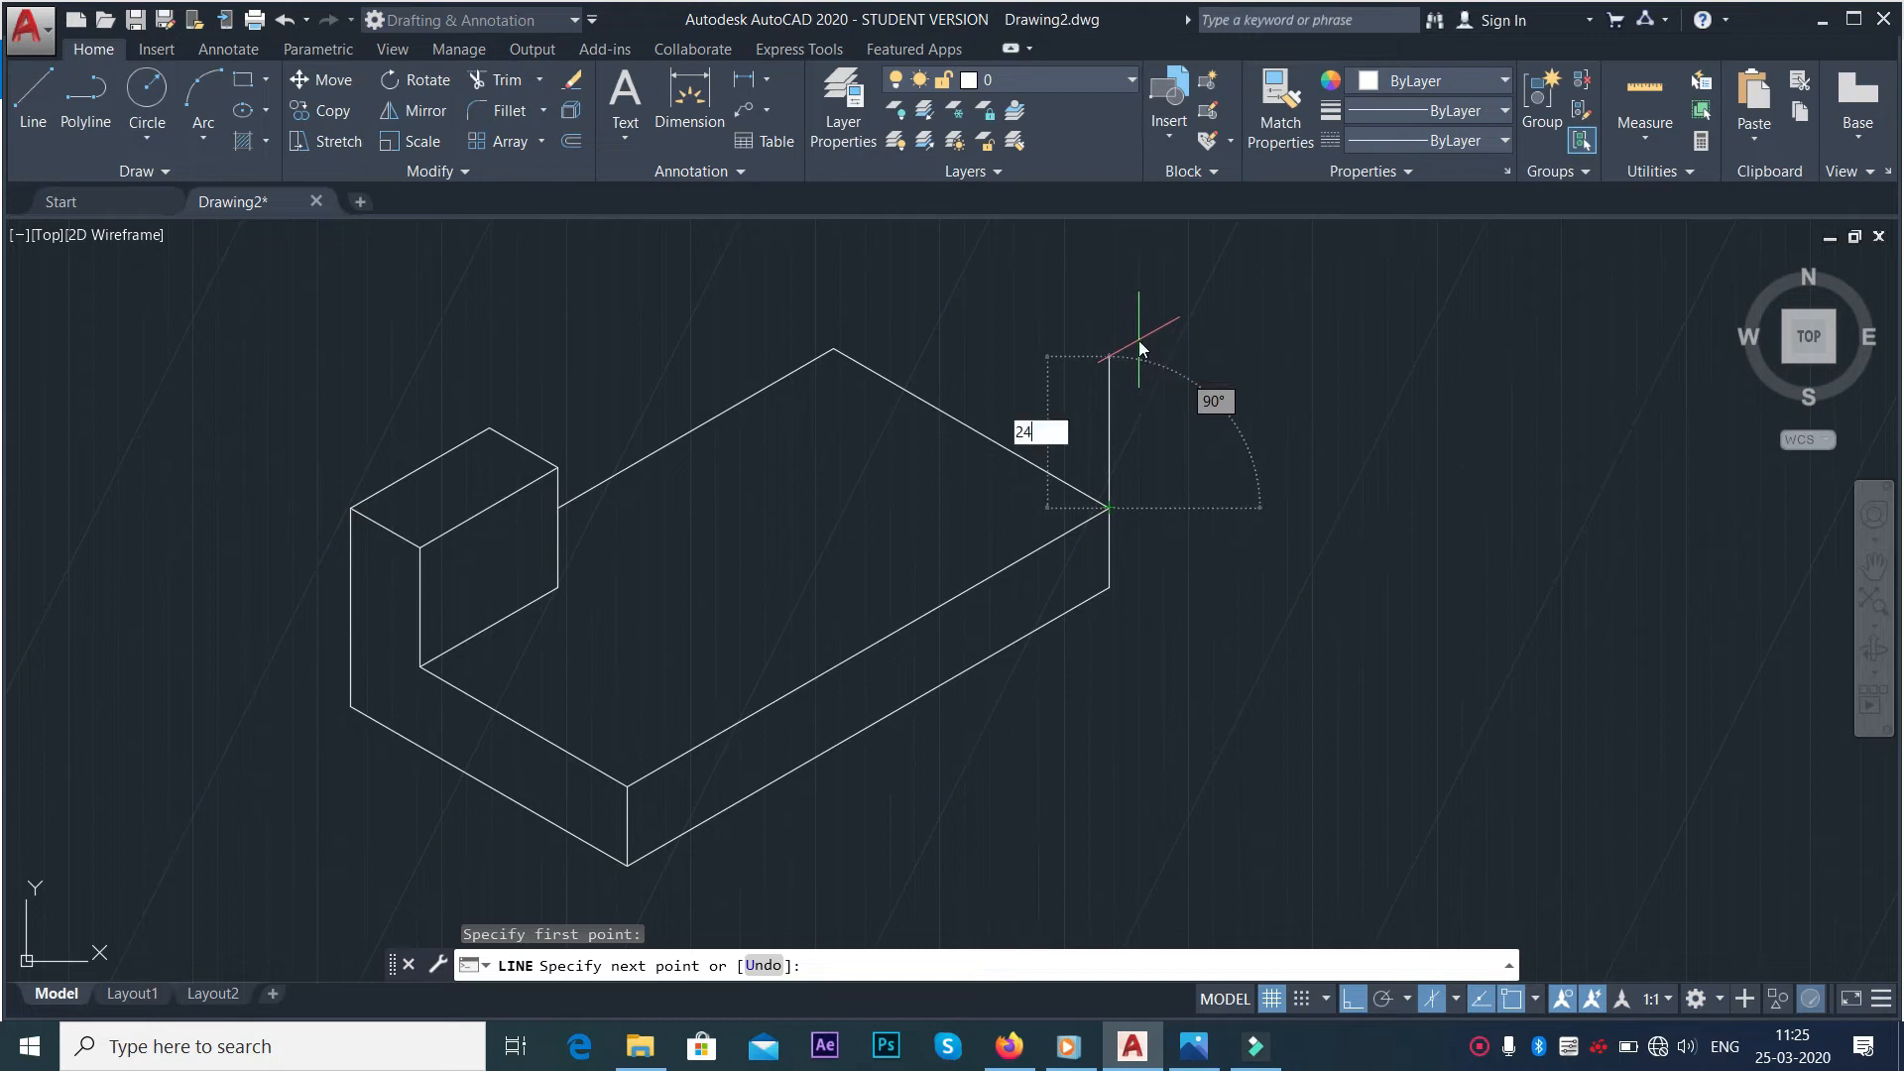
pyautogui.press('Return')
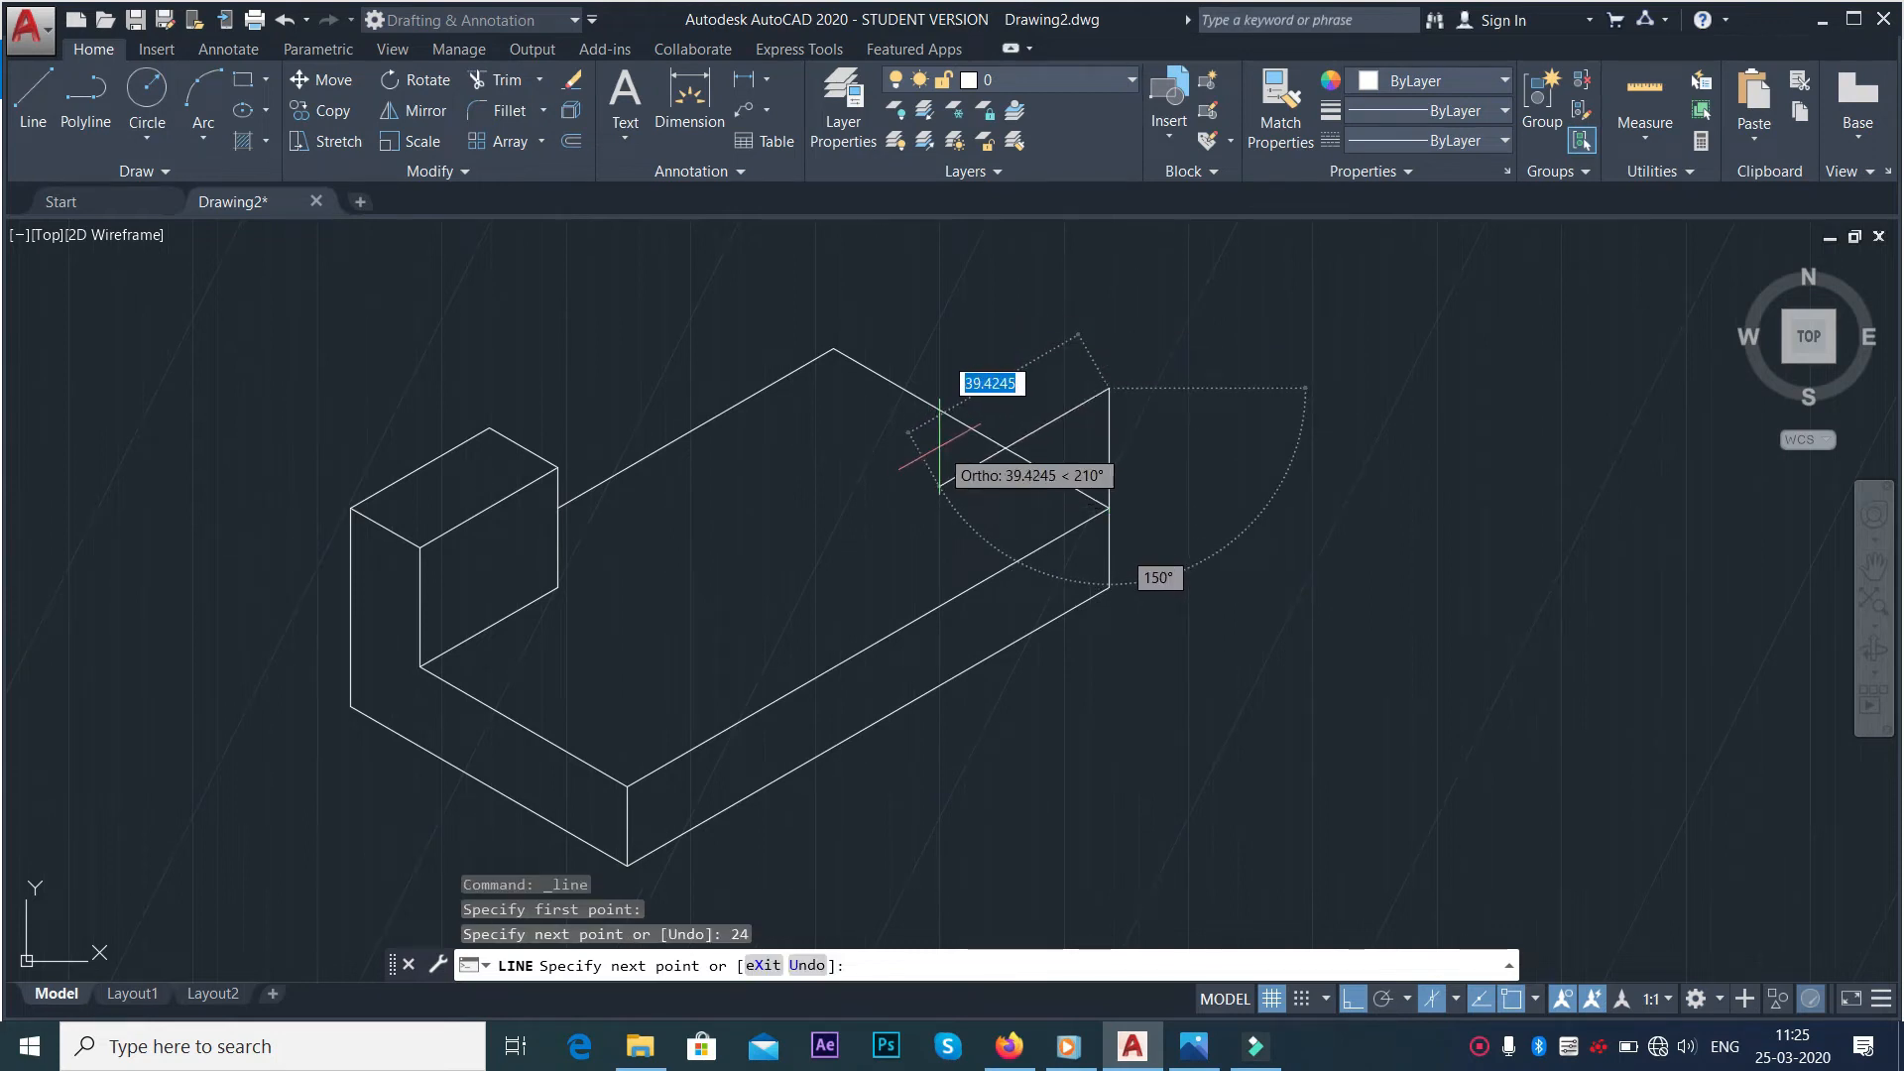
# Continue the right upright's side face with a 32 top edge parallel to the long side and a 24 edge down to the base
pyautogui.hotkey('alt', 'Tab')
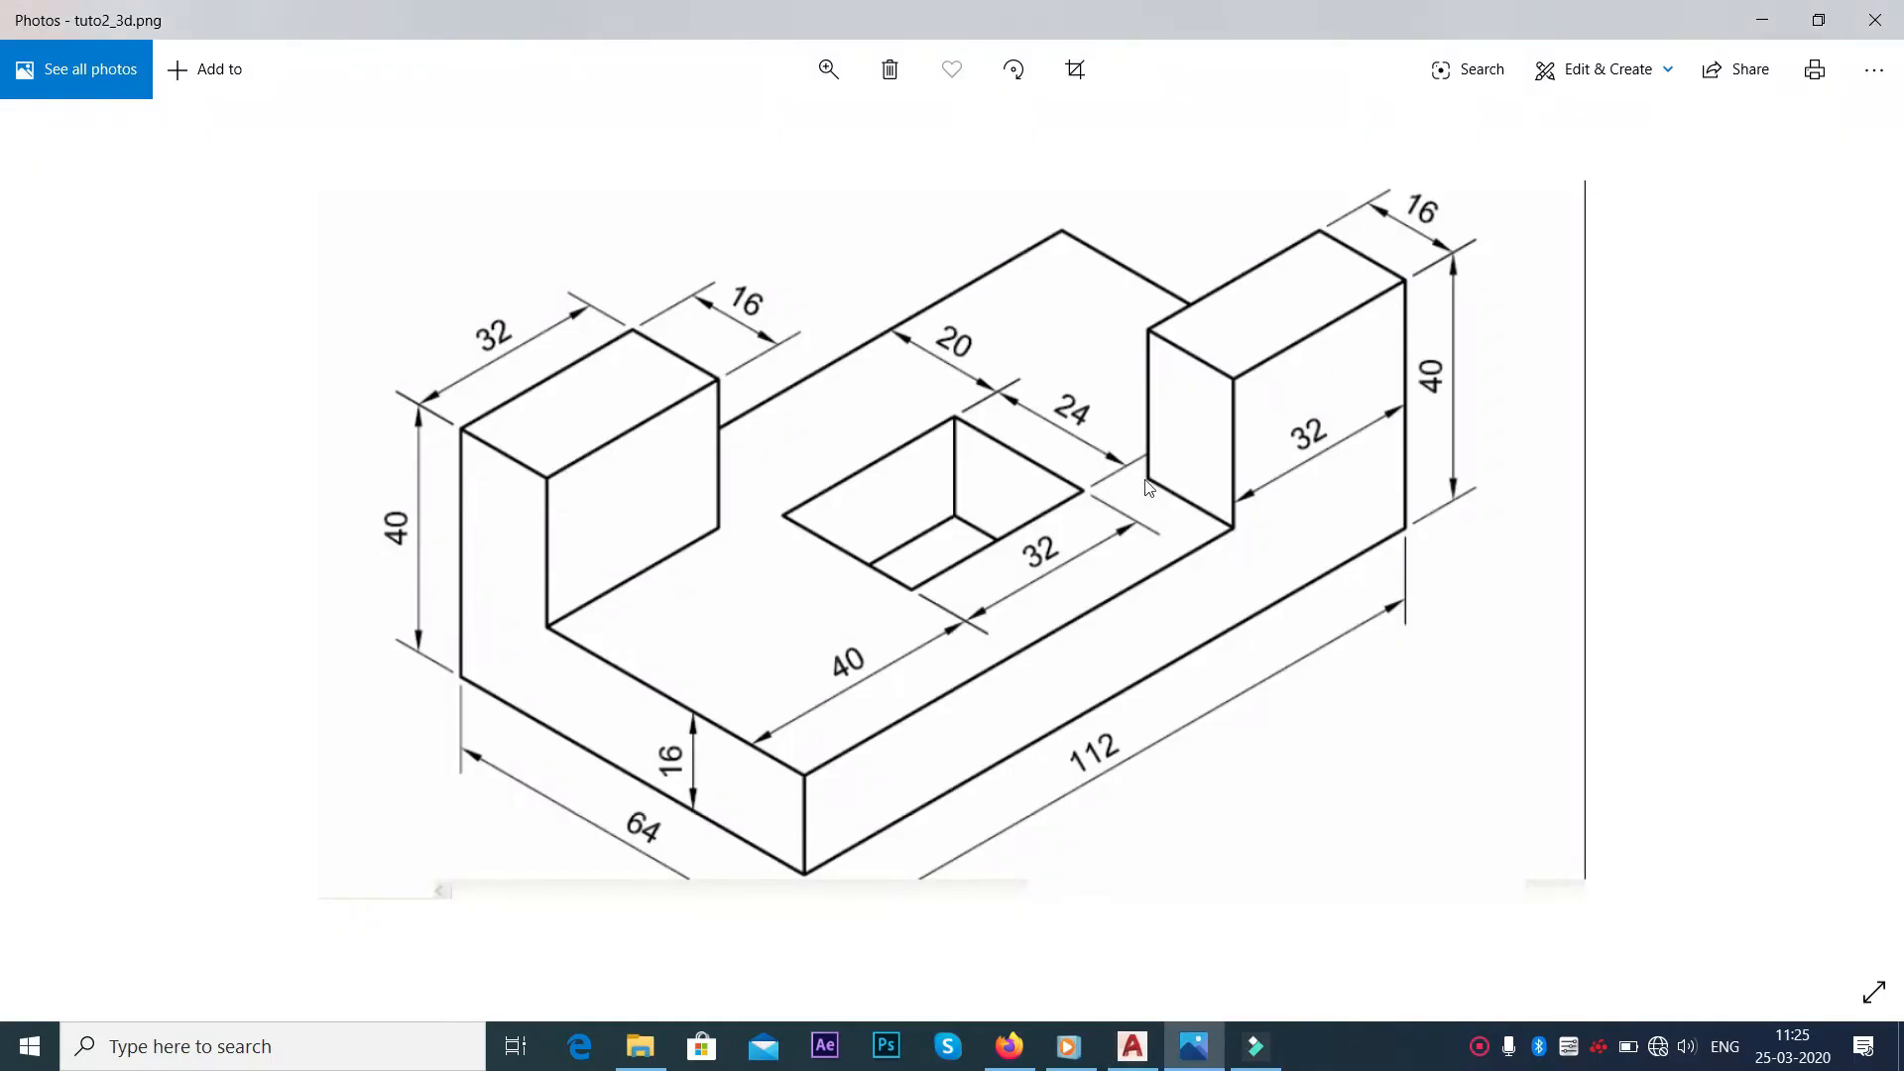
pyautogui.hotkey('alt', 'Tab')
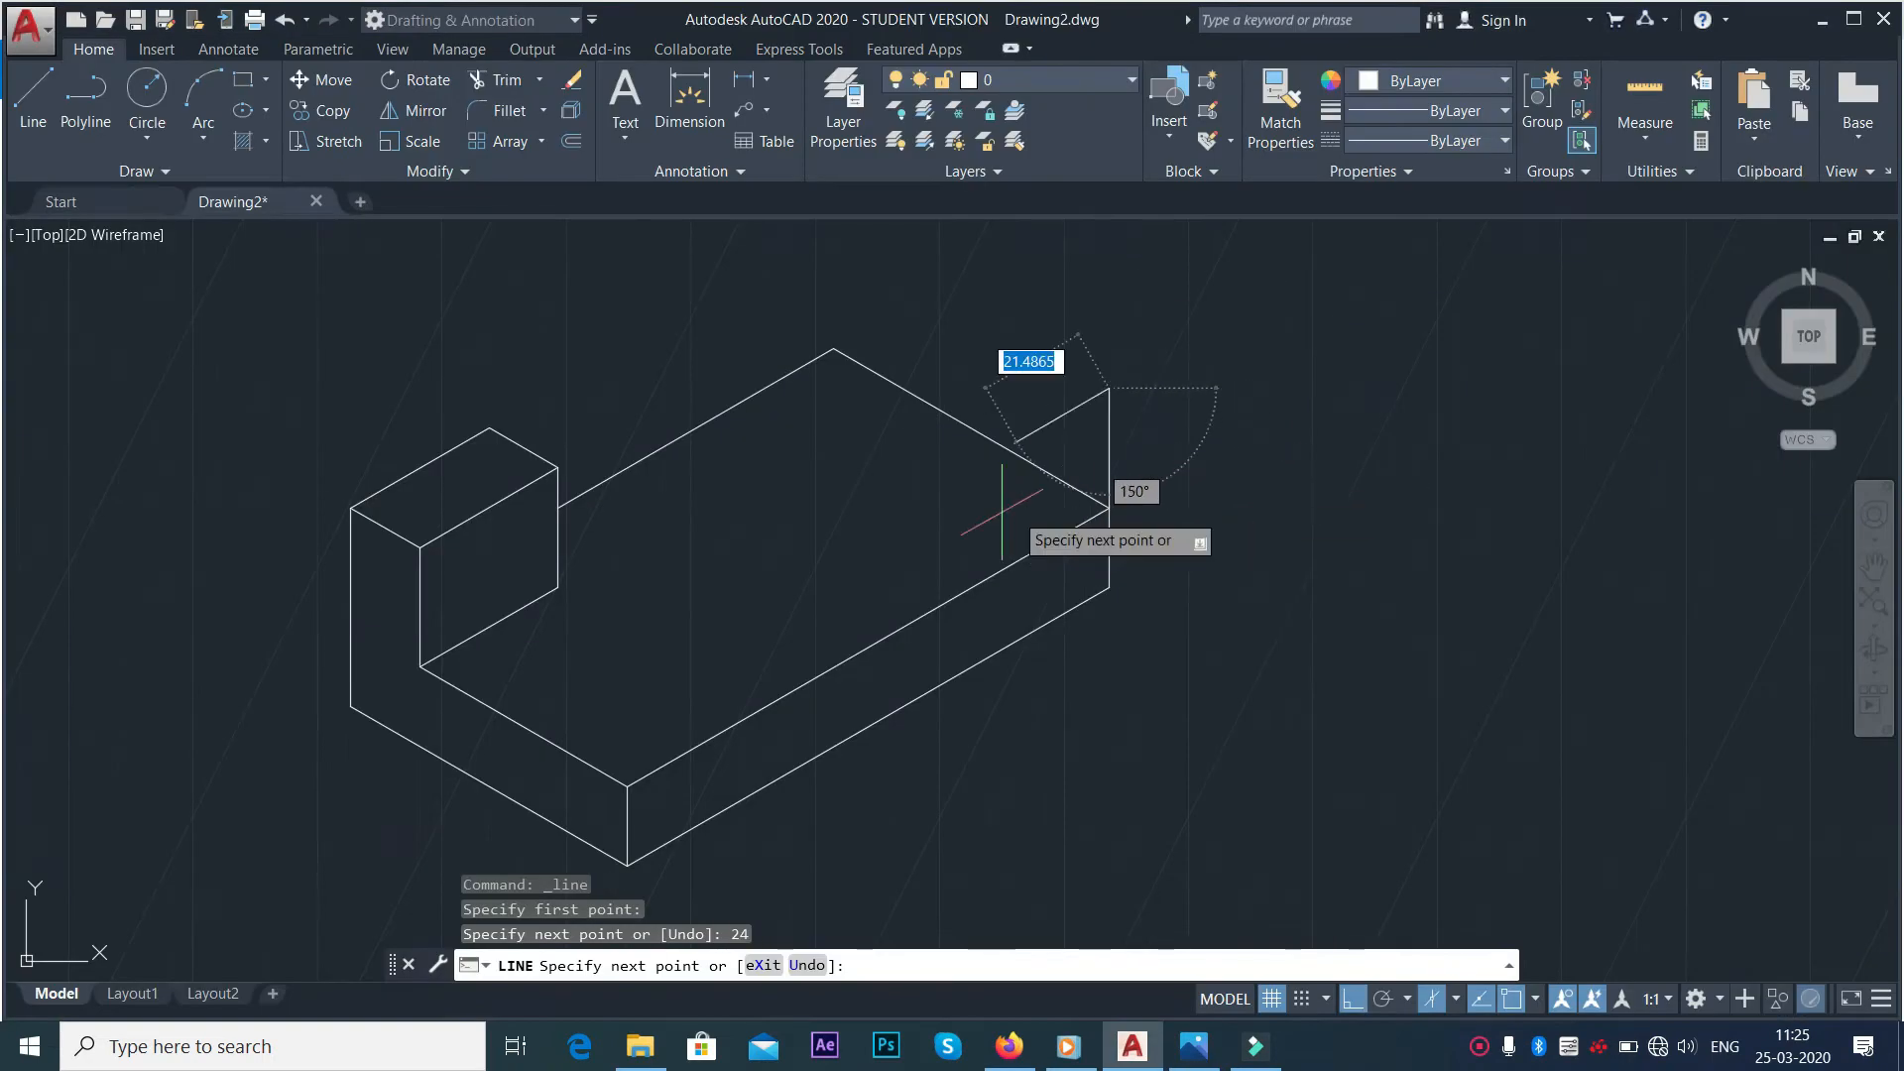
pyautogui.write('32')
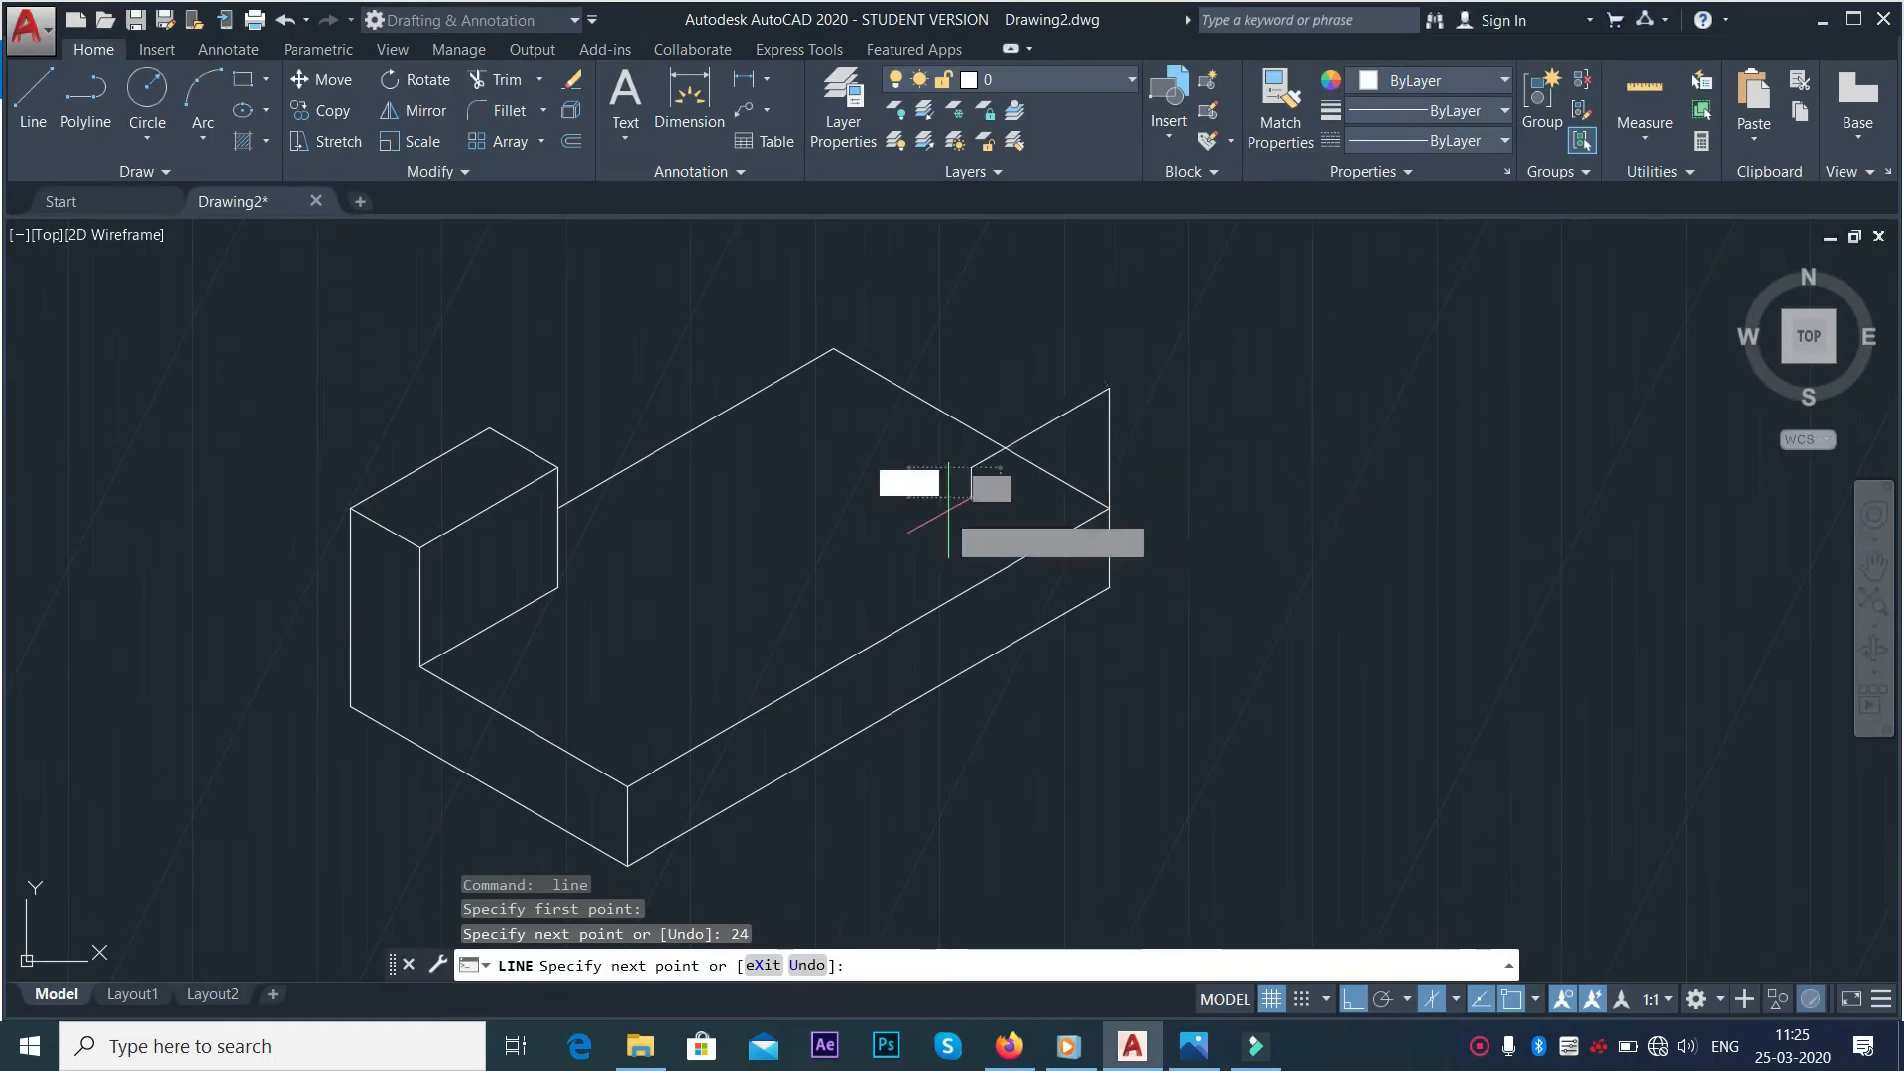
pyautogui.press('Return')
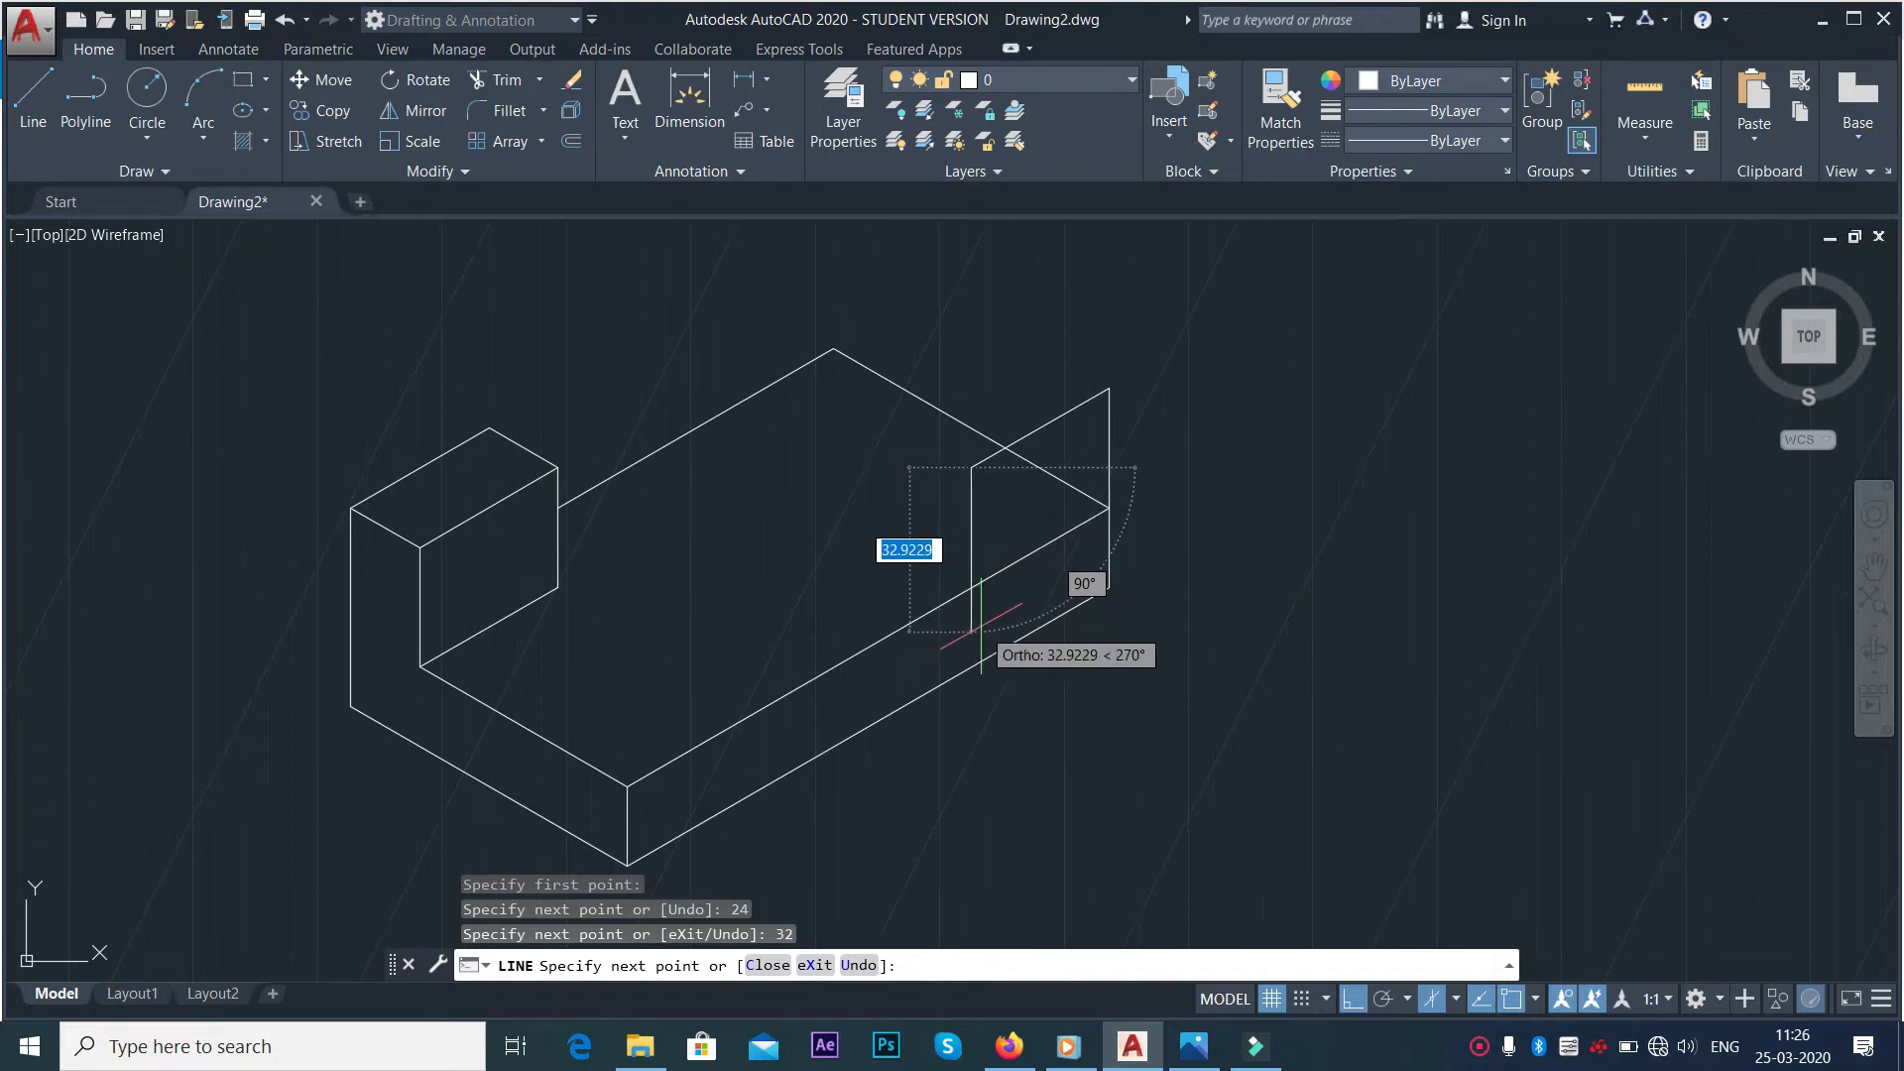
pyautogui.write('24')
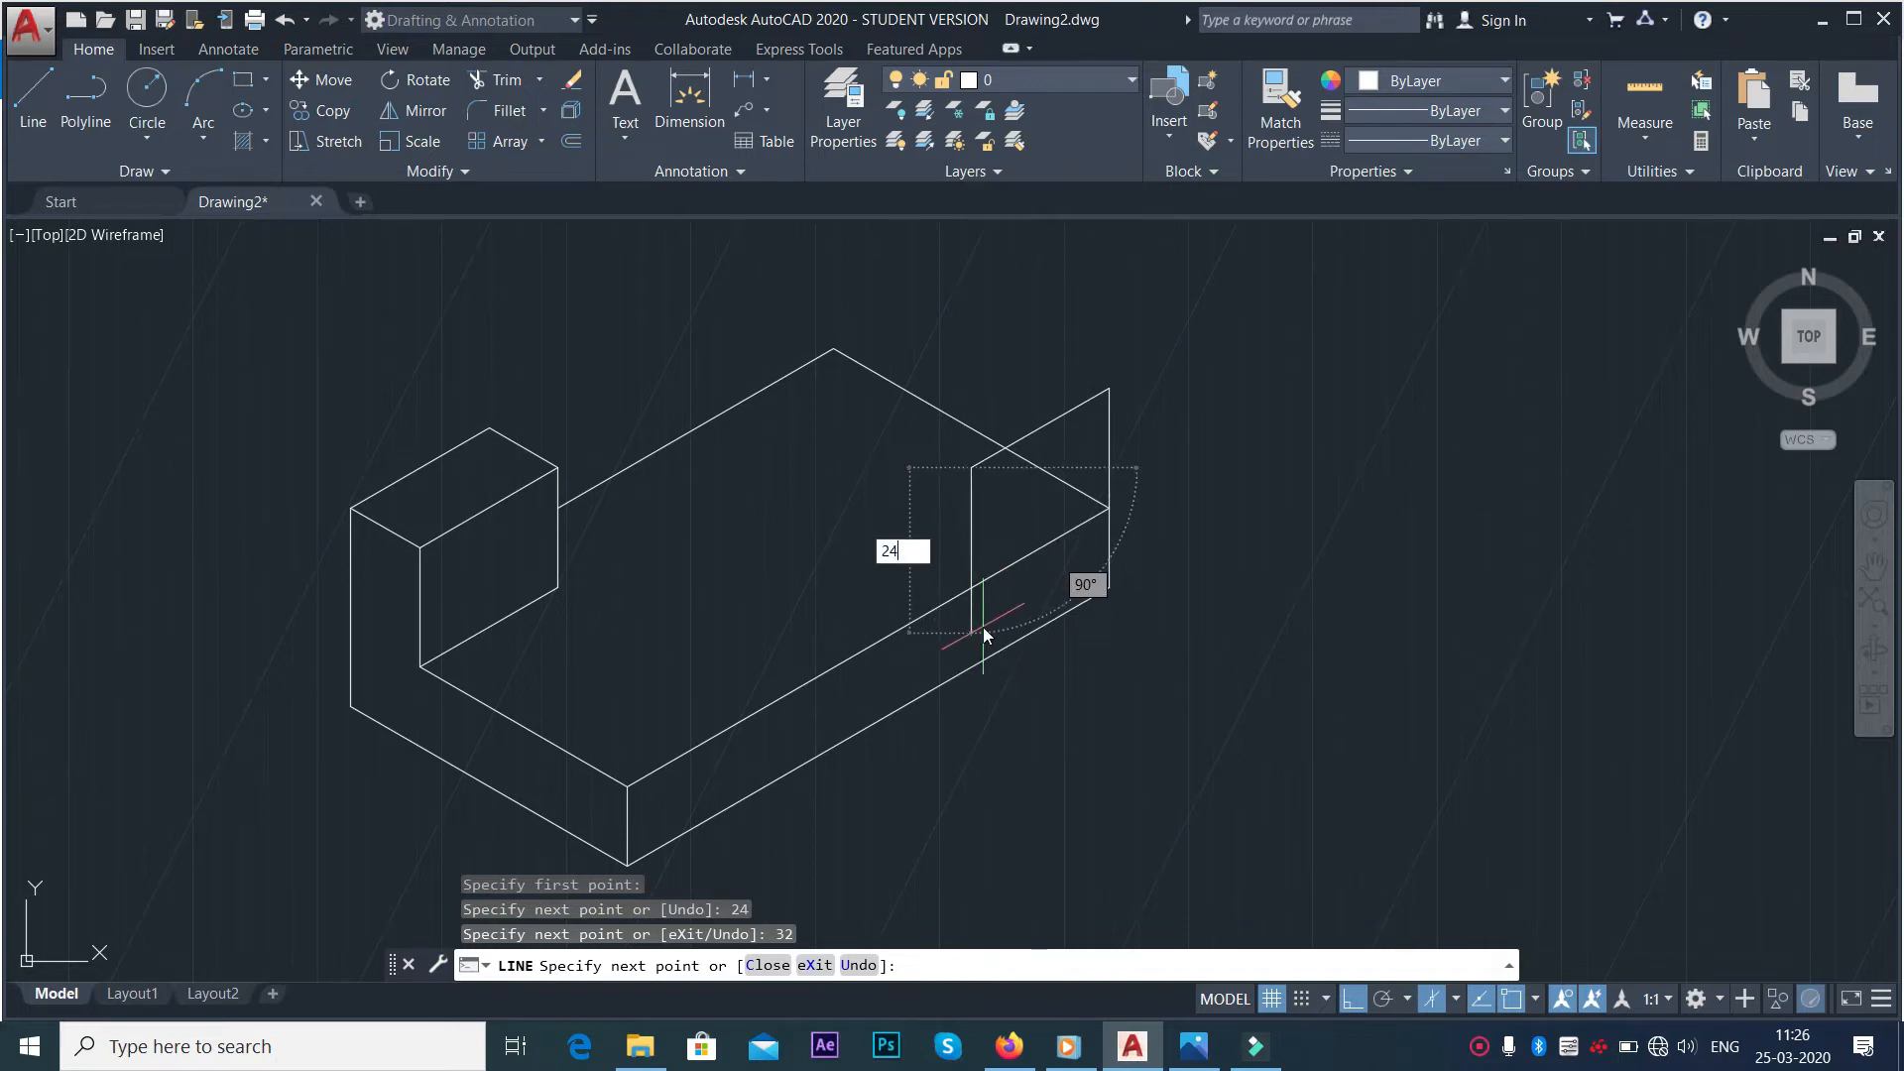
pyautogui.press('Return')
pyautogui.rightClick(1290, 488)
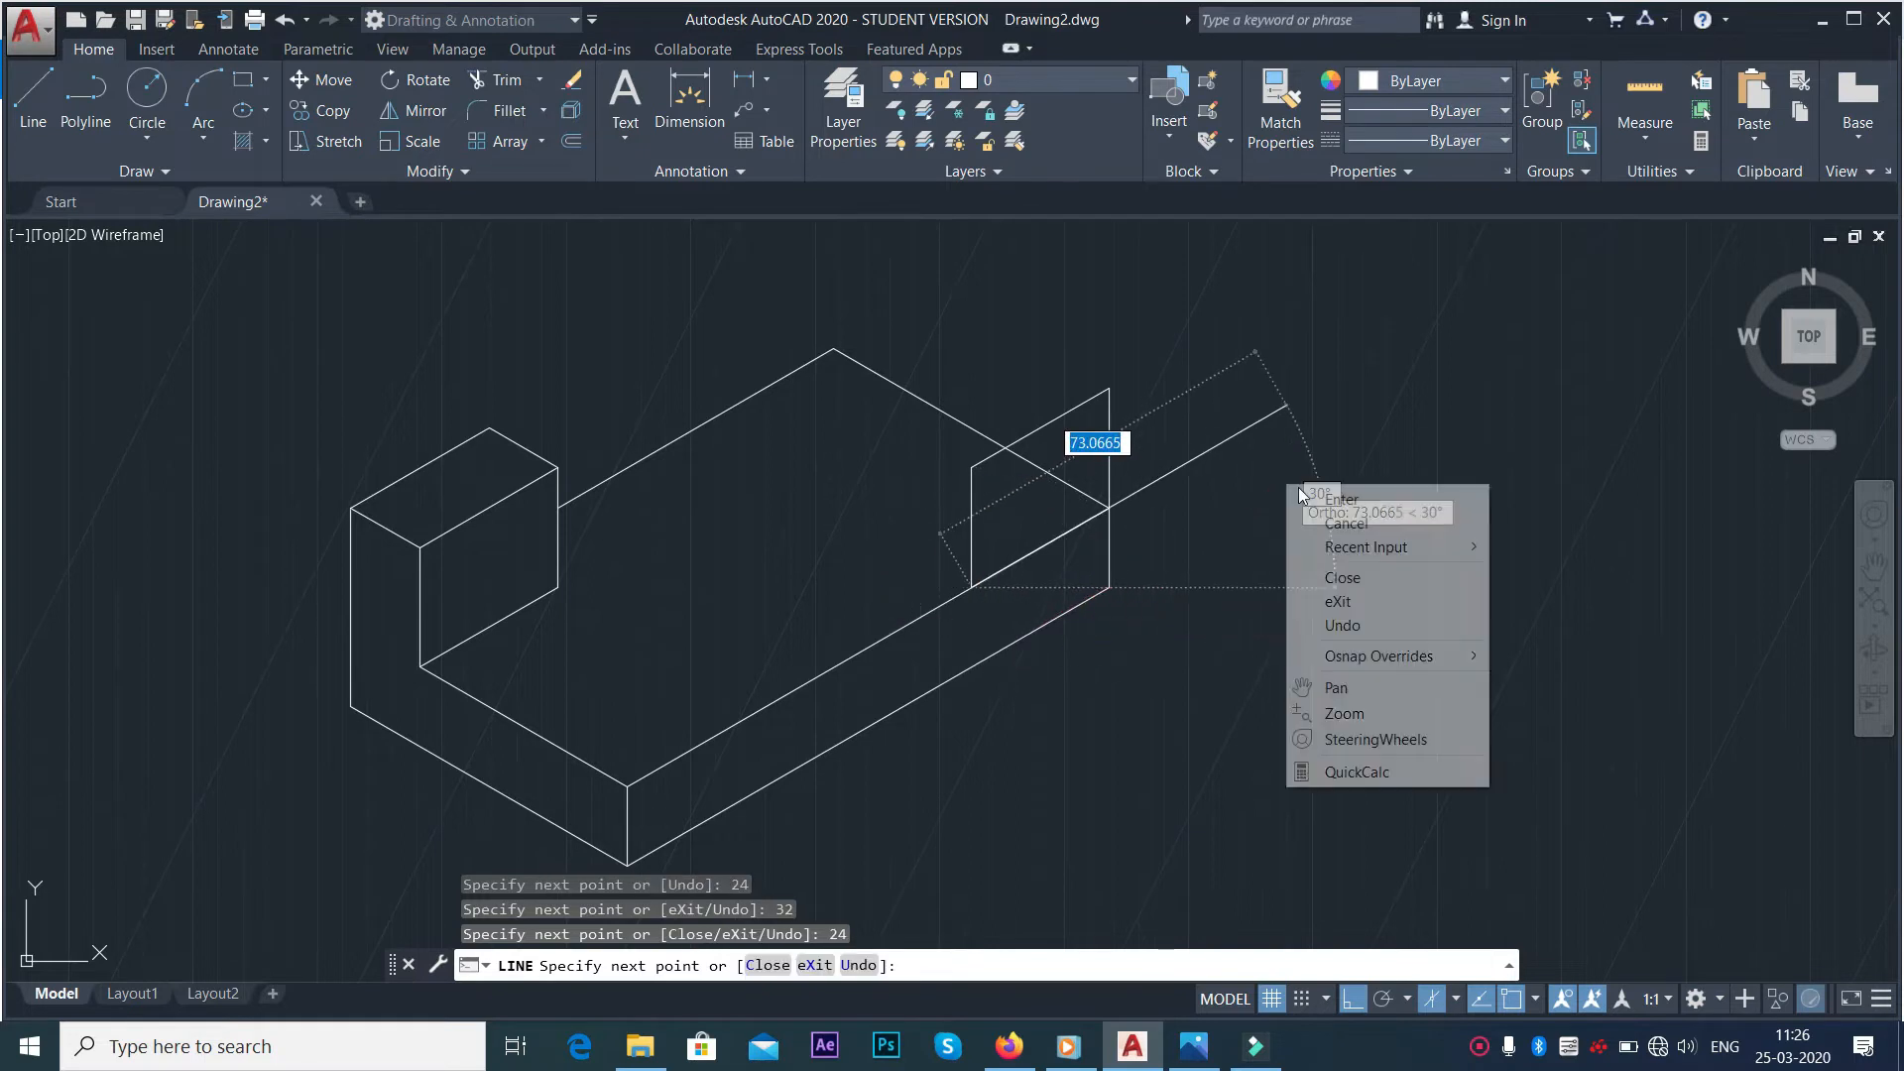
pyautogui.click(1330, 498)
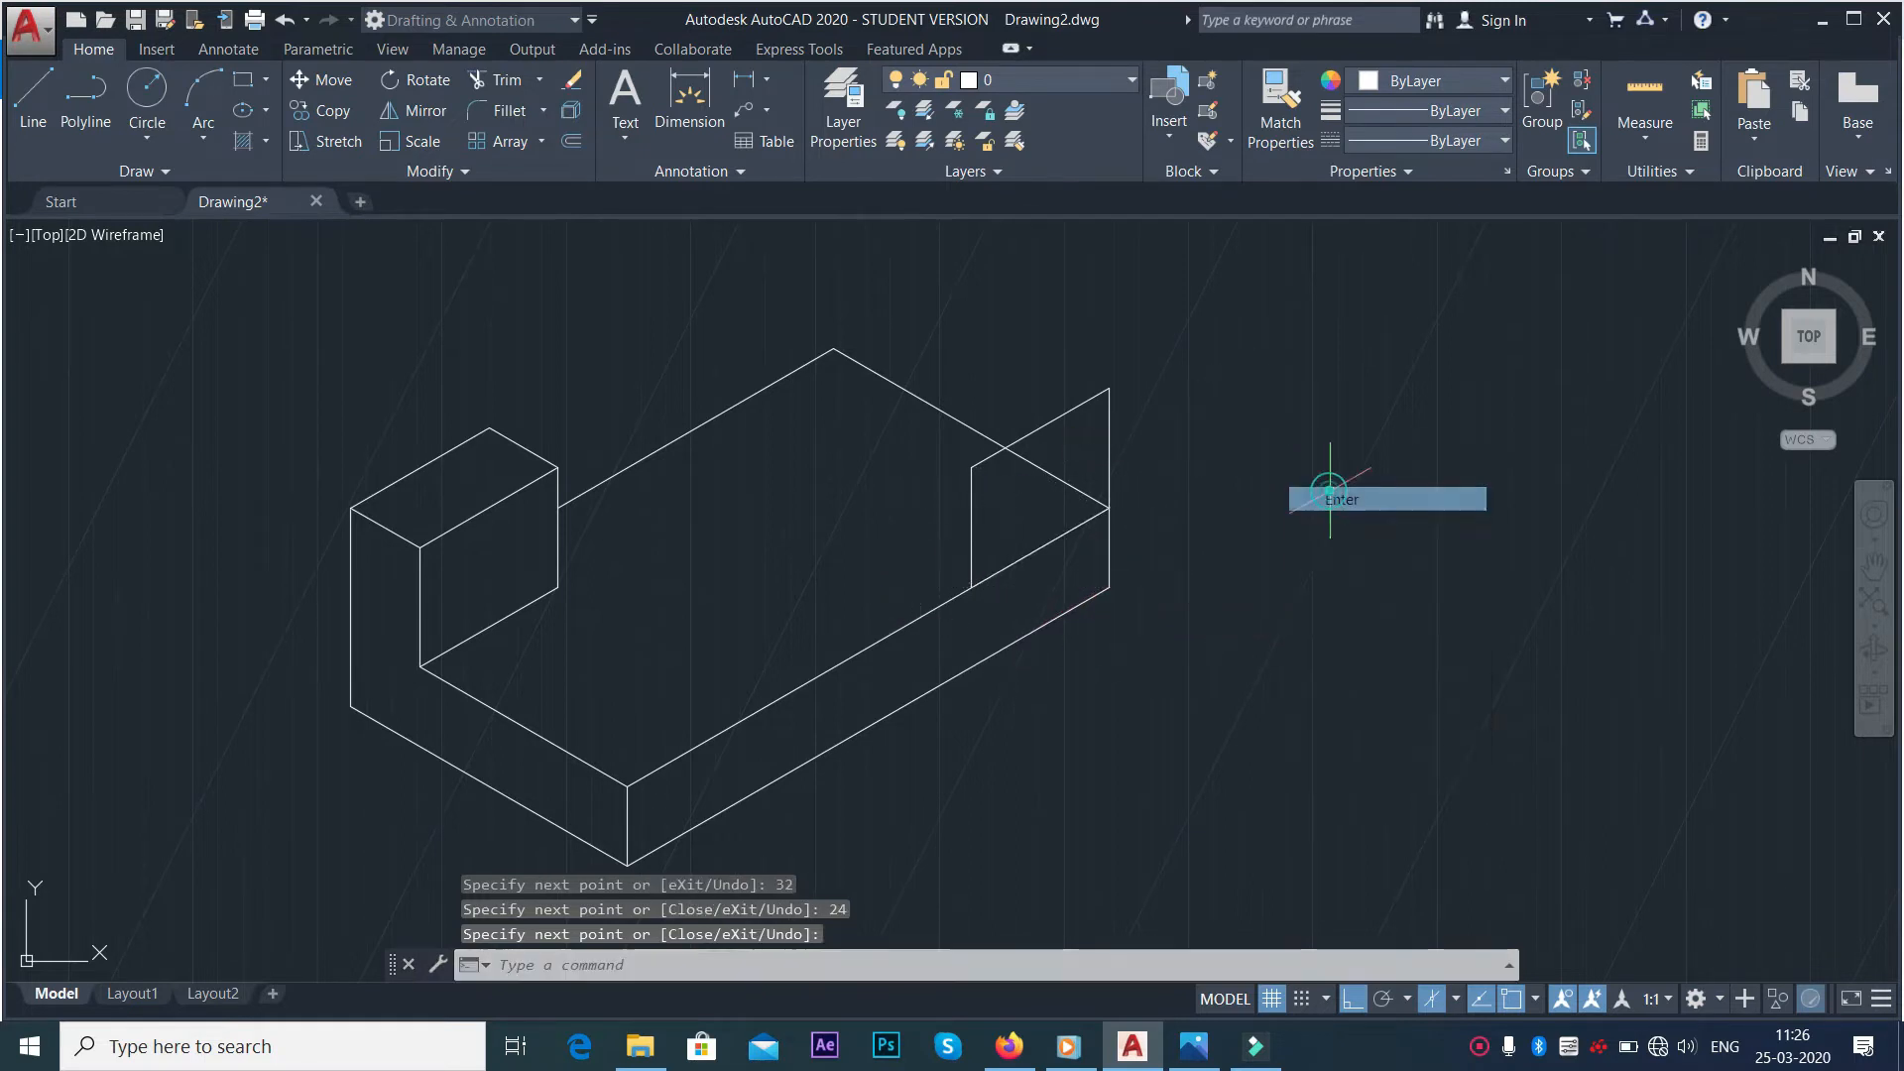
# Draw the right upright's top face from its outer corner: 16 back in Isoplane Left, 32 along in Isoplane Top, and across to the side face's upper corner
pyautogui.click(22, 101)
pyautogui.click(1109, 389)
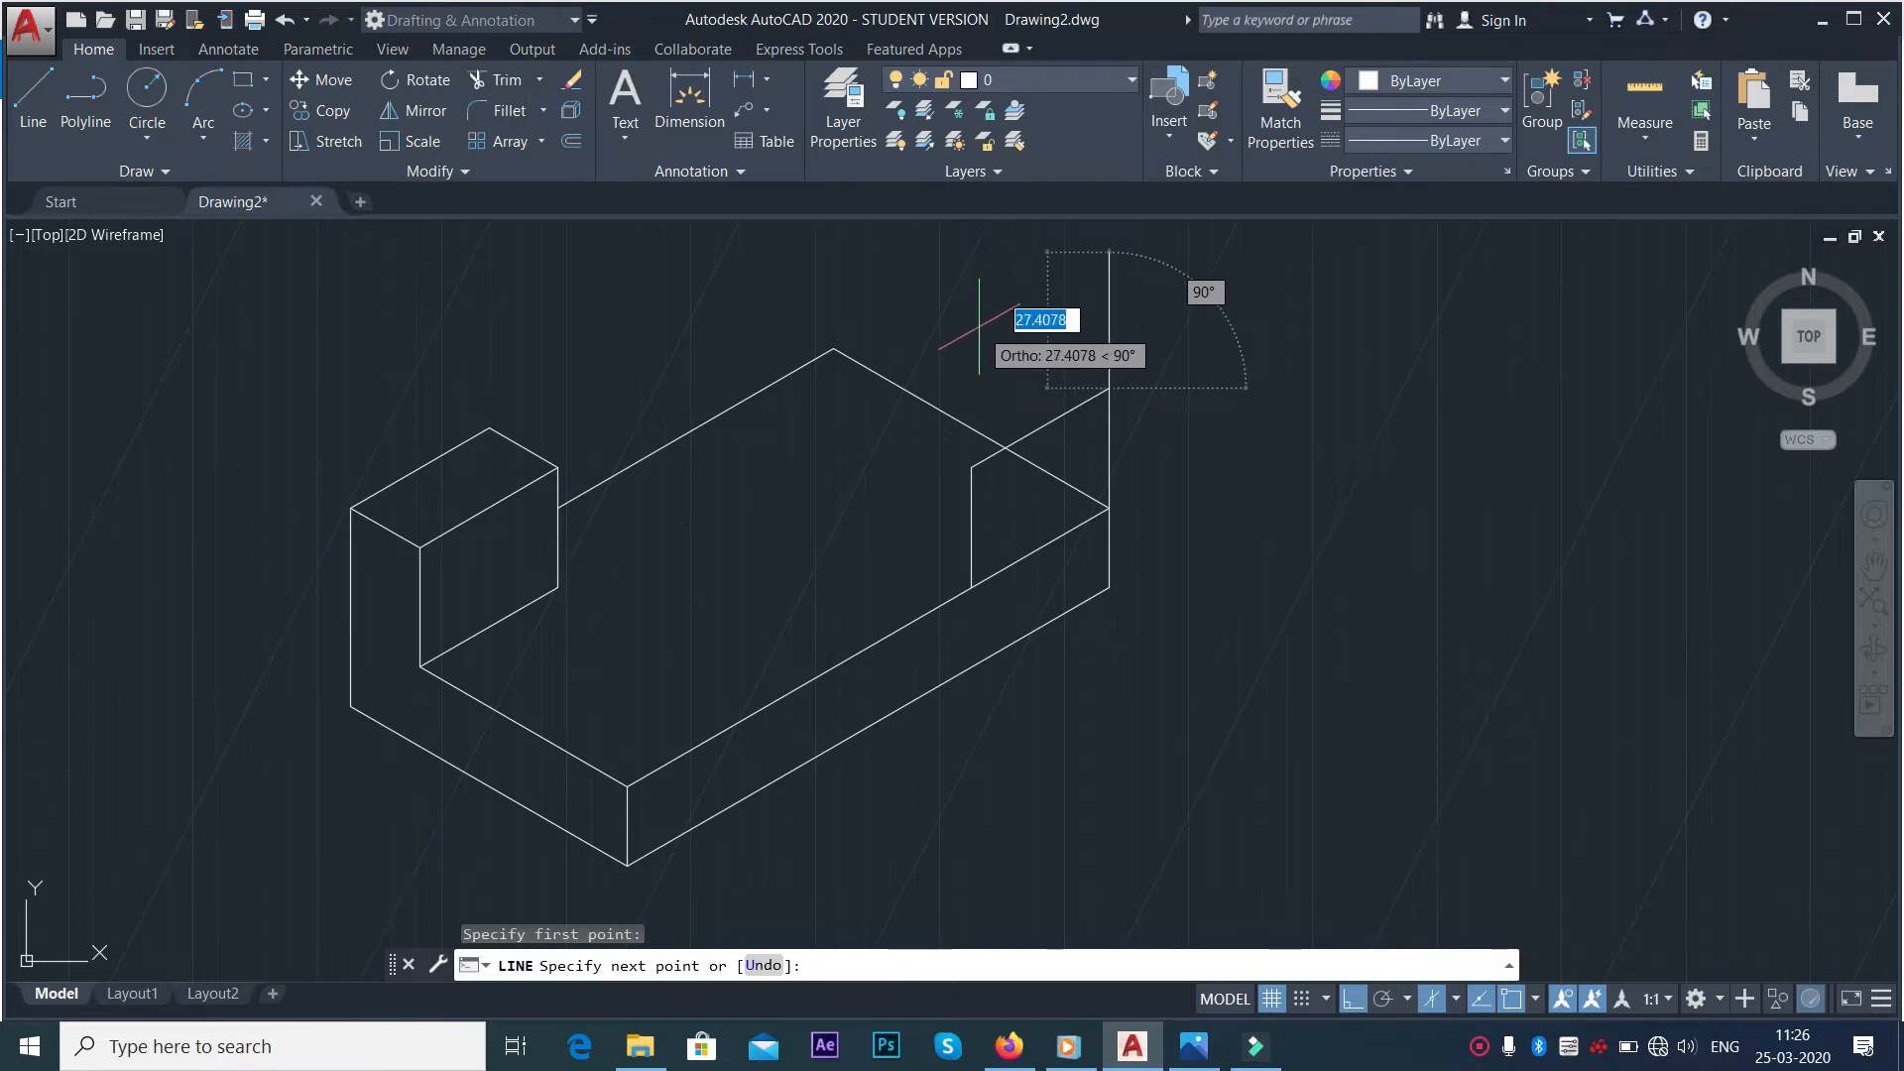
pyautogui.press('F5')
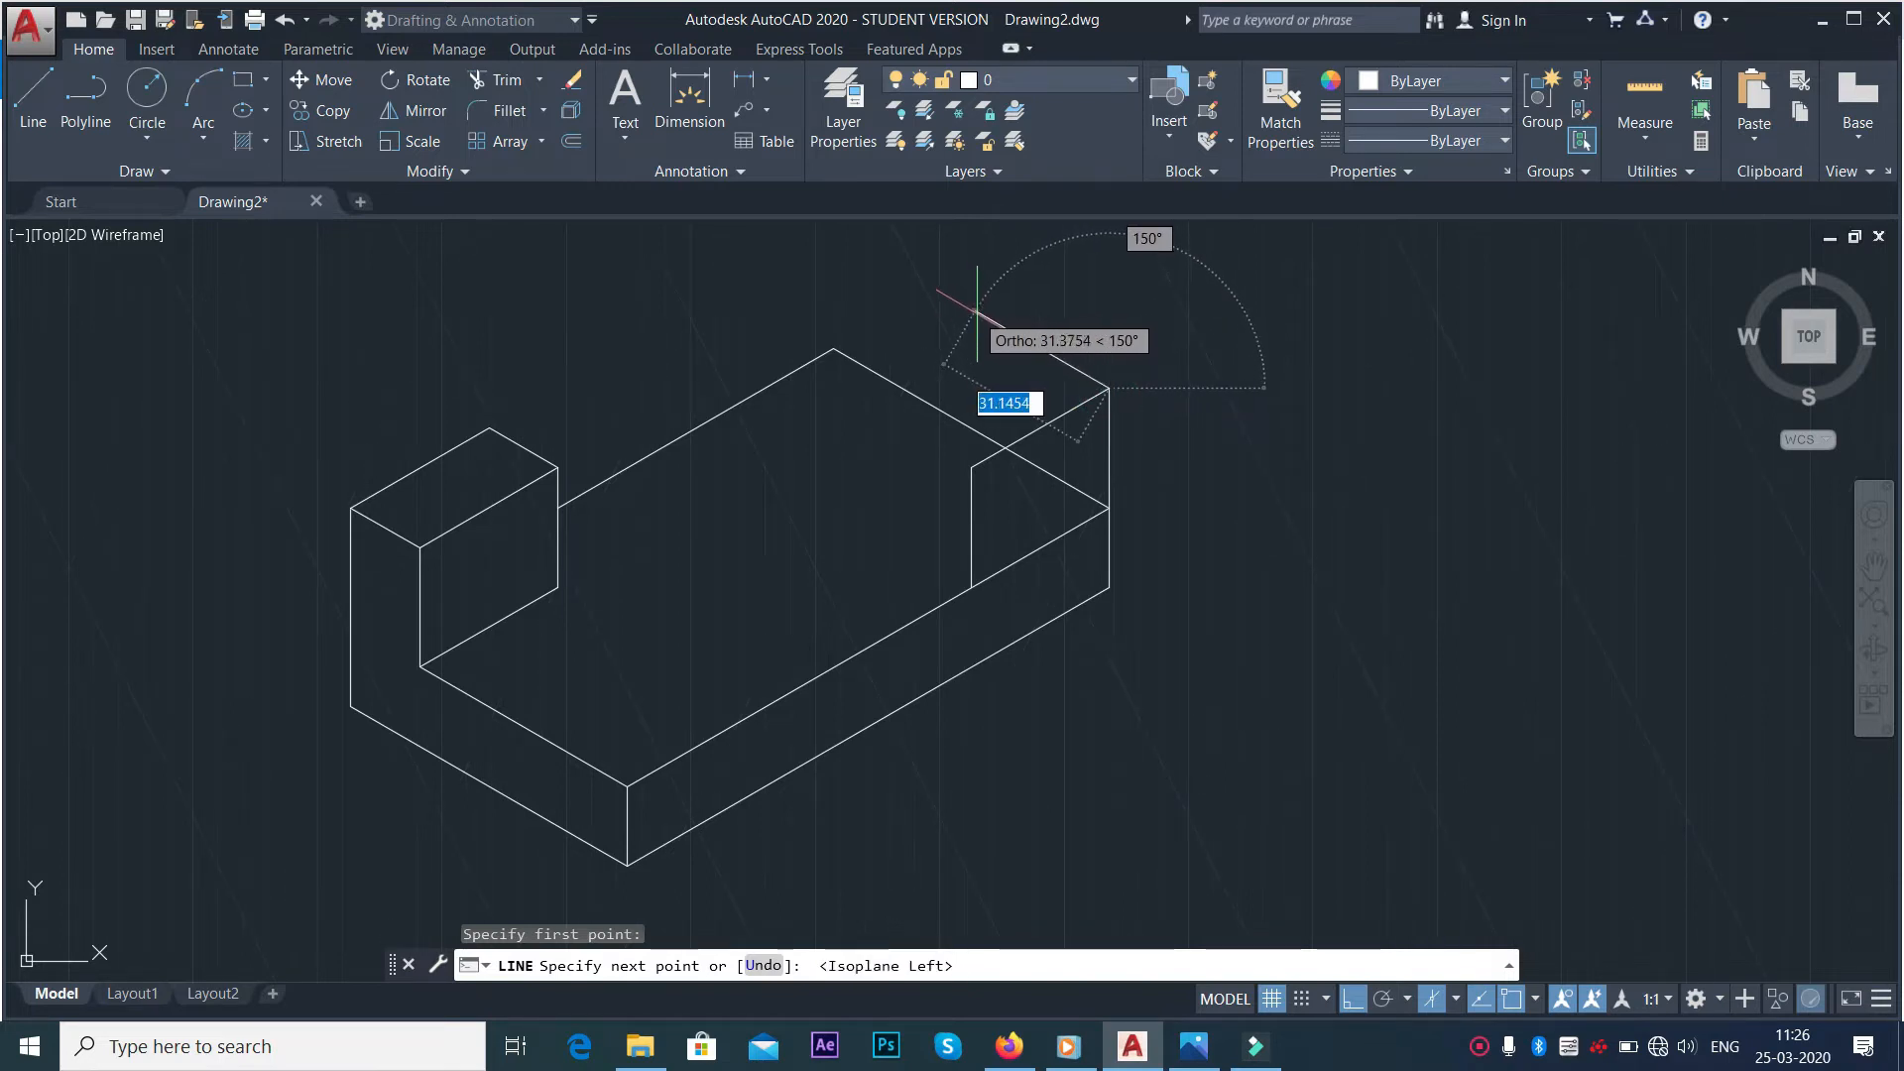
pyautogui.write('16')
pyautogui.press('Return')
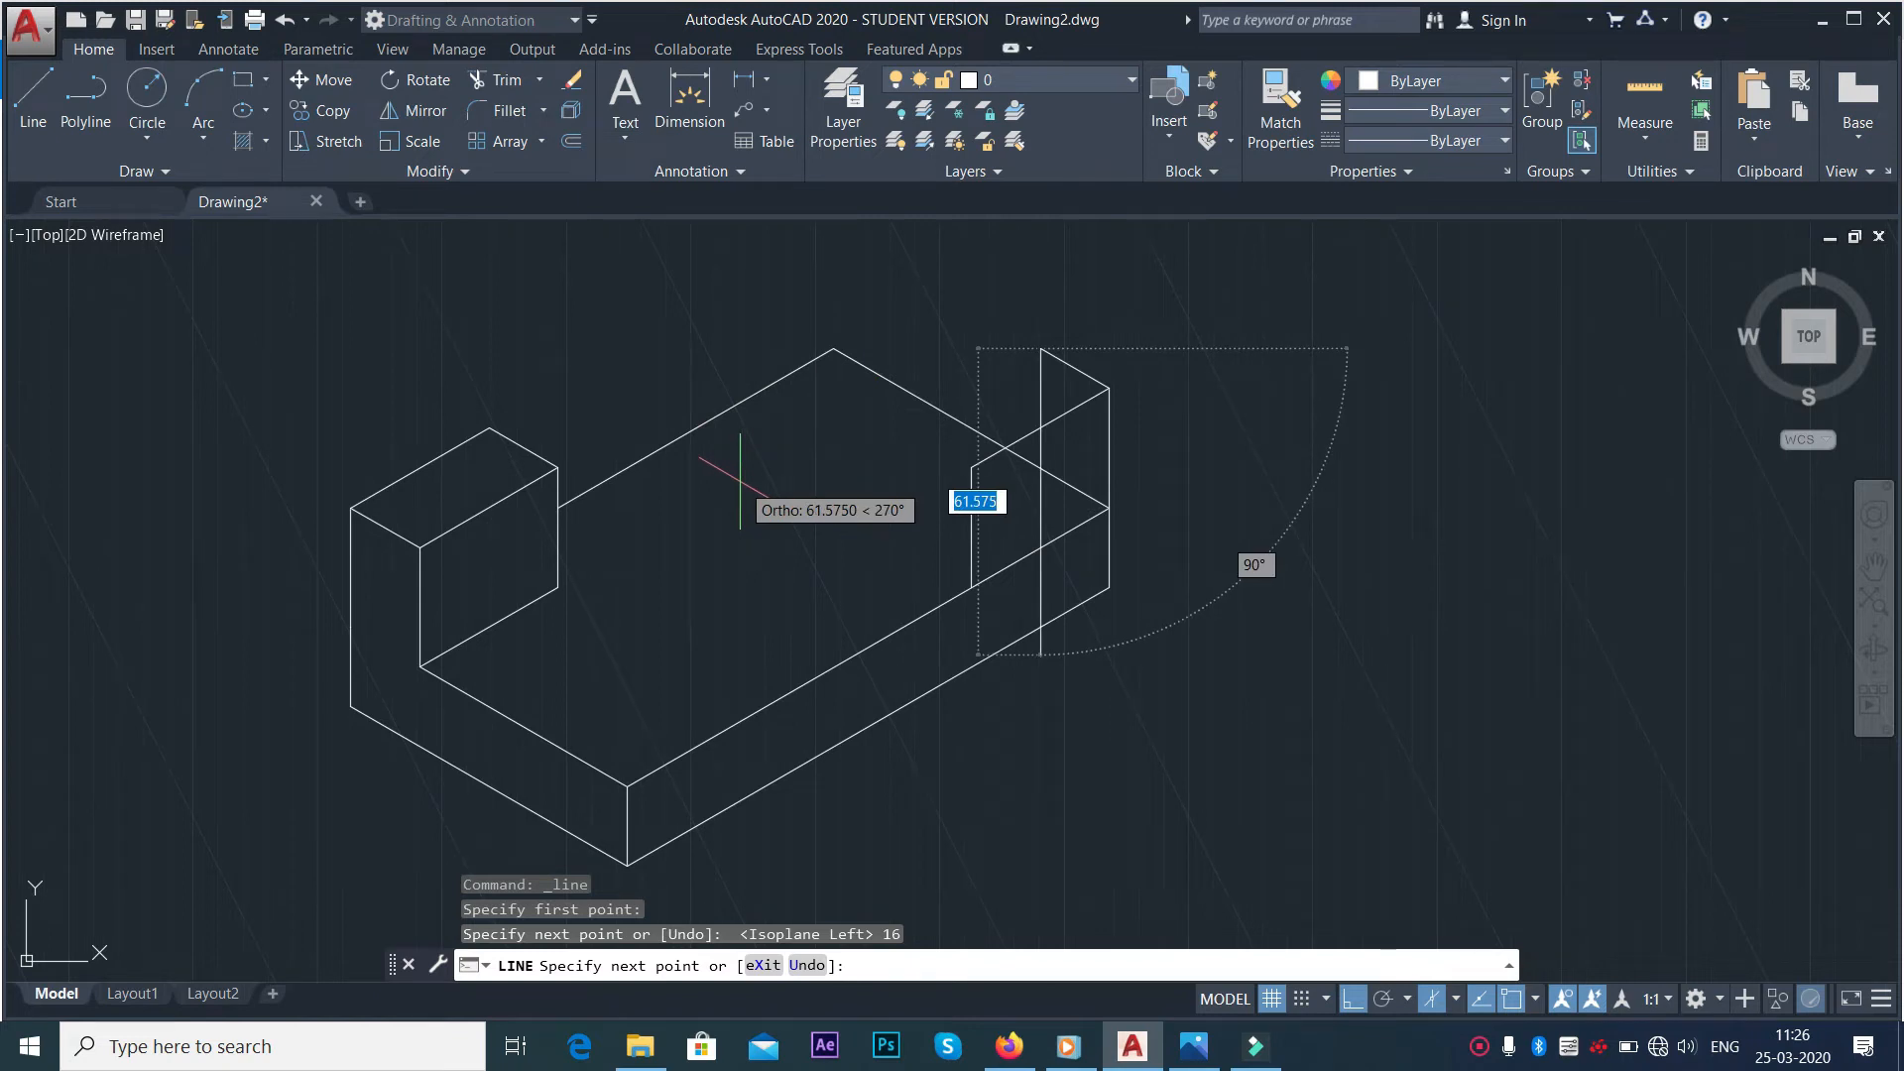
pyautogui.press('F5')
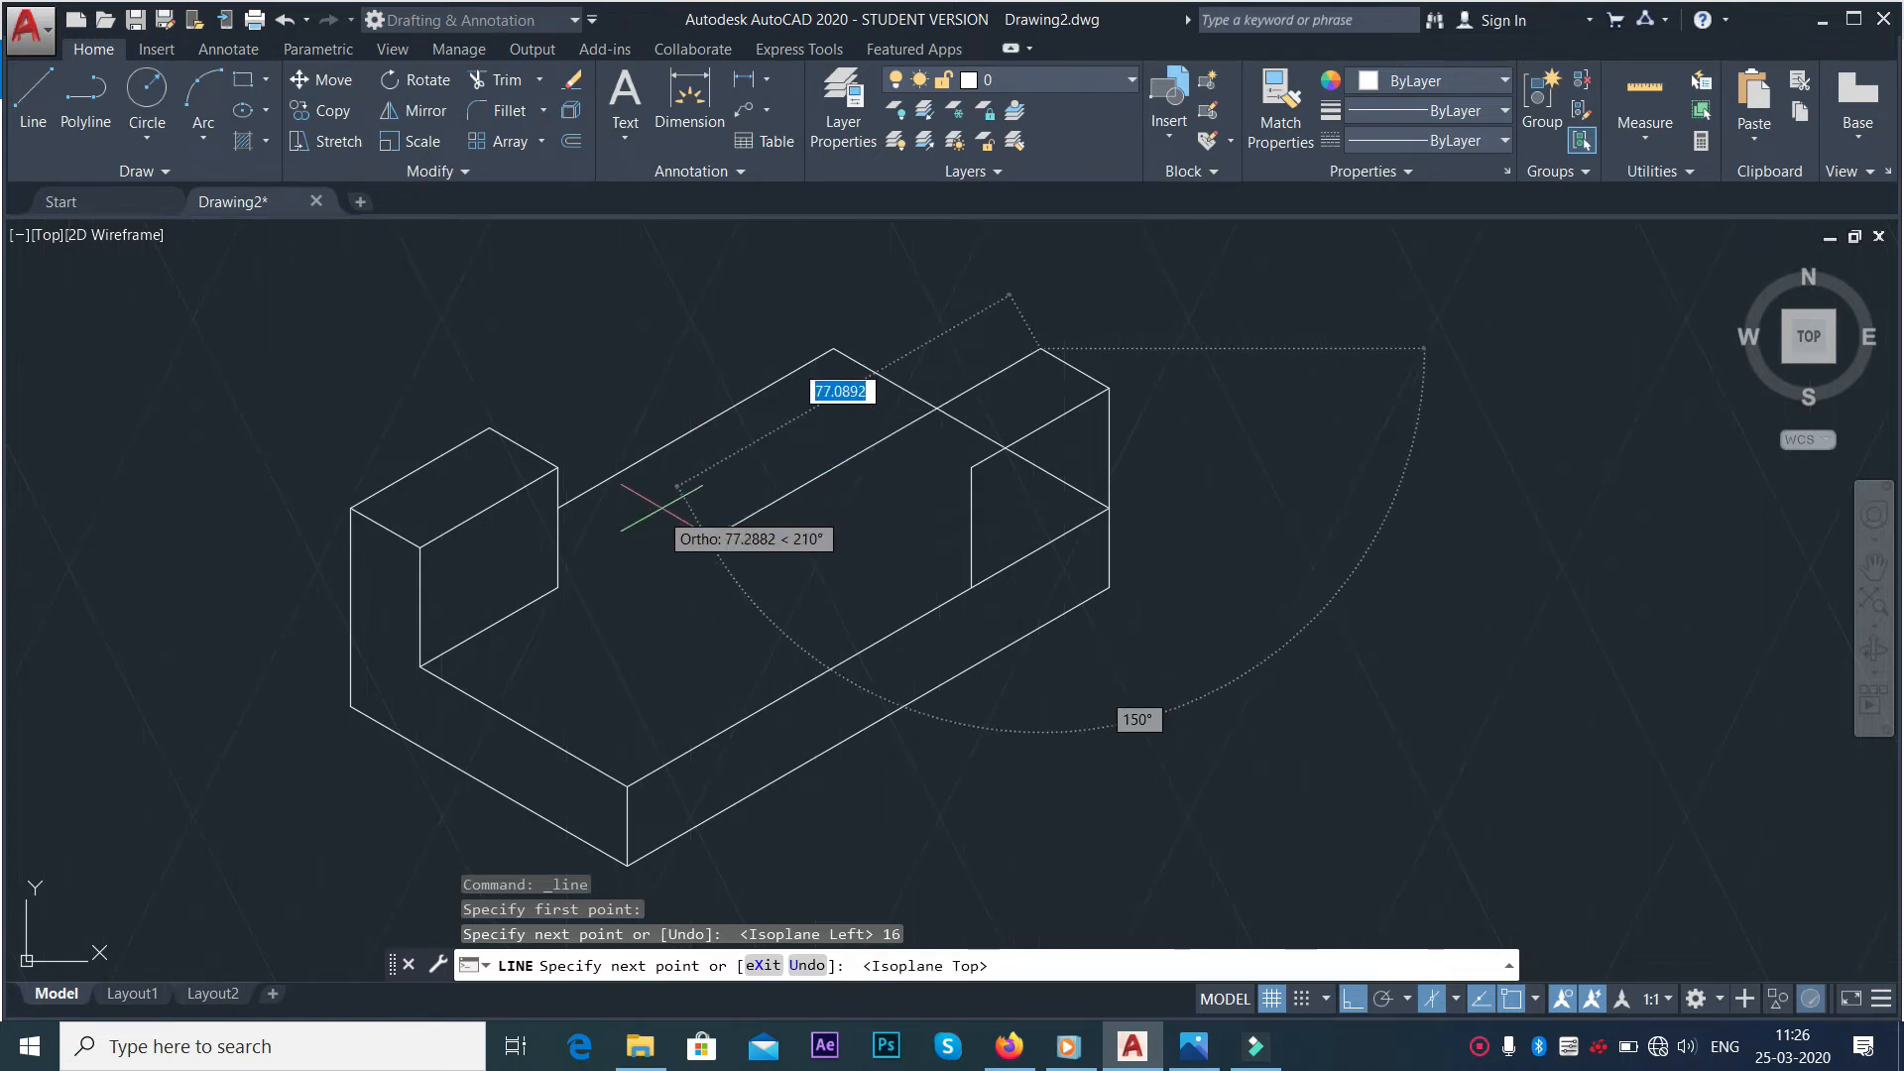
pyautogui.write('32')
pyautogui.press('Return')
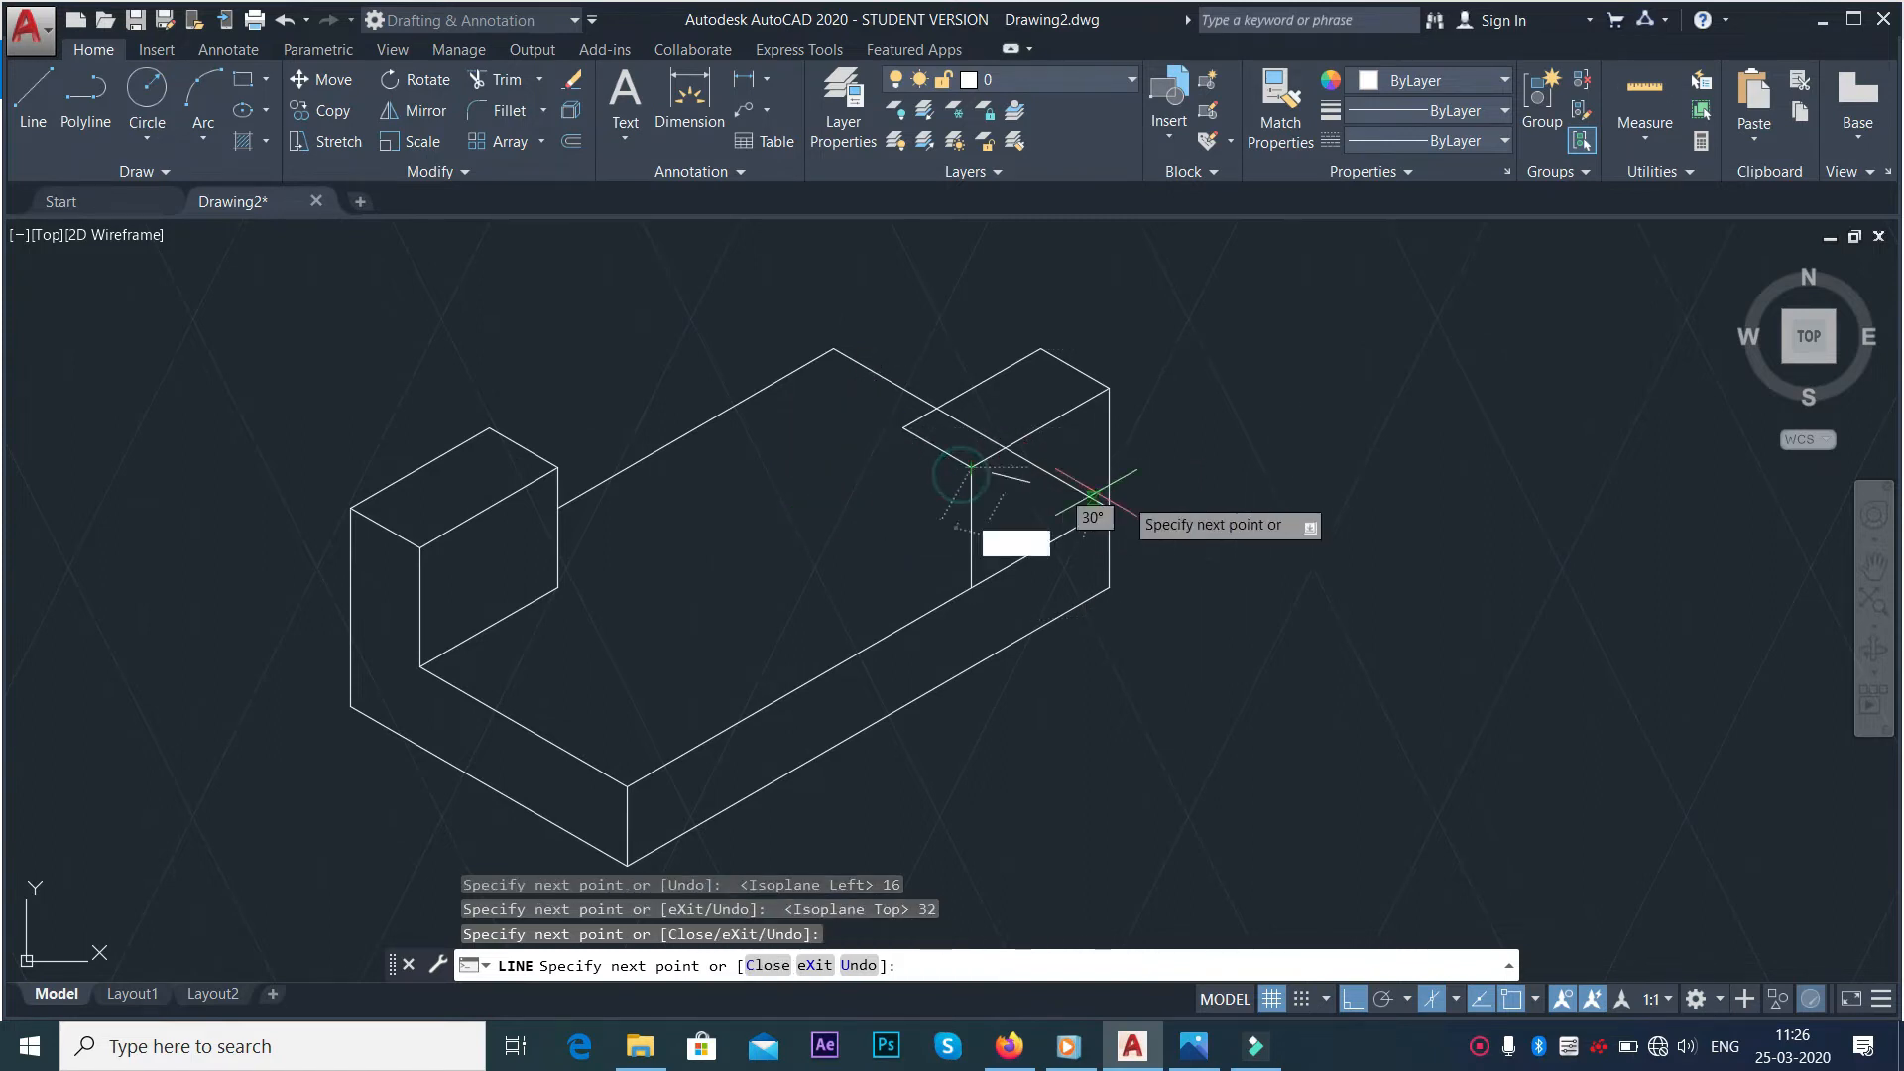
pyautogui.press('Escape')
# Draw the right upright's end face from its top face's free corner: 24 down in Isoplane Right, and across in Isoplane Left to the side face's lower corner
pyautogui.click(29, 114)
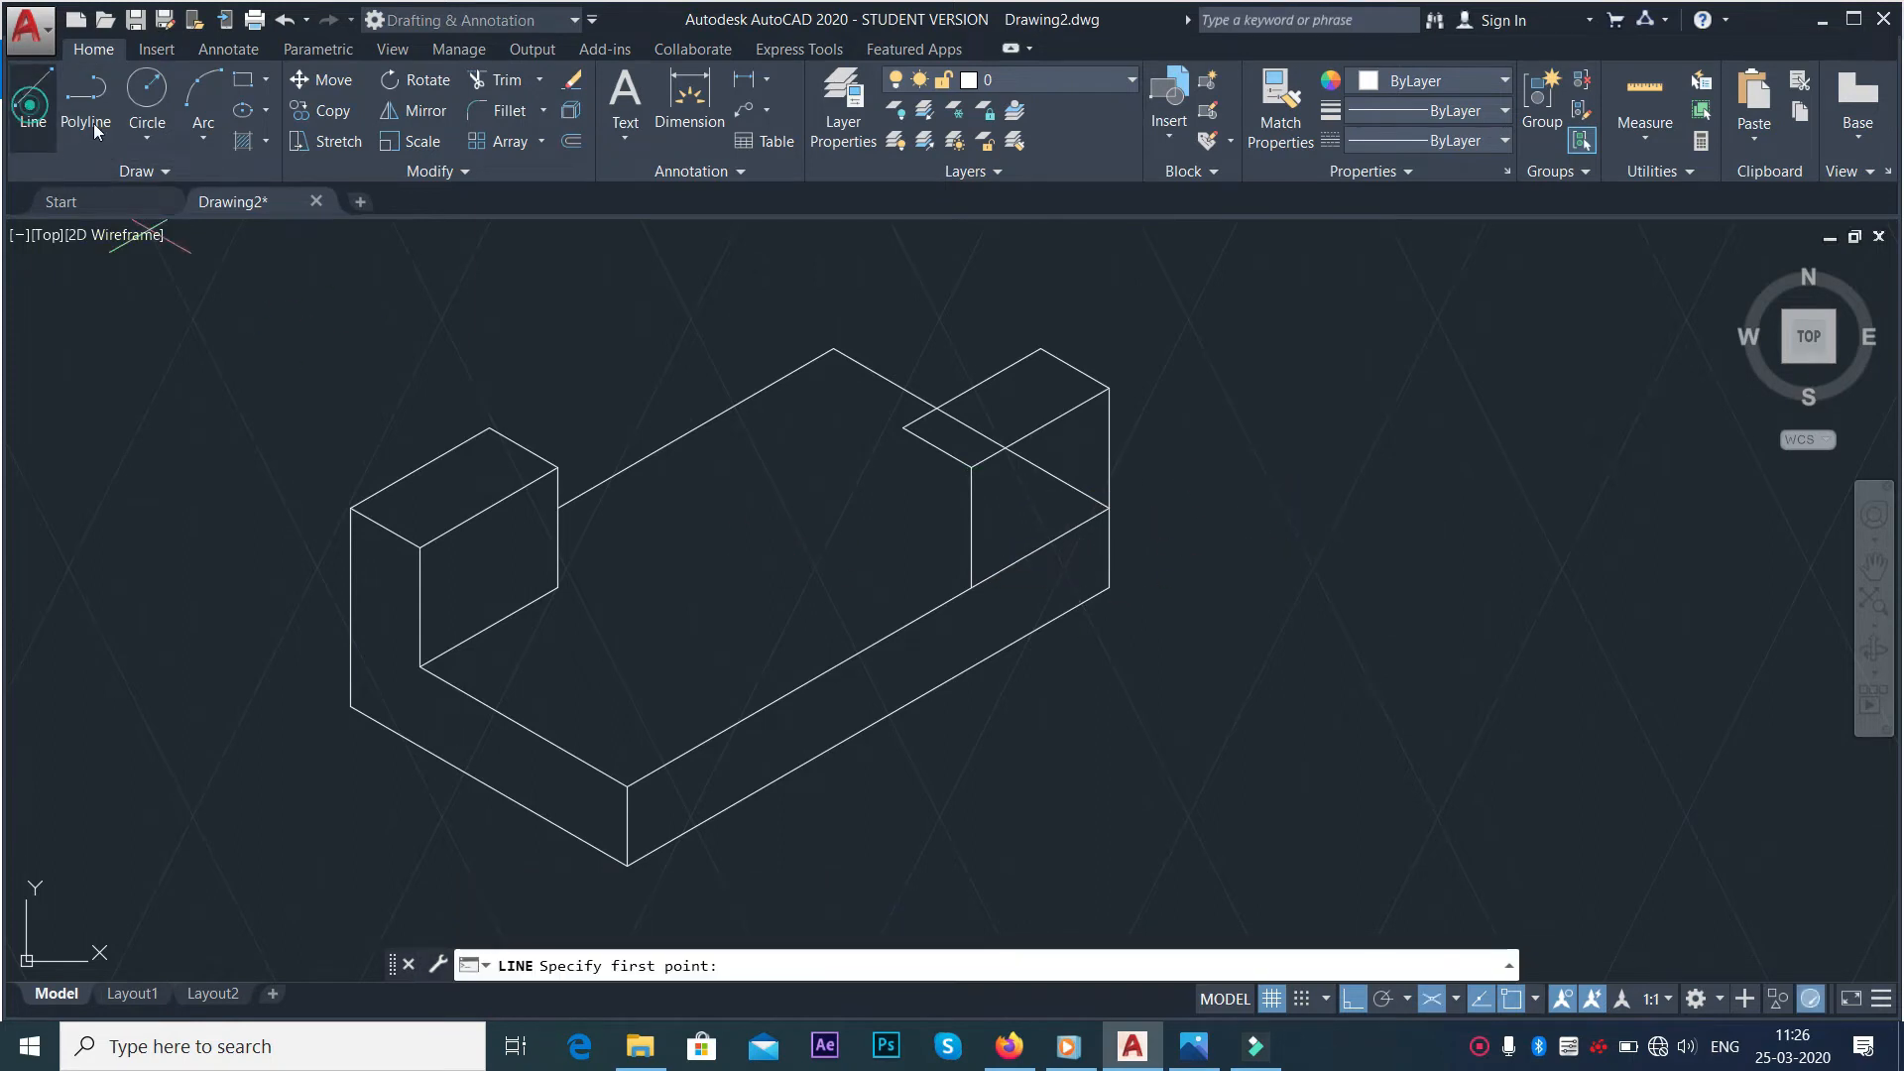
pyautogui.click(903, 428)
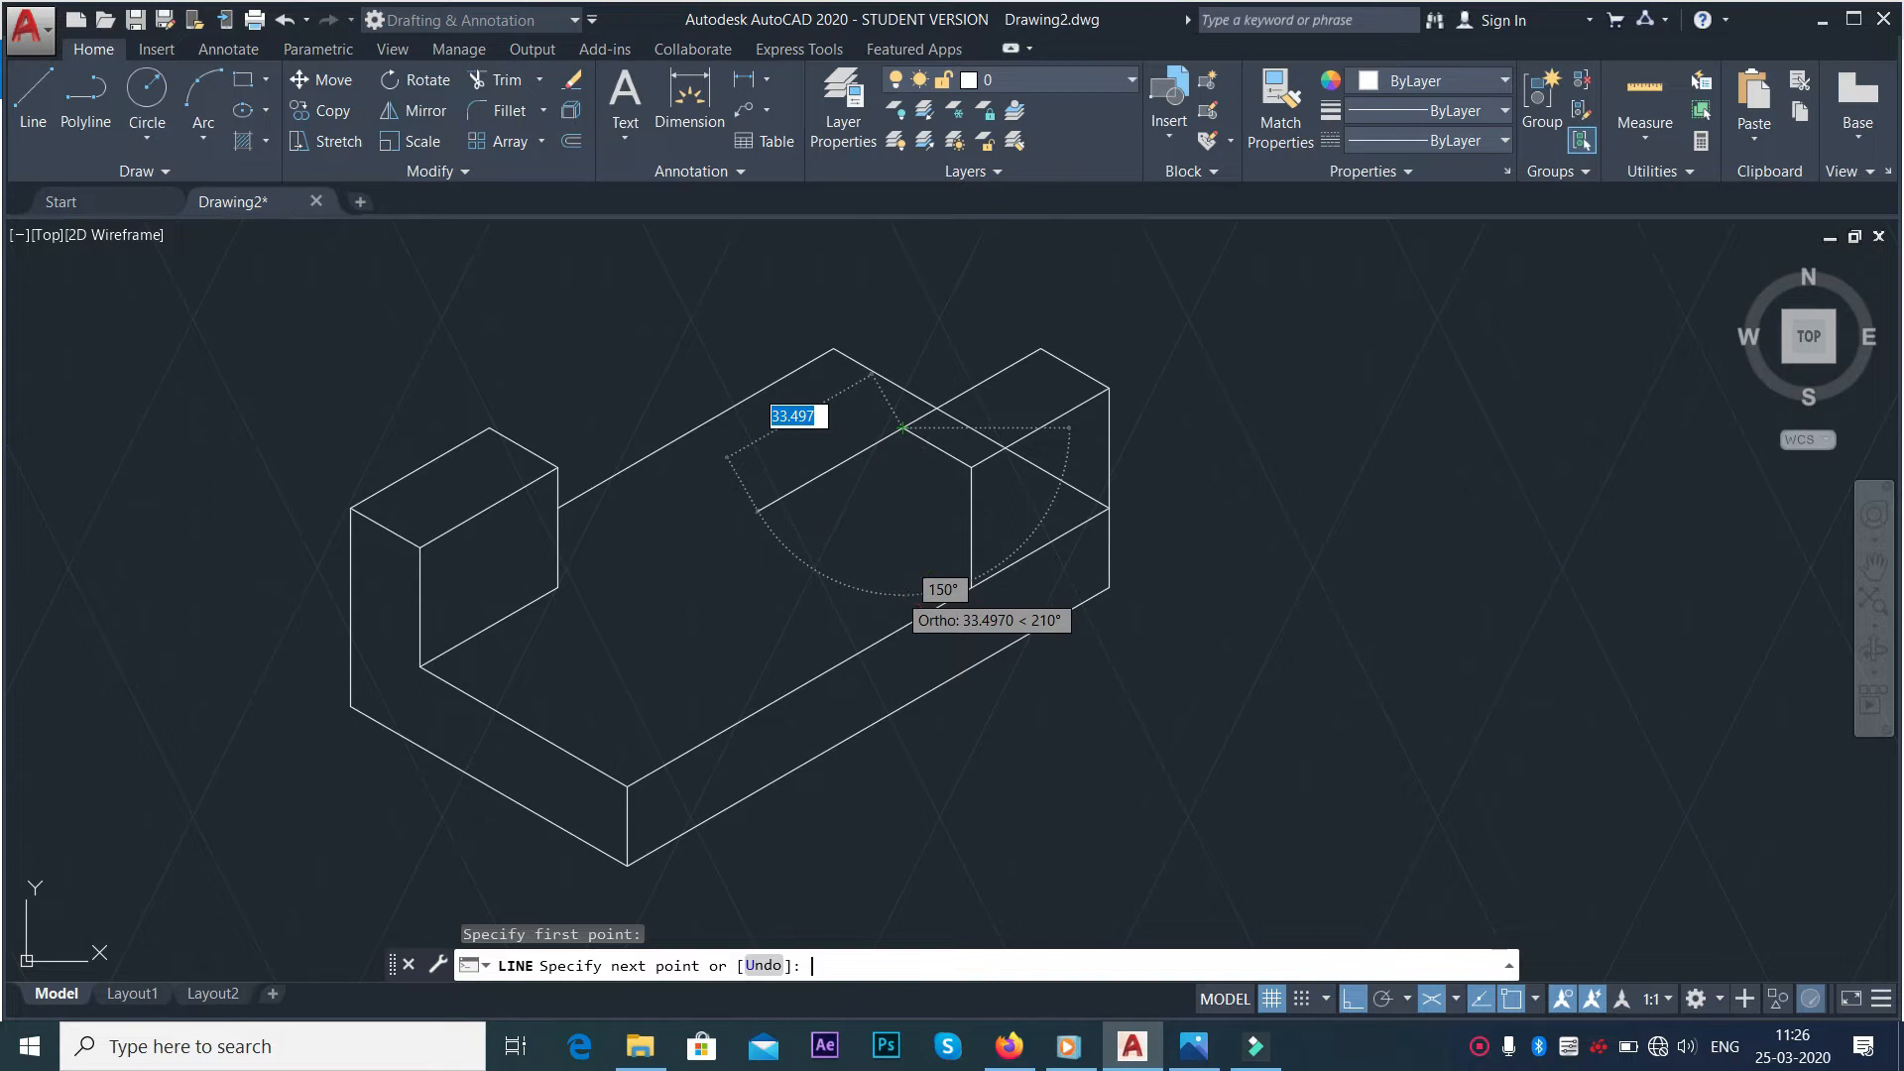
pyautogui.press('F5')
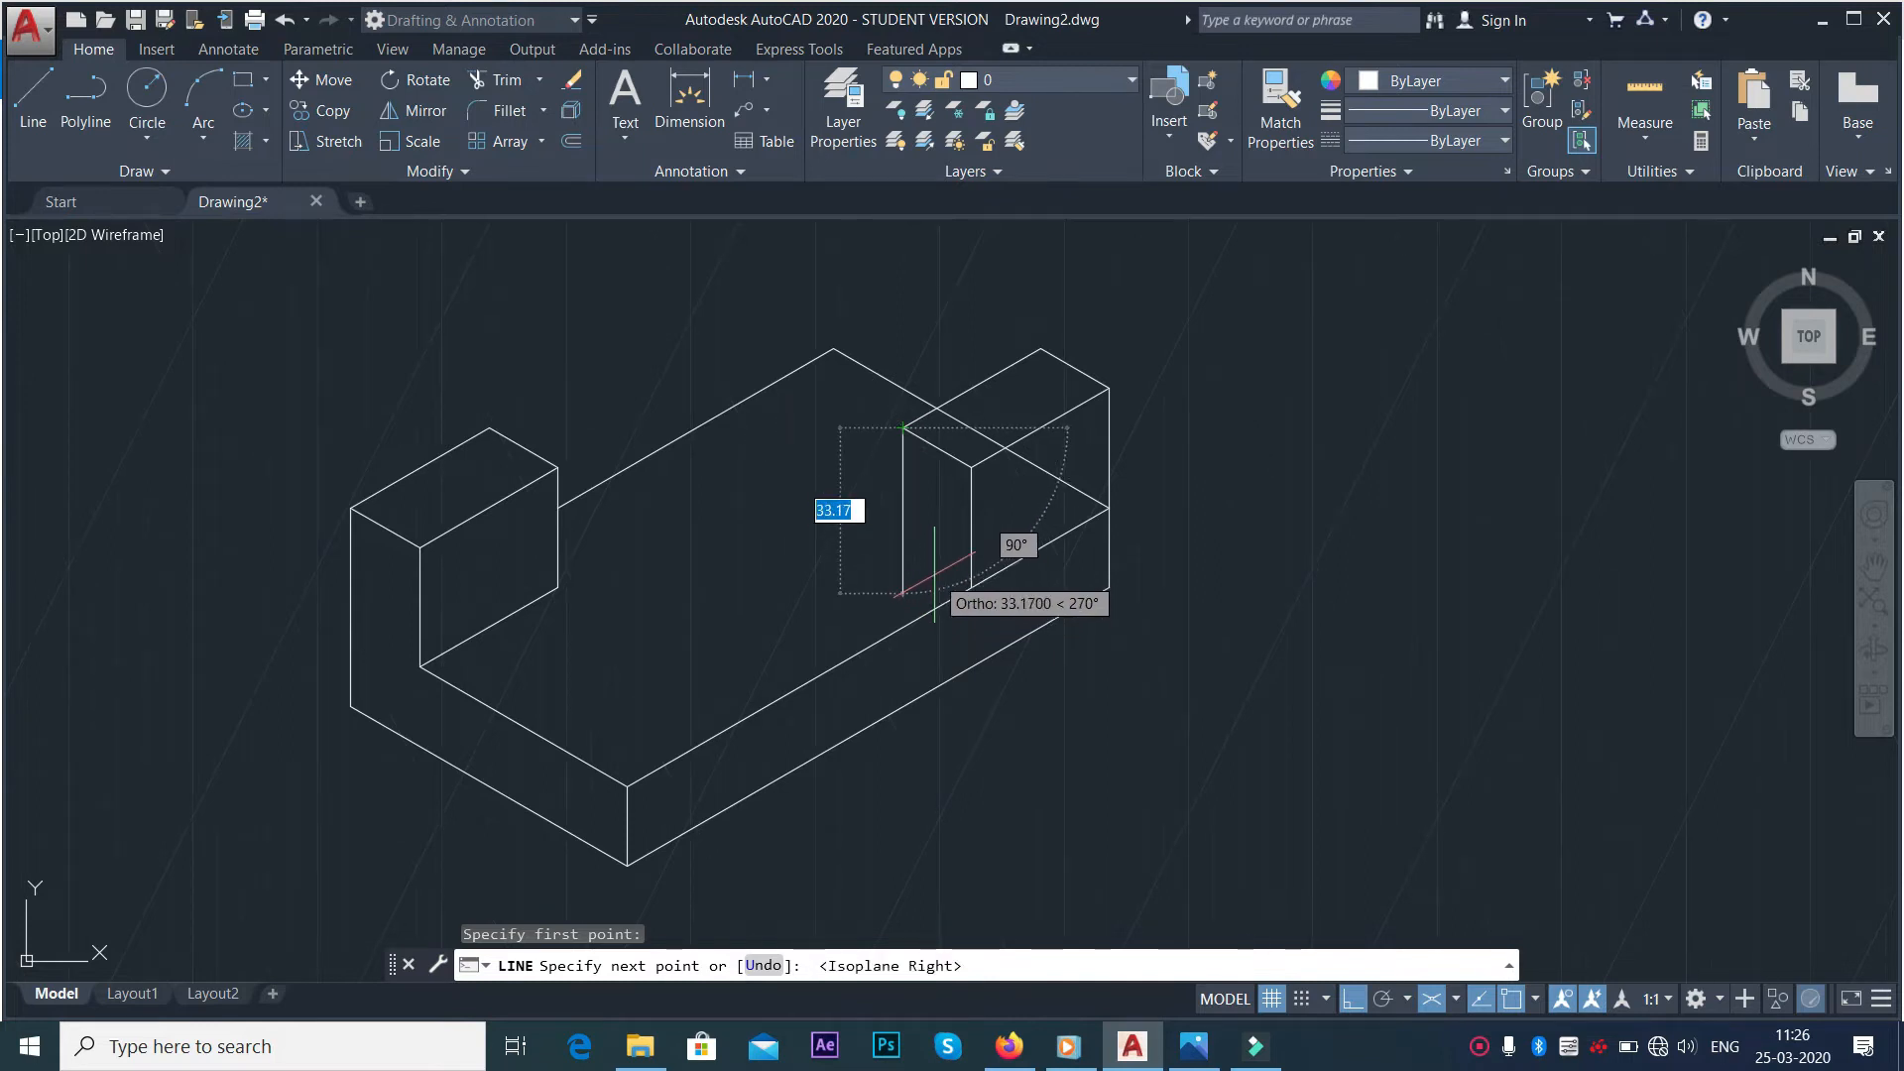
pyautogui.write('24')
pyautogui.press('Return')
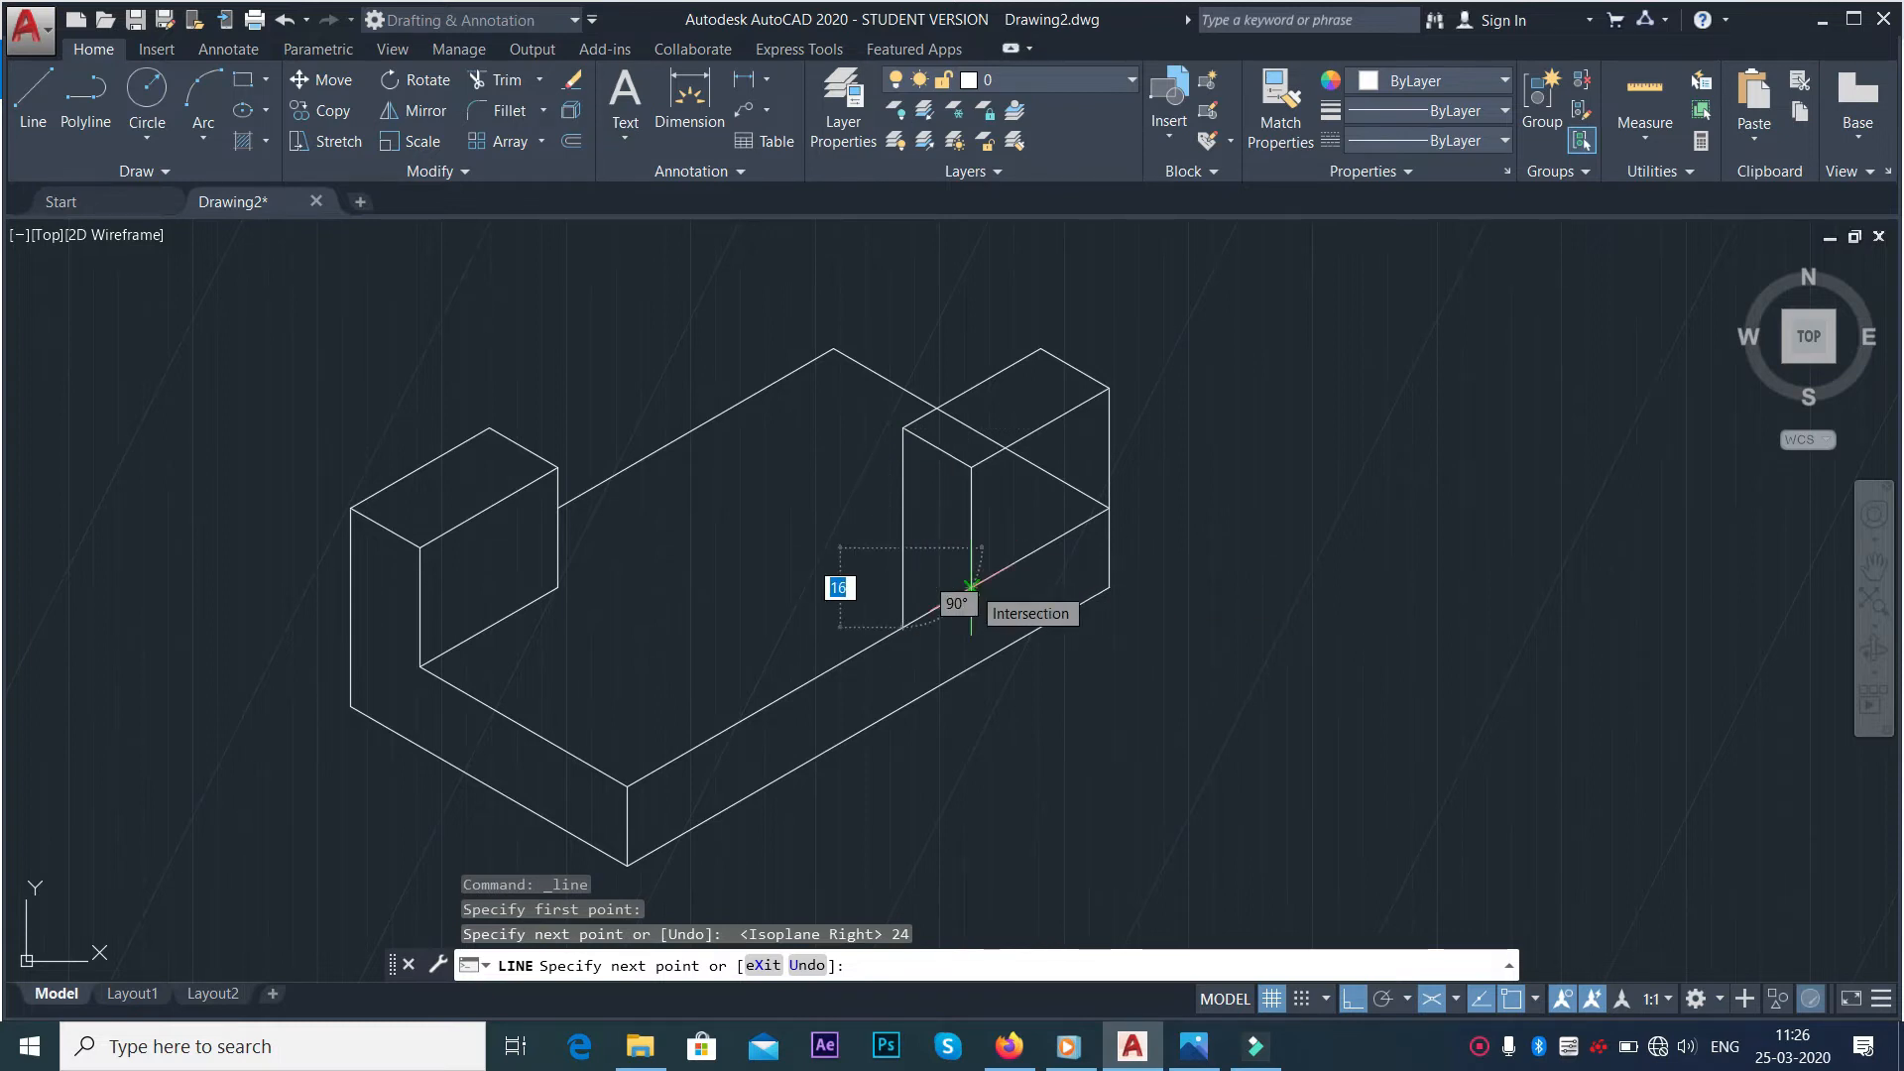
pyautogui.press('F5')
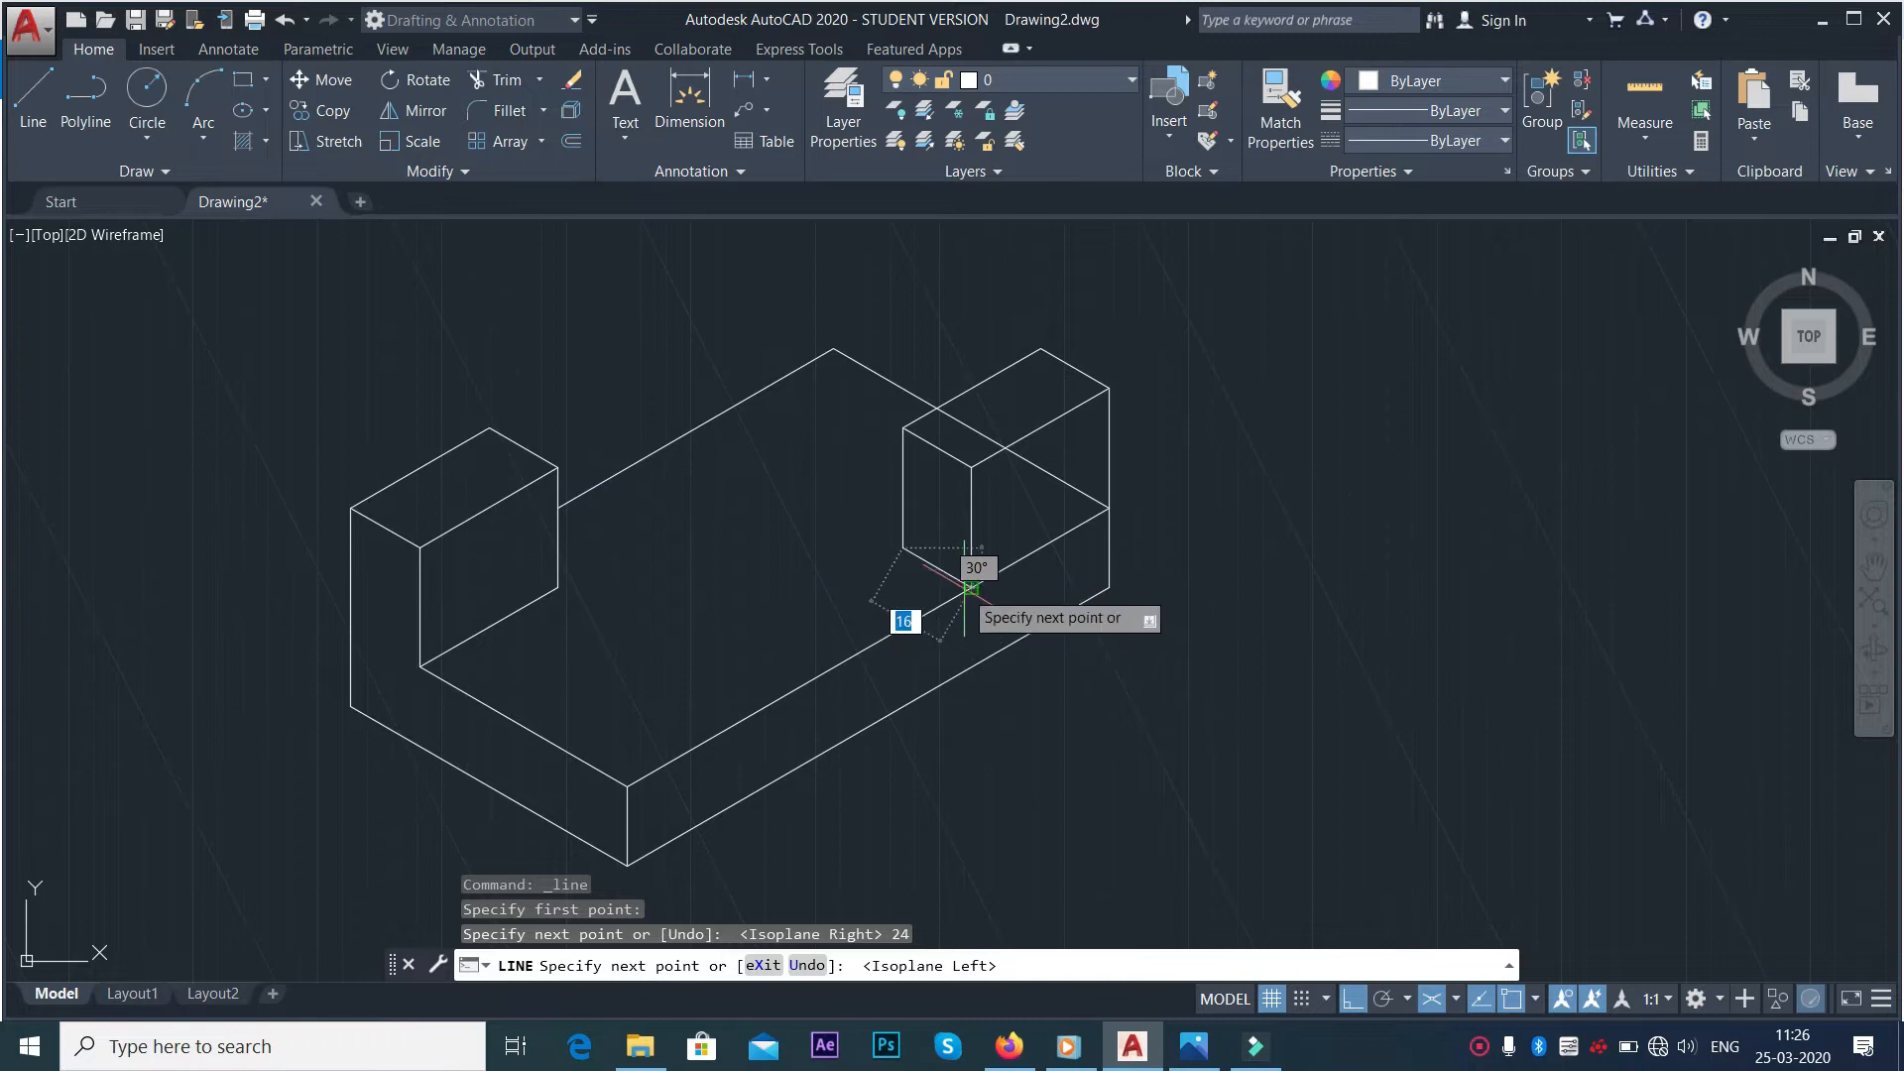
pyautogui.click(971, 588)
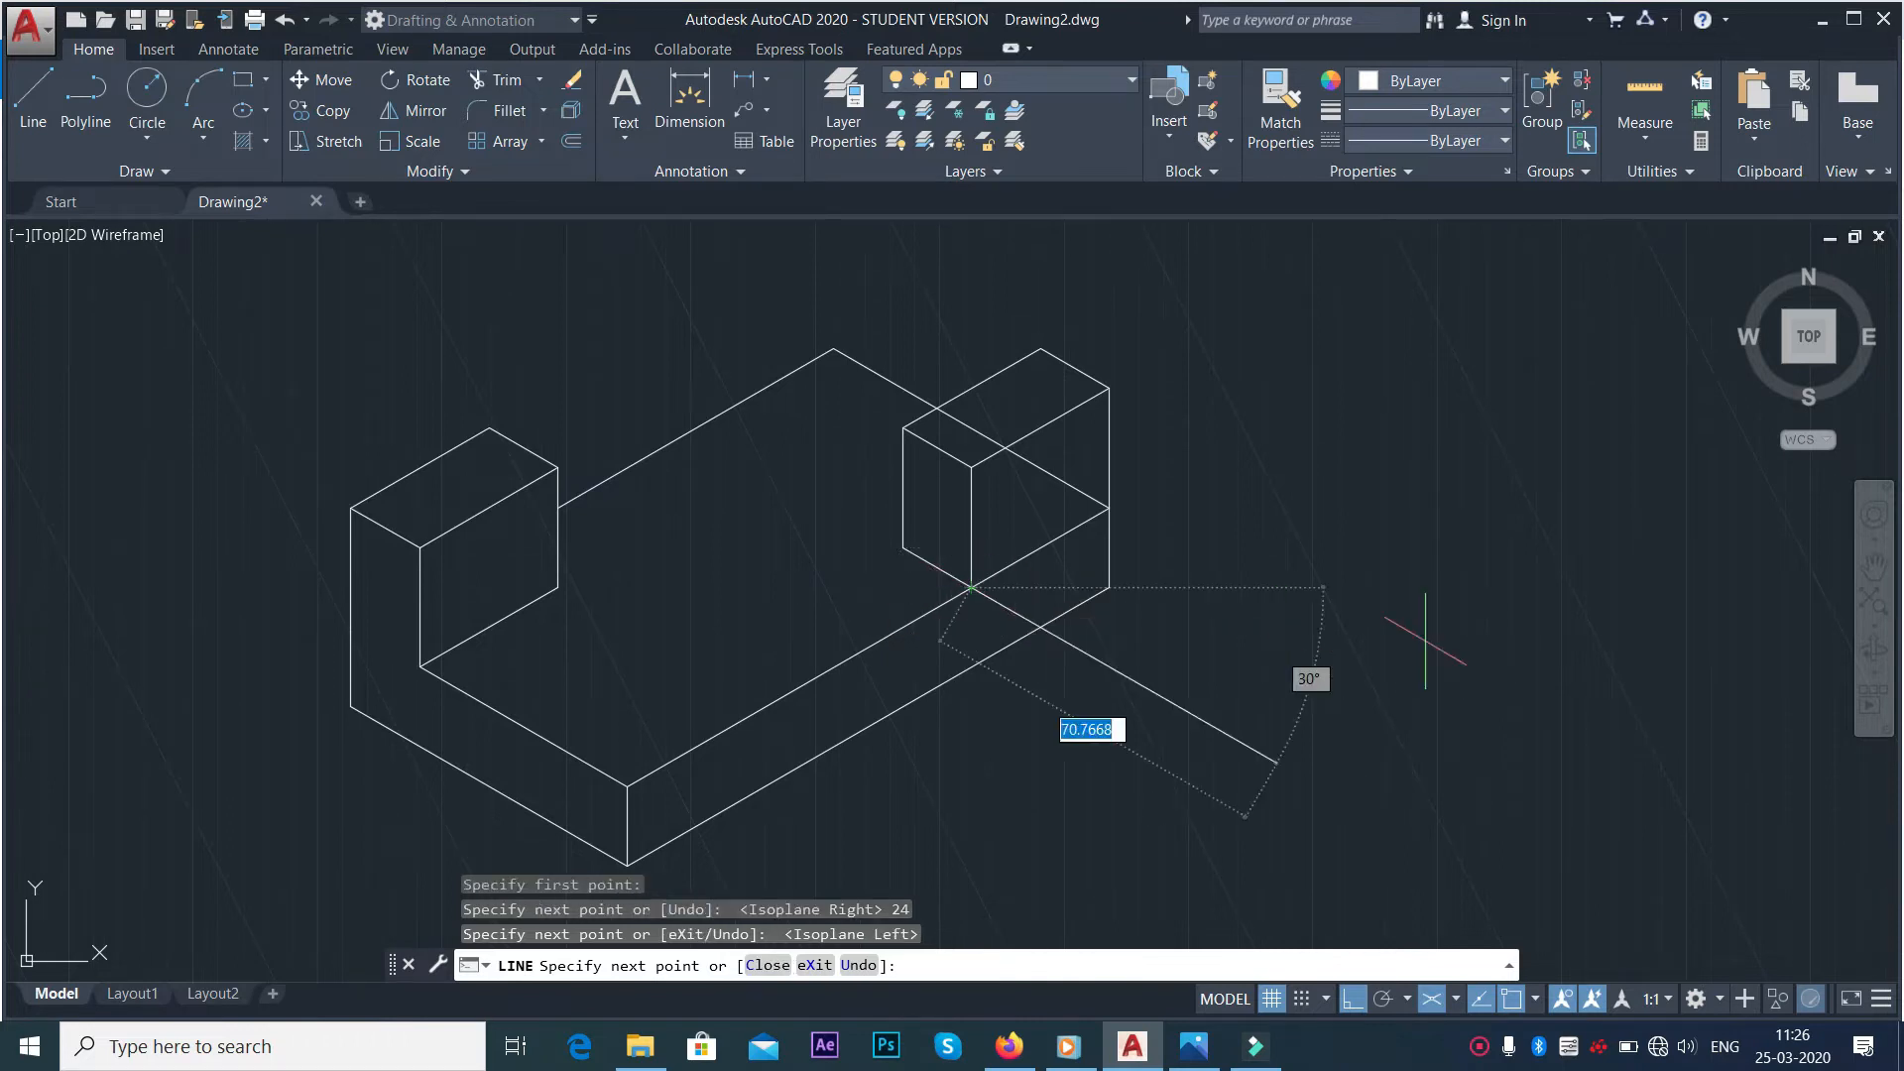
pyautogui.rightClick(1408, 520)
pyautogui.click(1458, 532)
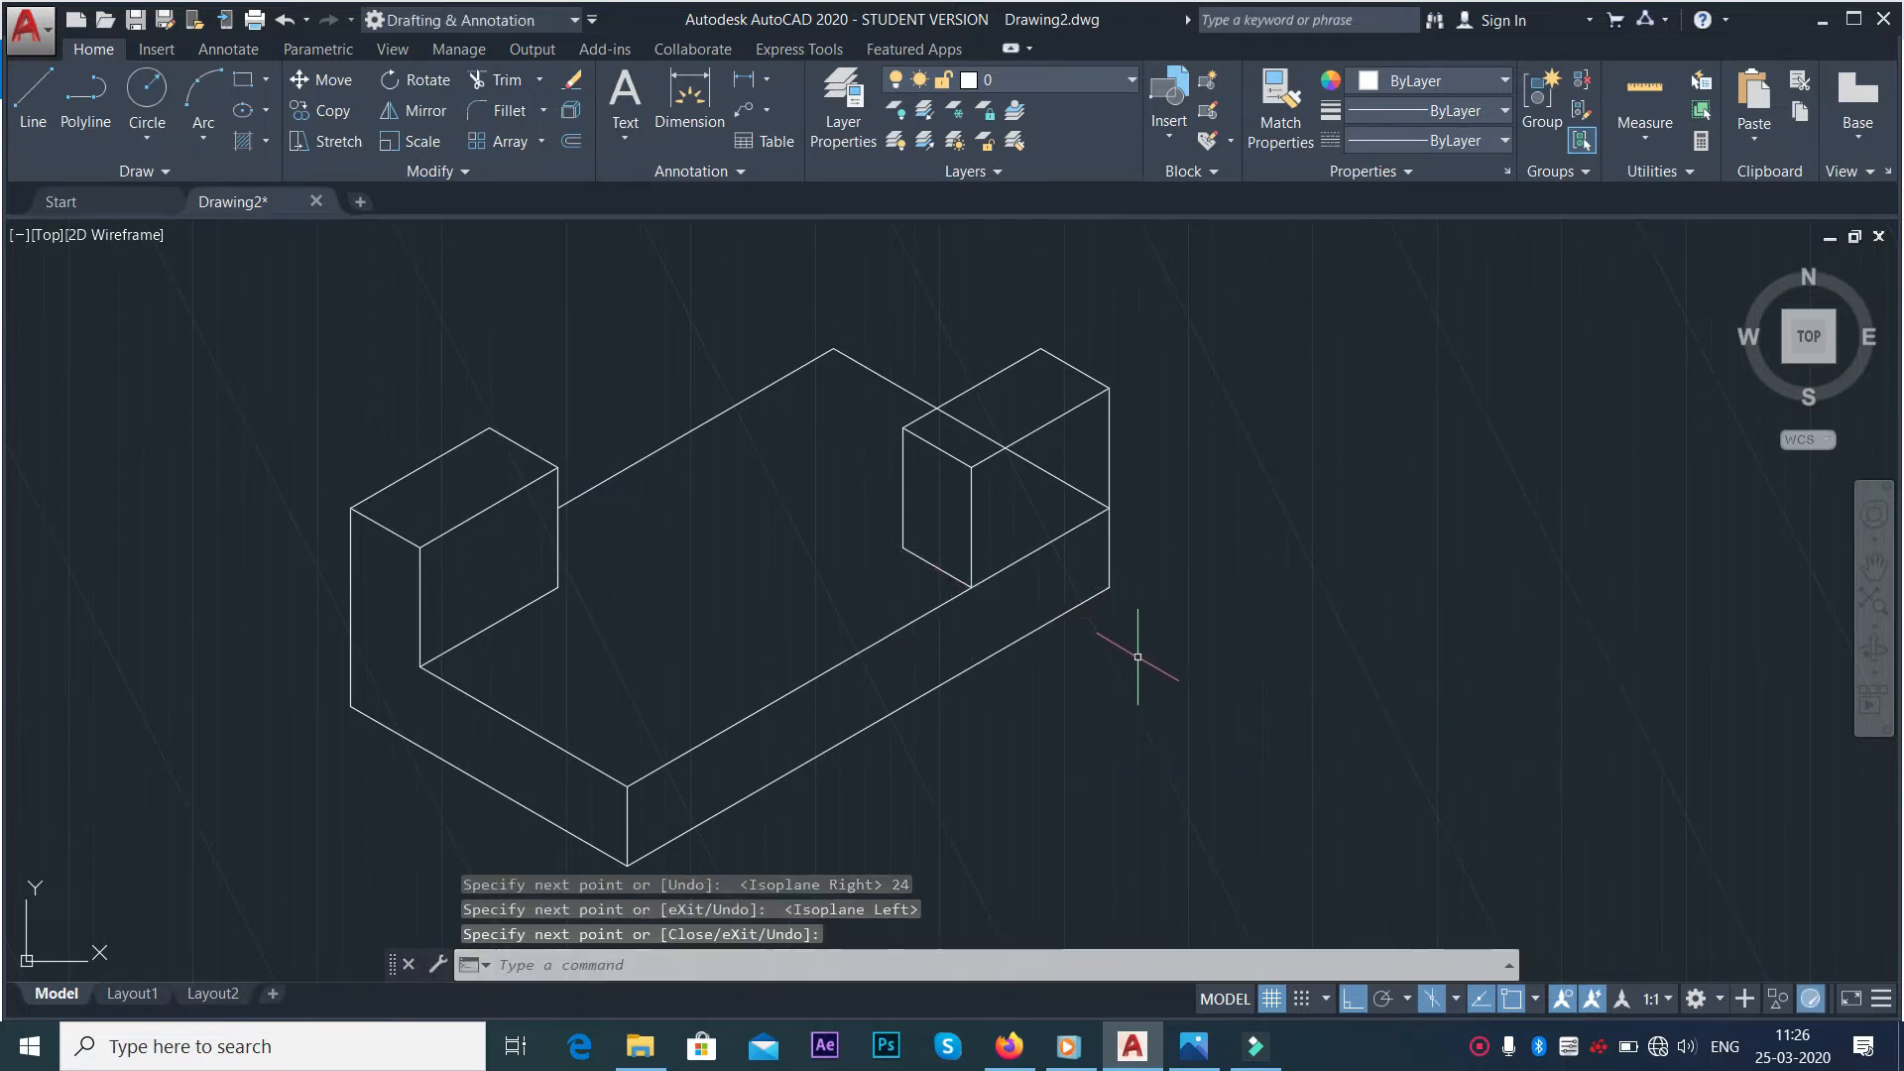
# Trim the base edges crossing the right upright's side face, end face and top face
pyautogui.write('tr')
pyautogui.press('Return')
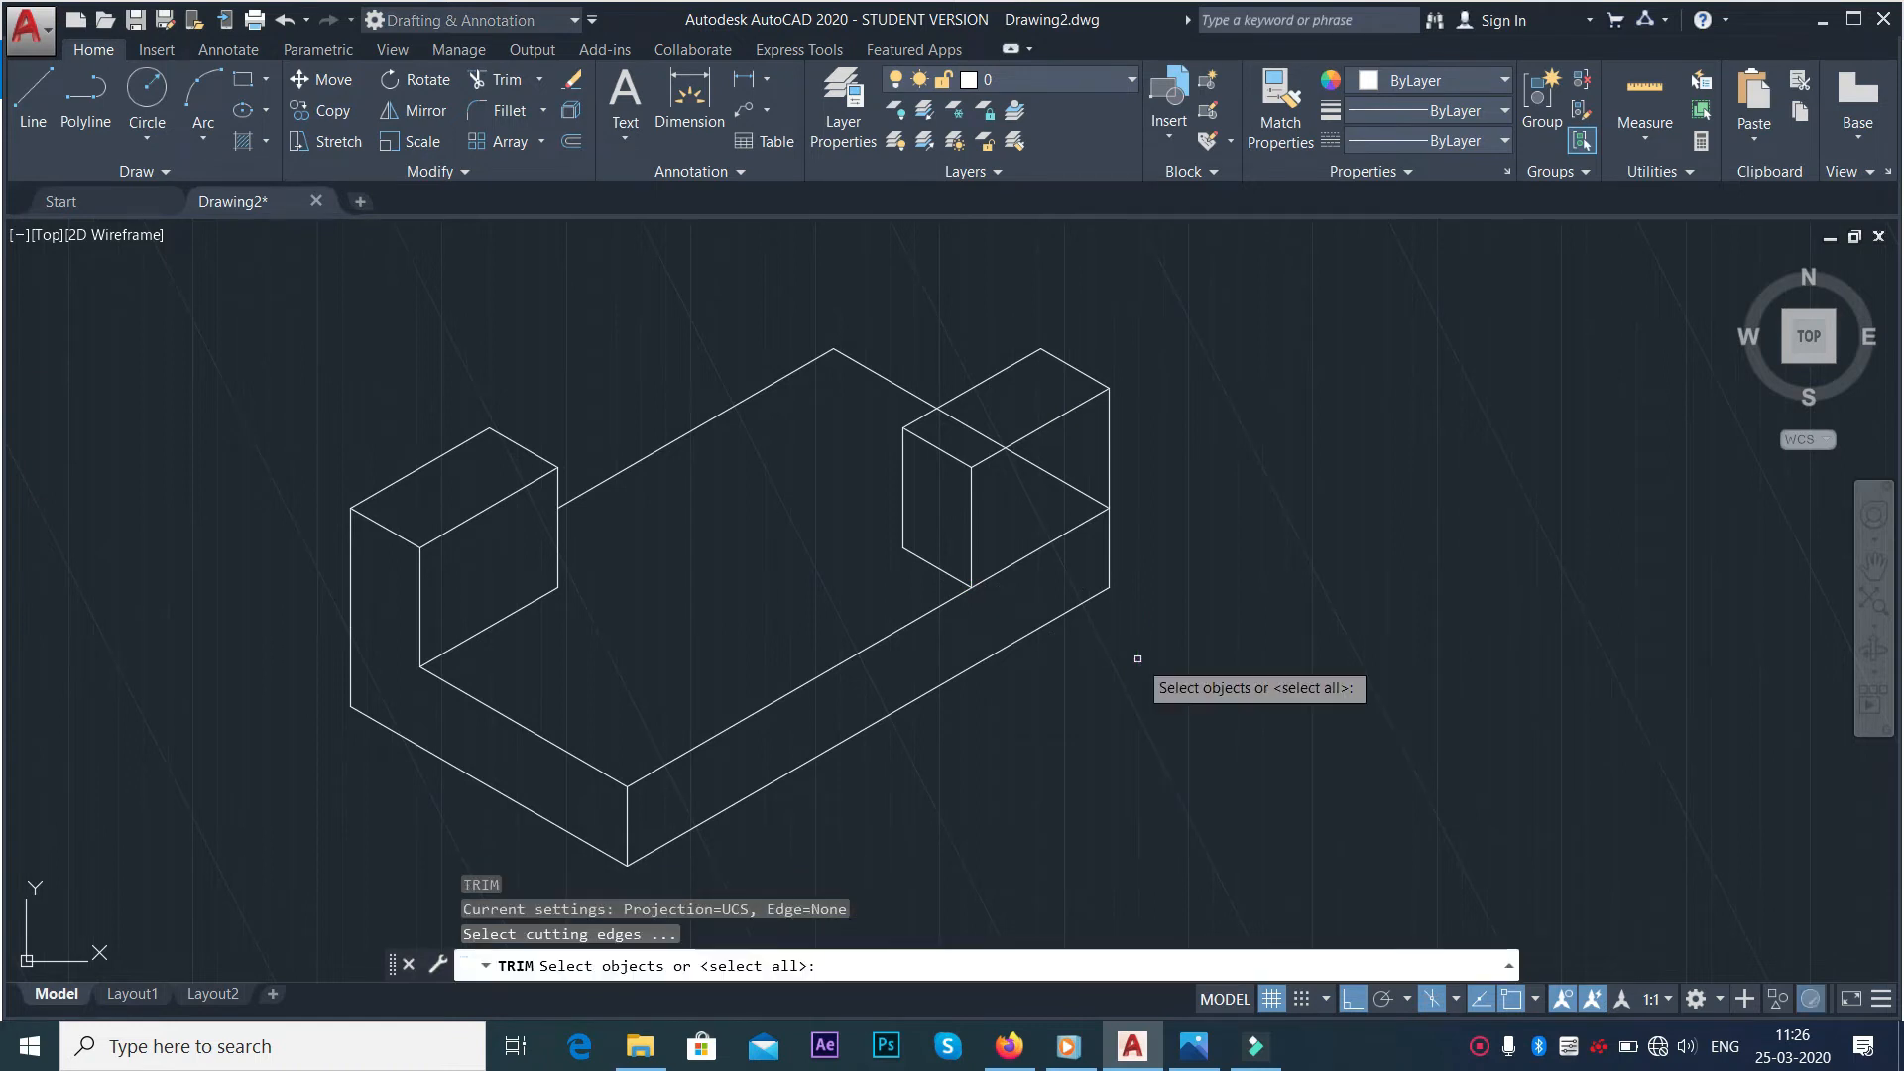
pyautogui.press('Return')
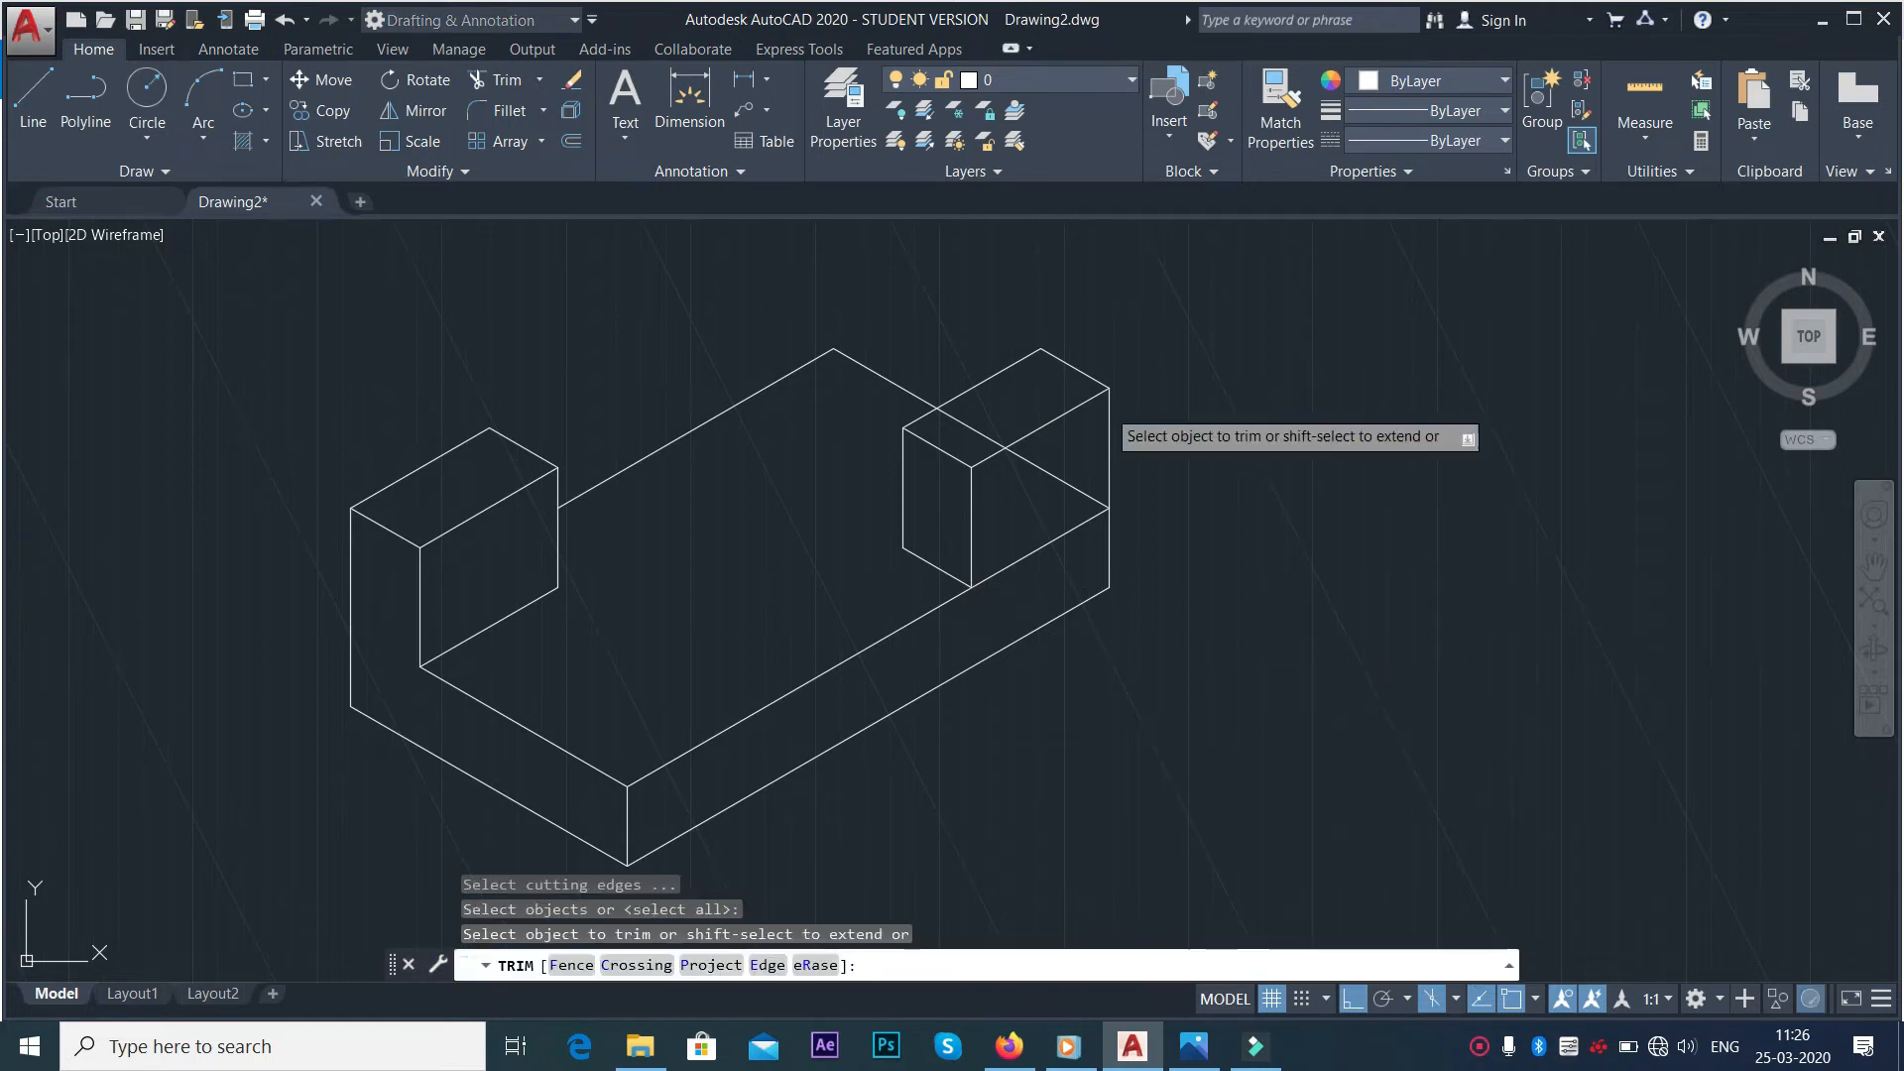
pyautogui.click(1083, 494)
pyautogui.click(1071, 531)
pyautogui.click(995, 441)
pyautogui.press('Escape')
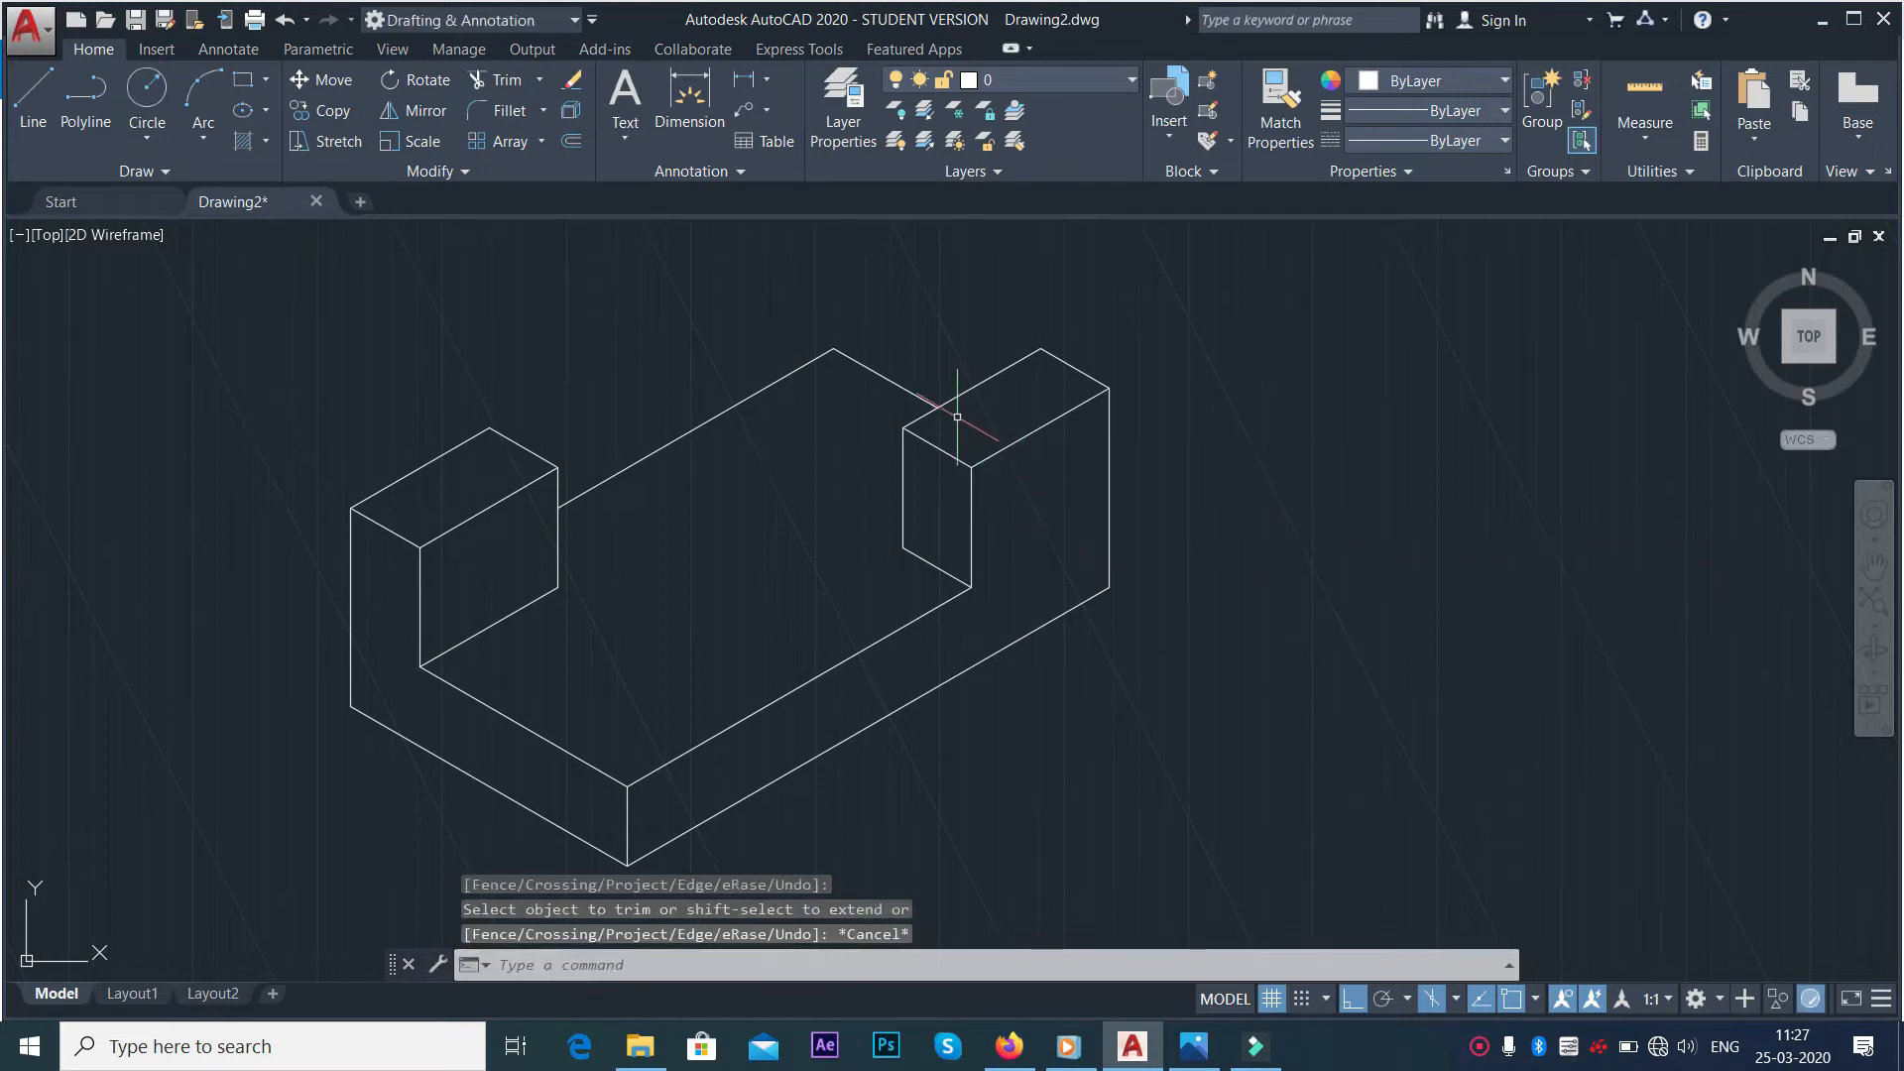
# Copy the base's short front top edge 40 along the long side in Isoplane Top, using the front corner as base point and checking the reference image
pyautogui.hotkey('alt', 'Tab')
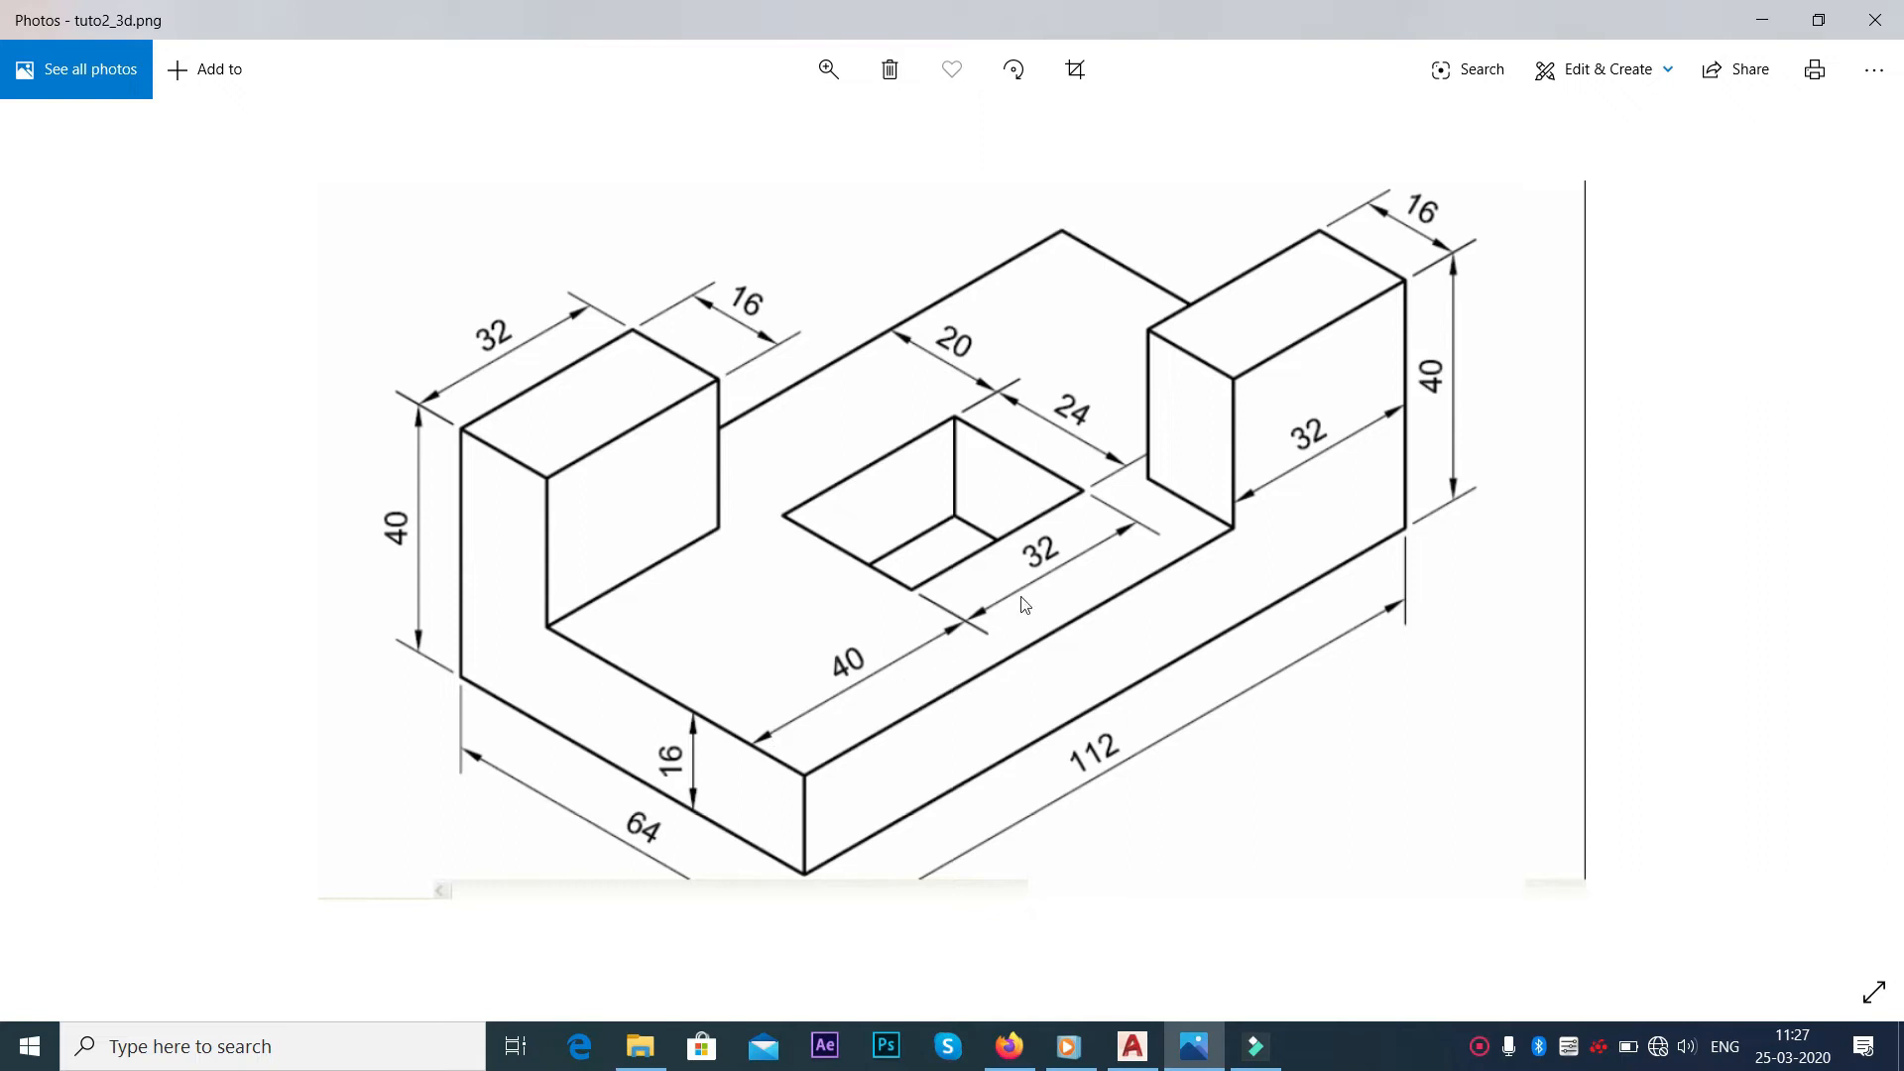
pyautogui.hotkey('alt', 'Tab')
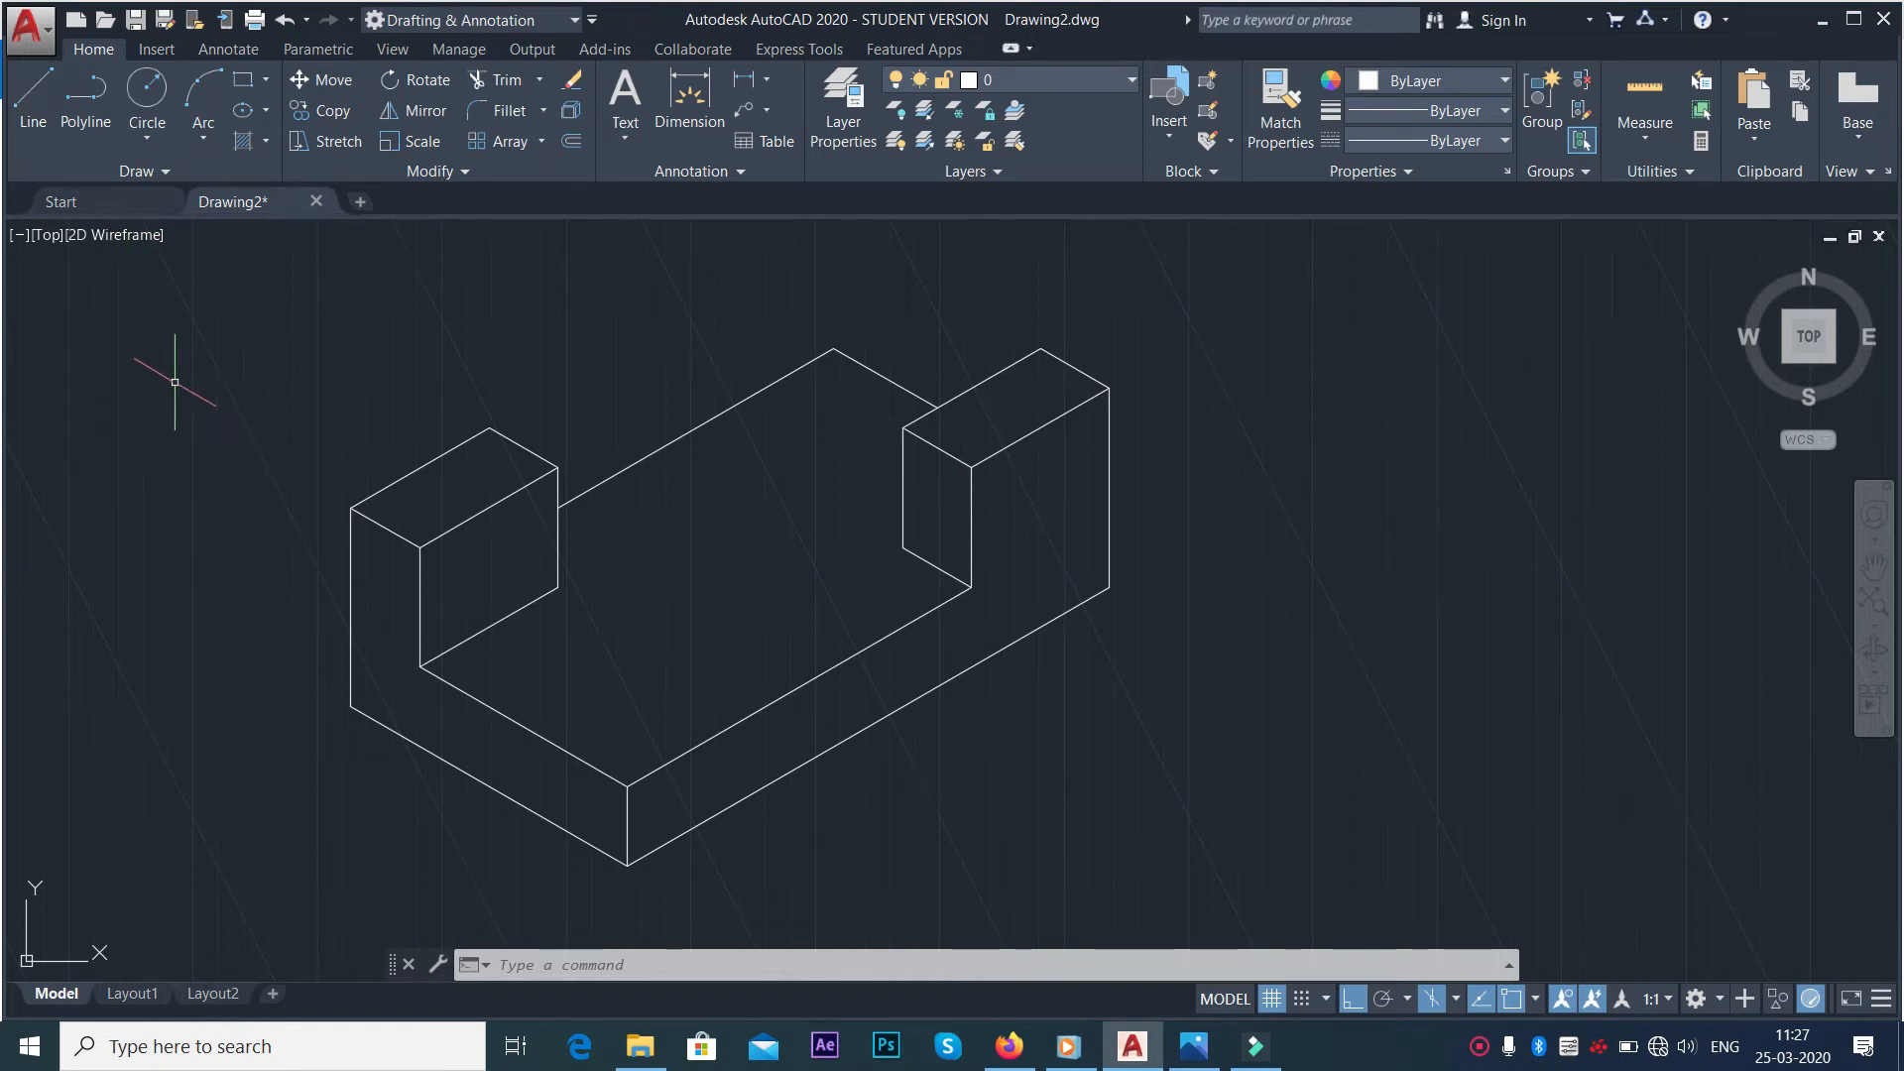
pyautogui.press('Return')
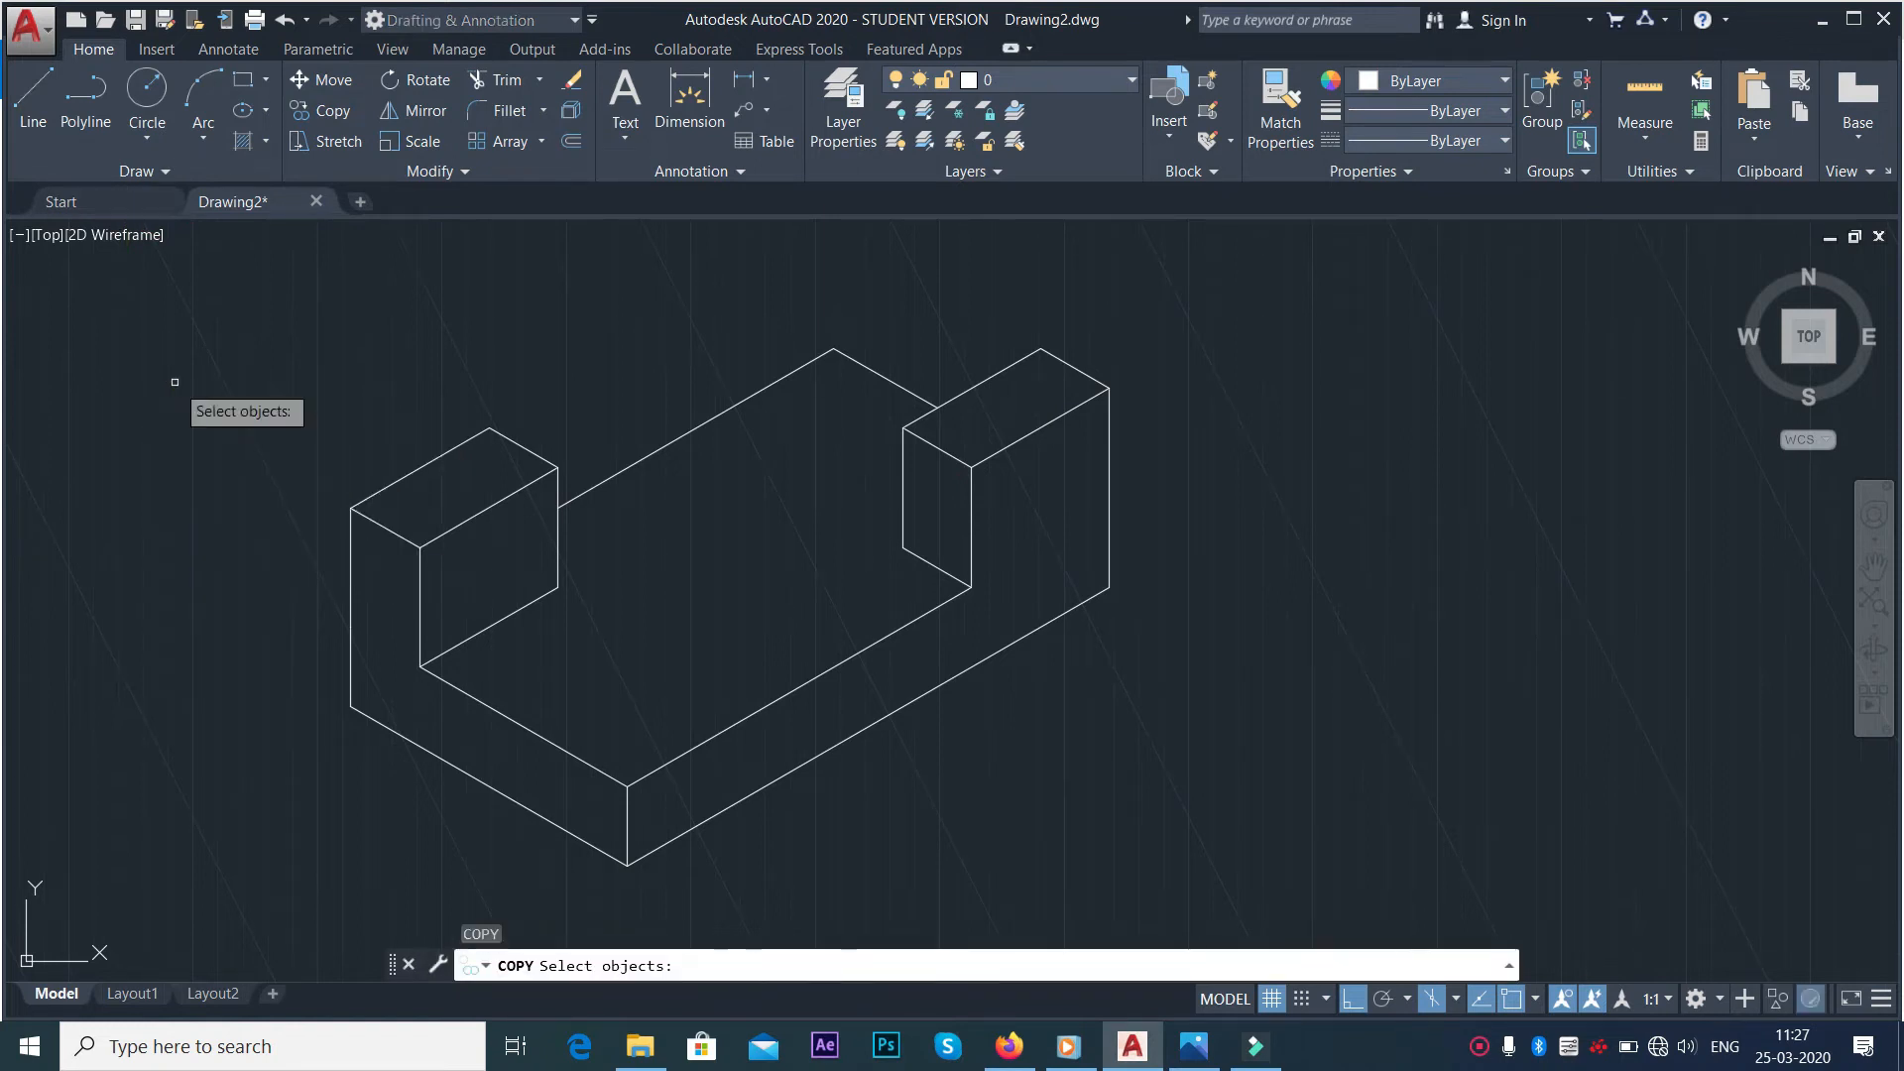
pyautogui.click(497, 712)
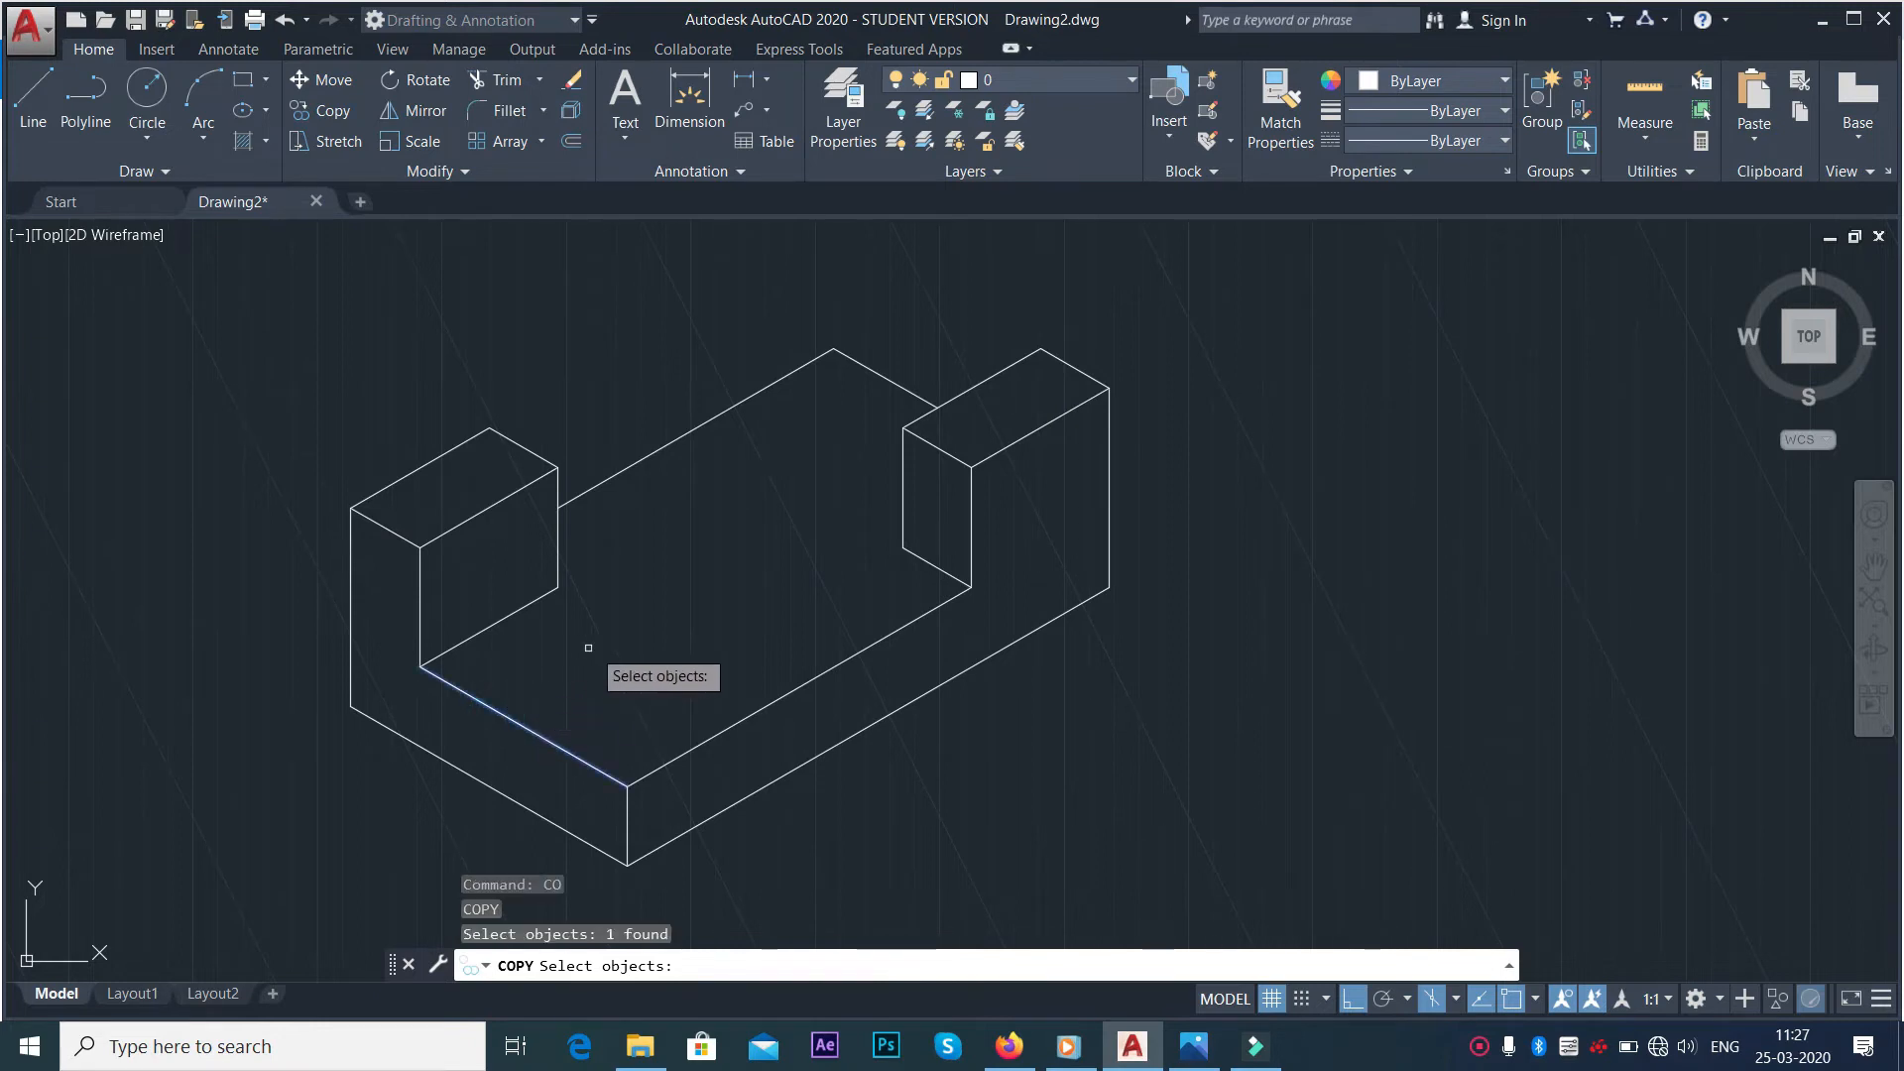
pyautogui.press('Return')
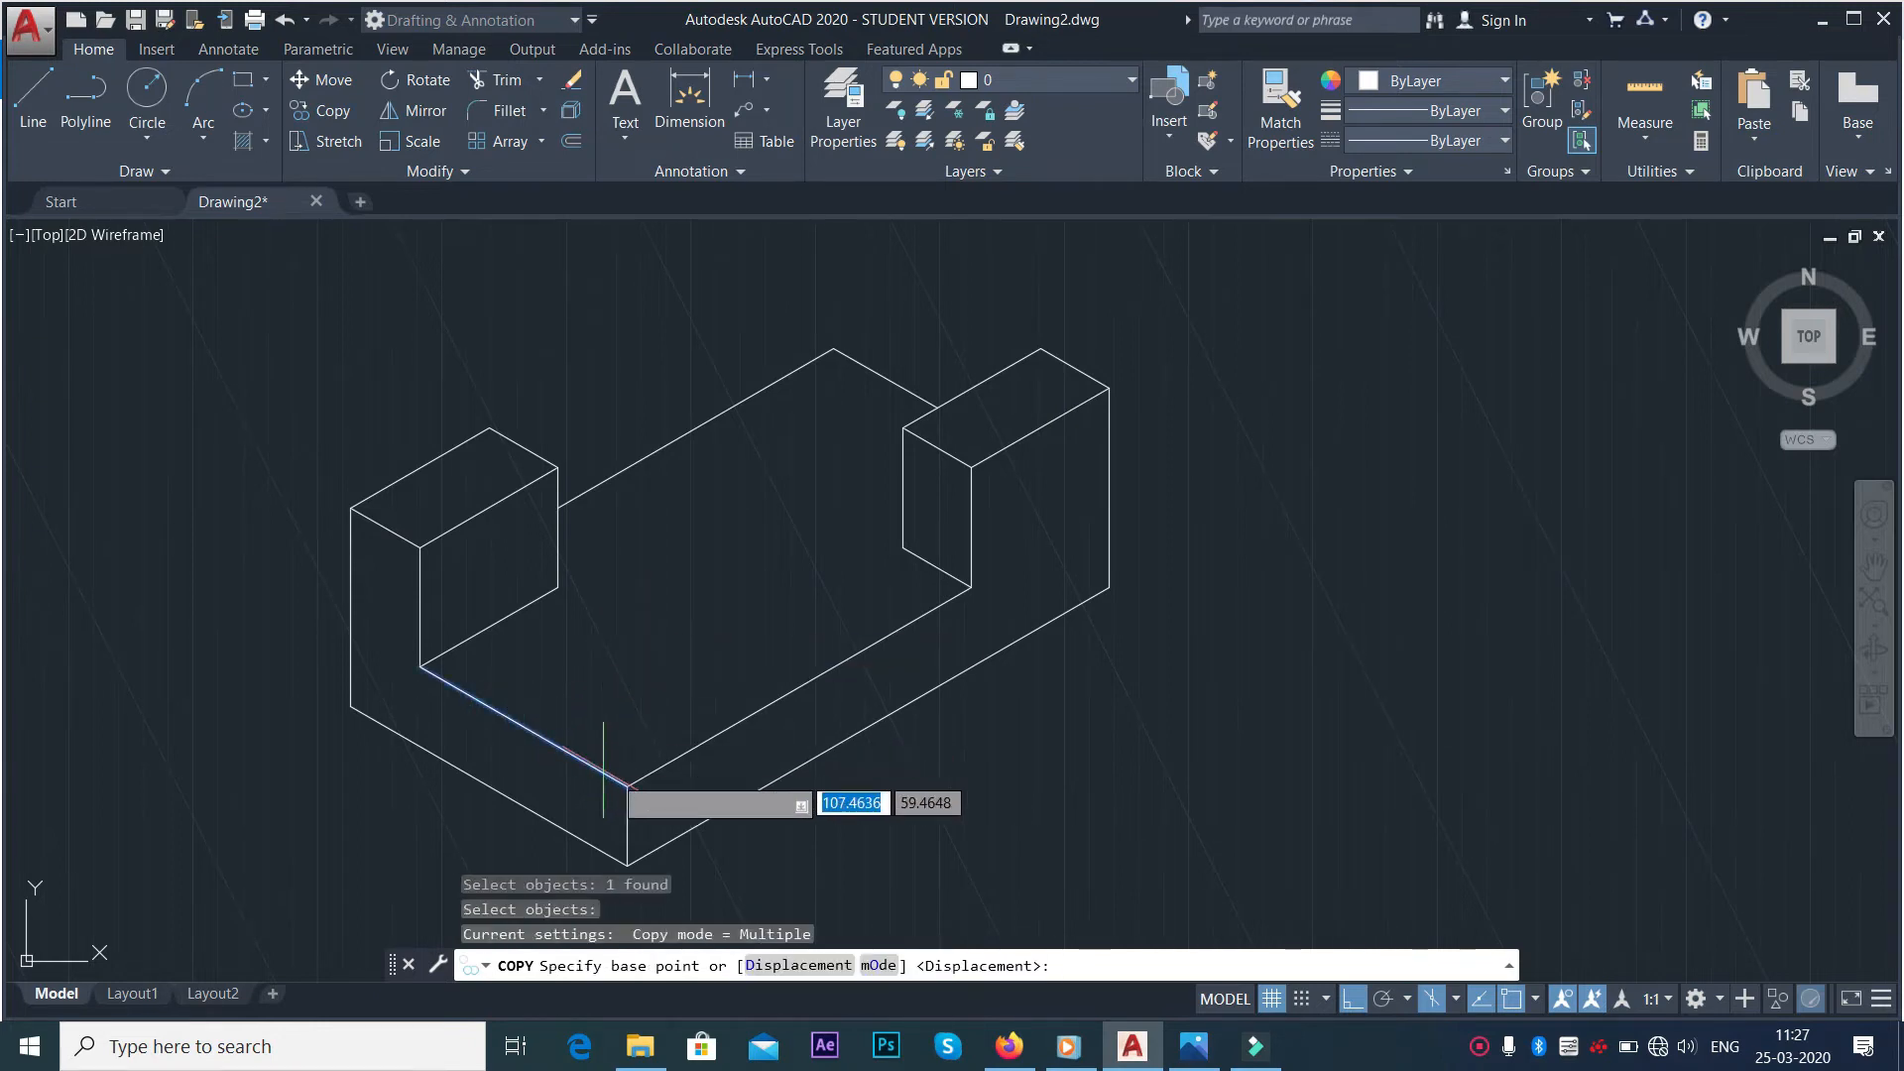
pyautogui.click(626, 786)
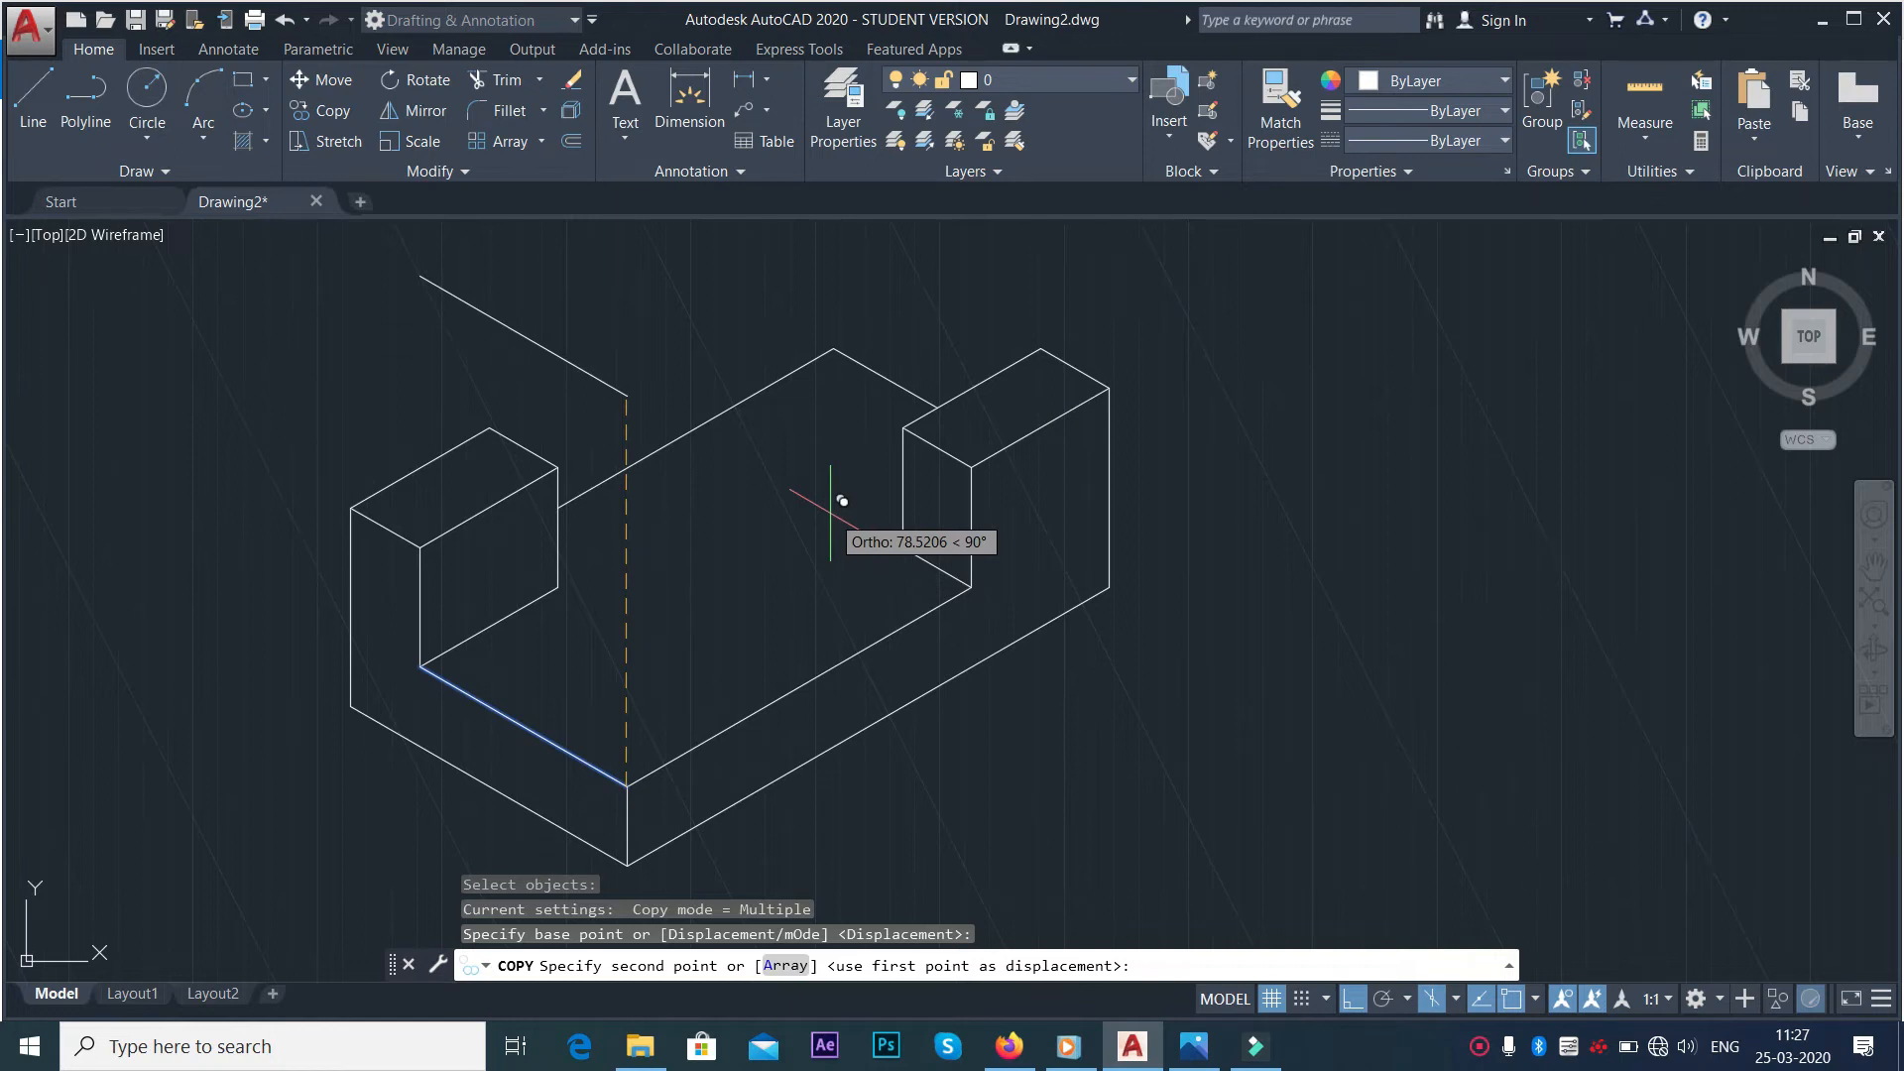
pyautogui.press('F5')
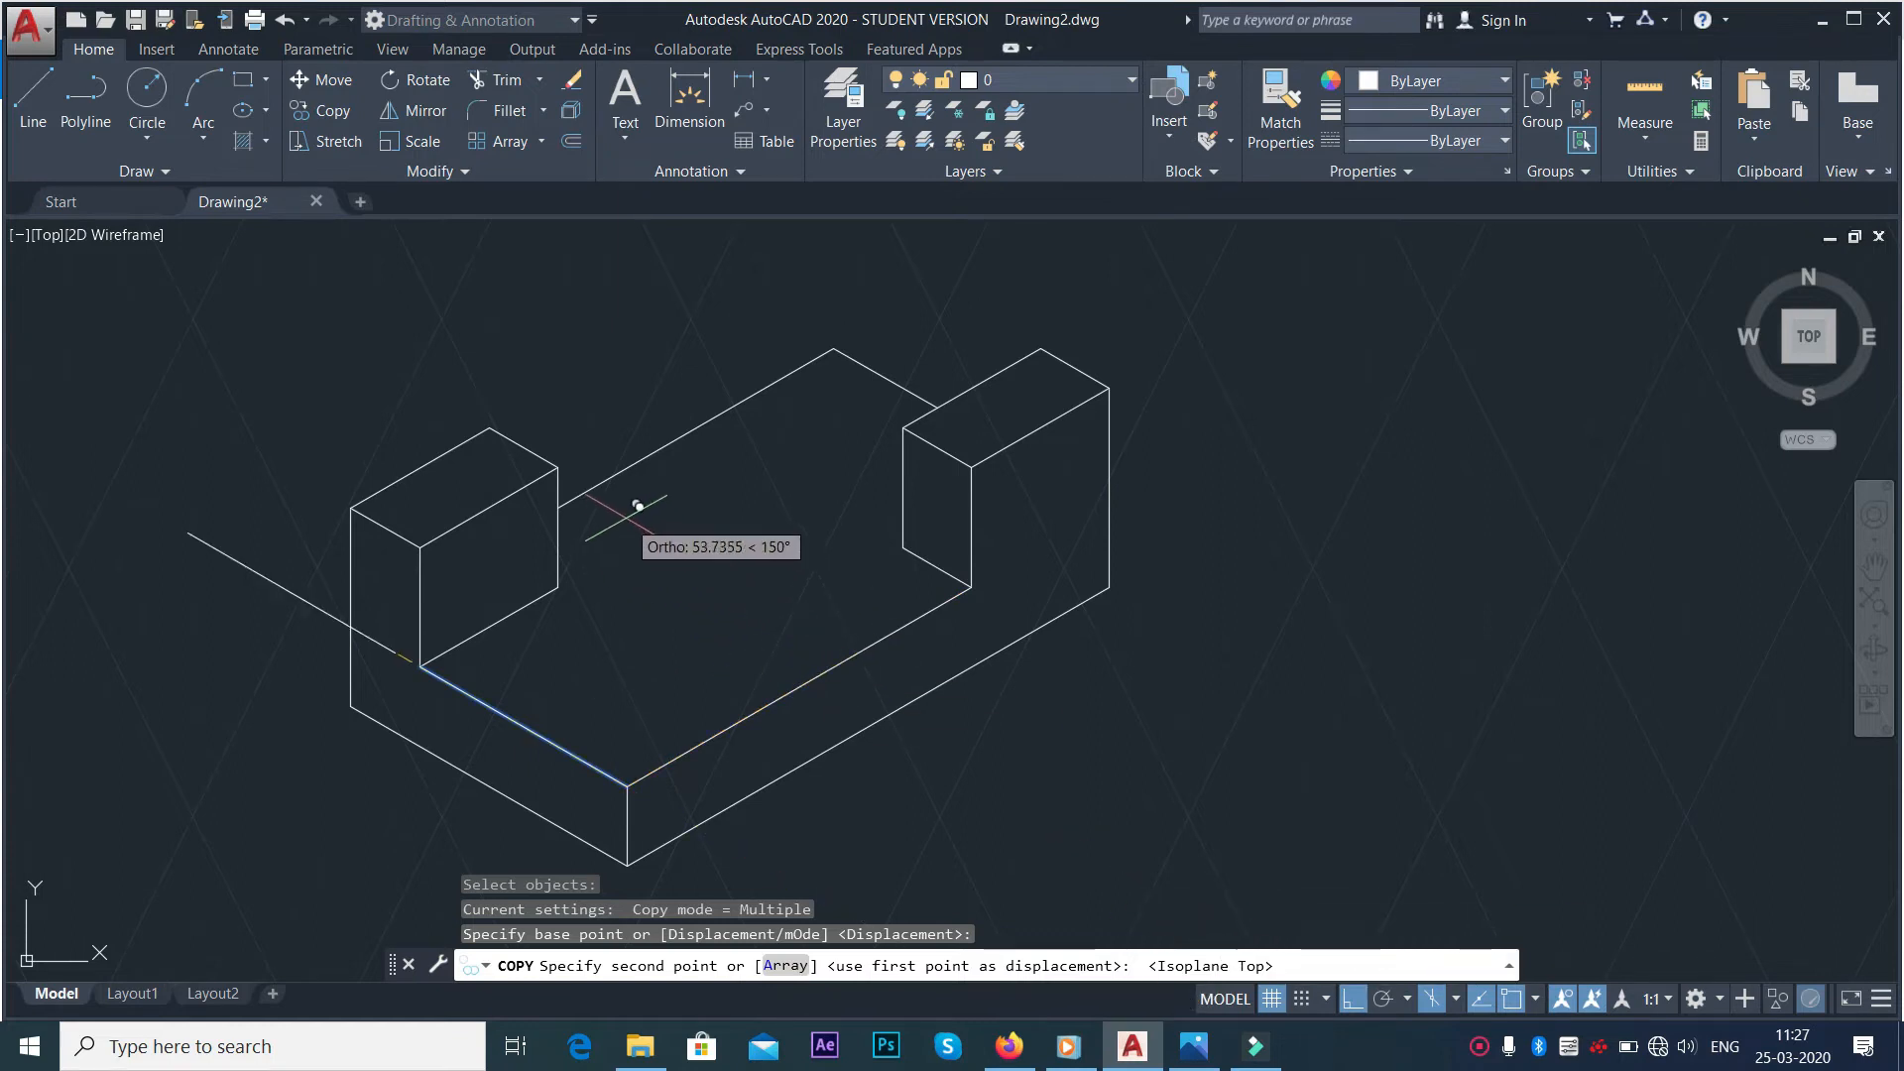
pyautogui.hotkey('alt', 'Tab')
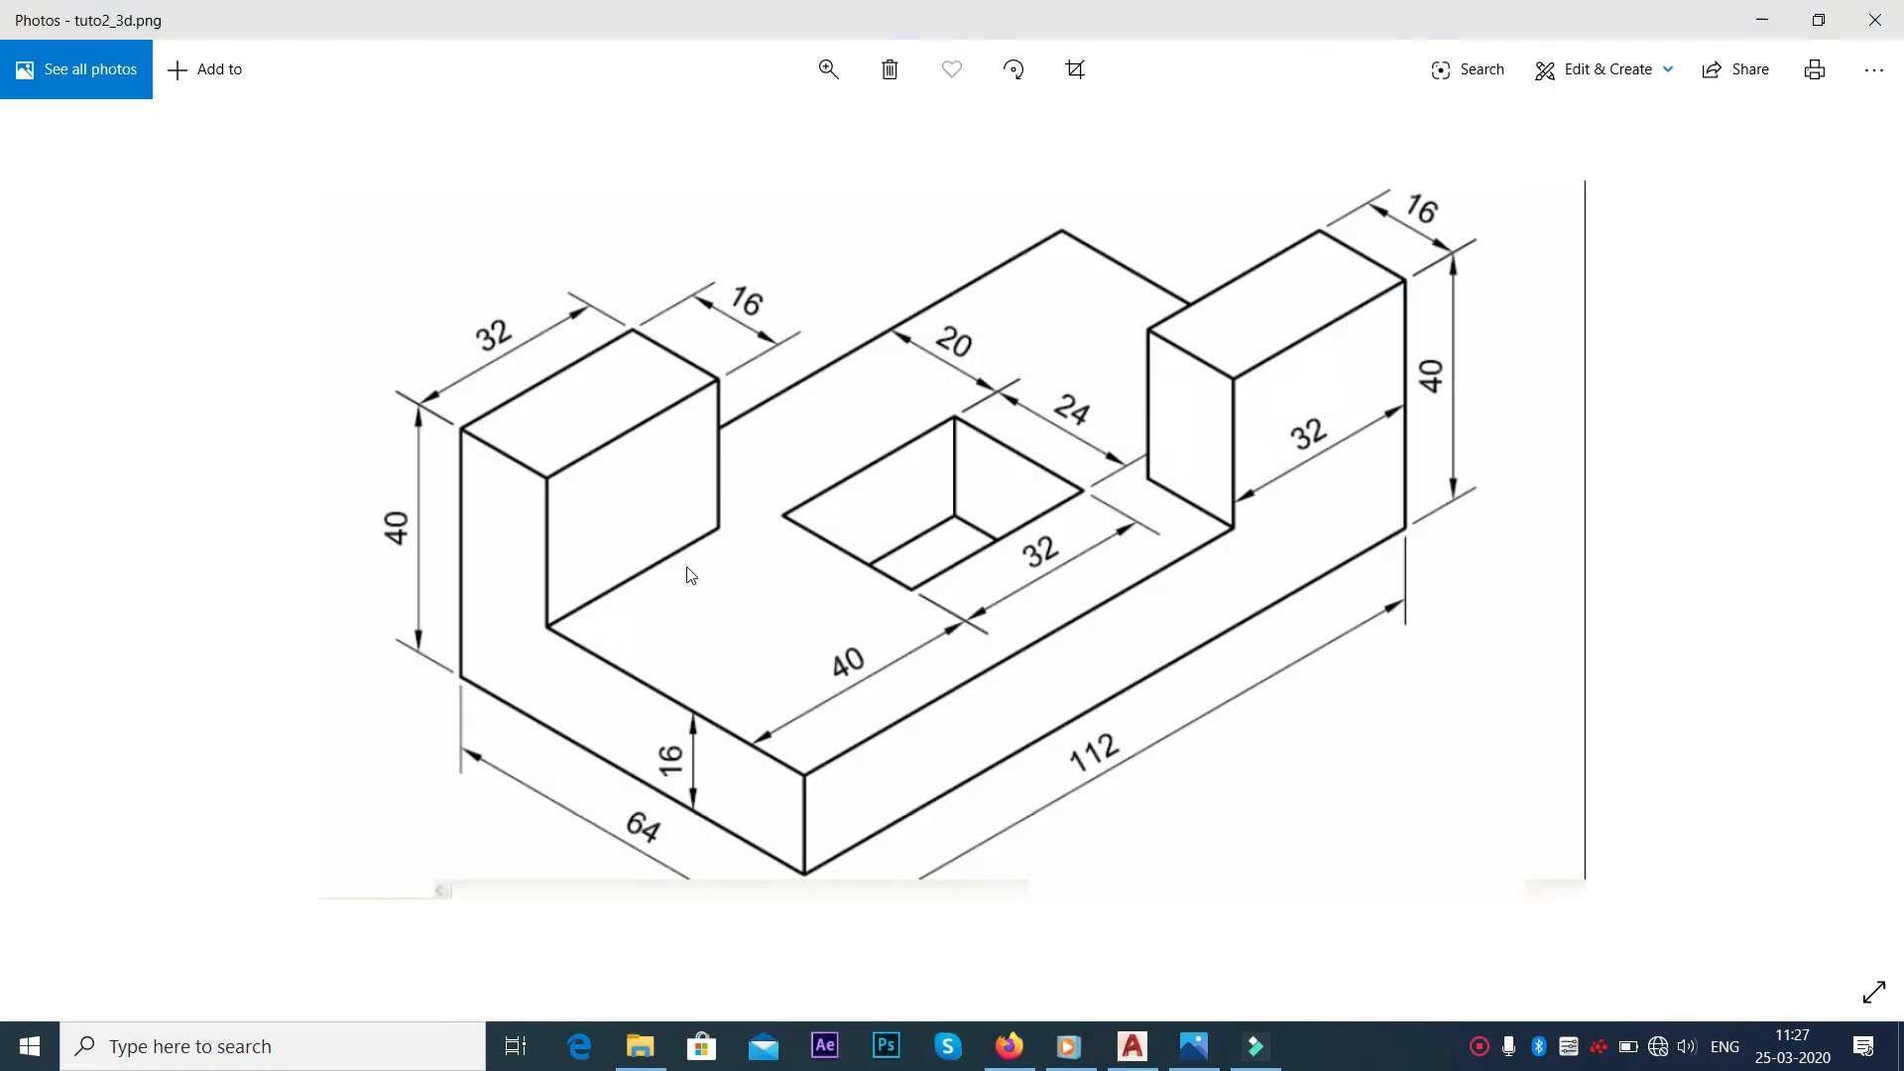
pyautogui.hotkey('alt', 'Tab')
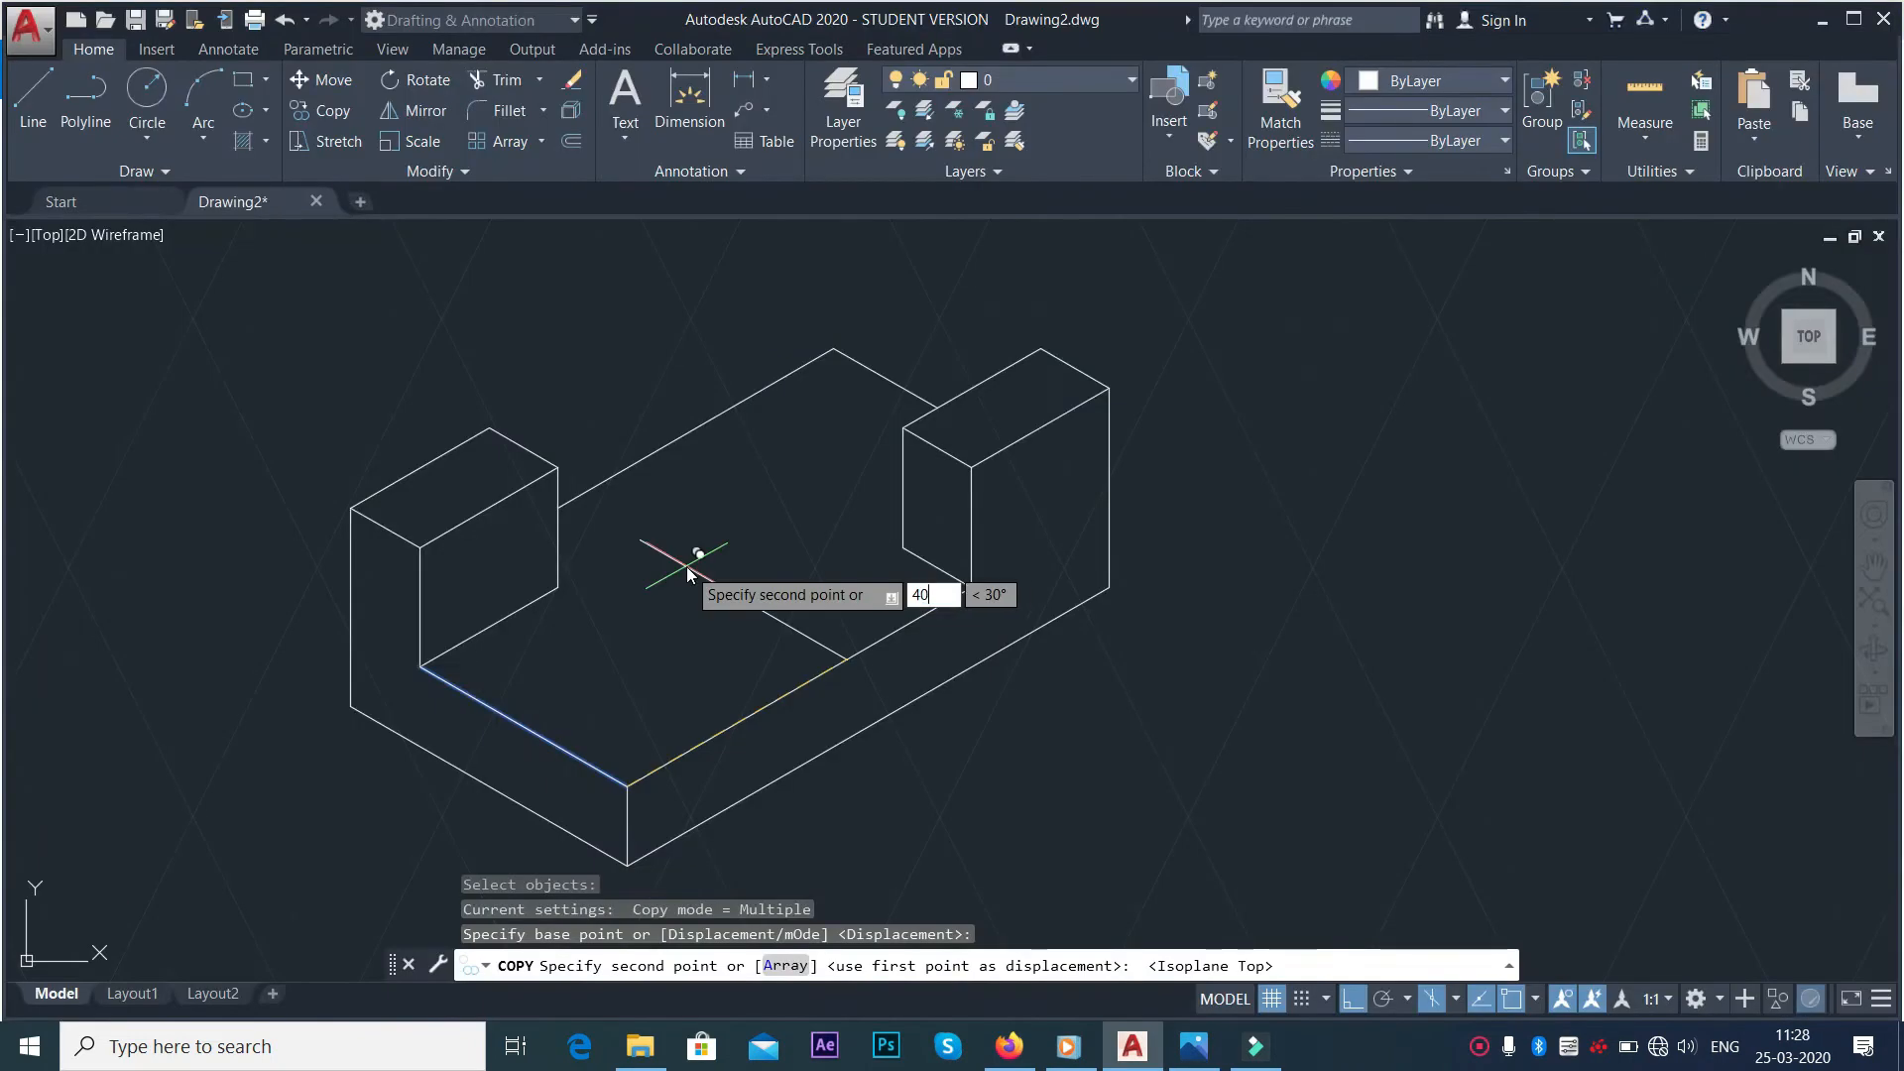
pyautogui.press('Return')
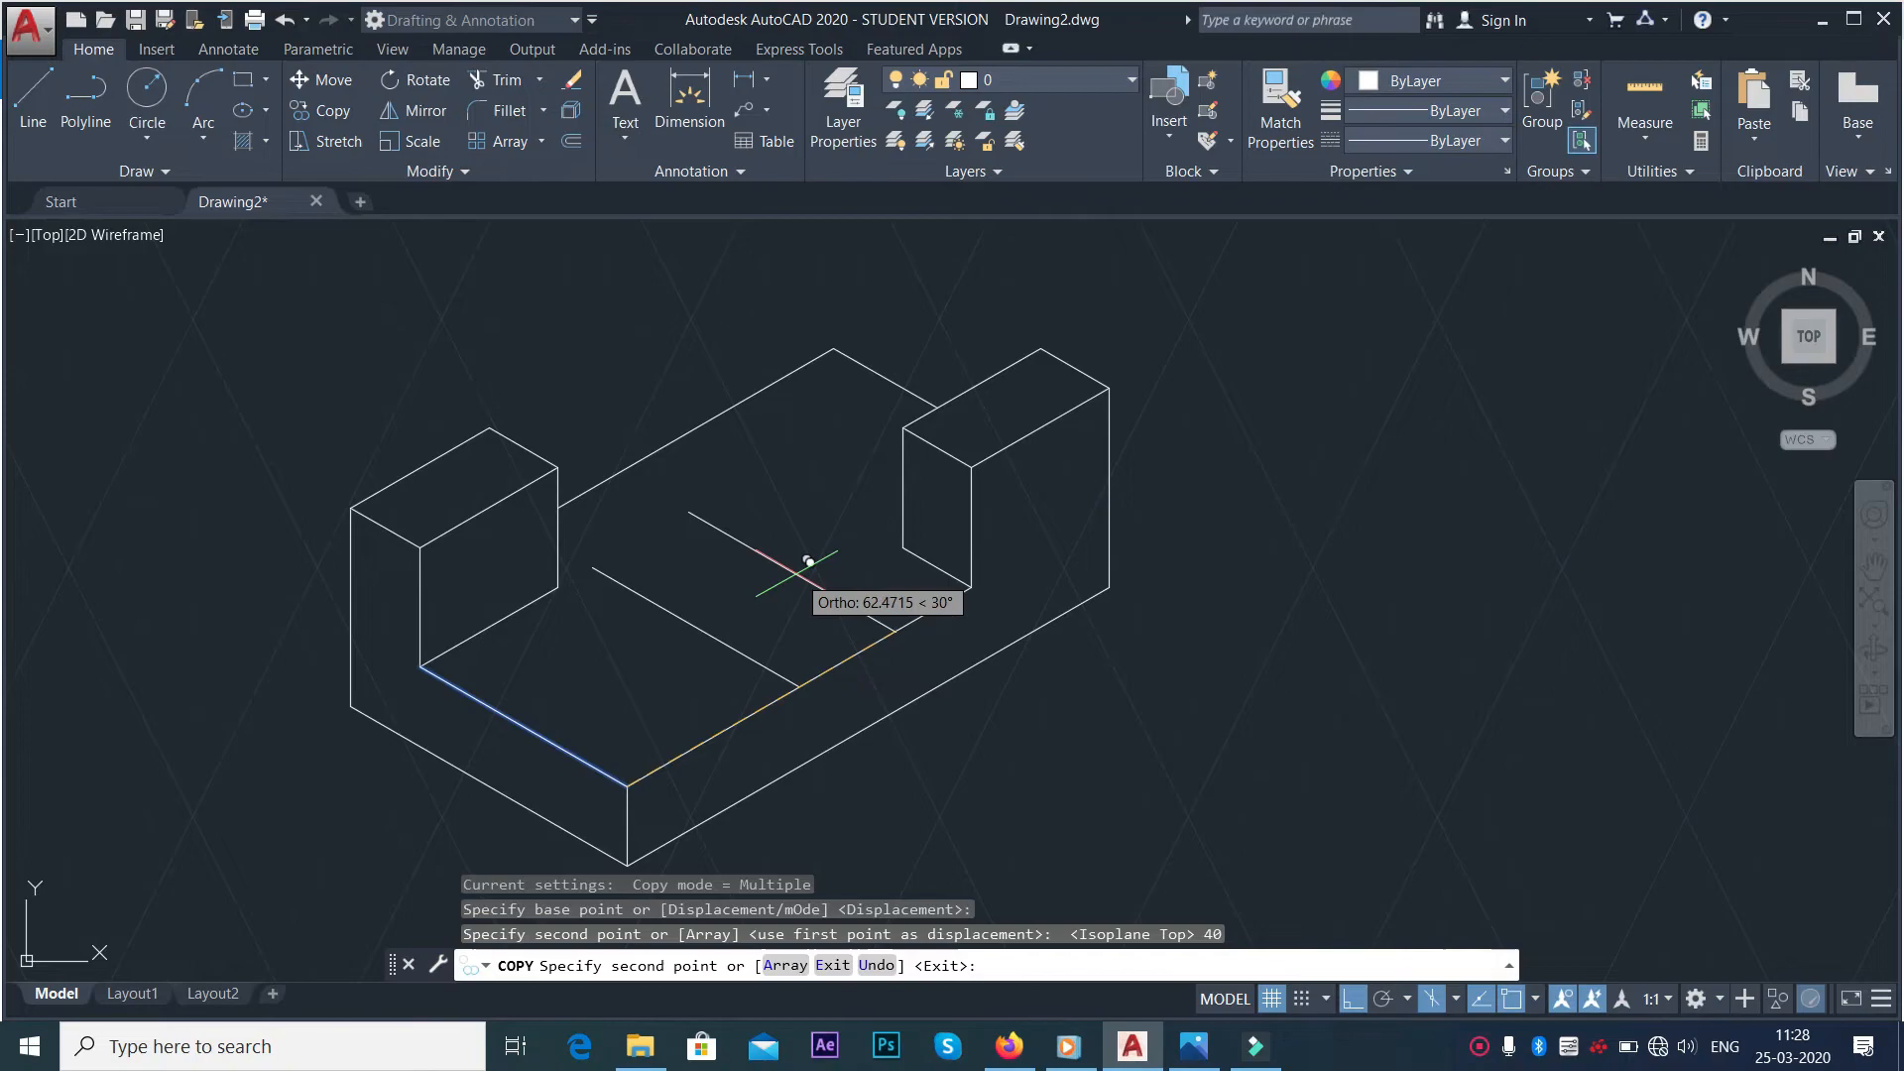
# Place a second copy of the short edge 72 from the front corner along the long side, checking the reference image
pyautogui.hotkey('alt', 'Tab')
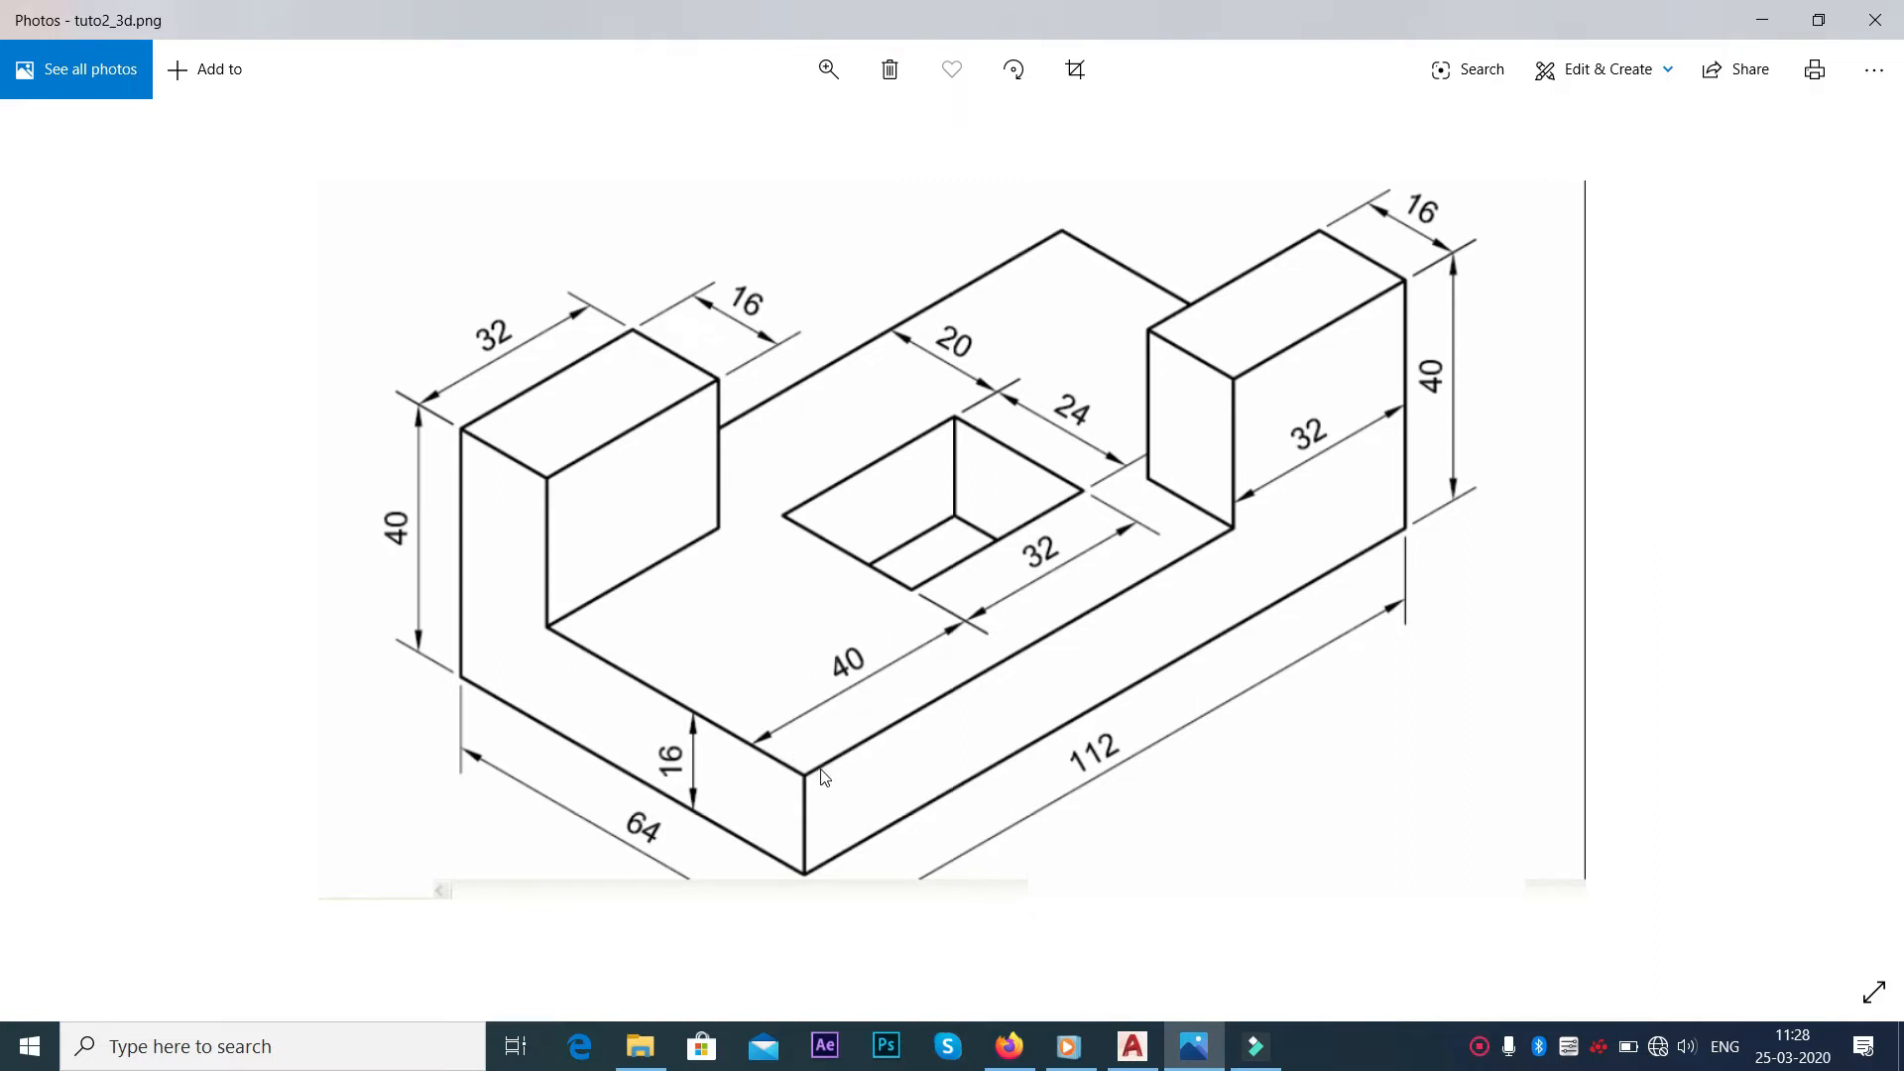
pyautogui.hotkey('alt', 'Tab')
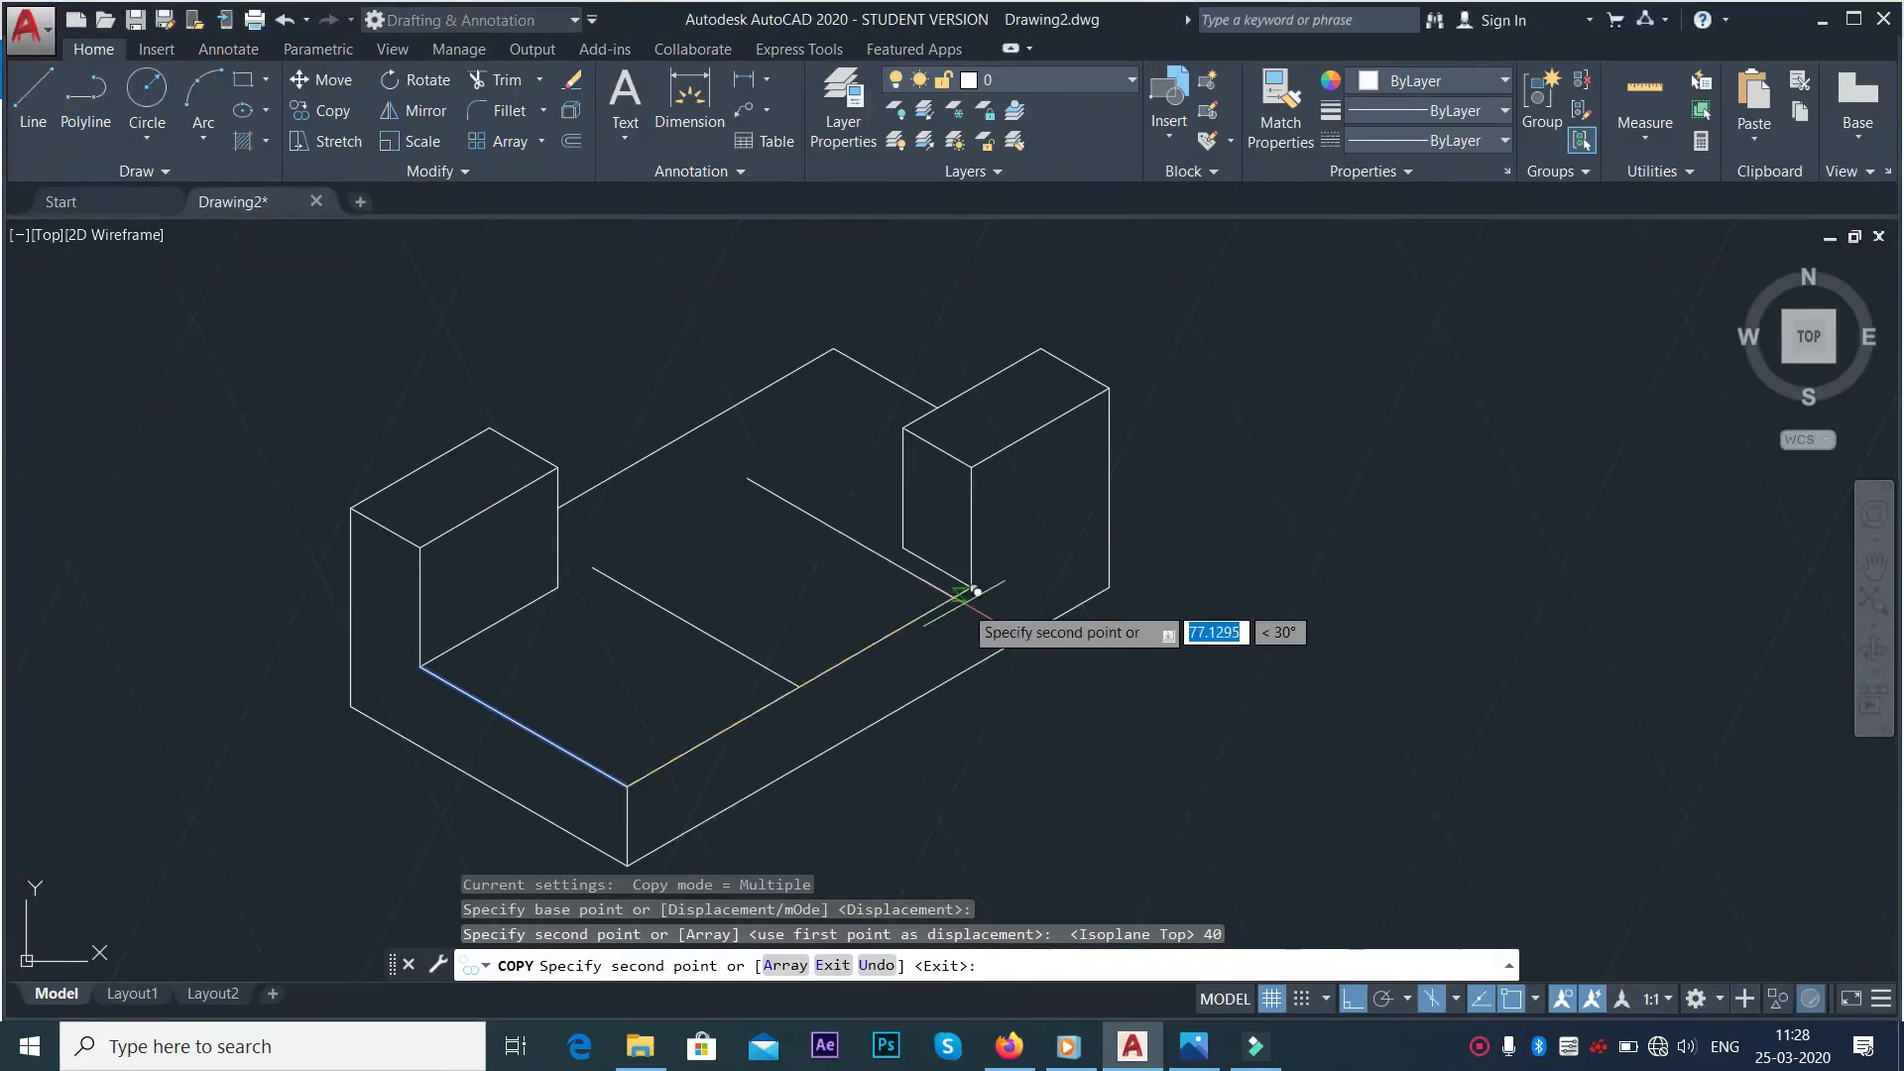
pyautogui.write('72')
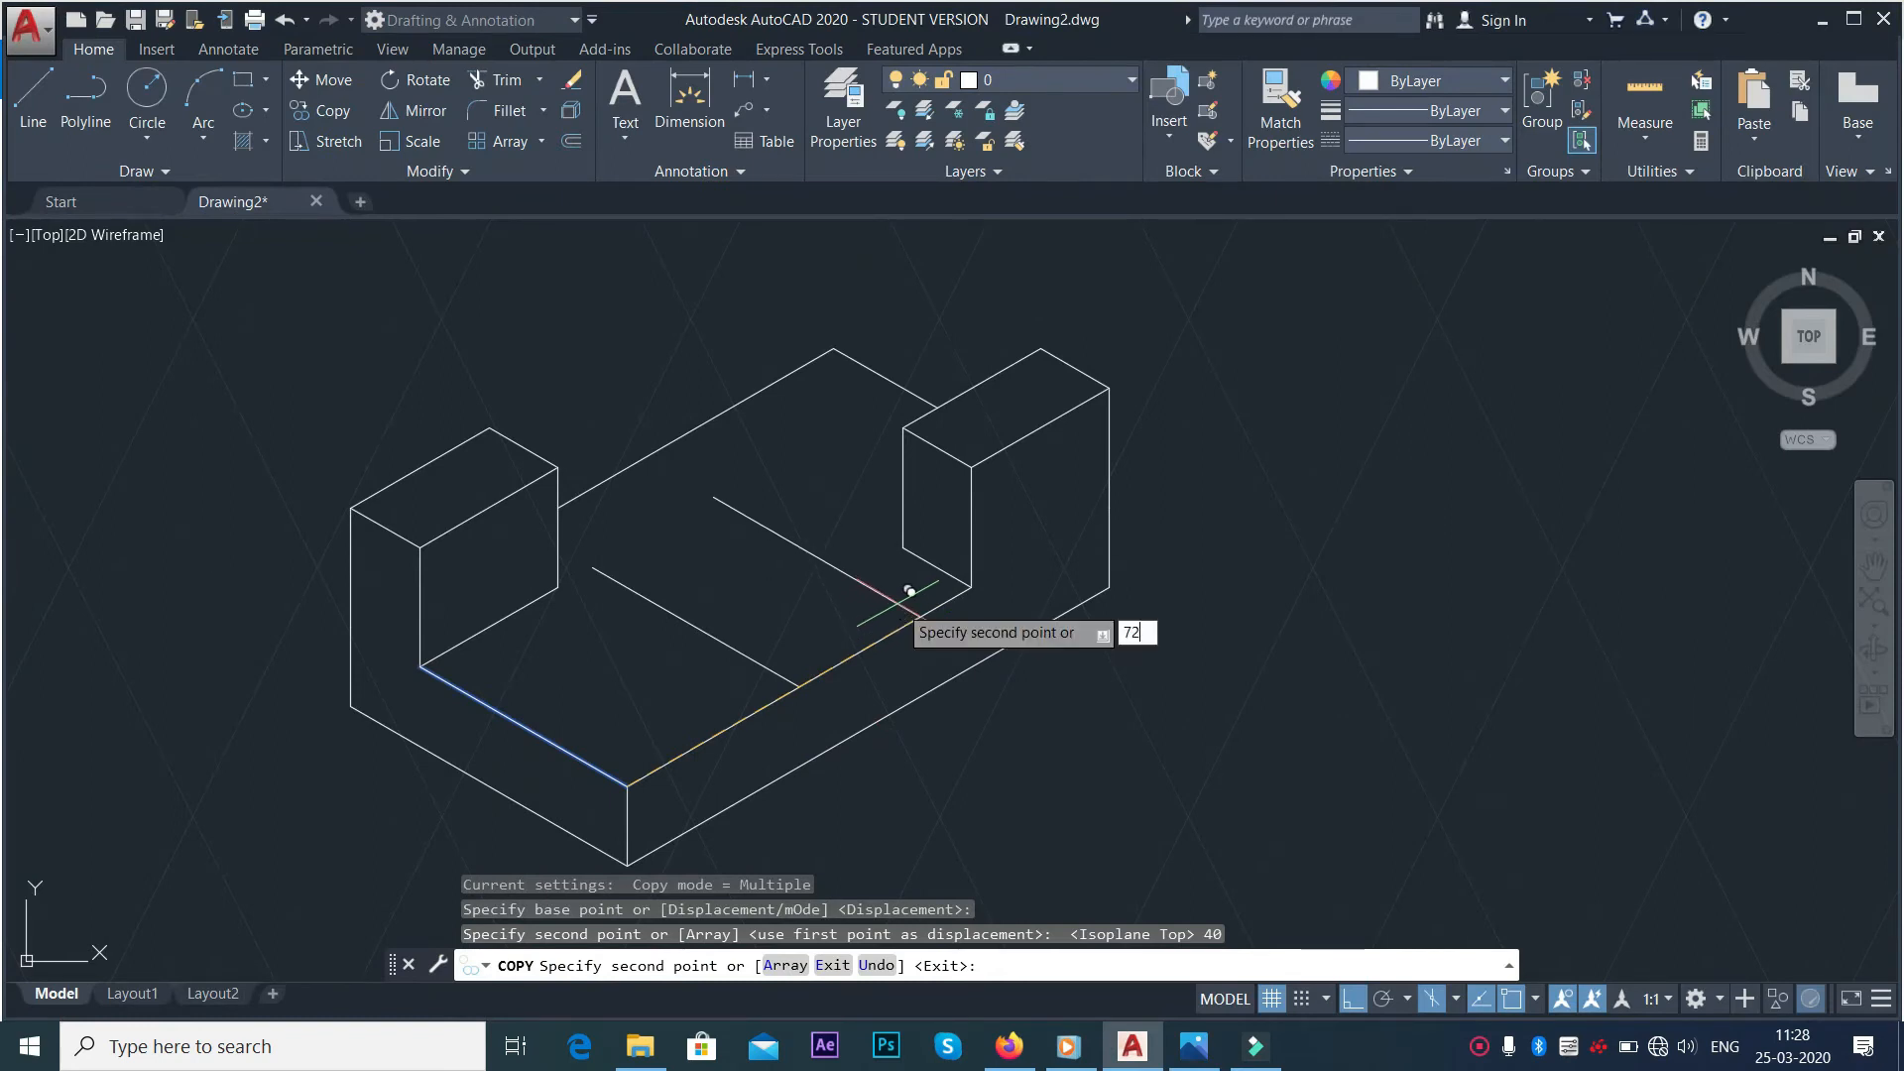
pyautogui.press('Return')
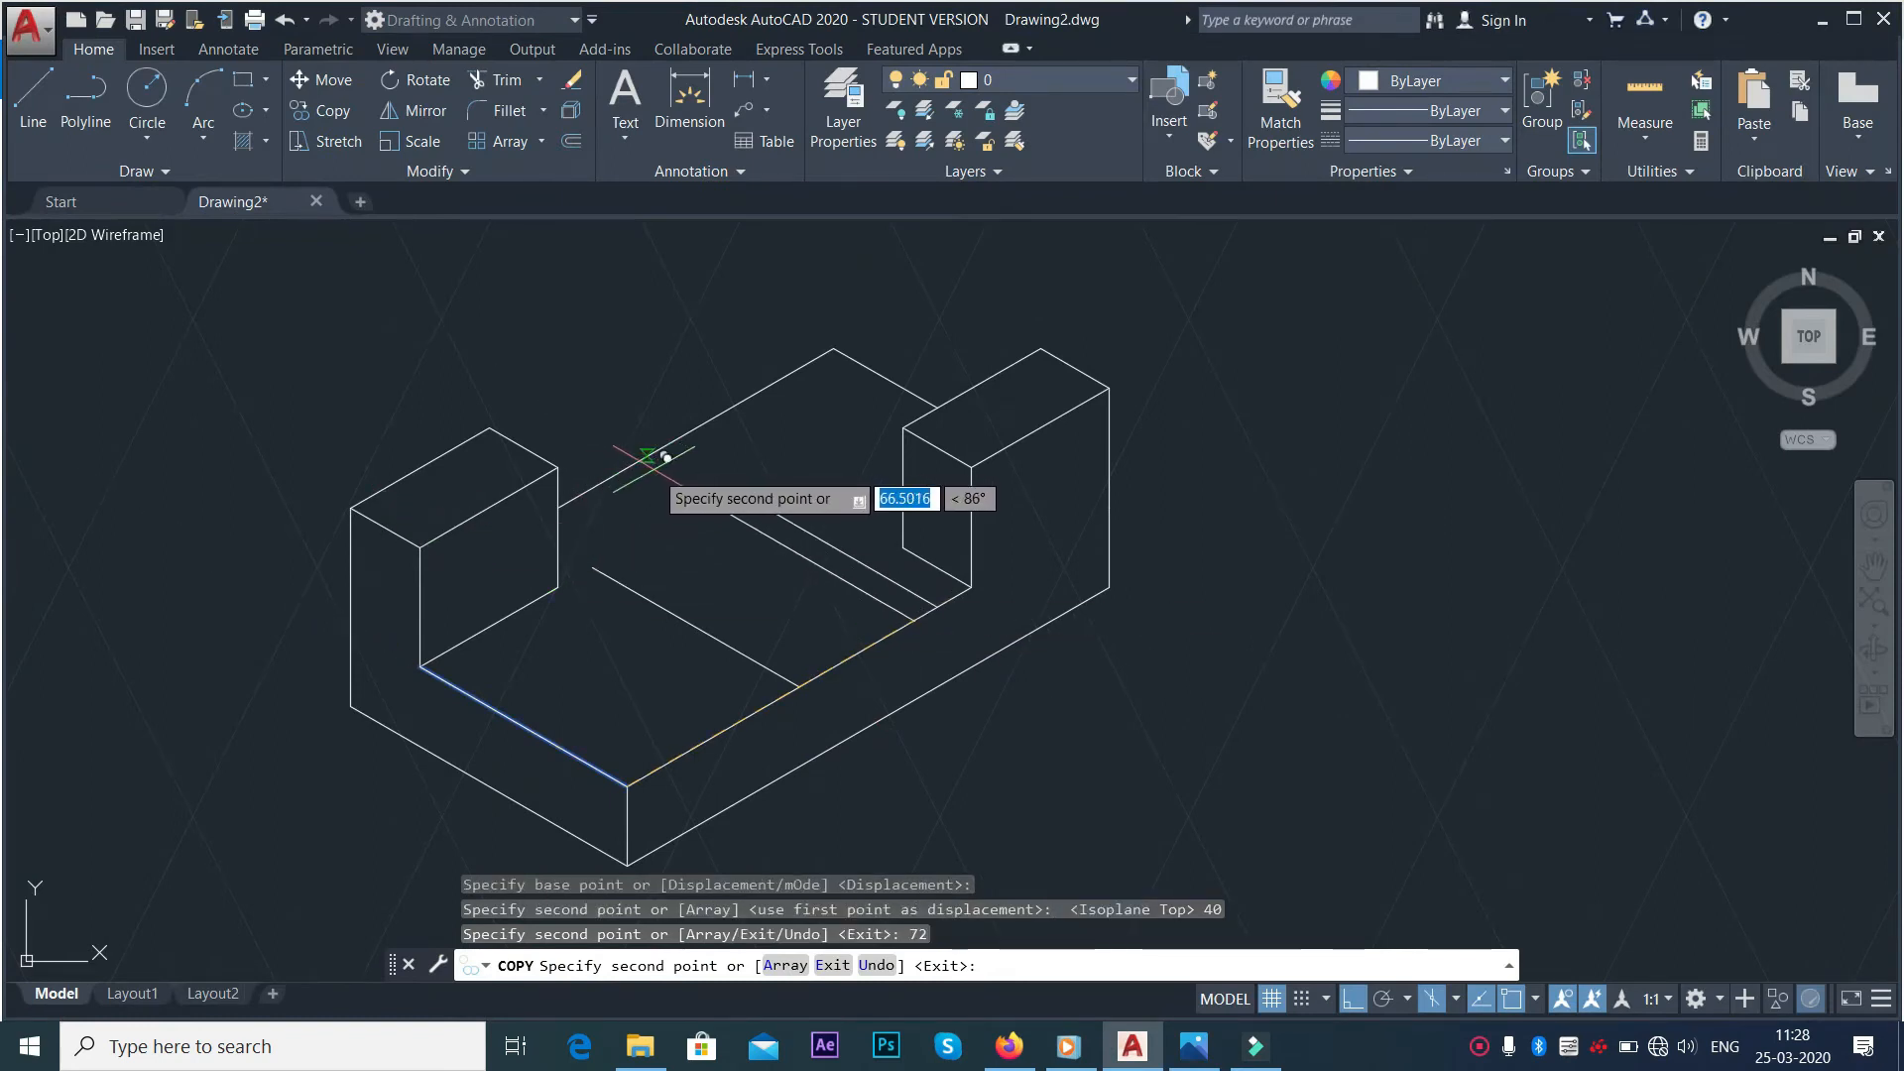
pyautogui.press('Escape')
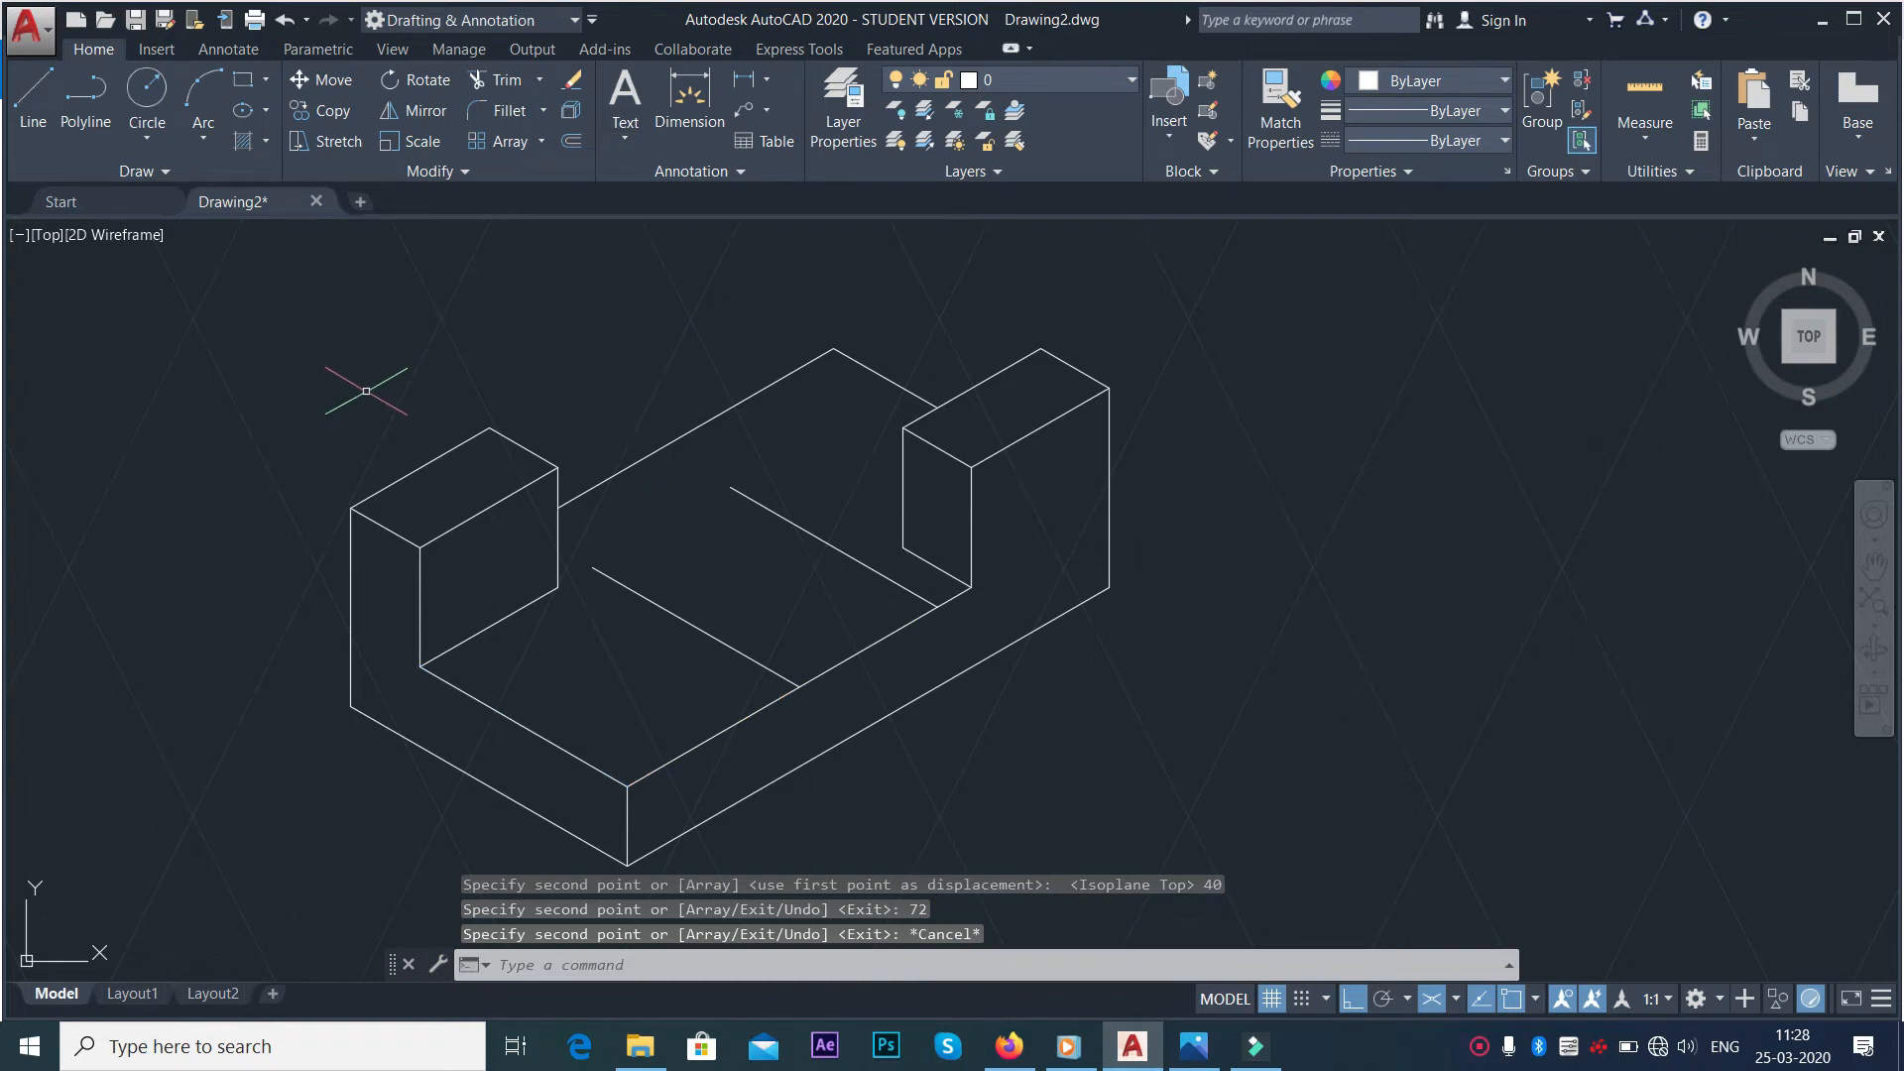
# Copy the base's long front top edge 20 back along the short side from the front corner, checking the reference image
pyautogui.write('co')
pyautogui.press('Return')
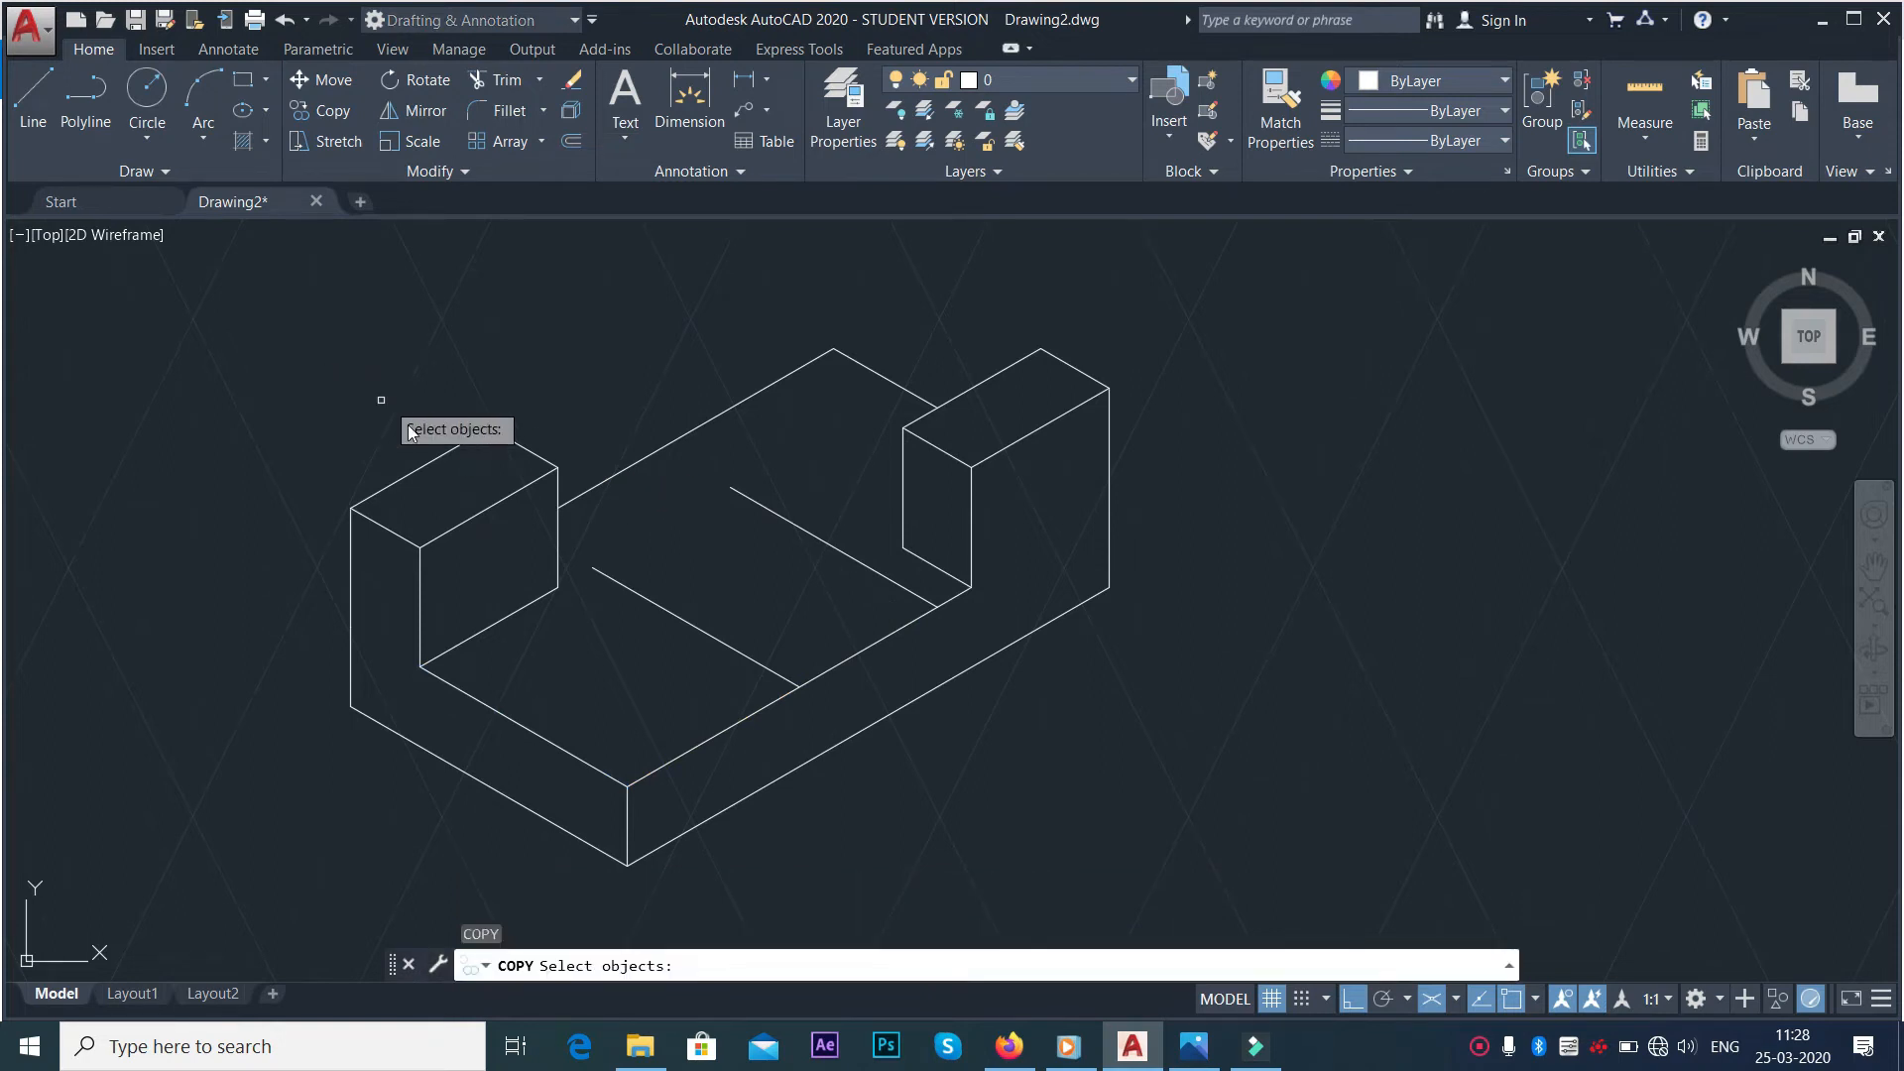
pyautogui.click(700, 745)
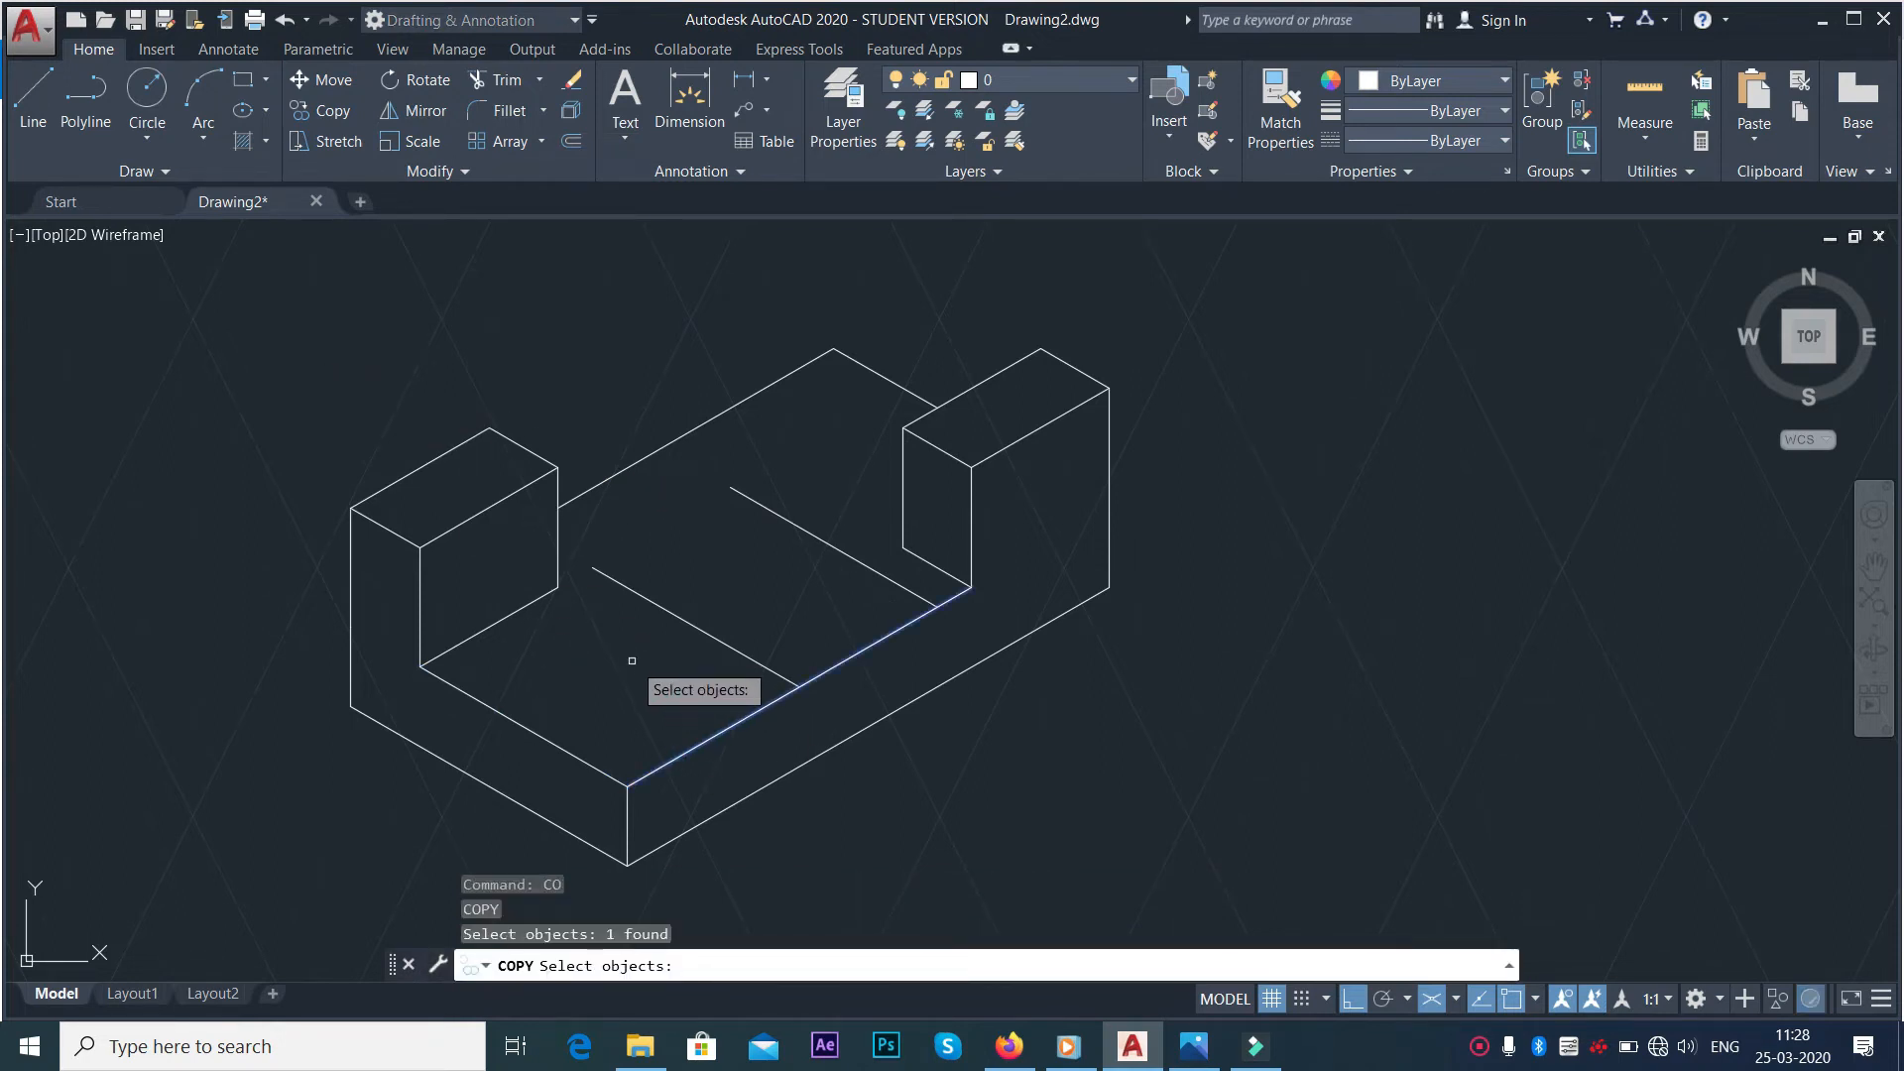
pyautogui.press('Return')
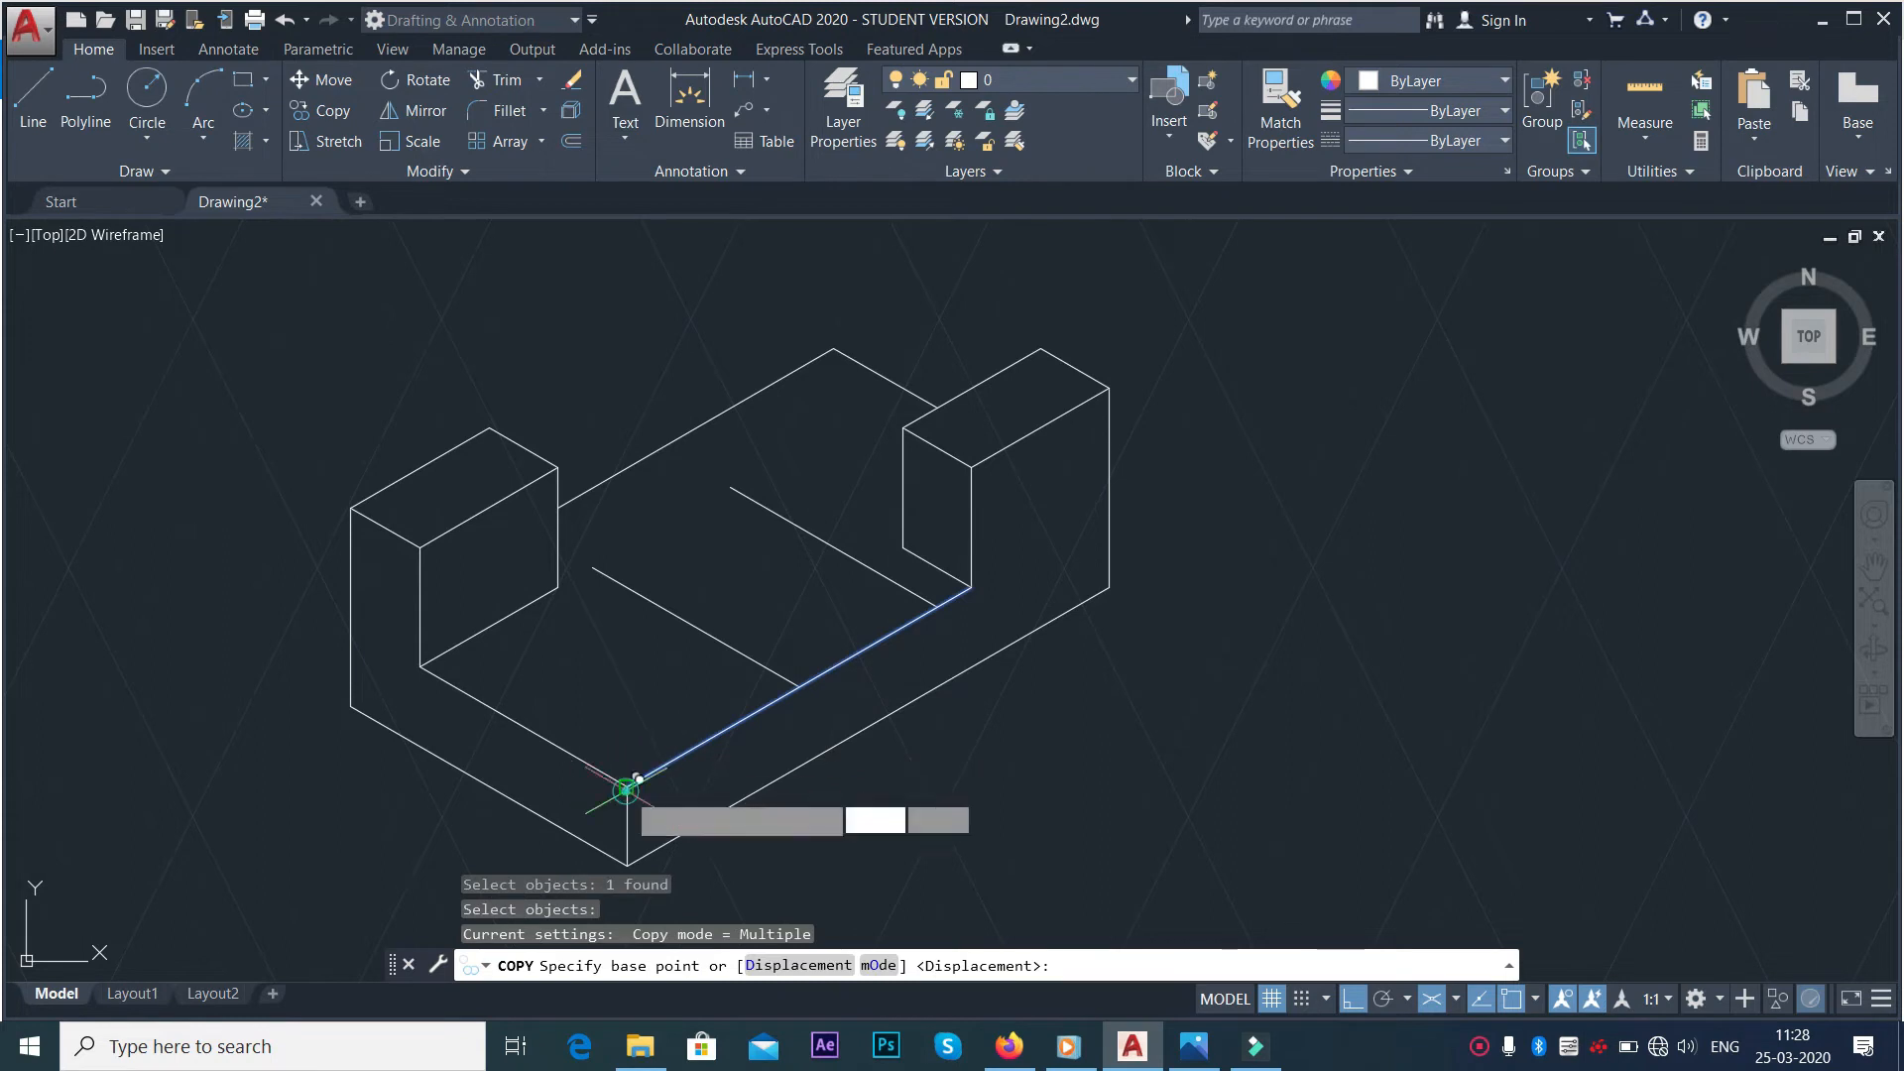
pyautogui.click(627, 787)
pyautogui.hotkey('alt', 'Tab')
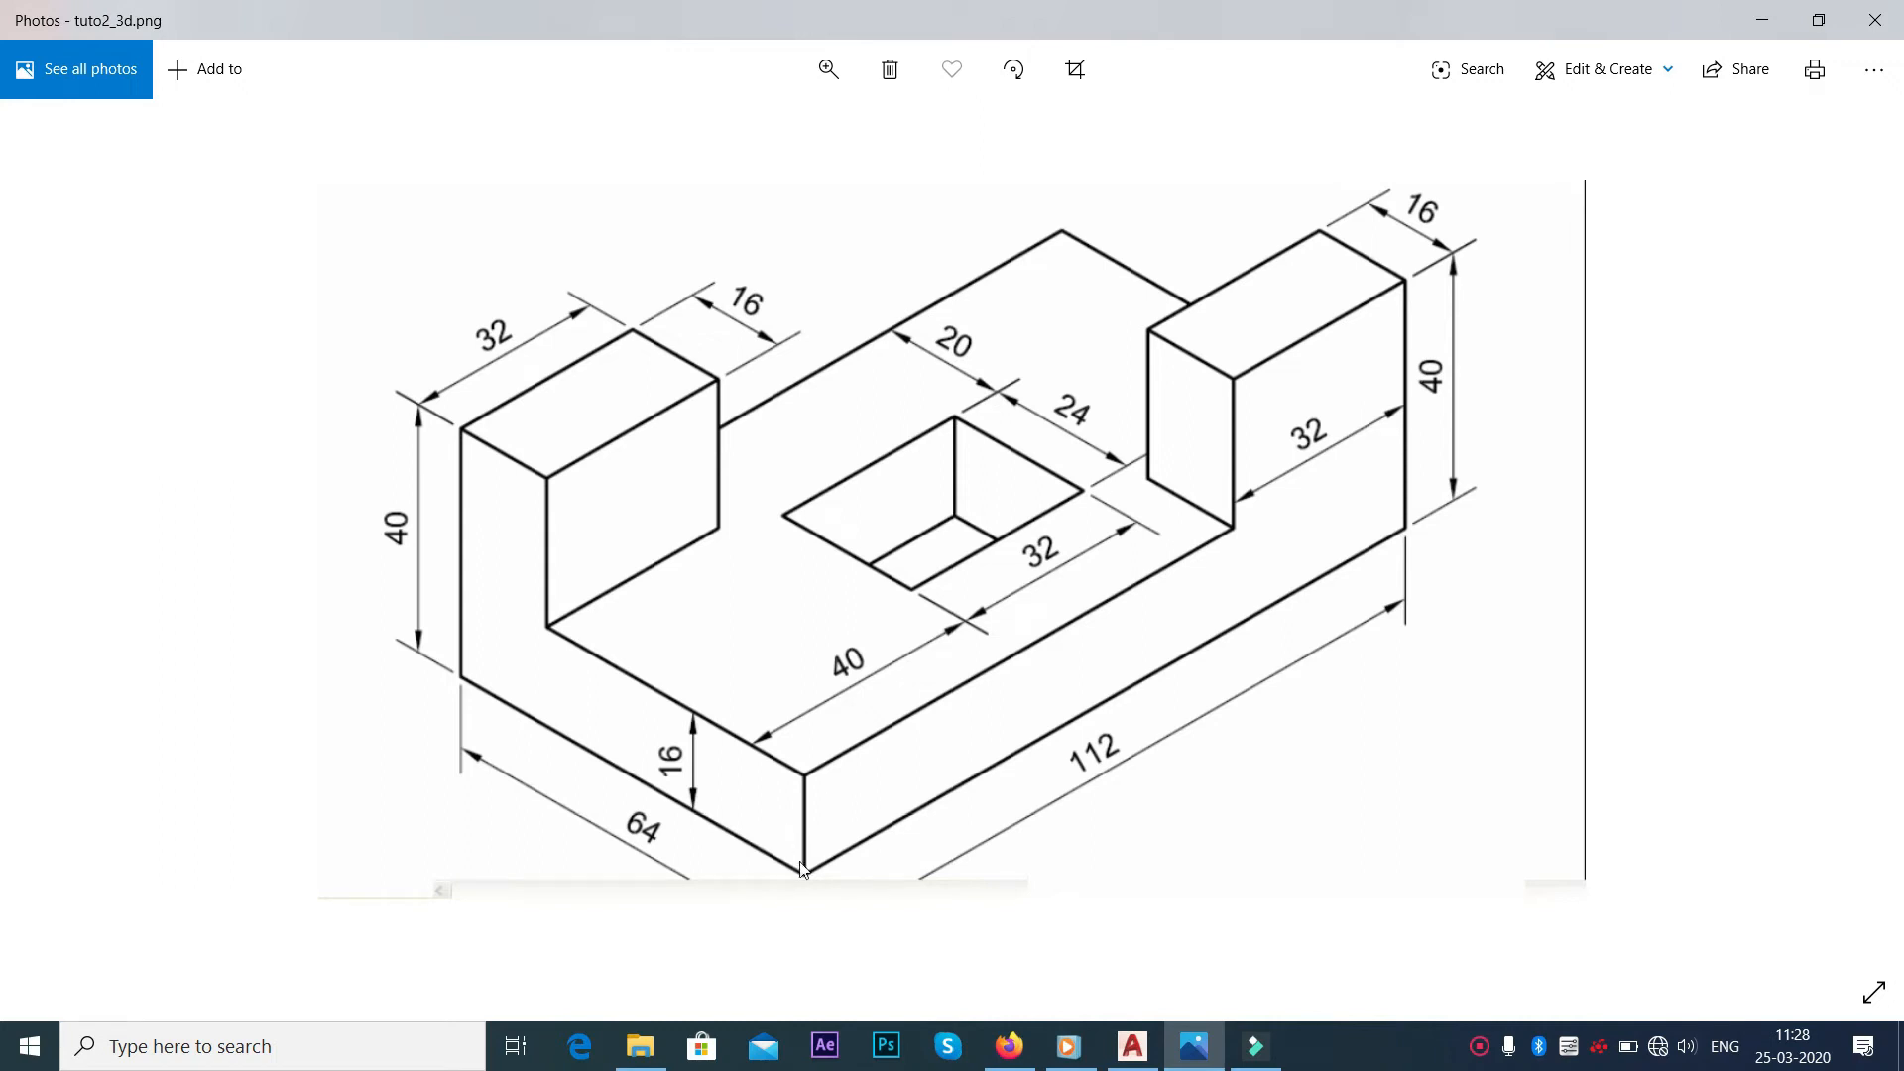
pyautogui.hotkey('alt', 'Tab')
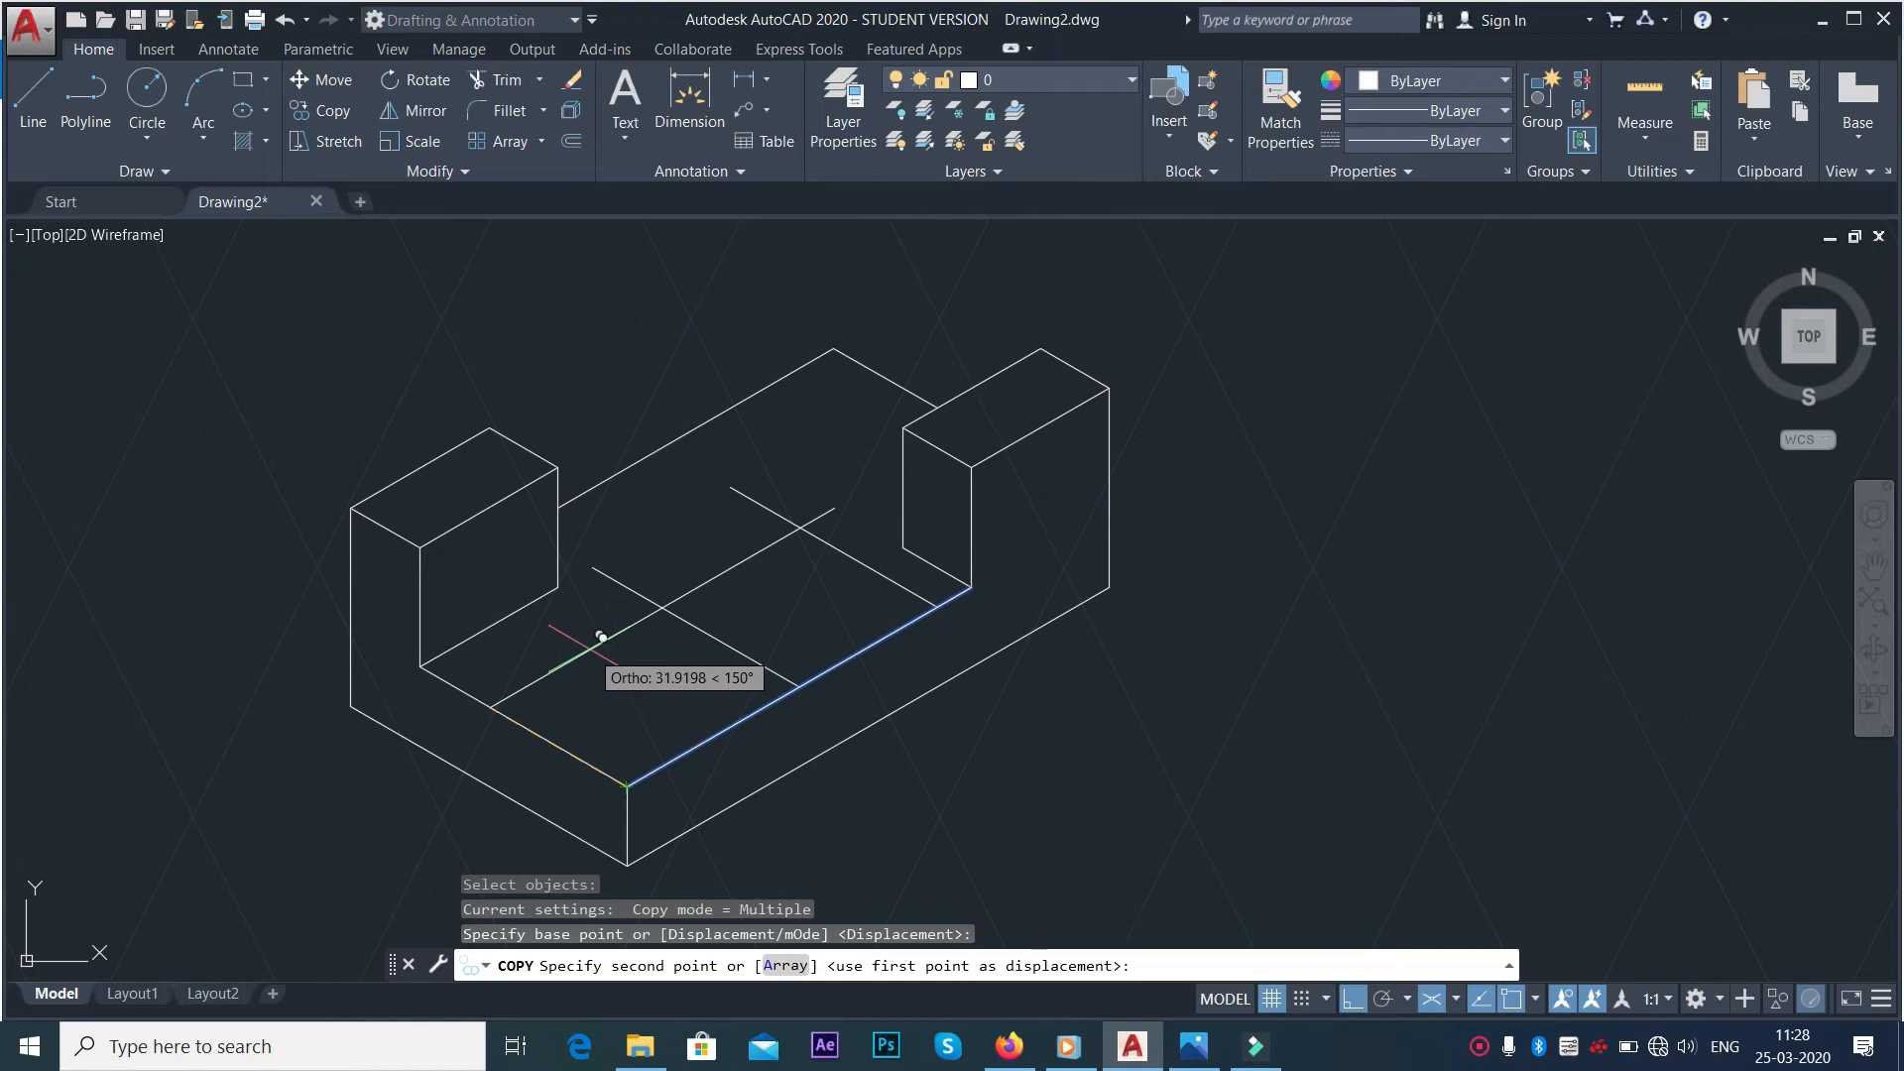
pyautogui.write('20')
pyautogui.press('Return')
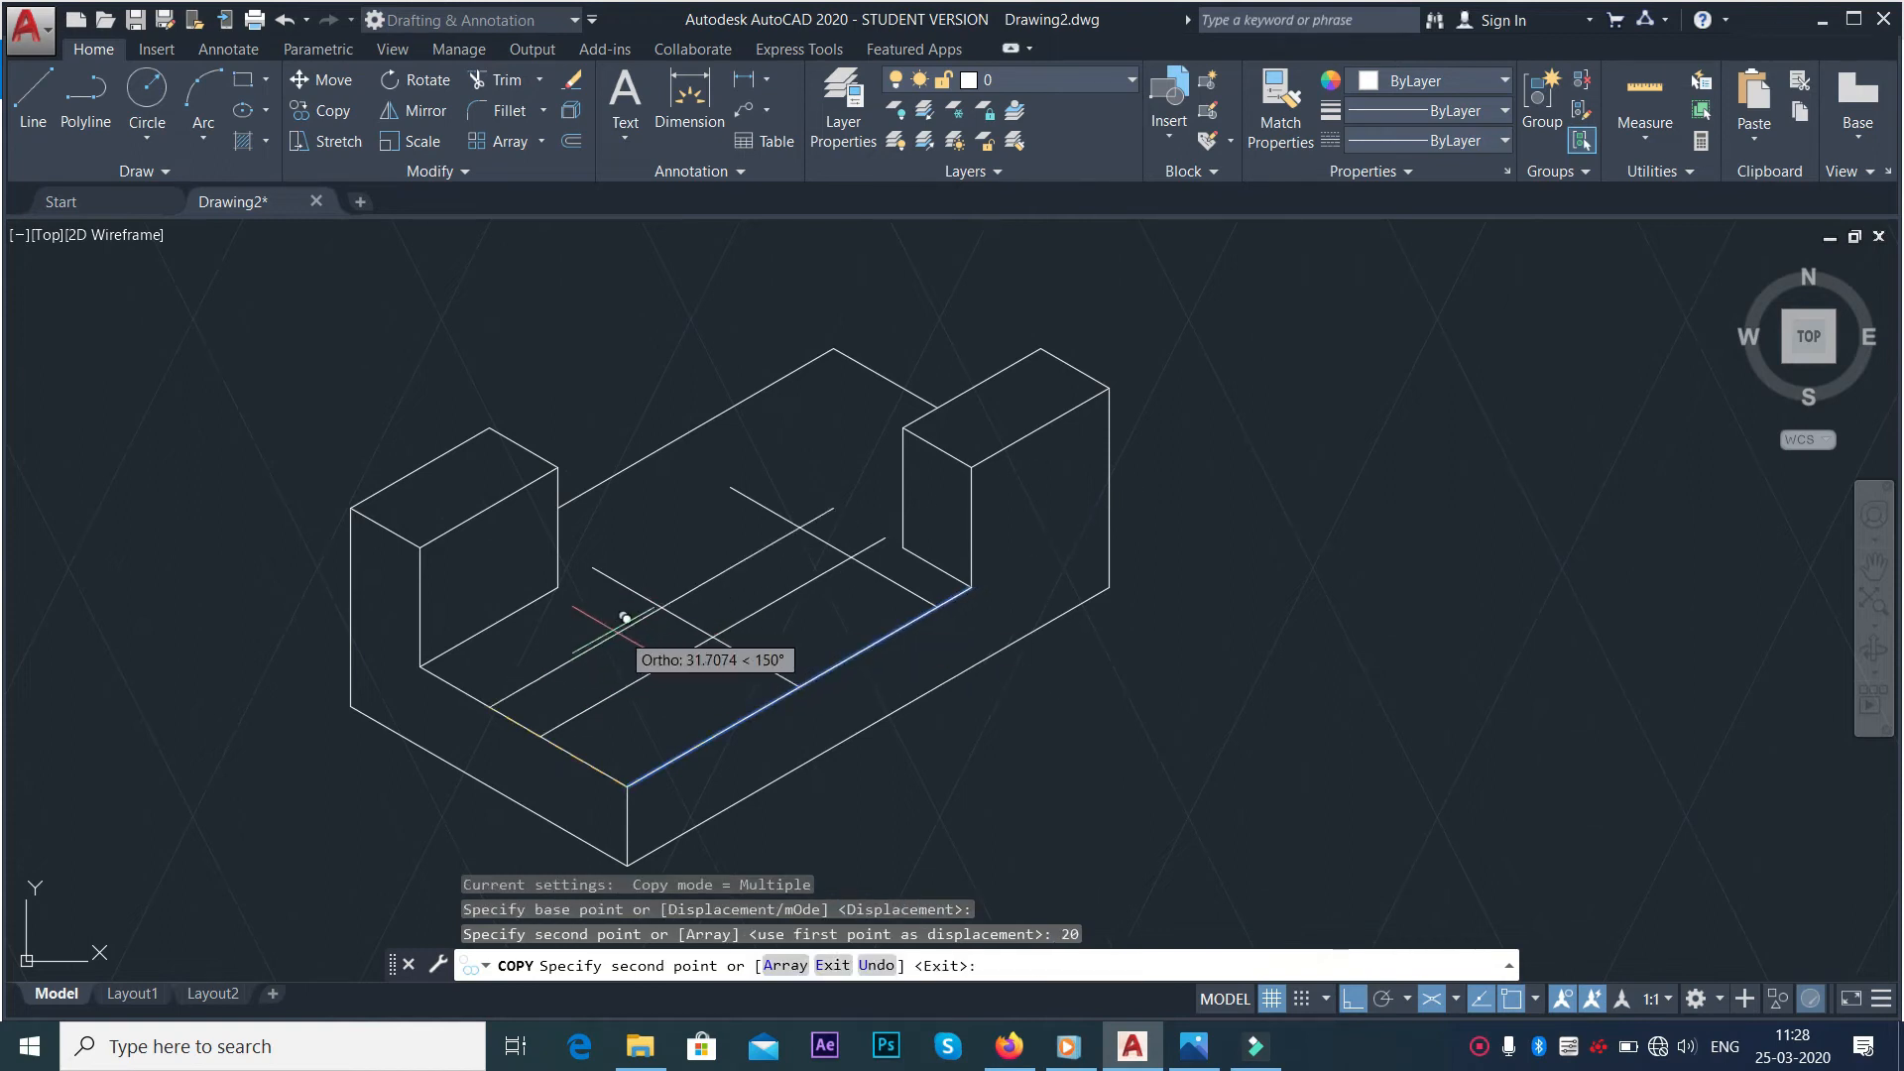
# Place a second copy of the long edge 44 back from the front corner, checking the pocket width in the reference image
pyautogui.hotkey('alt', 'Tab')
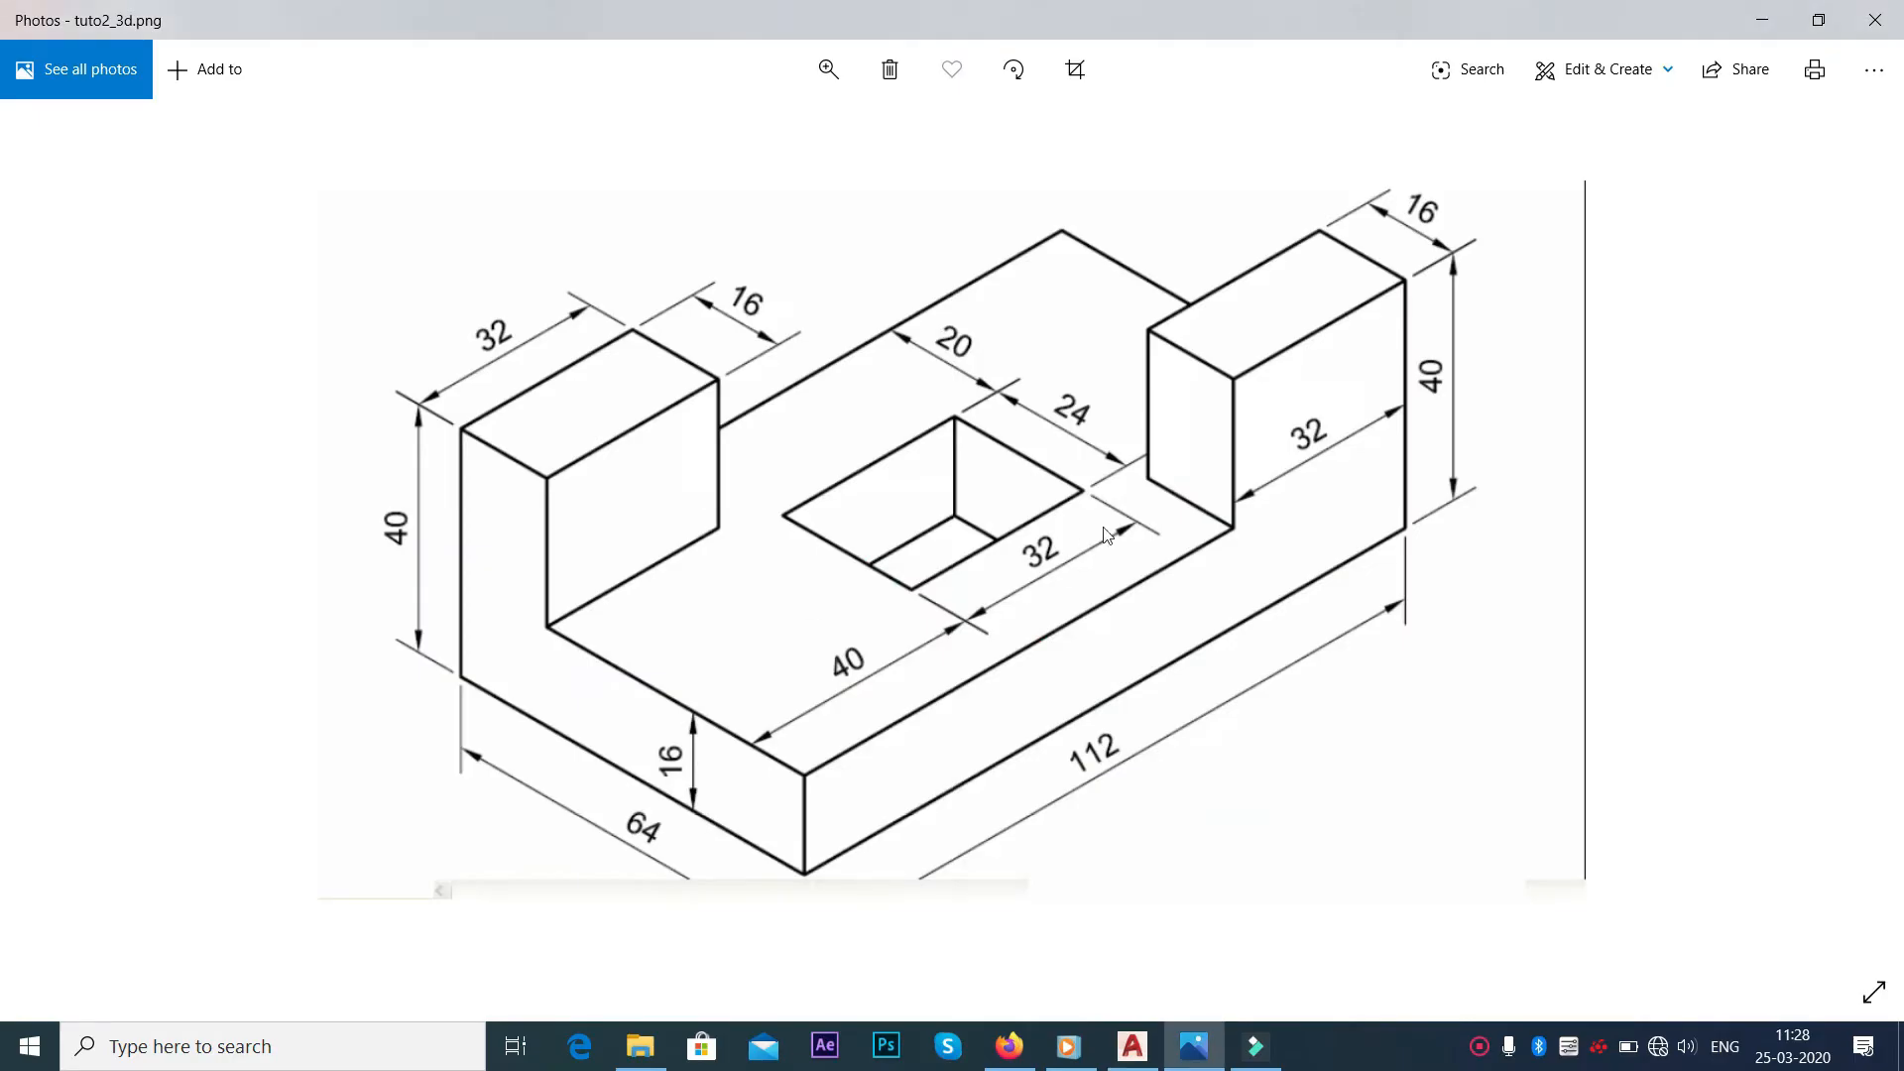
pyautogui.hotkey('alt', 'Tab')
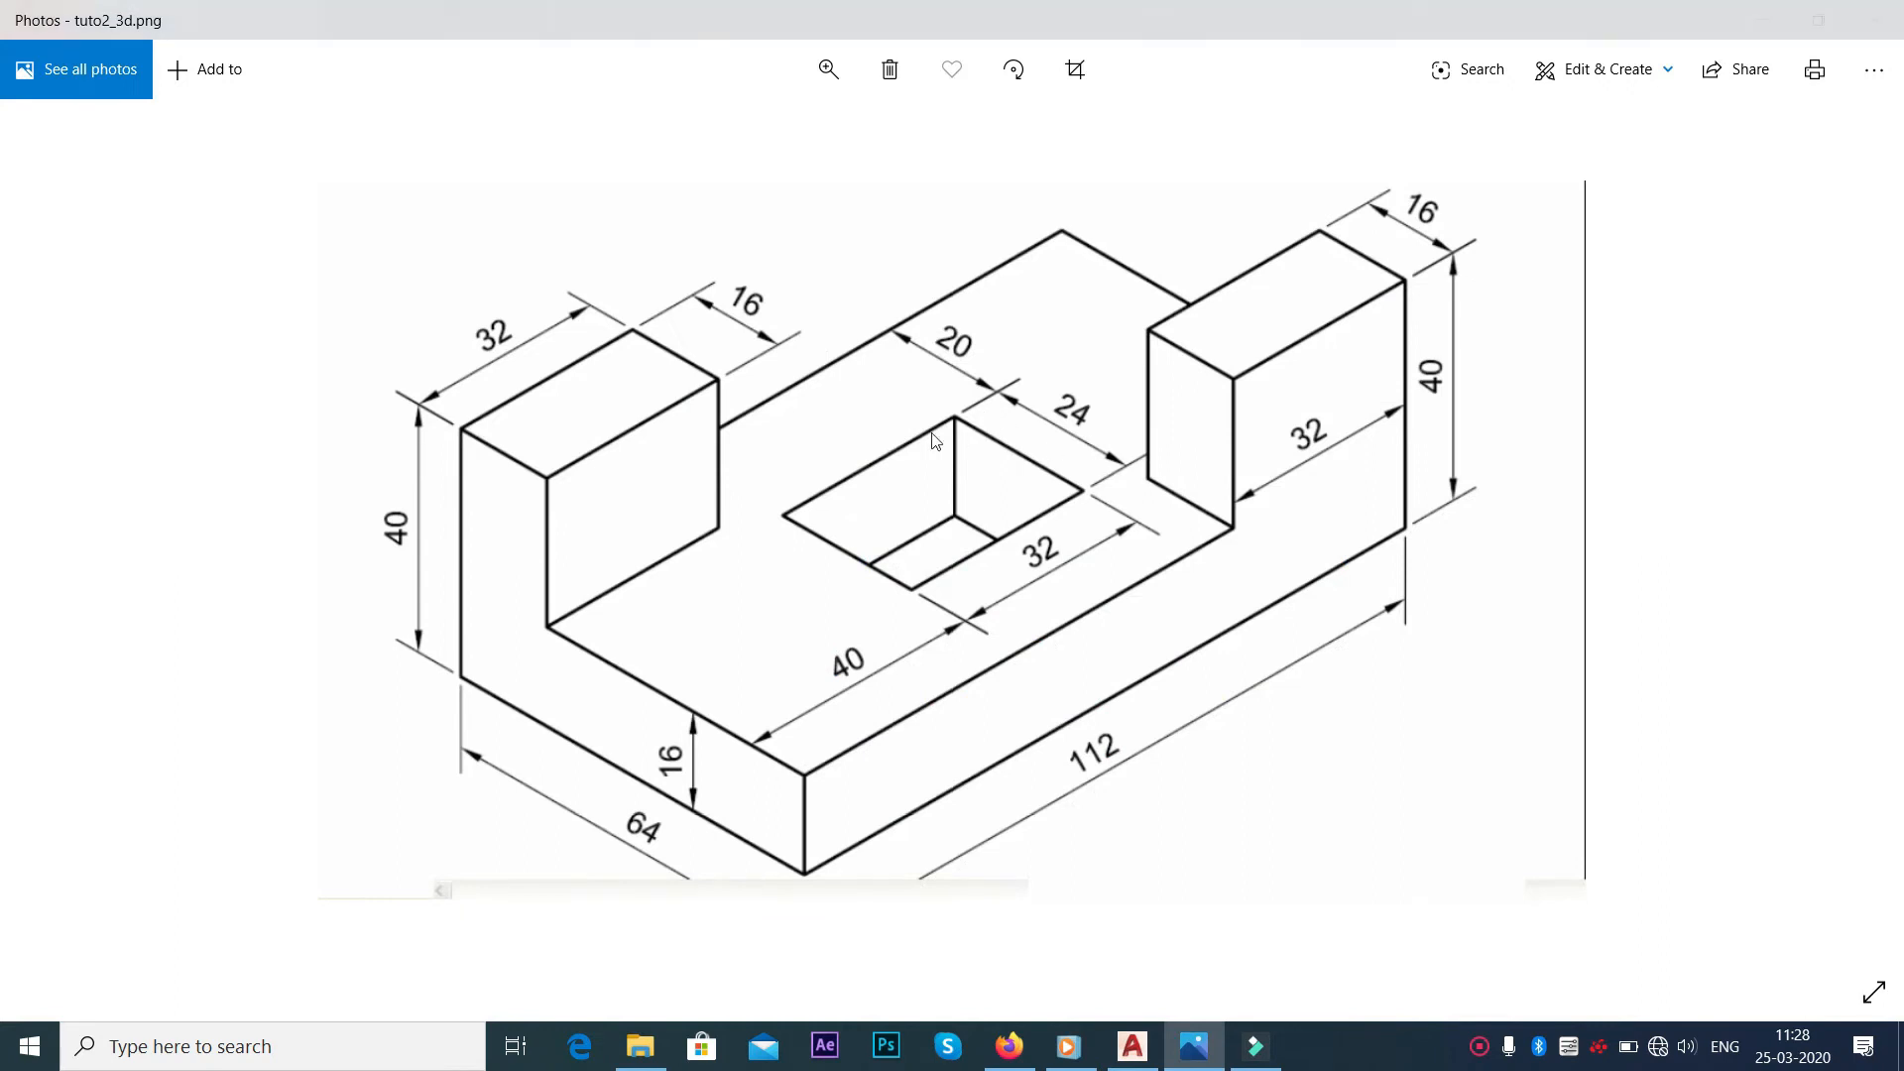
pyautogui.write('44')
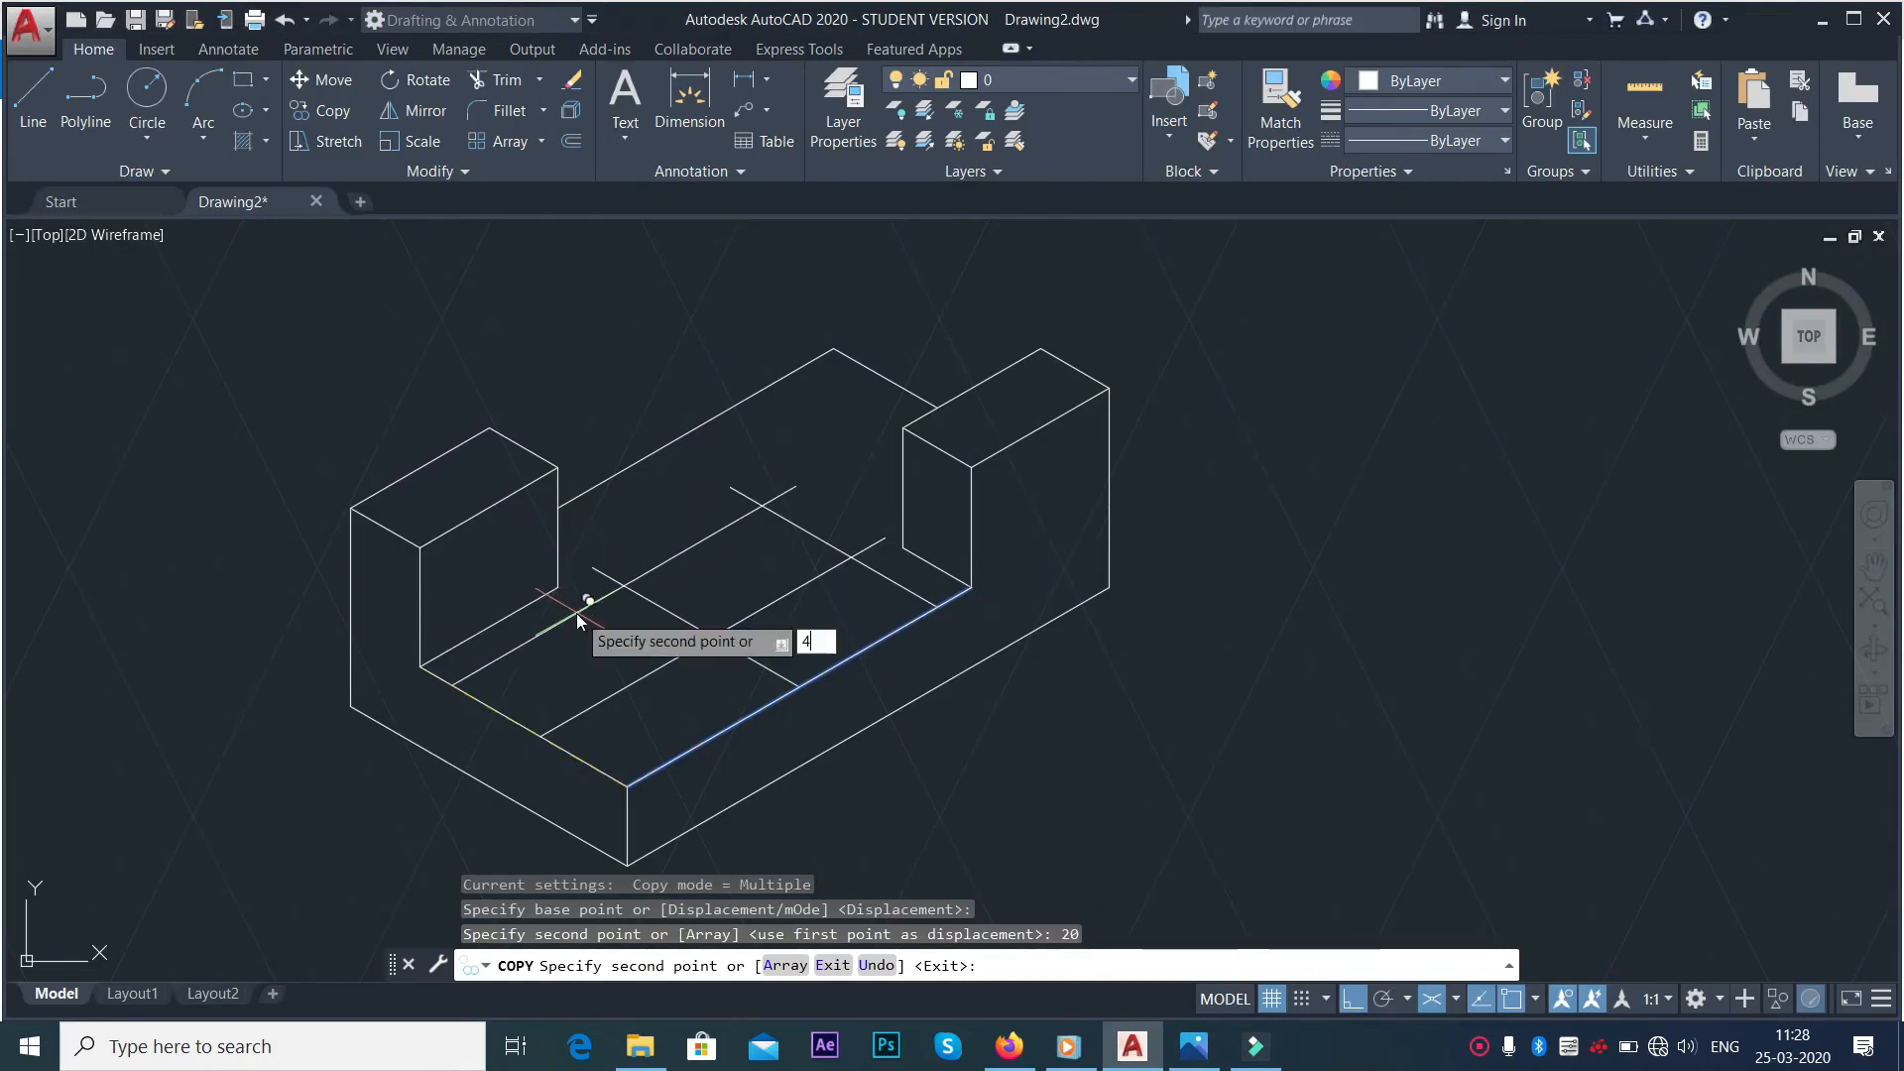
pyautogui.press('Return')
pyautogui.press('Escape')
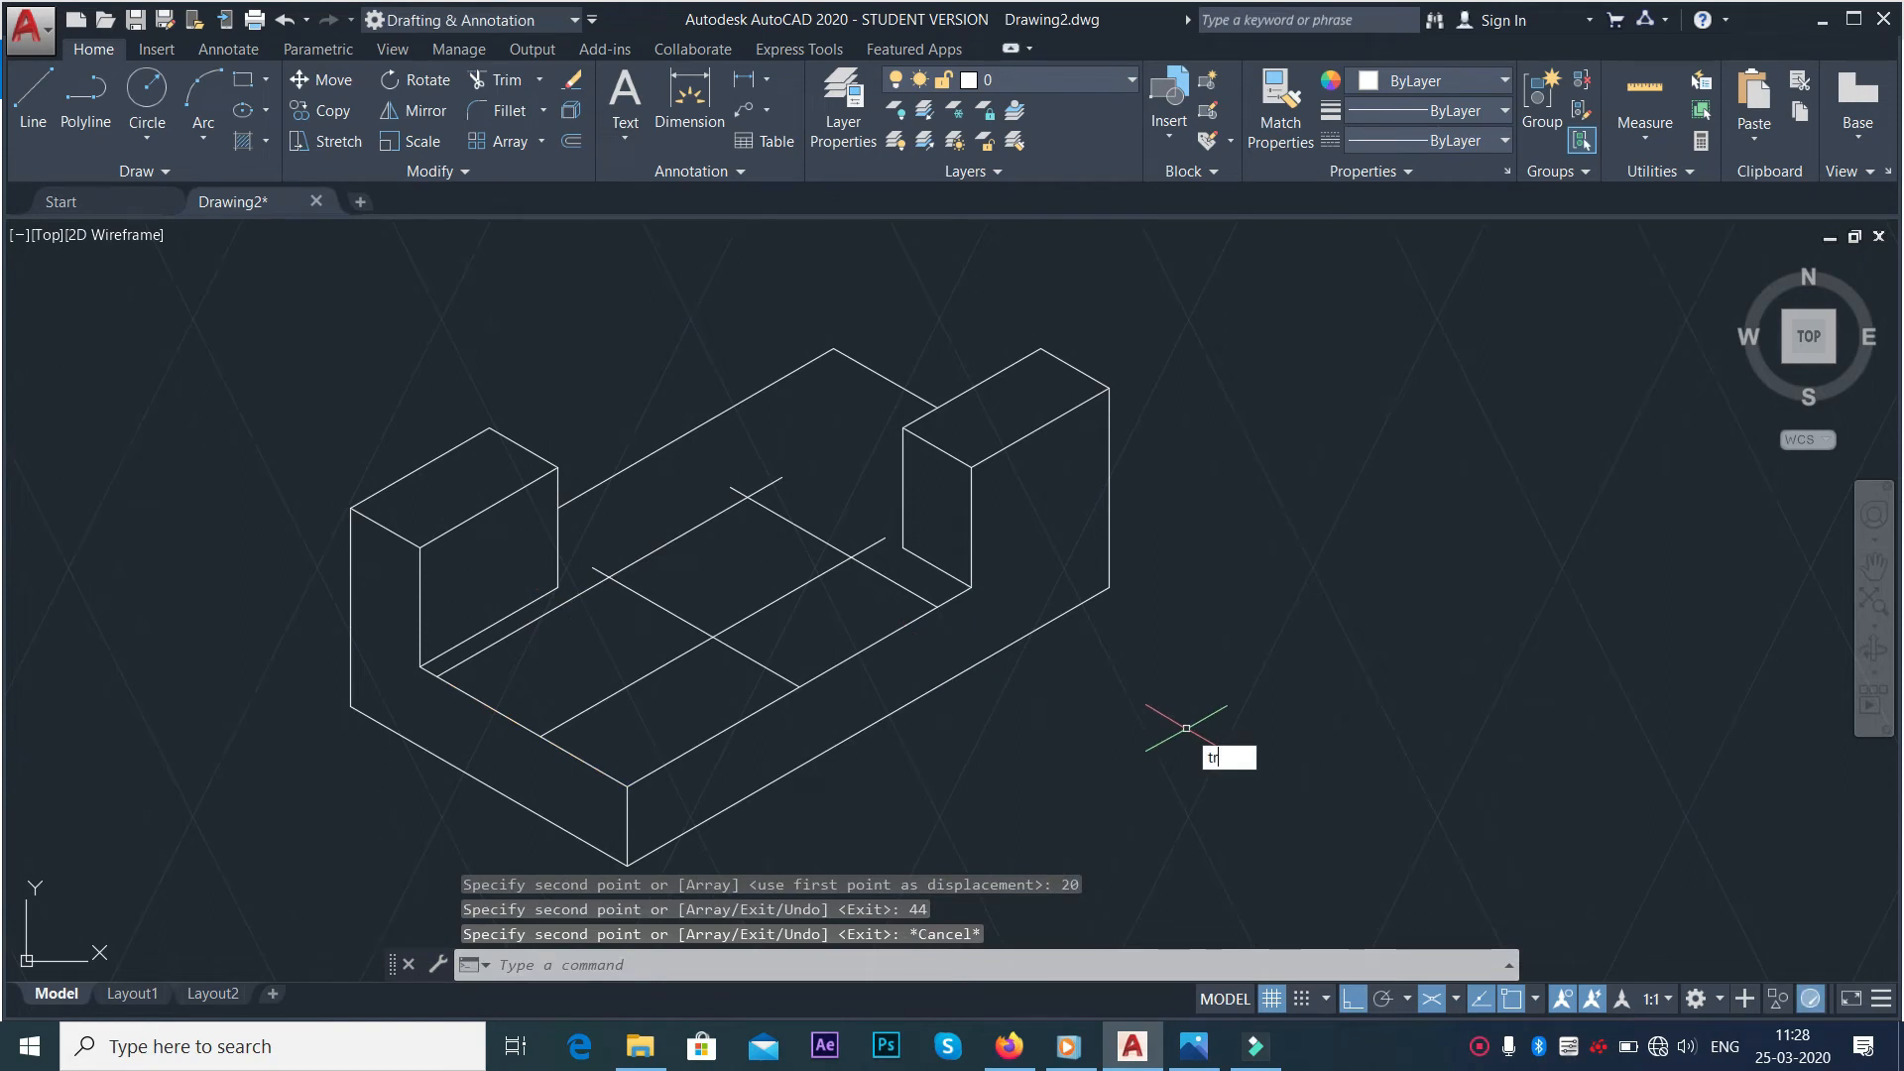
# Trim the excess ends of the four copied edges so only the closed pocket outline remains on the base's top face
pyautogui.write('tr')
pyautogui.press('Return')
pyautogui.press('Return')
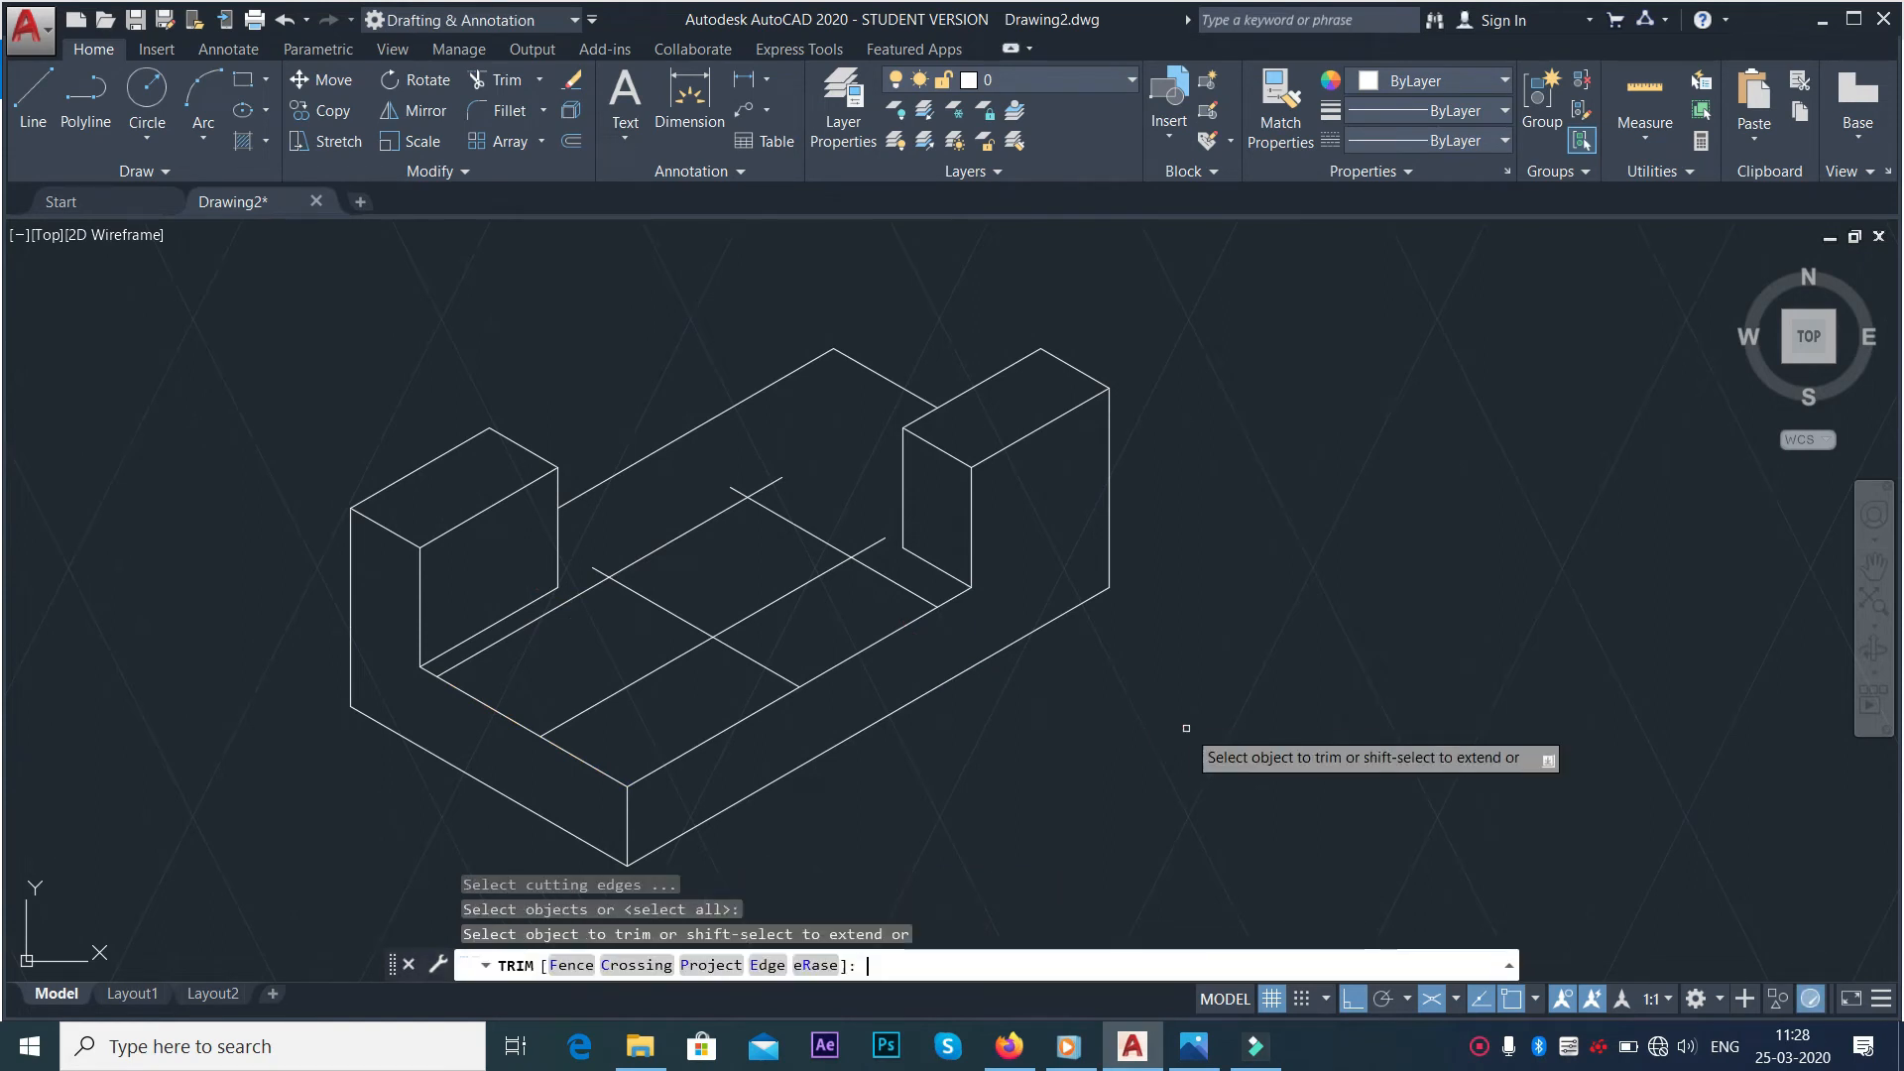
pyautogui.click(920, 596)
pyautogui.click(870, 546)
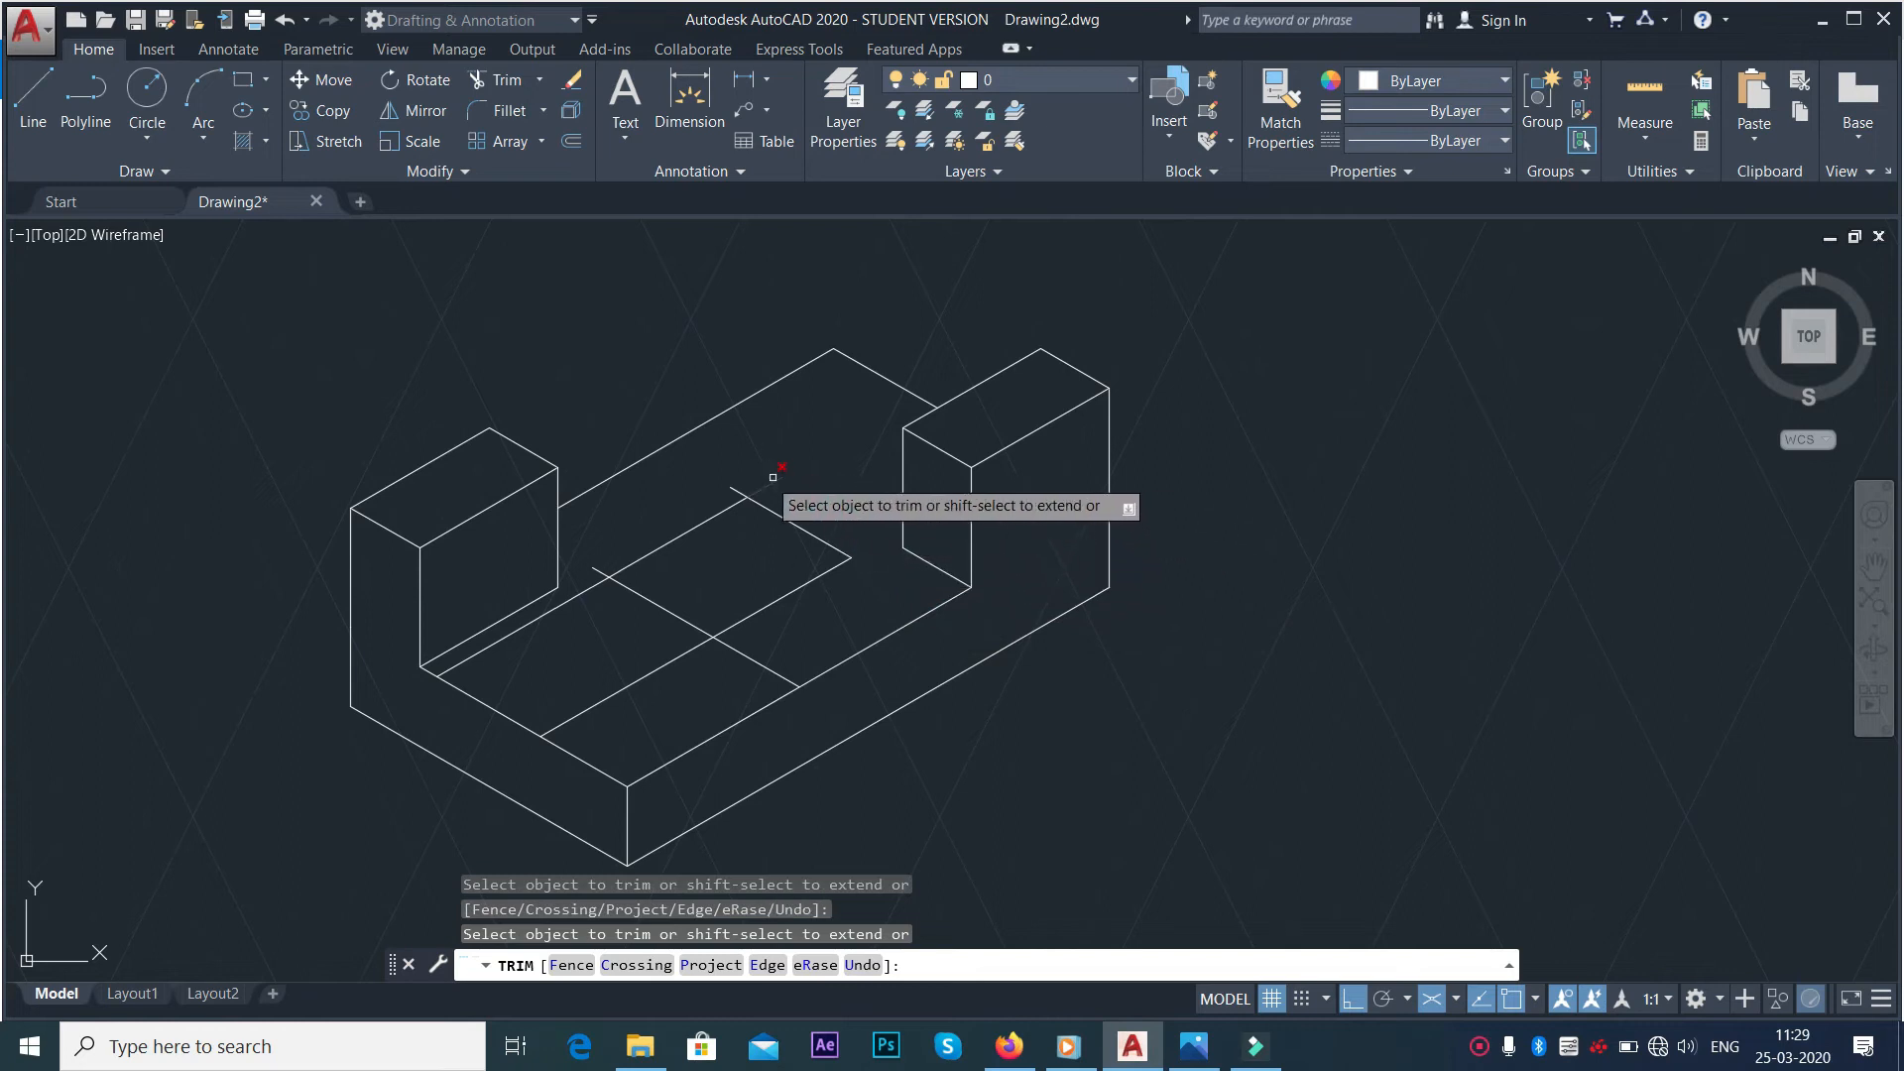
pyautogui.click(740, 493)
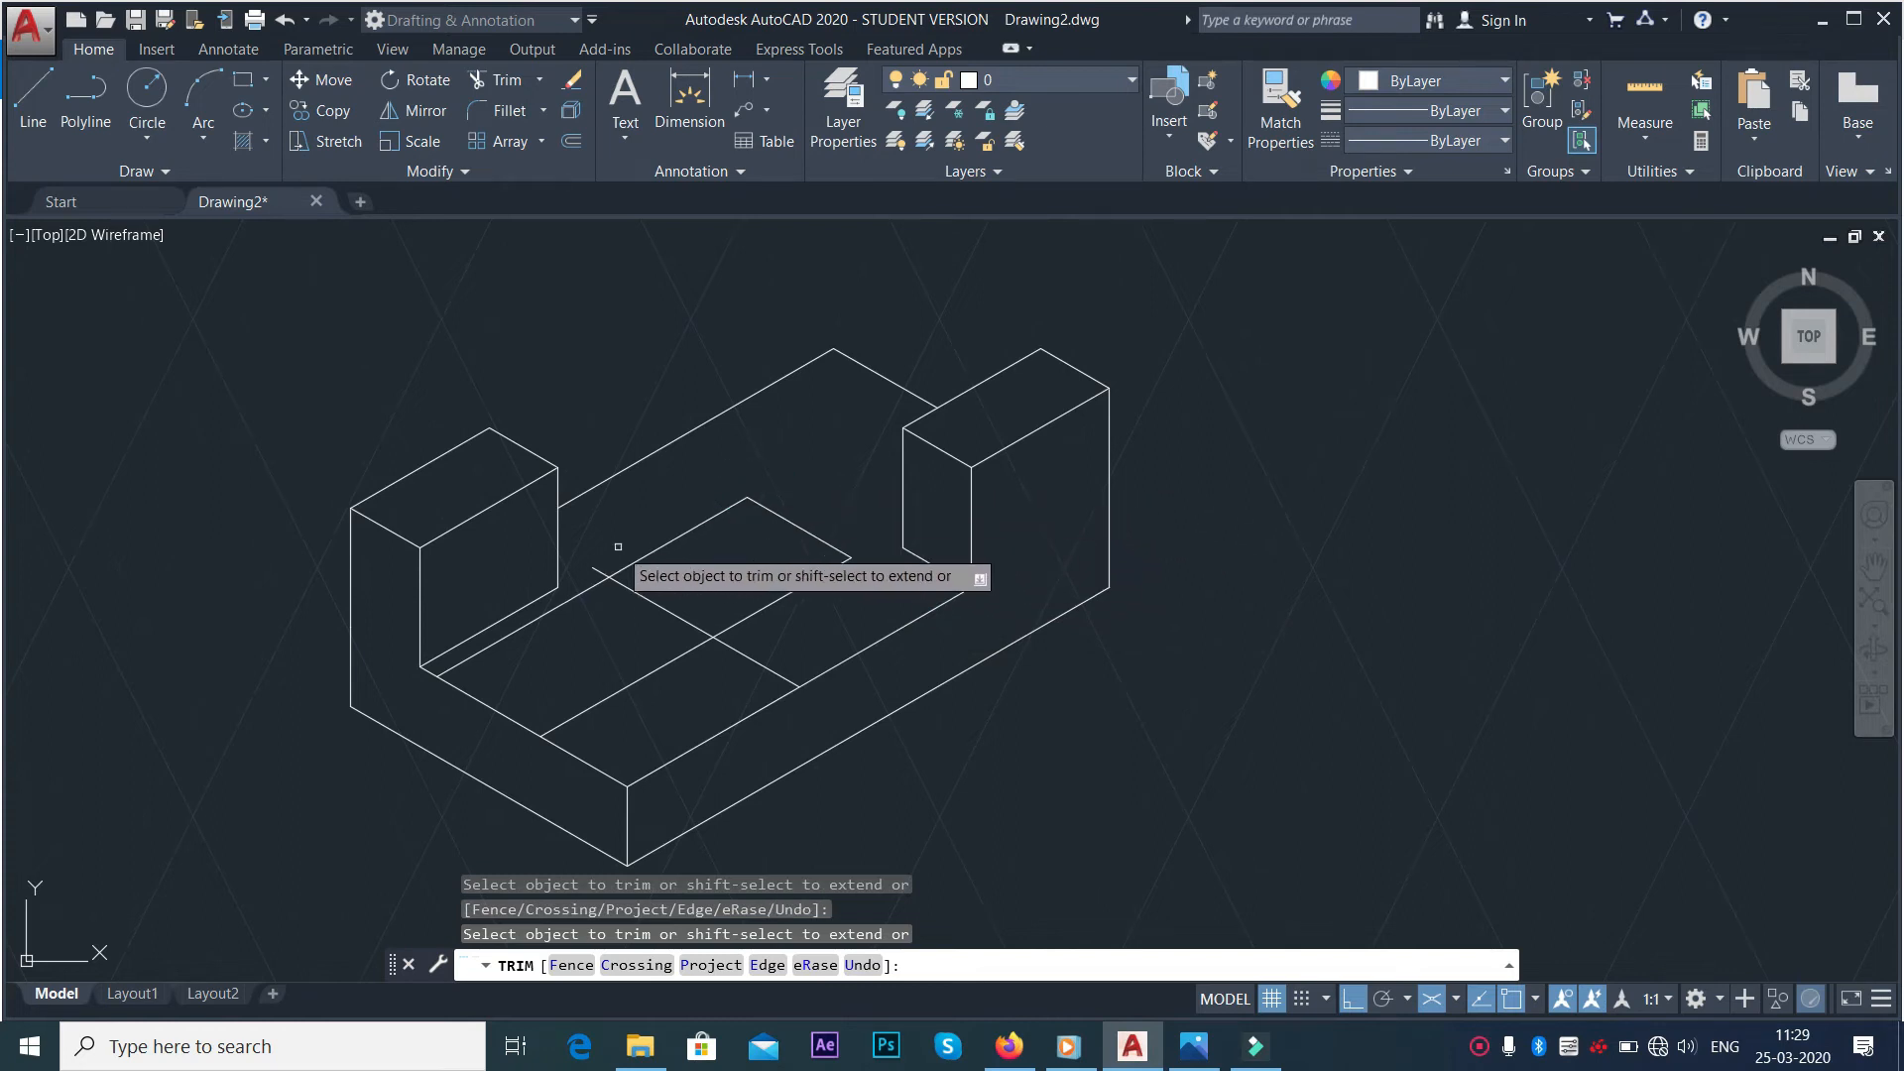
pyautogui.click(600, 573)
pyautogui.click(587, 589)
pyautogui.click(619, 687)
pyautogui.click(742, 651)
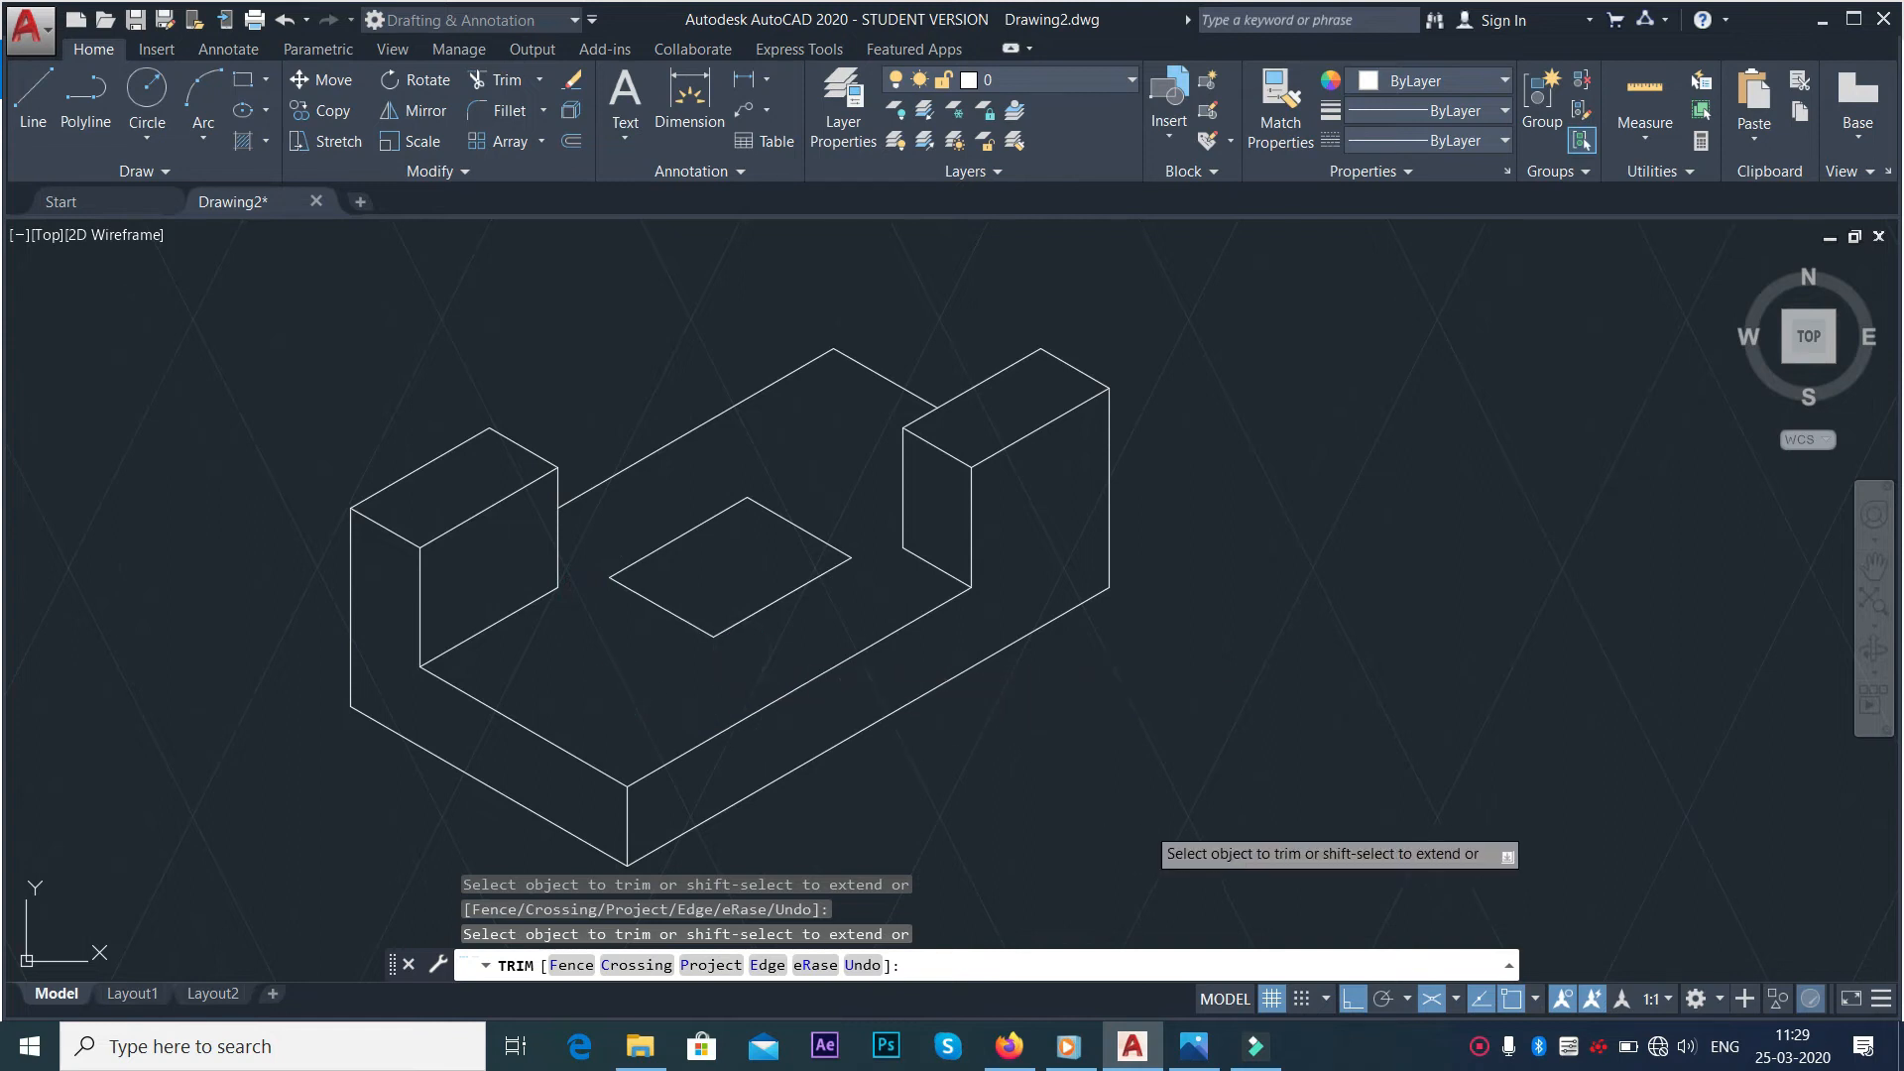
pyautogui.press('Escape')
# Draw a 16 vertical line down from the pocket's back corner in Isoplane Right, continuing with a floor edge past the pocket's front outline
pyautogui.scroll(4, 687, 483)
pyautogui.scroll(-2, 686, 484)
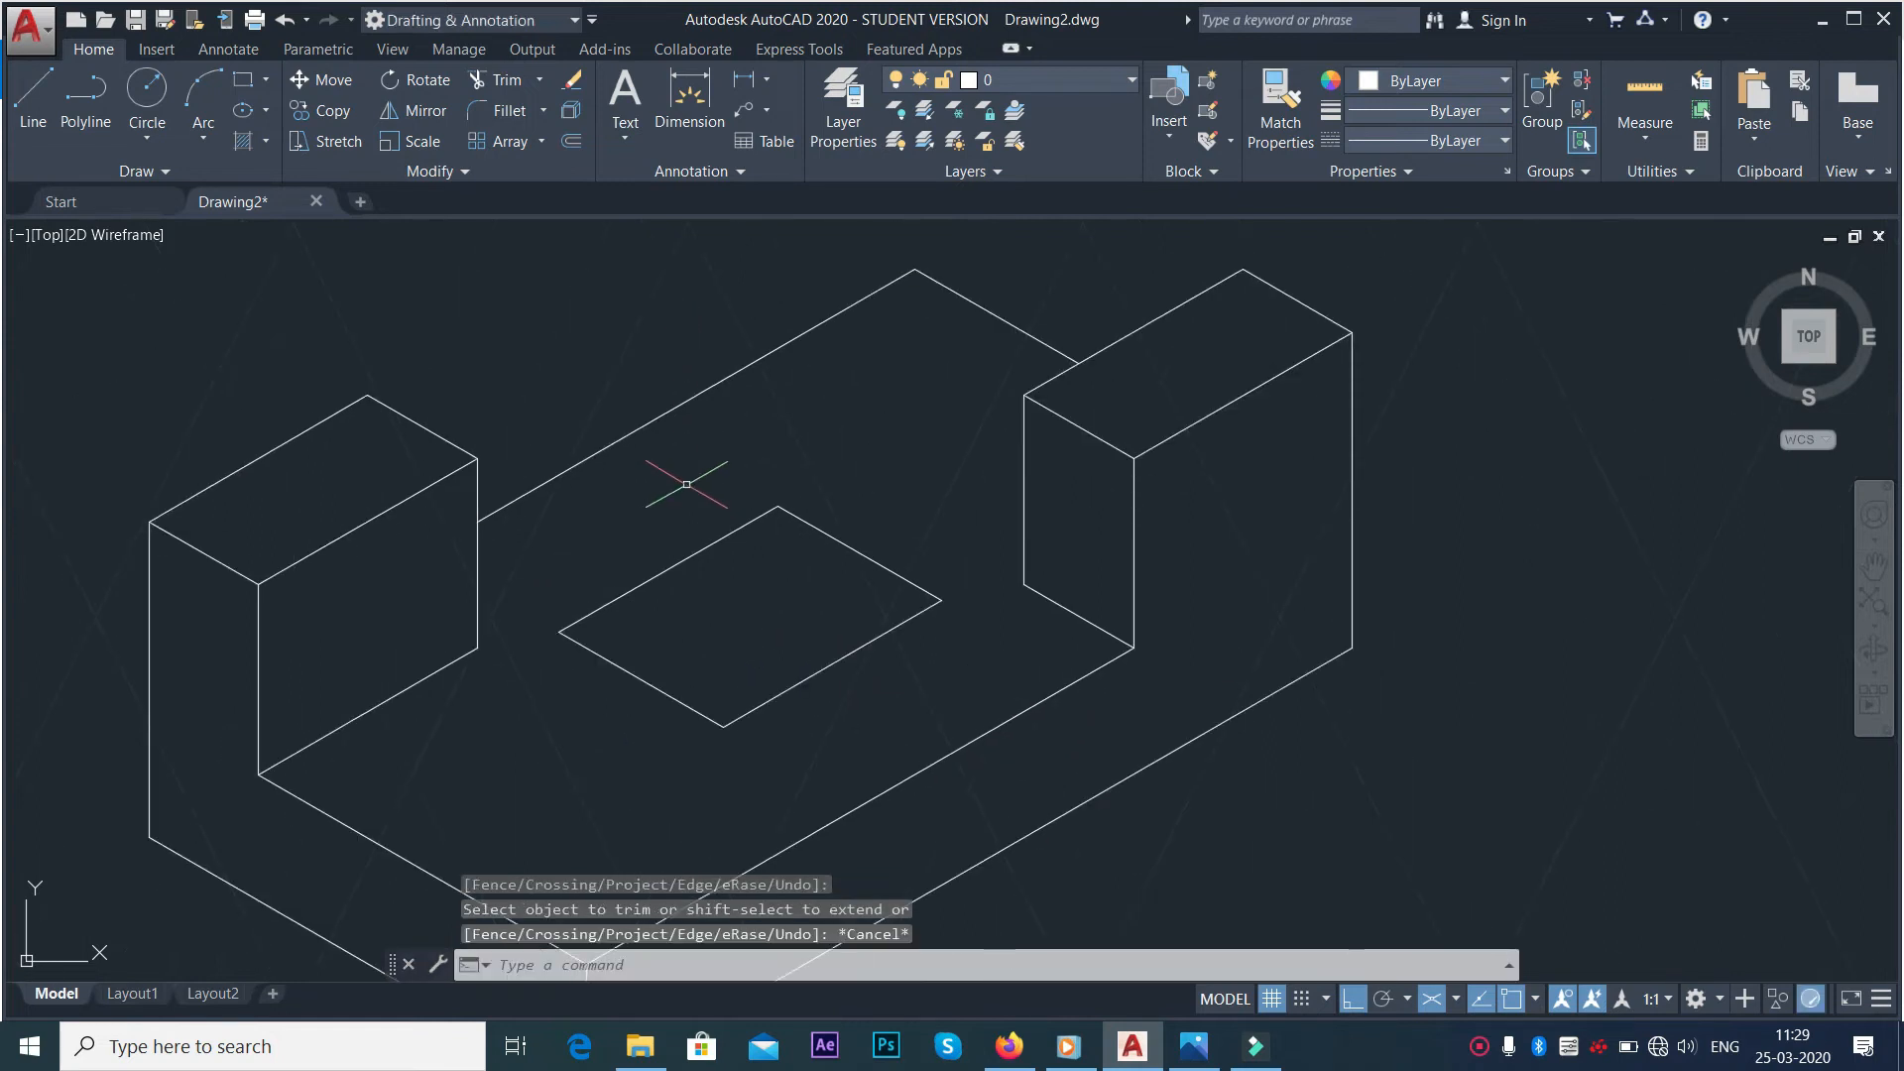
pyautogui.hotkey('alt', 'Tab')
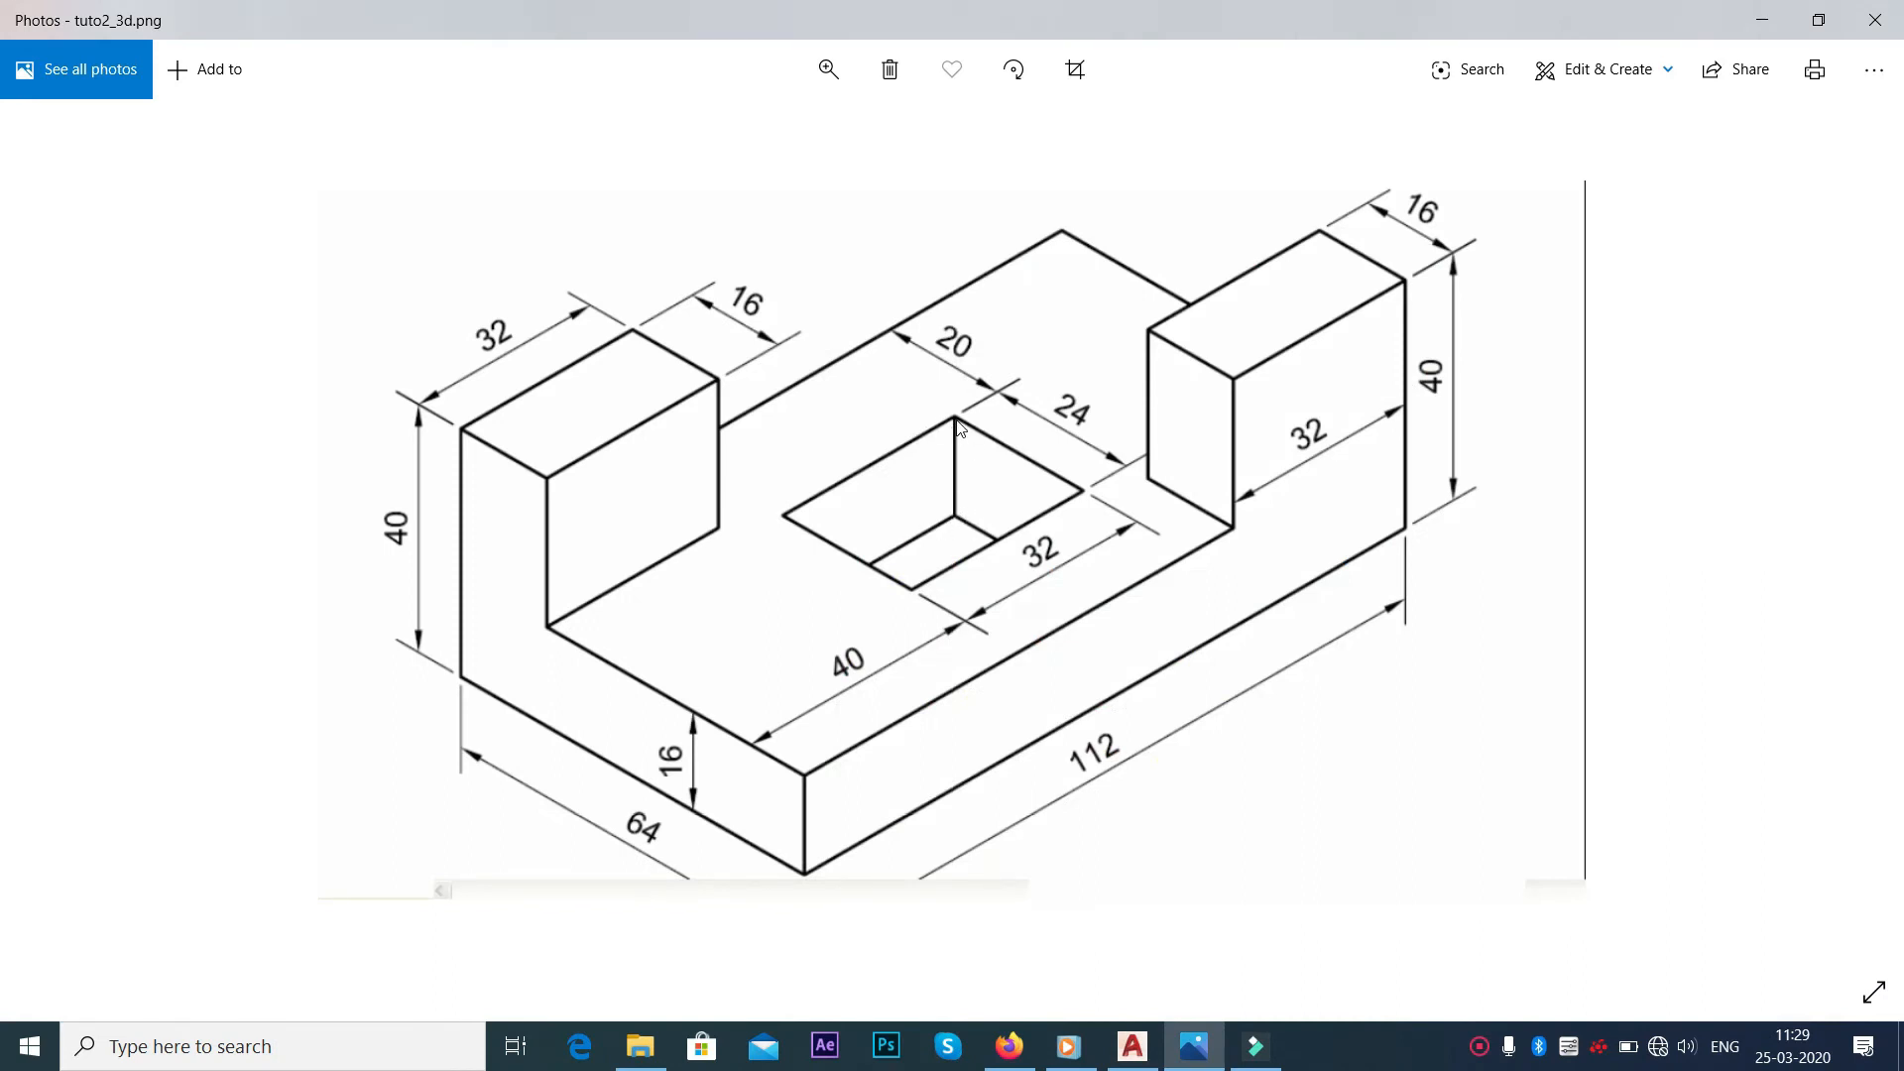
pyautogui.hotkey('alt', 'Tab')
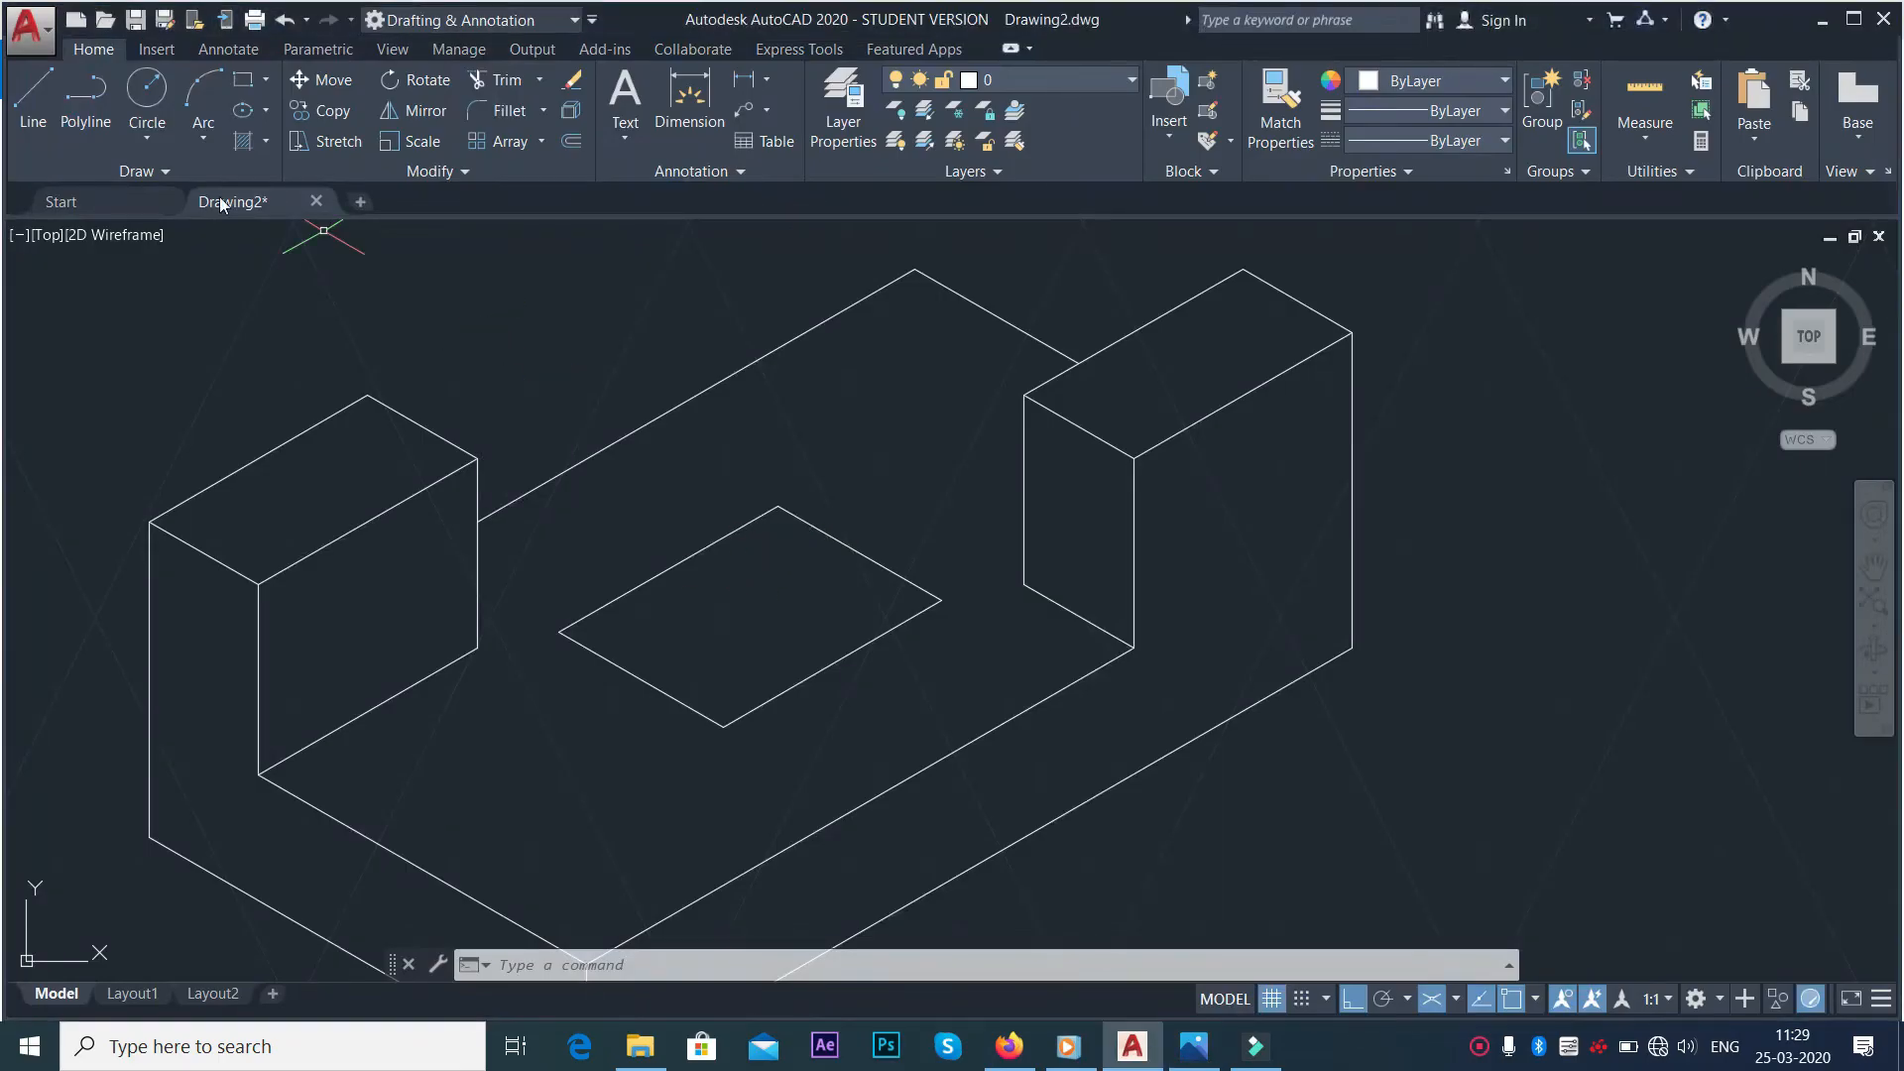
pyautogui.click(33, 100)
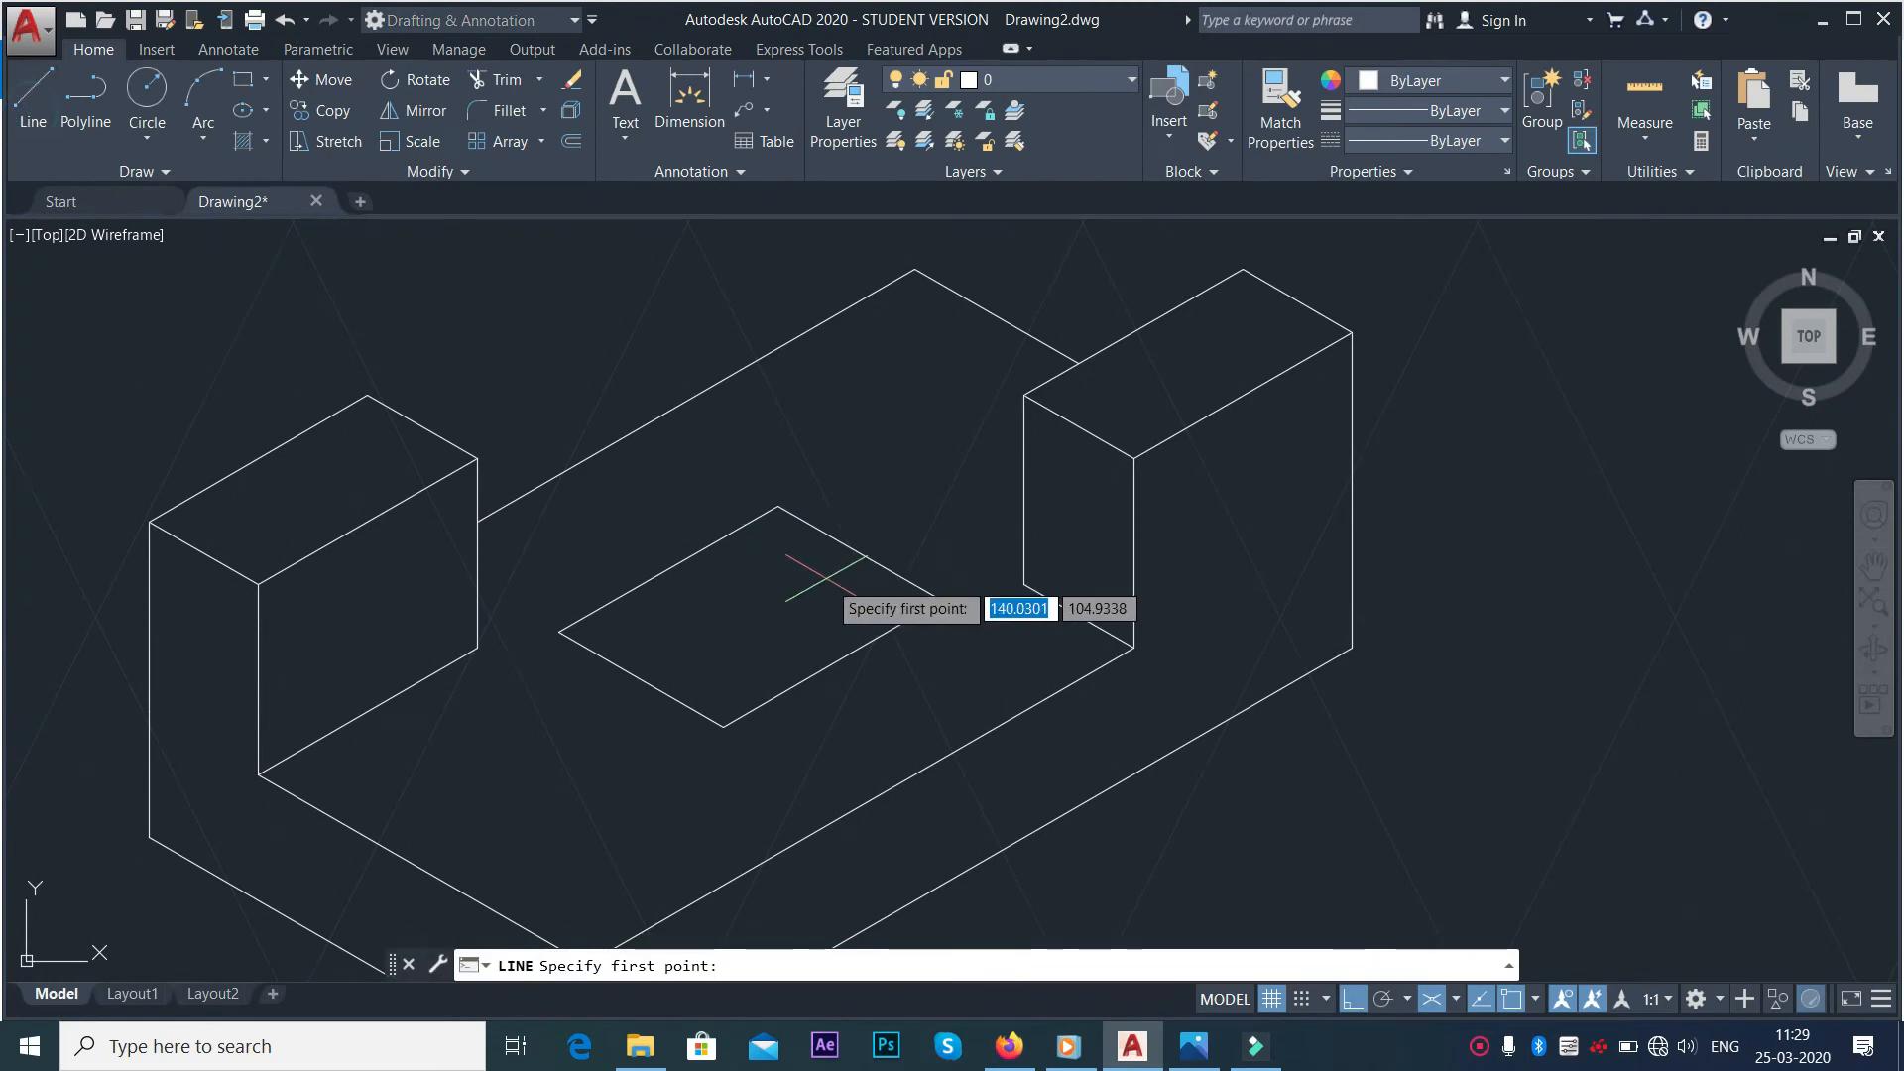
pyautogui.click(777, 507)
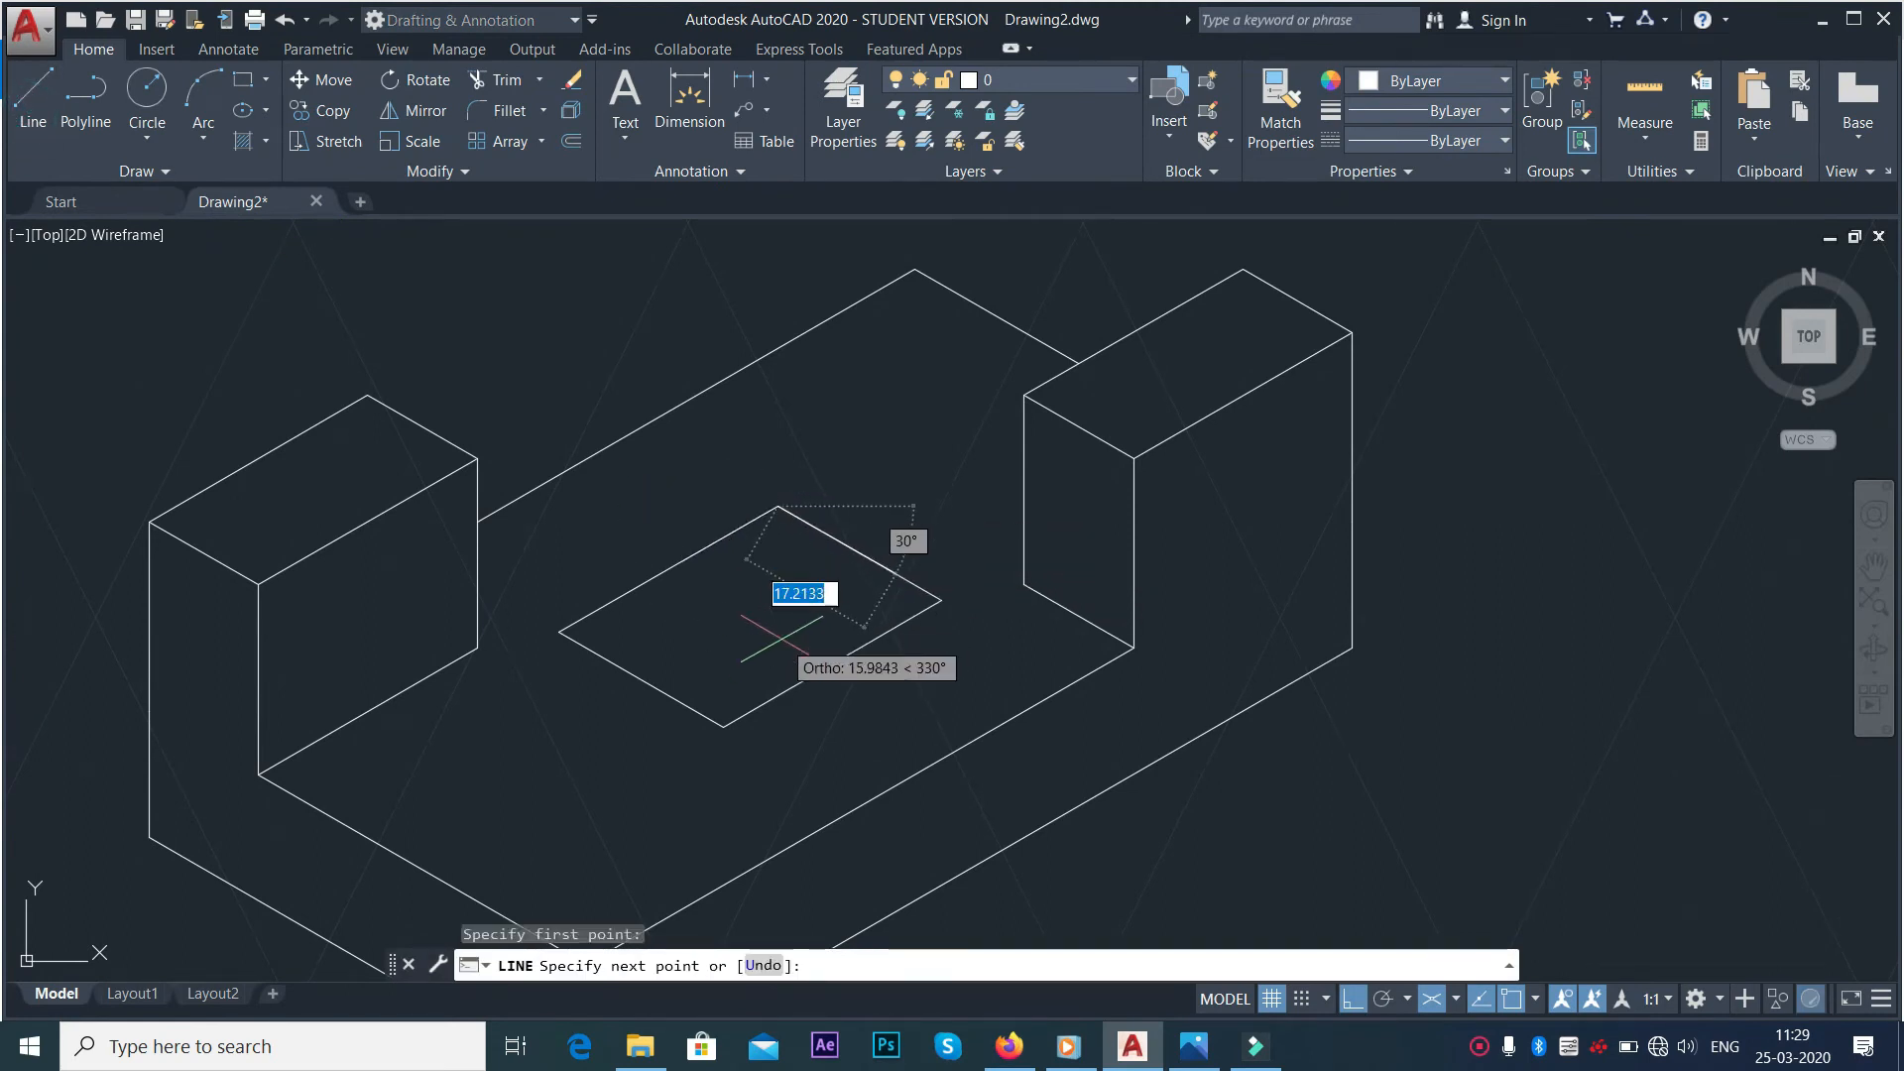
pyautogui.press('F5')
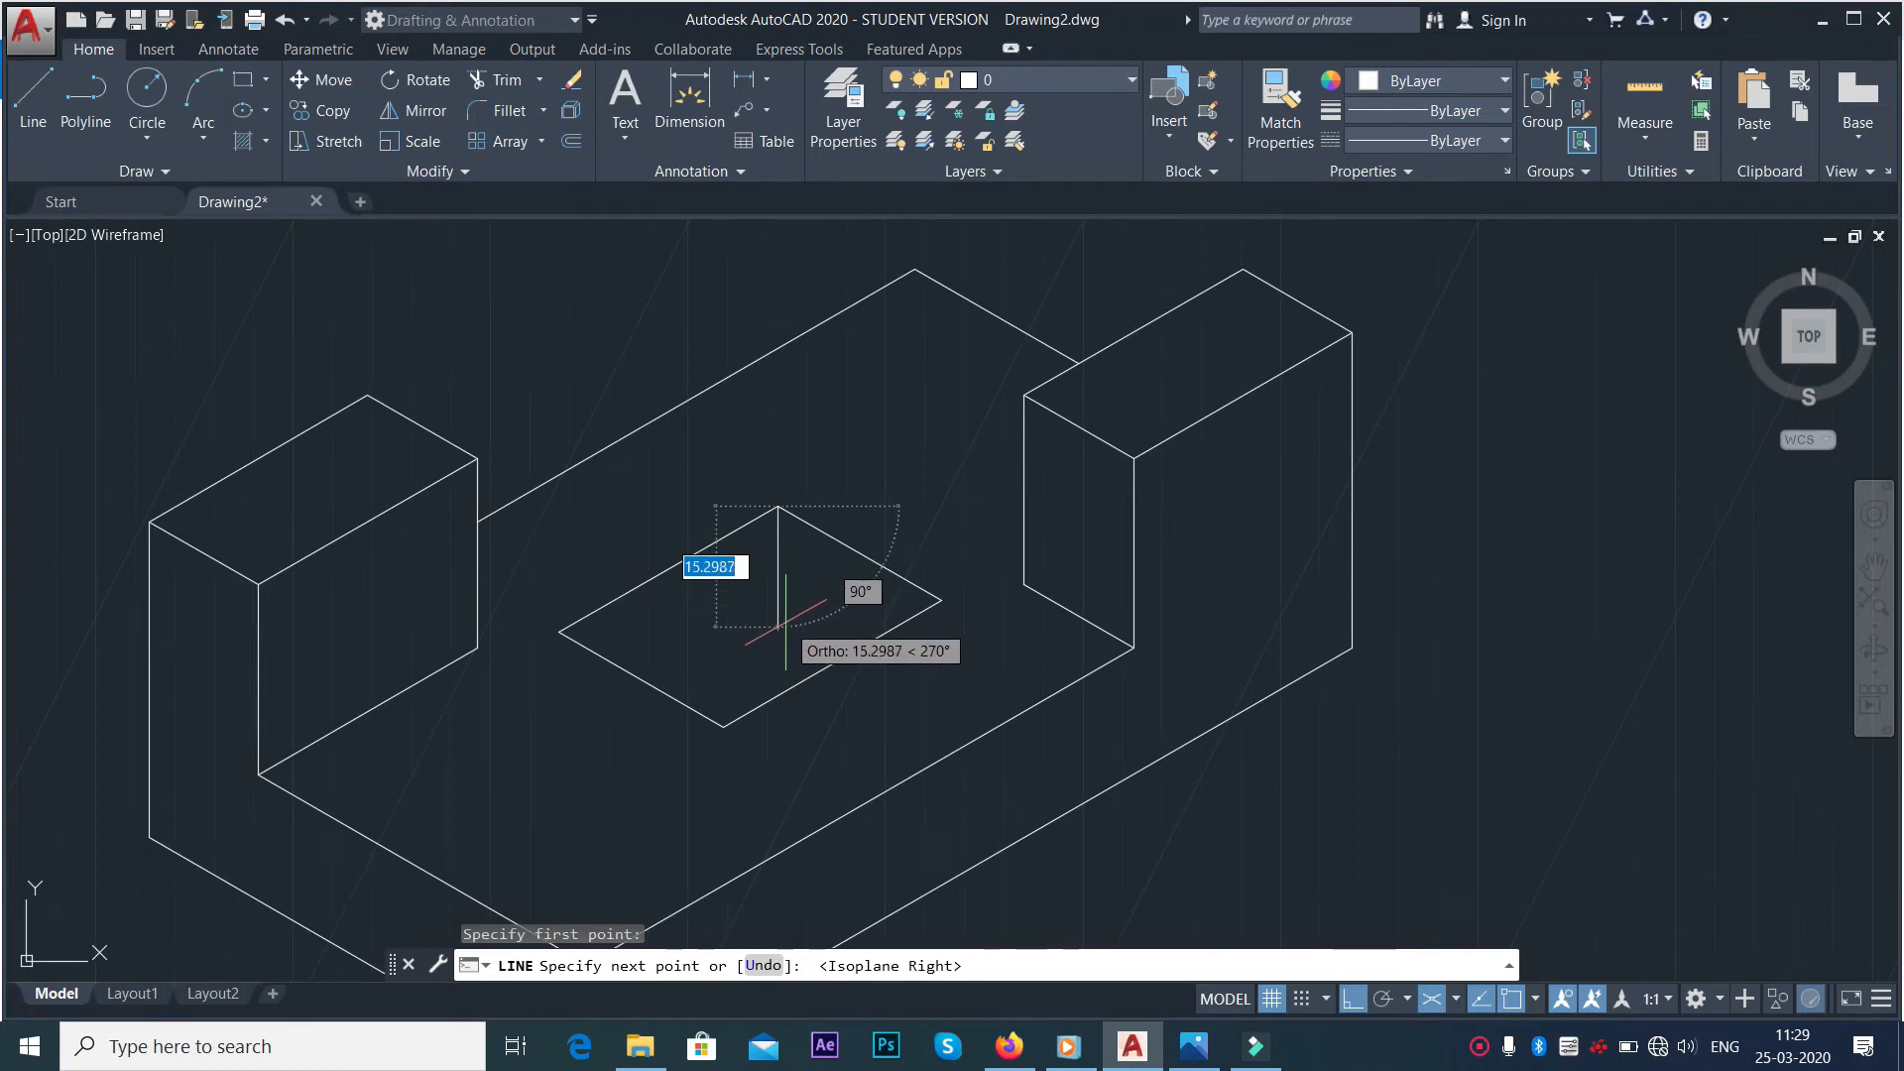
pyautogui.press('Return')
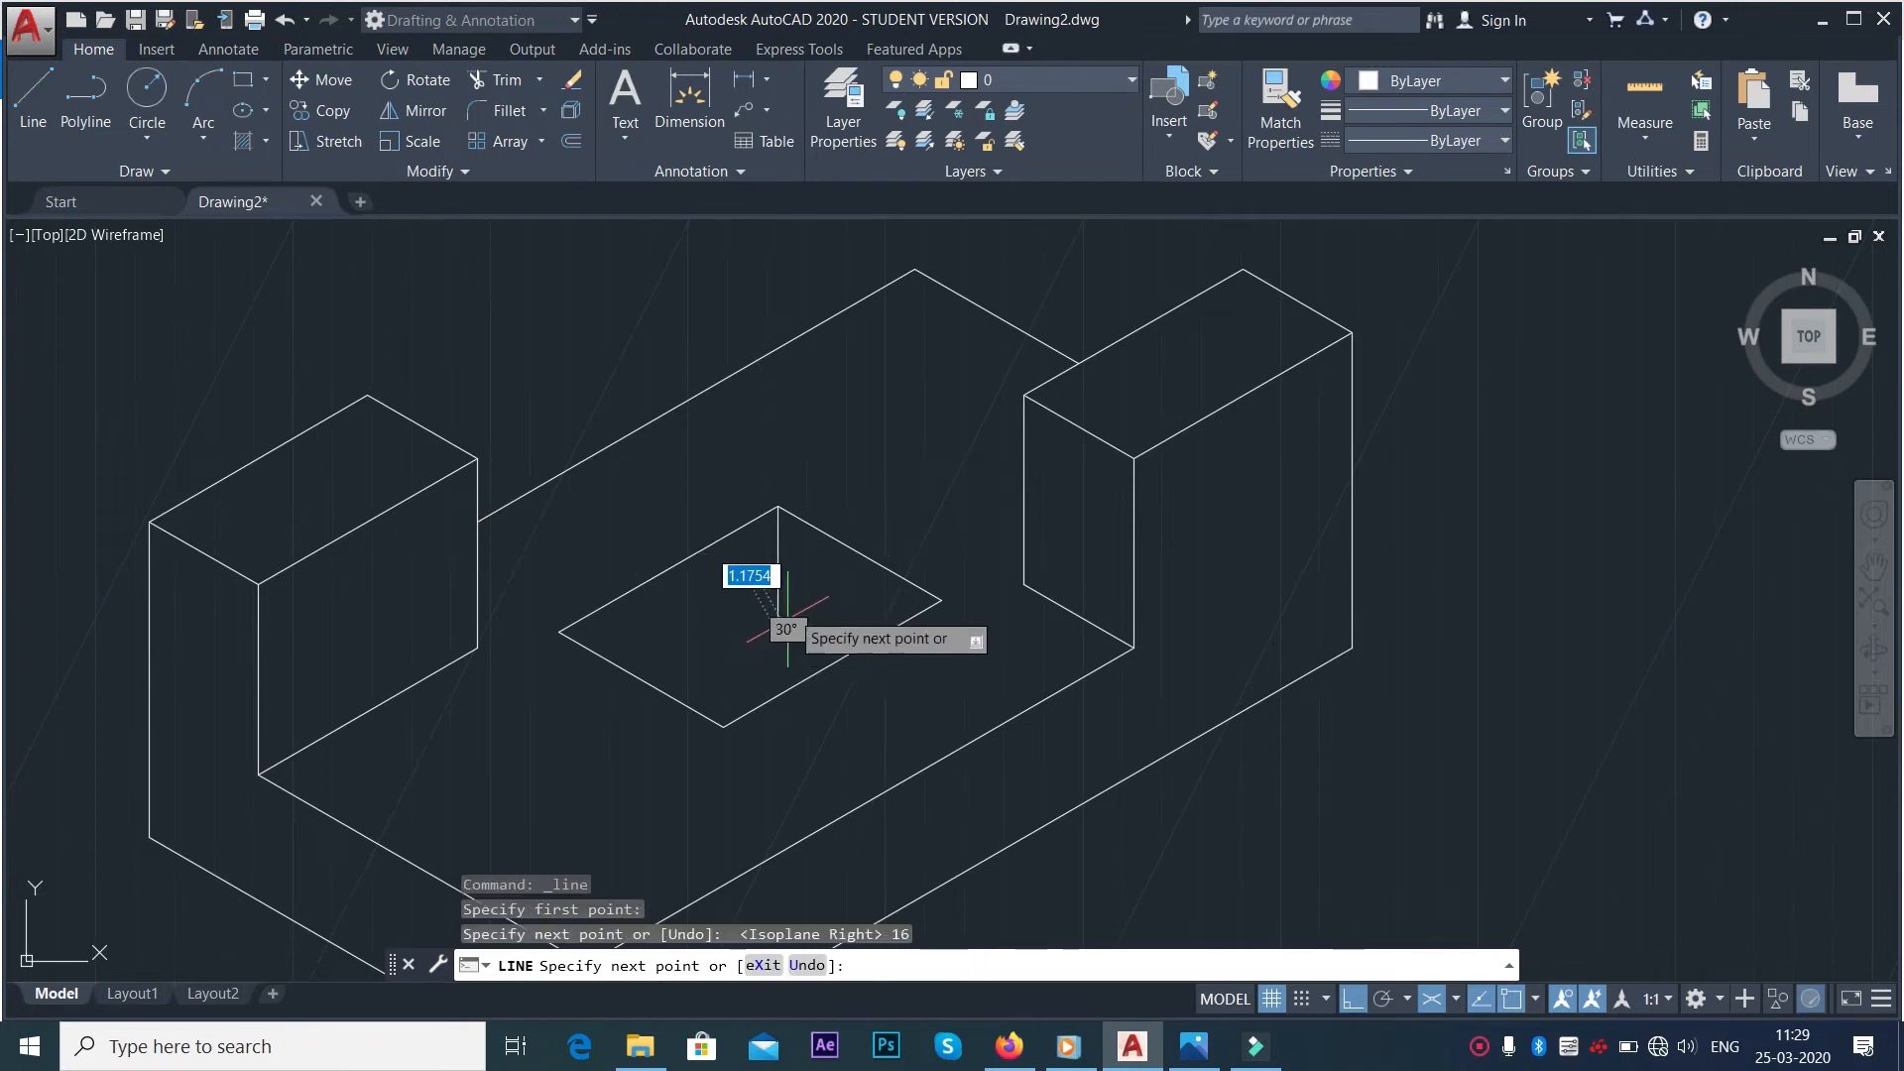
pyautogui.click(617, 726)
pyautogui.press('Escape')
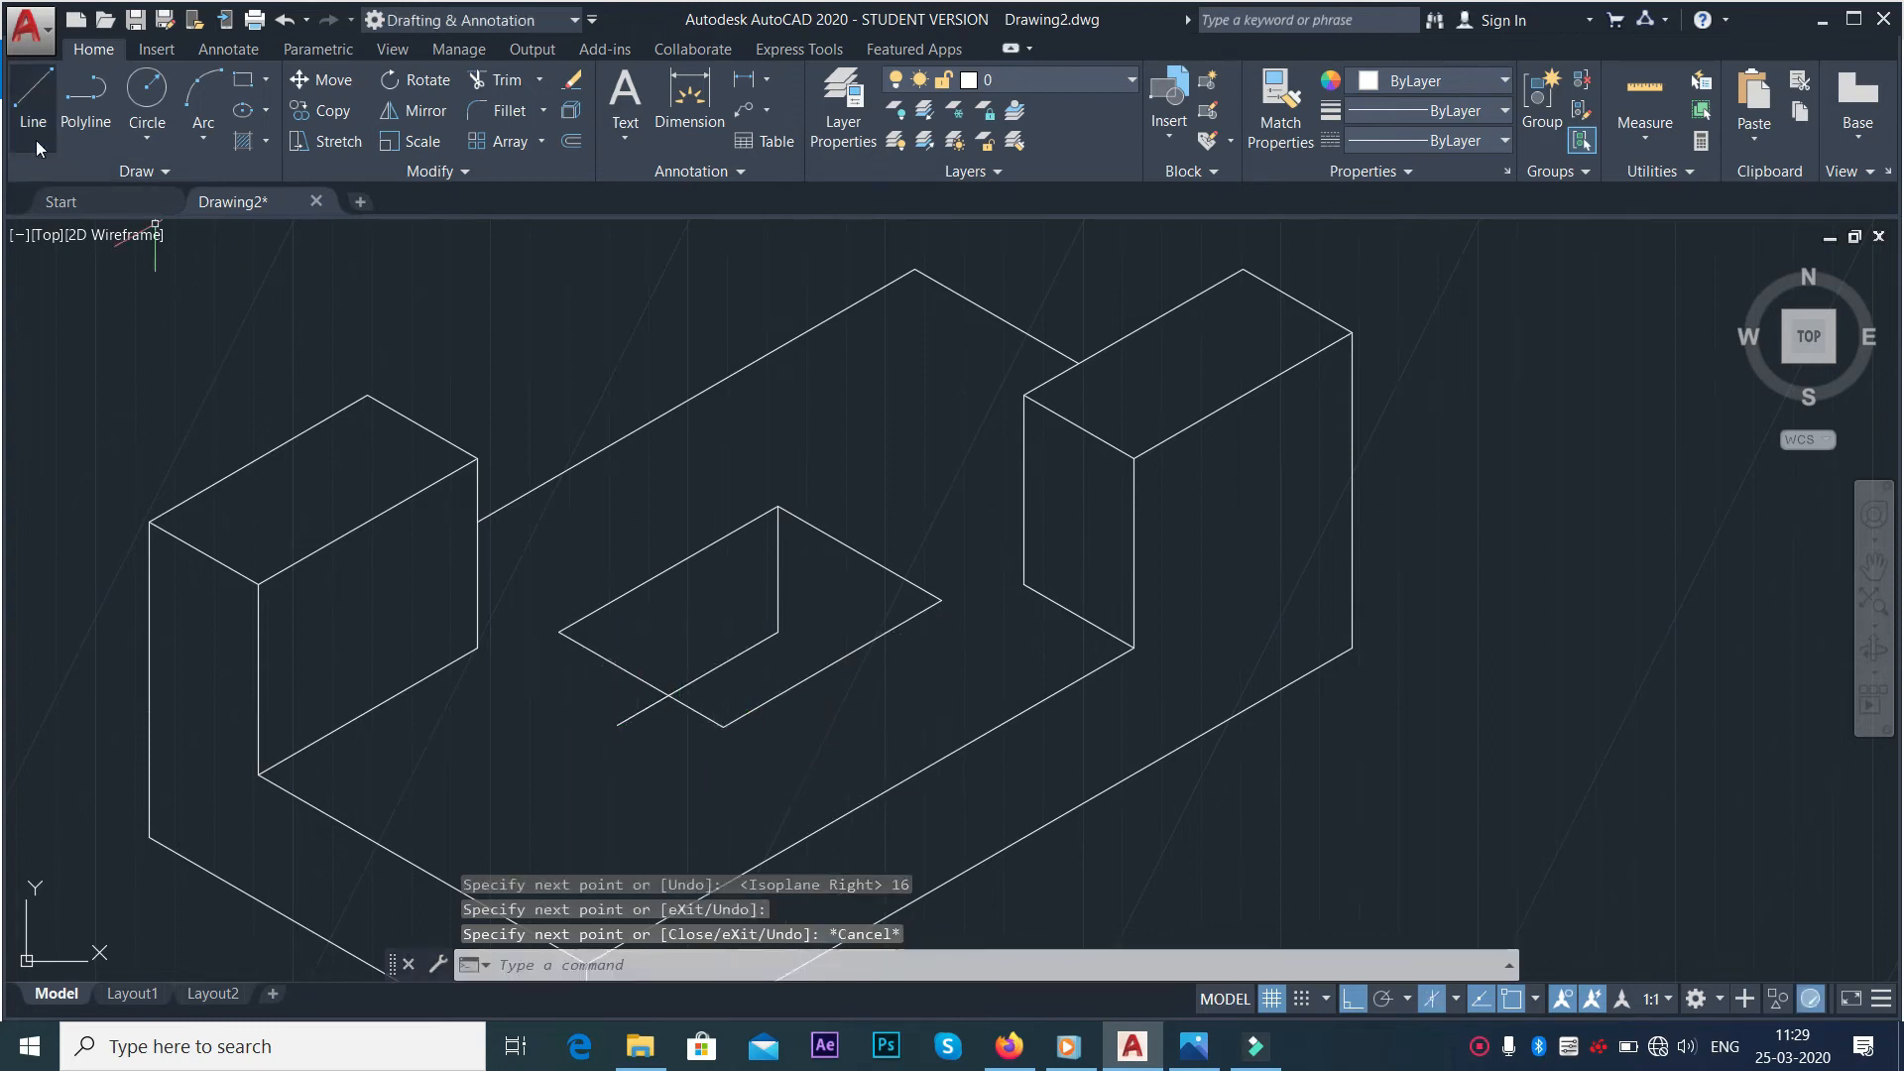
# Draw the pocket's other floor edge from the vertical line's lower end past the outline in Isoplane Left
pyautogui.click(33, 99)
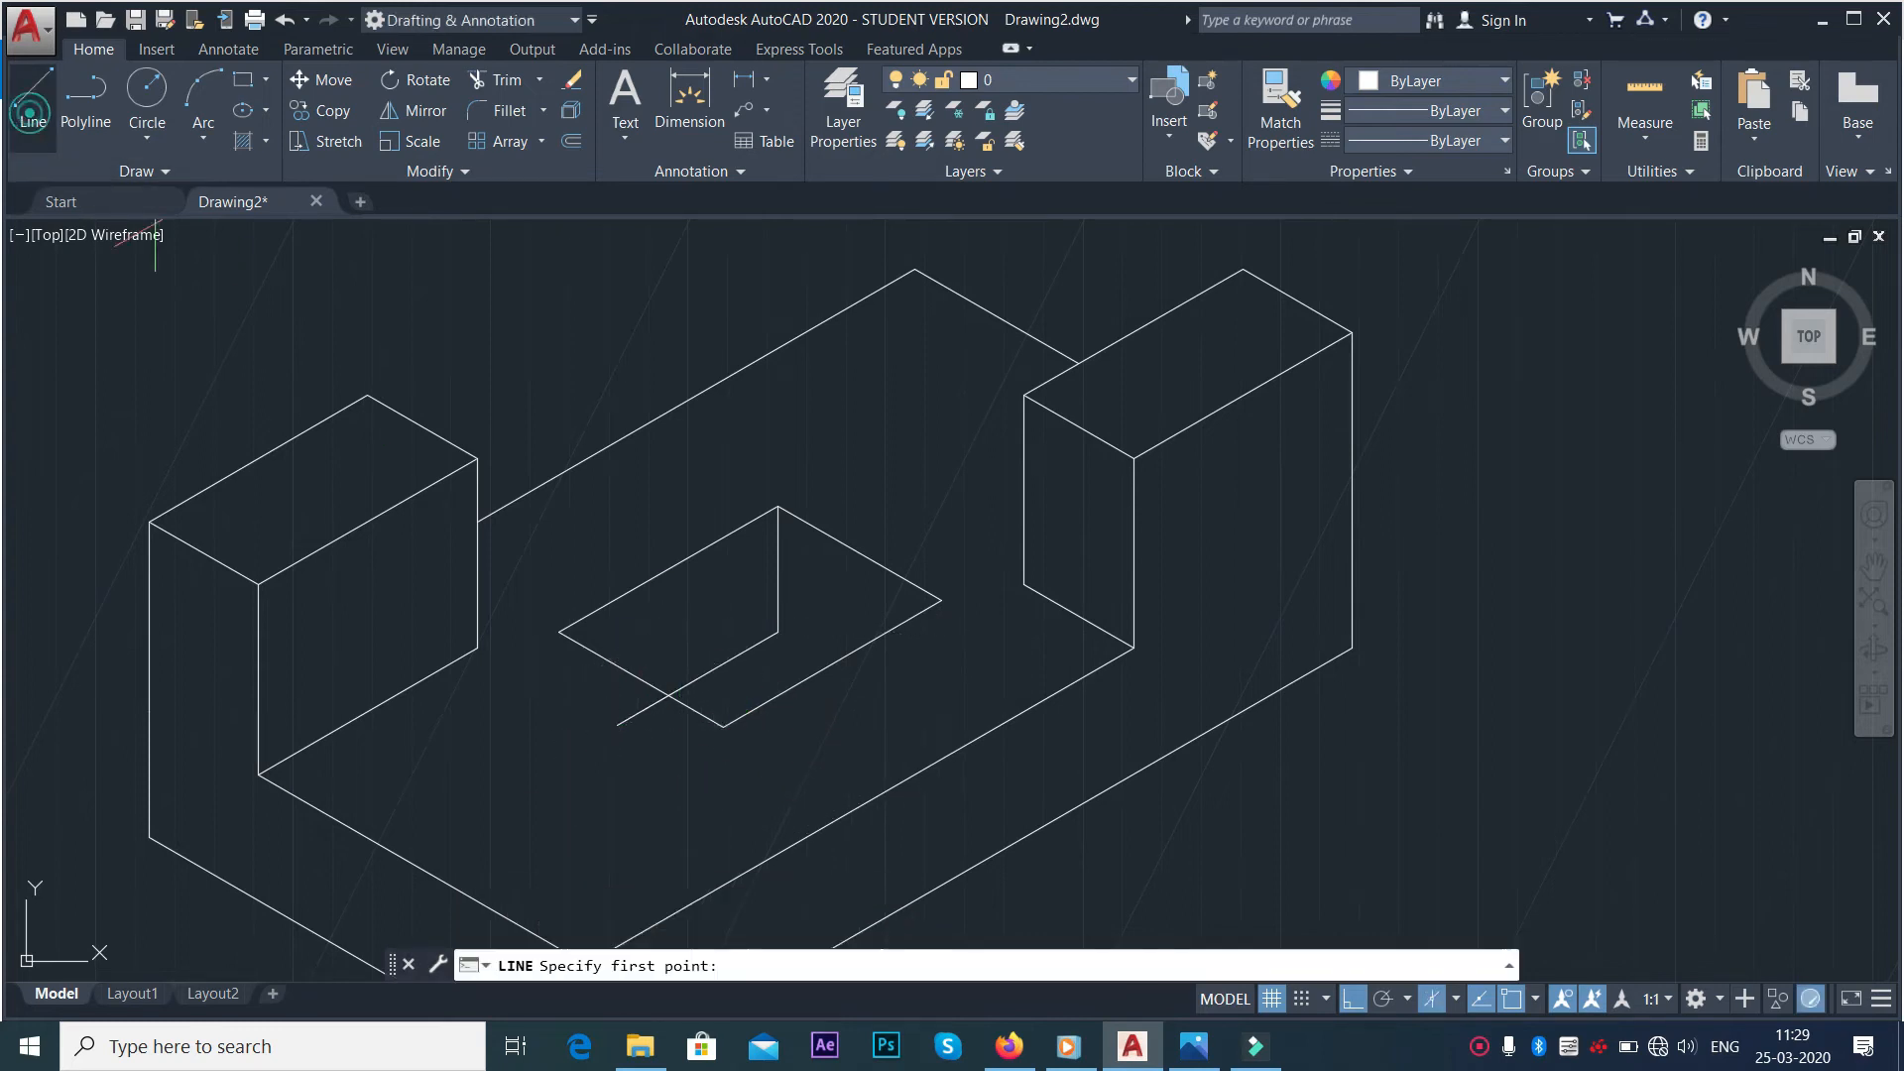
pyautogui.click(778, 632)
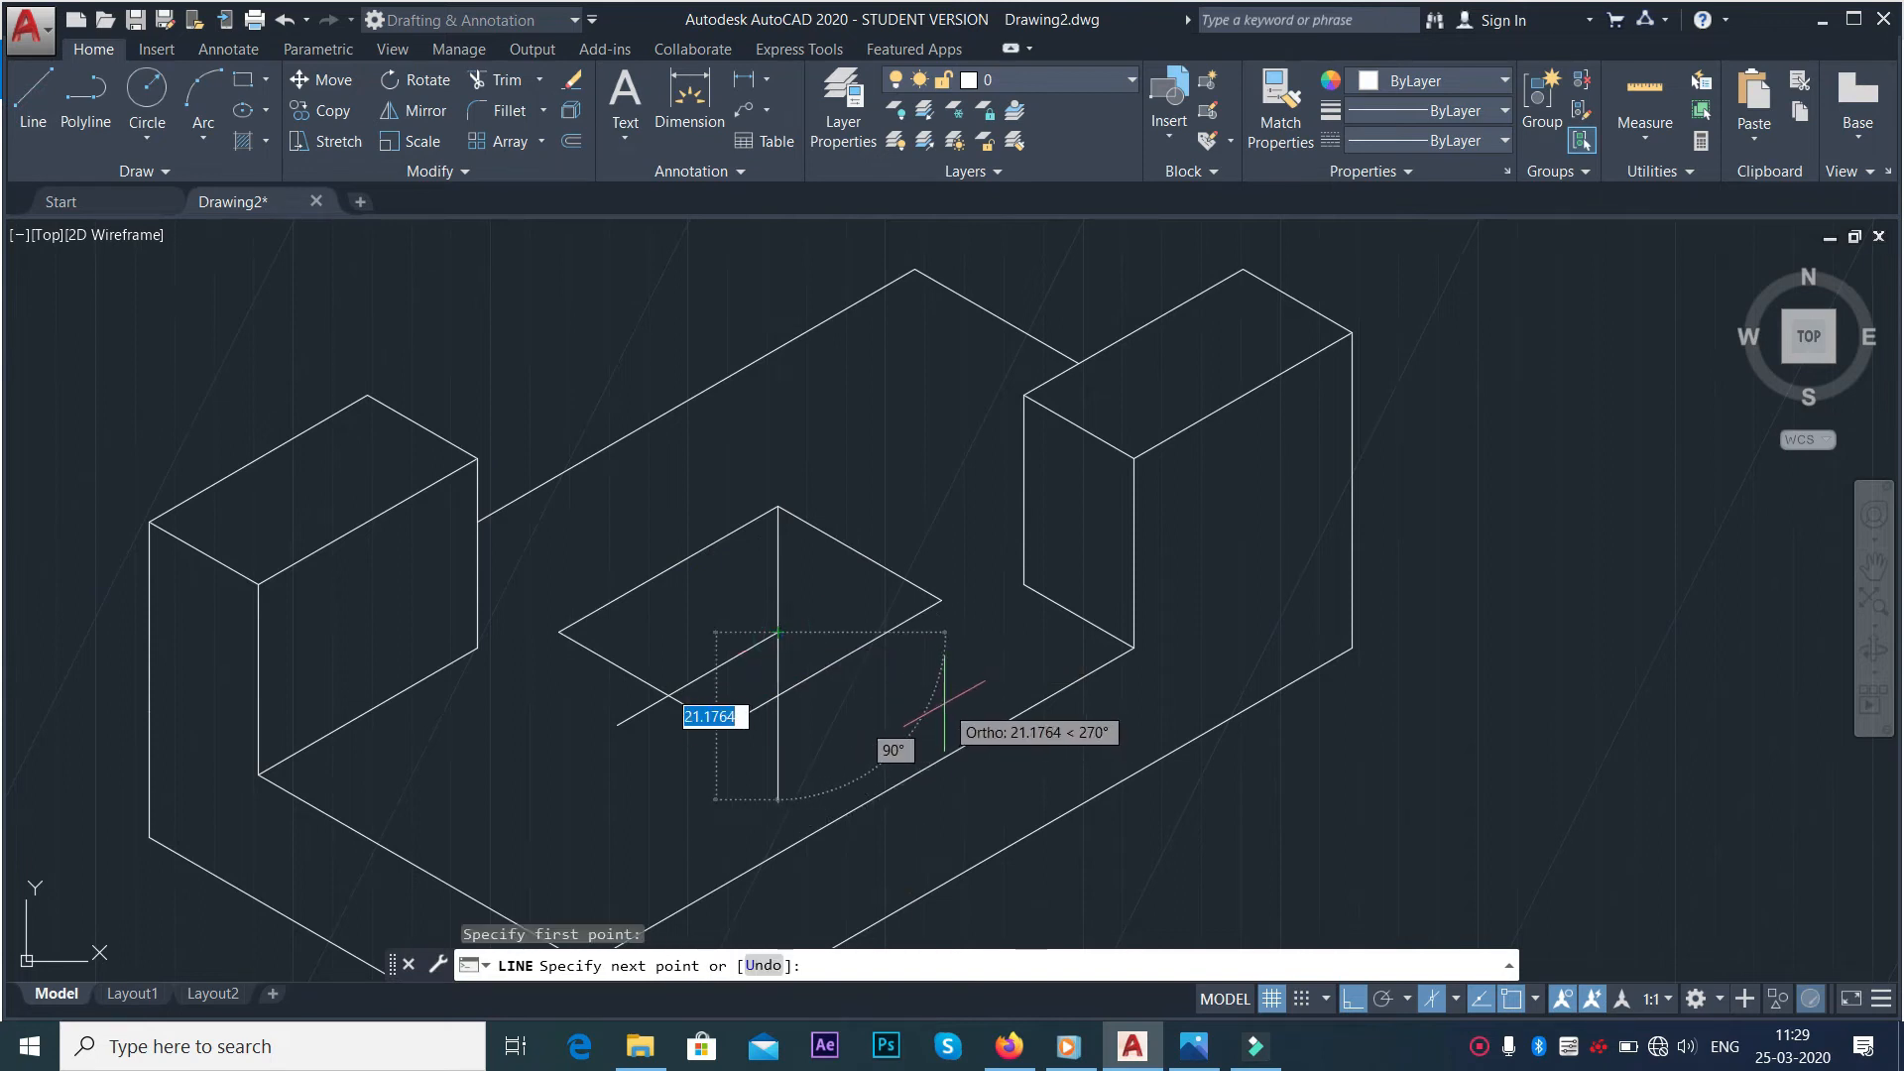
pyautogui.press('F5')
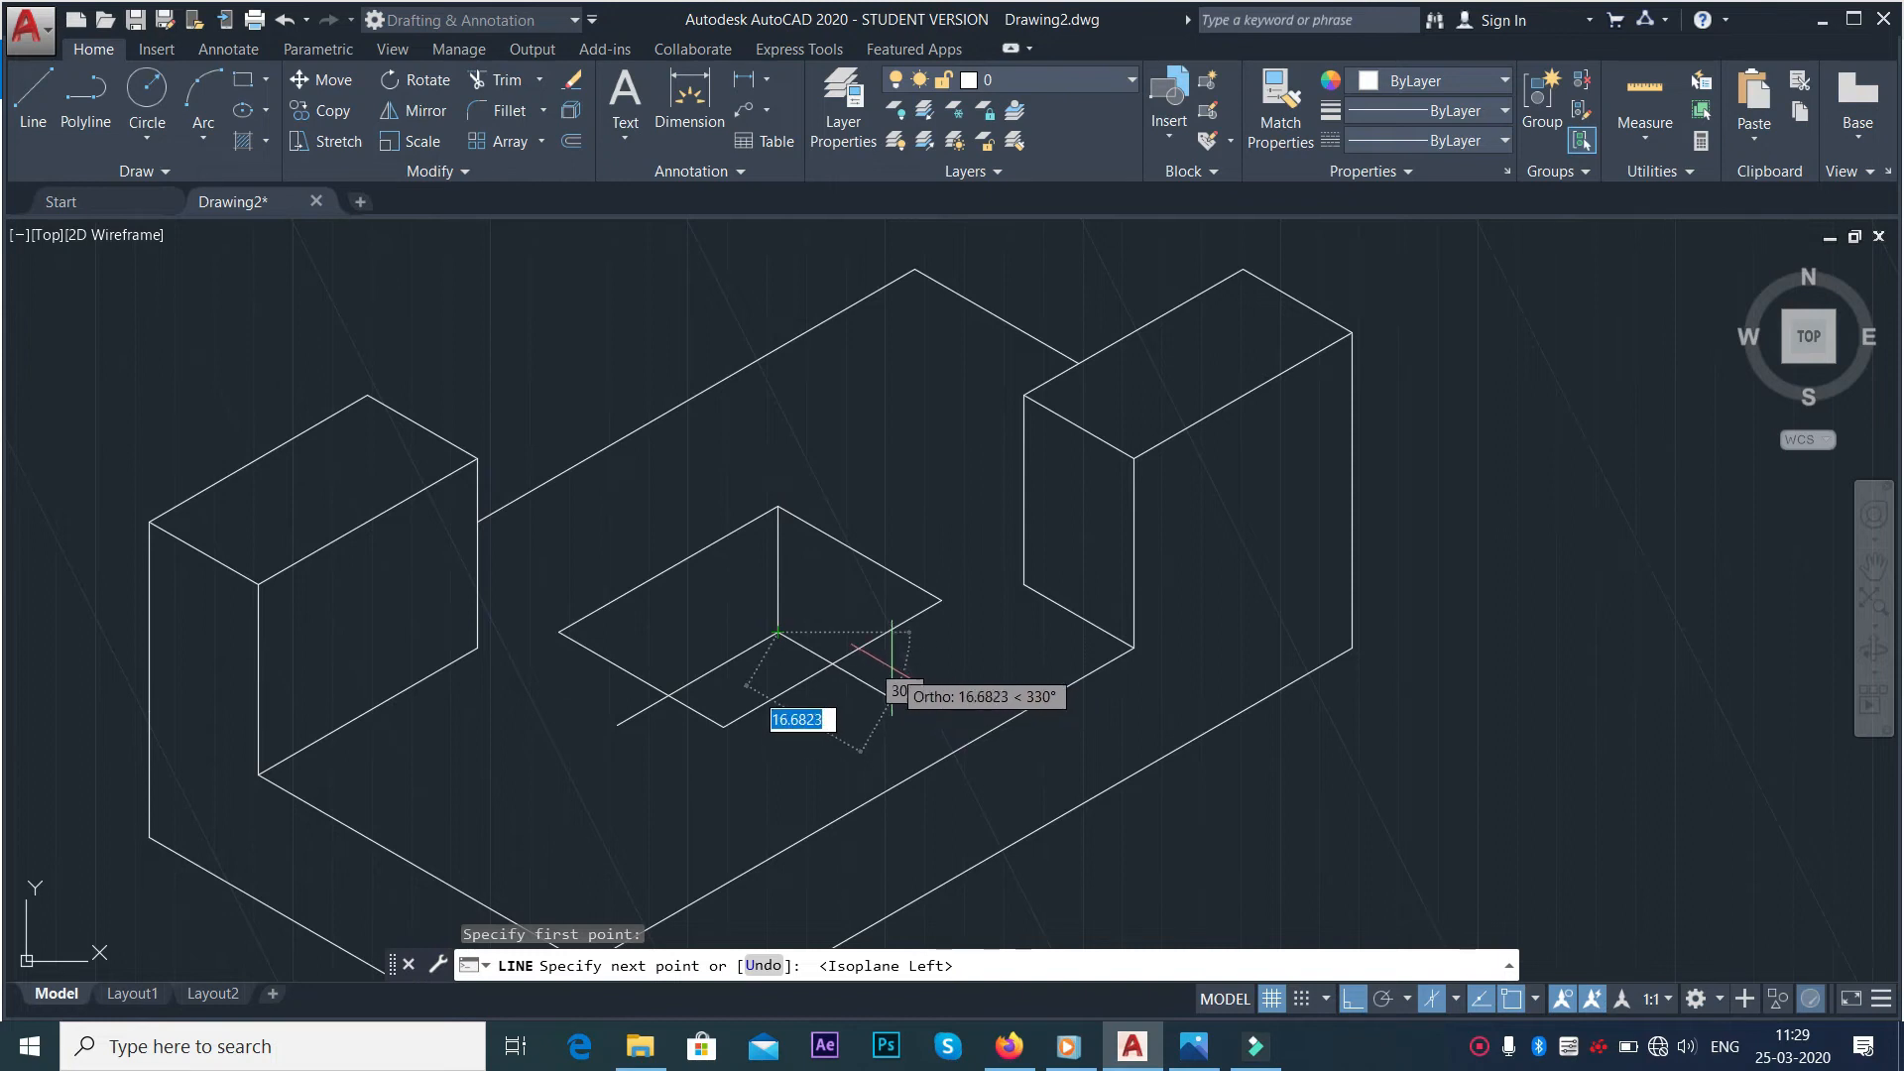
pyautogui.click(889, 670)
pyautogui.press('Escape')
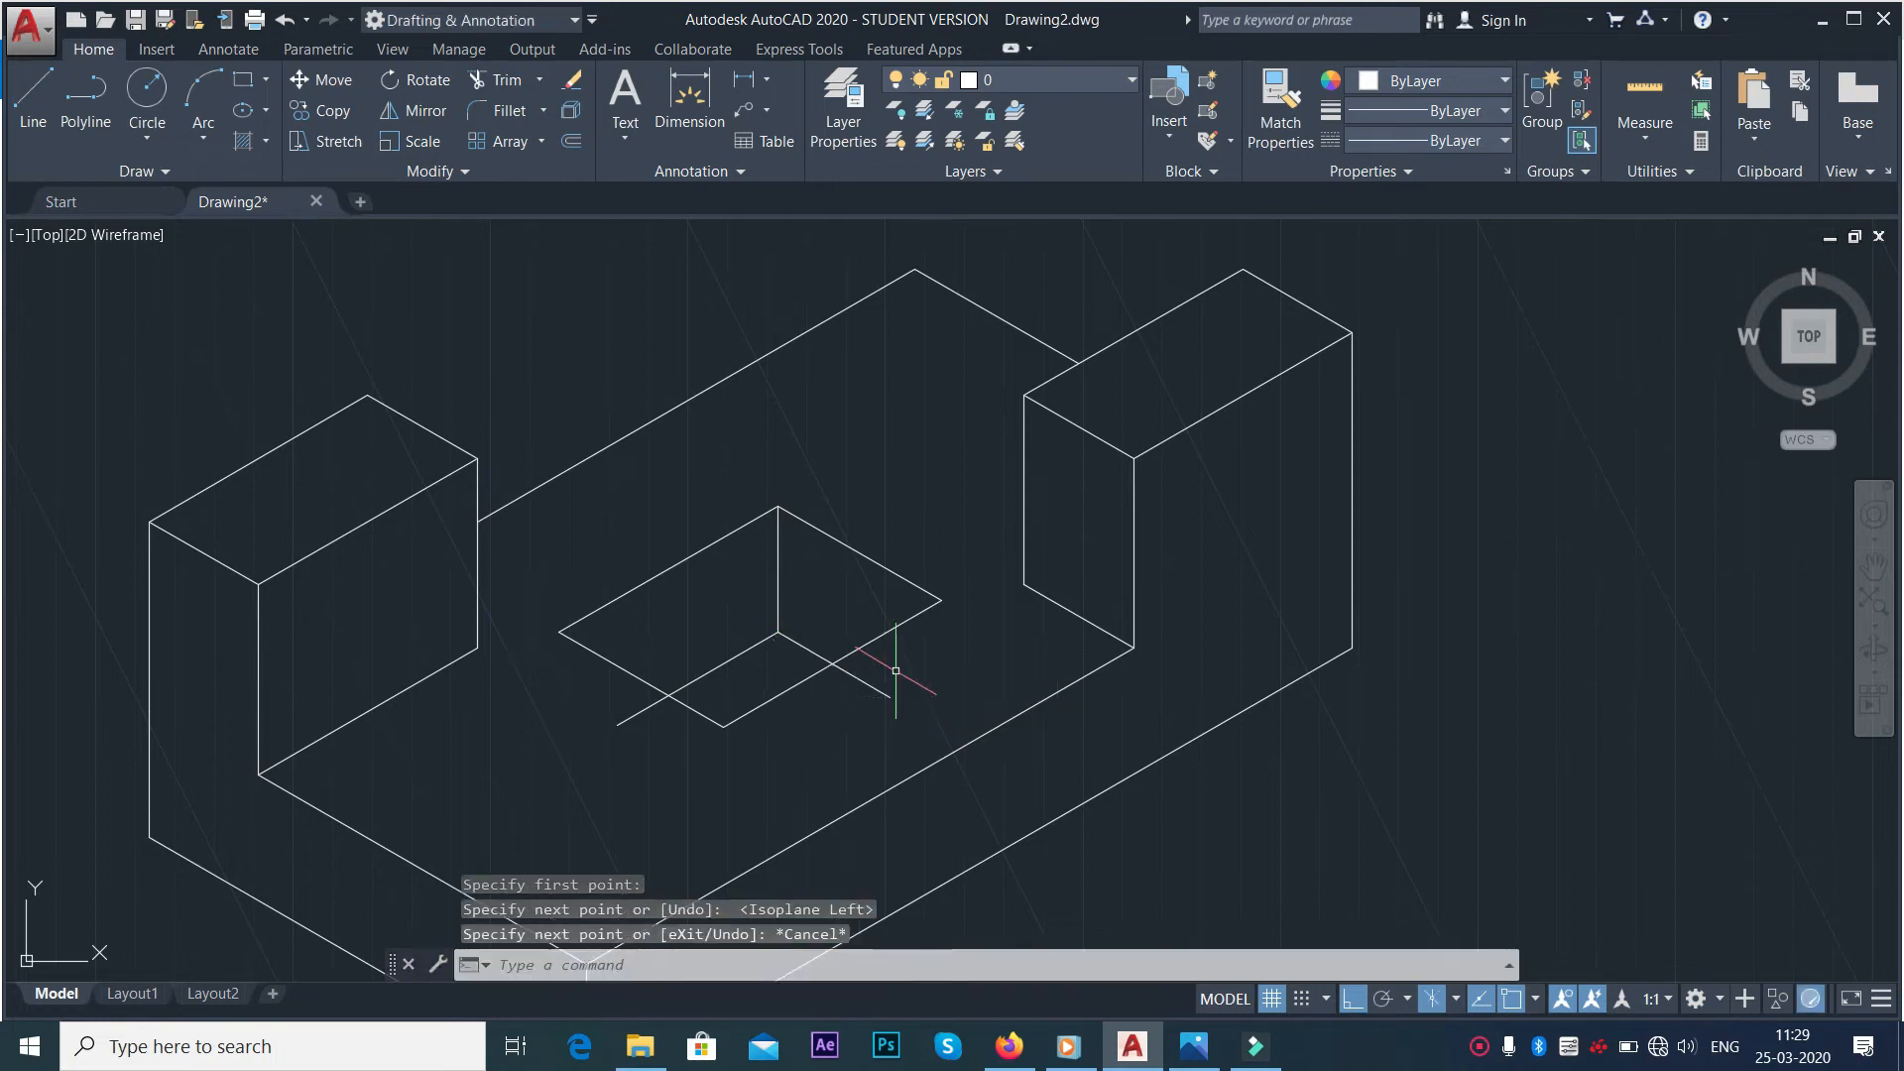
# Trim both pocket floor edges where they extend beyond the pocket's outline
pyautogui.write('tr')
pyautogui.press('Return')
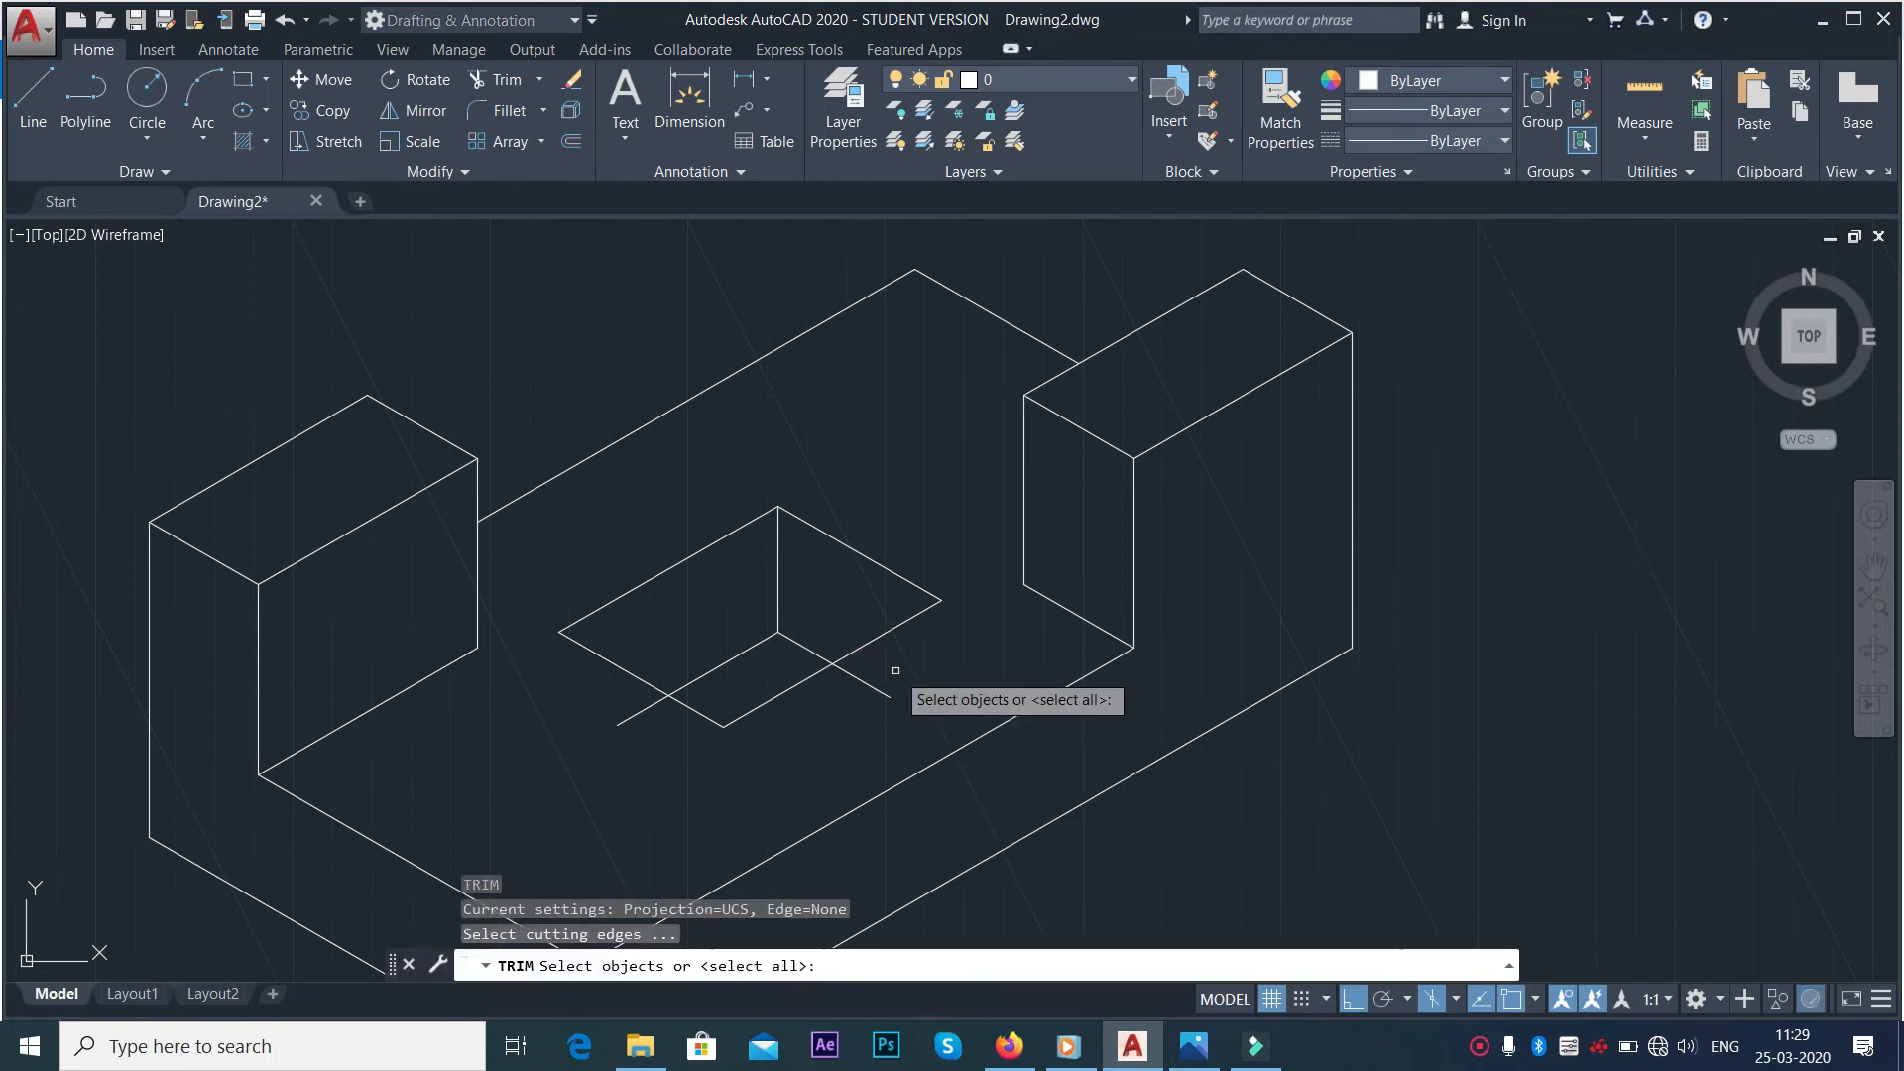
pyautogui.press('Return')
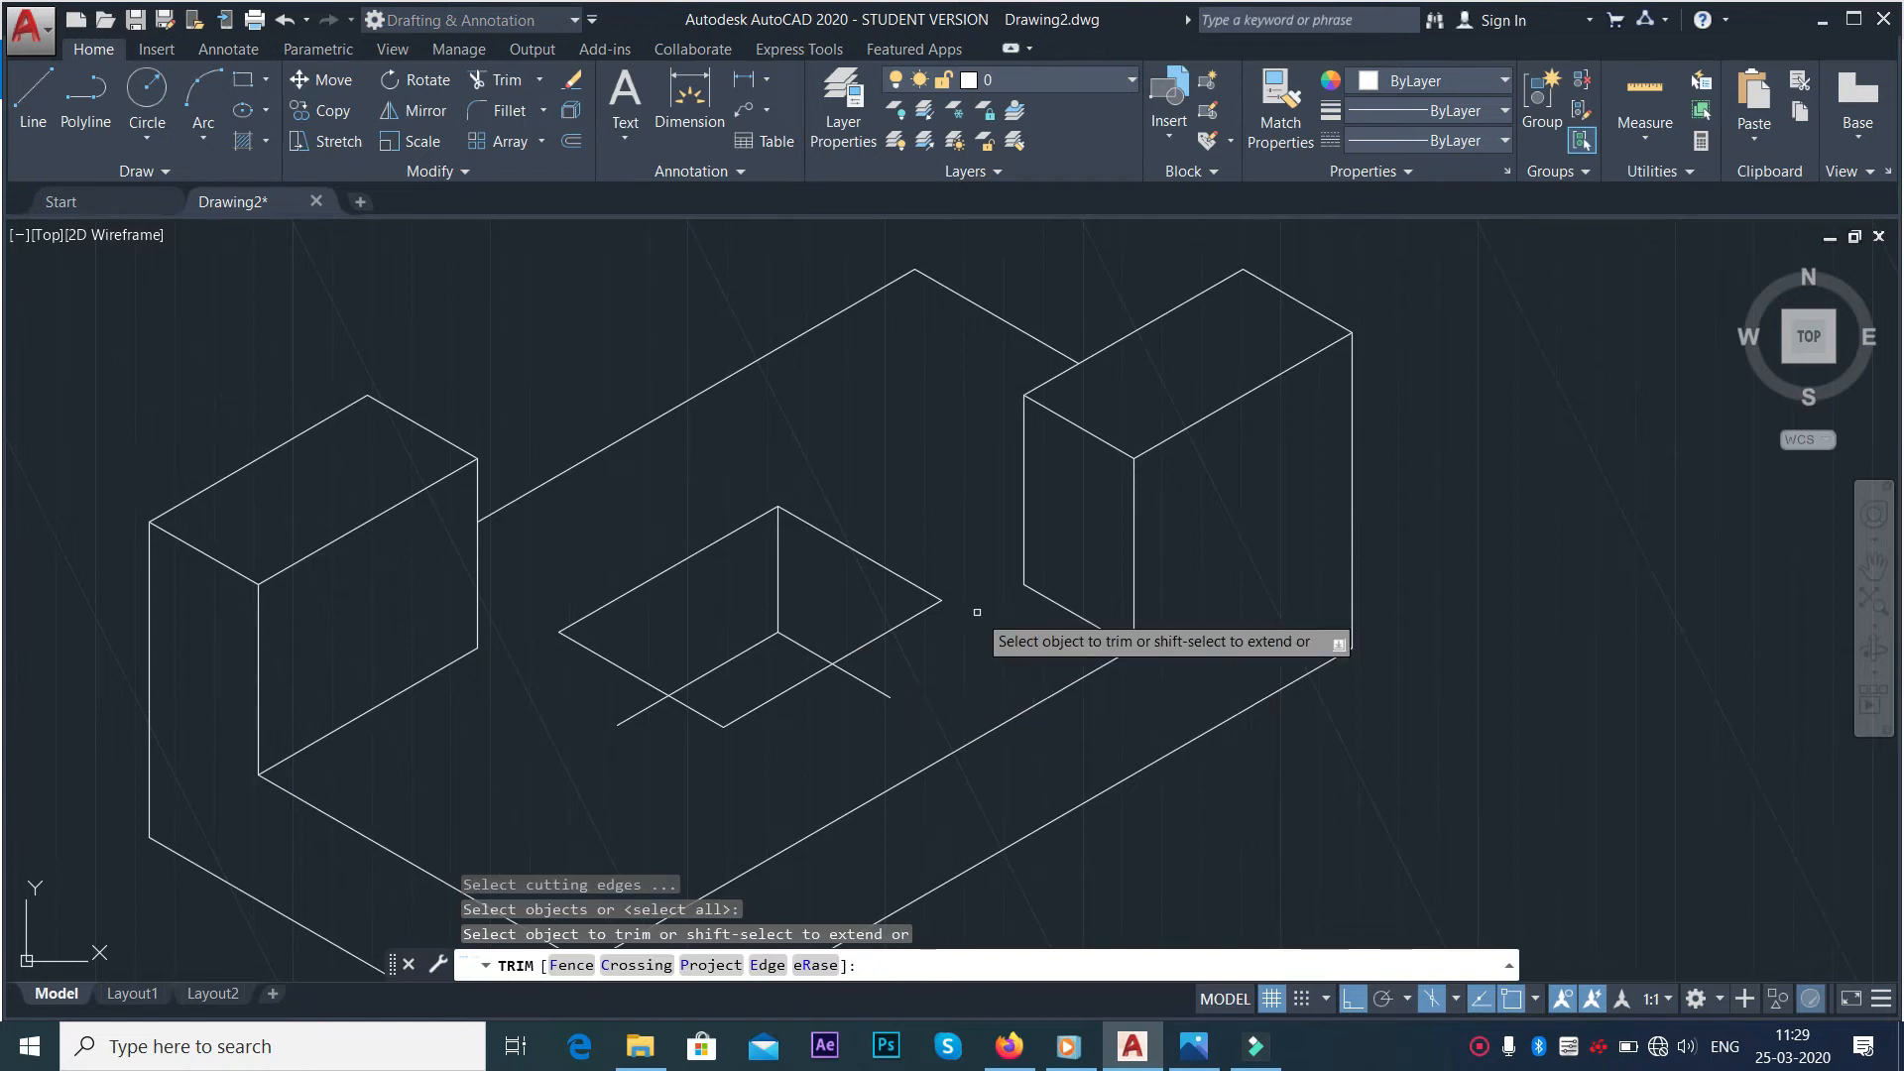
pyautogui.click(868, 683)
pyautogui.click(639, 712)
pyautogui.scroll(-4, 714, 784)
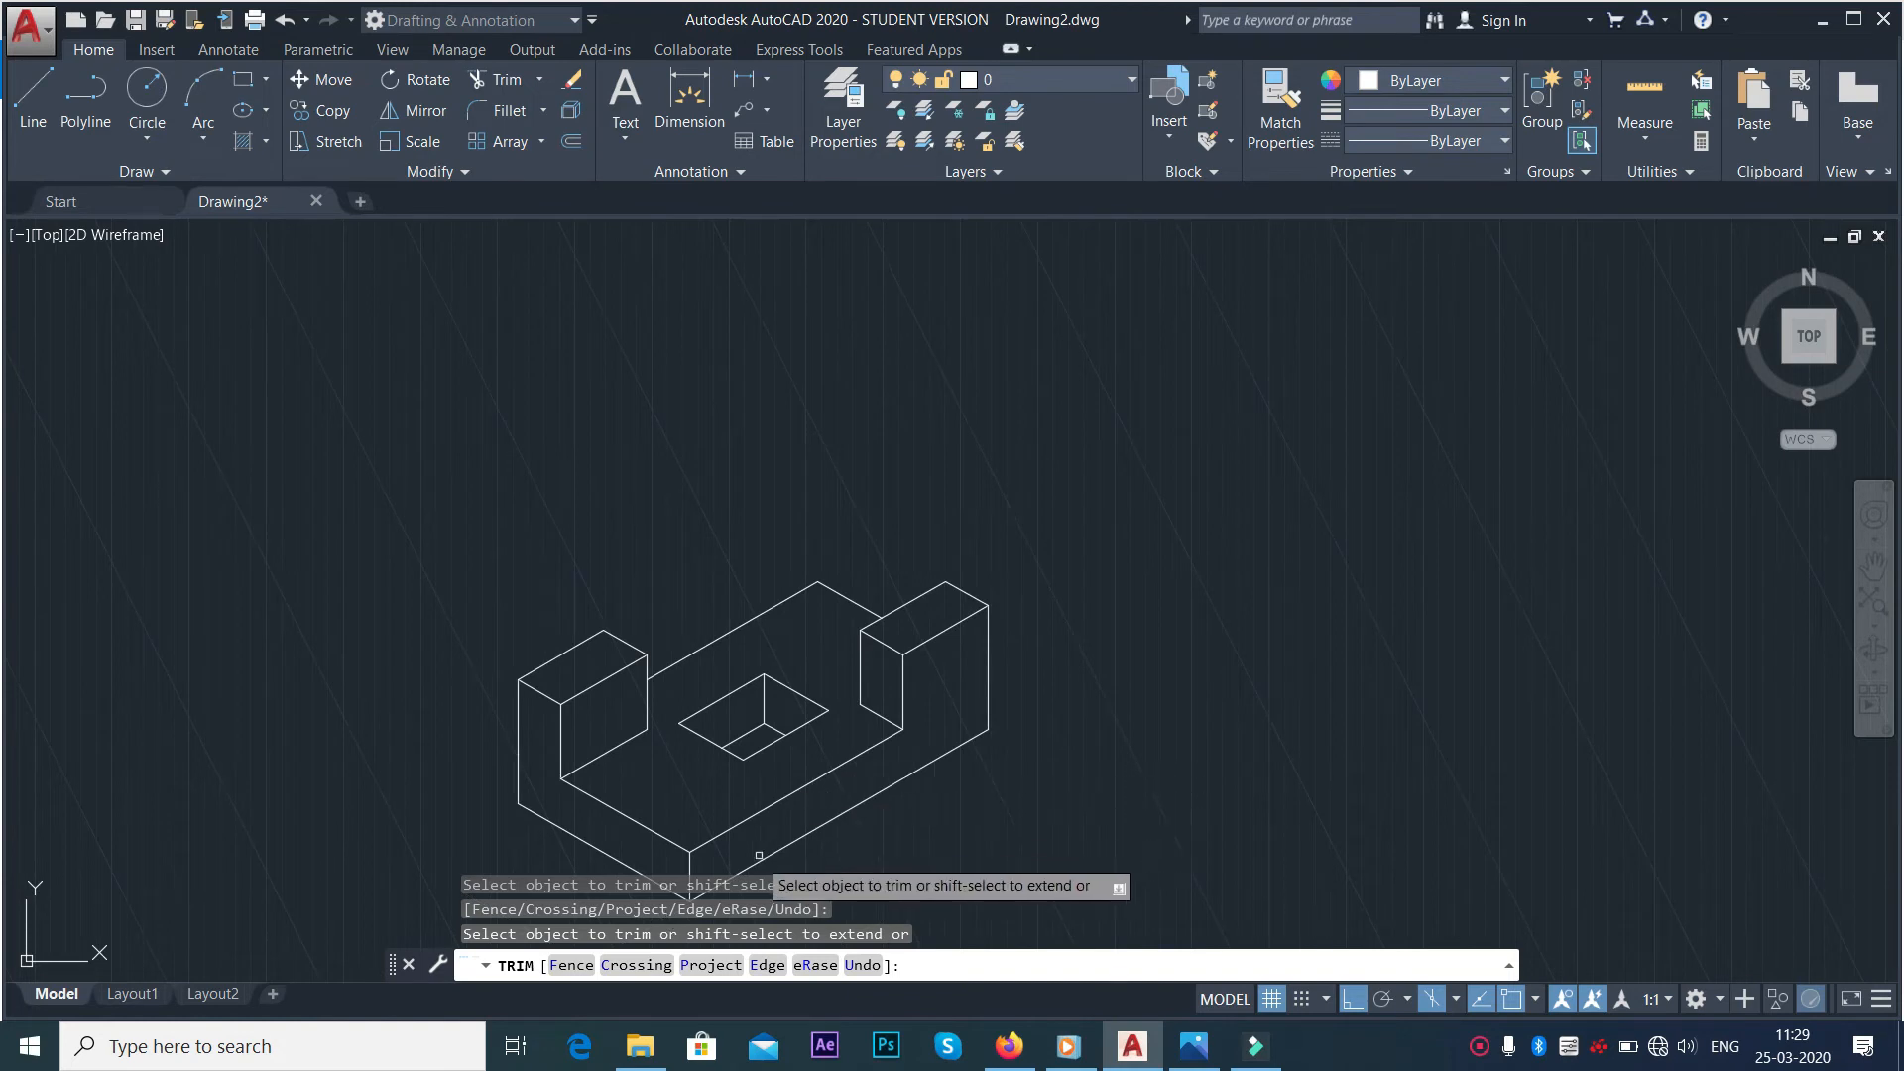
pyautogui.scroll(2, 758, 859)
pyautogui.press('Escape')
pyautogui.scroll(-2, 839, 801)
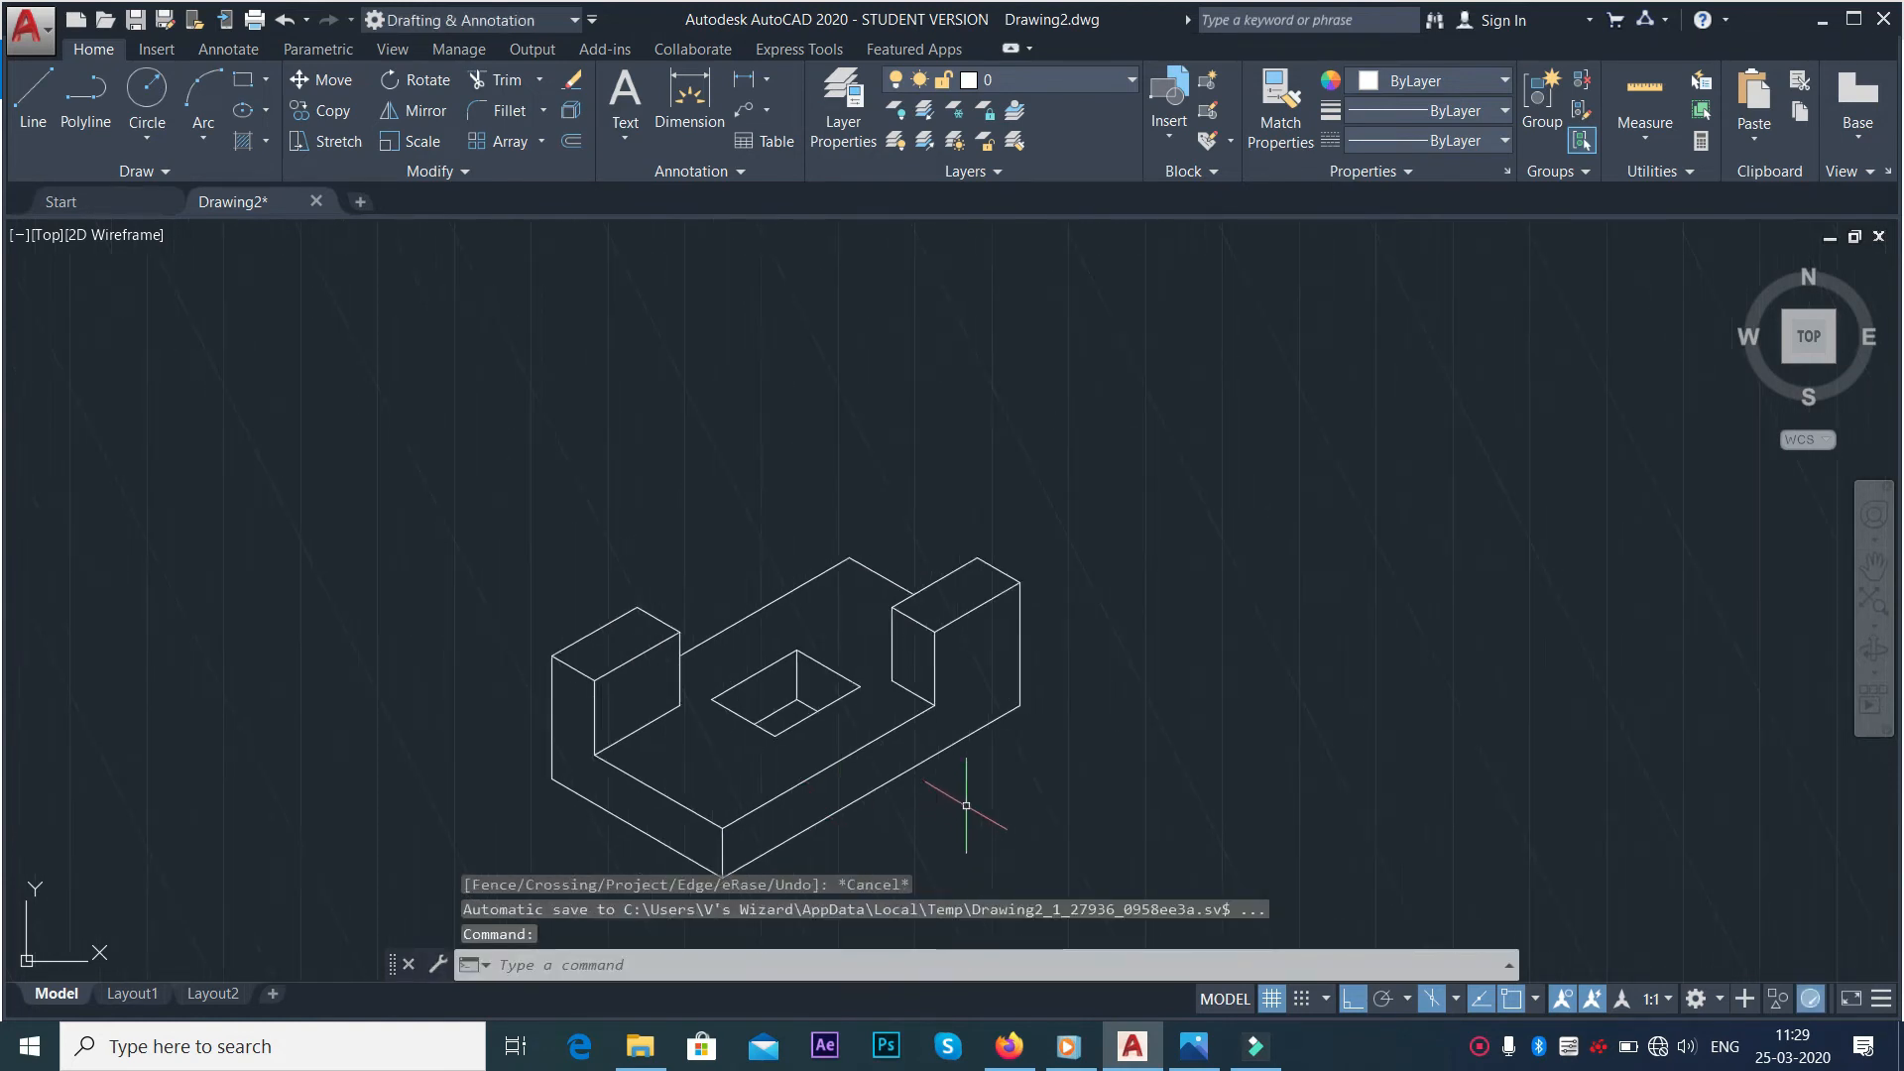
# Check the reference image and add an aligned dimension along the base's long front bottom edge, offset outside the block
pyautogui.hotkey('alt', 'Tab')
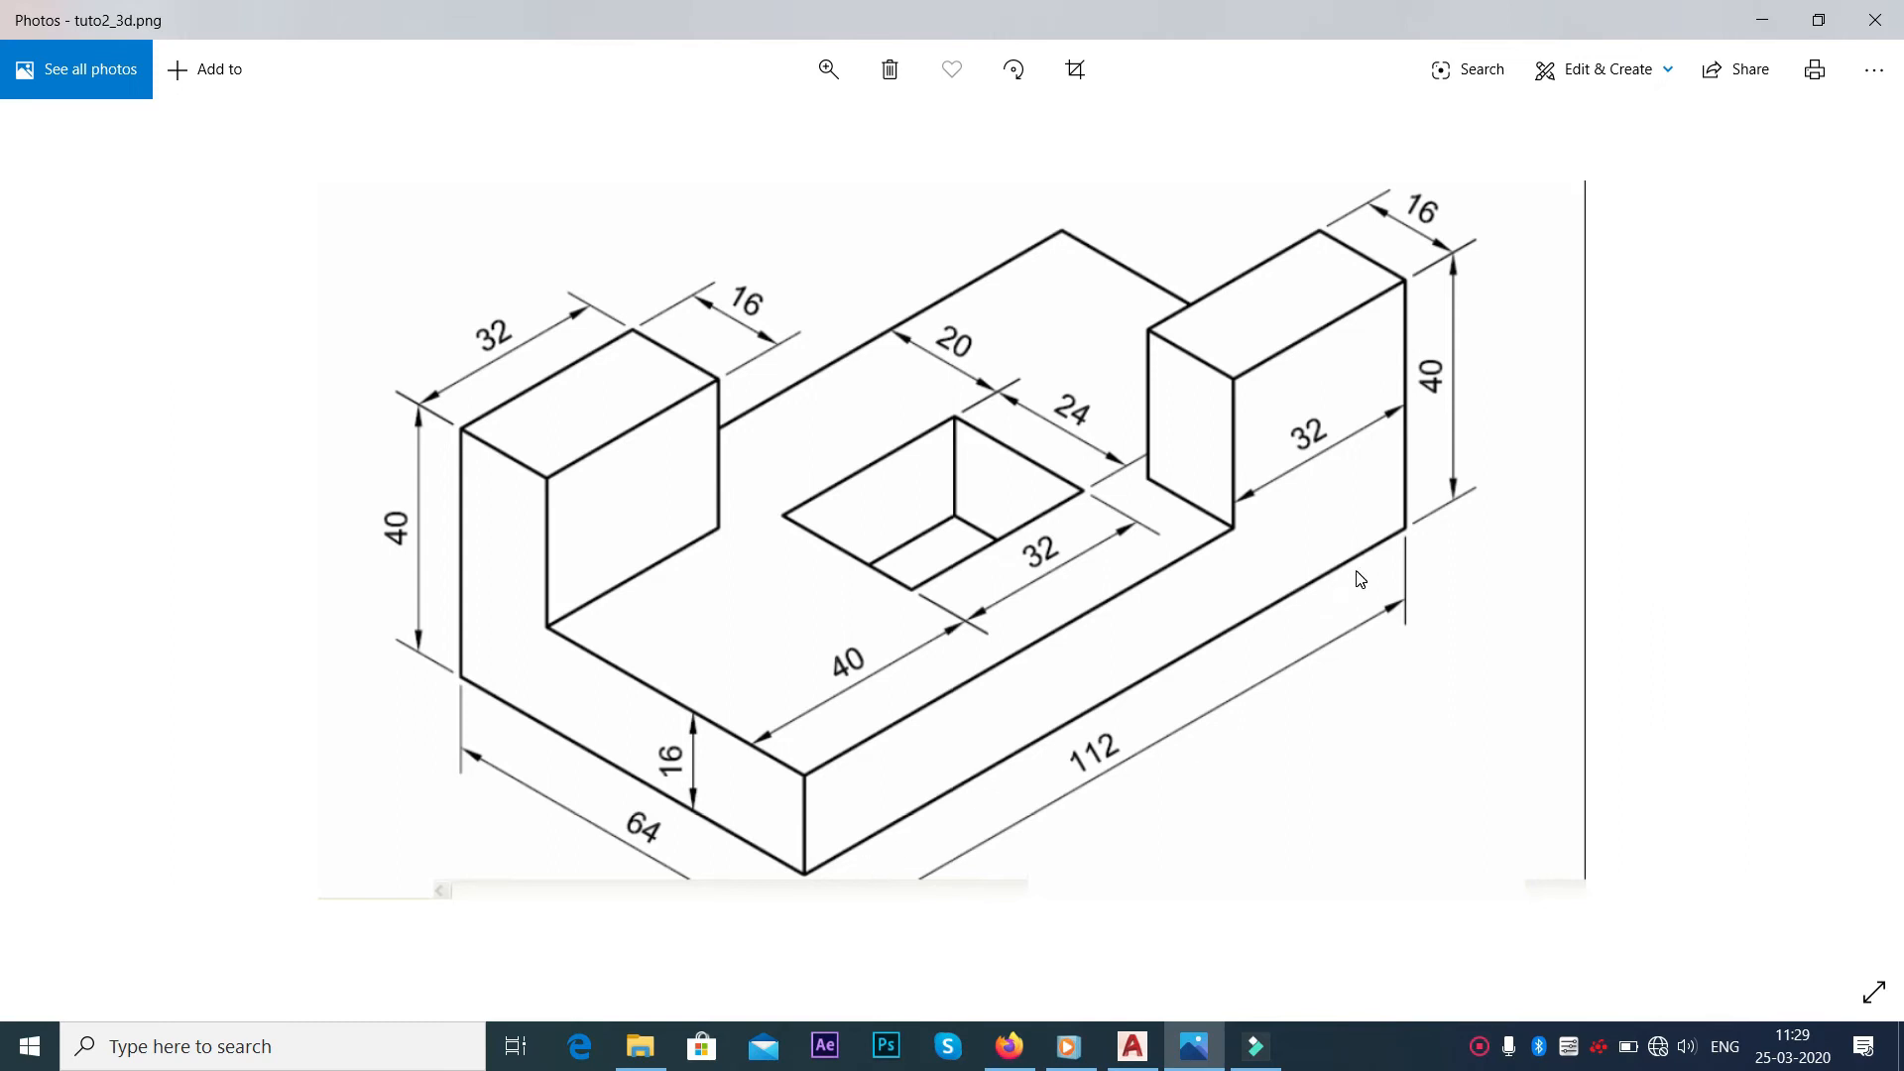
pyautogui.hotkey('alt', 'Tab')
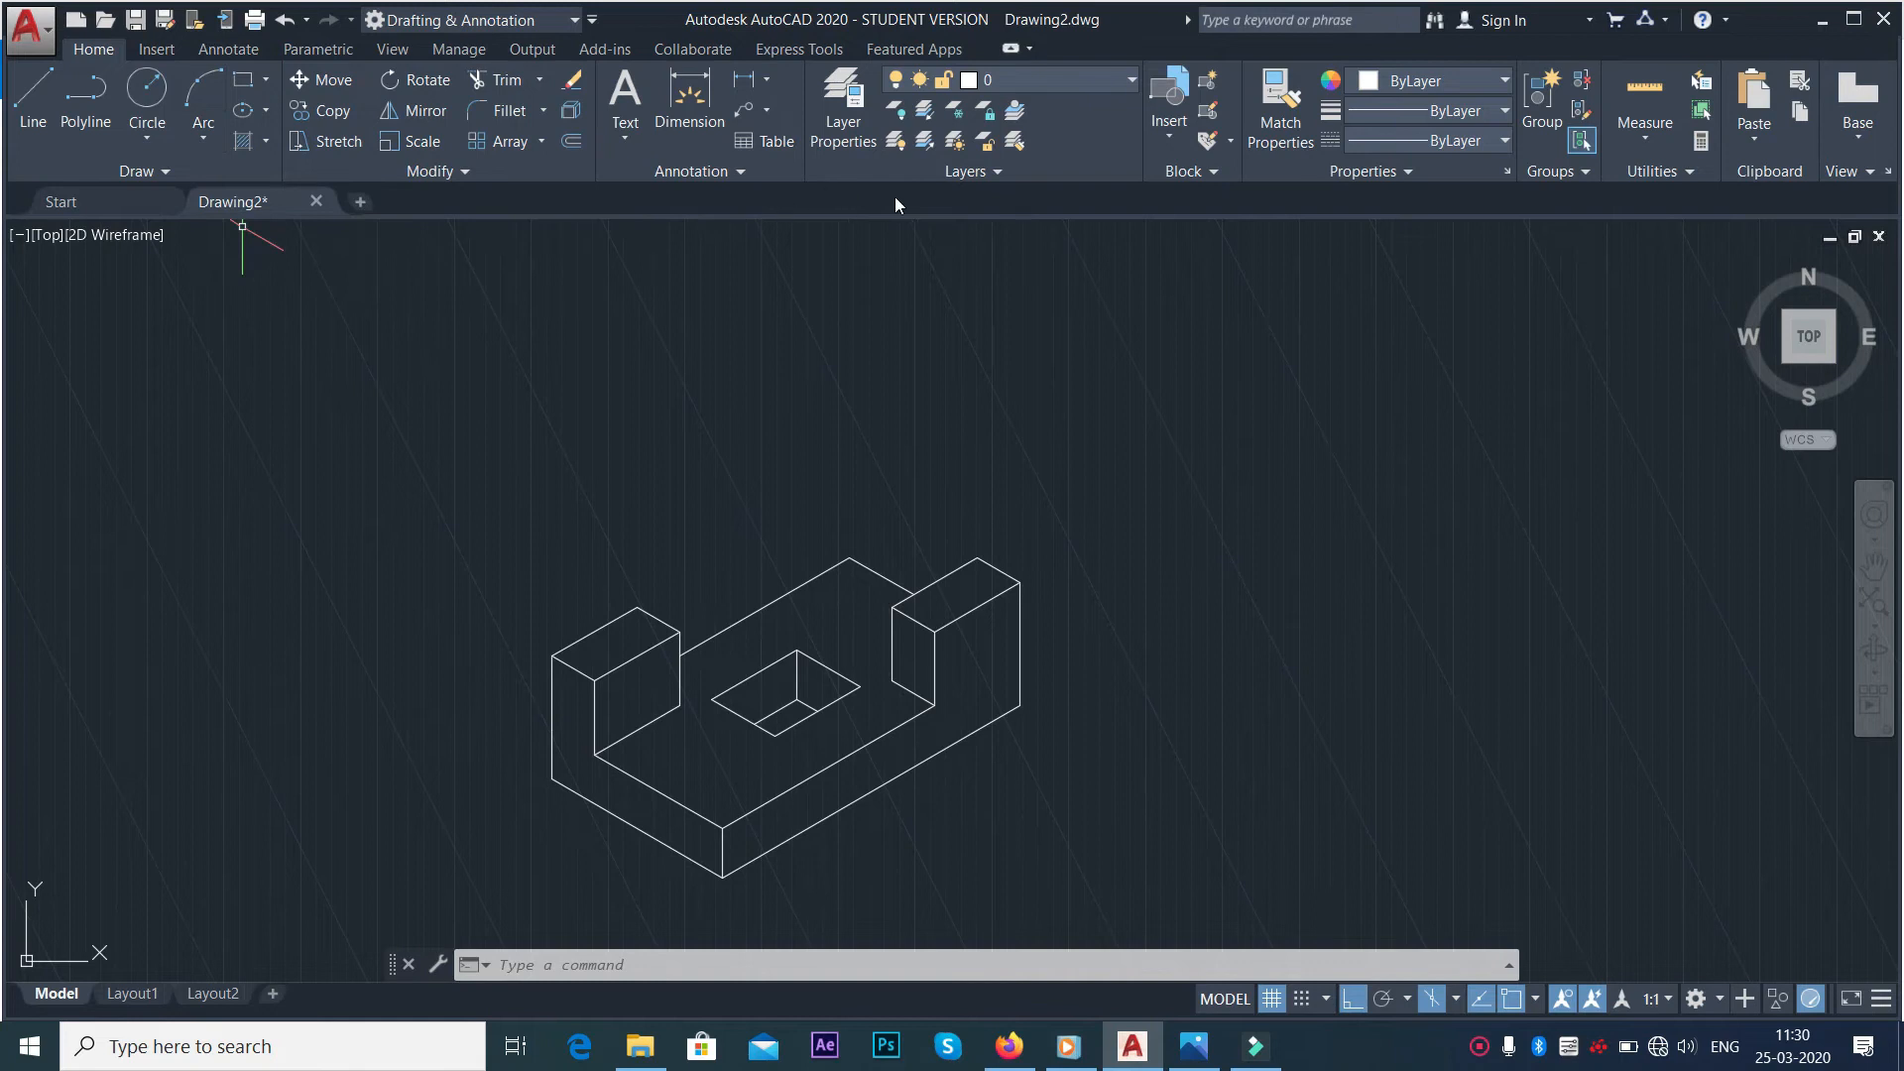
pyautogui.click(766, 79)
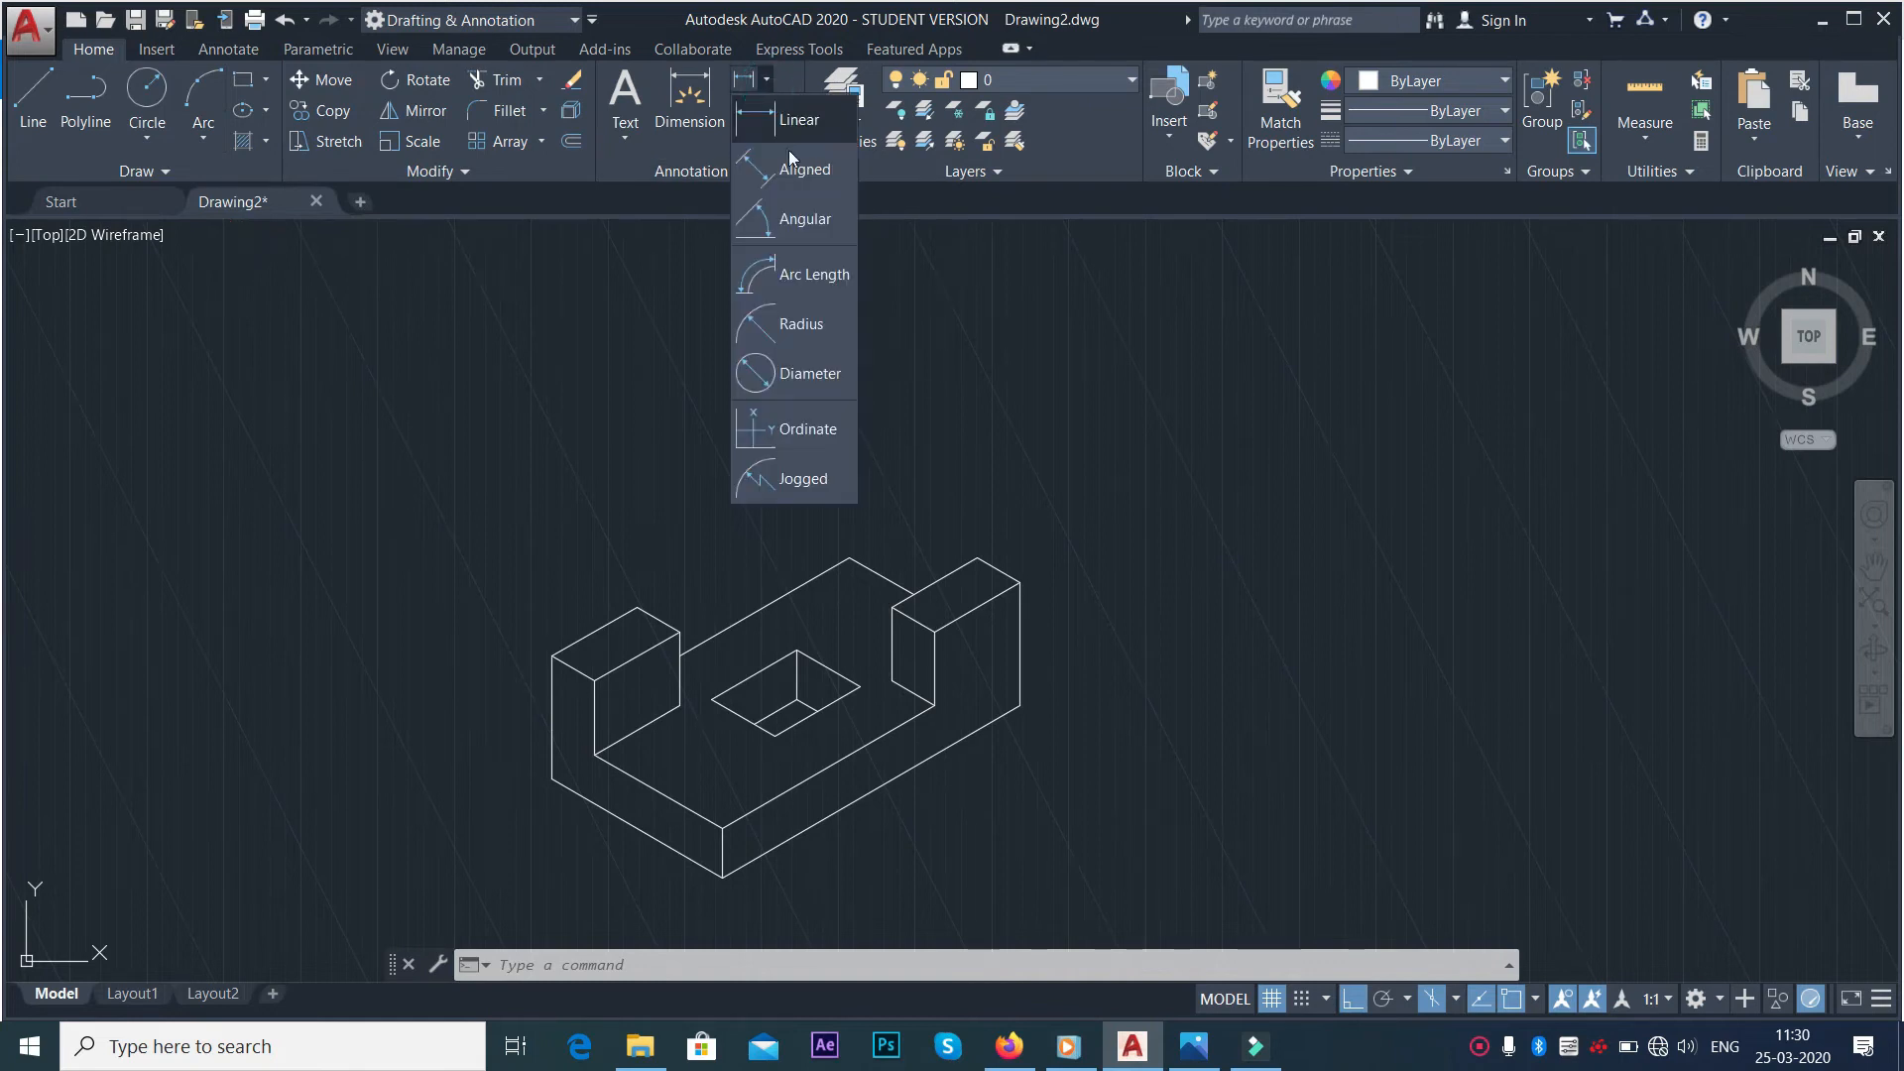
pyautogui.click(790, 171)
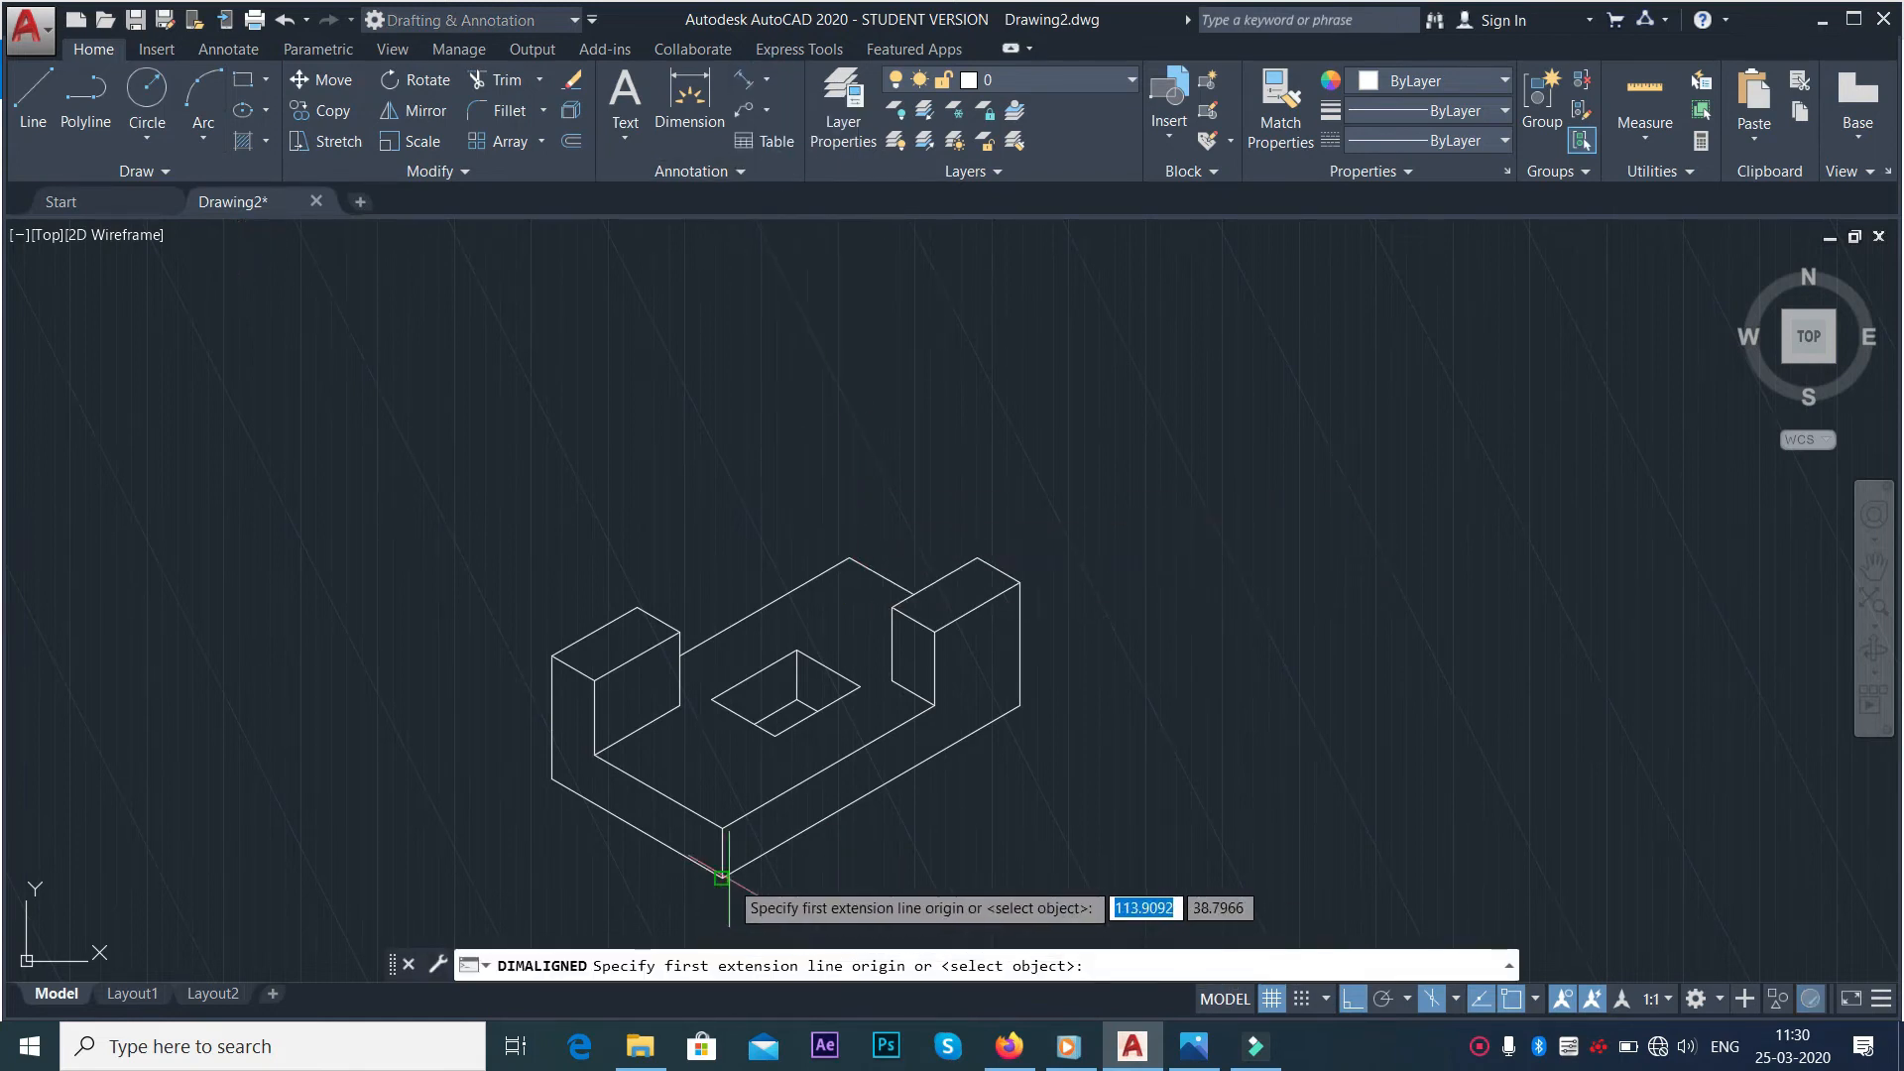
pyautogui.click(725, 878)
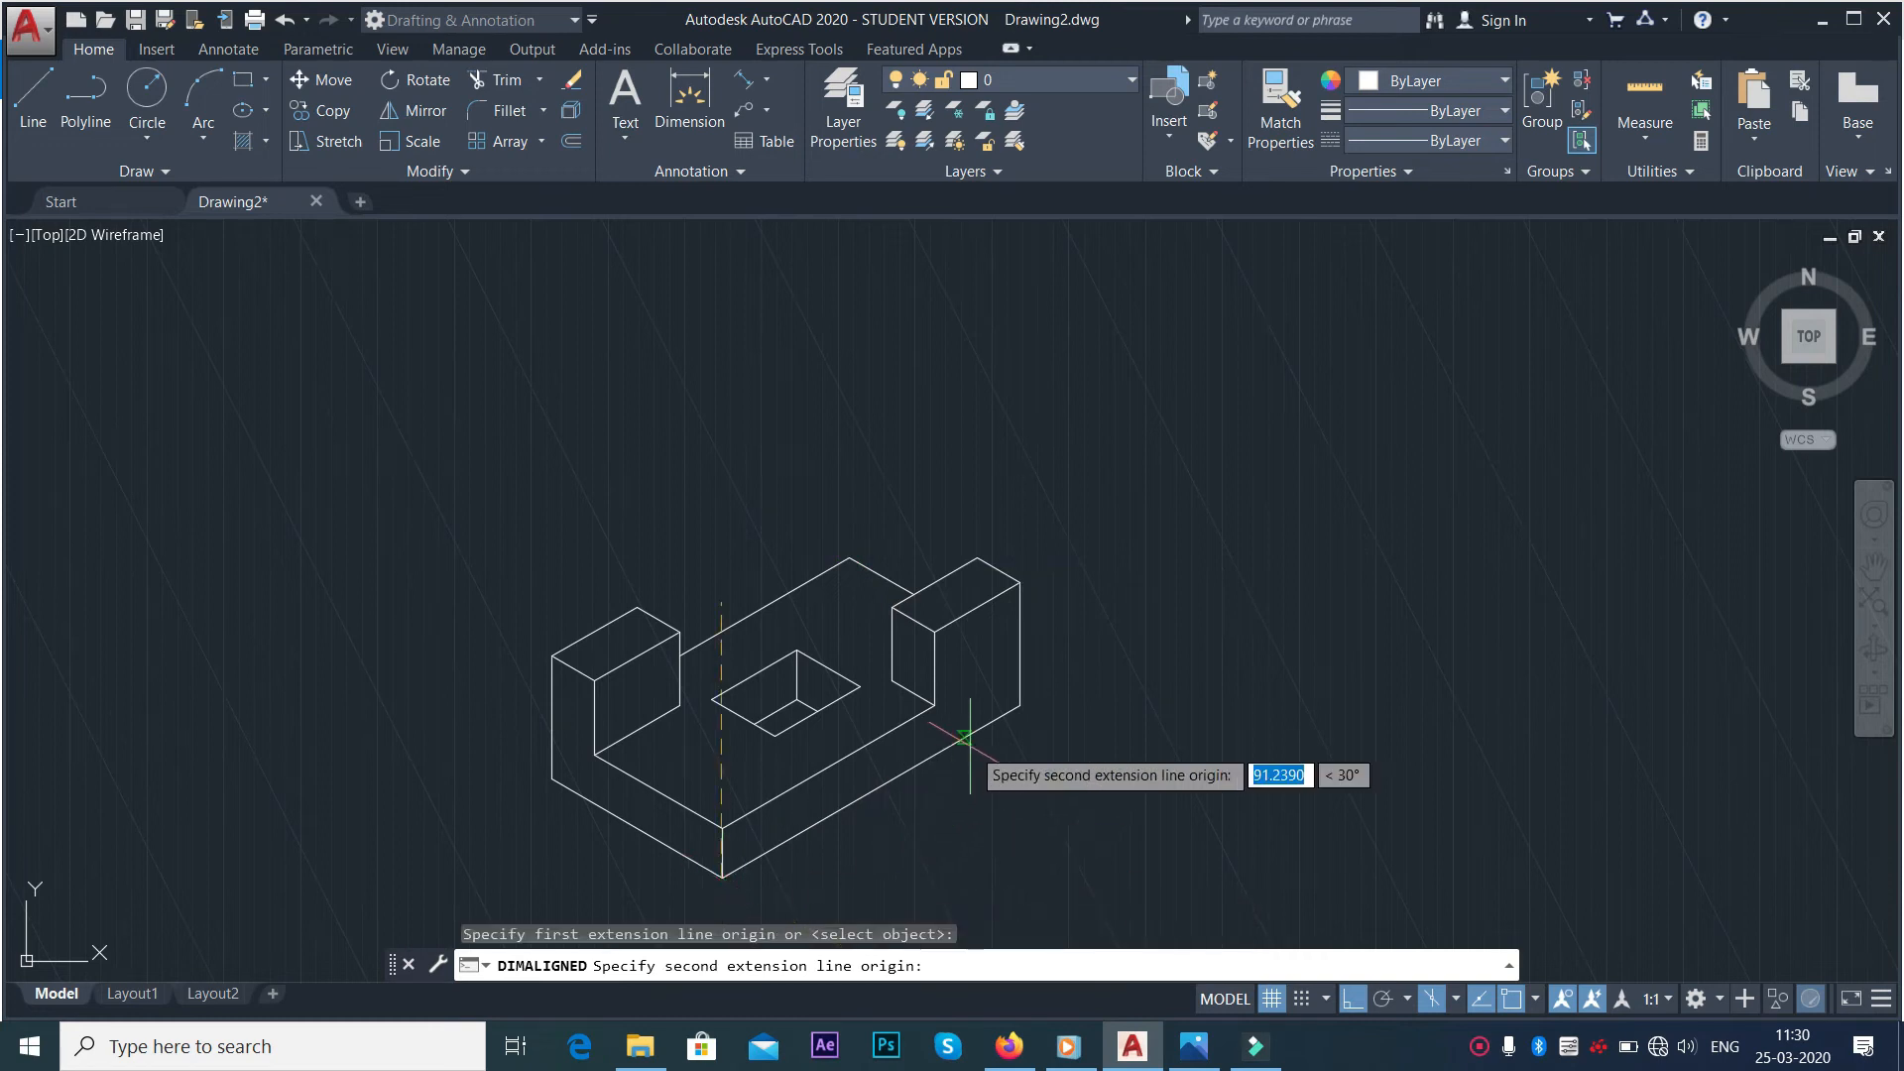
pyautogui.click(1019, 705)
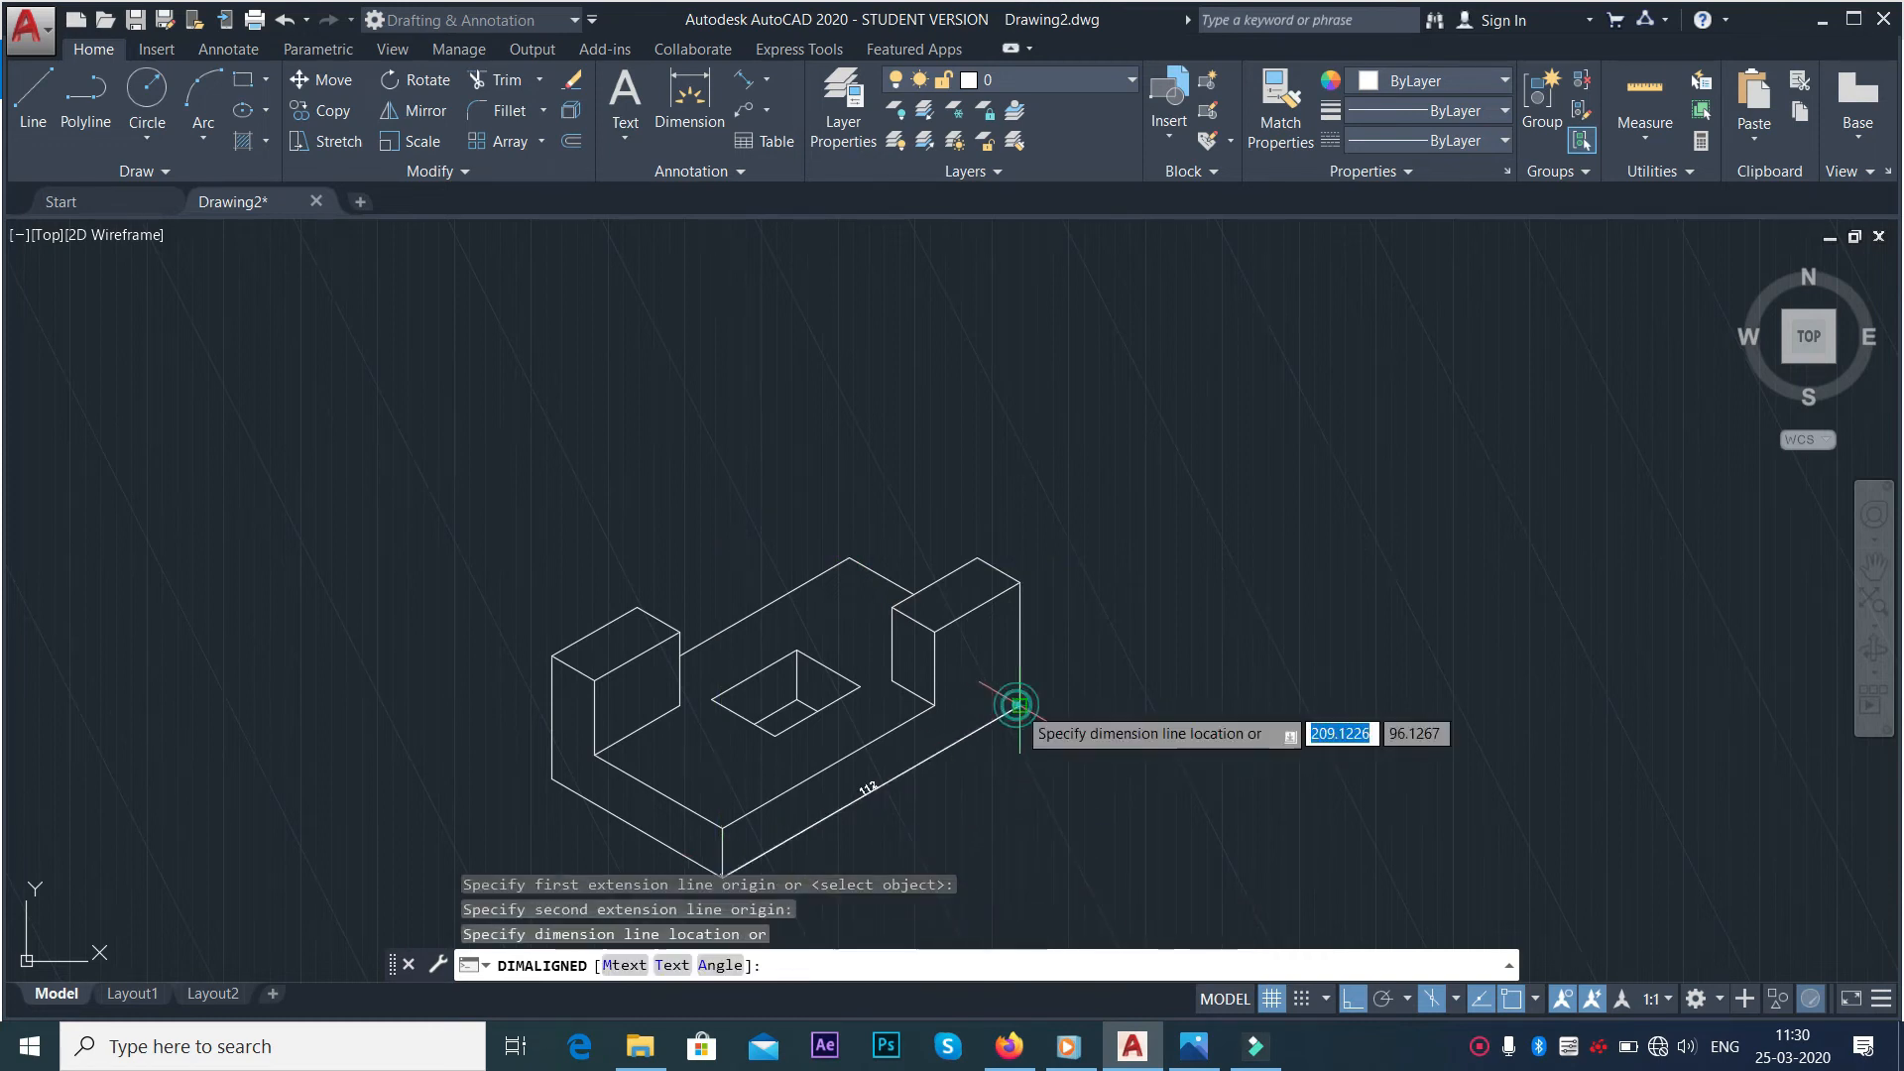
pyautogui.click(1064, 738)
# Check the reference image and add an aligned dimension for the right upright's outer vertical edge, placed outside the block
pyautogui.scroll(2, 813, 918)
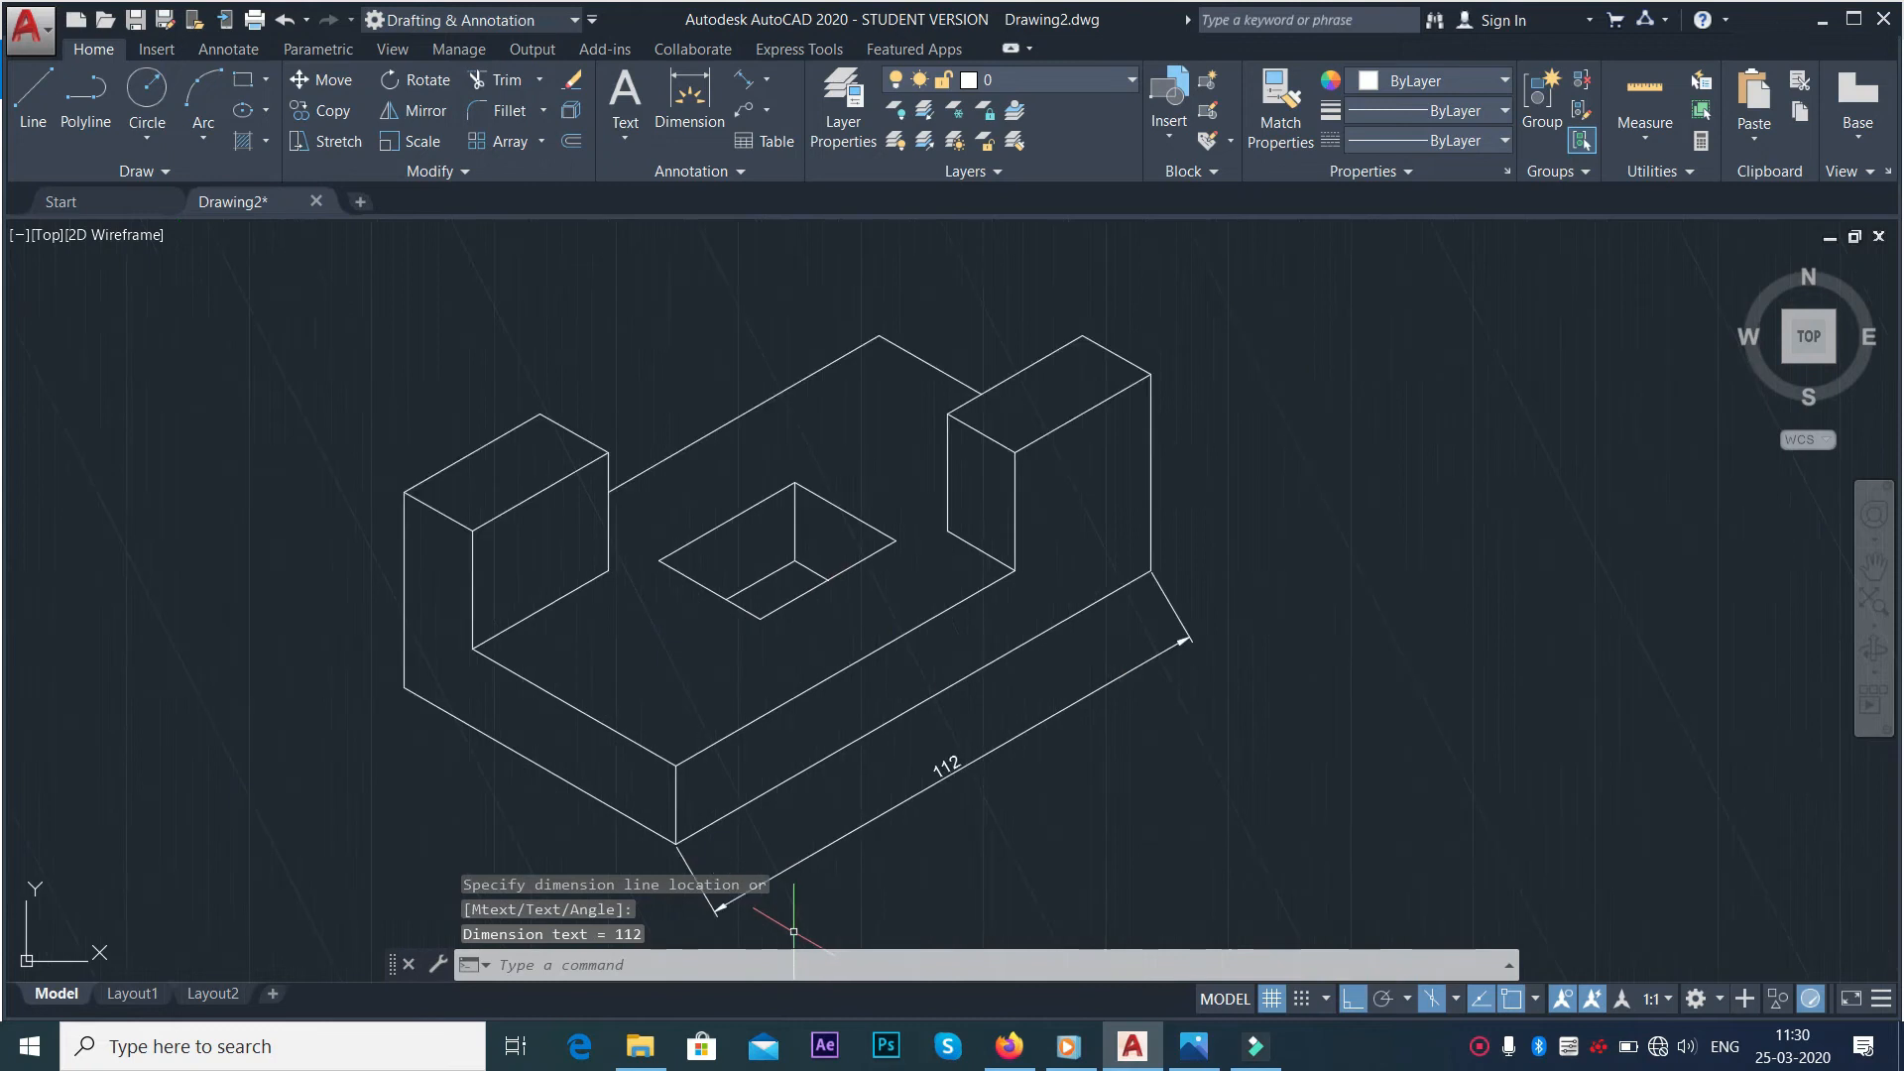
pyautogui.hotkey('alt', 'Tab')
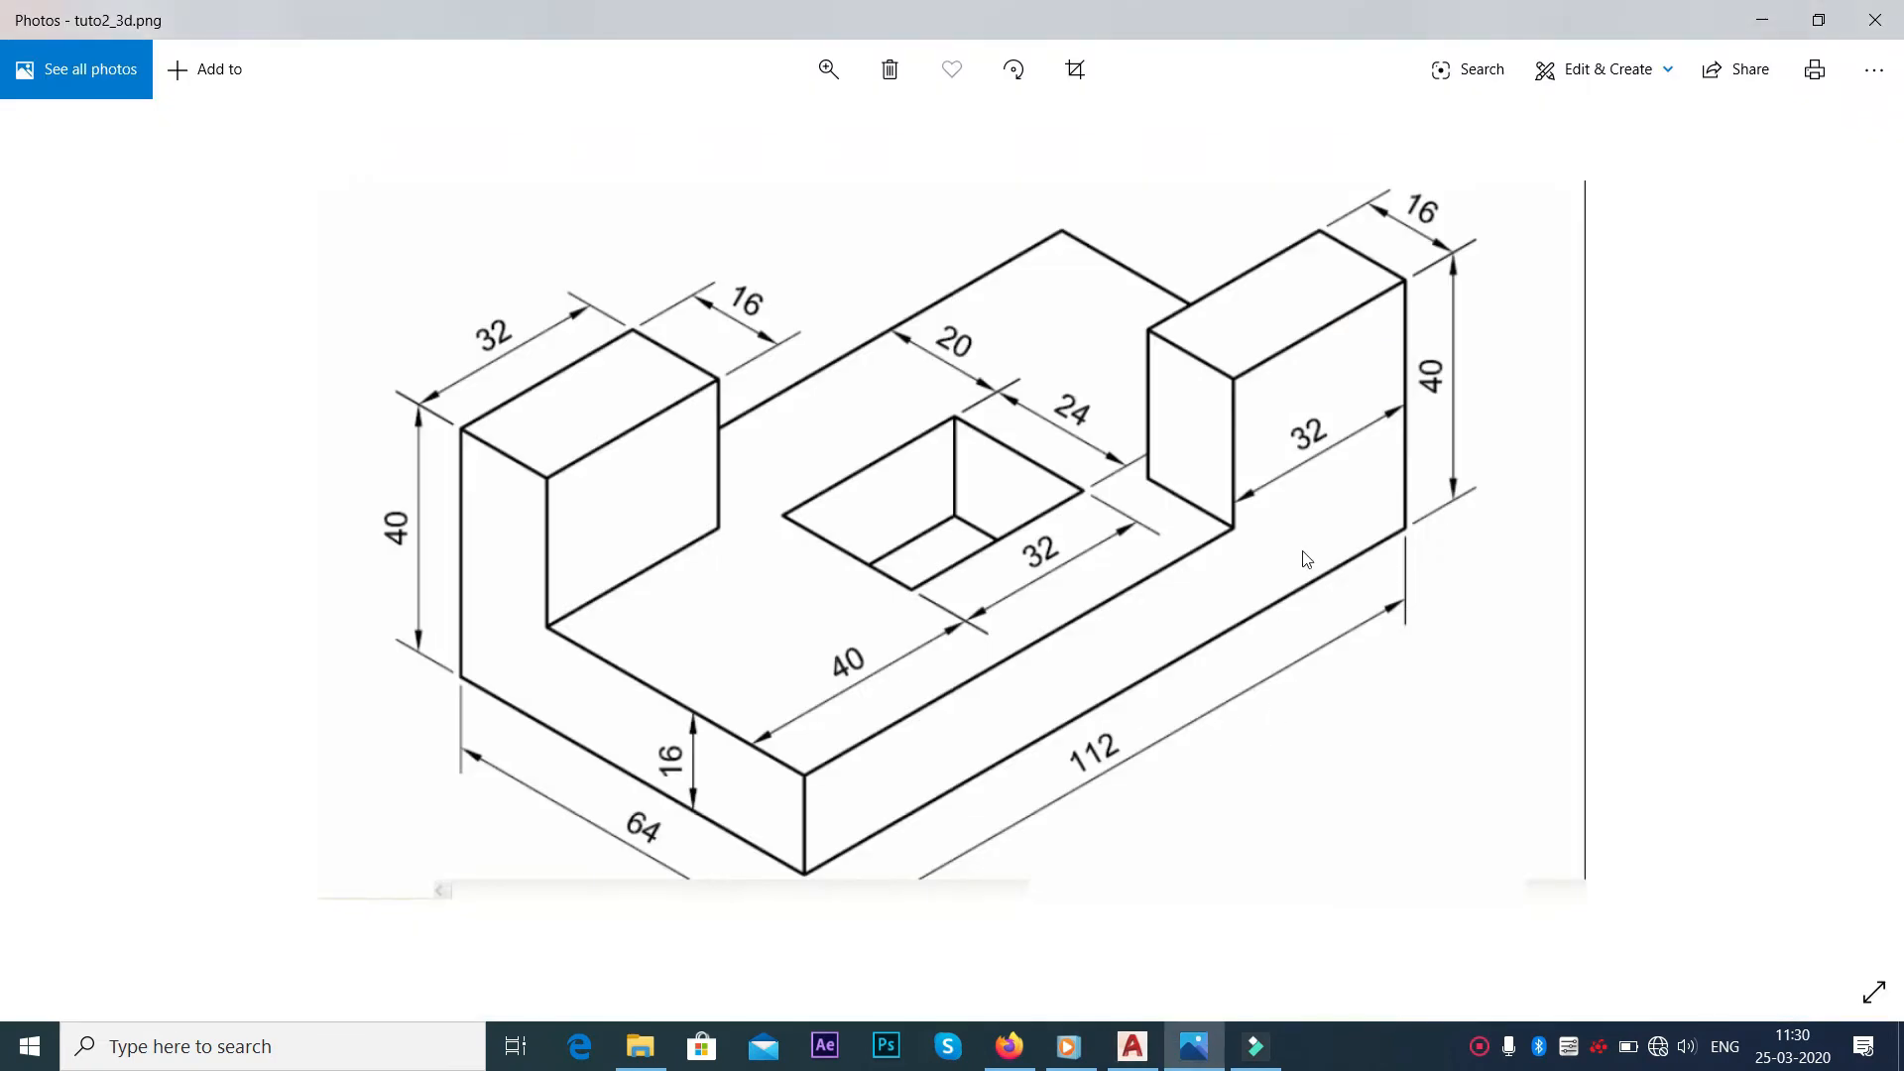
pyautogui.hotkey('alt', 'Tab')
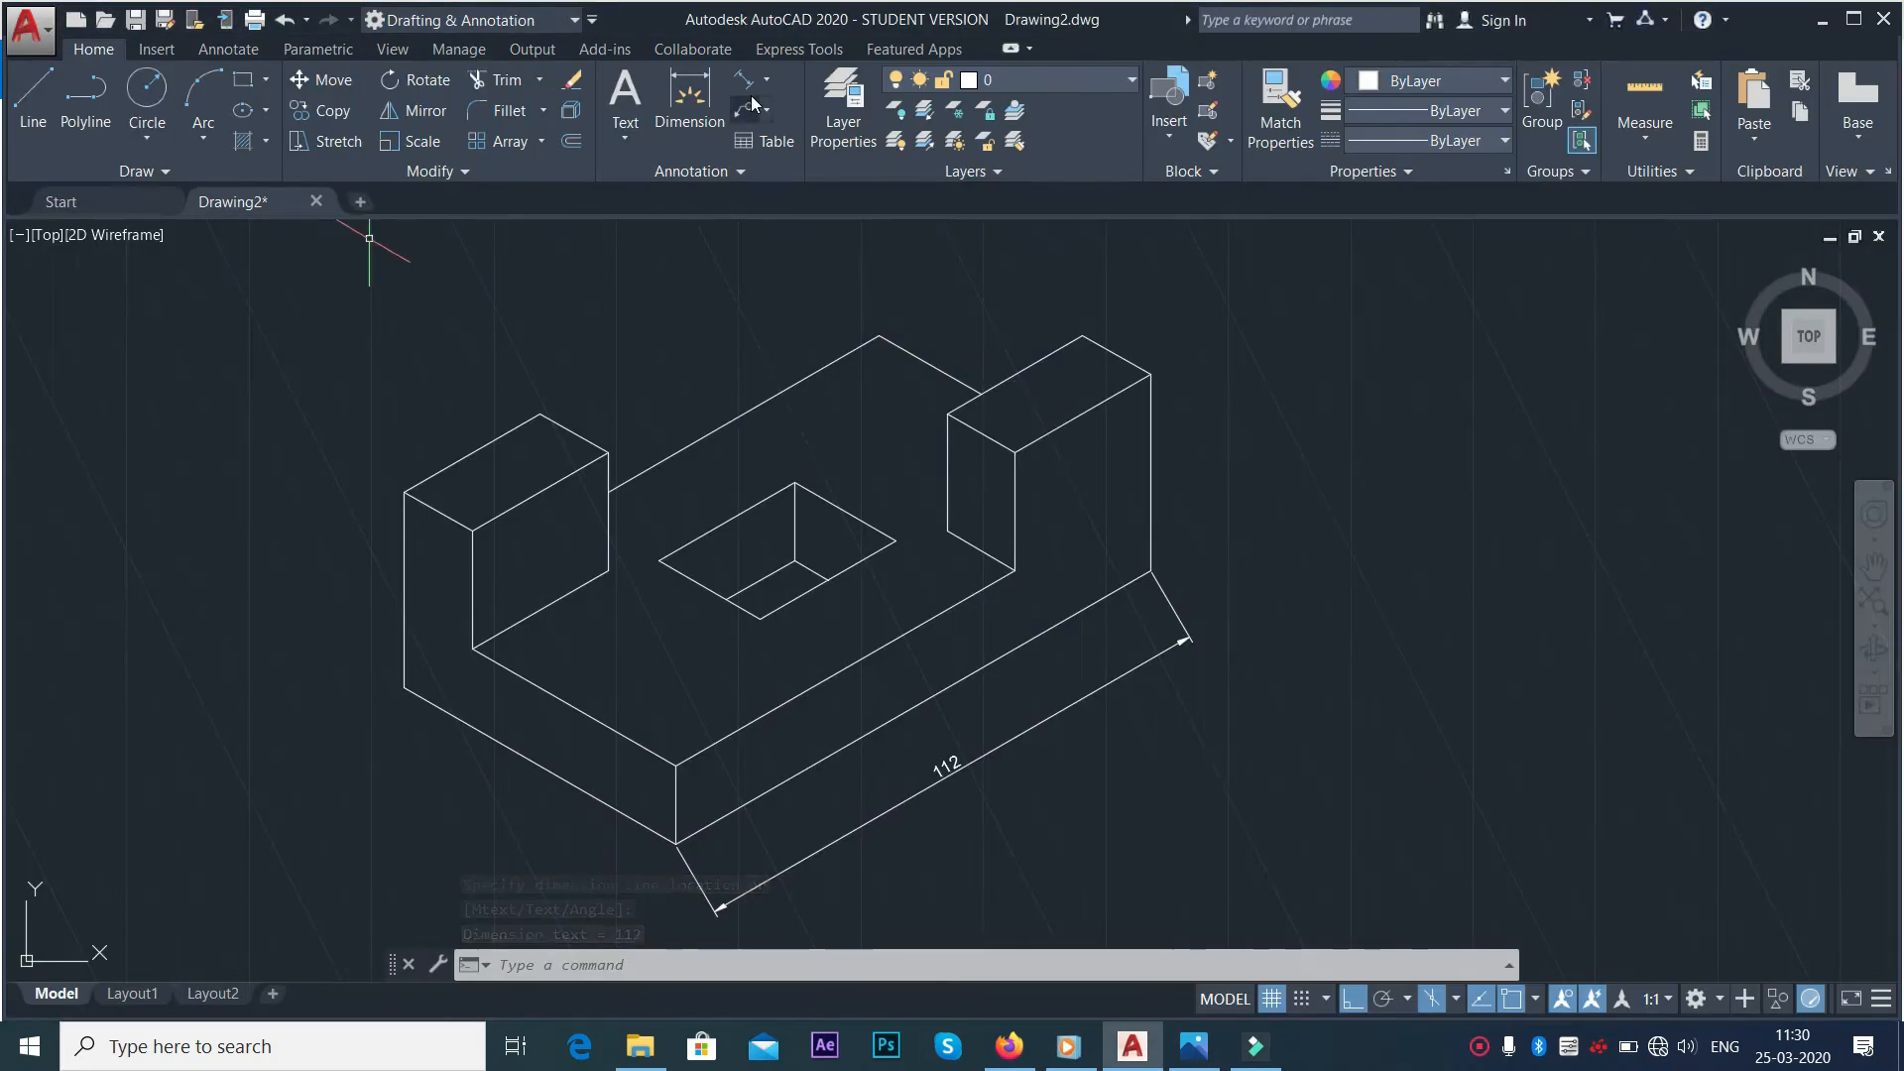
pyautogui.click(770, 87)
pyautogui.click(769, 114)
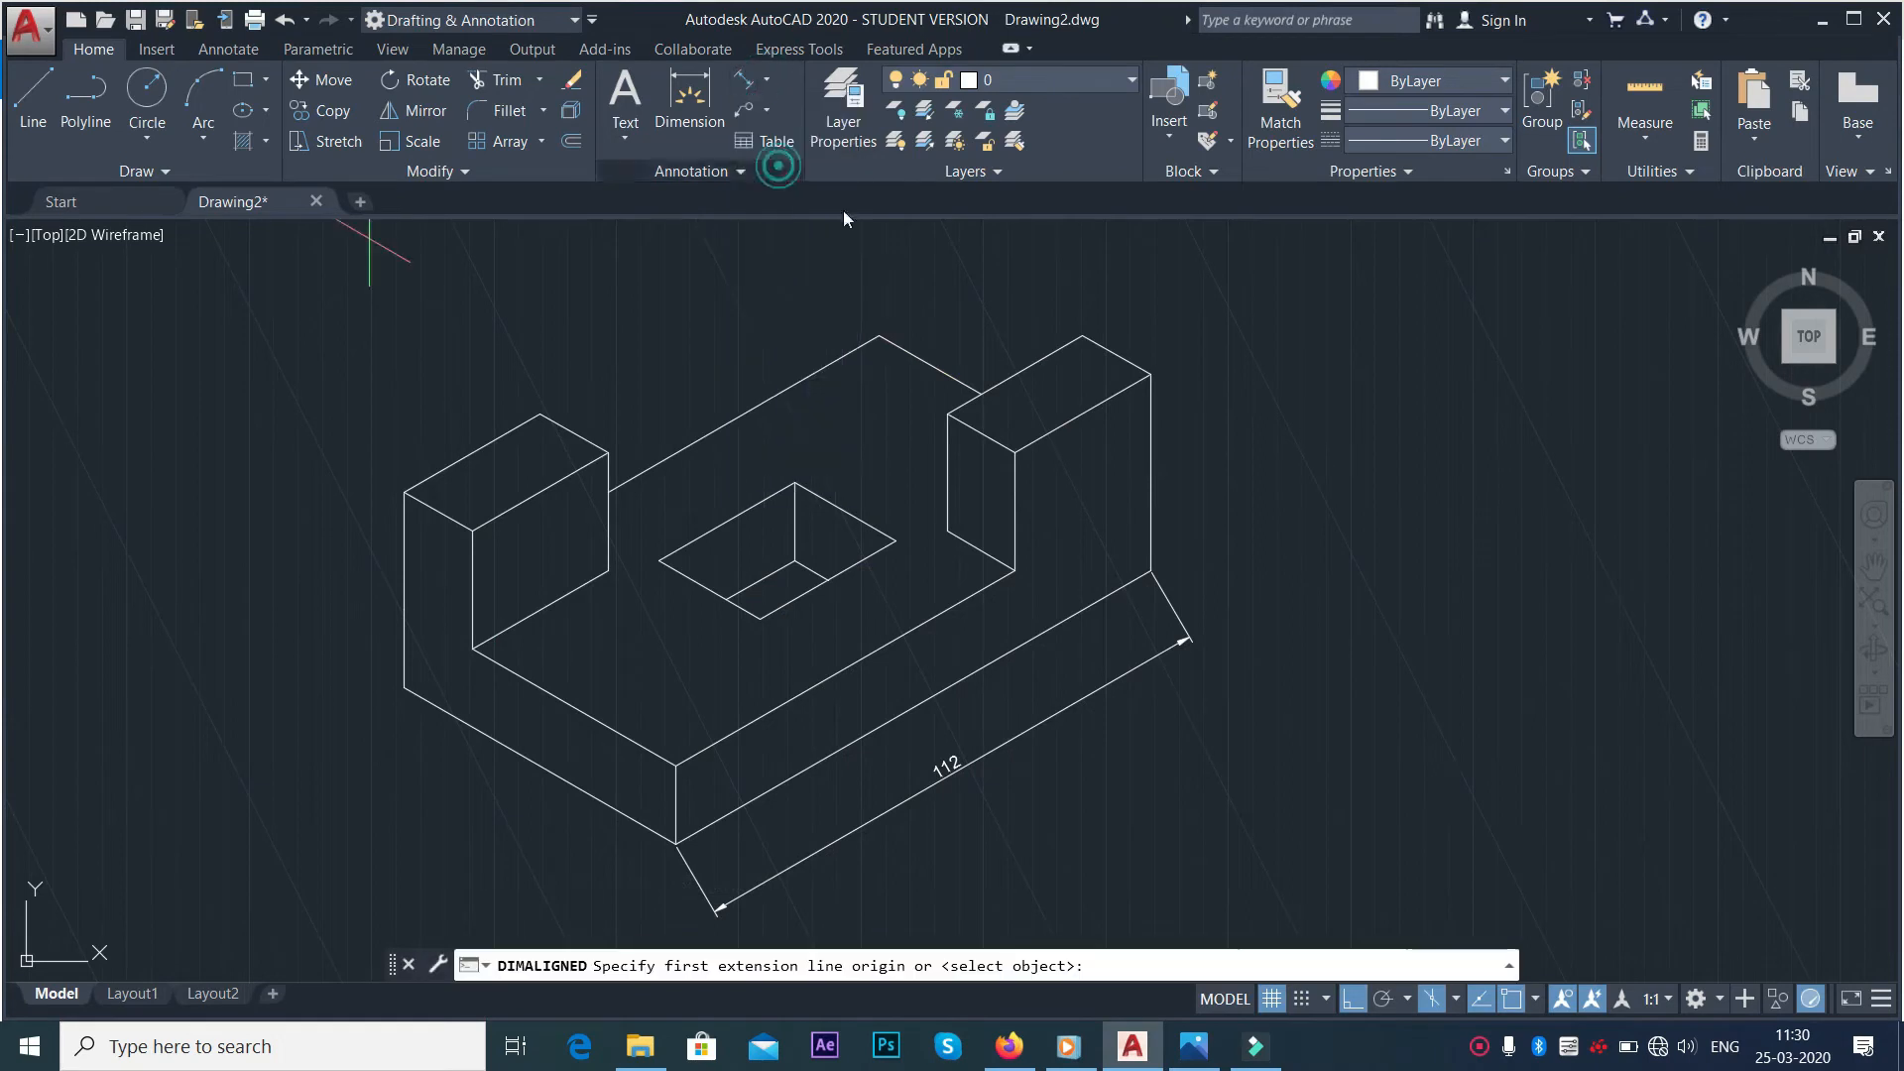
pyautogui.click(1149, 375)
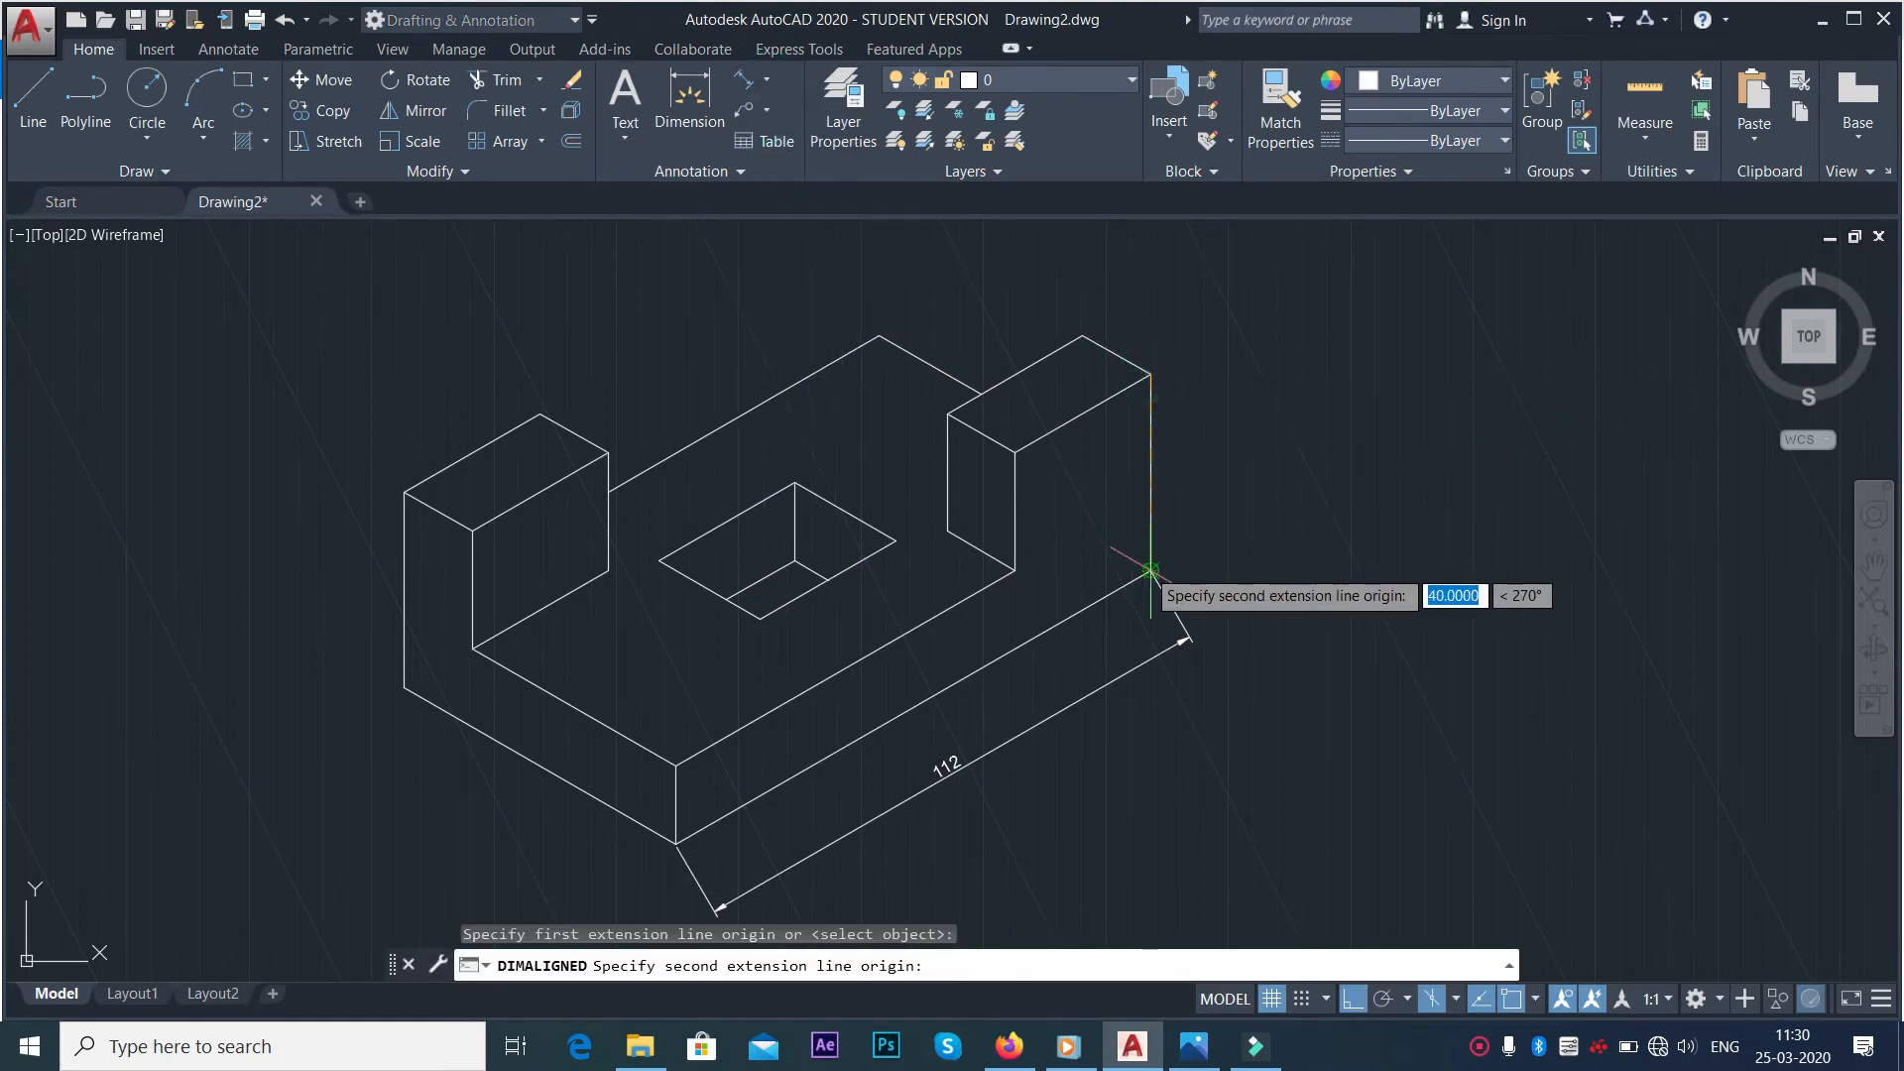
pyautogui.click(1147, 569)
pyautogui.click(1242, 551)
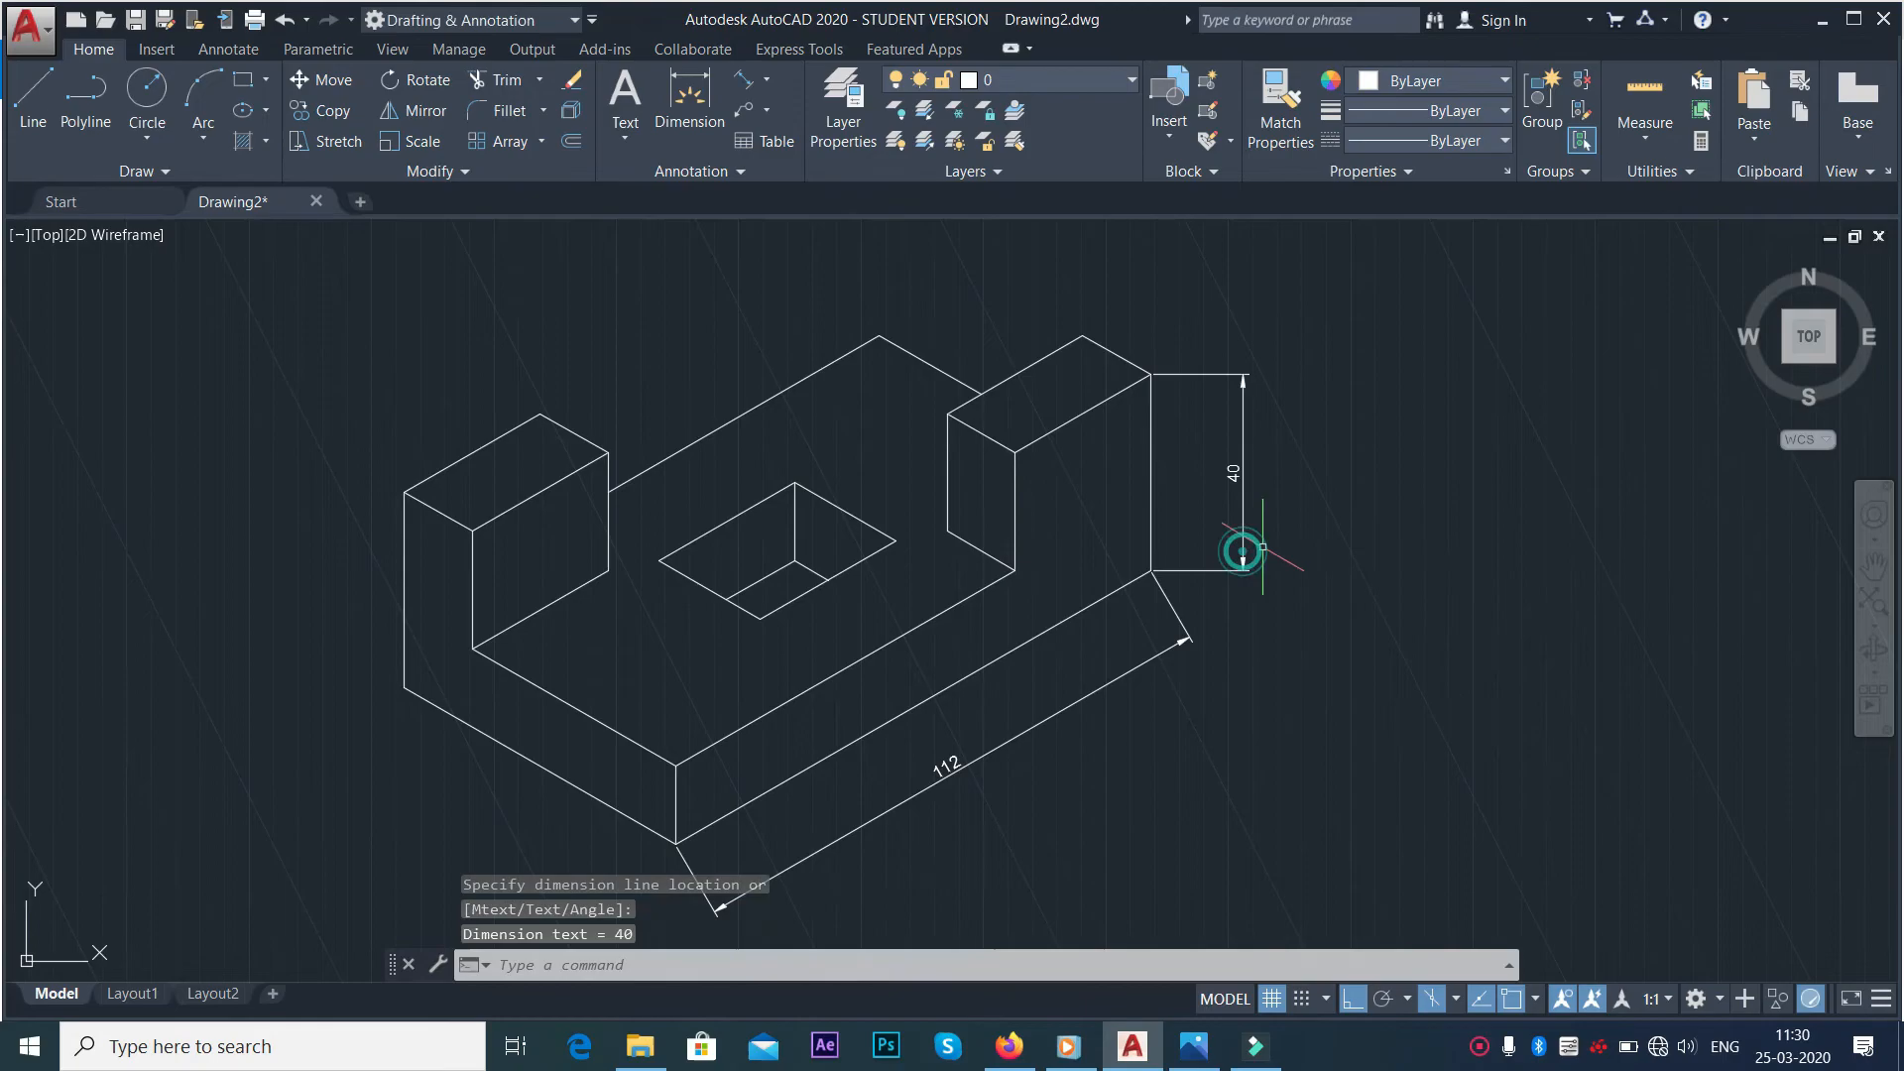
# Check the reference image and add an aligned dimension along the right upright's short top edge at its outer end, offset outside the block
pyautogui.hotkey('alt', 'Tab')
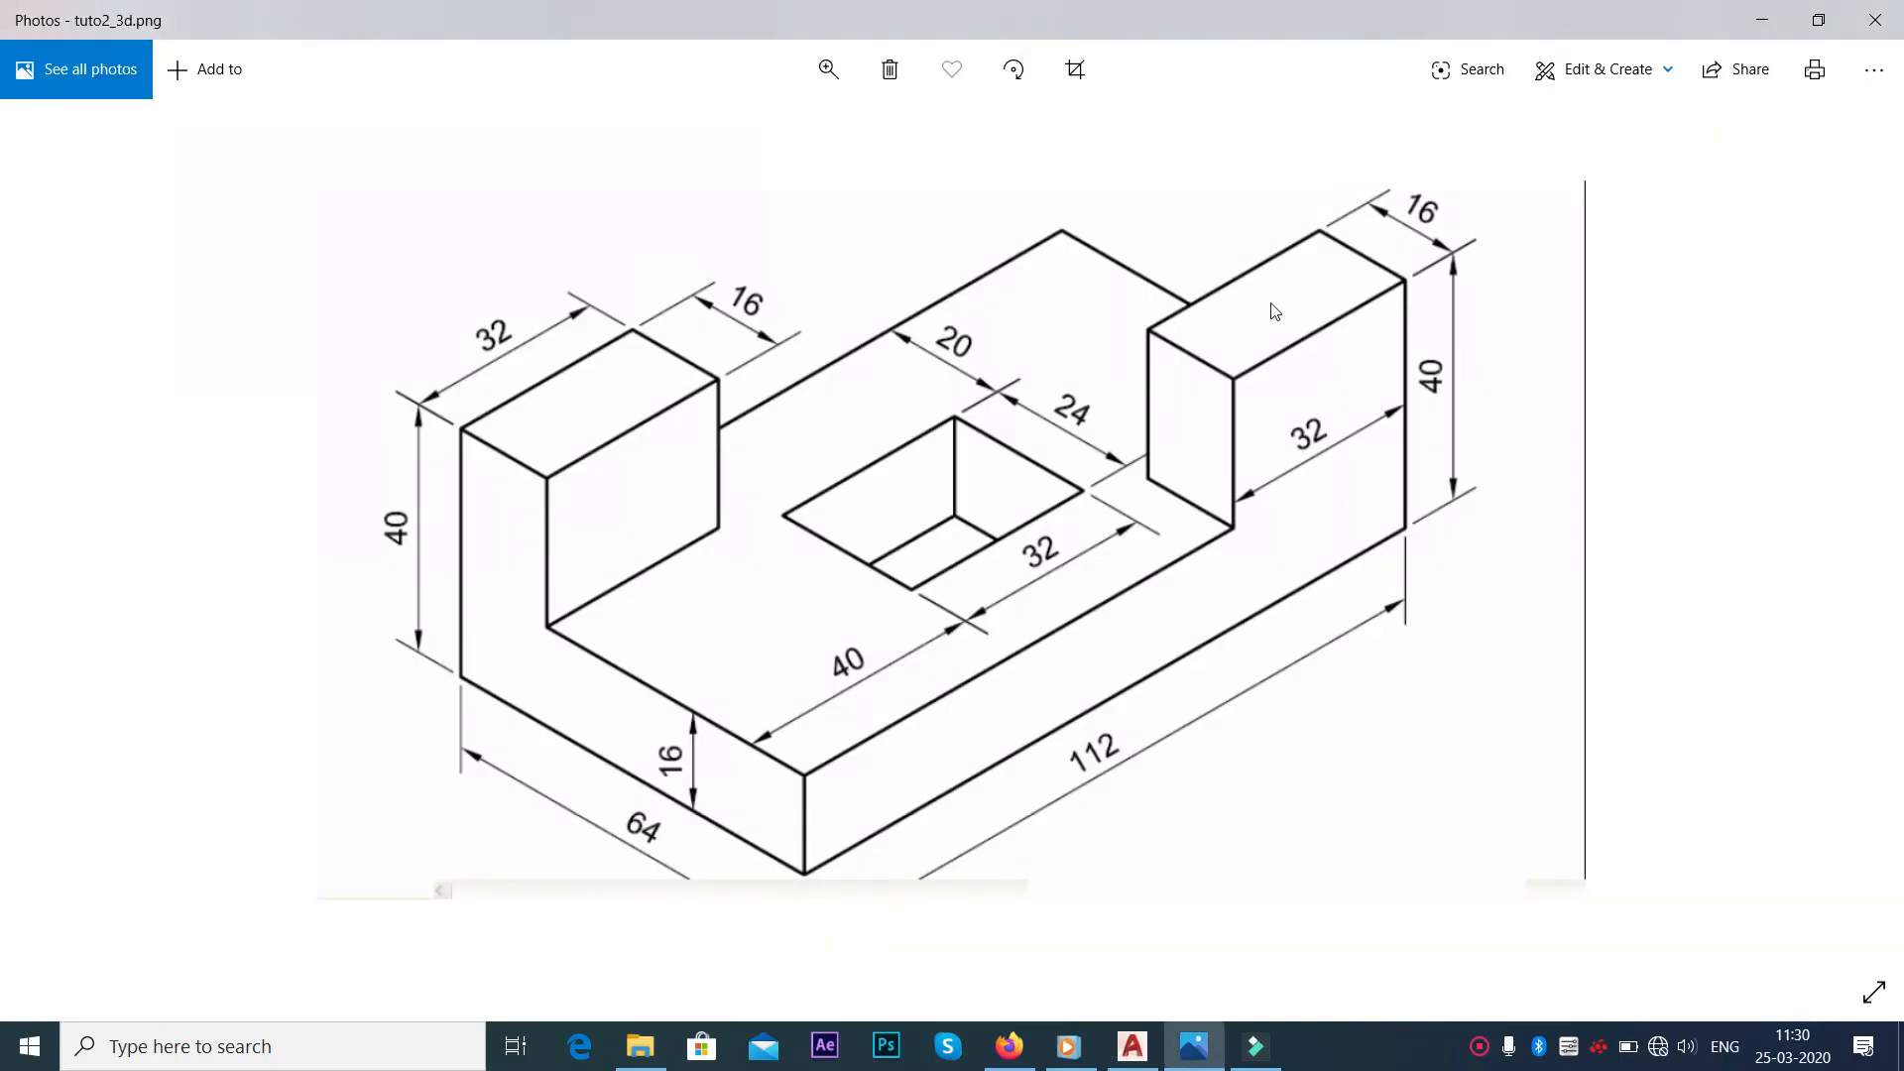
pyautogui.hotkey('alt', 'Tab')
pyautogui.click(770, 83)
pyautogui.click(793, 170)
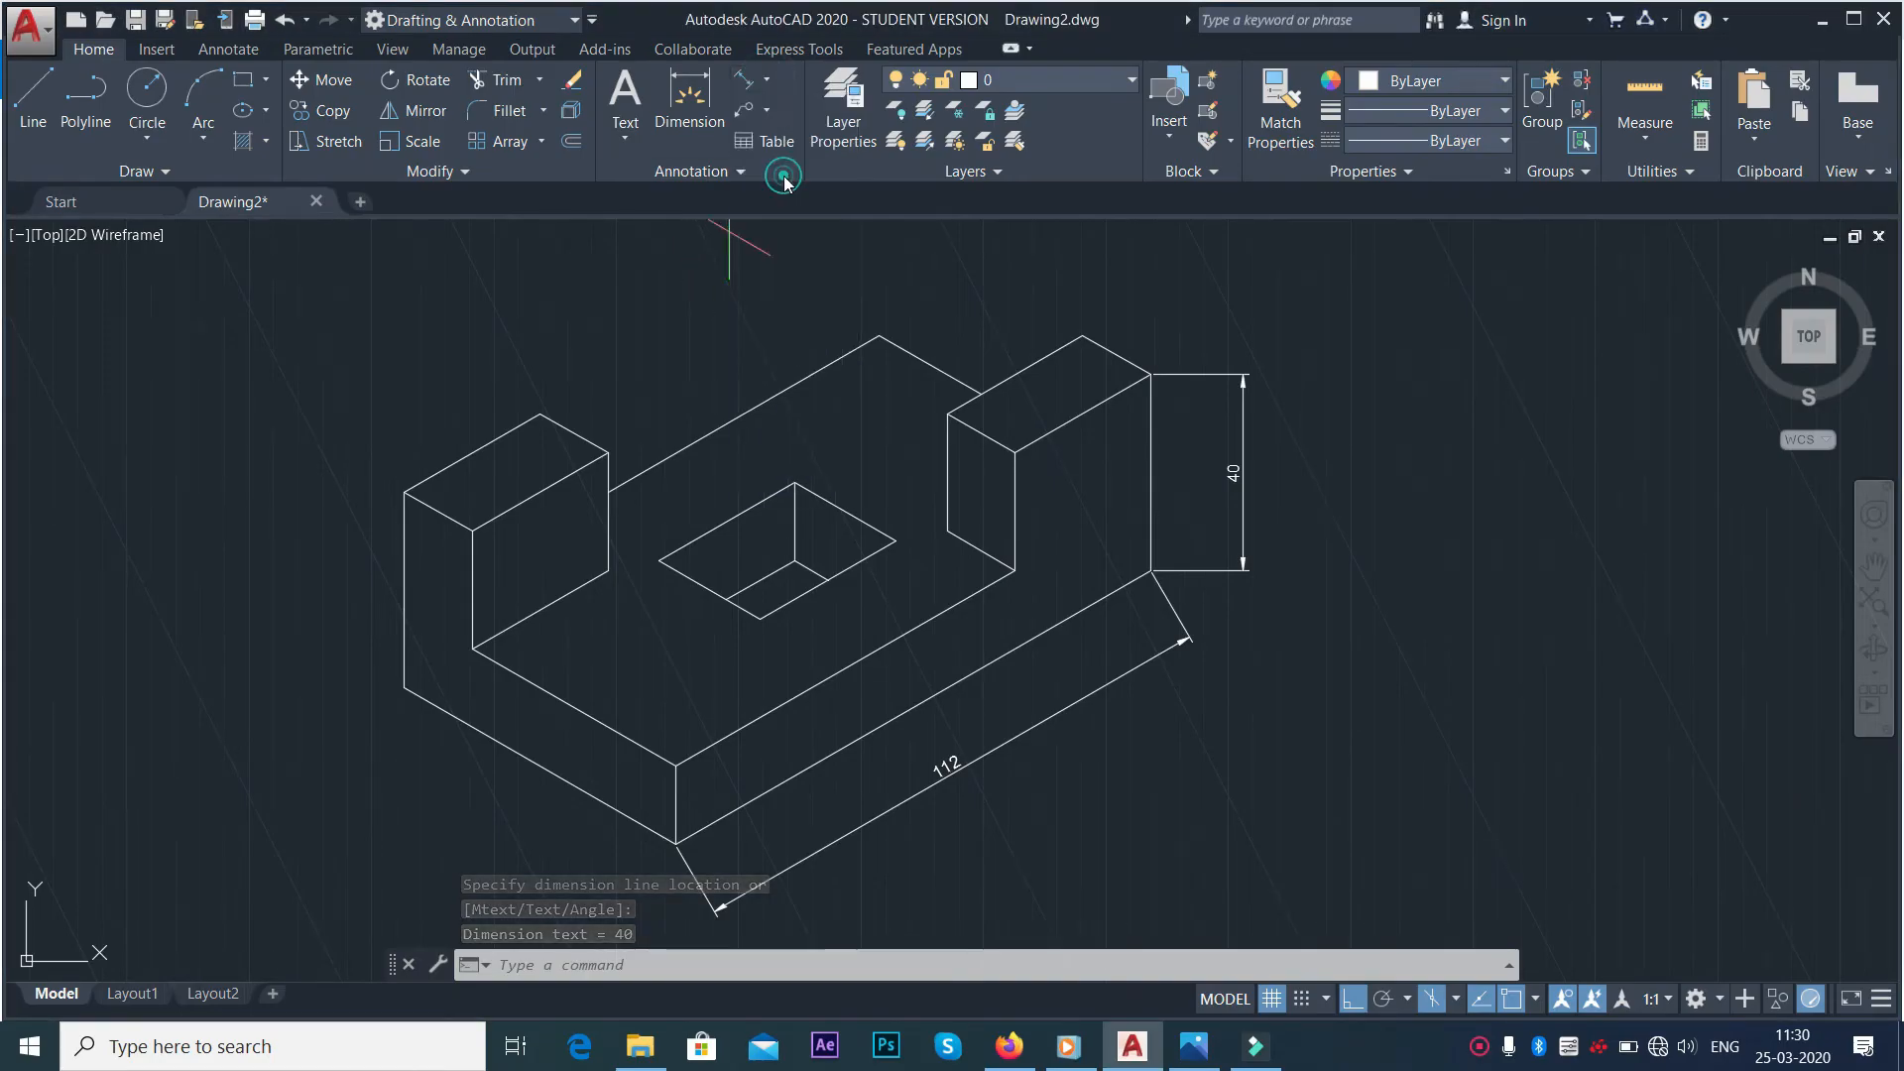
pyautogui.click(1082, 336)
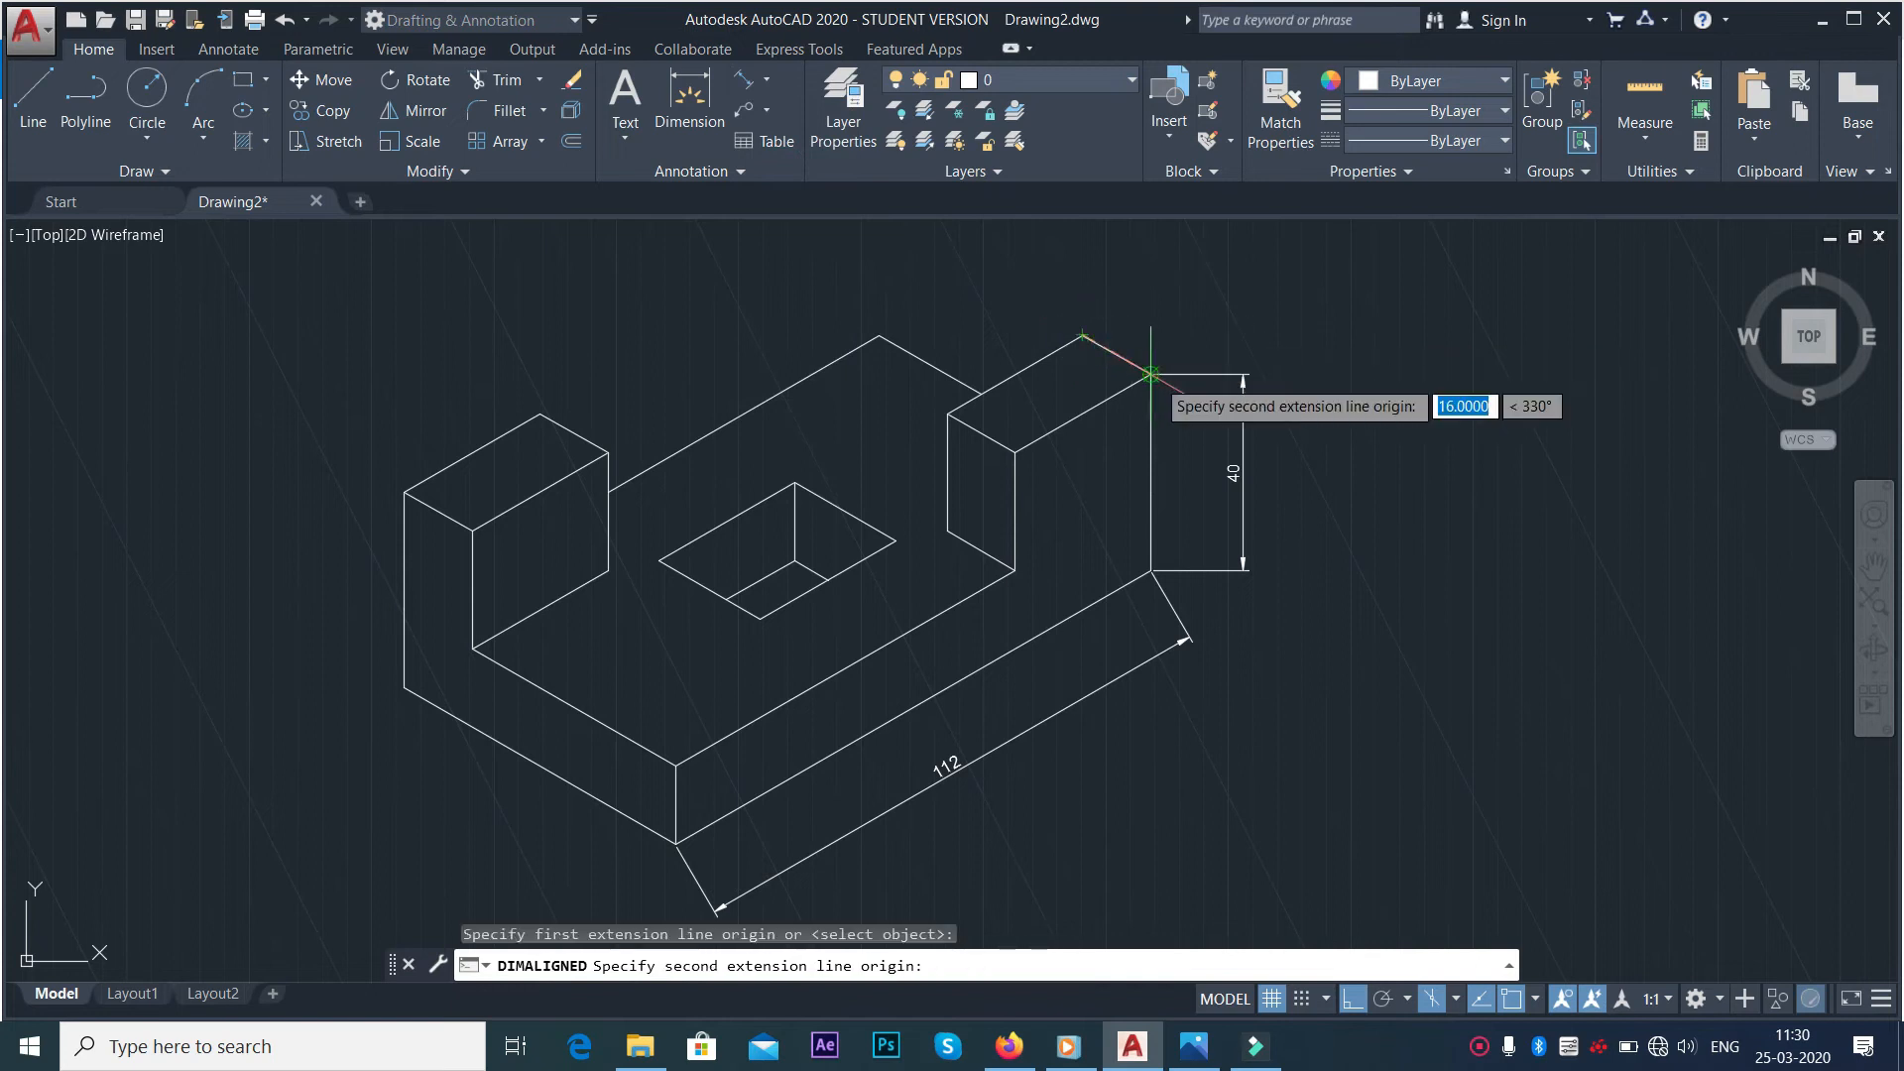
pyautogui.click(1150, 374)
pyautogui.click(1186, 375)
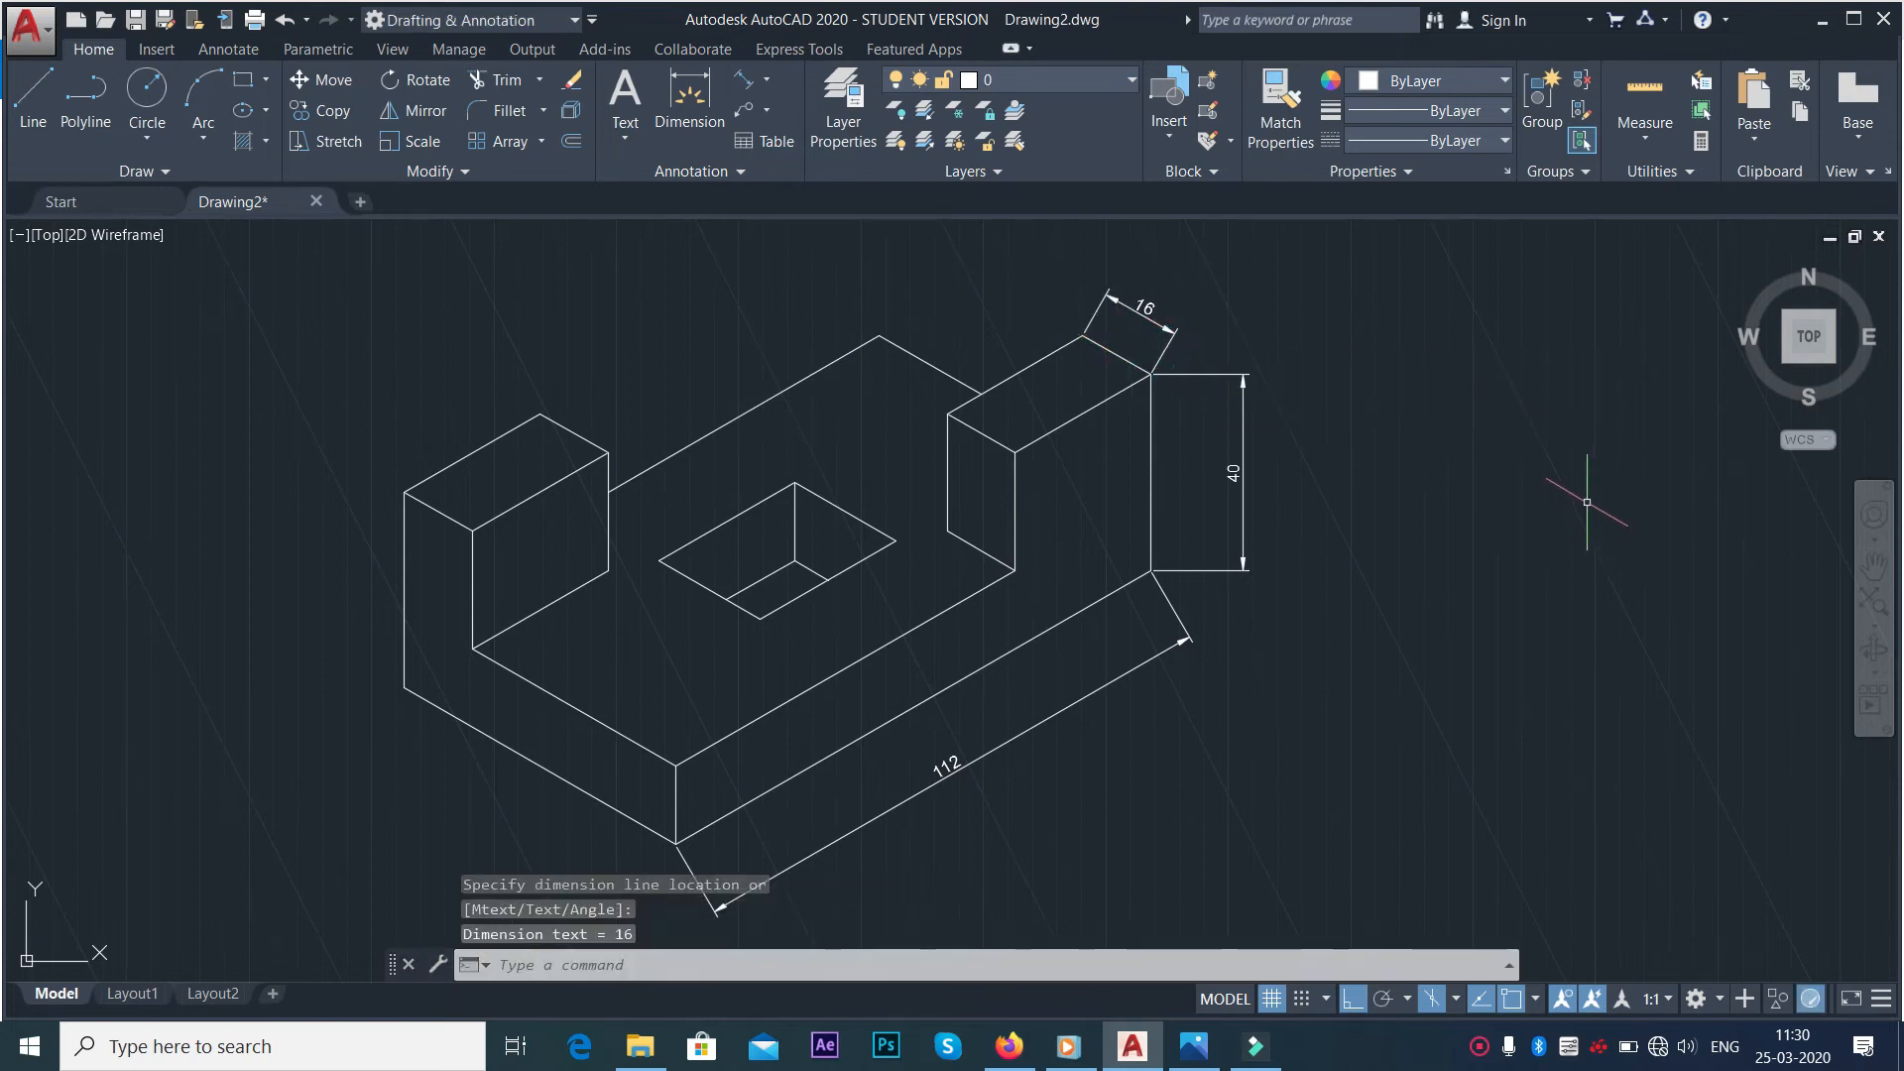
# Check the reference image and add an aligned dimension for the vertical edge at the base's front corner, placed over the left face
pyautogui.hotkey('alt', 'Tab')
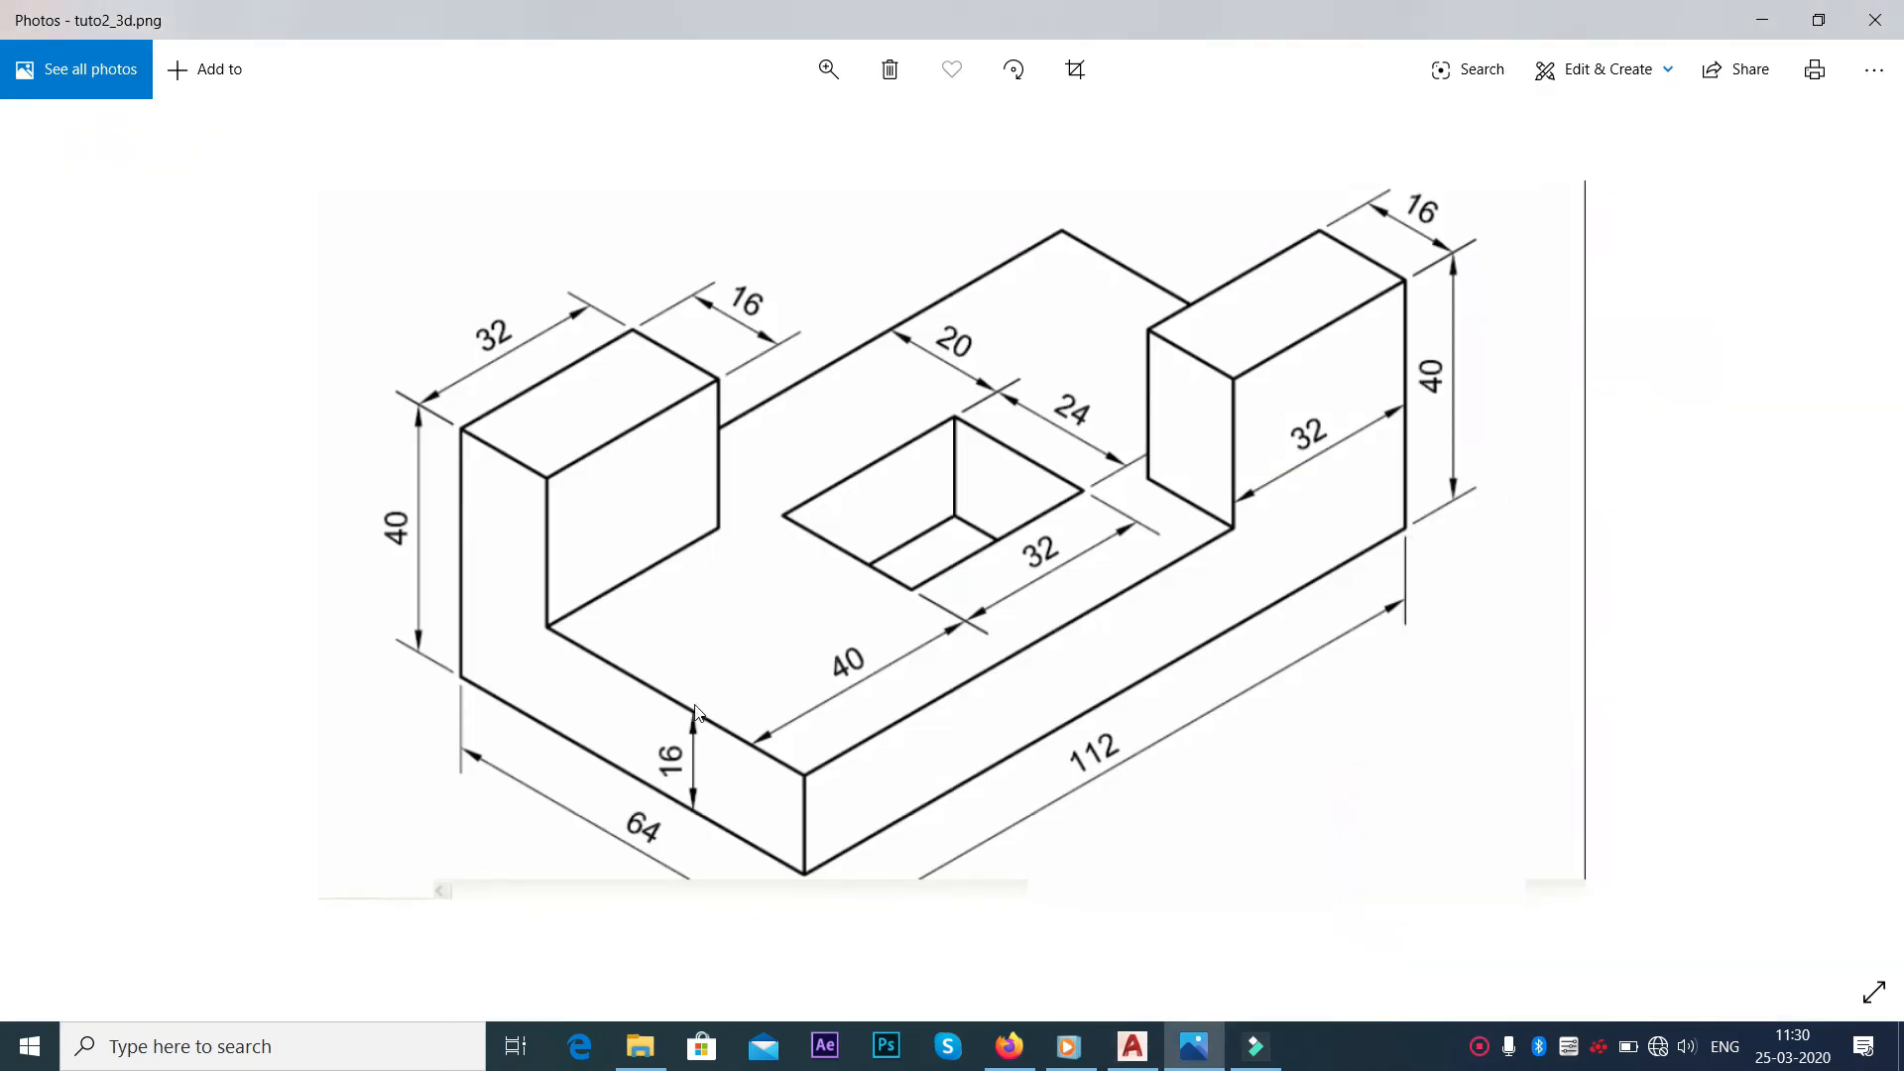
pyautogui.hotkey('alt', 'Tab')
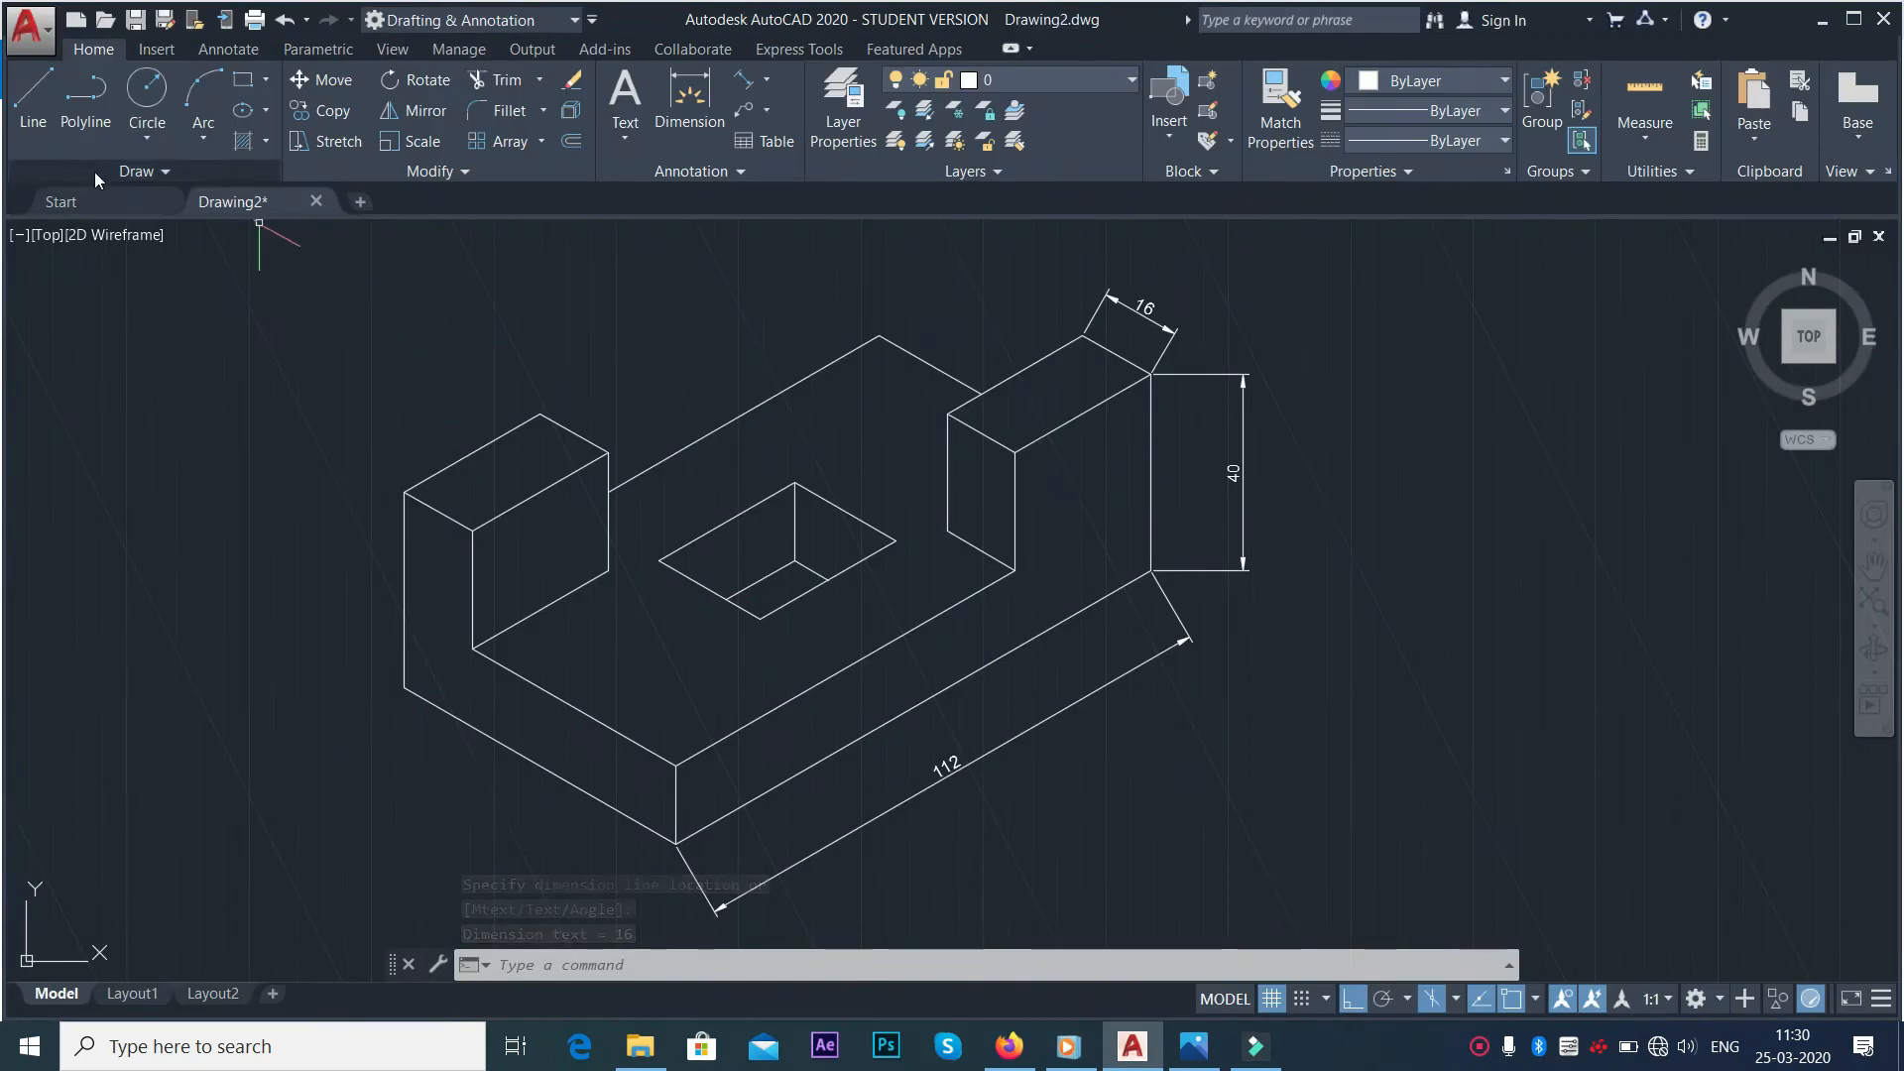
pyautogui.click(743, 79)
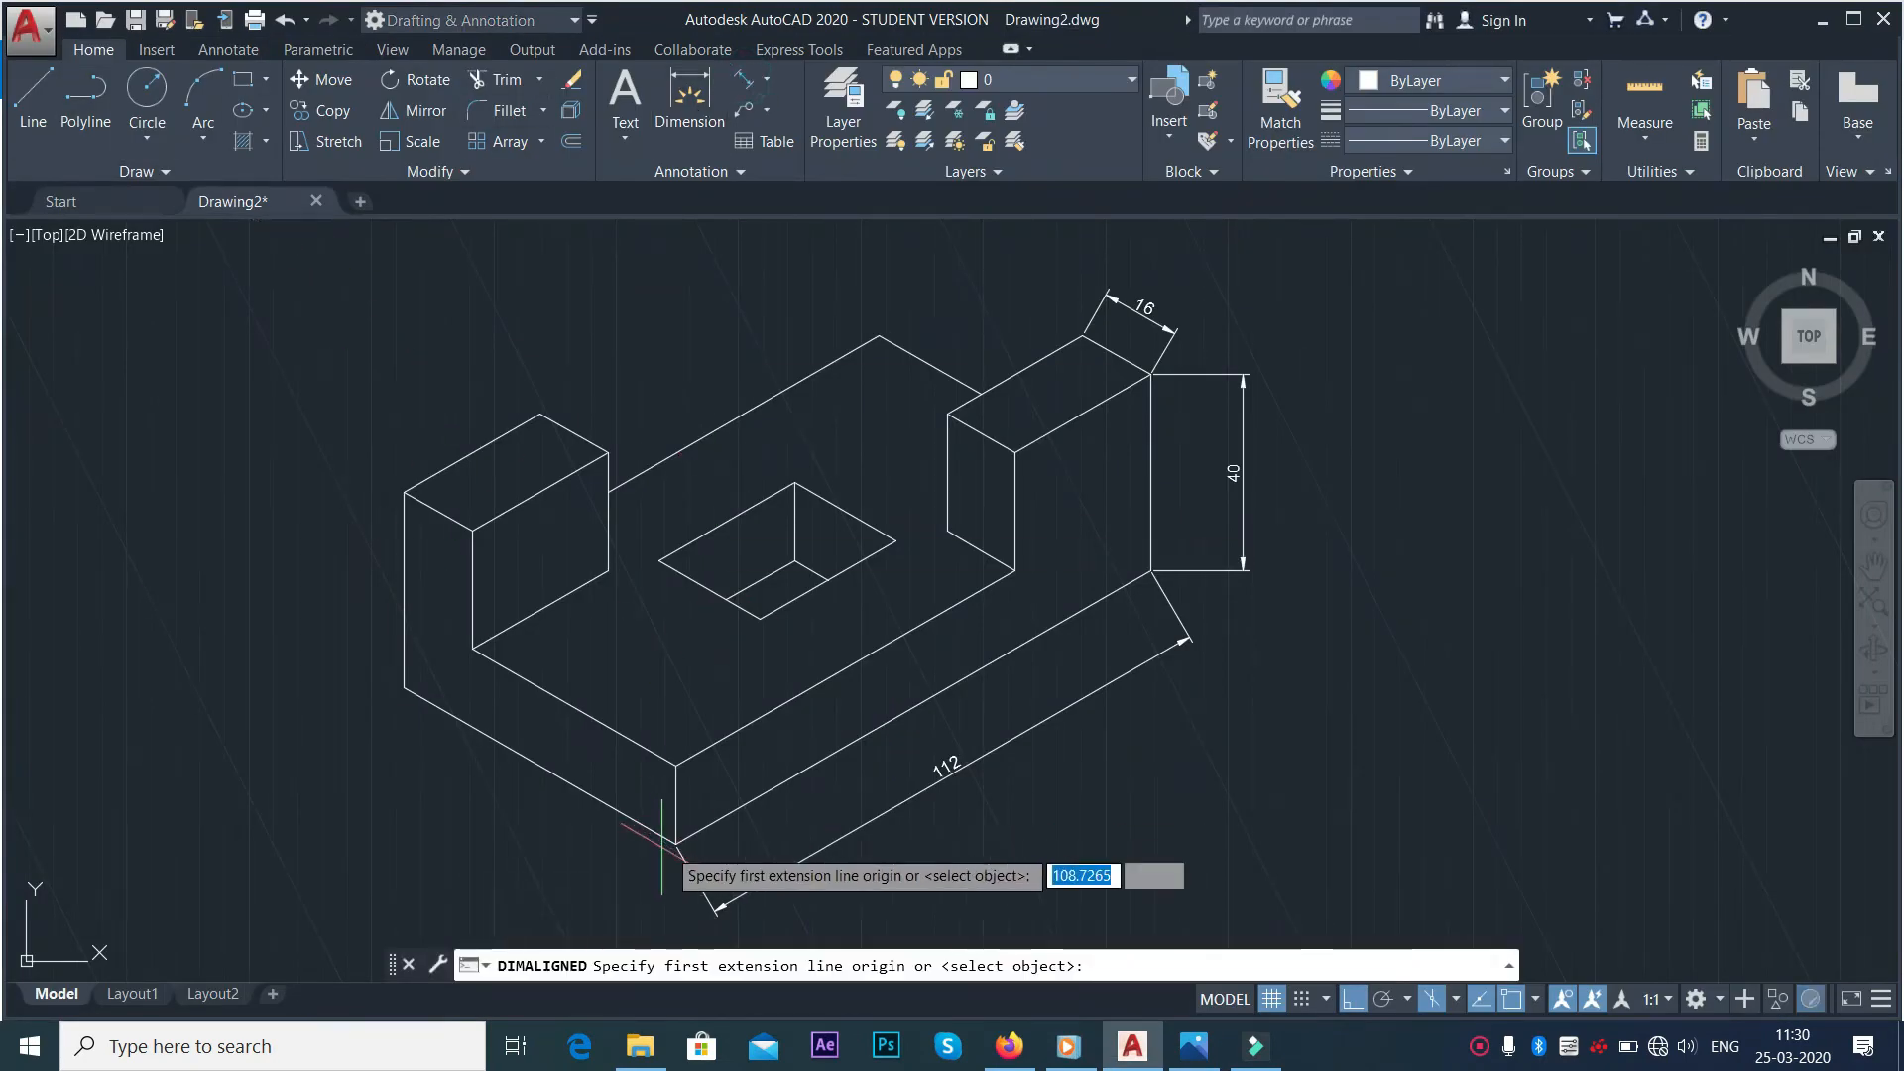
pyautogui.click(674, 766)
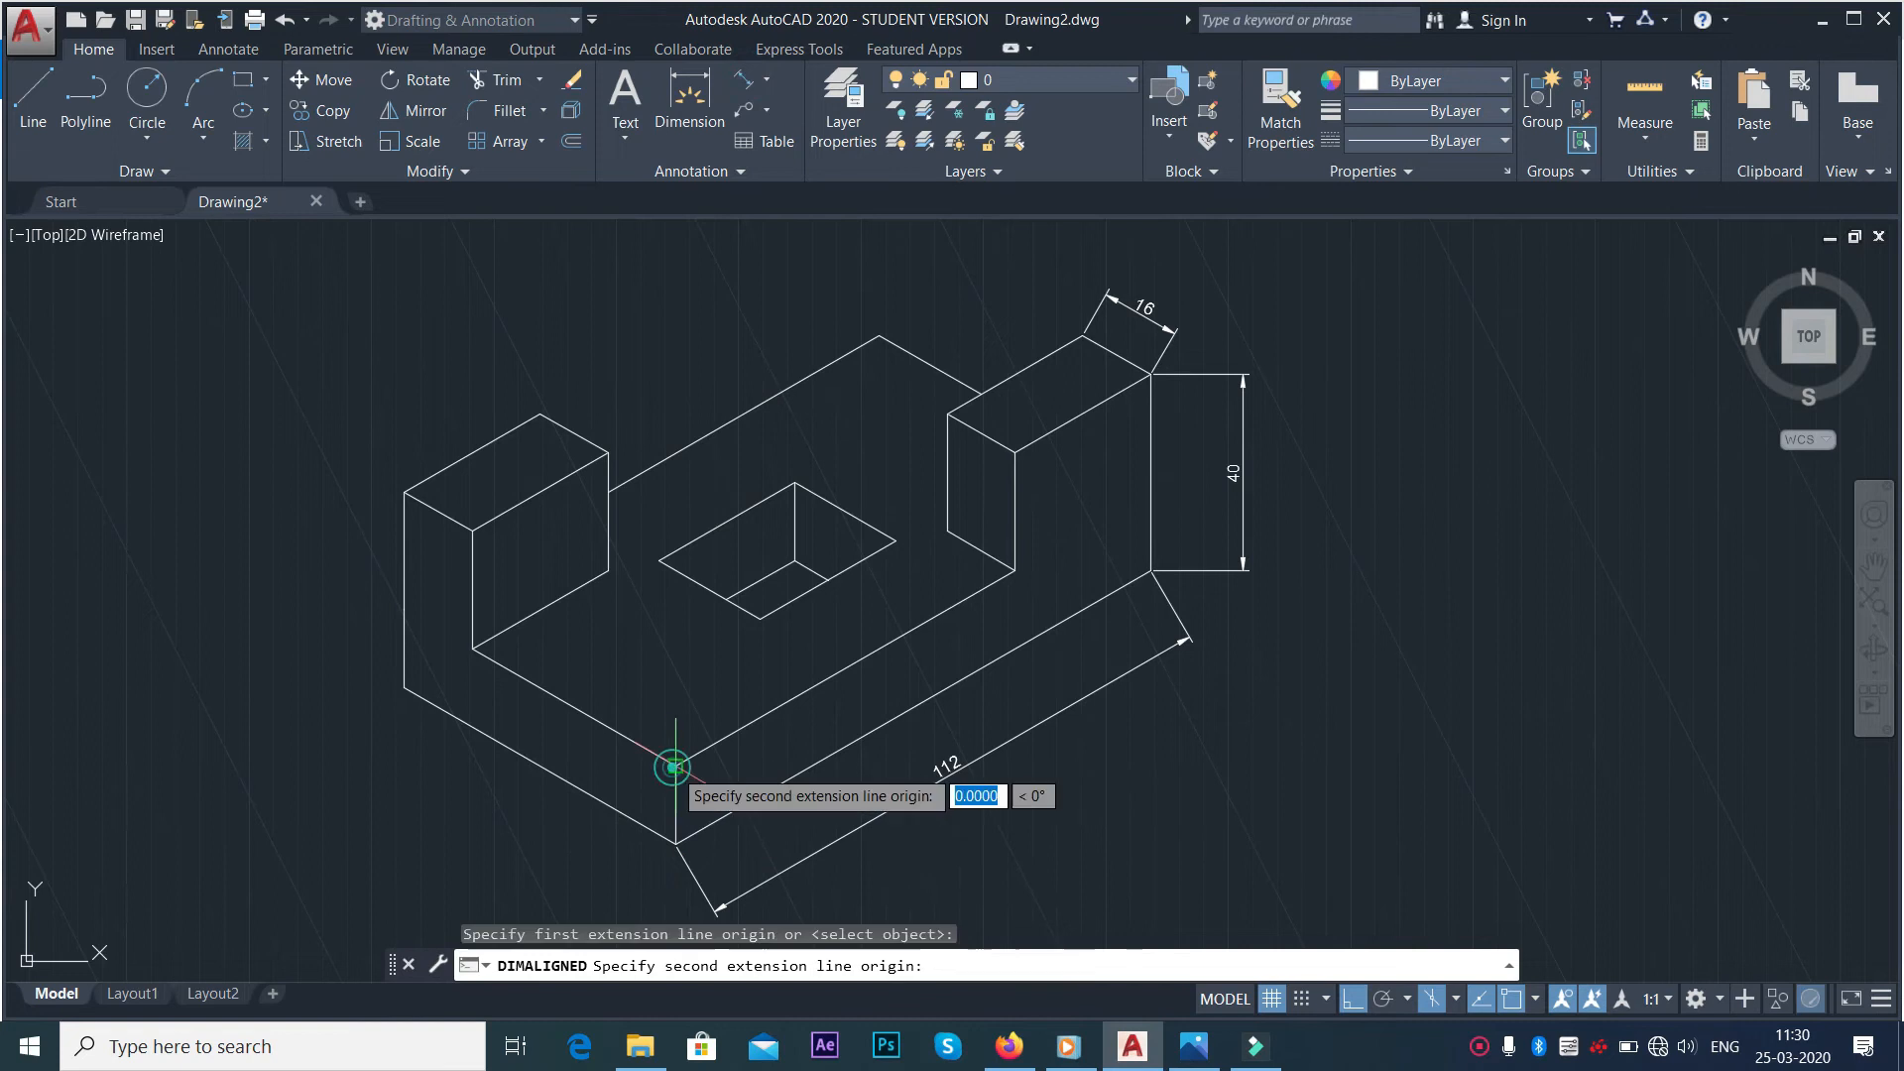
pyautogui.click(676, 843)
pyautogui.click(614, 803)
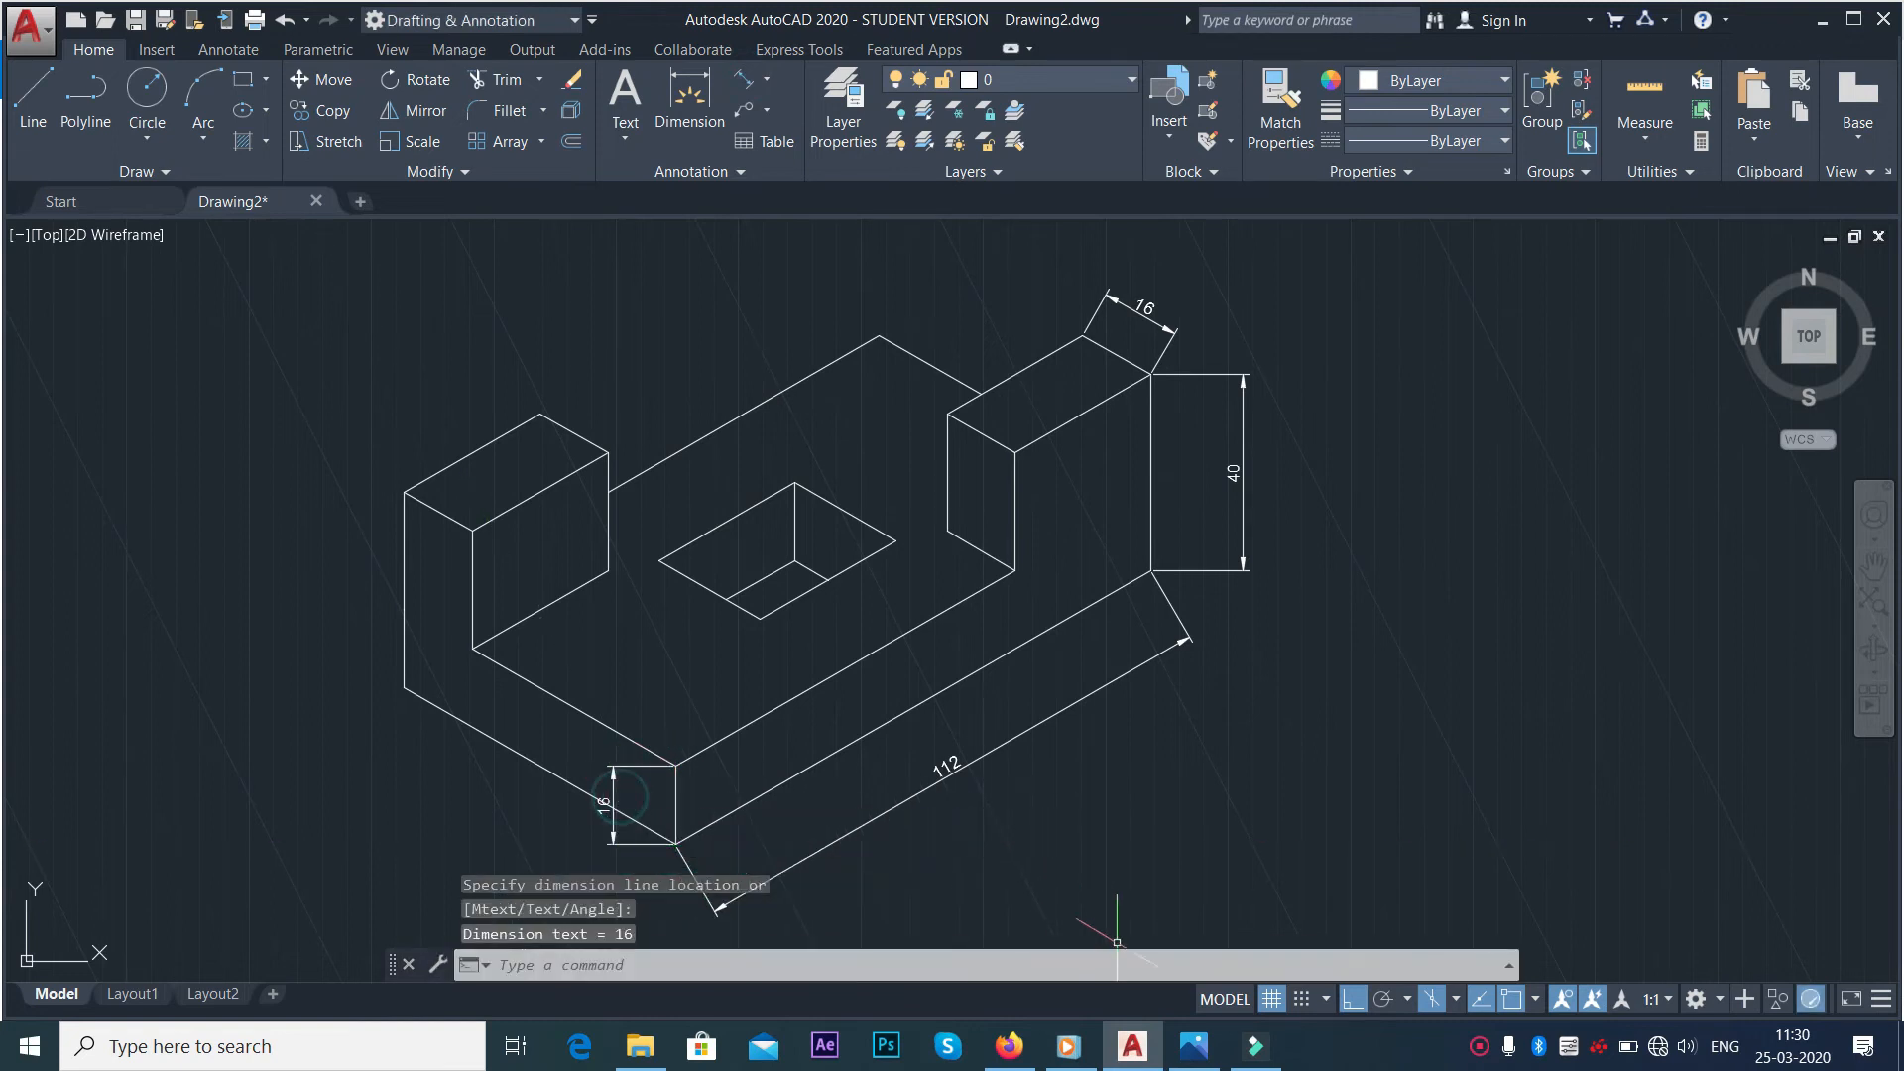
# Check the reference image and add an aligned dimension along the base's left bottom edge from the front corner, offset outside the block
pyautogui.hotkey('alt', 'Tab')
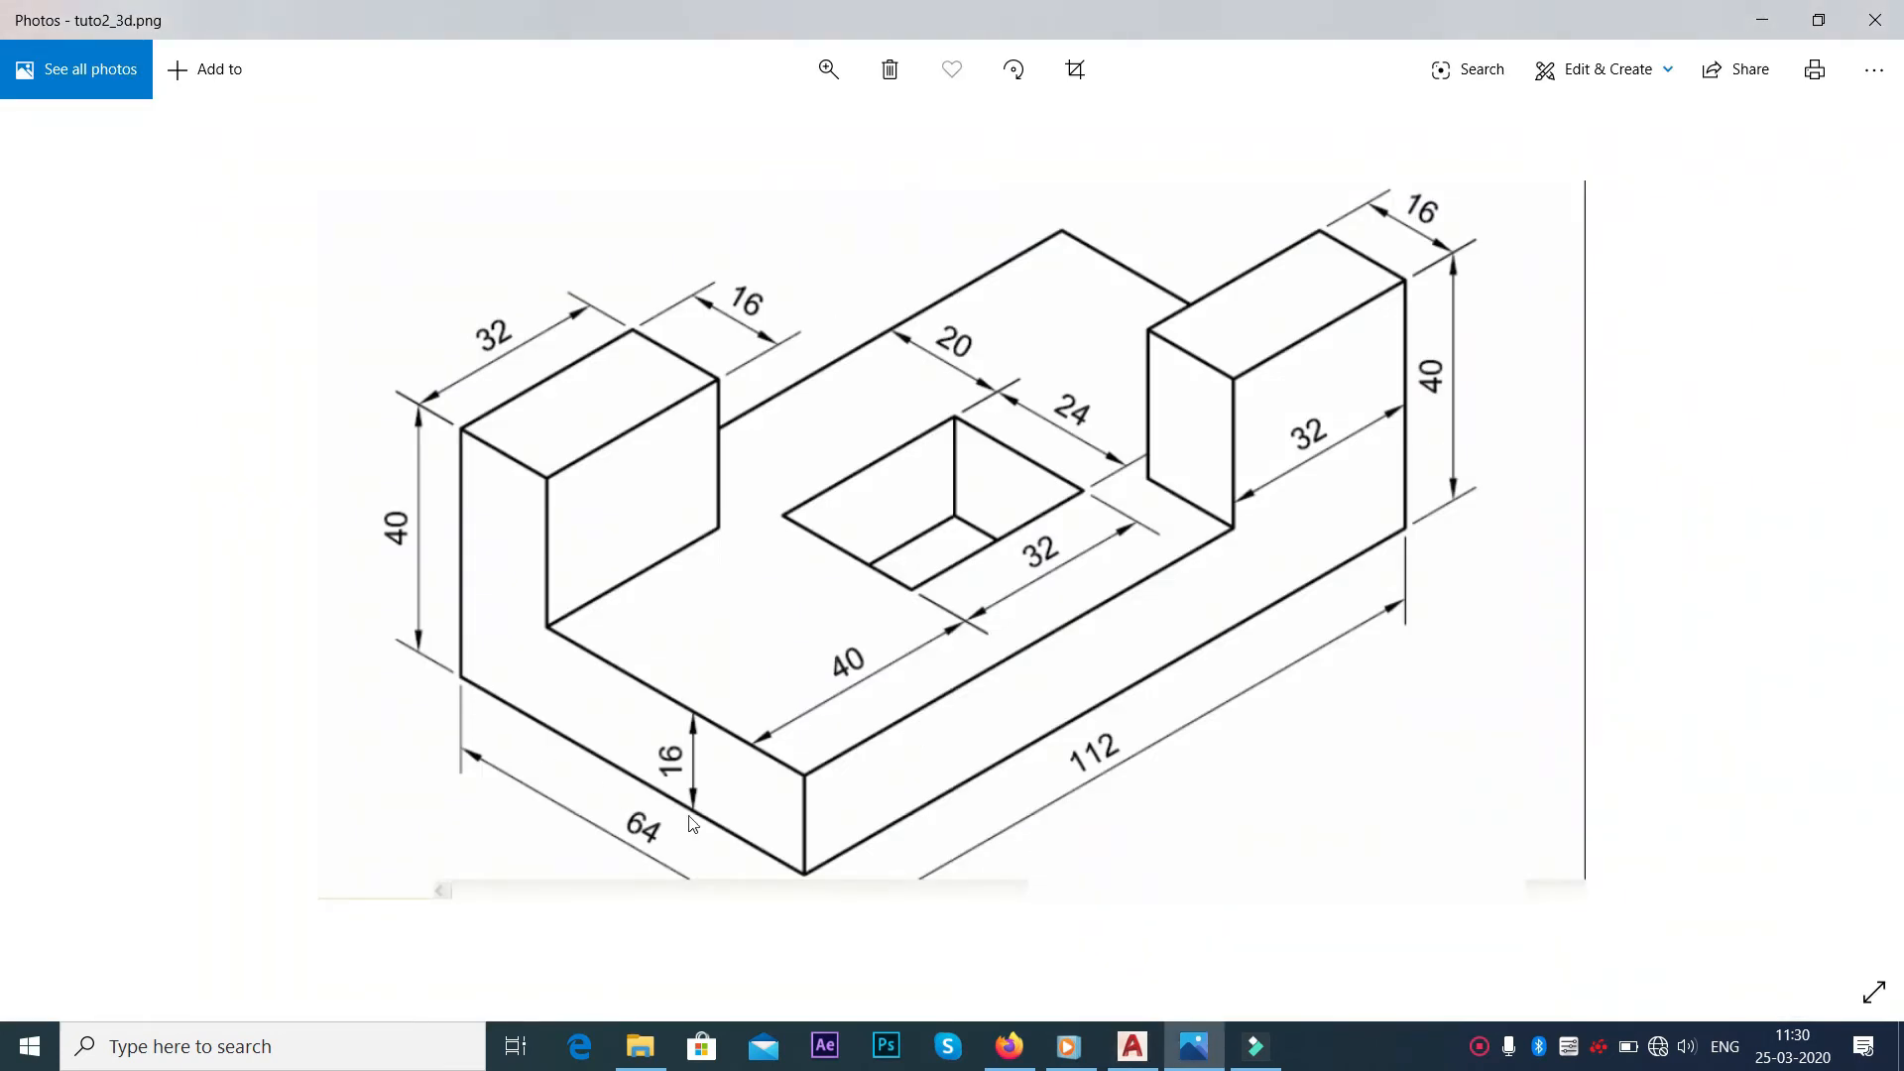
pyautogui.hotkey('alt', 'Tab')
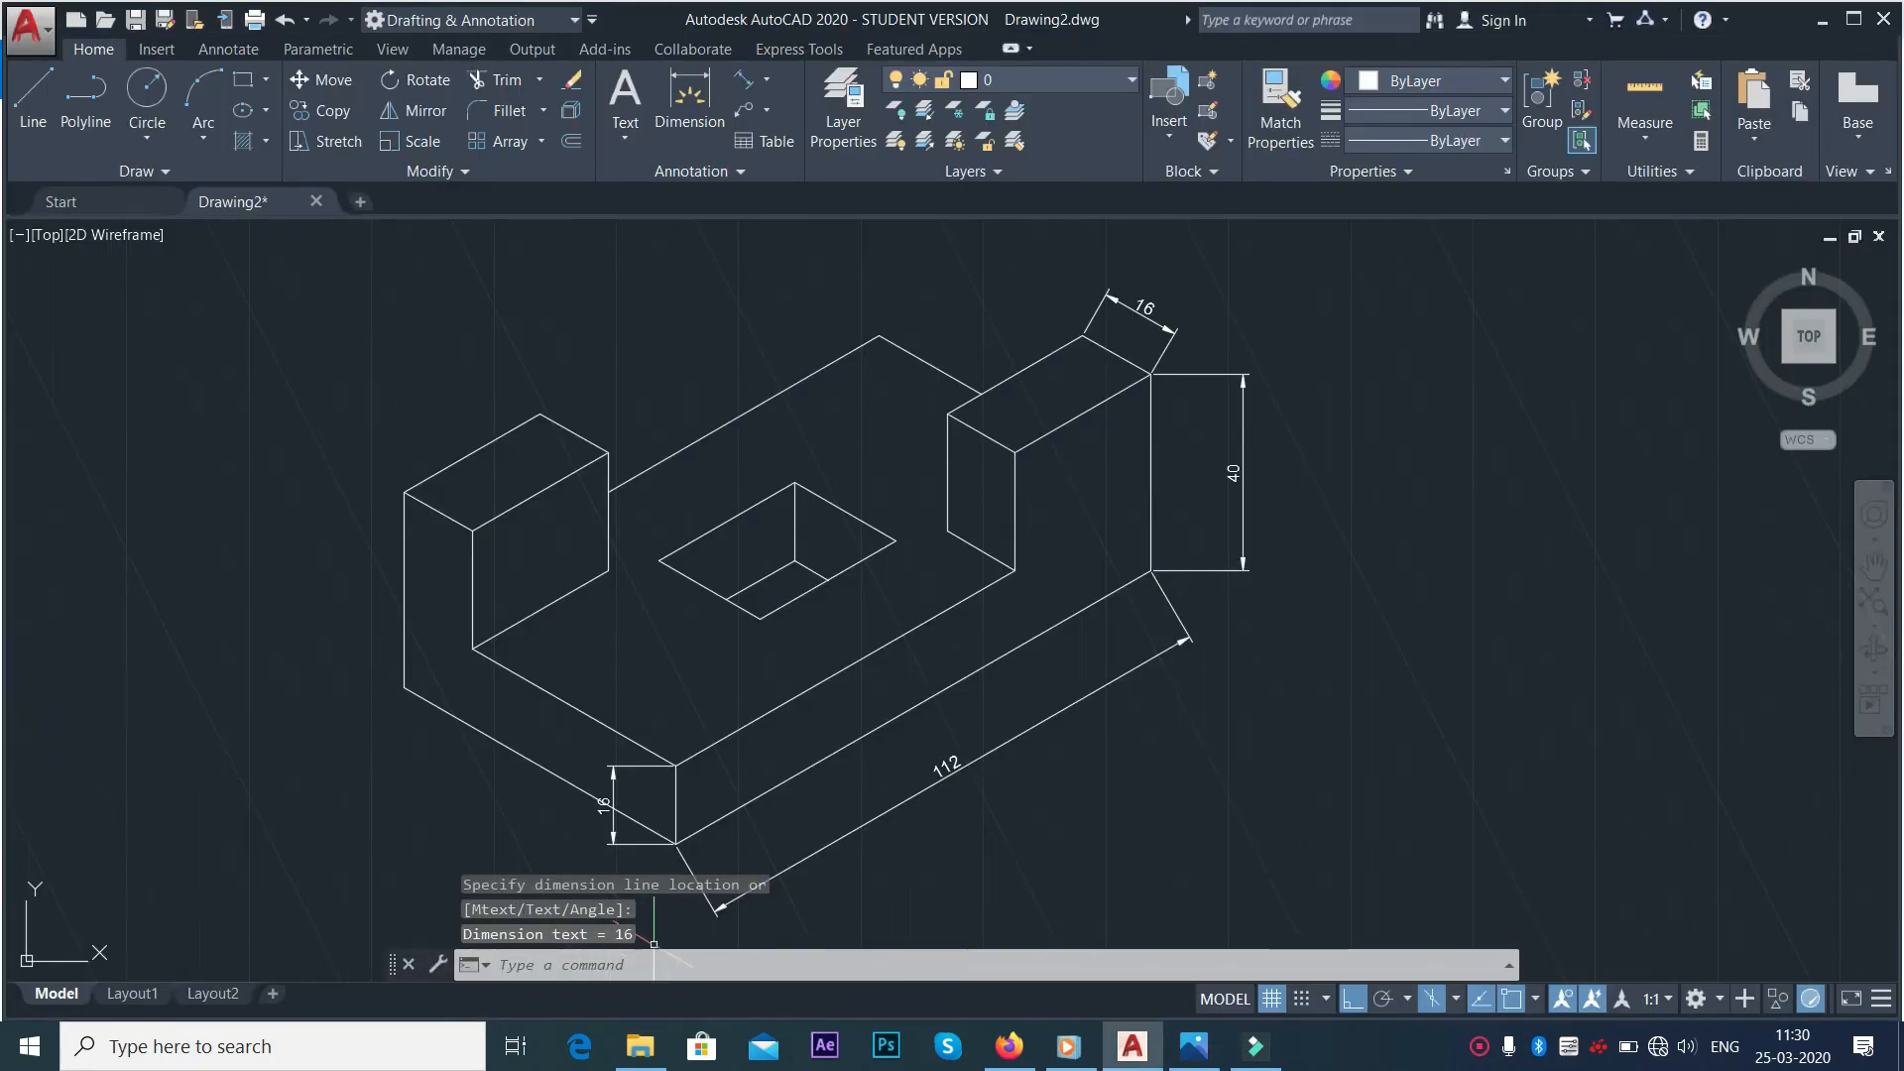
pyautogui.scroll(2, 653, 943)
pyautogui.click(748, 82)
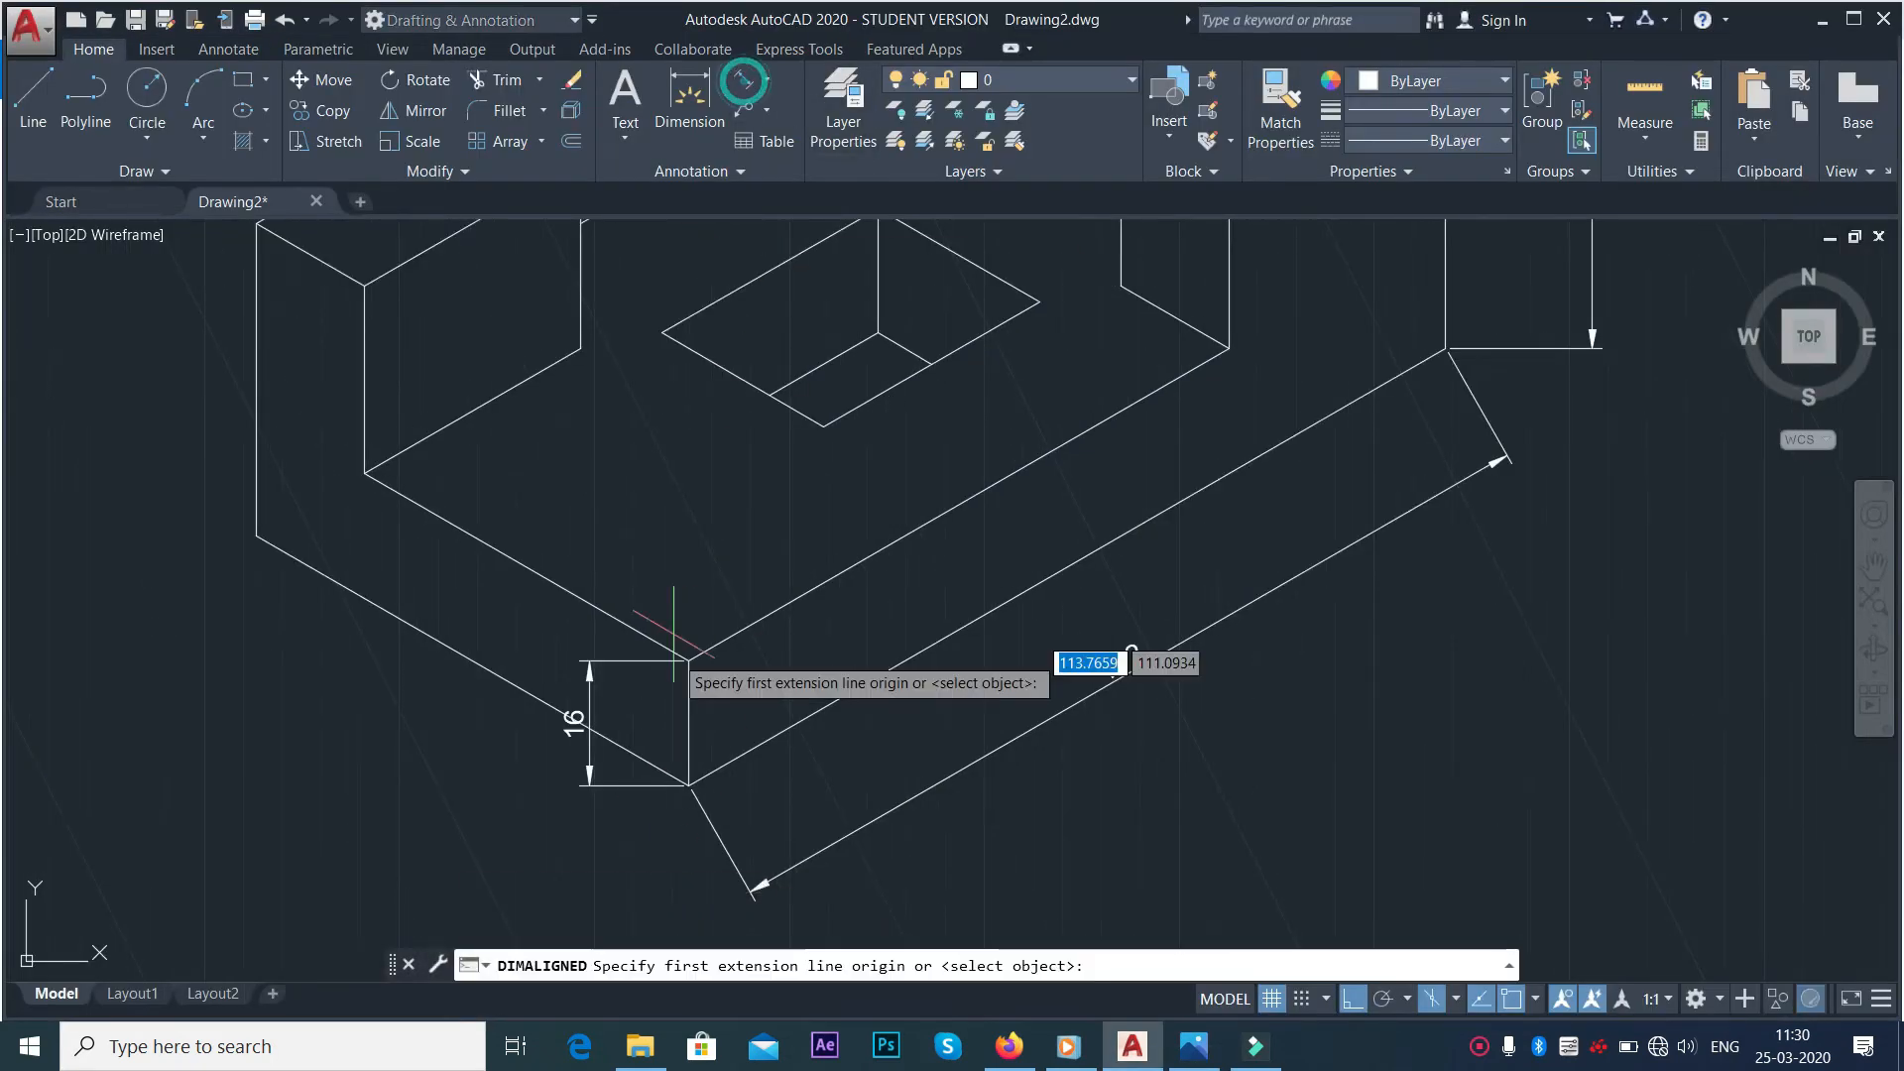
pyautogui.scroll(8, 688, 785)
pyautogui.click(688, 786)
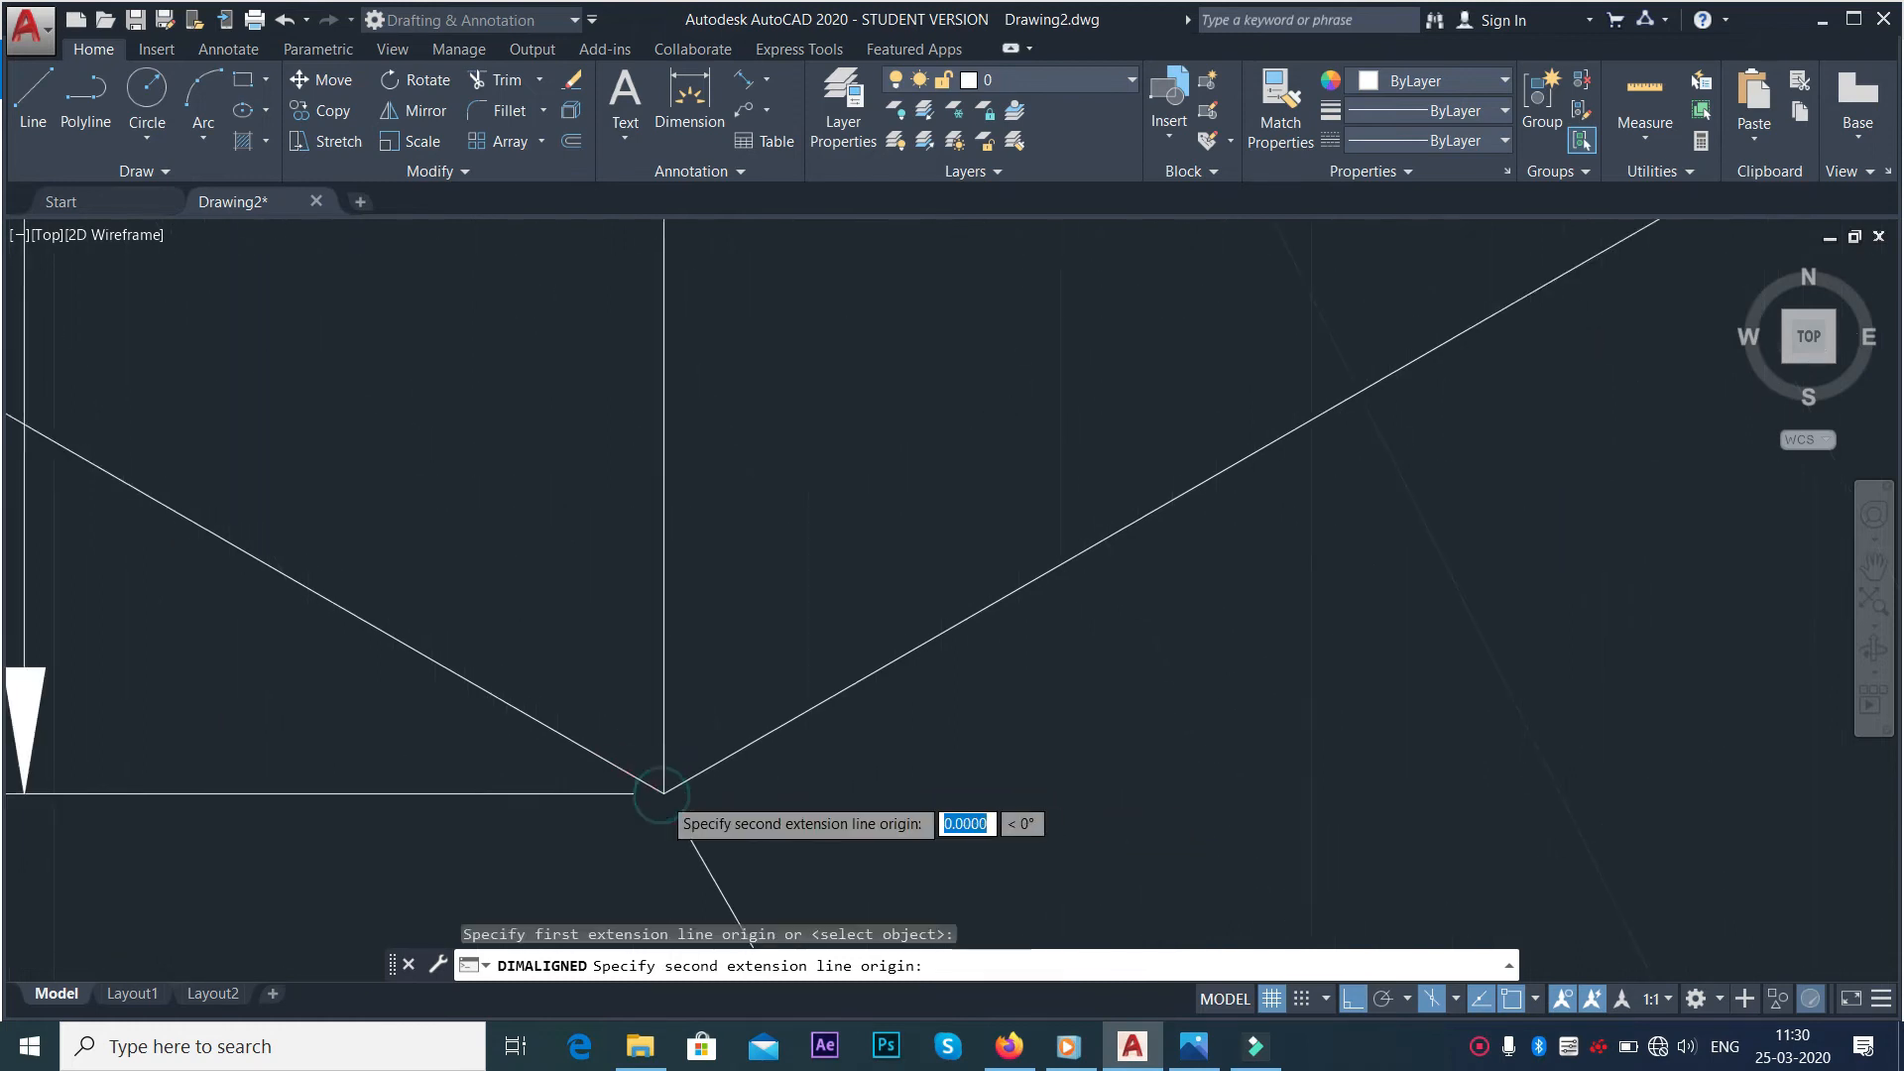
pyautogui.scroll(-8, 663, 793)
pyautogui.scroll(6, 328, 590)
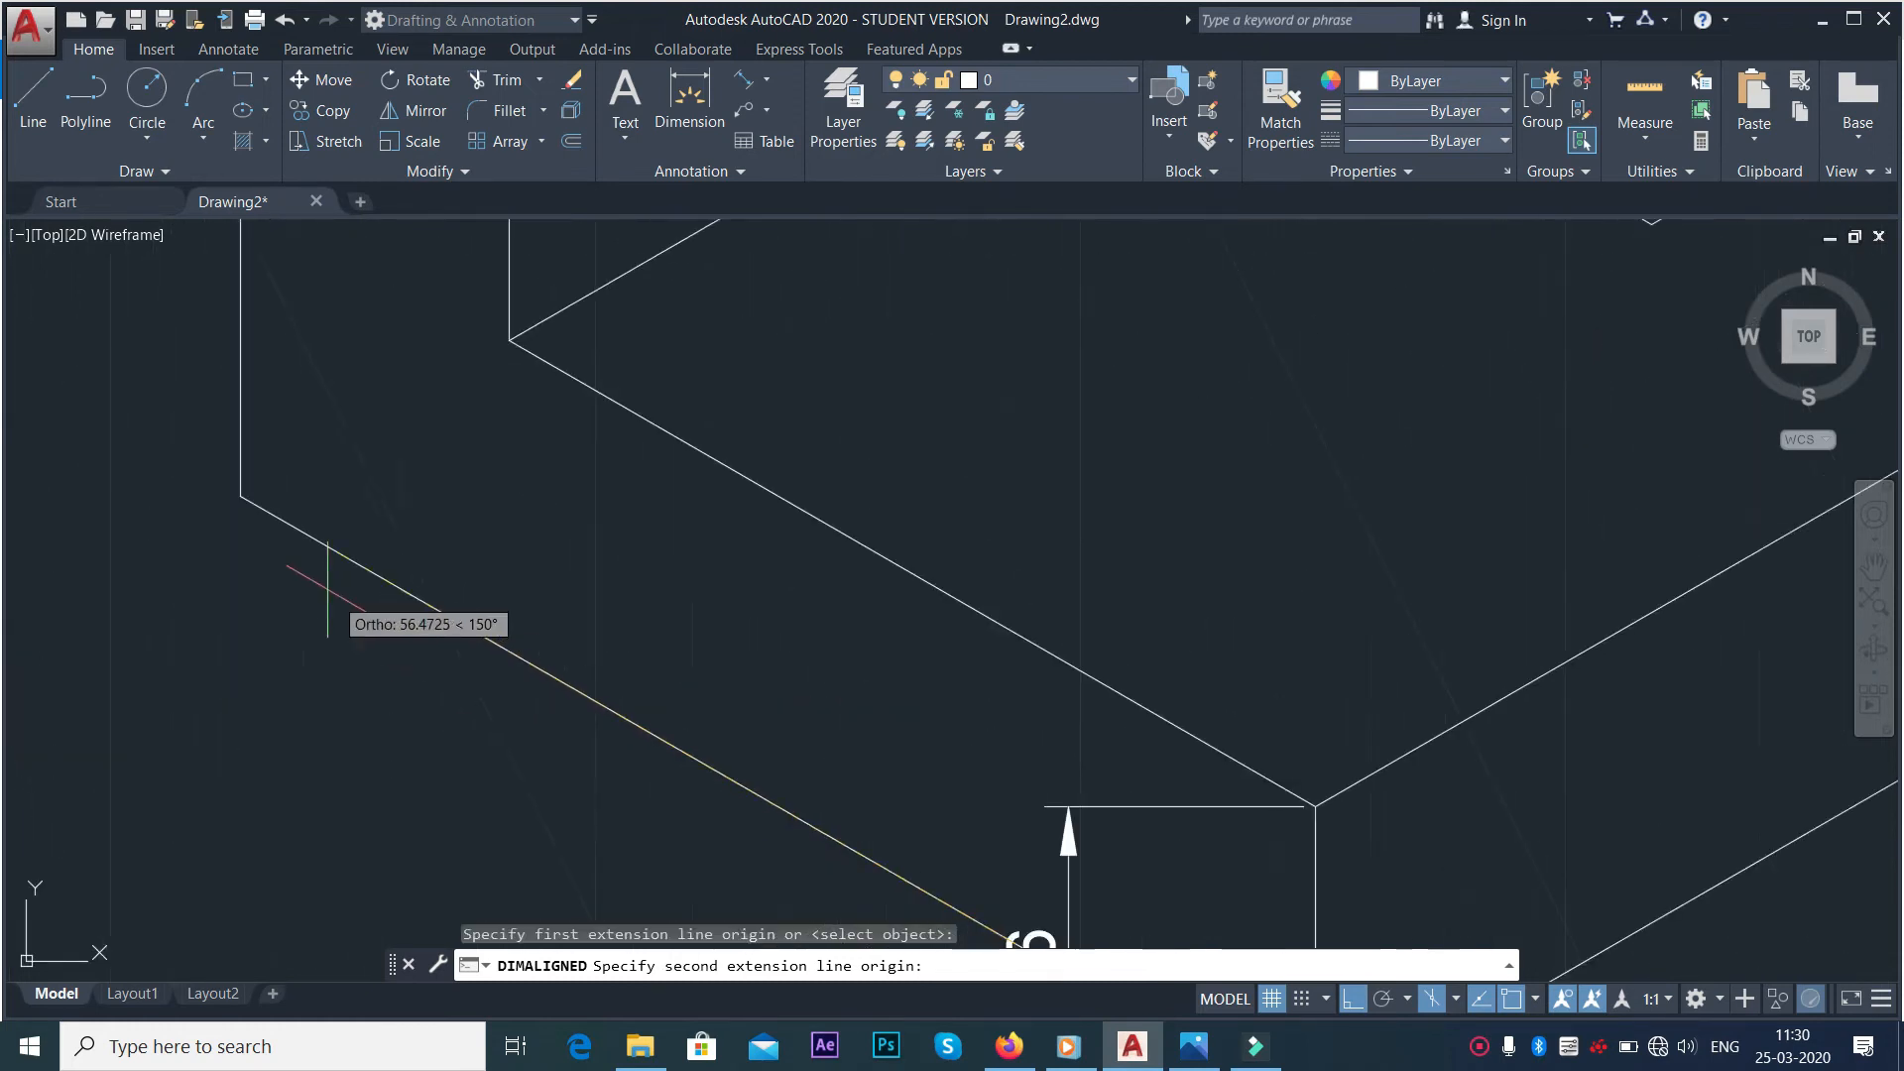
pyautogui.click(240, 496)
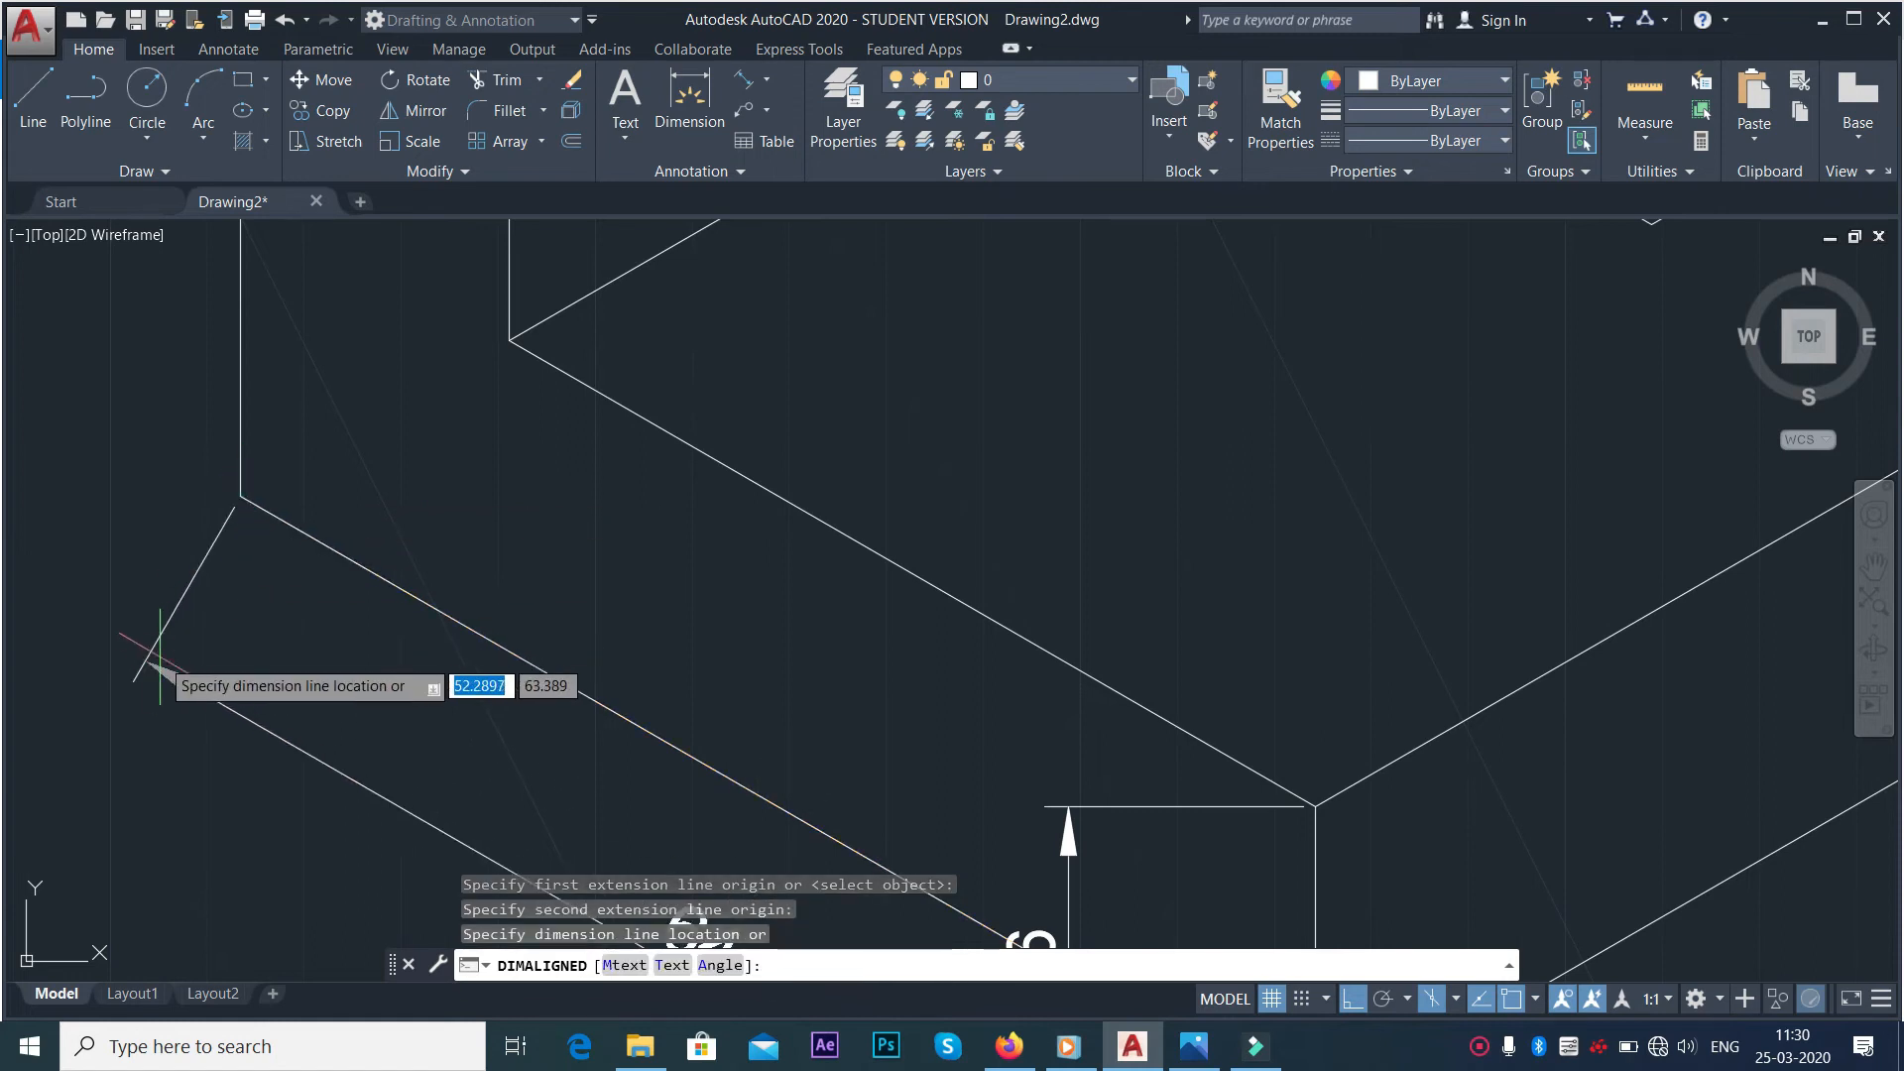
pyautogui.click(159, 664)
pyautogui.scroll(-6, 161, 656)
pyautogui.scroll(2, 1193, 794)
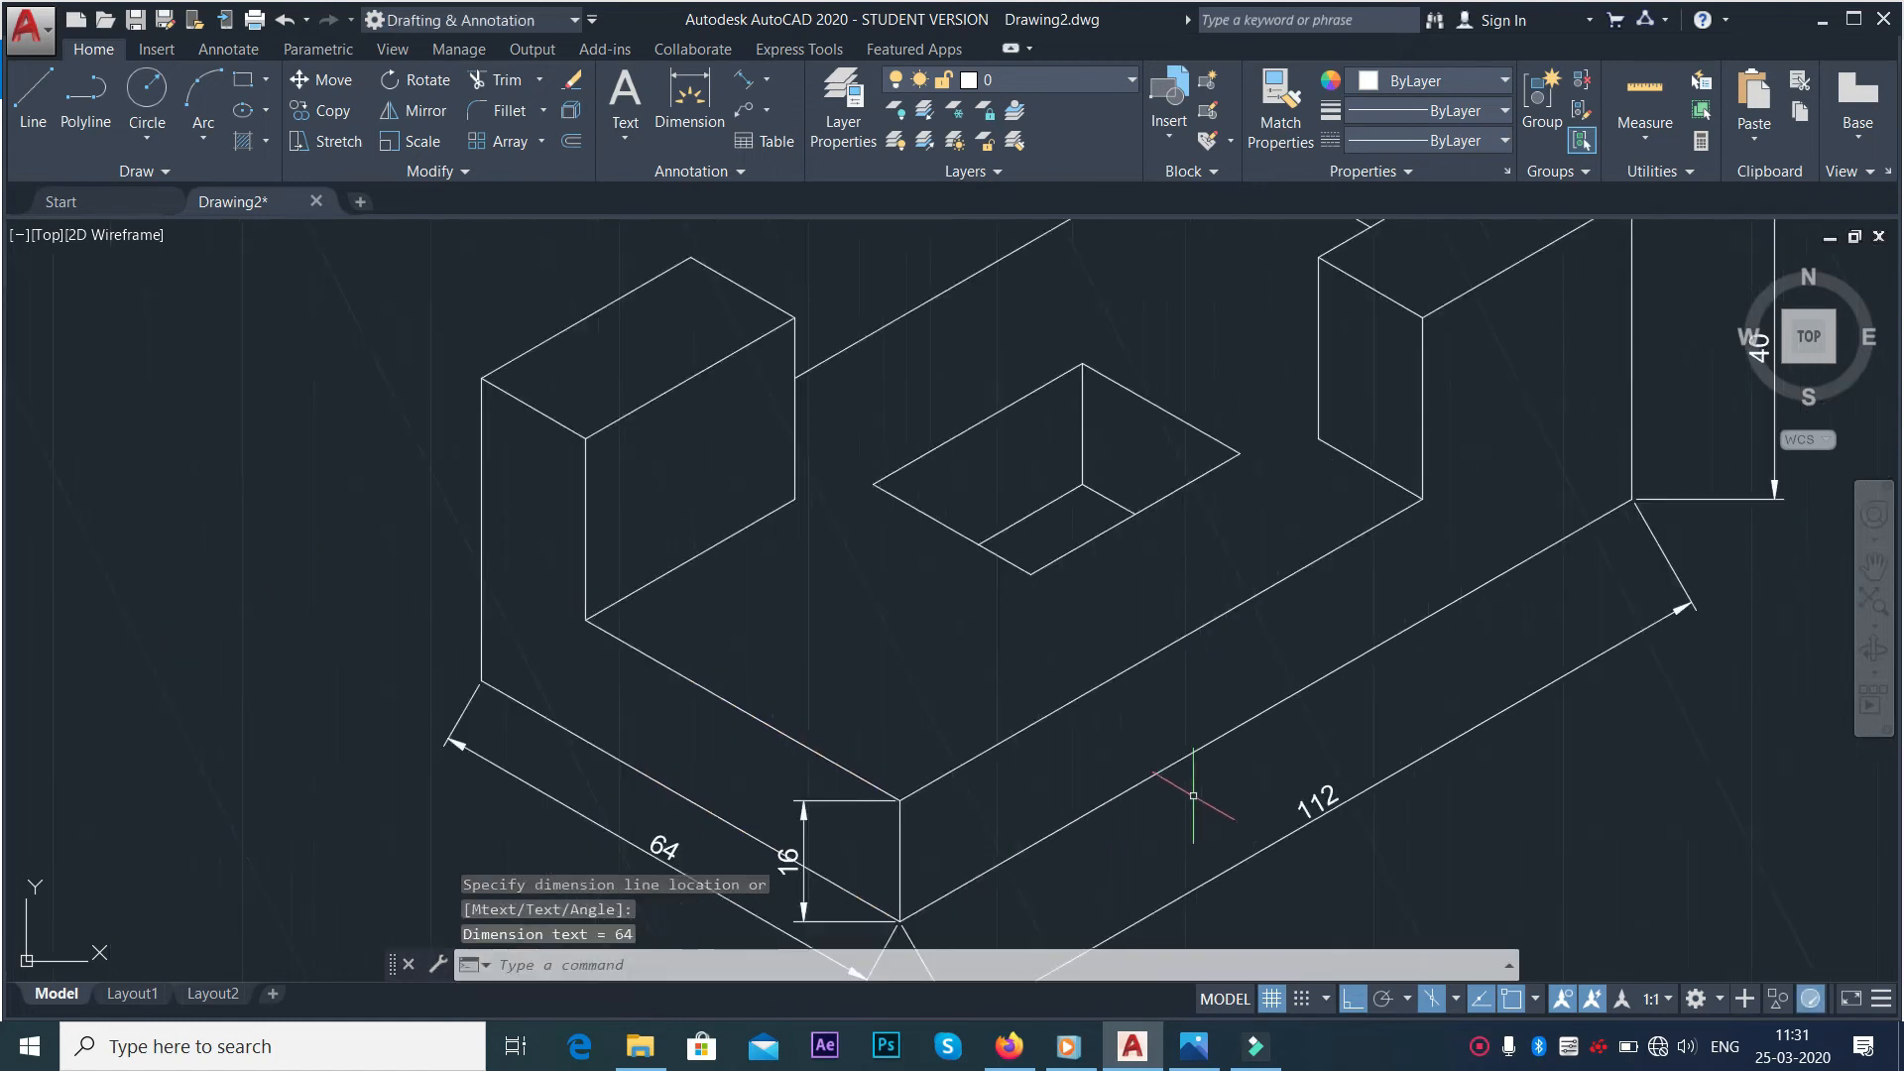
# Check the reference image and add an aligned dimension along the left upright's long front top edge, placed on its top face
pyautogui.hotkey('alt', 'Tab')
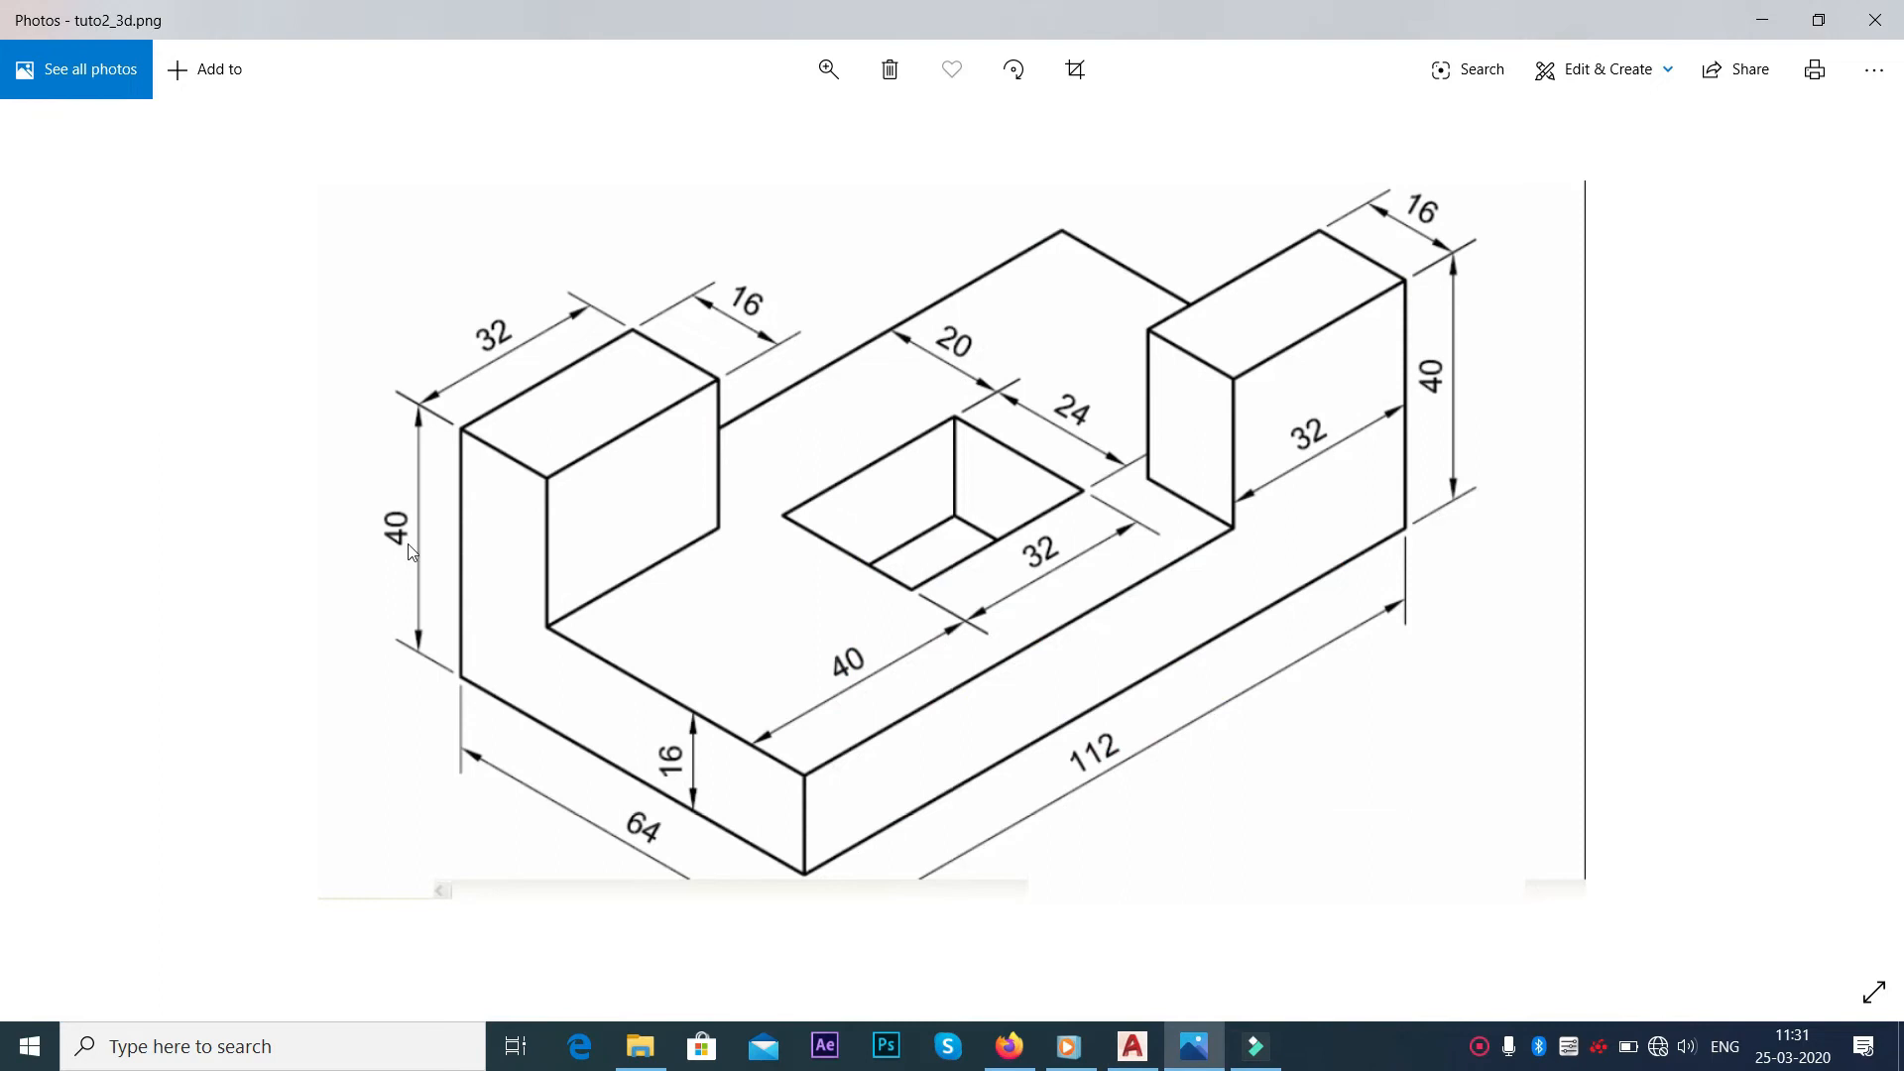
pyautogui.hotkey('alt', 'Tab')
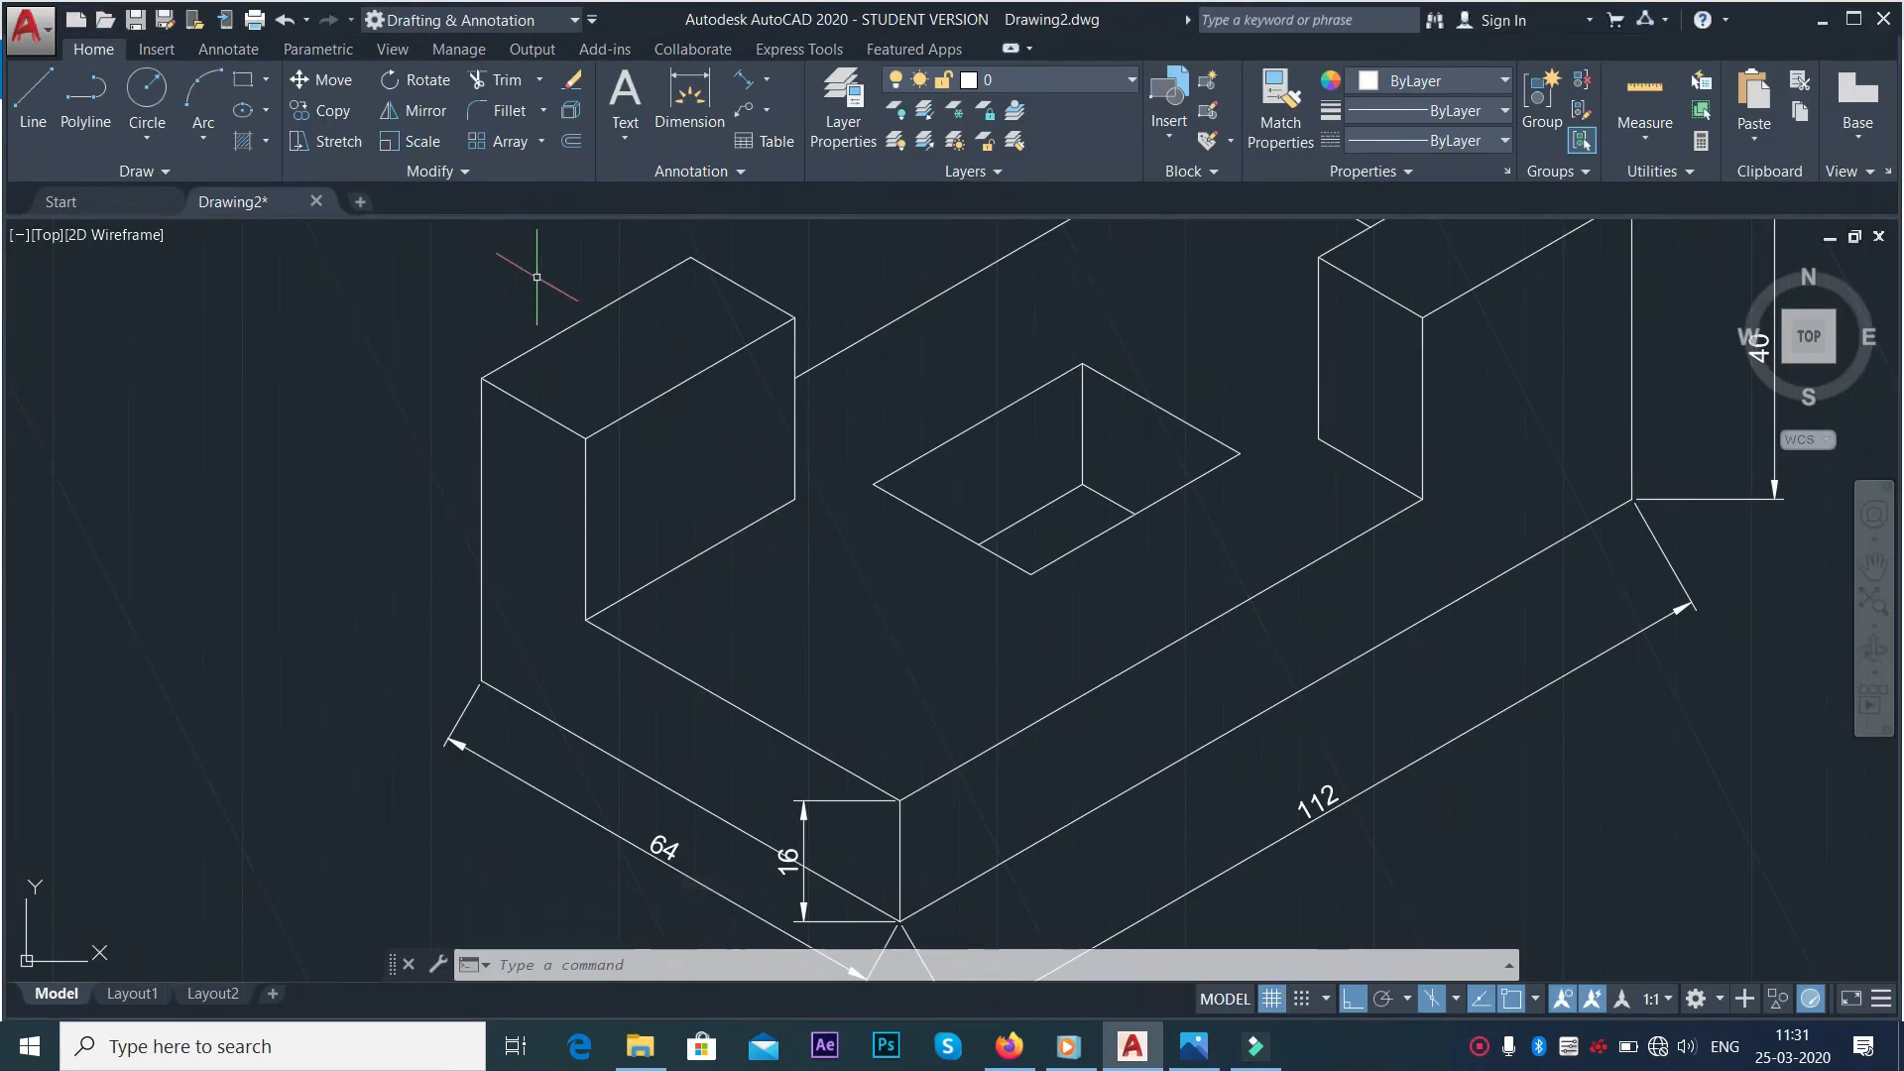
pyautogui.scroll(2, 537, 277)
pyautogui.scroll(-2, 509, 250)
pyautogui.click(749, 85)
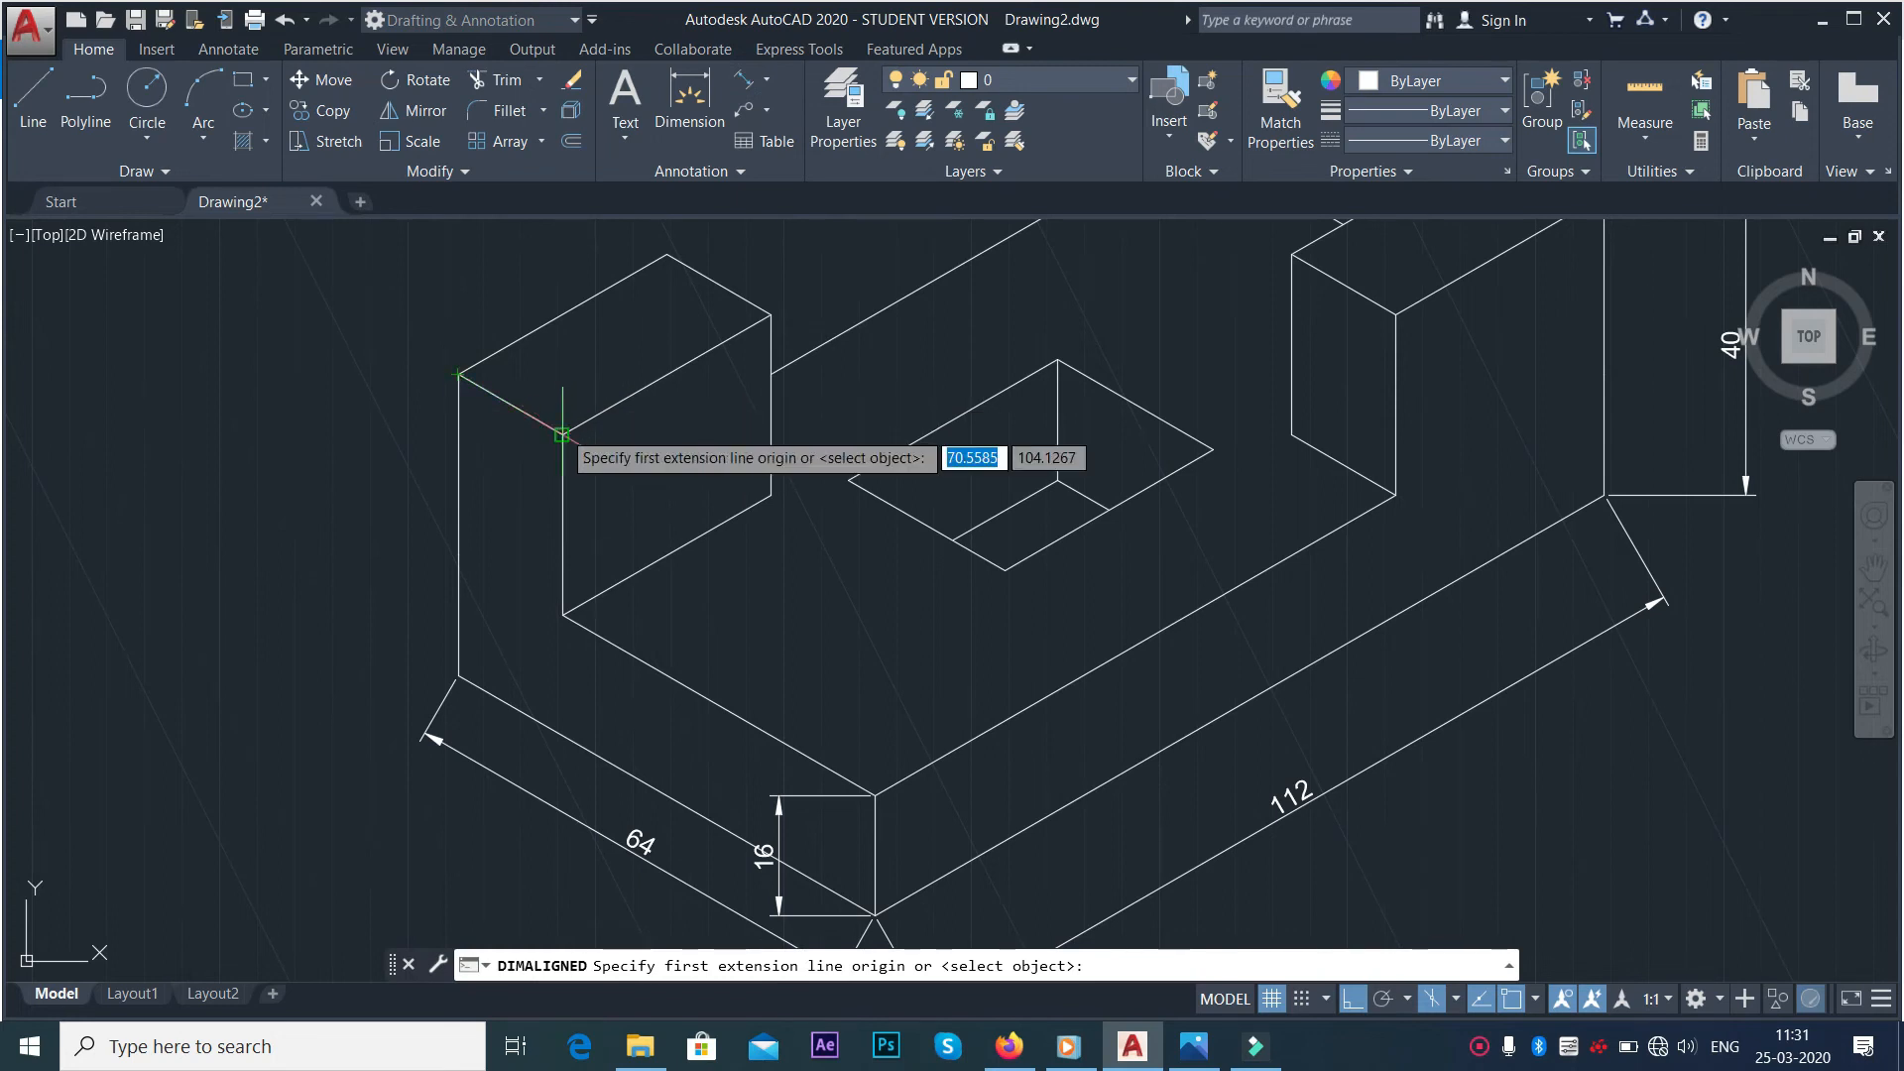
pyautogui.click(562, 433)
pyautogui.click(770, 313)
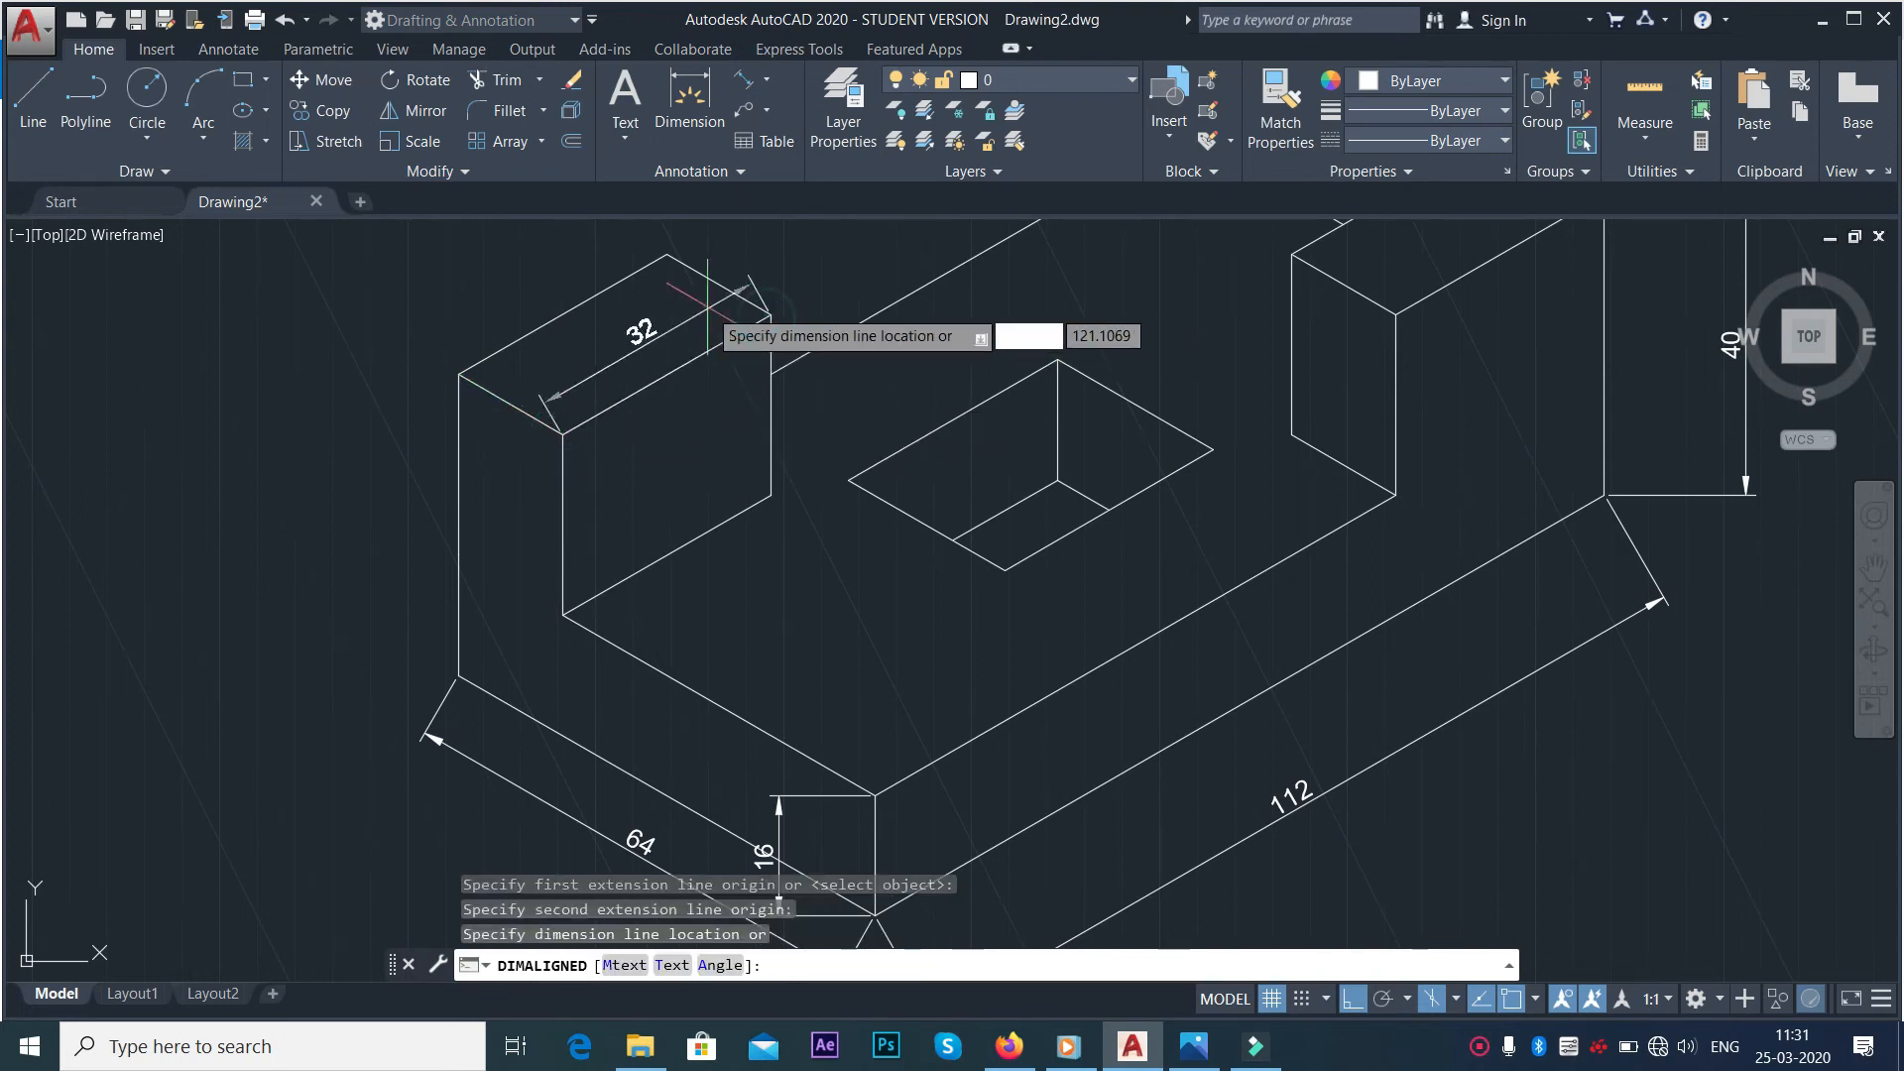
pyautogui.click(705, 308)
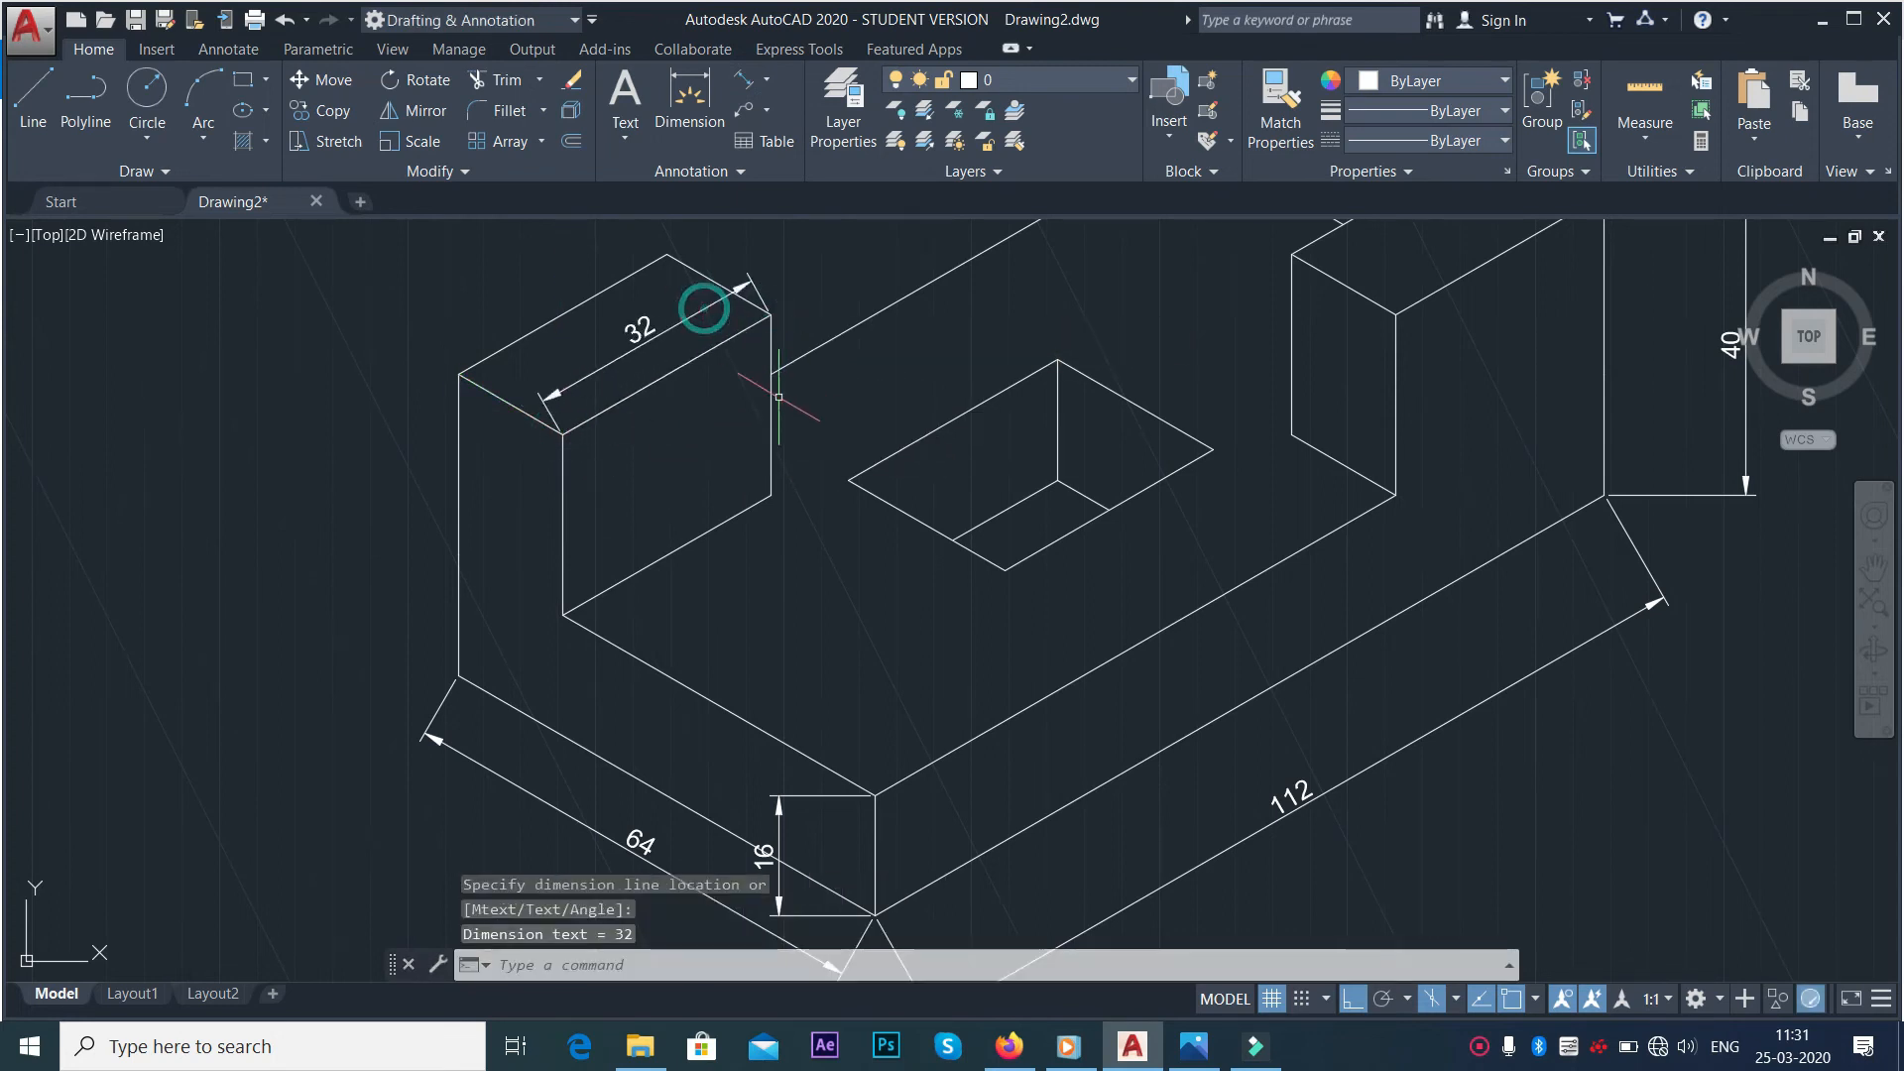
# Add an aligned dimension along the left upright's short rear top edge, offset outside the block
pyautogui.click(766, 85)
pyautogui.click(794, 163)
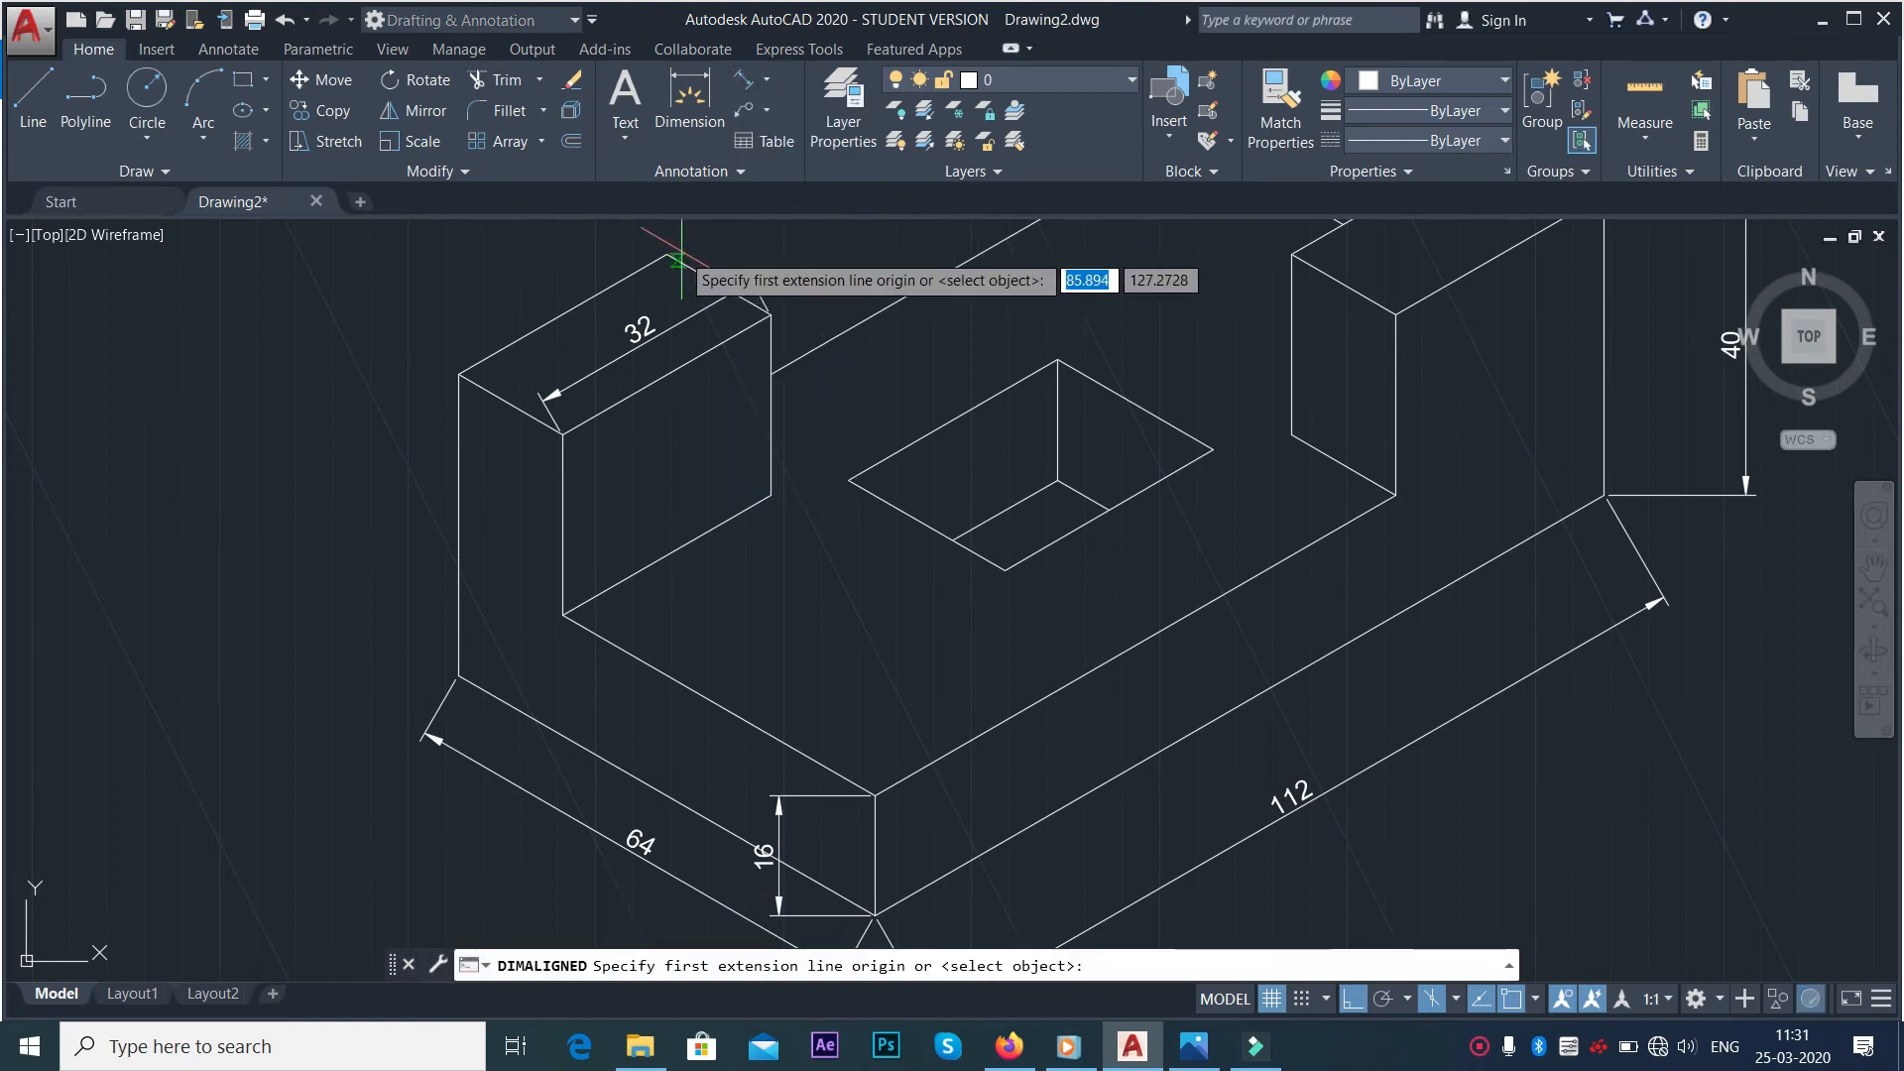
pyautogui.click(670, 258)
pyautogui.scroll(5, 671, 258)
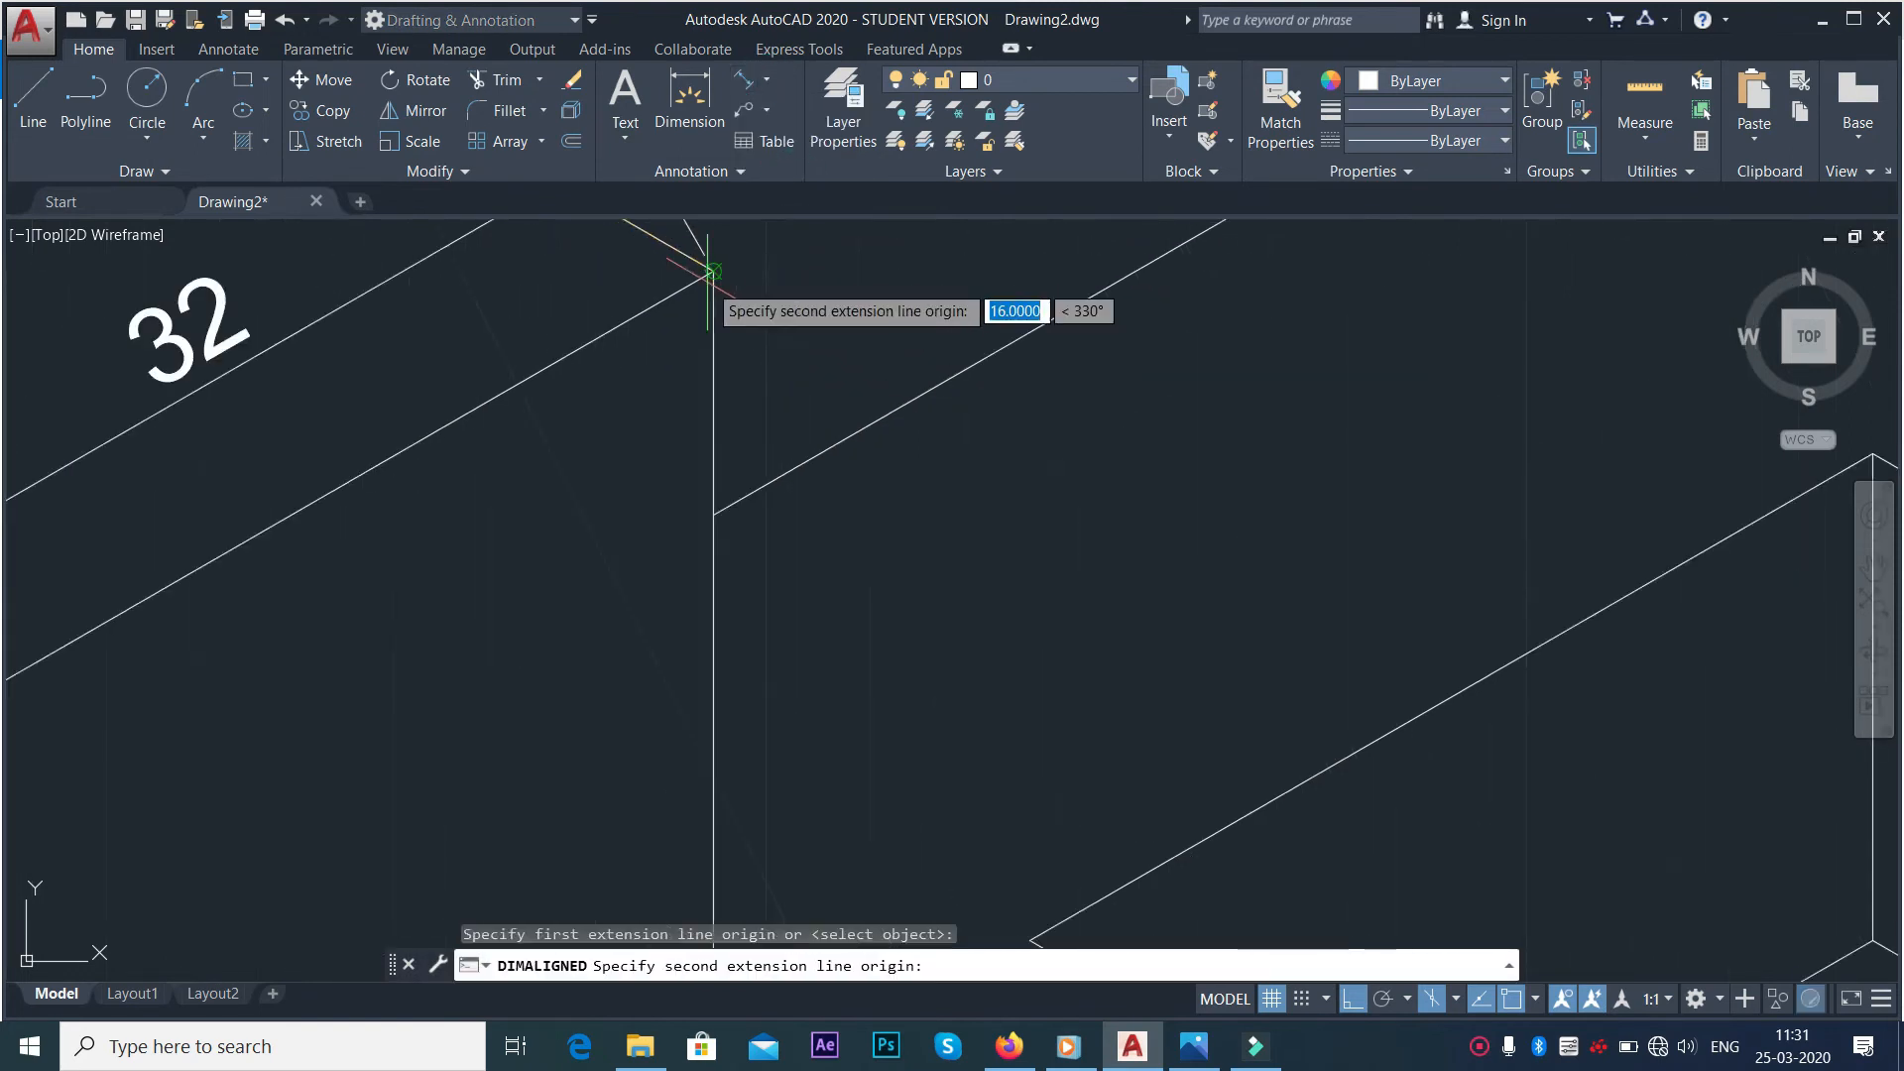
pyautogui.click(711, 270)
pyautogui.scroll(-5, 724, 238)
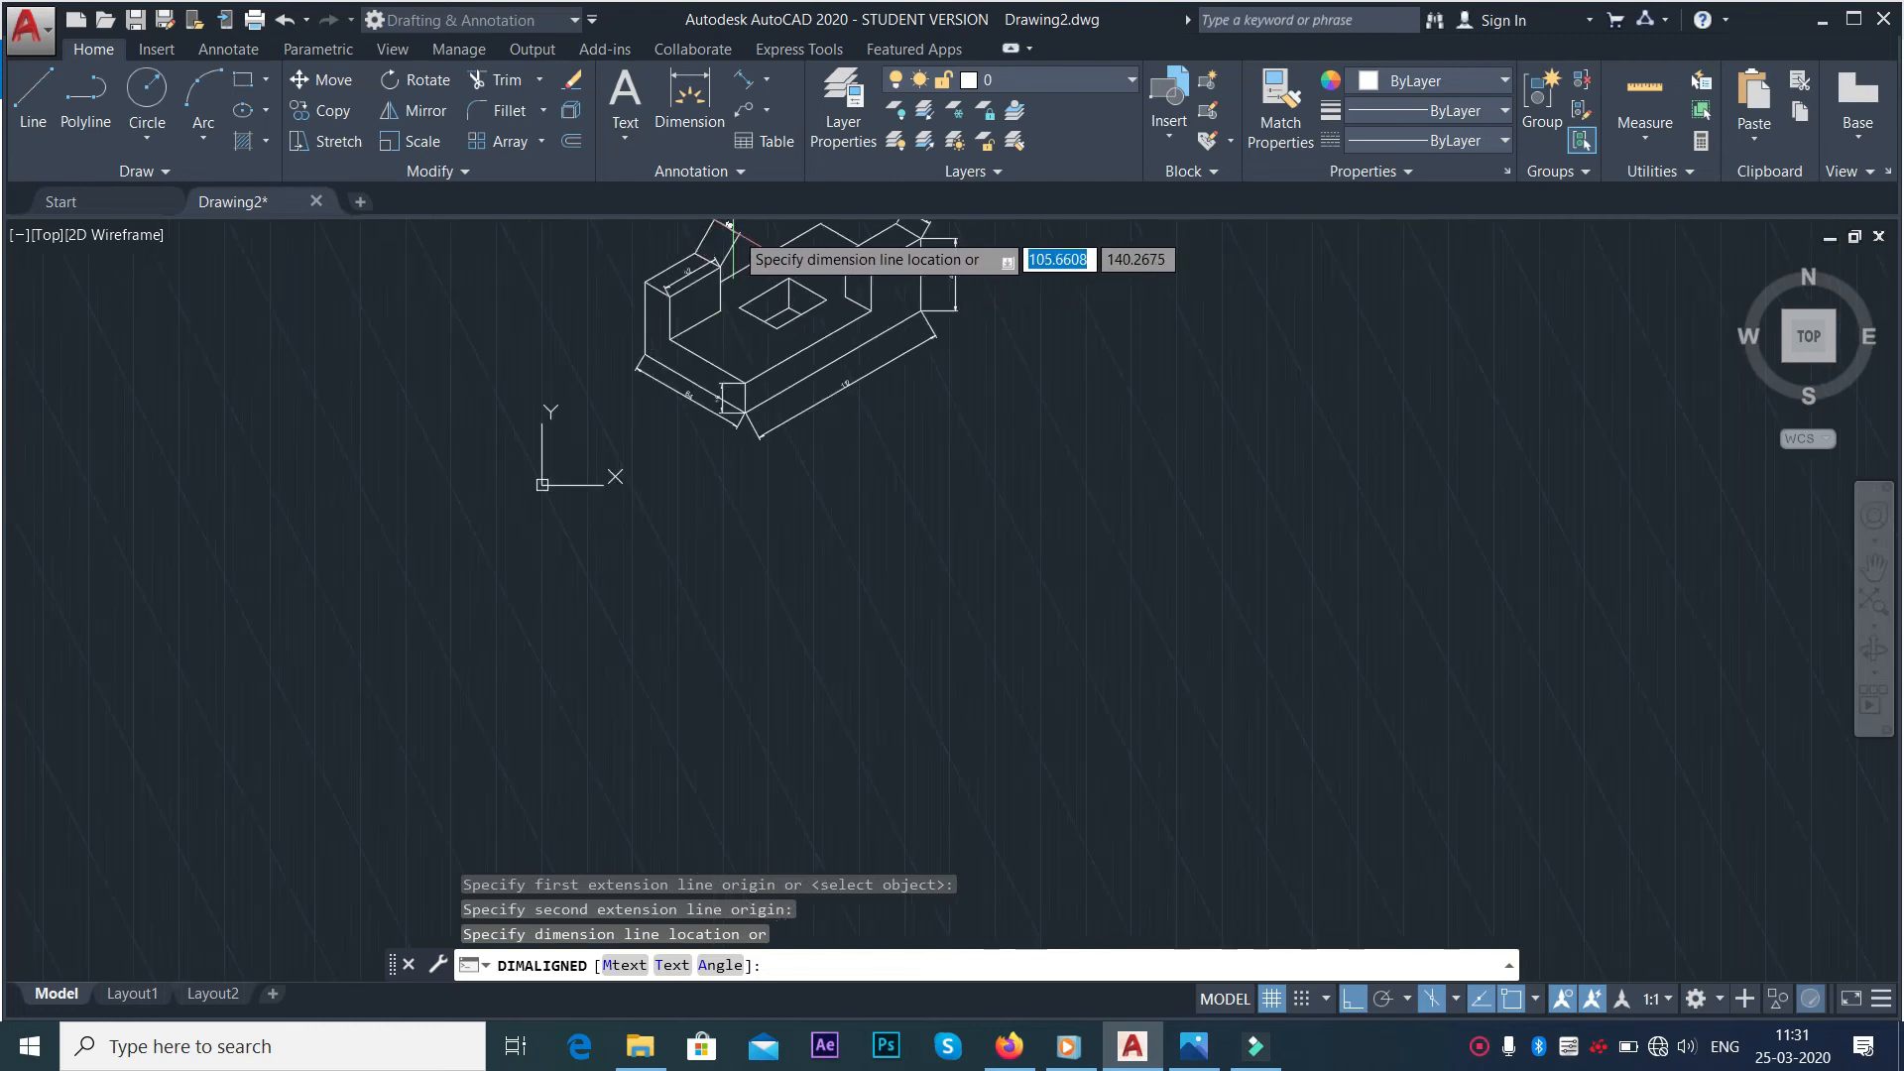
pyautogui.click(727, 232)
pyautogui.scroll(4, 725, 234)
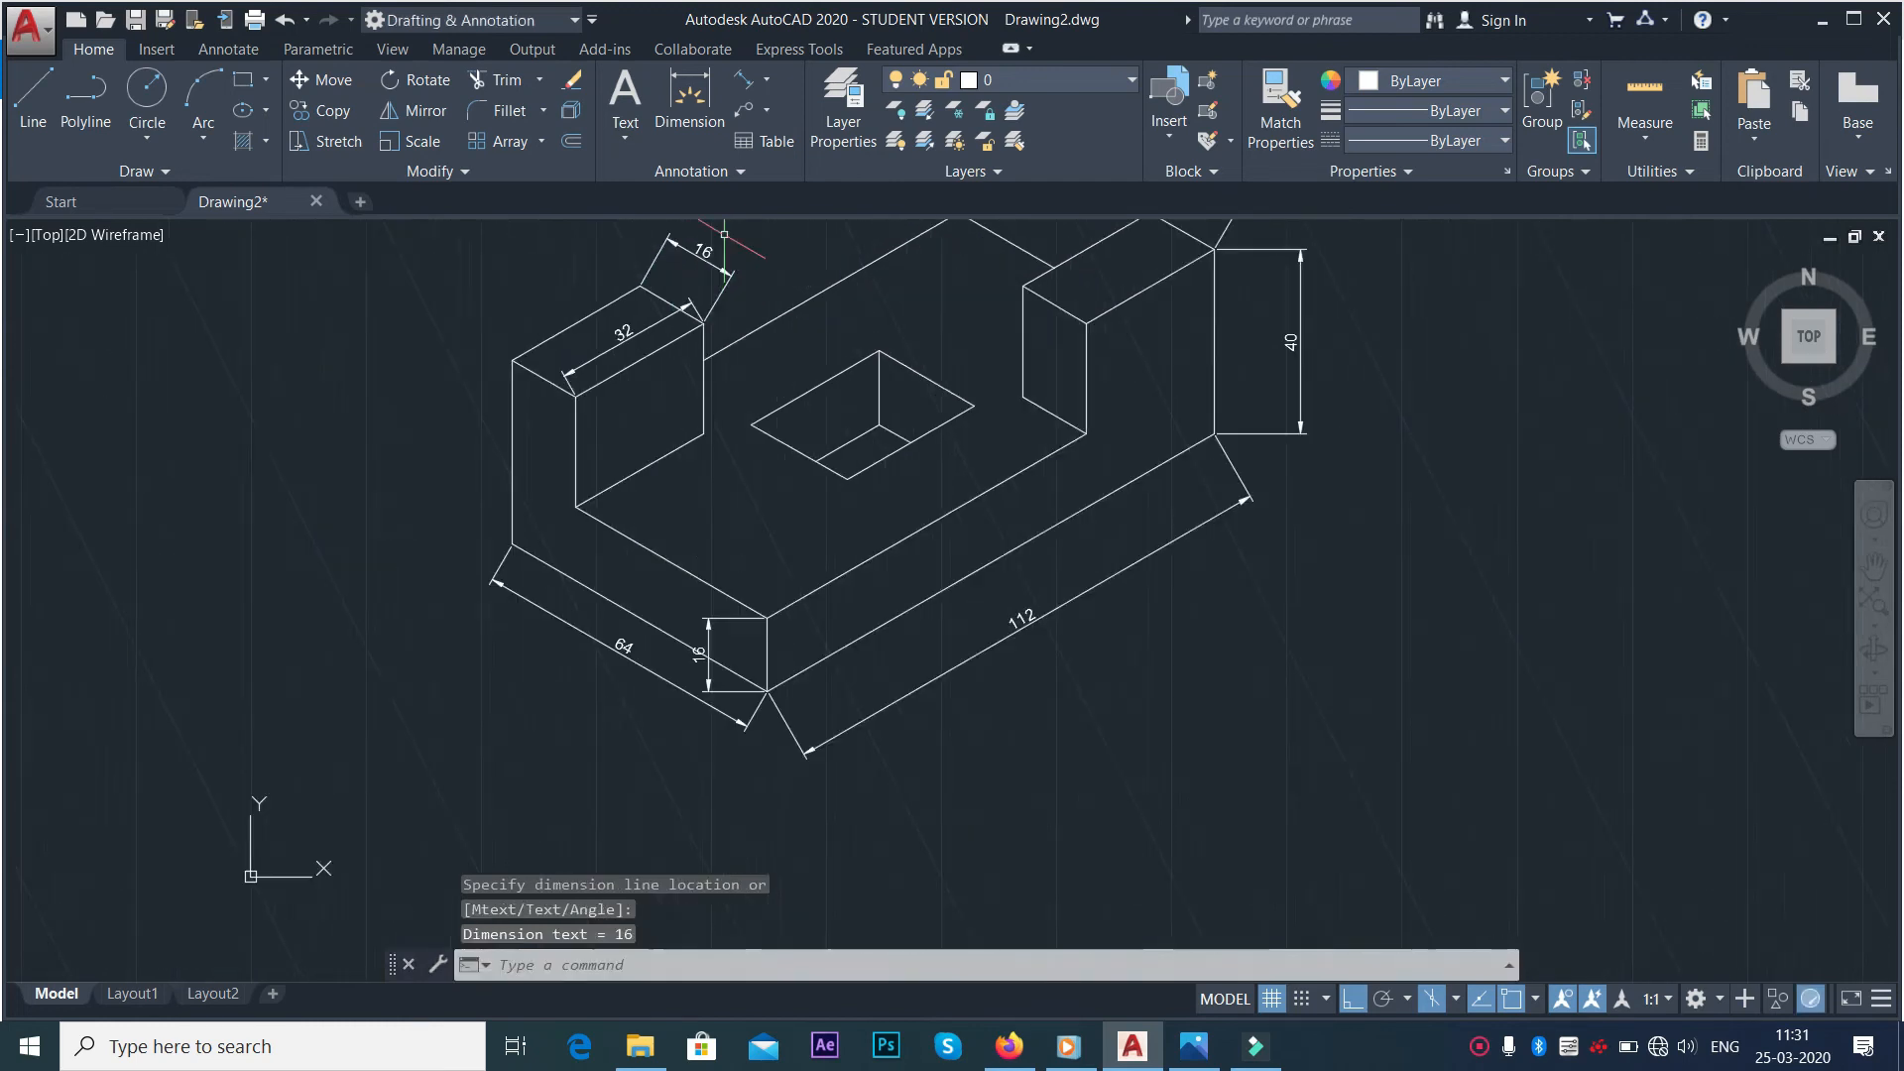
# Check the reference image and add an aligned dimension for the left upright's outer vertical edge, placed outside the block
pyautogui.hotkey('alt', 'Tab')
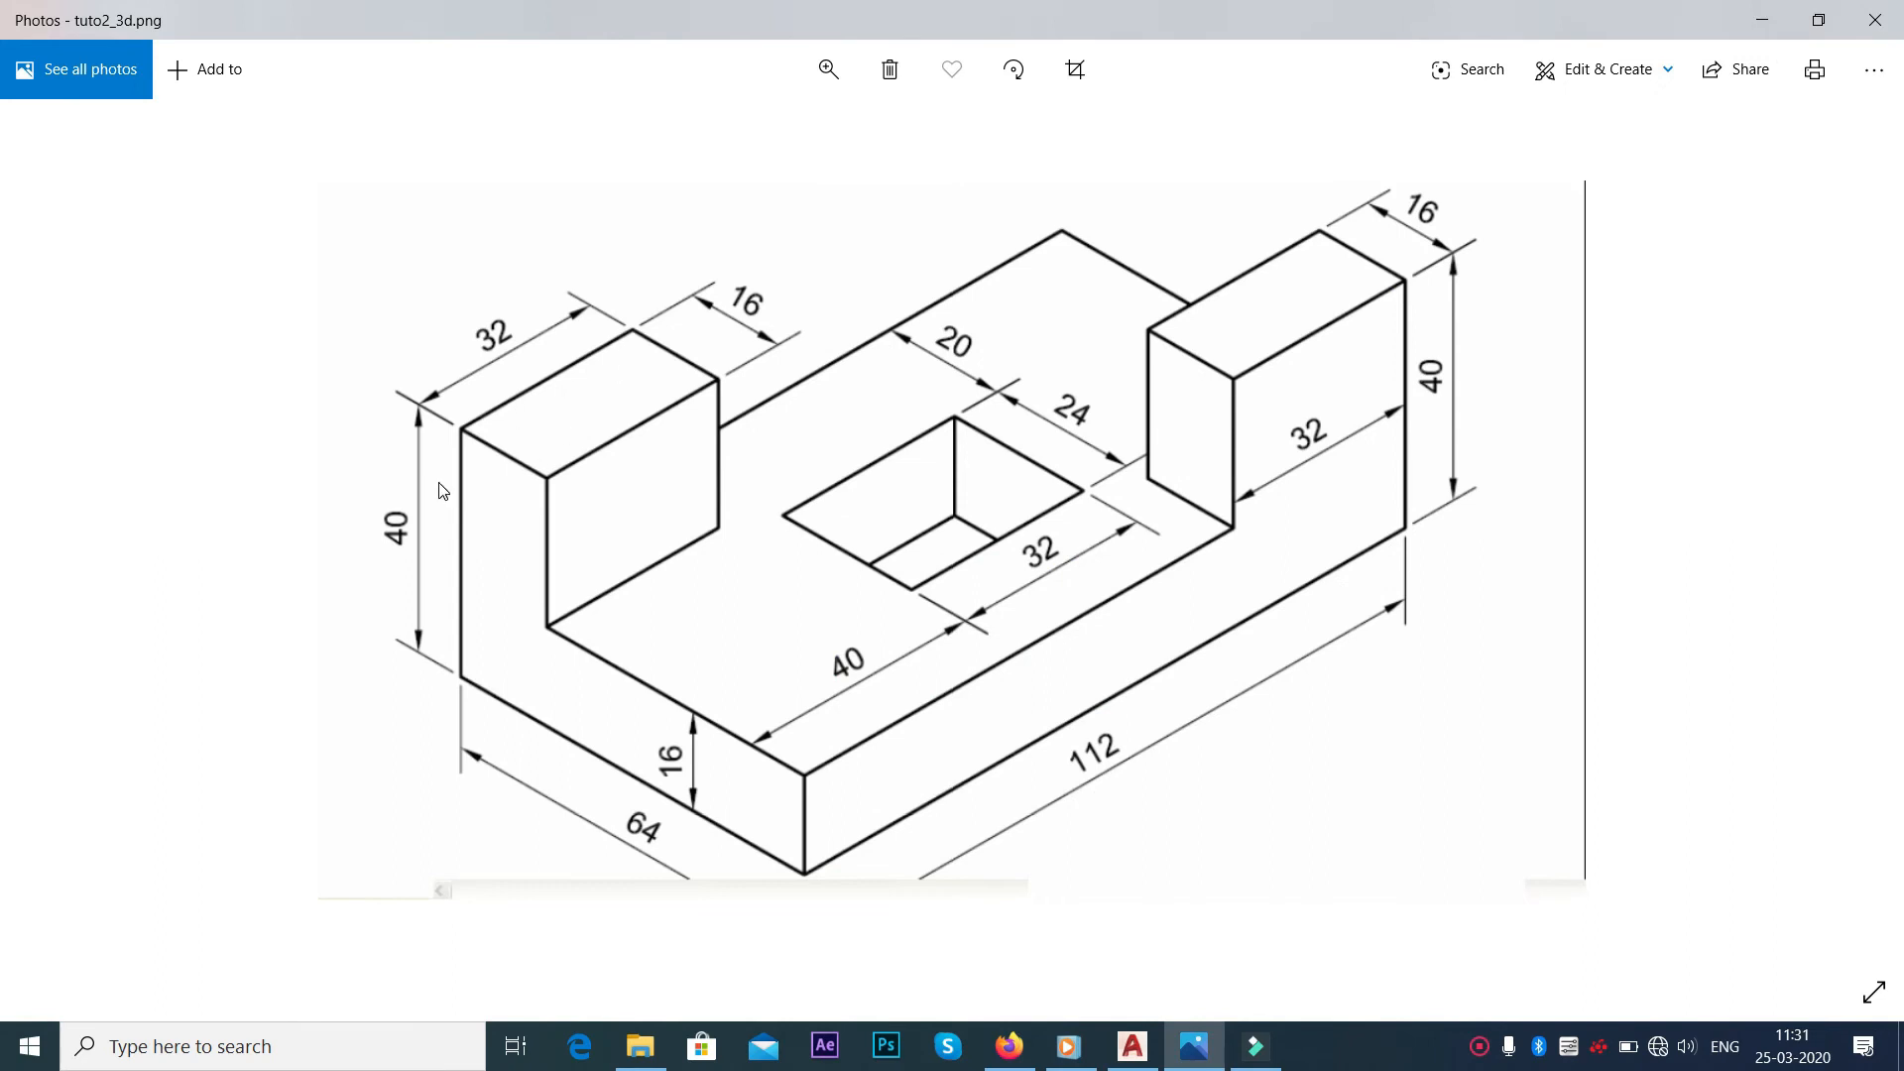
pyautogui.hotkey('alt', 'Tab')
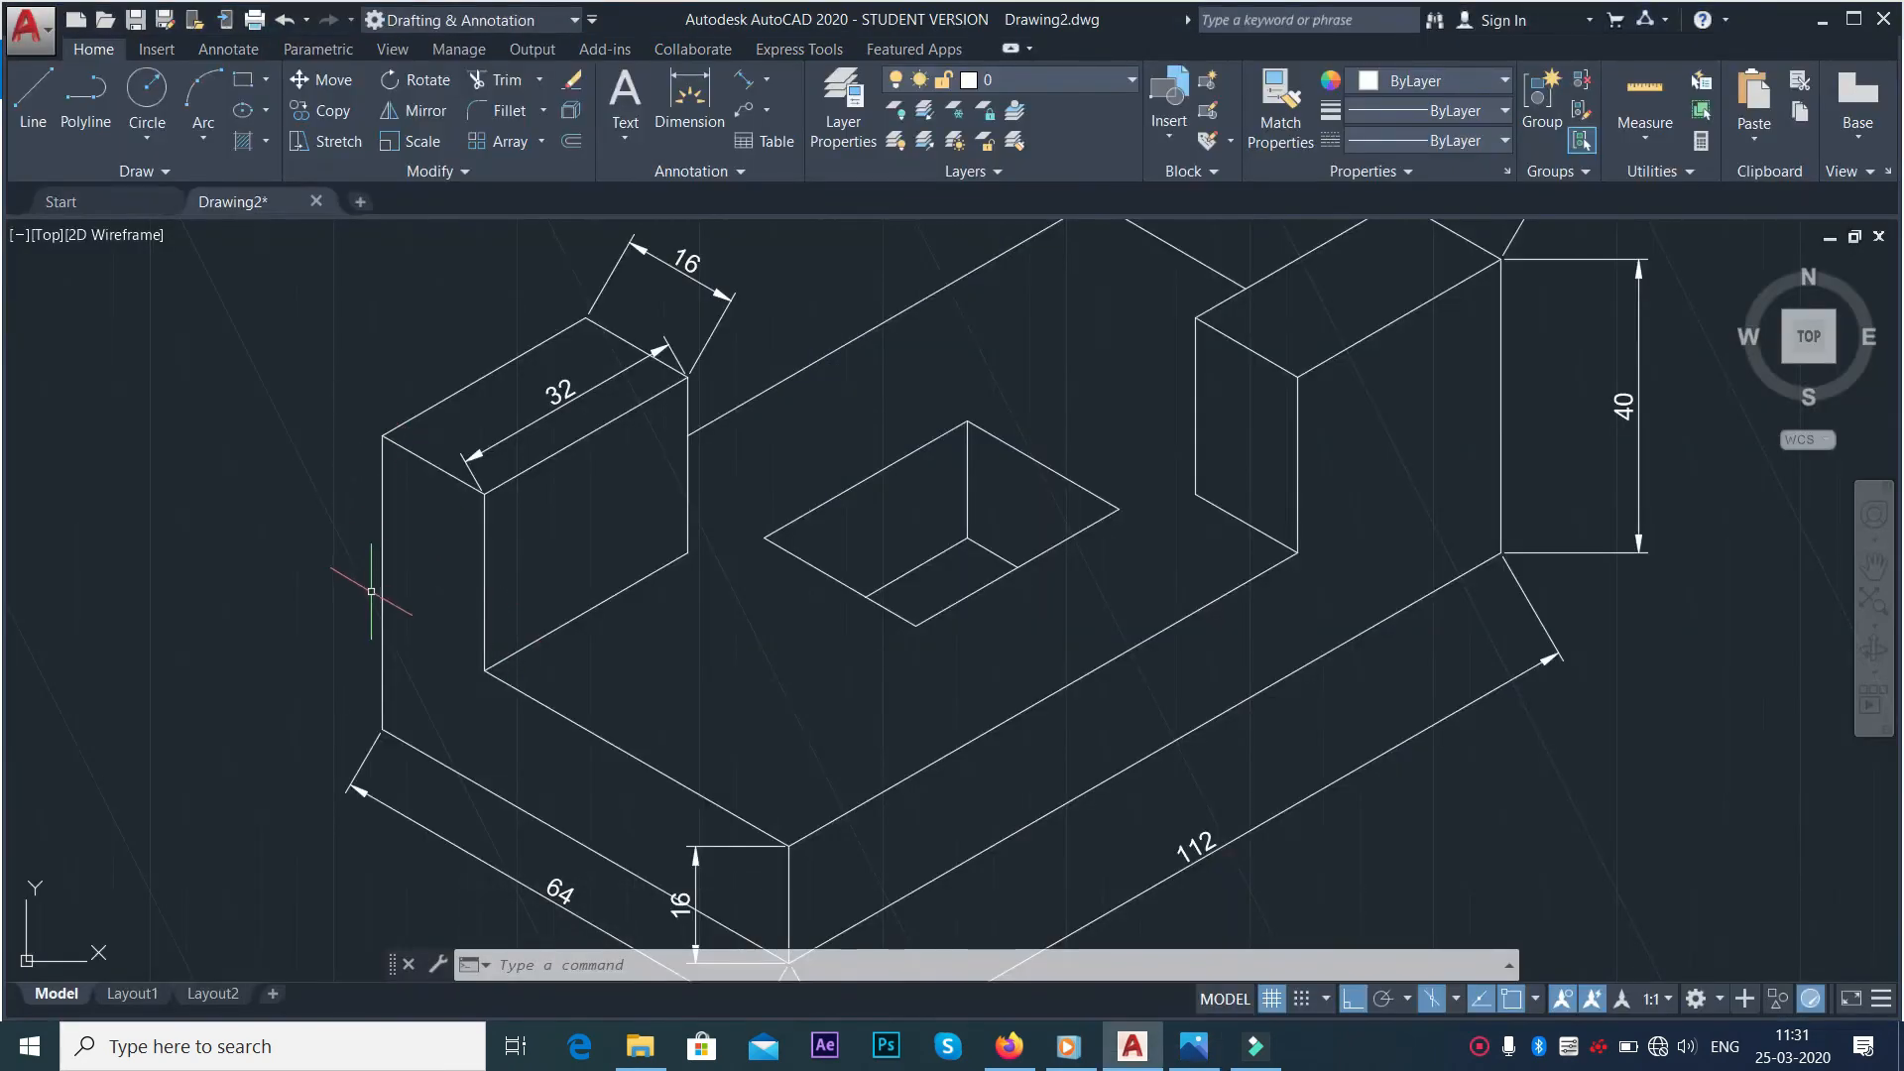
pyautogui.click(746, 79)
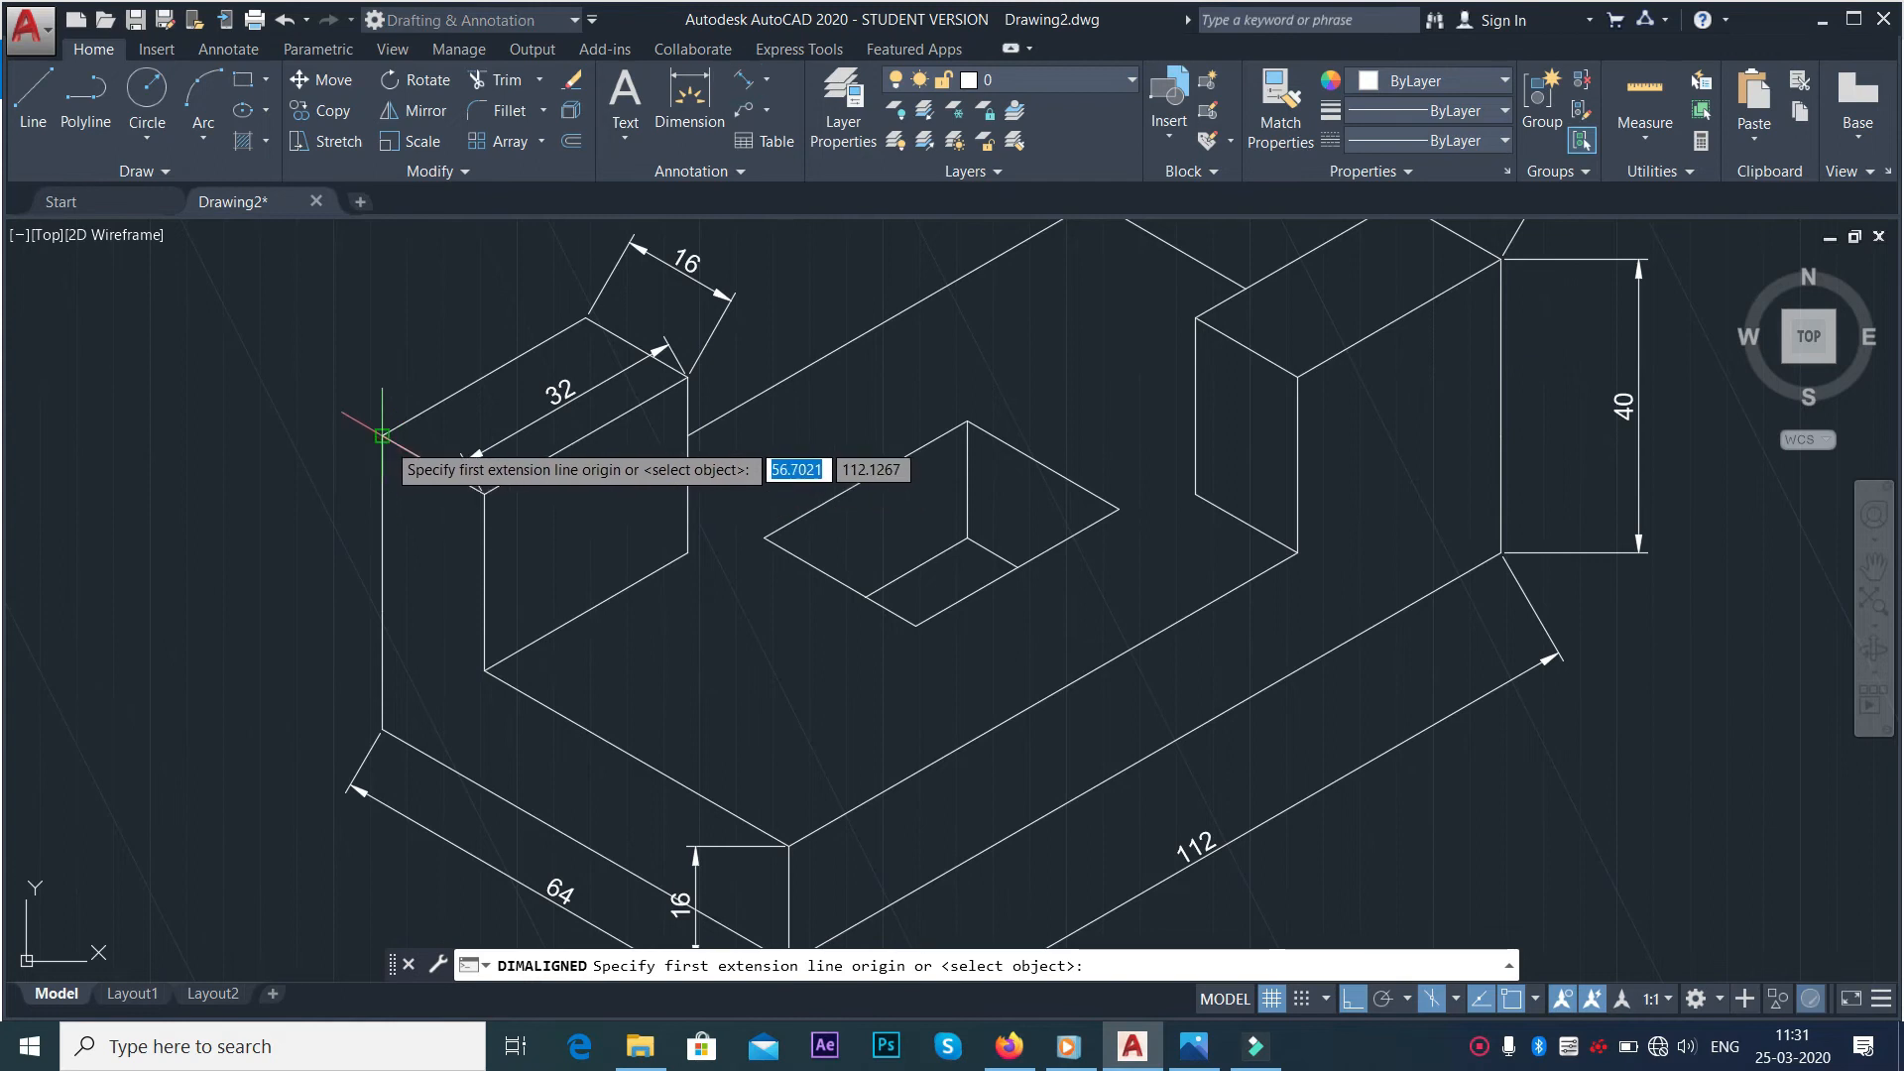
pyautogui.click(383, 436)
pyautogui.scroll(5, 381, 731)
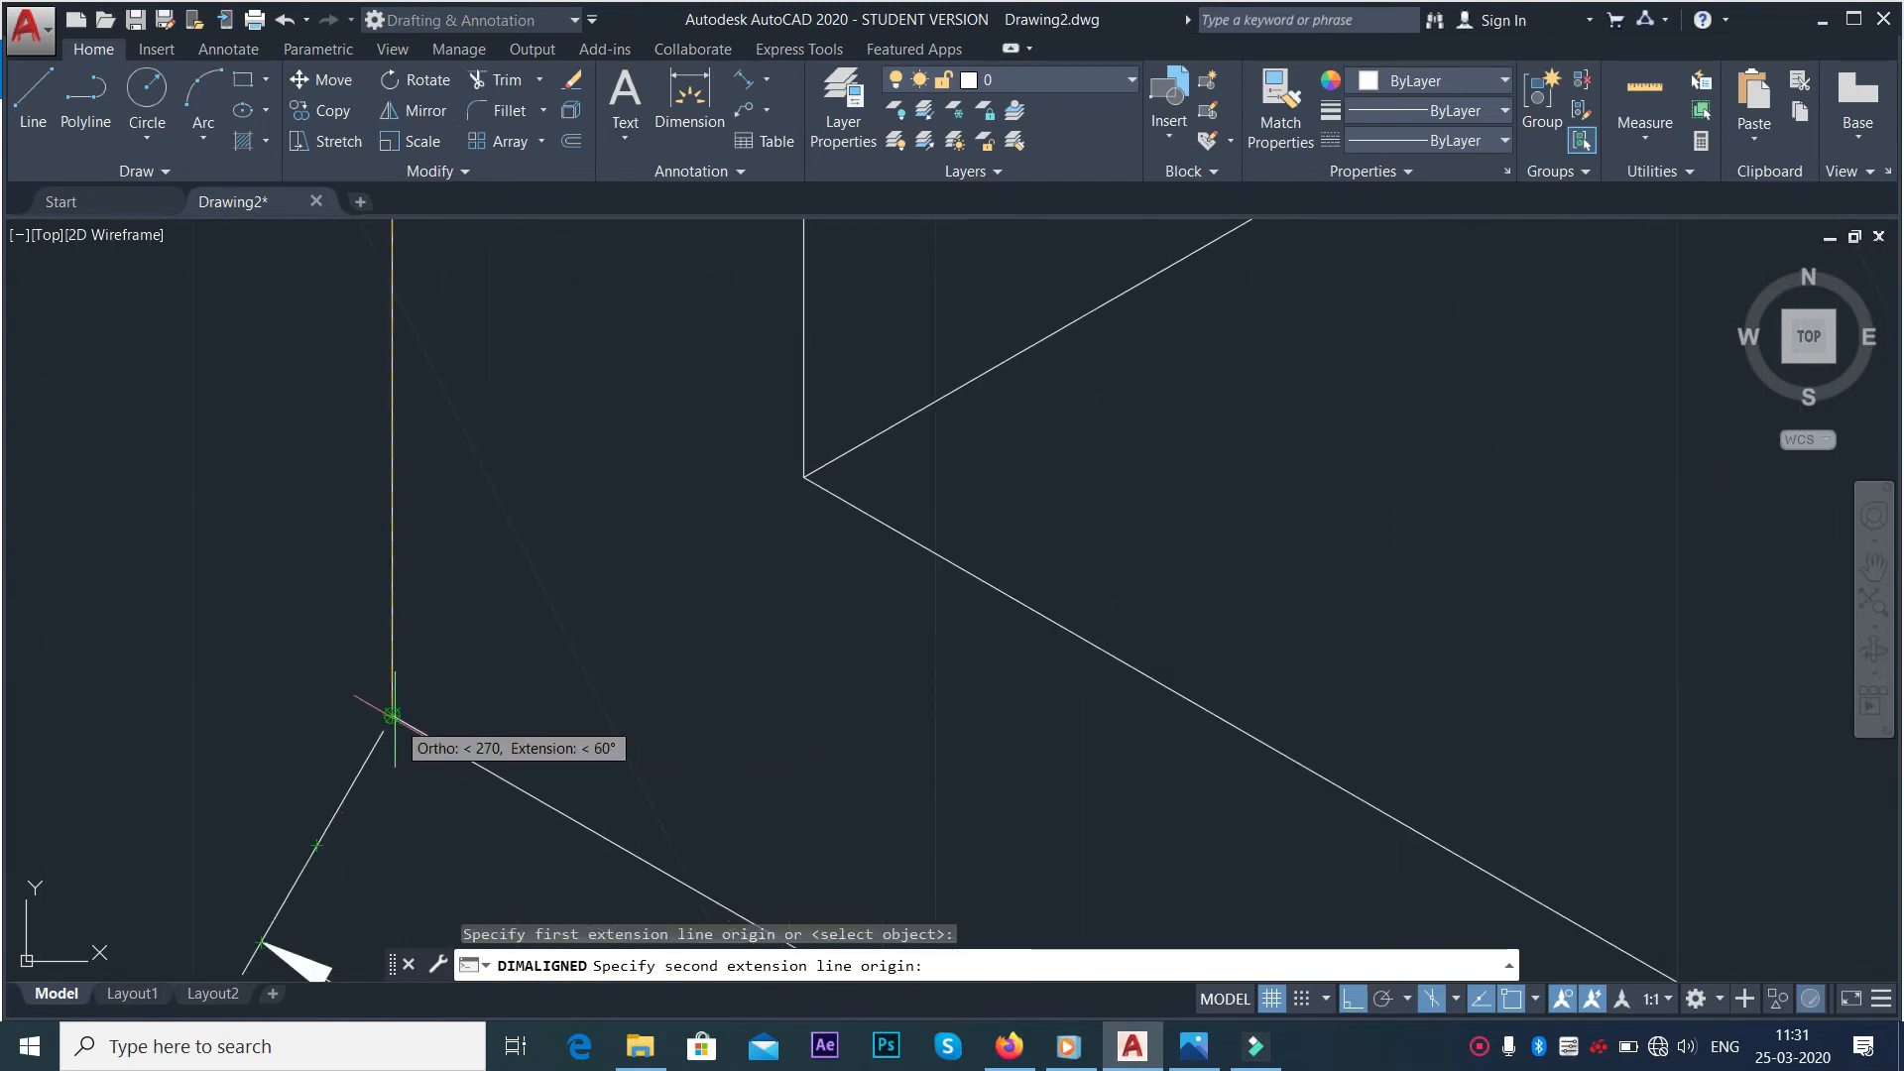
pyautogui.click(393, 715)
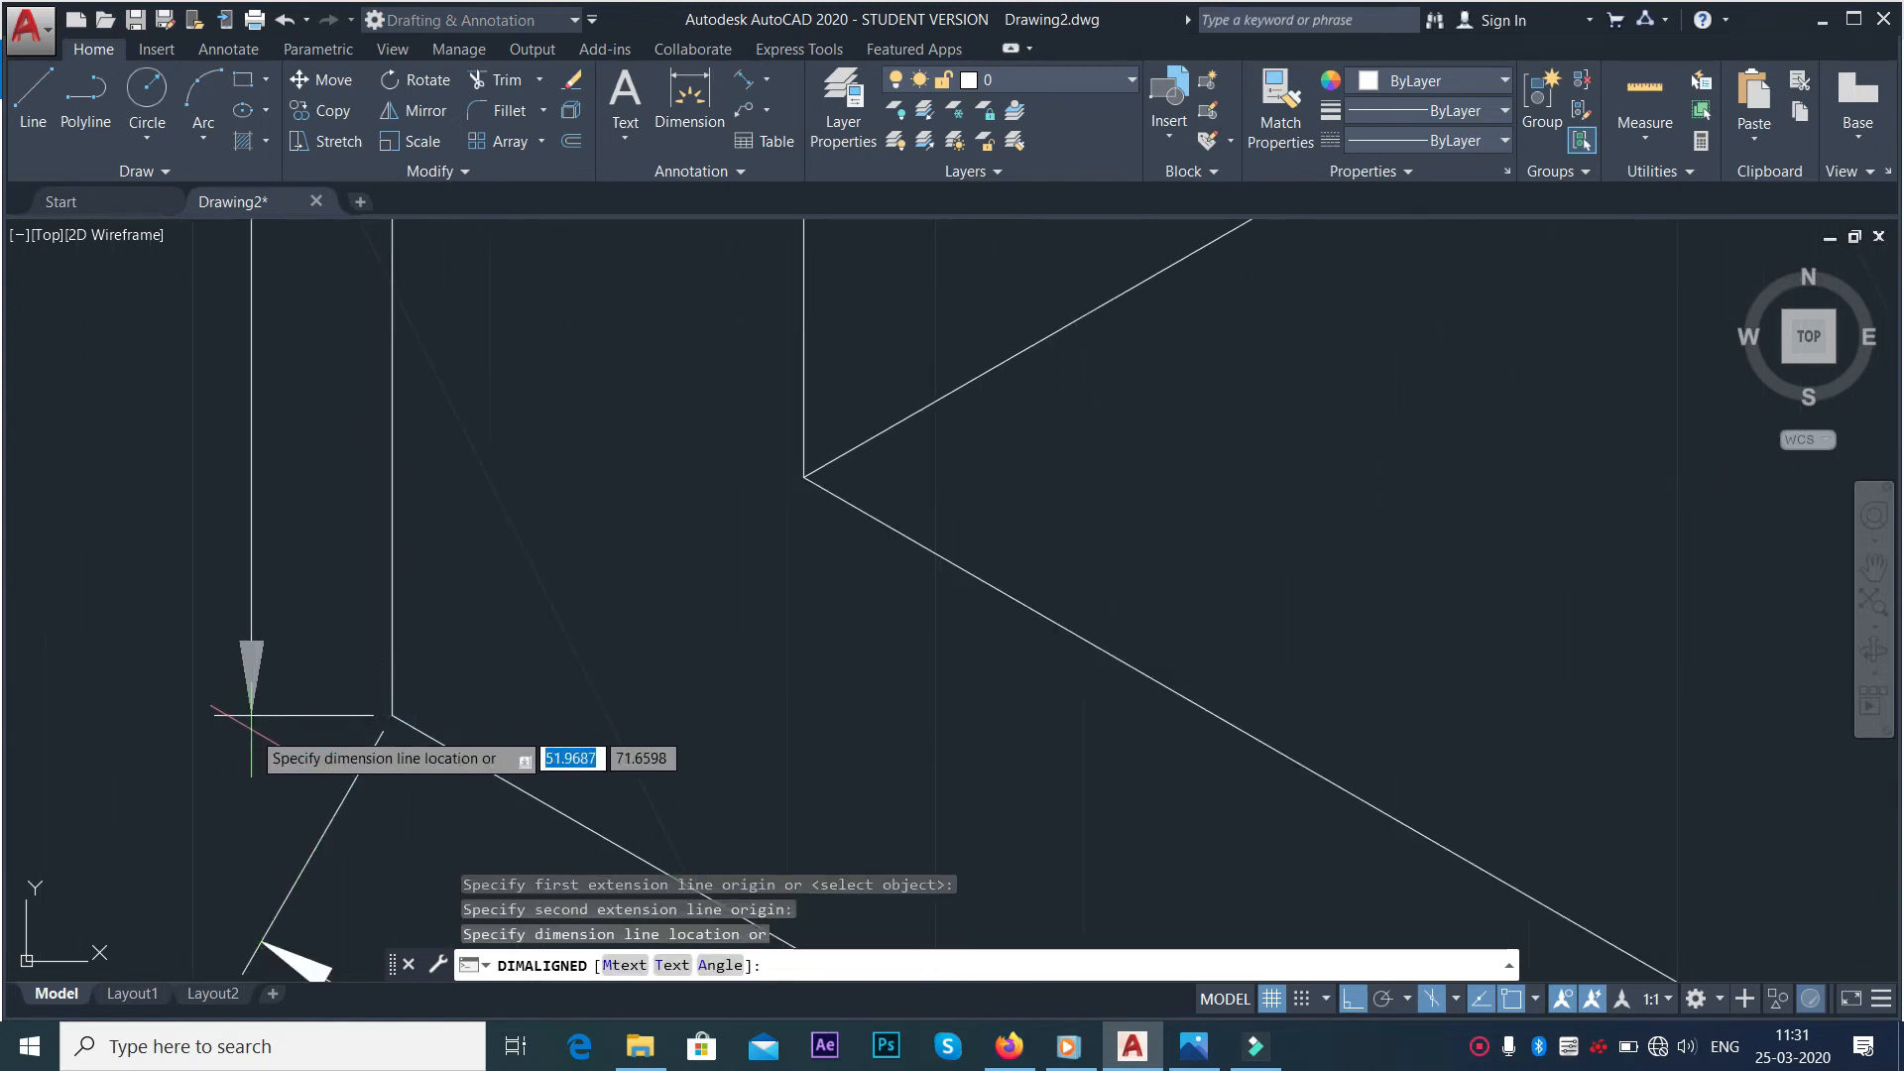
pyautogui.click(246, 724)
pyautogui.scroll(-5, 606, 695)
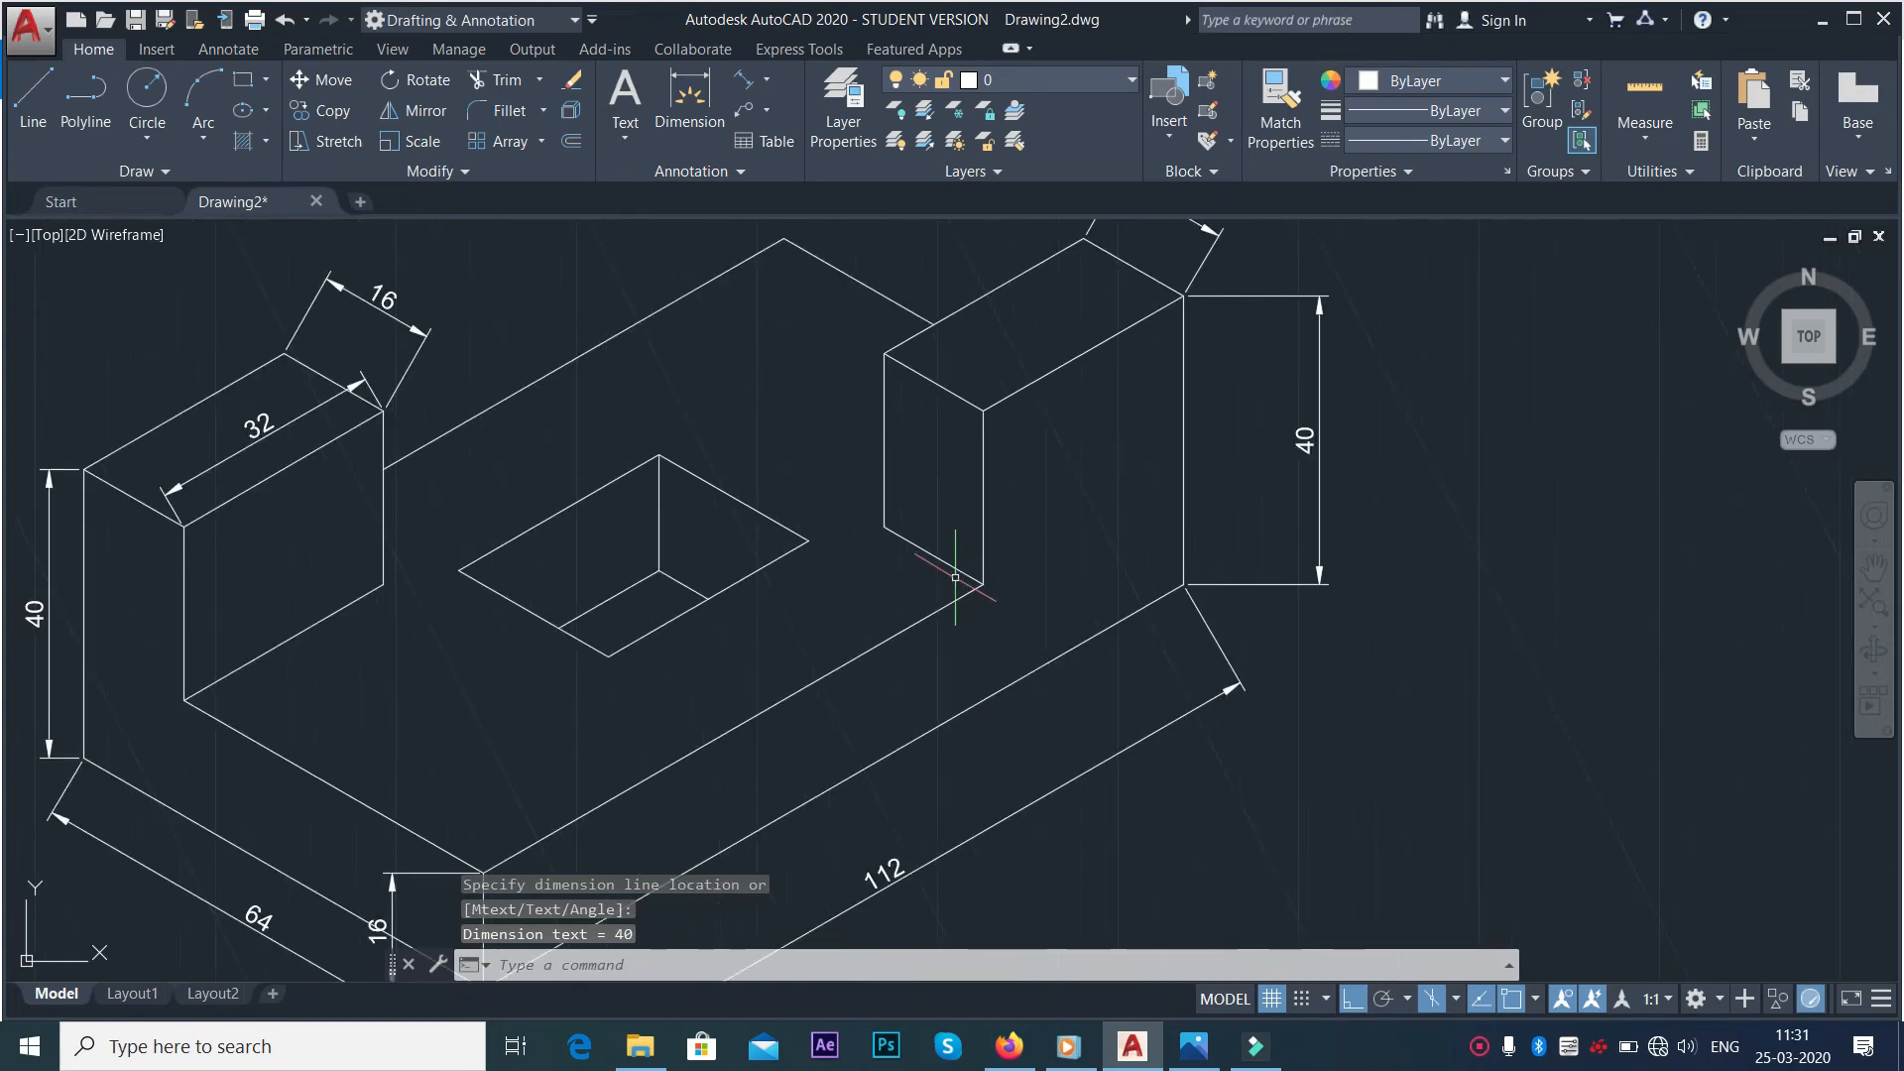
pyautogui.hotkey('alt', 'Tab')
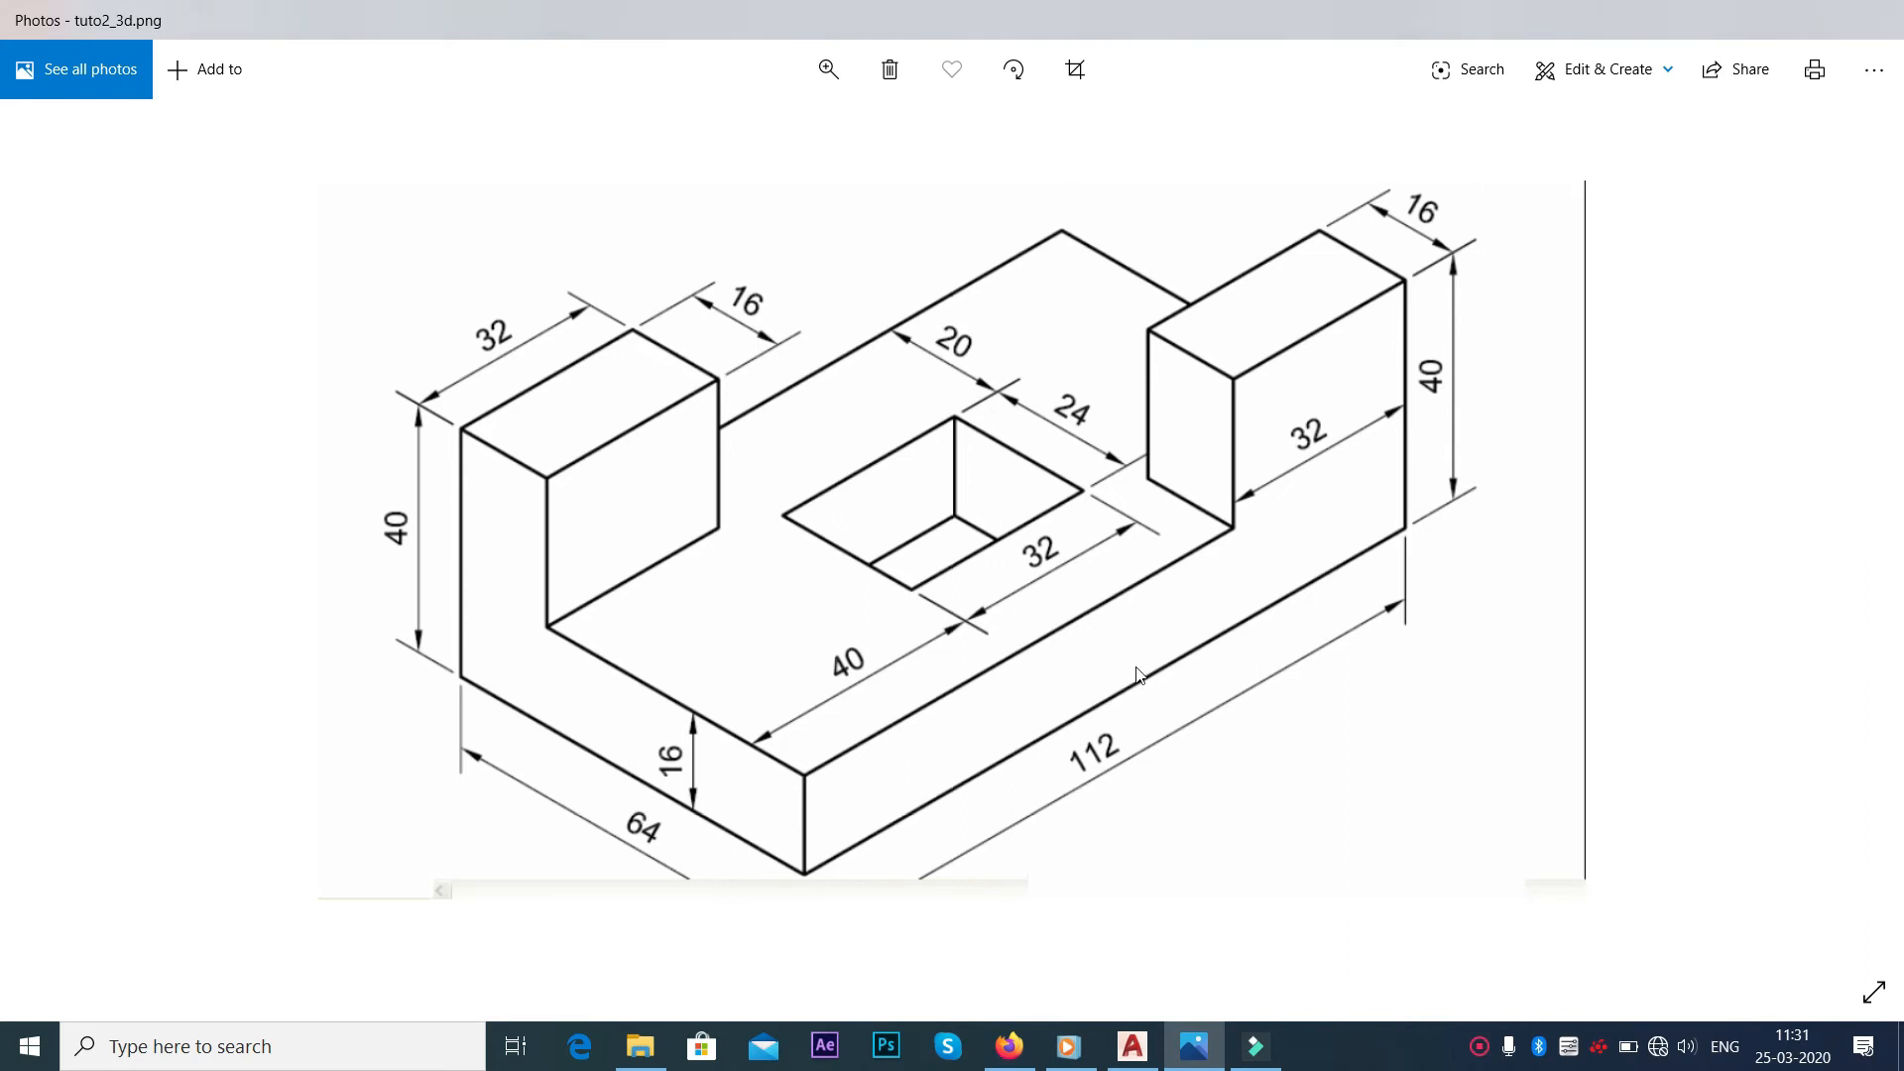
pyautogui.hotkey('alt', 'Tab')
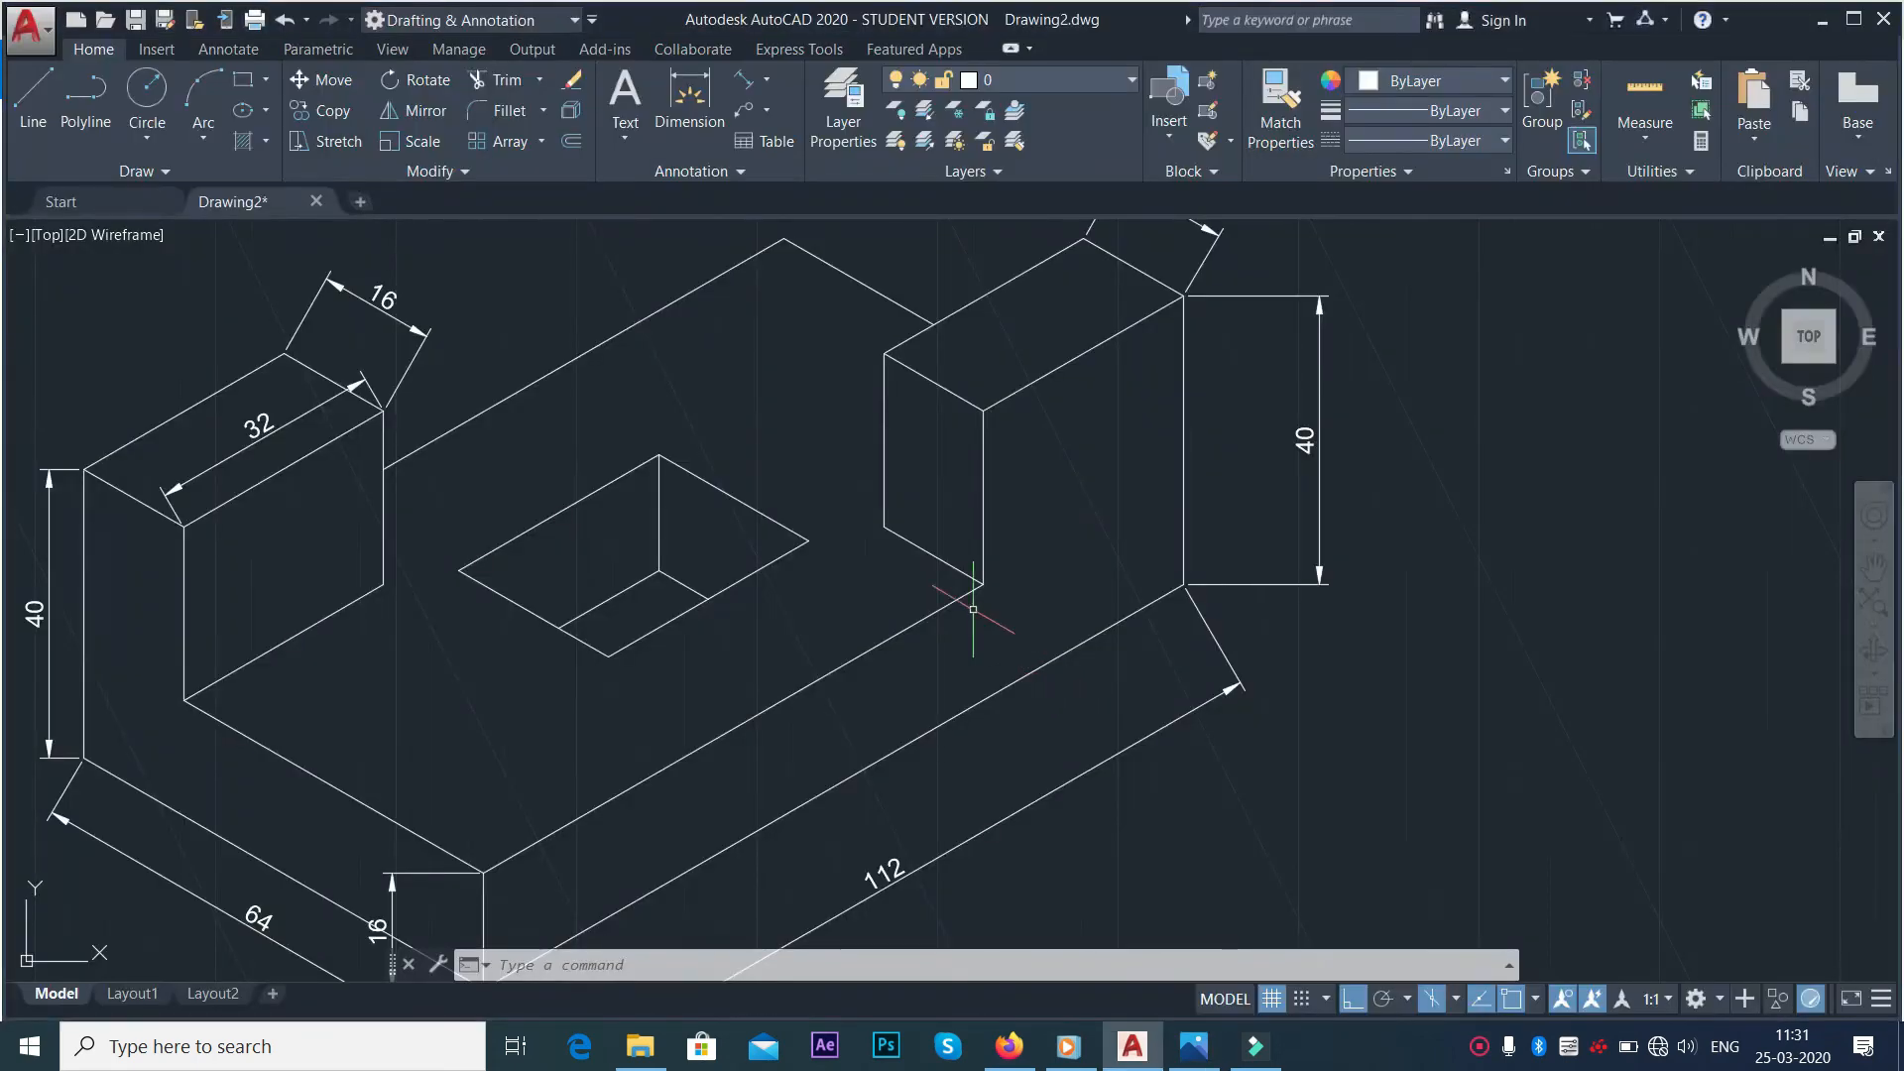
pyautogui.click(766, 80)
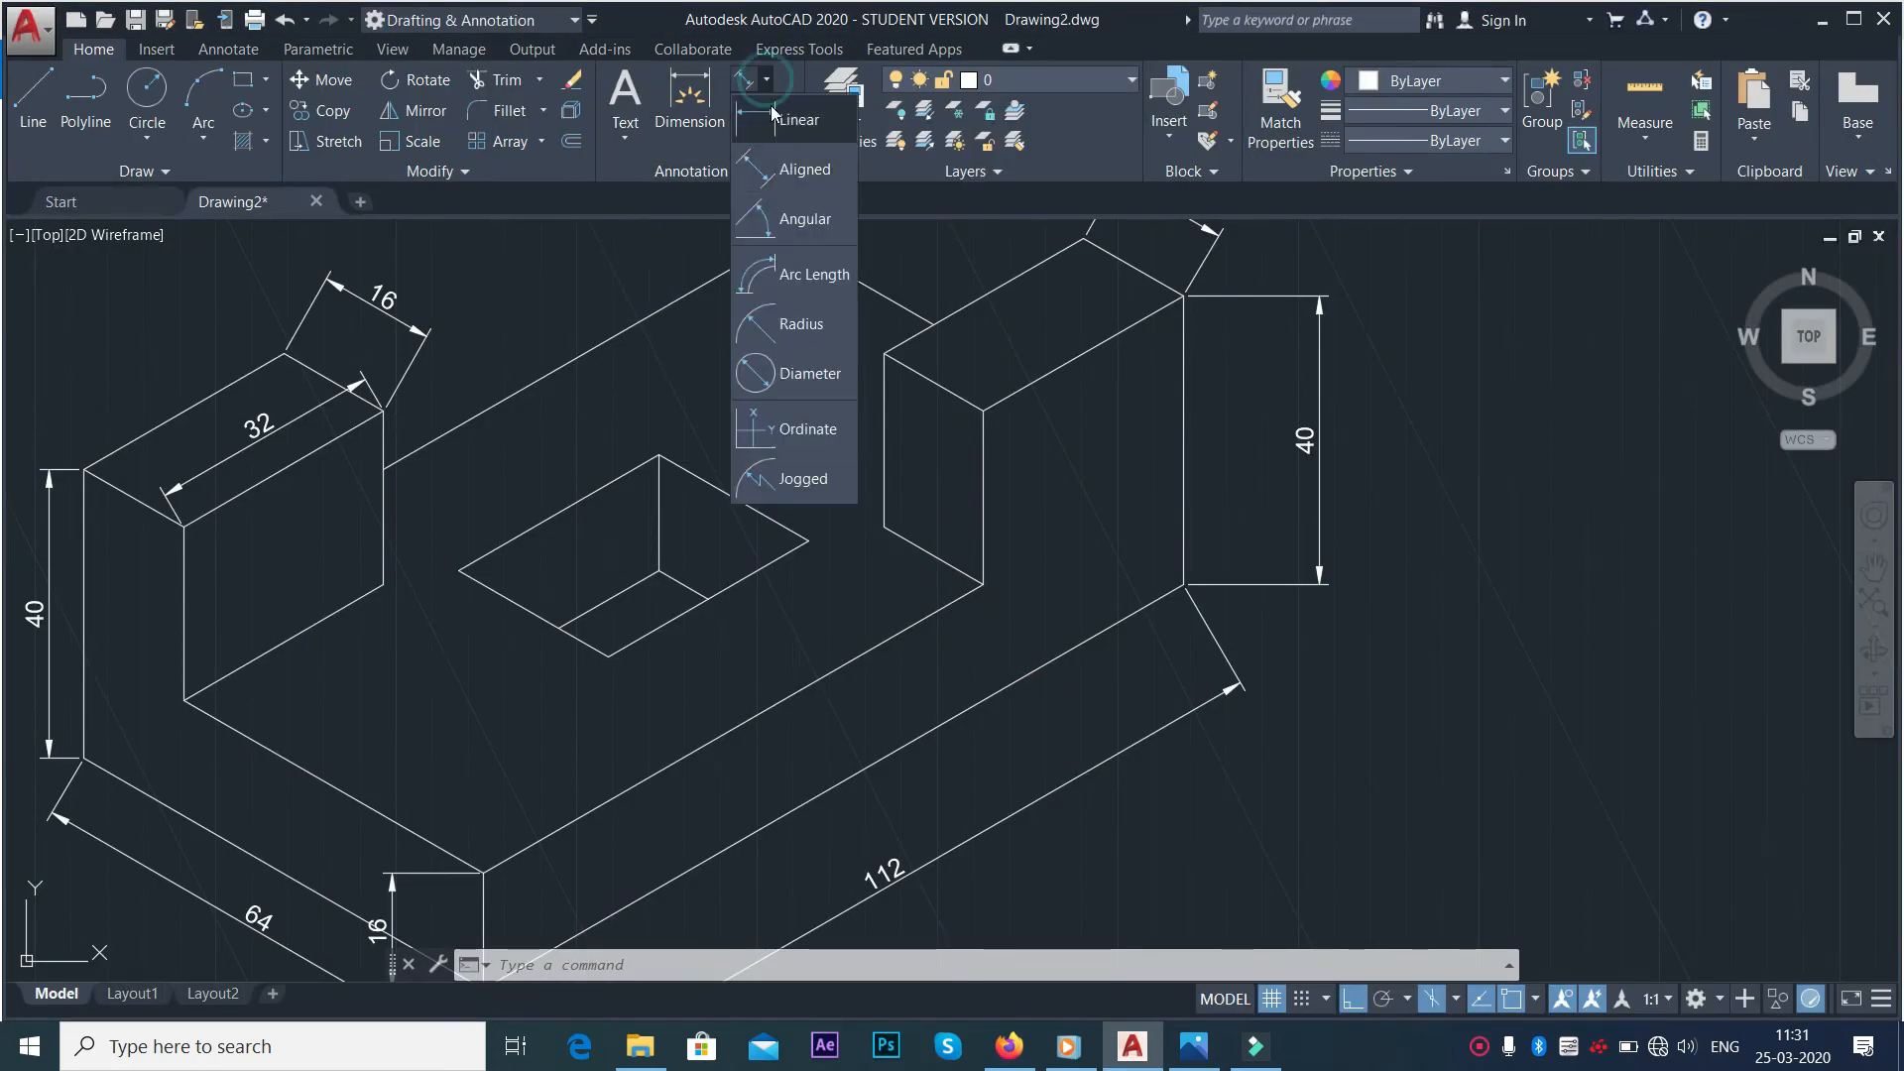
pyautogui.click(788, 173)
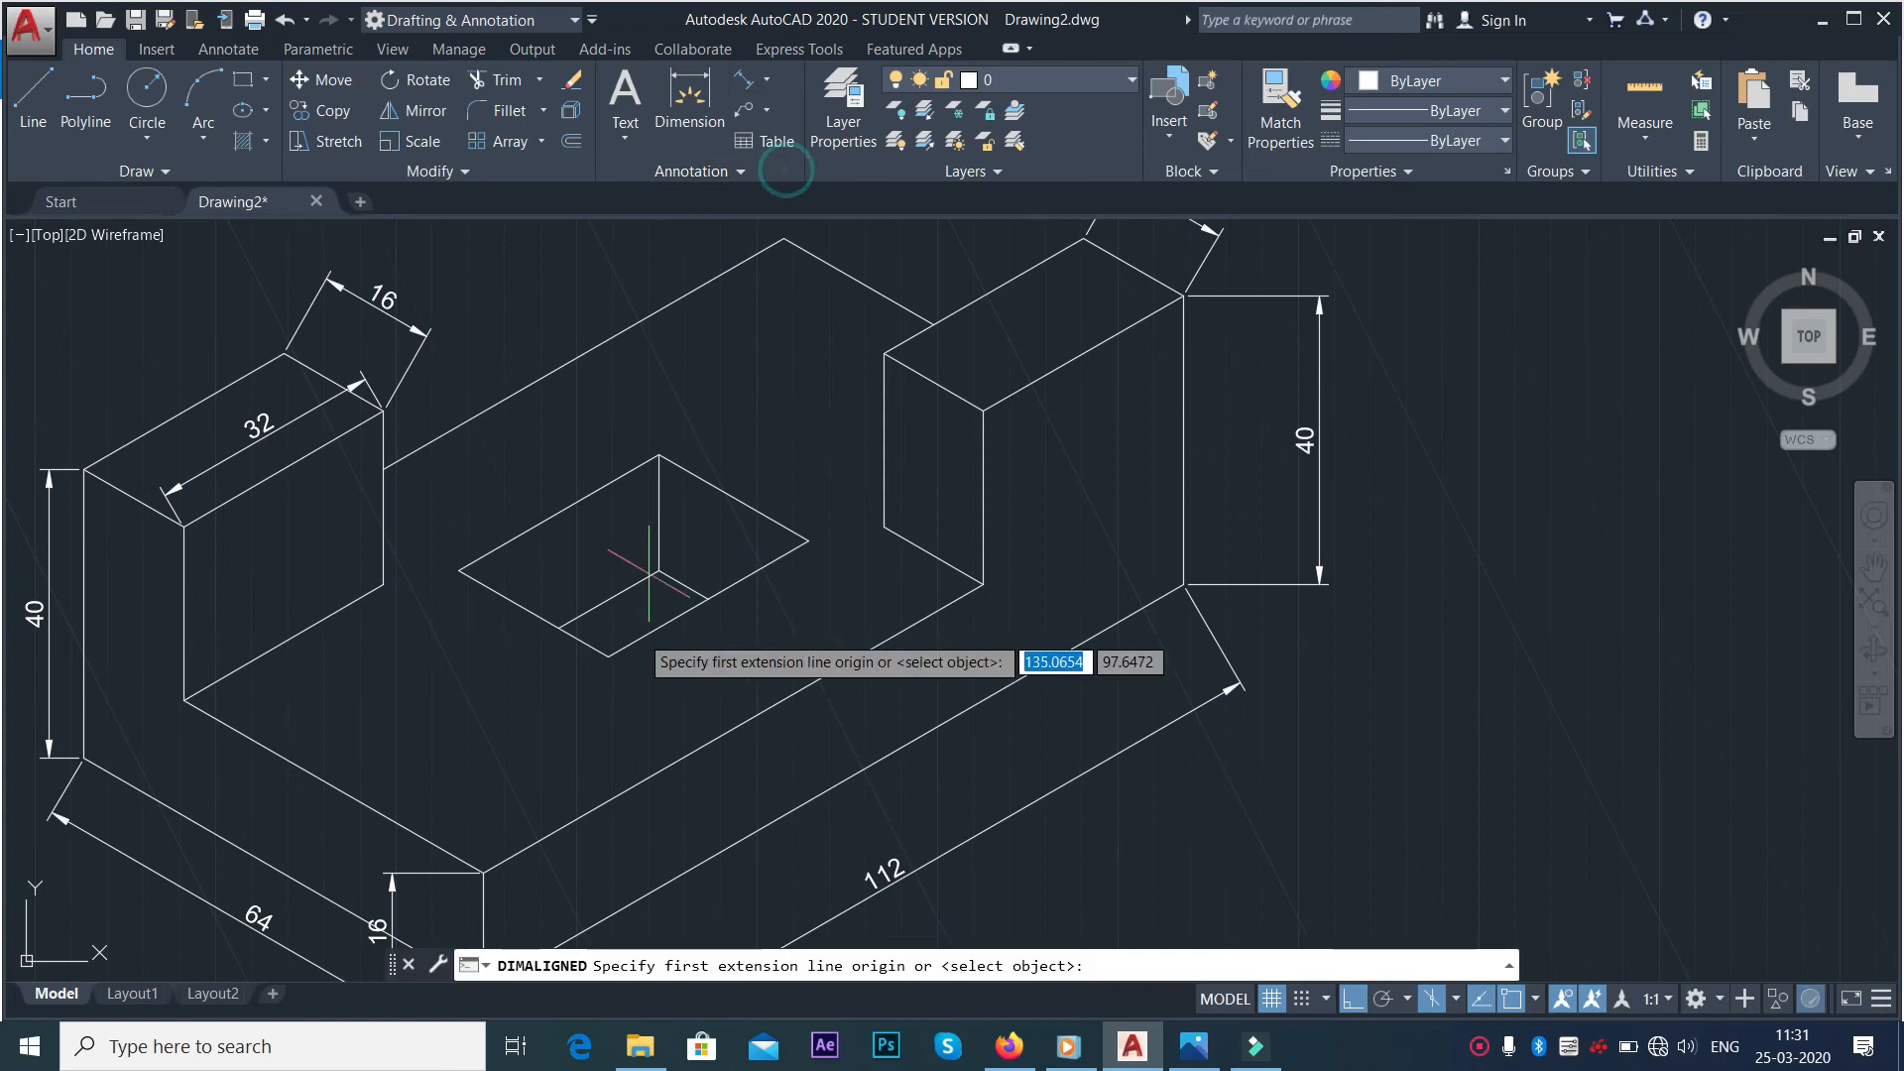
pyautogui.click(608, 656)
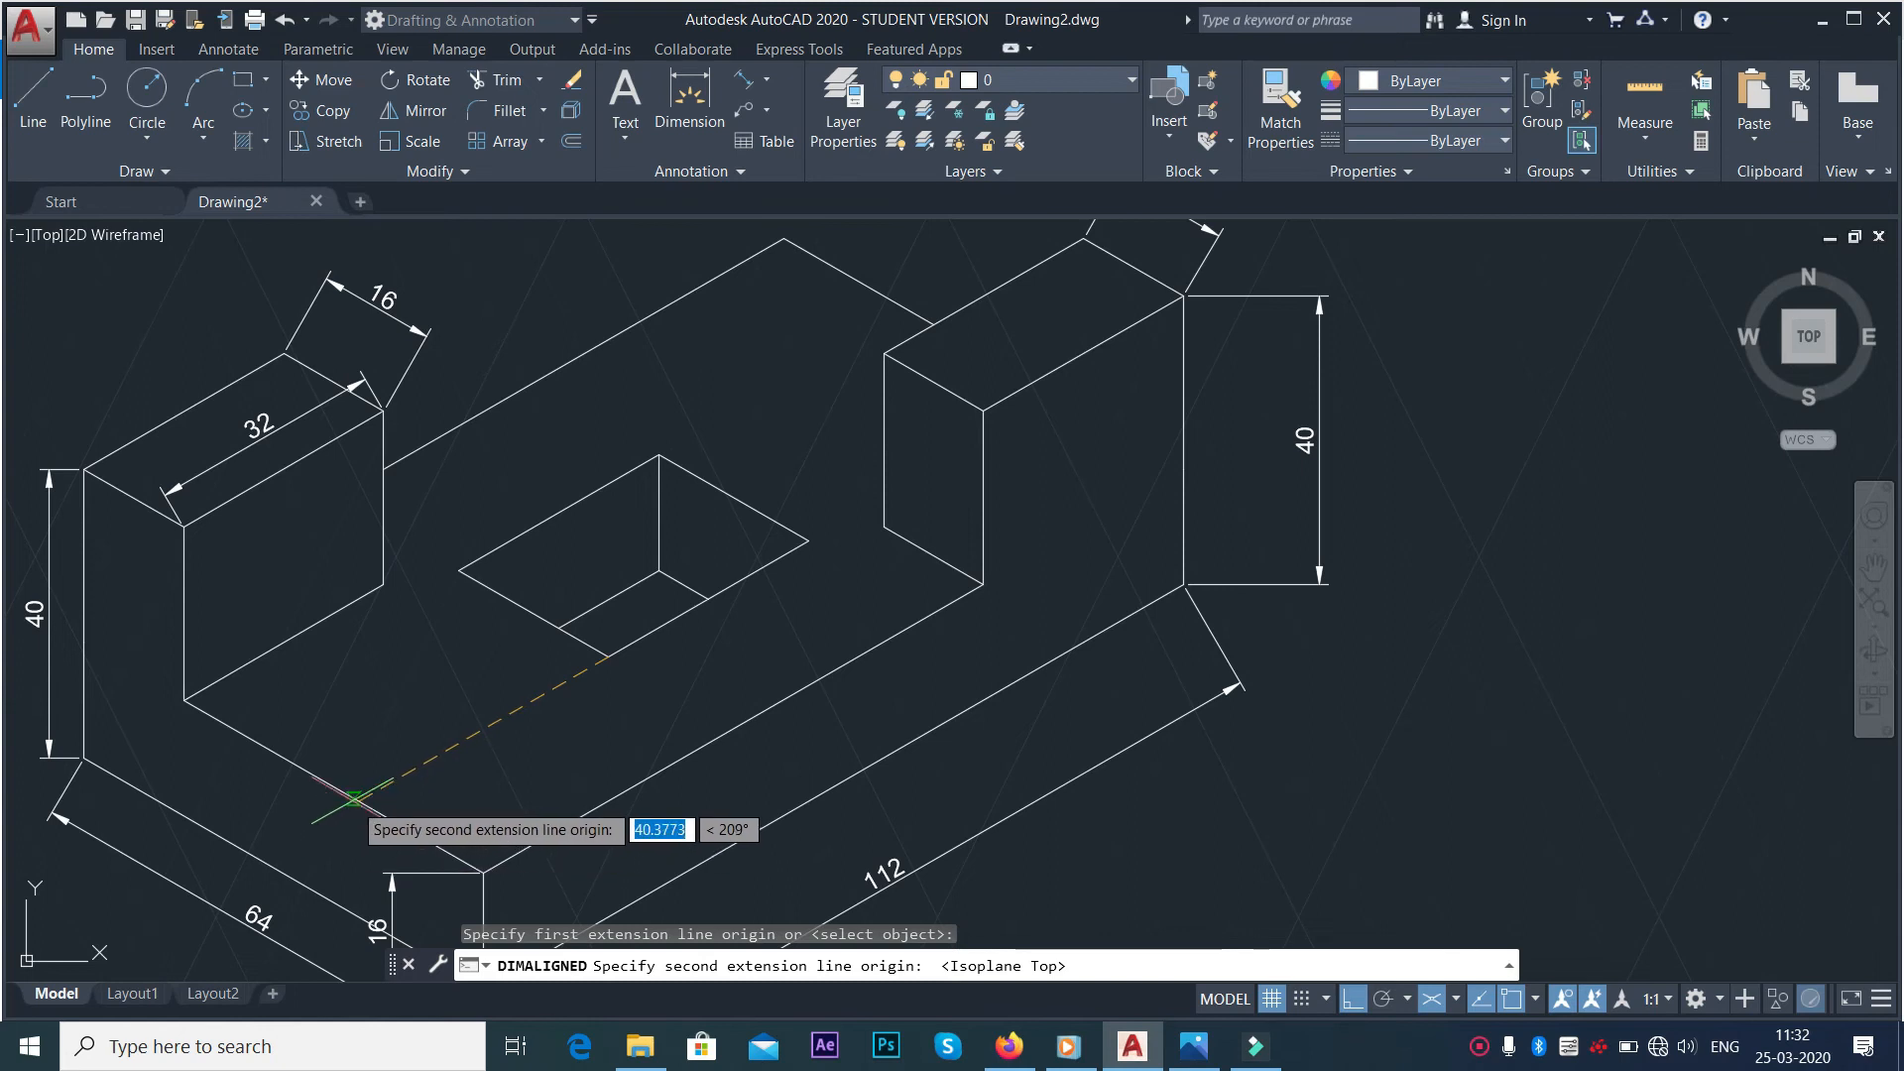
pyautogui.scroll(5, 357, 799)
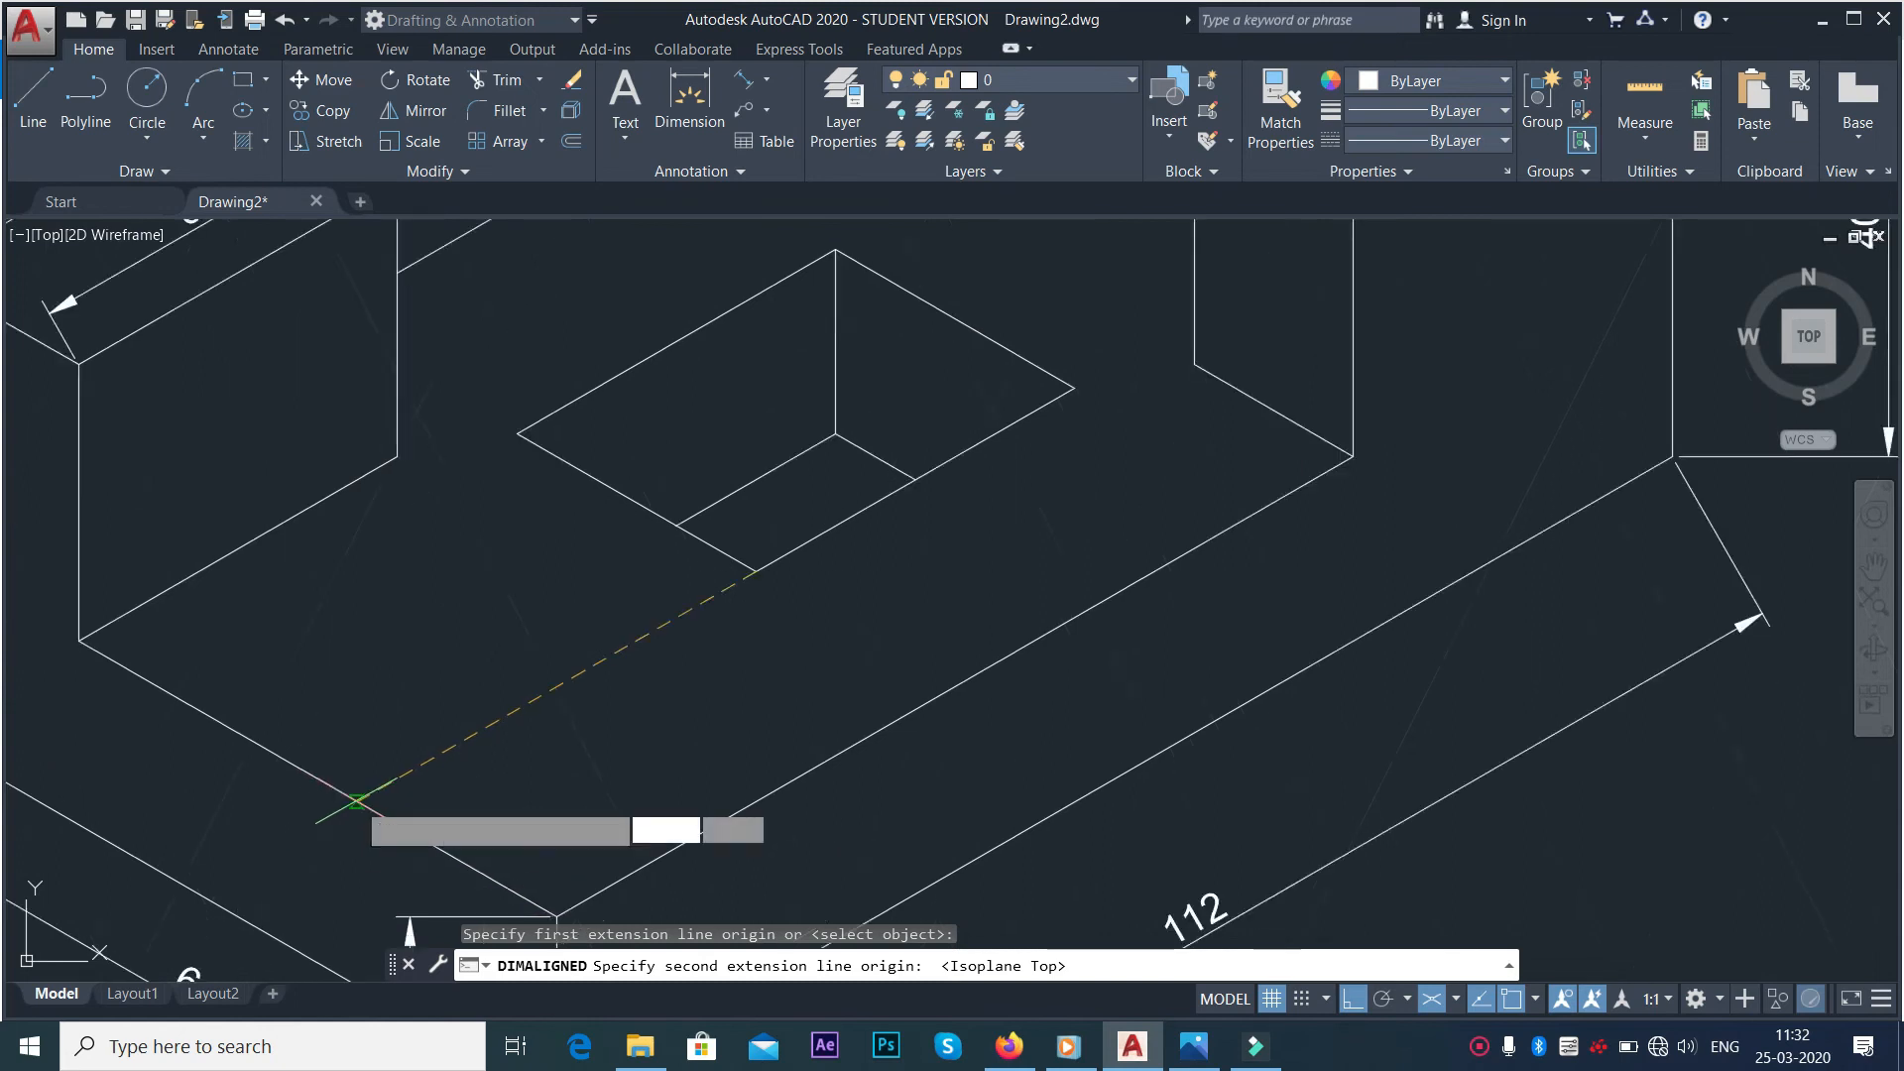
pyautogui.click(356, 800)
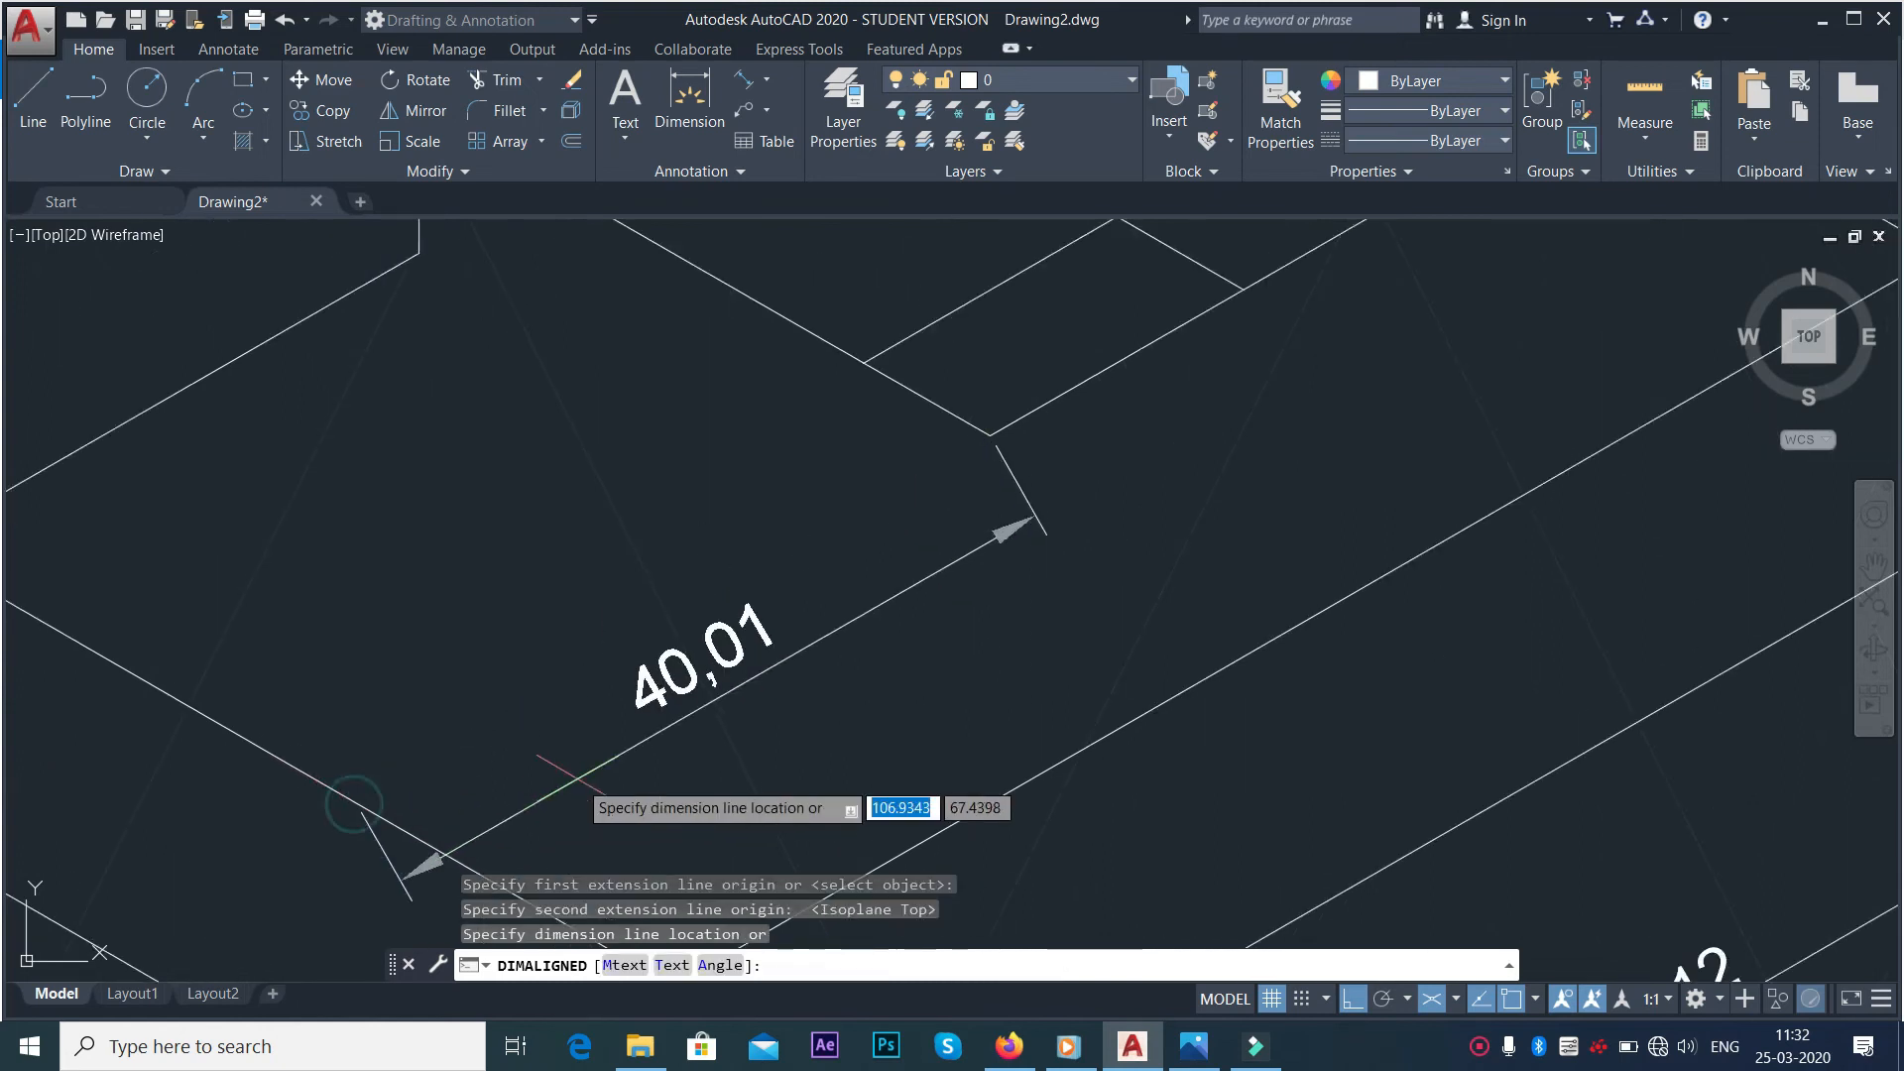
pyautogui.scroll(-2, 544, 729)
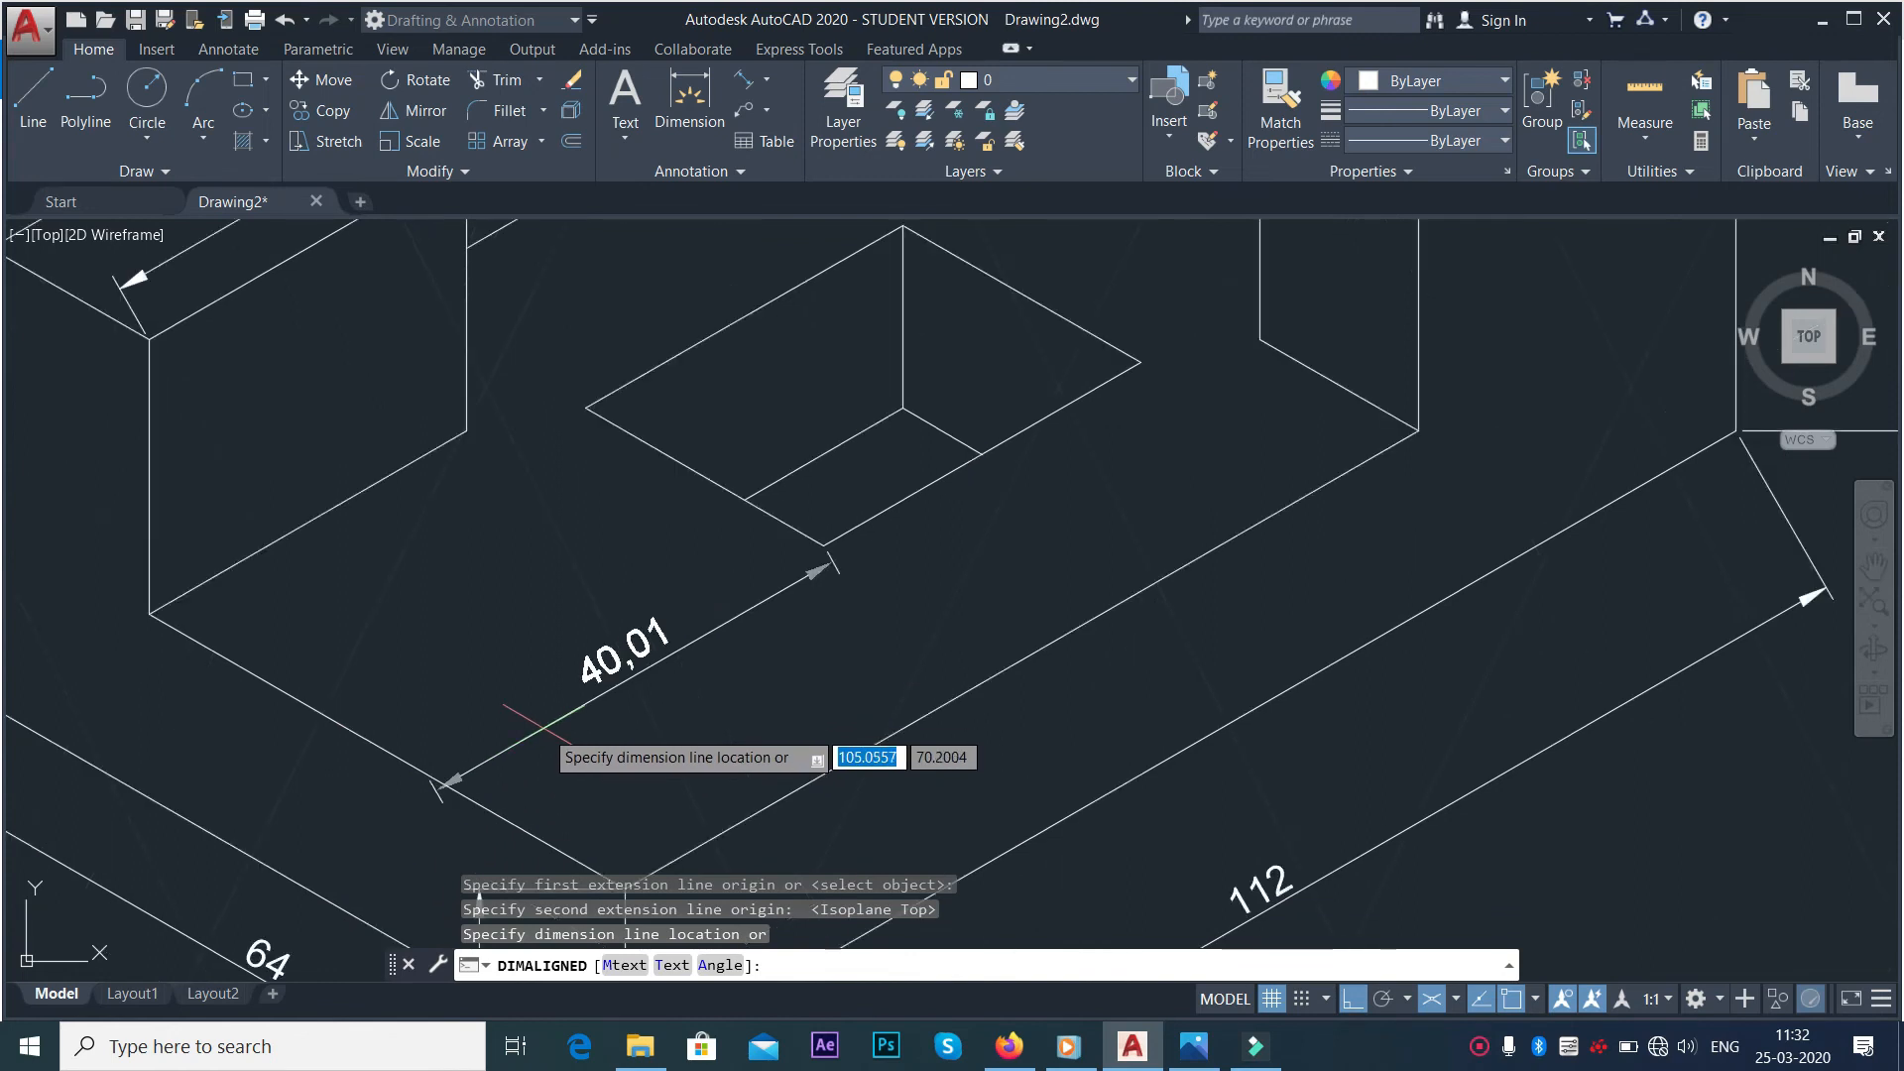
pyautogui.scroll(2, 544, 729)
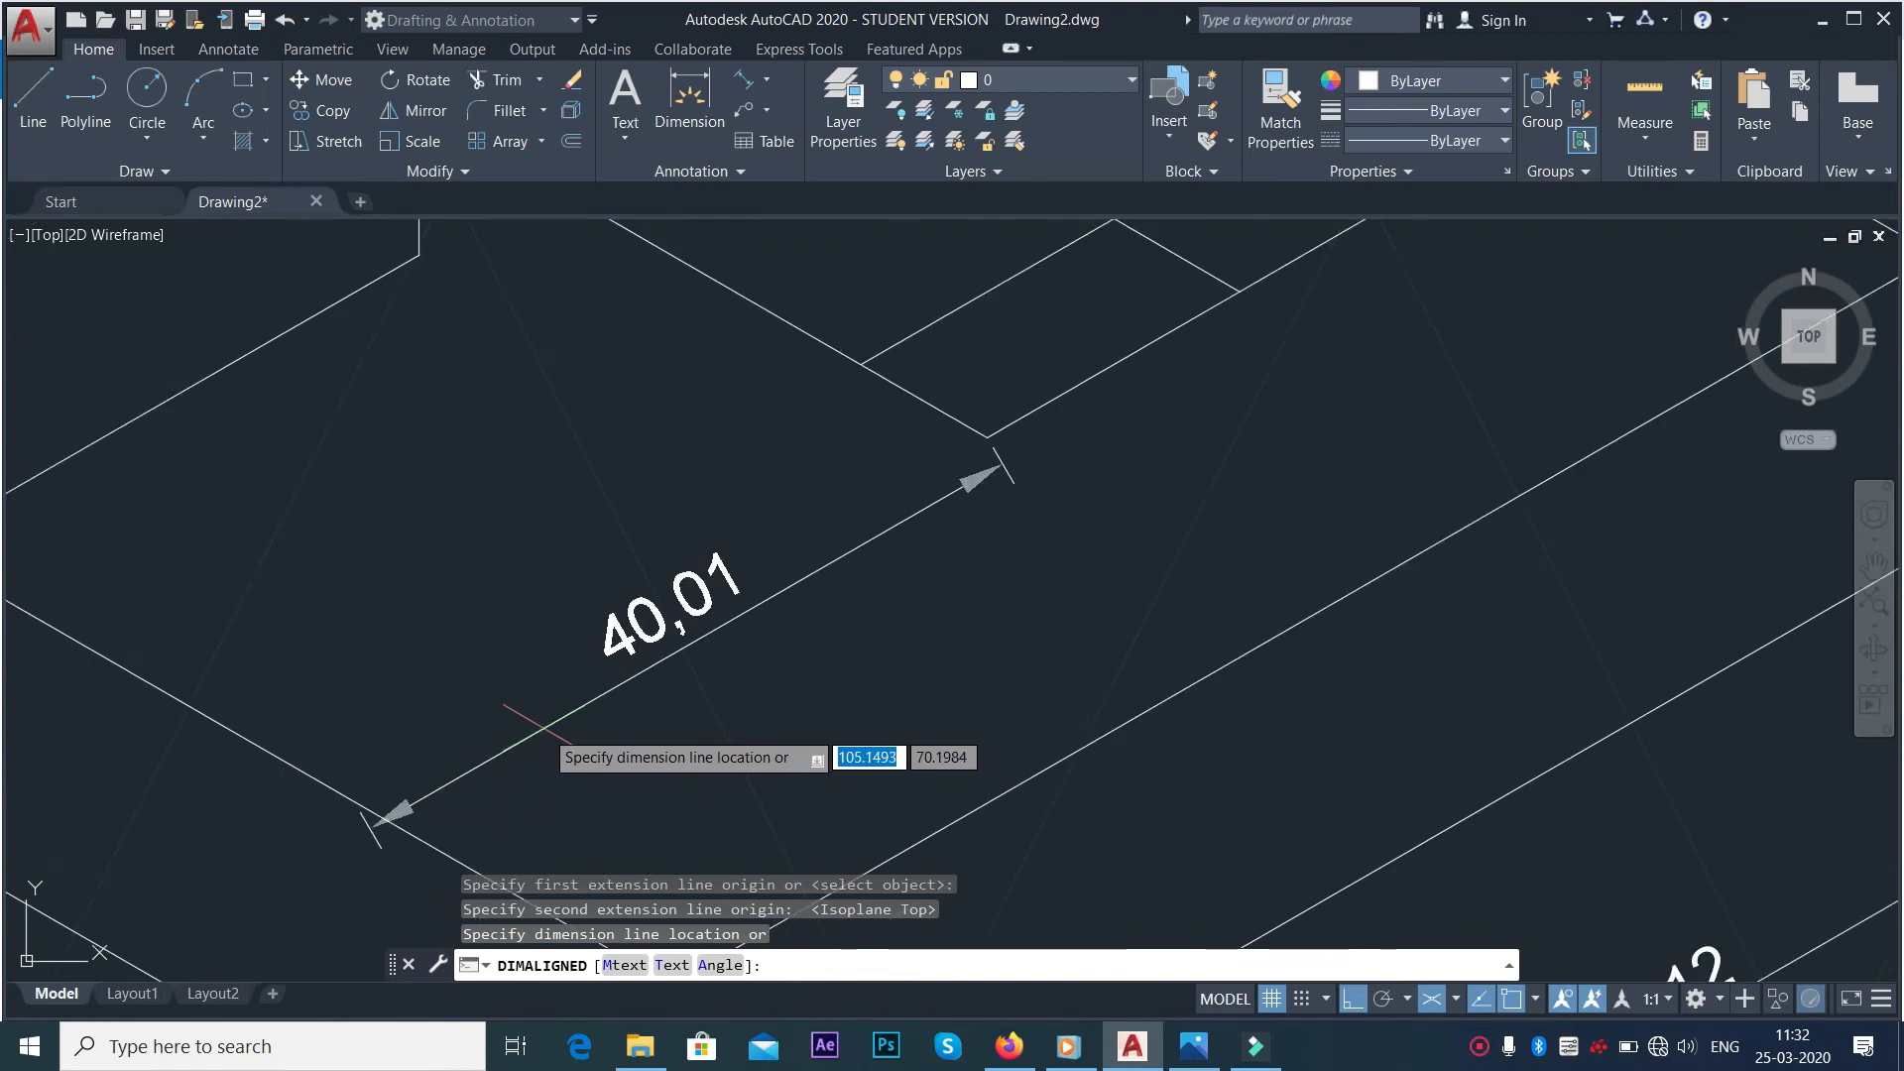
pyautogui.press('Escape')
pyautogui.scroll(-3, 626, 250)
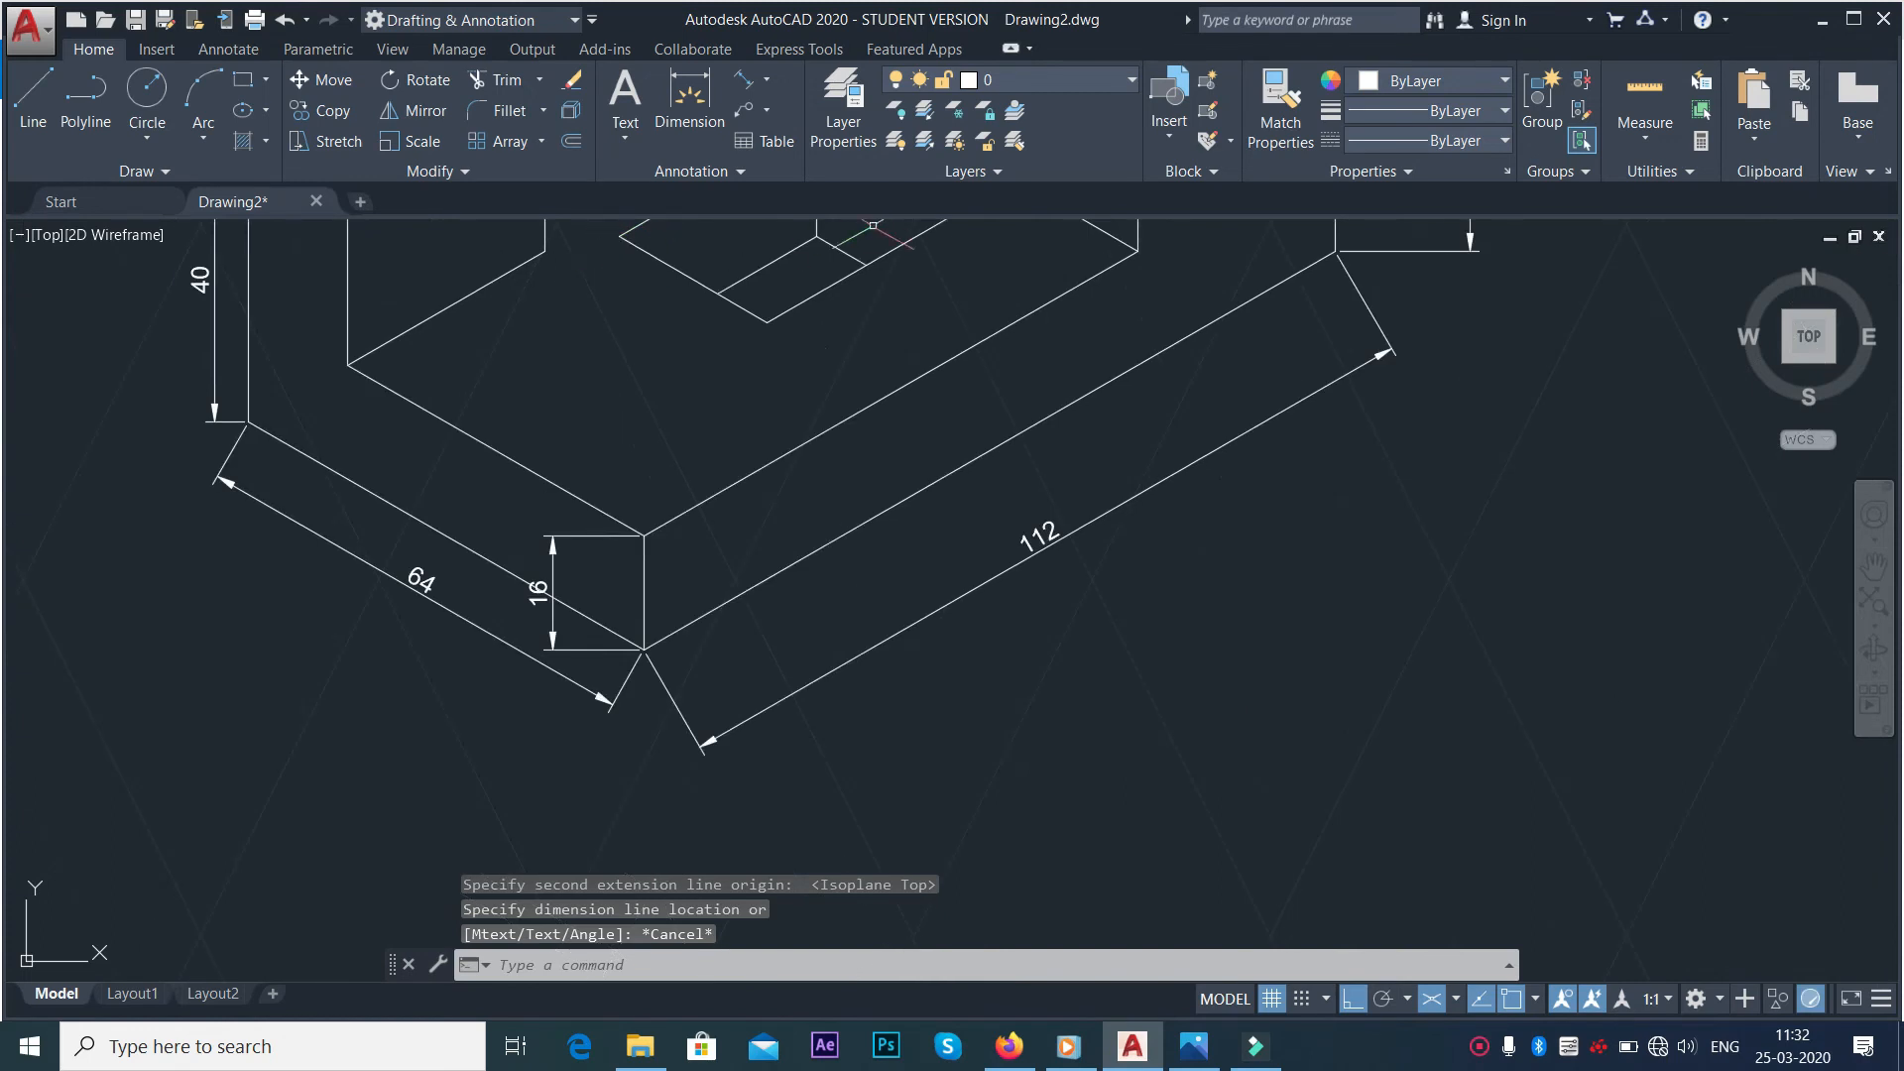
# Add an aligned dimension along the pocket's front right edge, from its front corner to its right corner, placed just outside the pocket
pyautogui.click(1873, 568)
pyautogui.moveTo(1101, 489)
pyautogui.mouseDown()
pyautogui.moveTo(1176, 715)
pyautogui.moveTo(1158, 676)
pyautogui.mouseUp()
pyautogui.rightClick(1033, 371)
pyautogui.click(1076, 383)
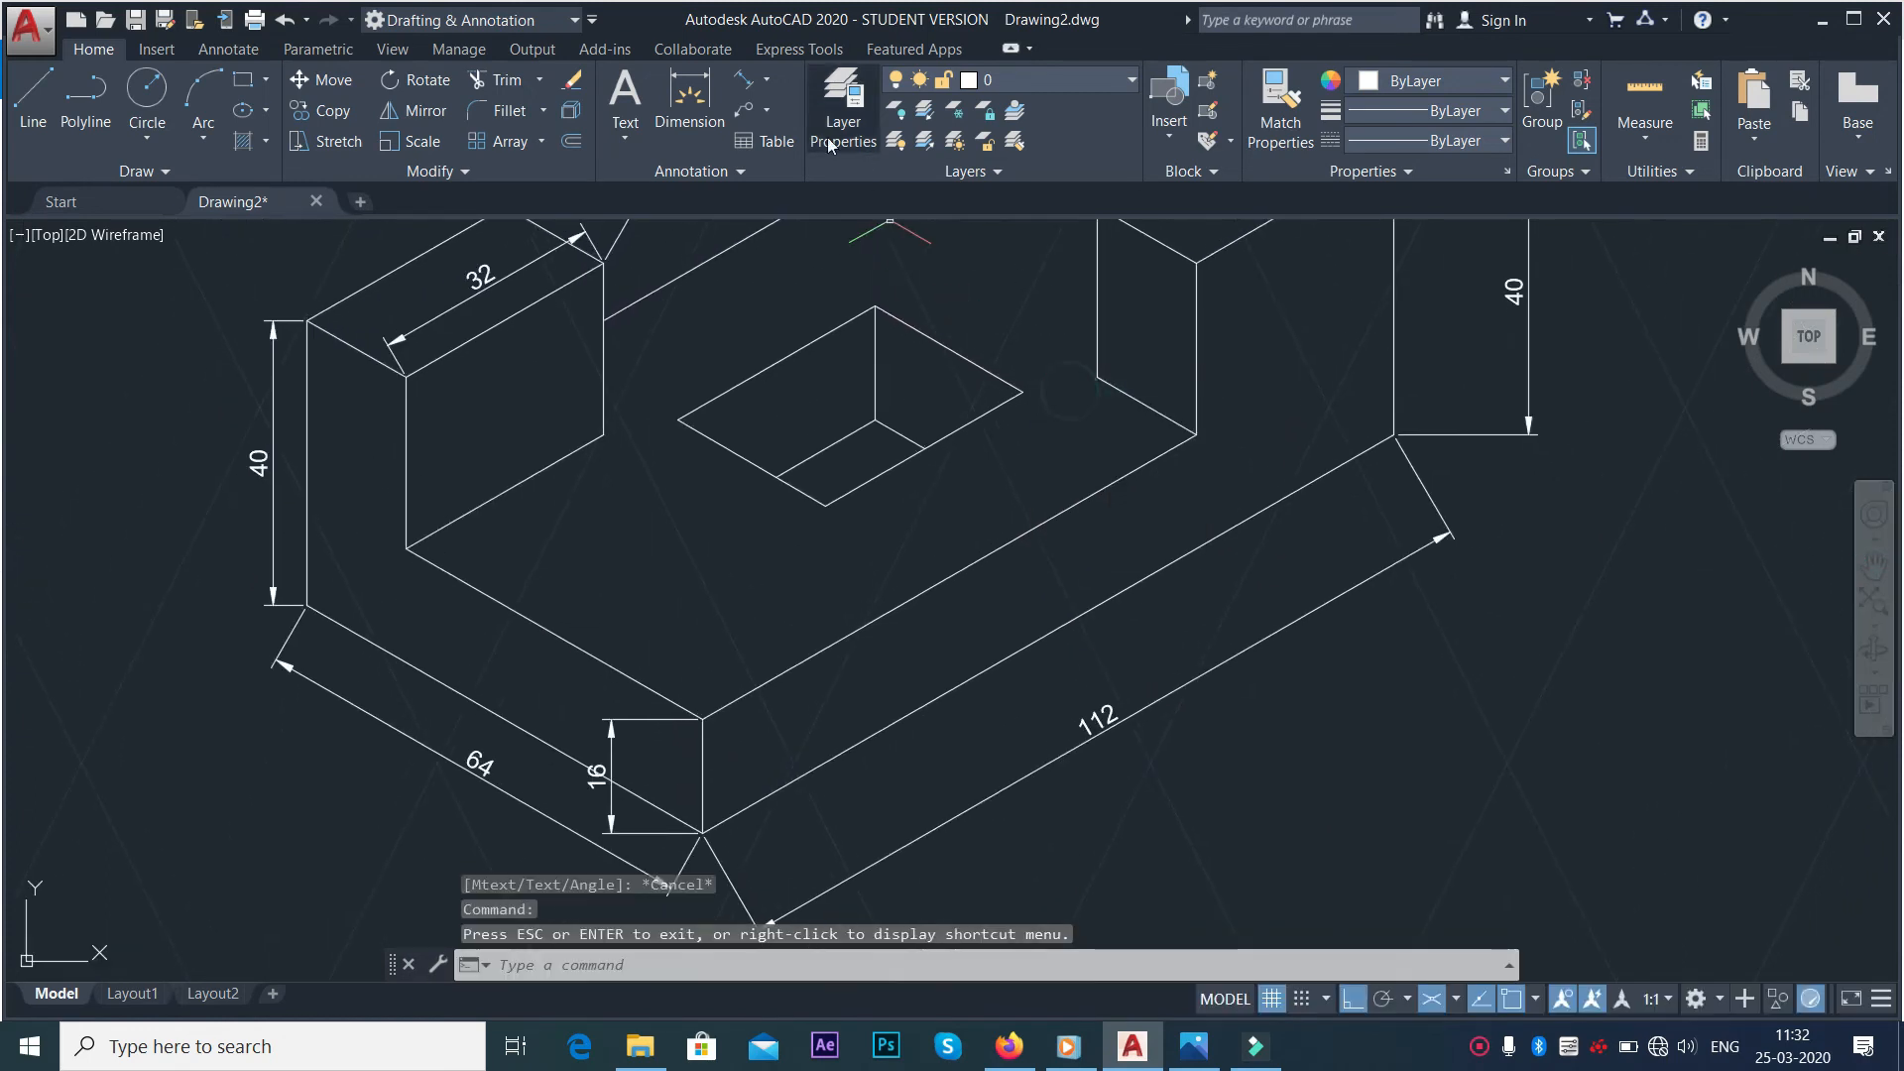
pyautogui.click(767, 87)
pyautogui.click(782, 171)
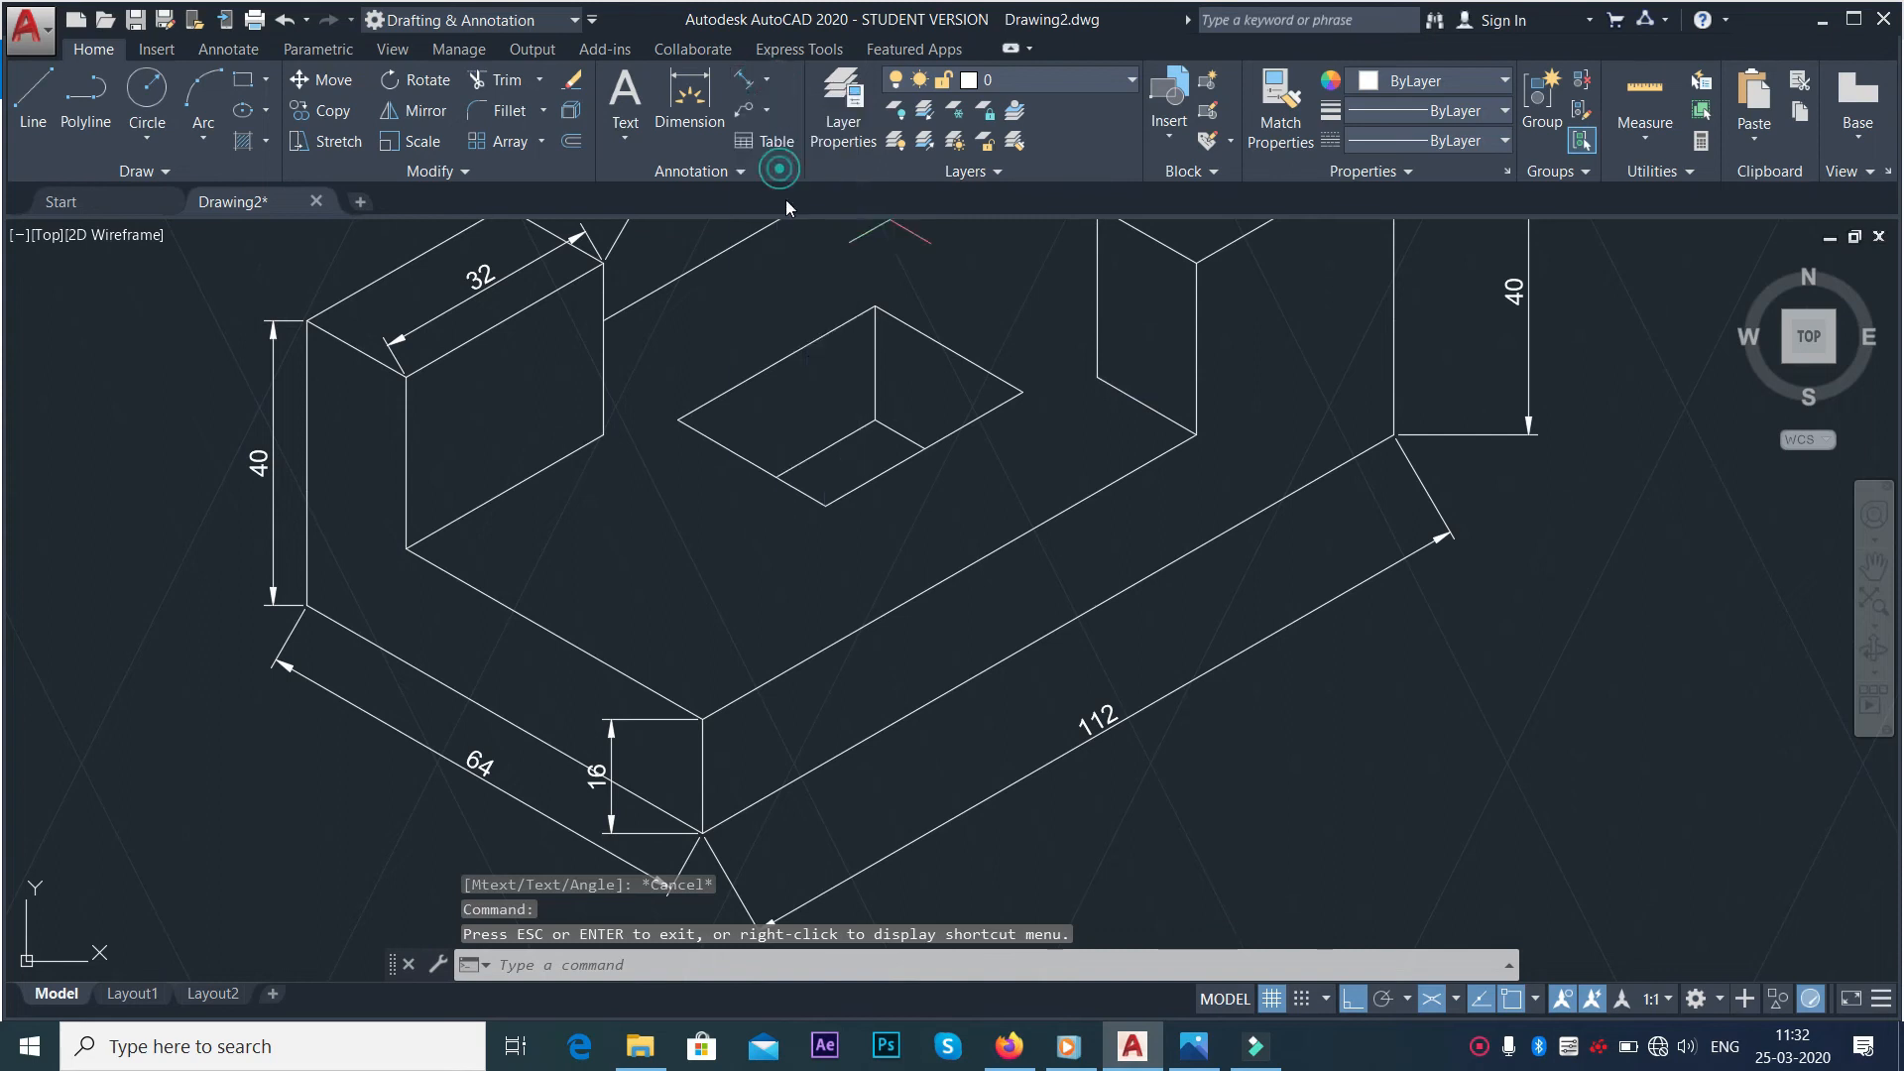
pyautogui.click(825, 505)
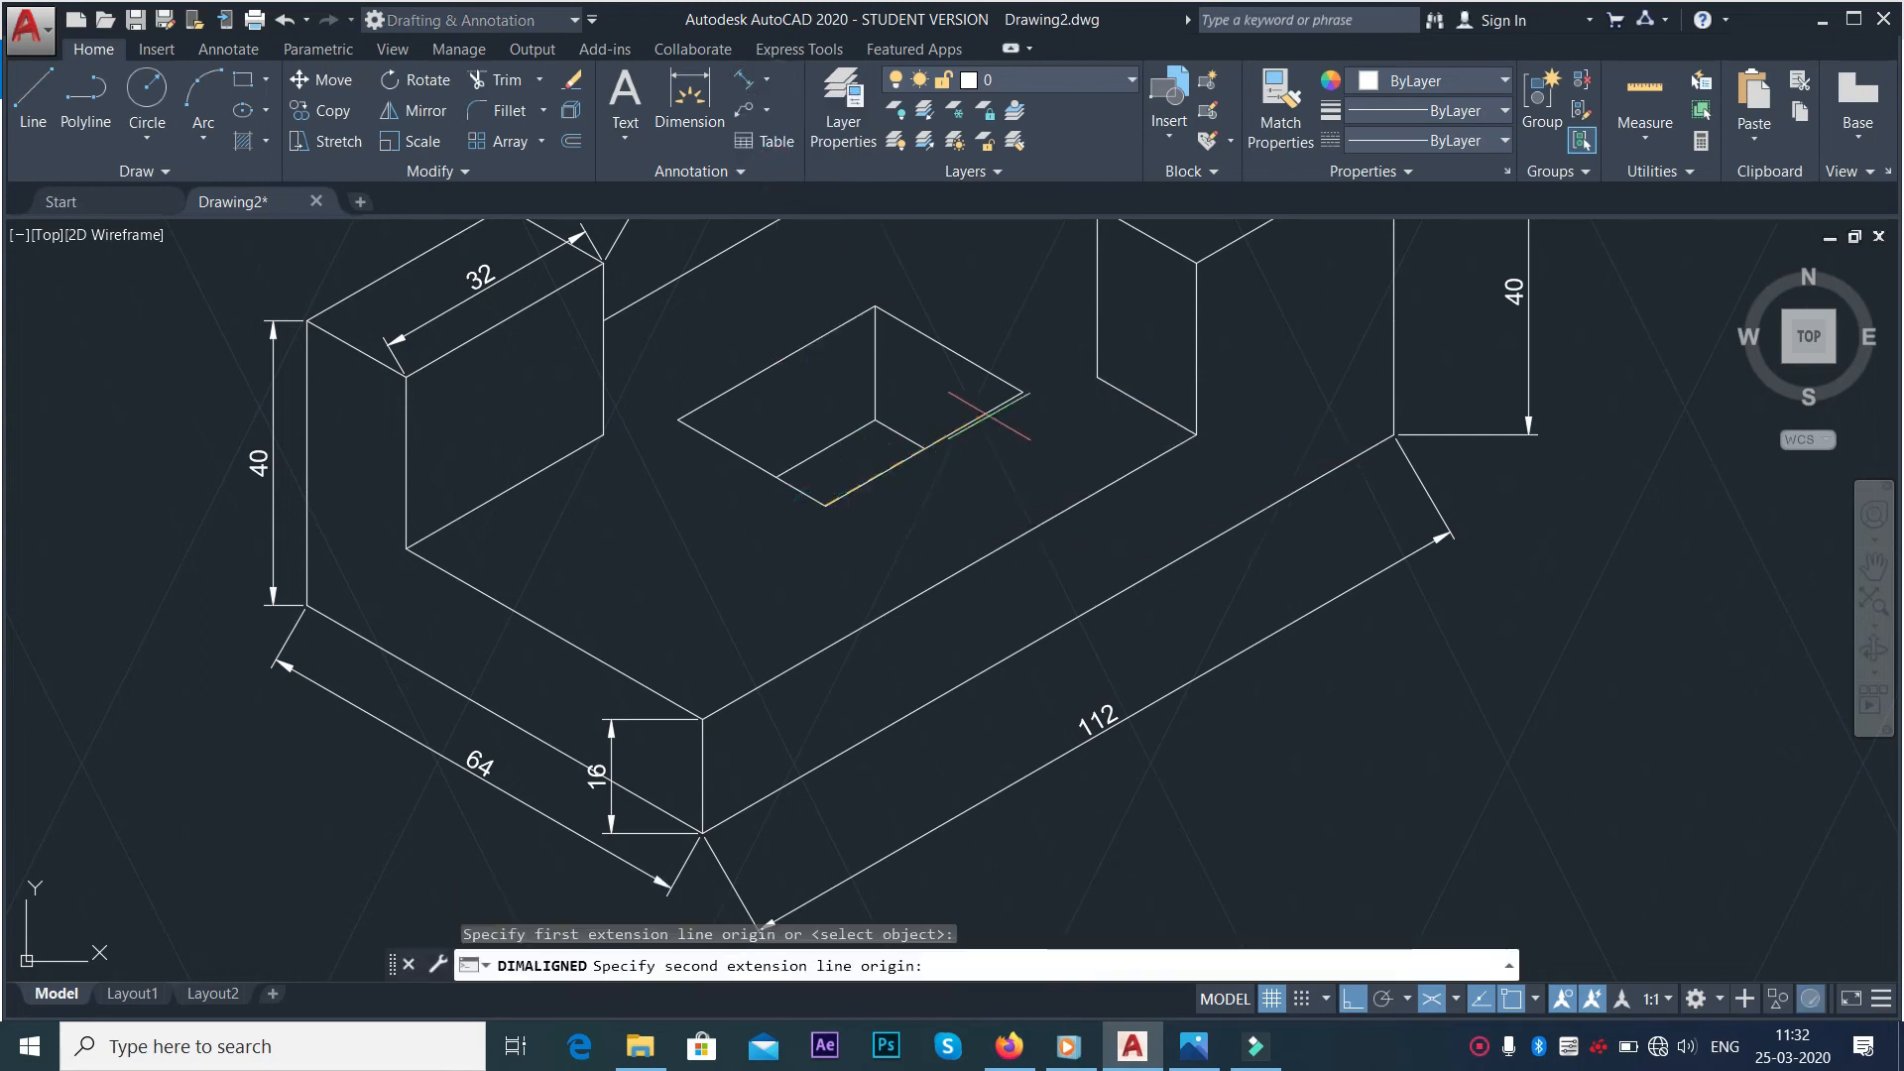
pyautogui.click(1024, 392)
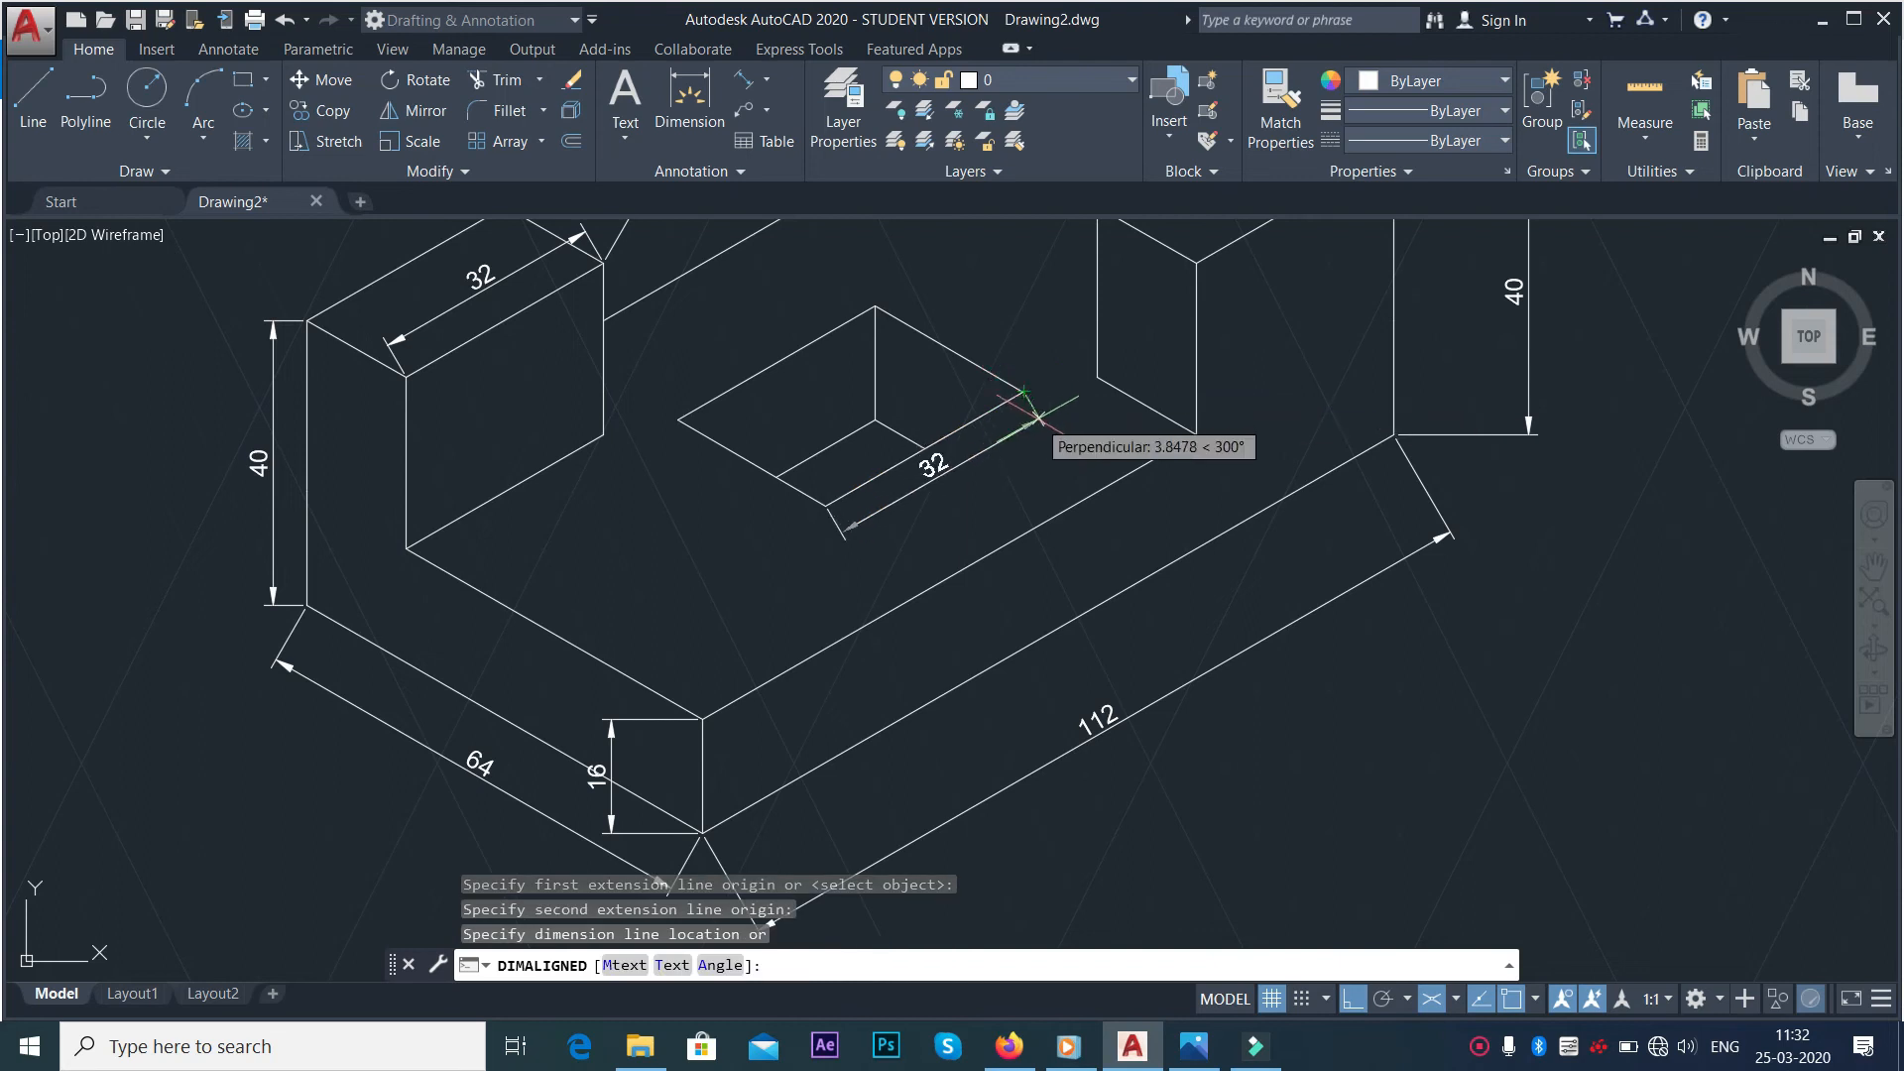
pyautogui.click(1047, 436)
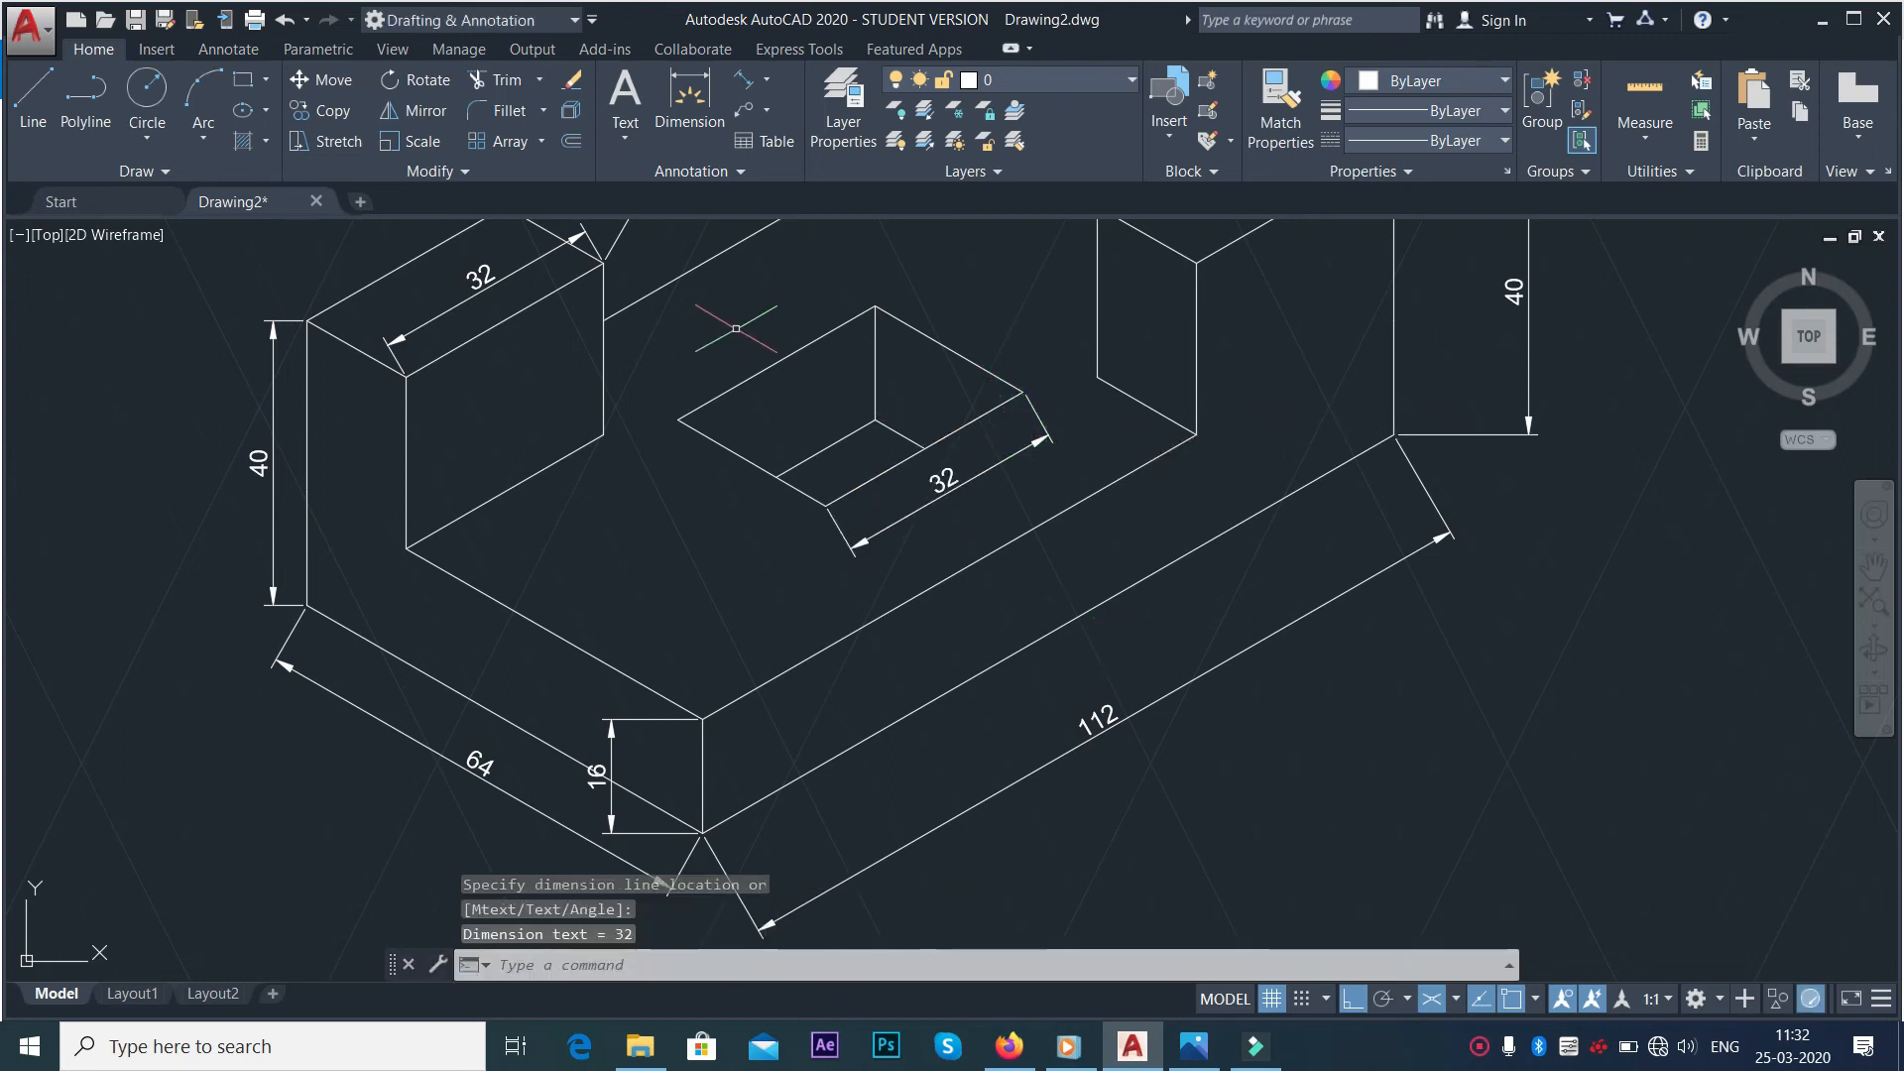
# Check the reference image and add an aligned dimension from the pocket's front corner to the base's left top edge along the 210° direction
pyautogui.hotkey('alt', 'Tab')
pyautogui.hotkey('alt', 'Tab')
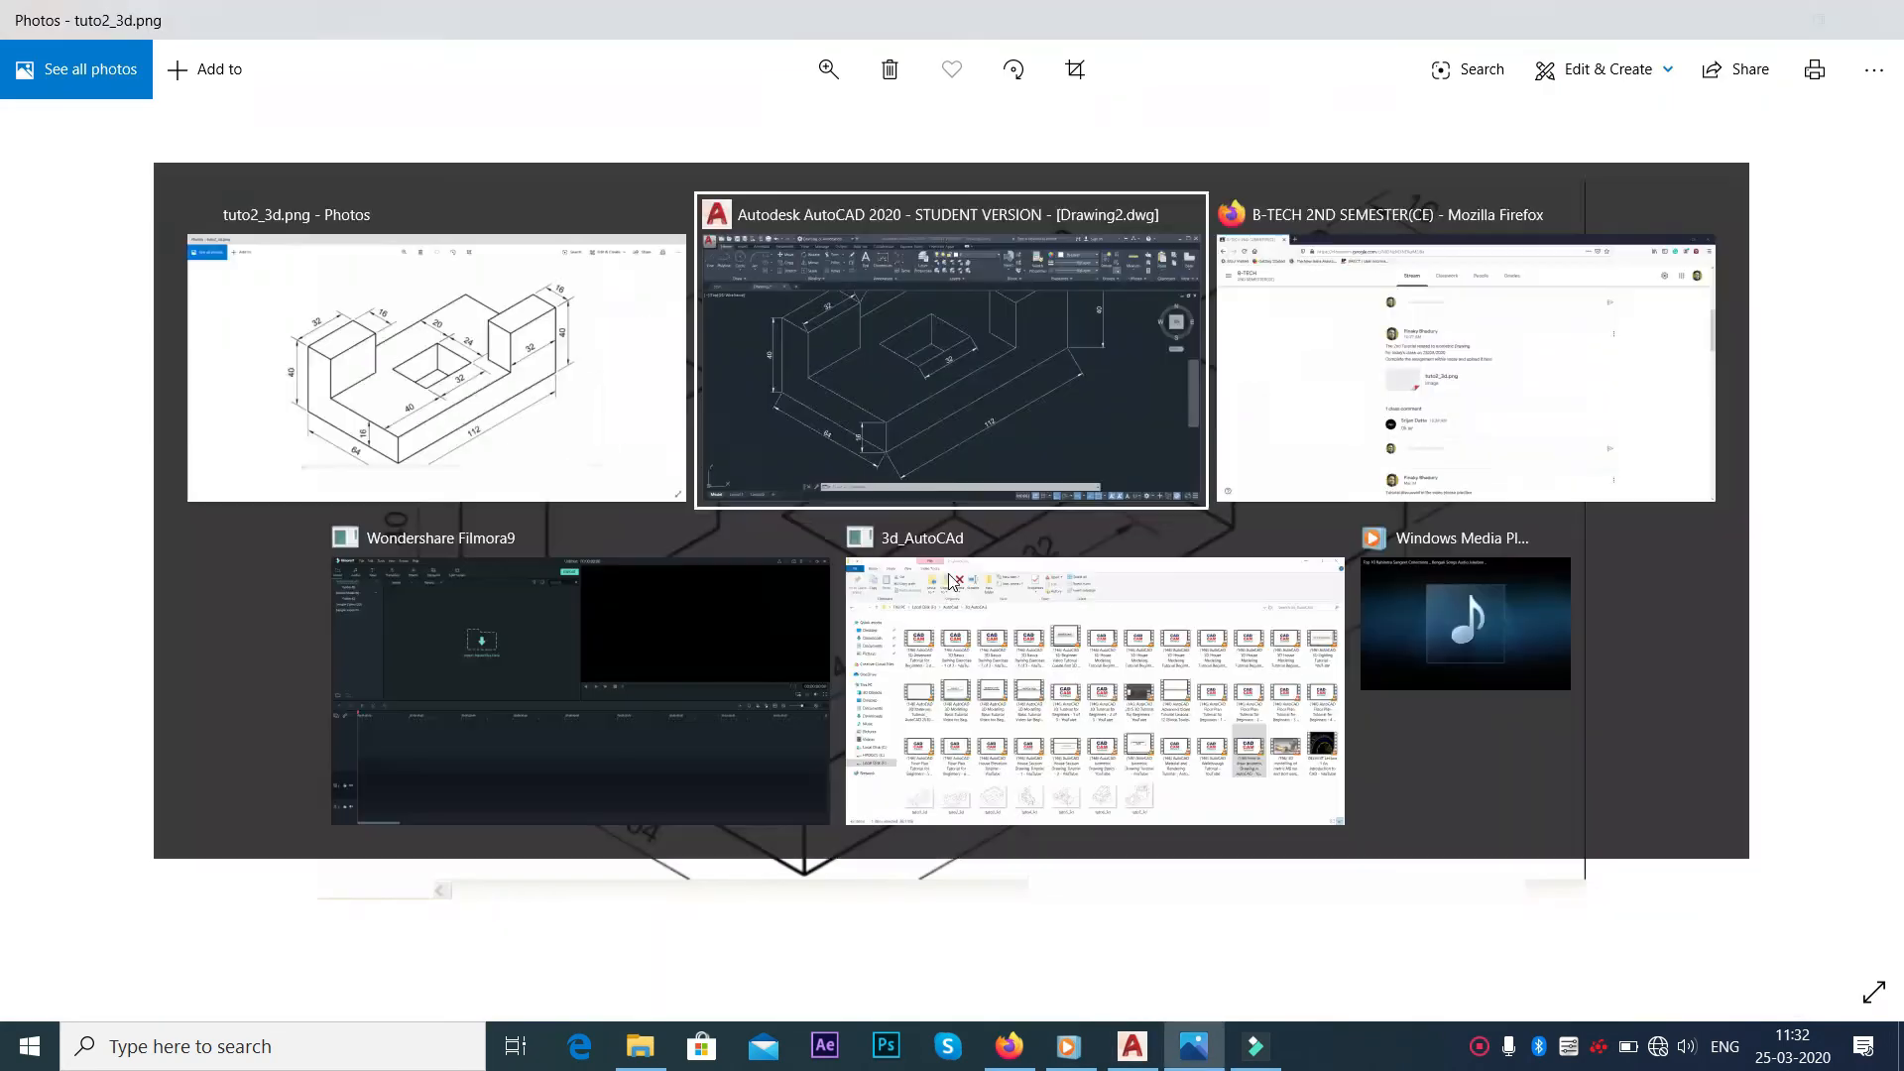
pyautogui.click(751, 89)
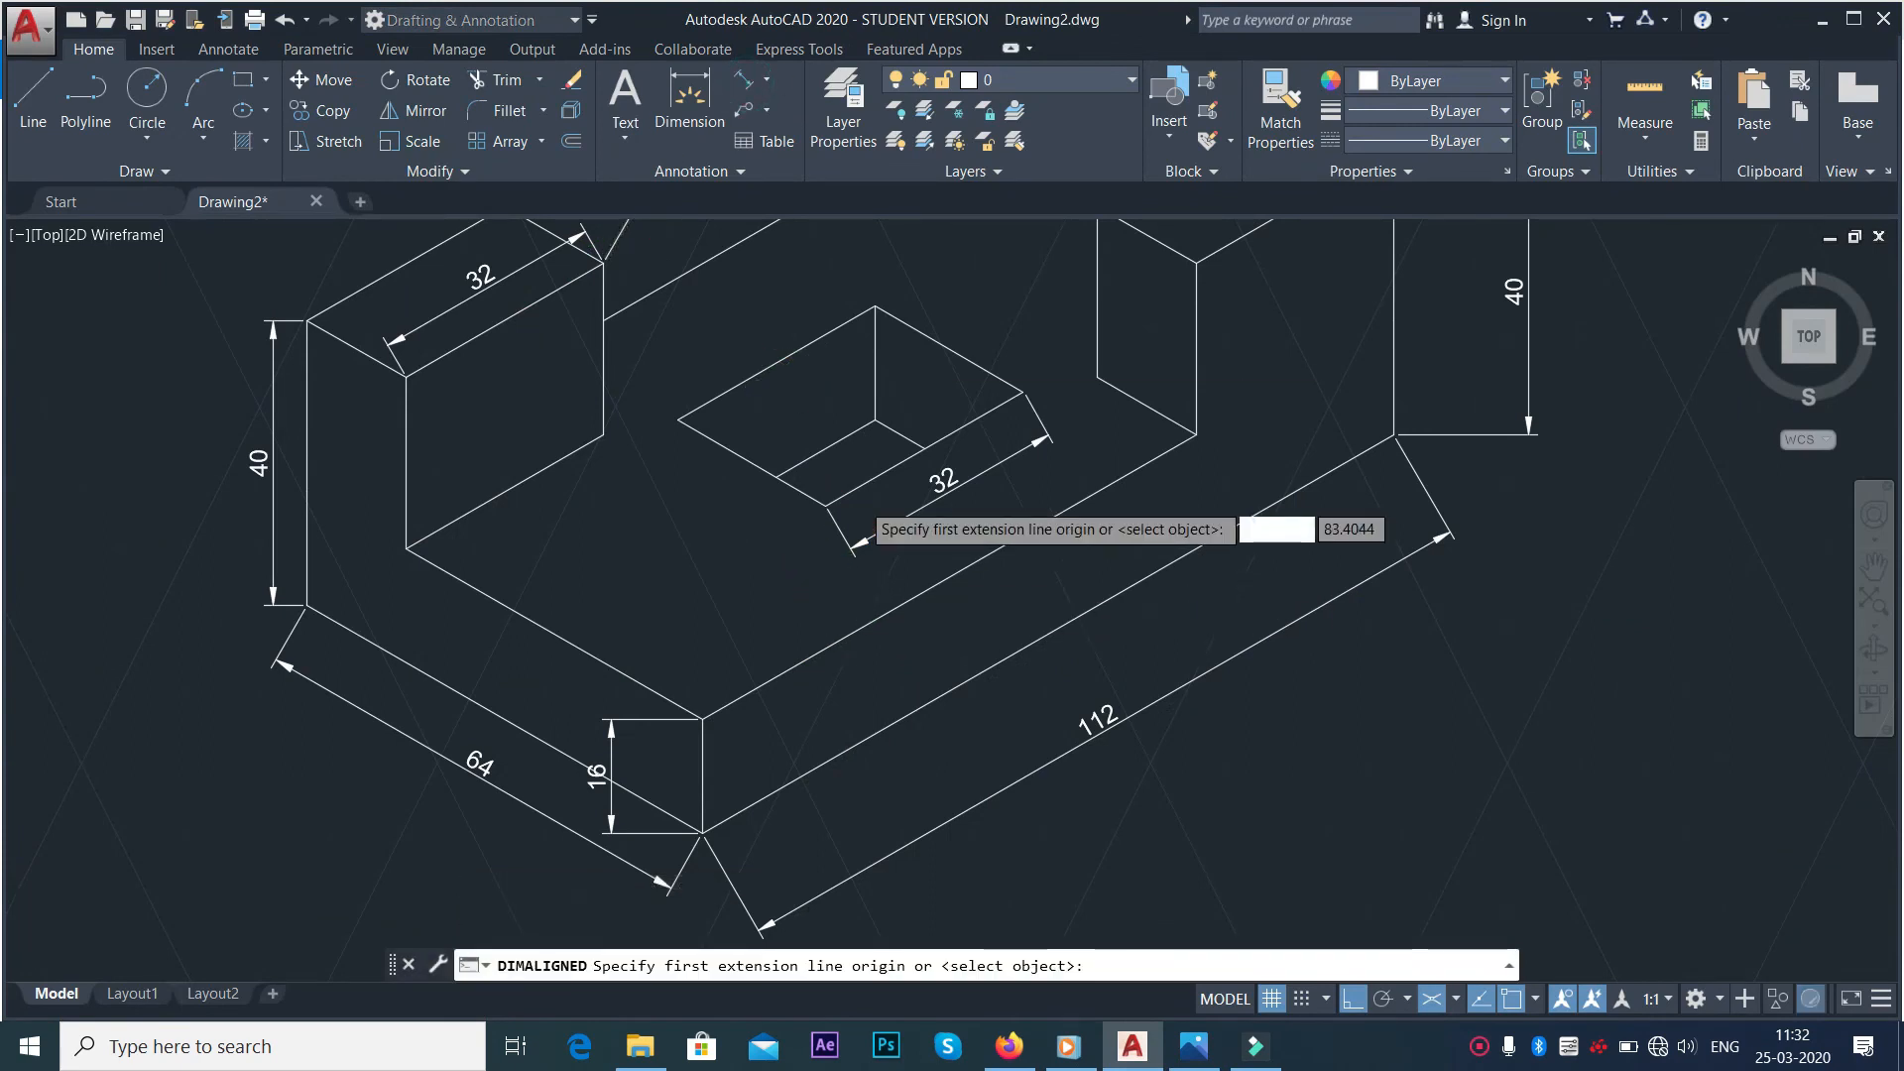
pyautogui.scroll(4, 852, 515)
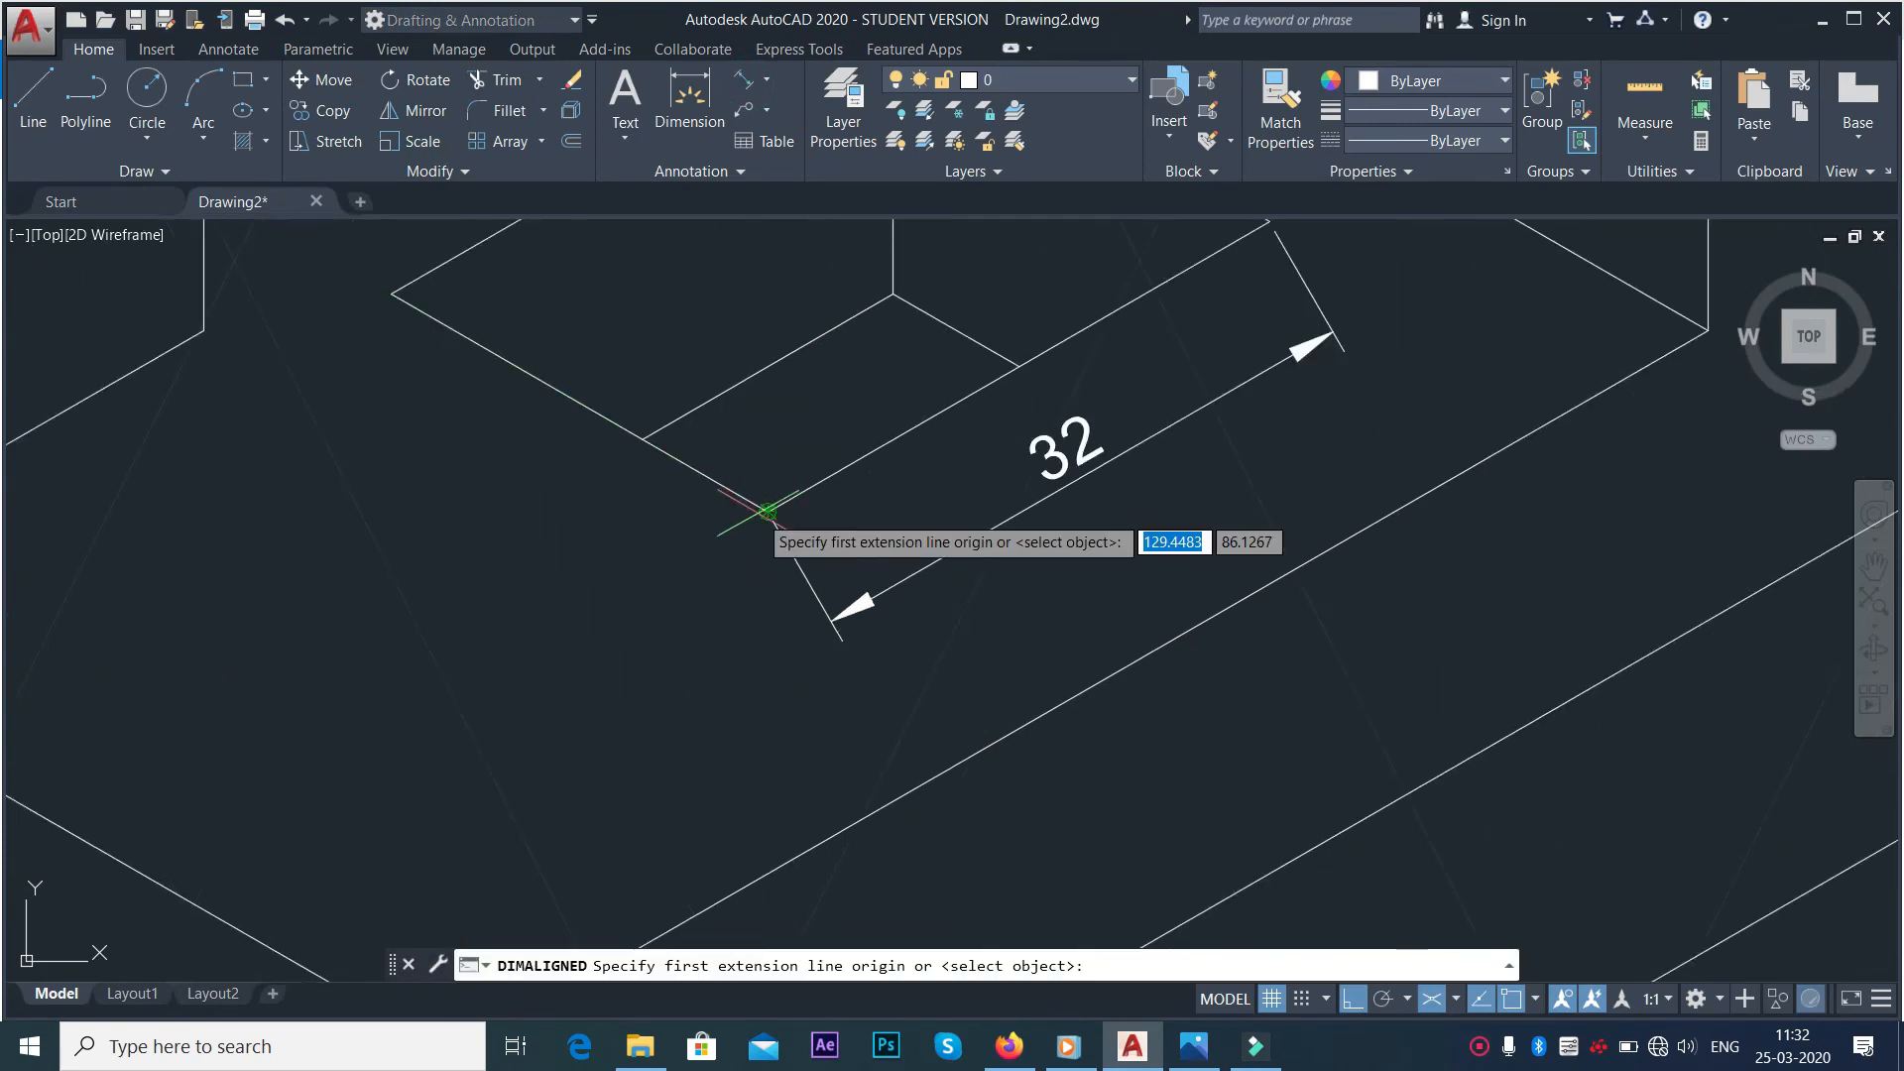
pyautogui.scroll(5, 769, 515)
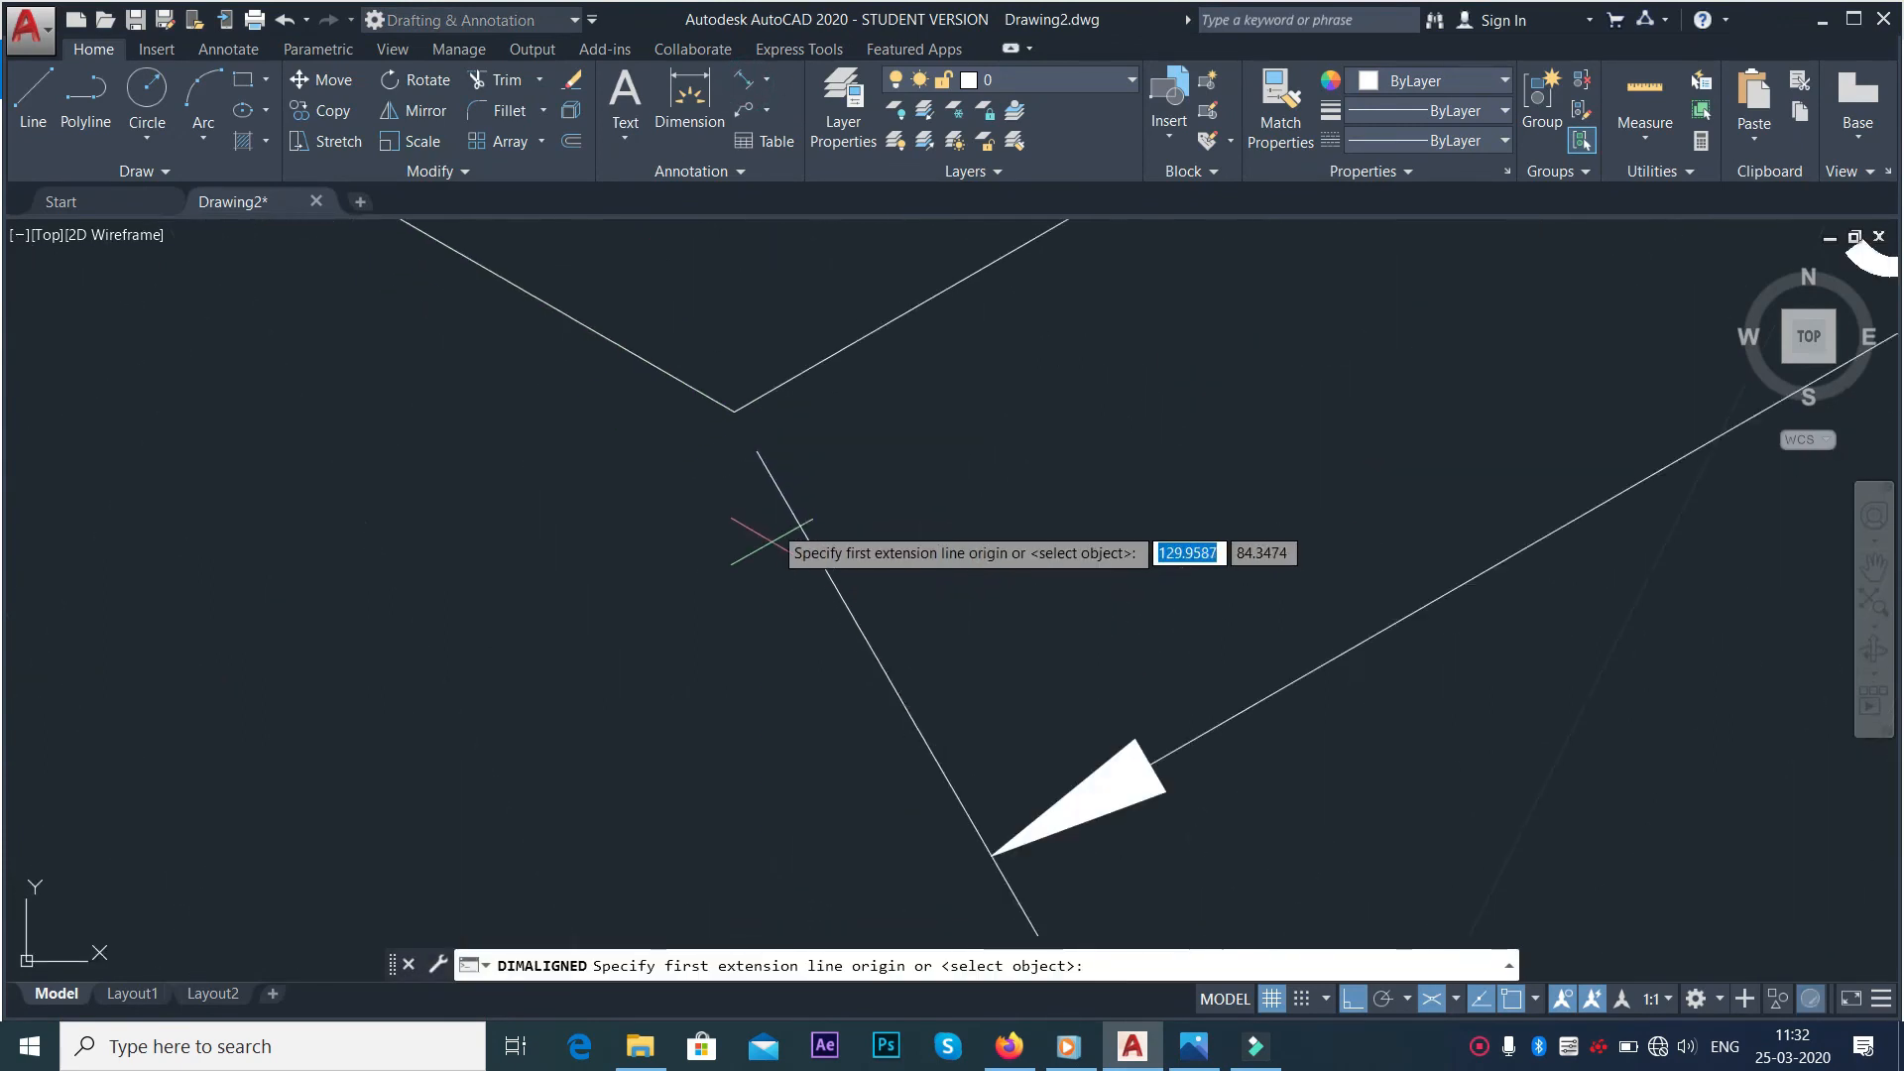
pyautogui.click(734, 411)
pyautogui.scroll(-4, 532, 531)
pyautogui.scroll(-6, 494, 575)
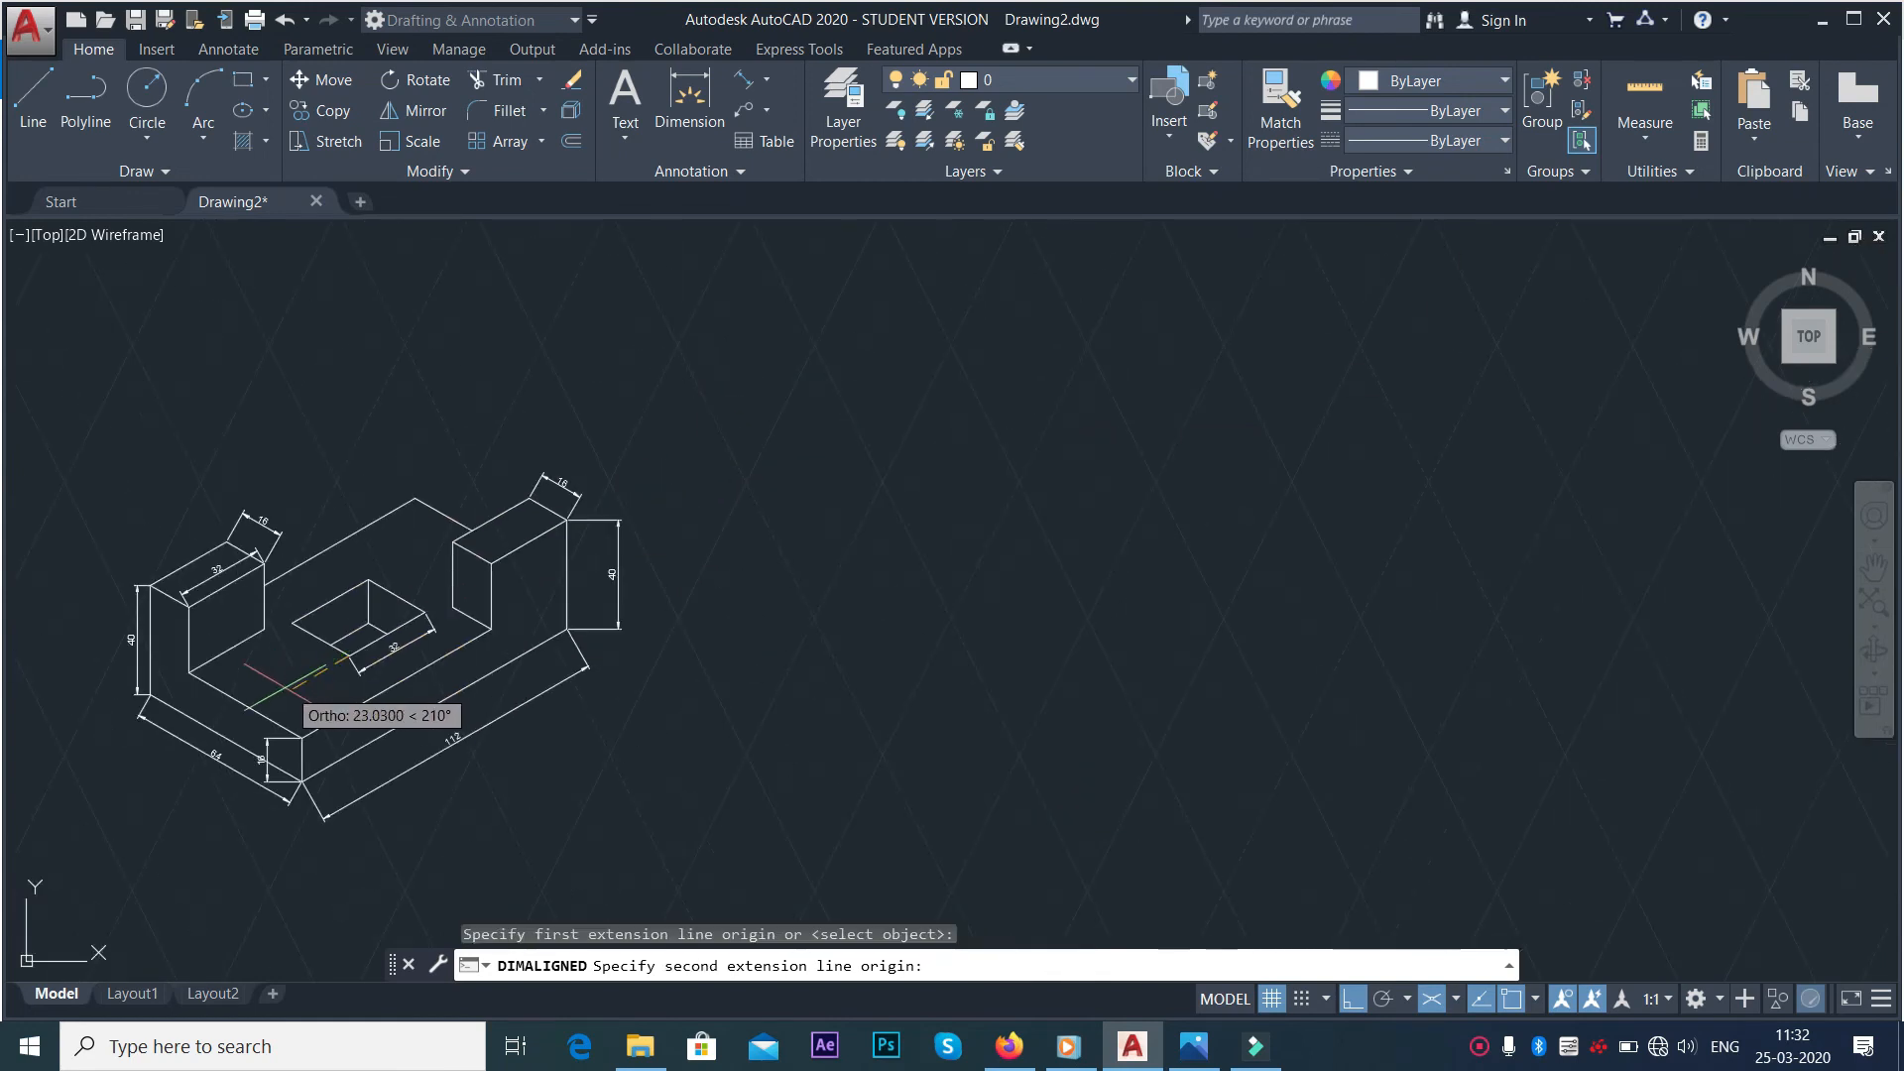
pyautogui.scroll(6, 238, 703)
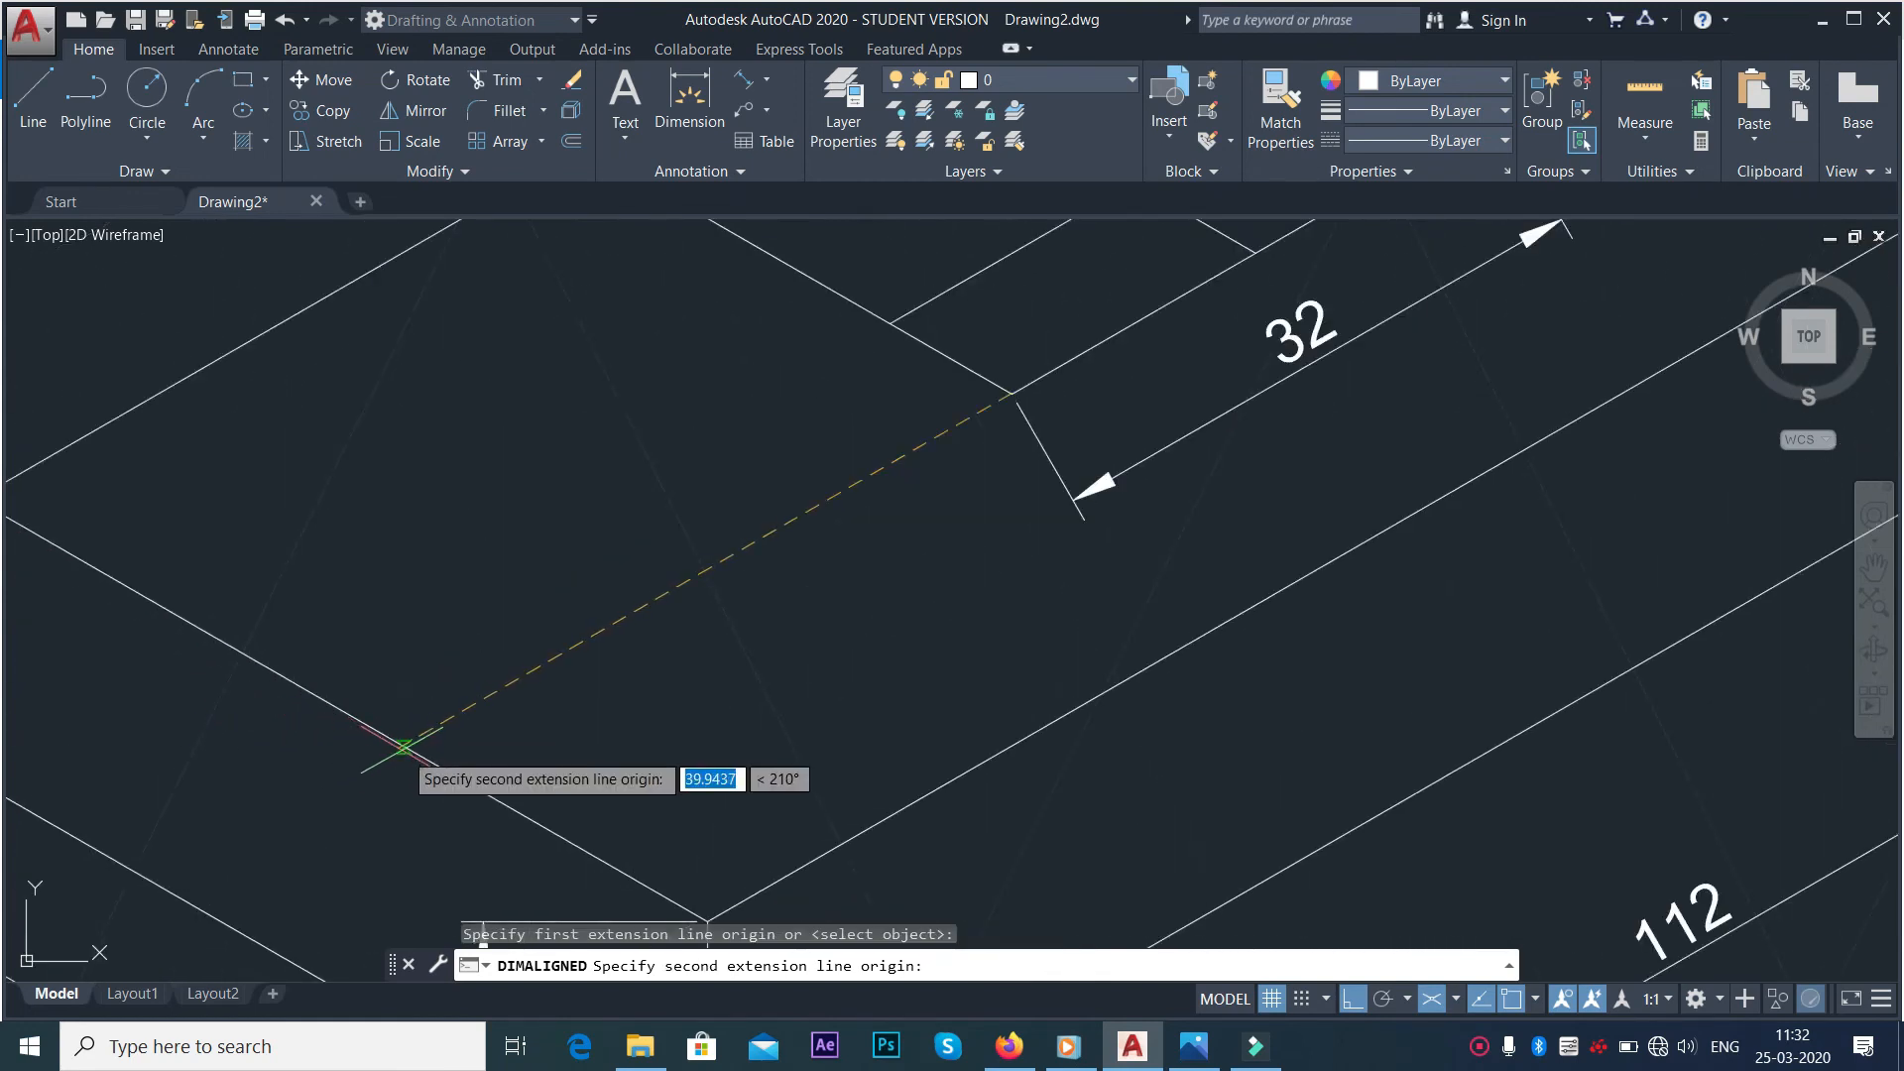
pyautogui.scroll(3, 396, 748)
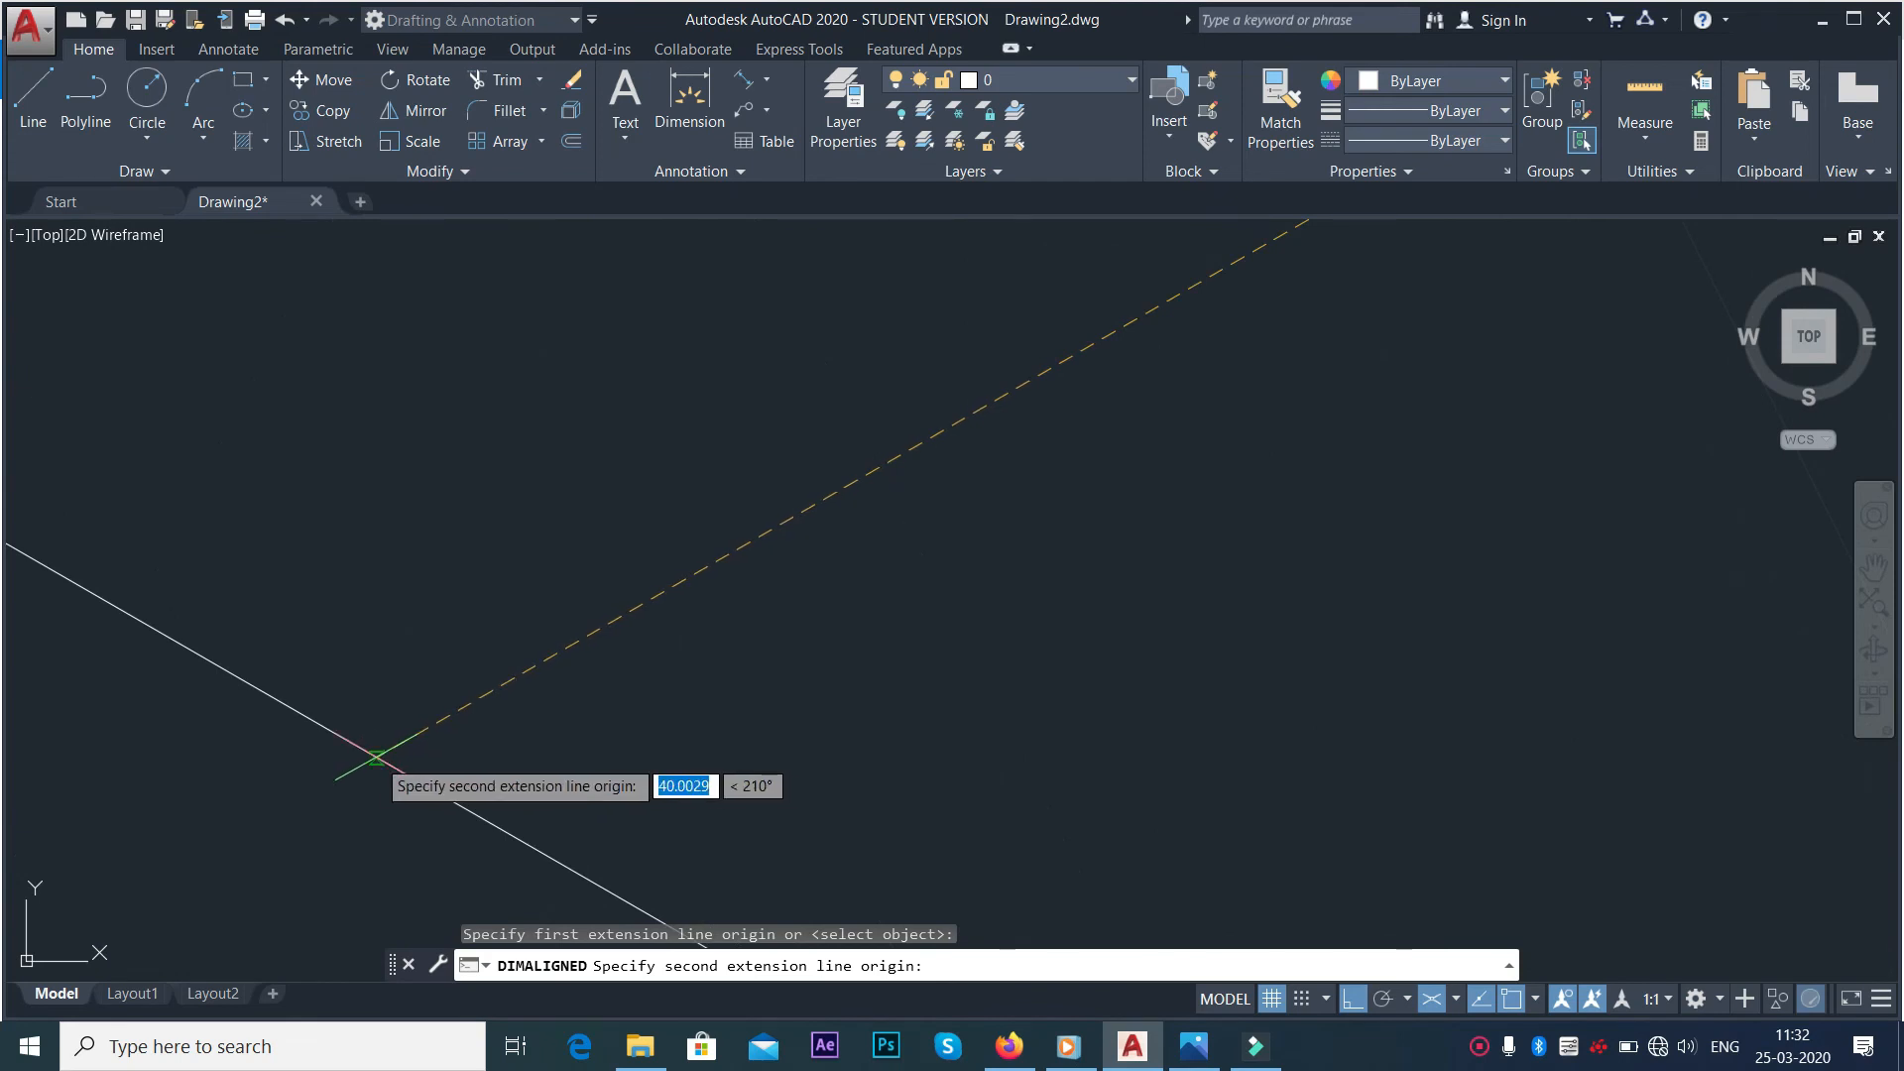
pyautogui.click(377, 759)
pyautogui.scroll(-4, 555, 783)
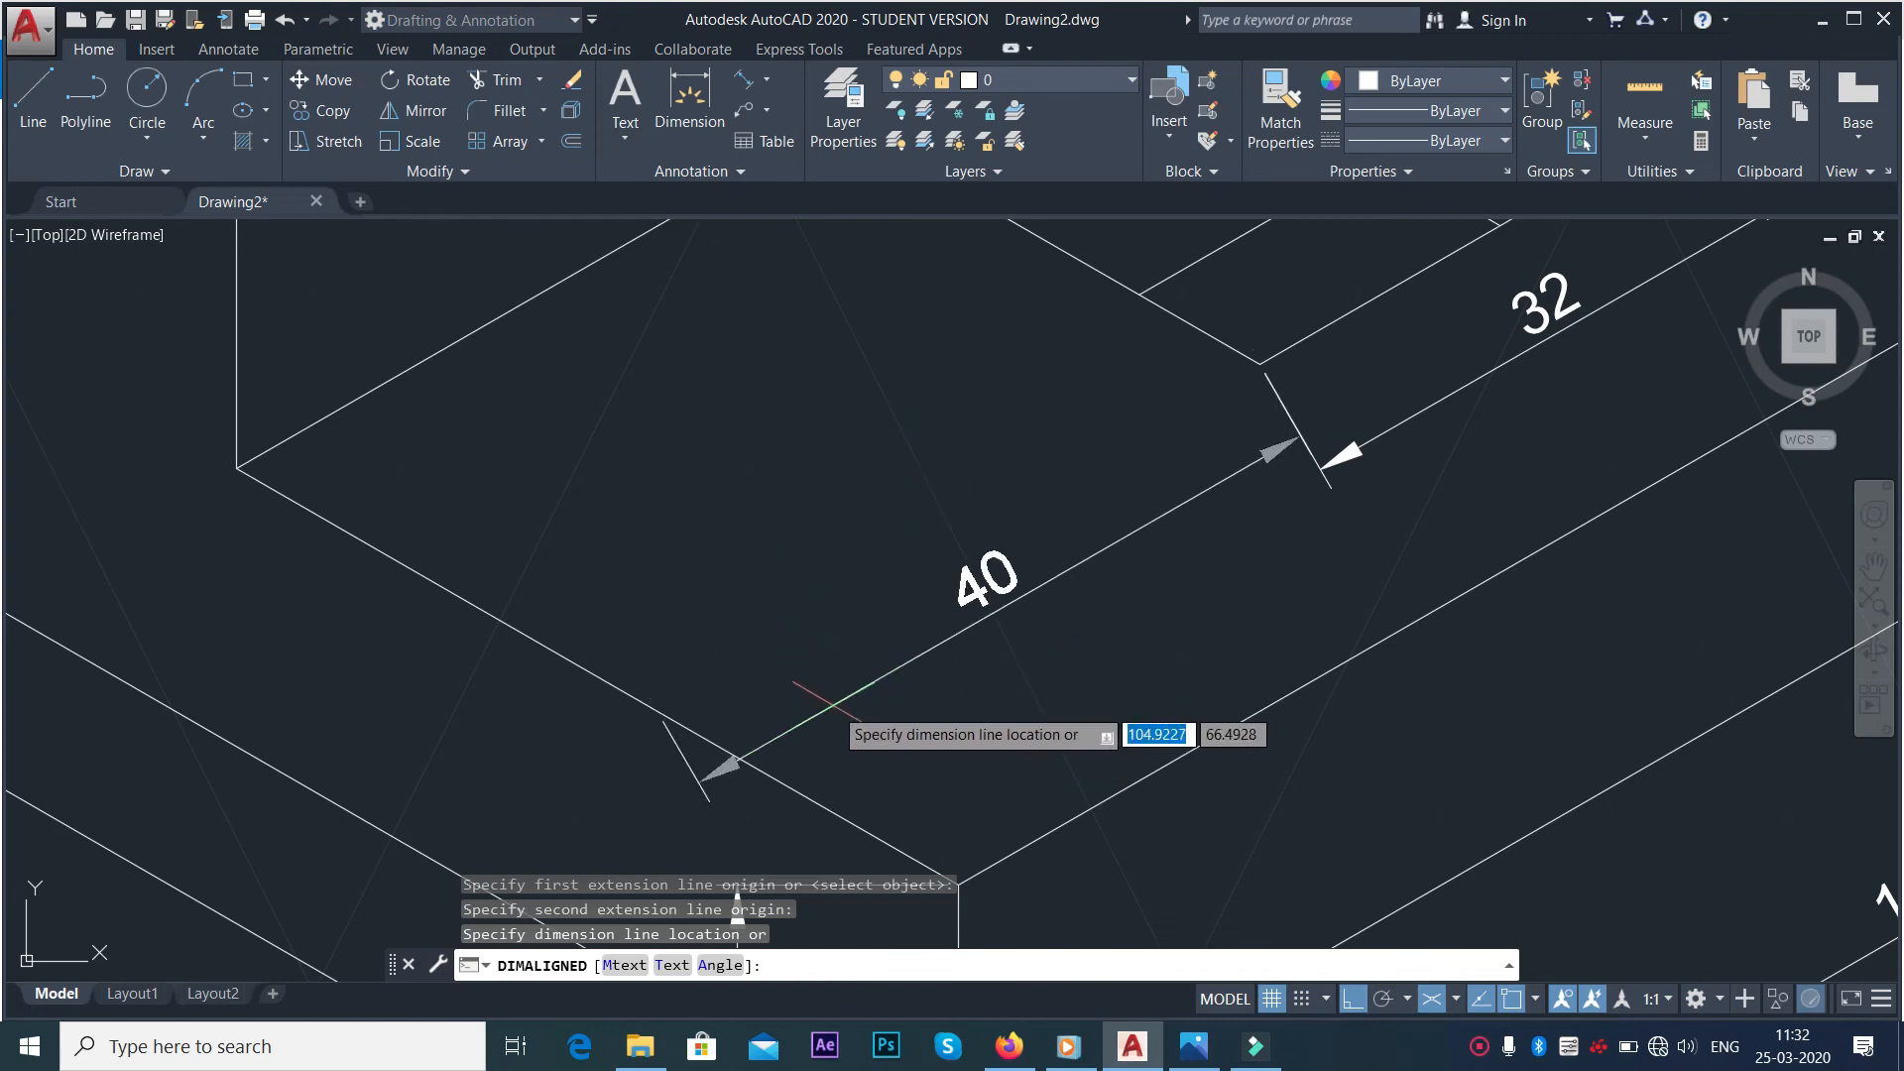
pyautogui.click(776, 706)
# Check the reference image and add an aligned dimension along the pocket's rear right edge, offset just behind the pocket
pyautogui.scroll(-6, 1111, 391)
pyautogui.scroll(4, 1309, 244)
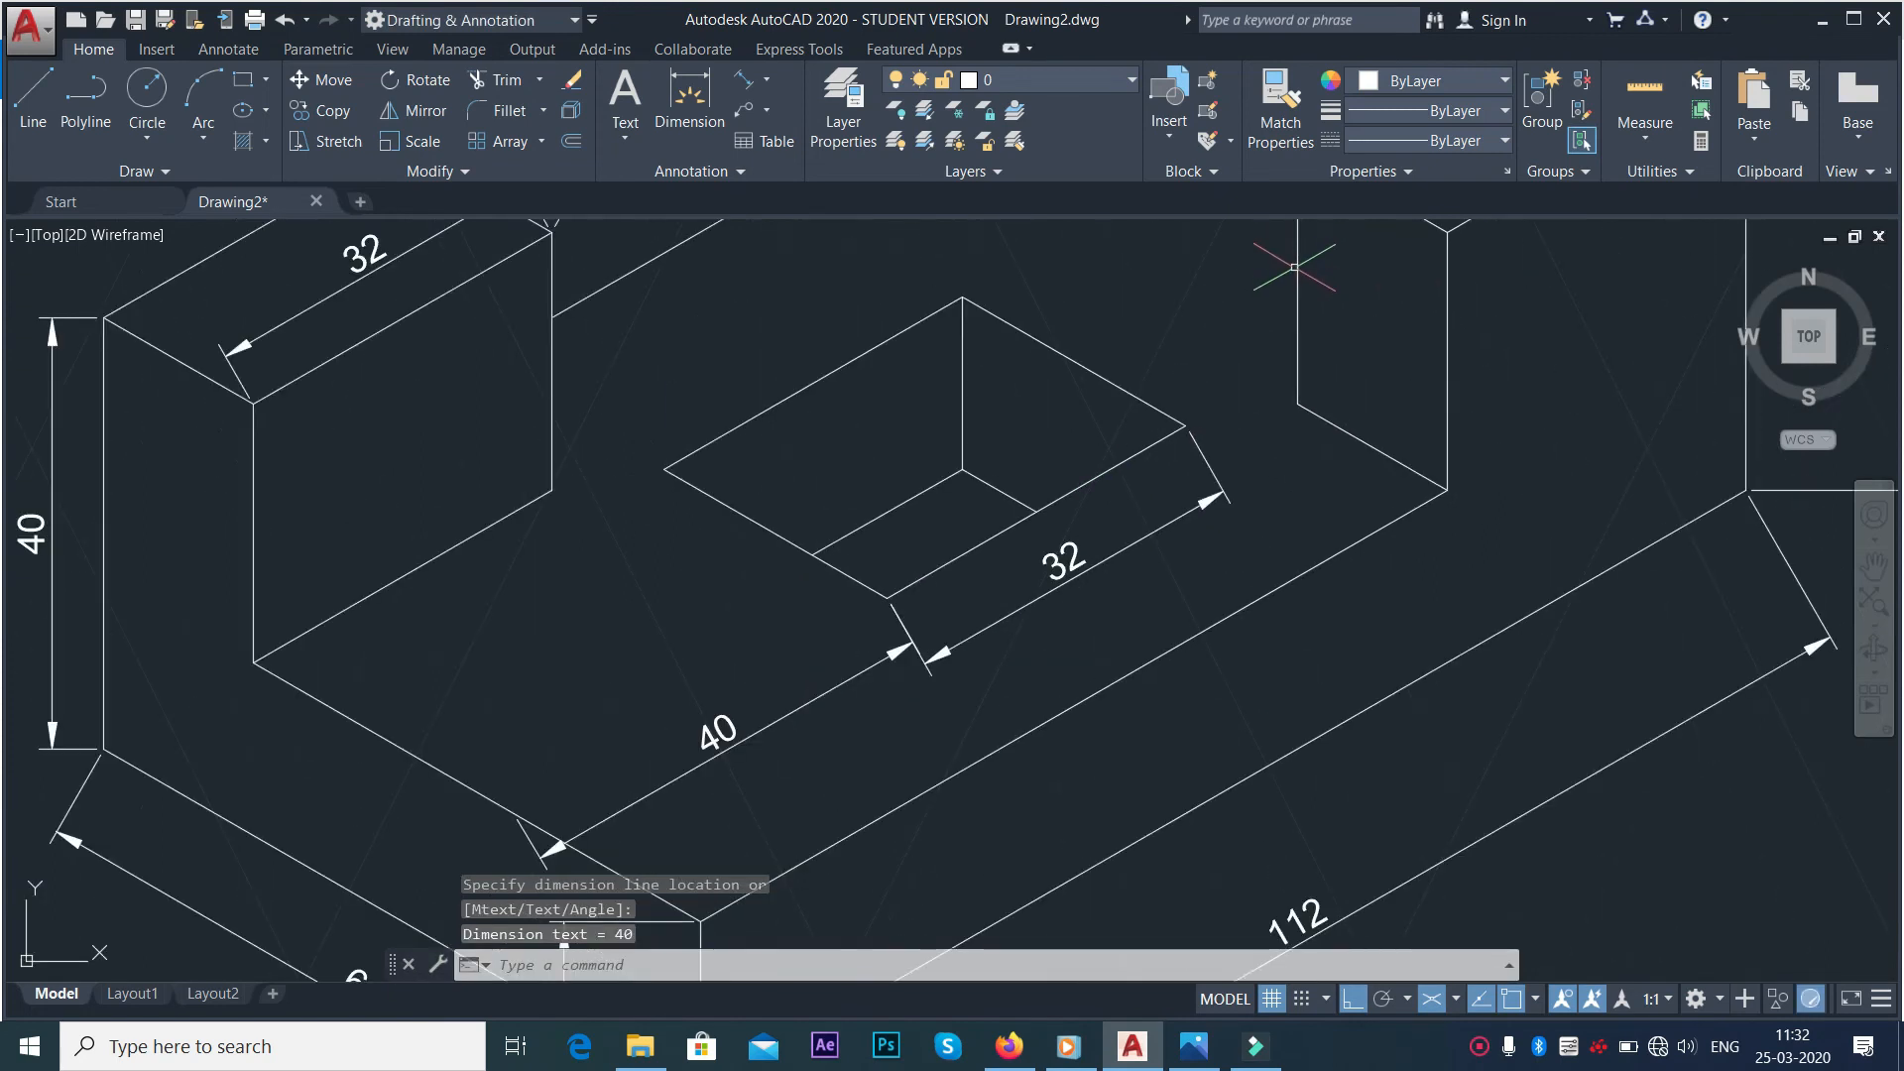
pyautogui.hotkey('alt', 'Tab')
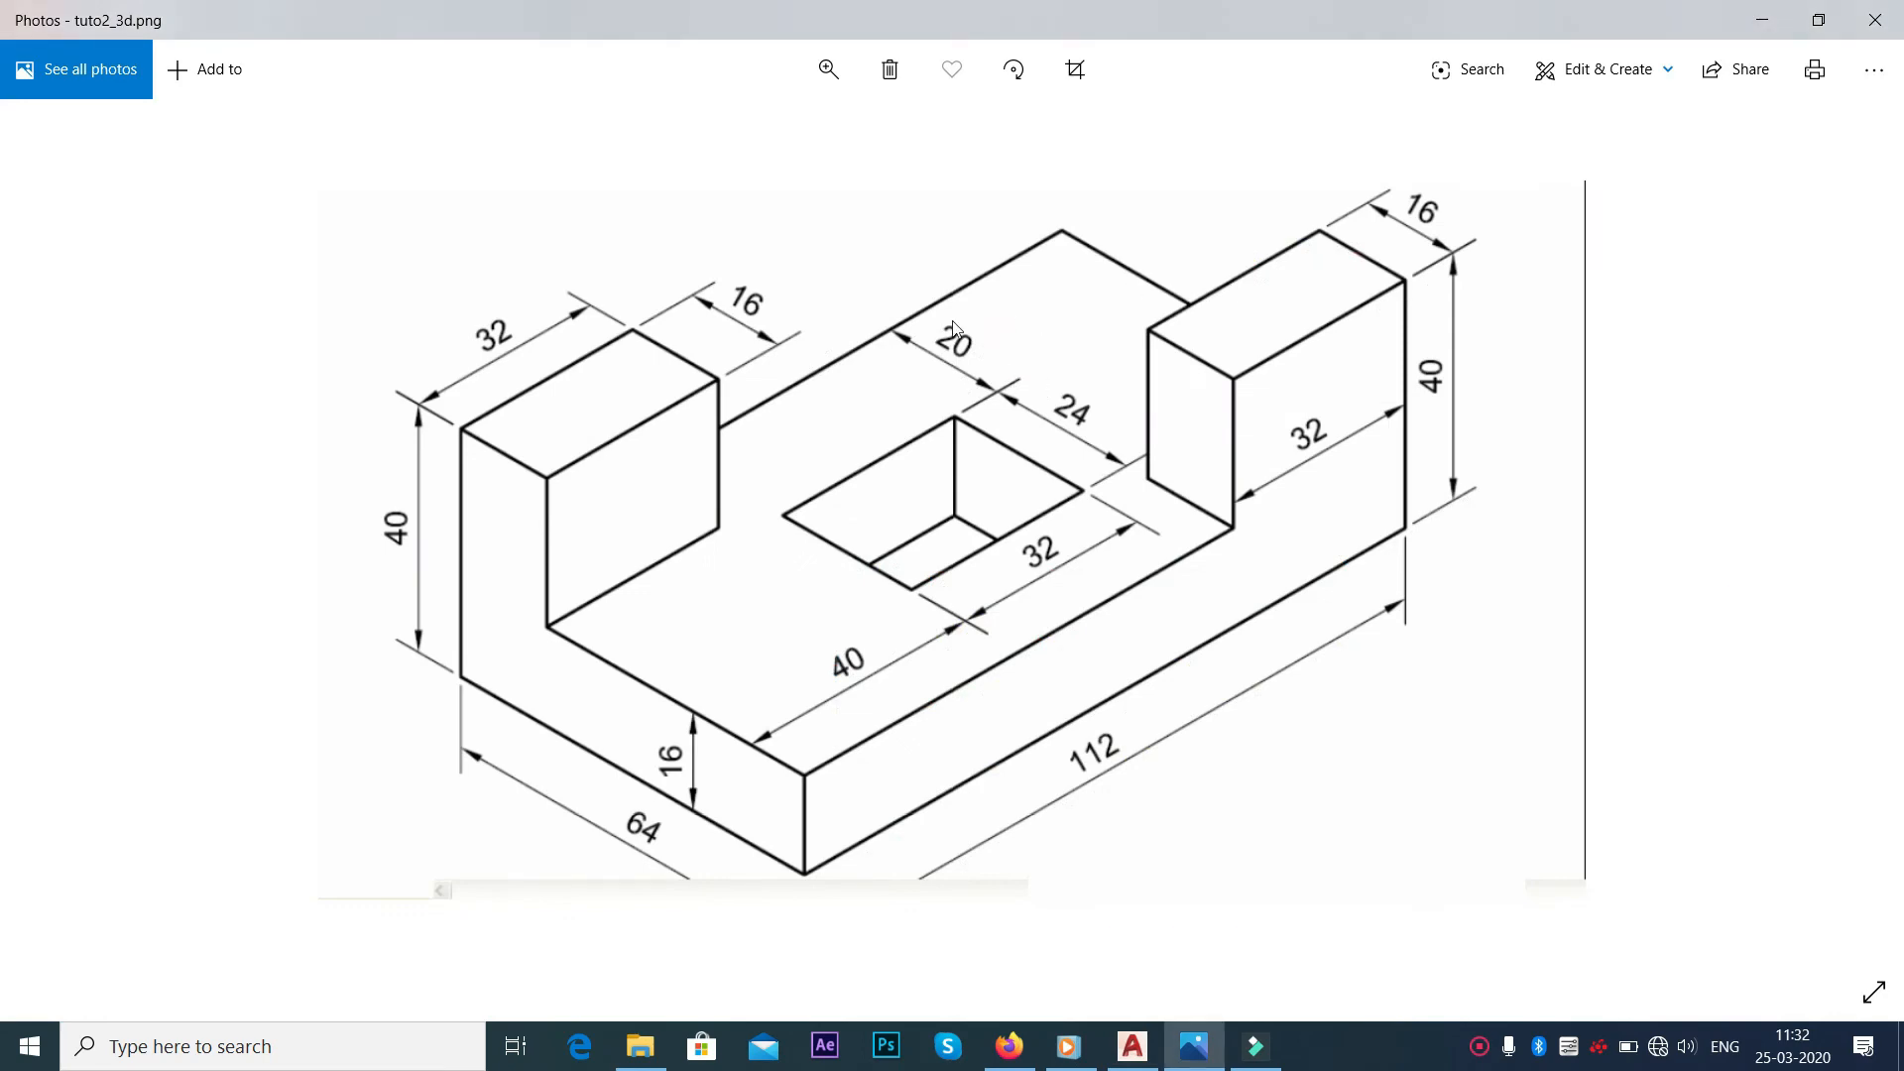
pyautogui.hotkey('alt', 'Tab')
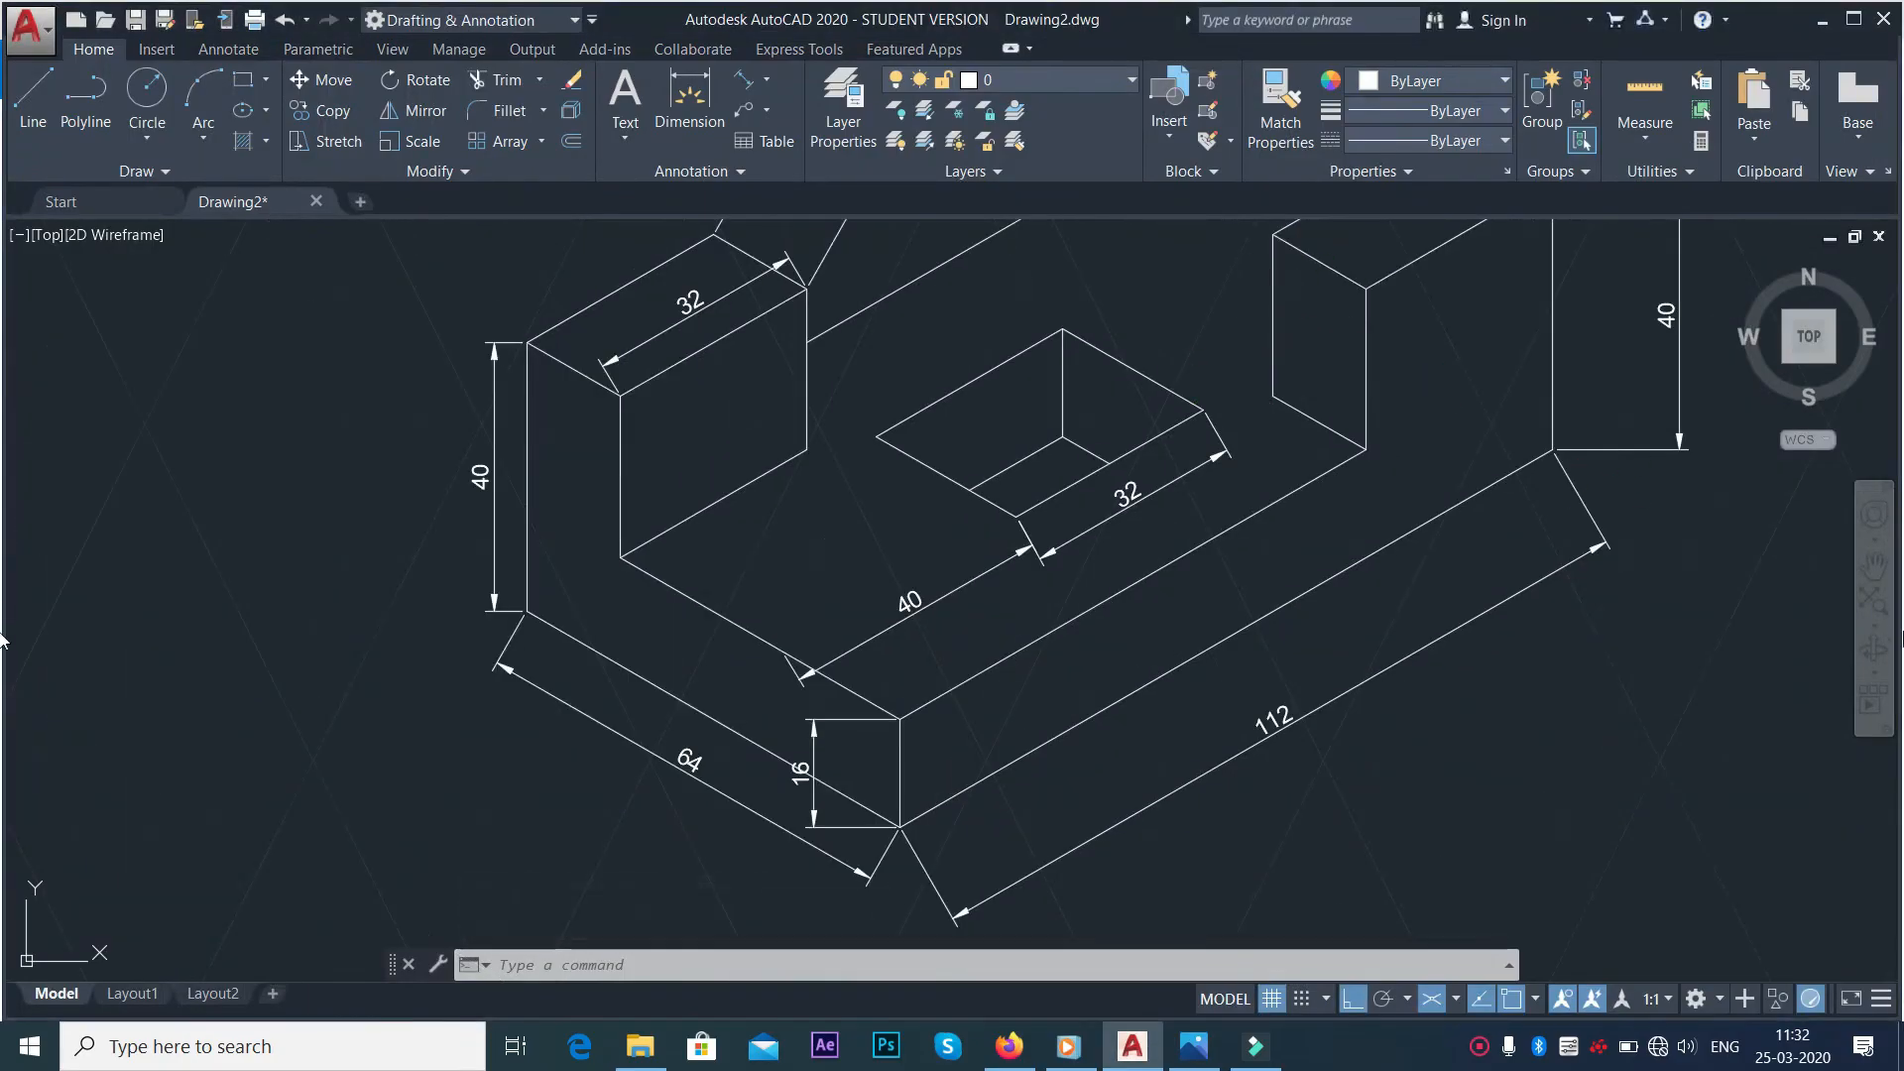
pyautogui.click(1874, 568)
pyautogui.moveTo(1399, 533); pyautogui.dragTo(1343, 696)
pyautogui.scroll(4, 1108, 544)
pyautogui.rightClick(1118, 417)
pyautogui.click(1131, 425)
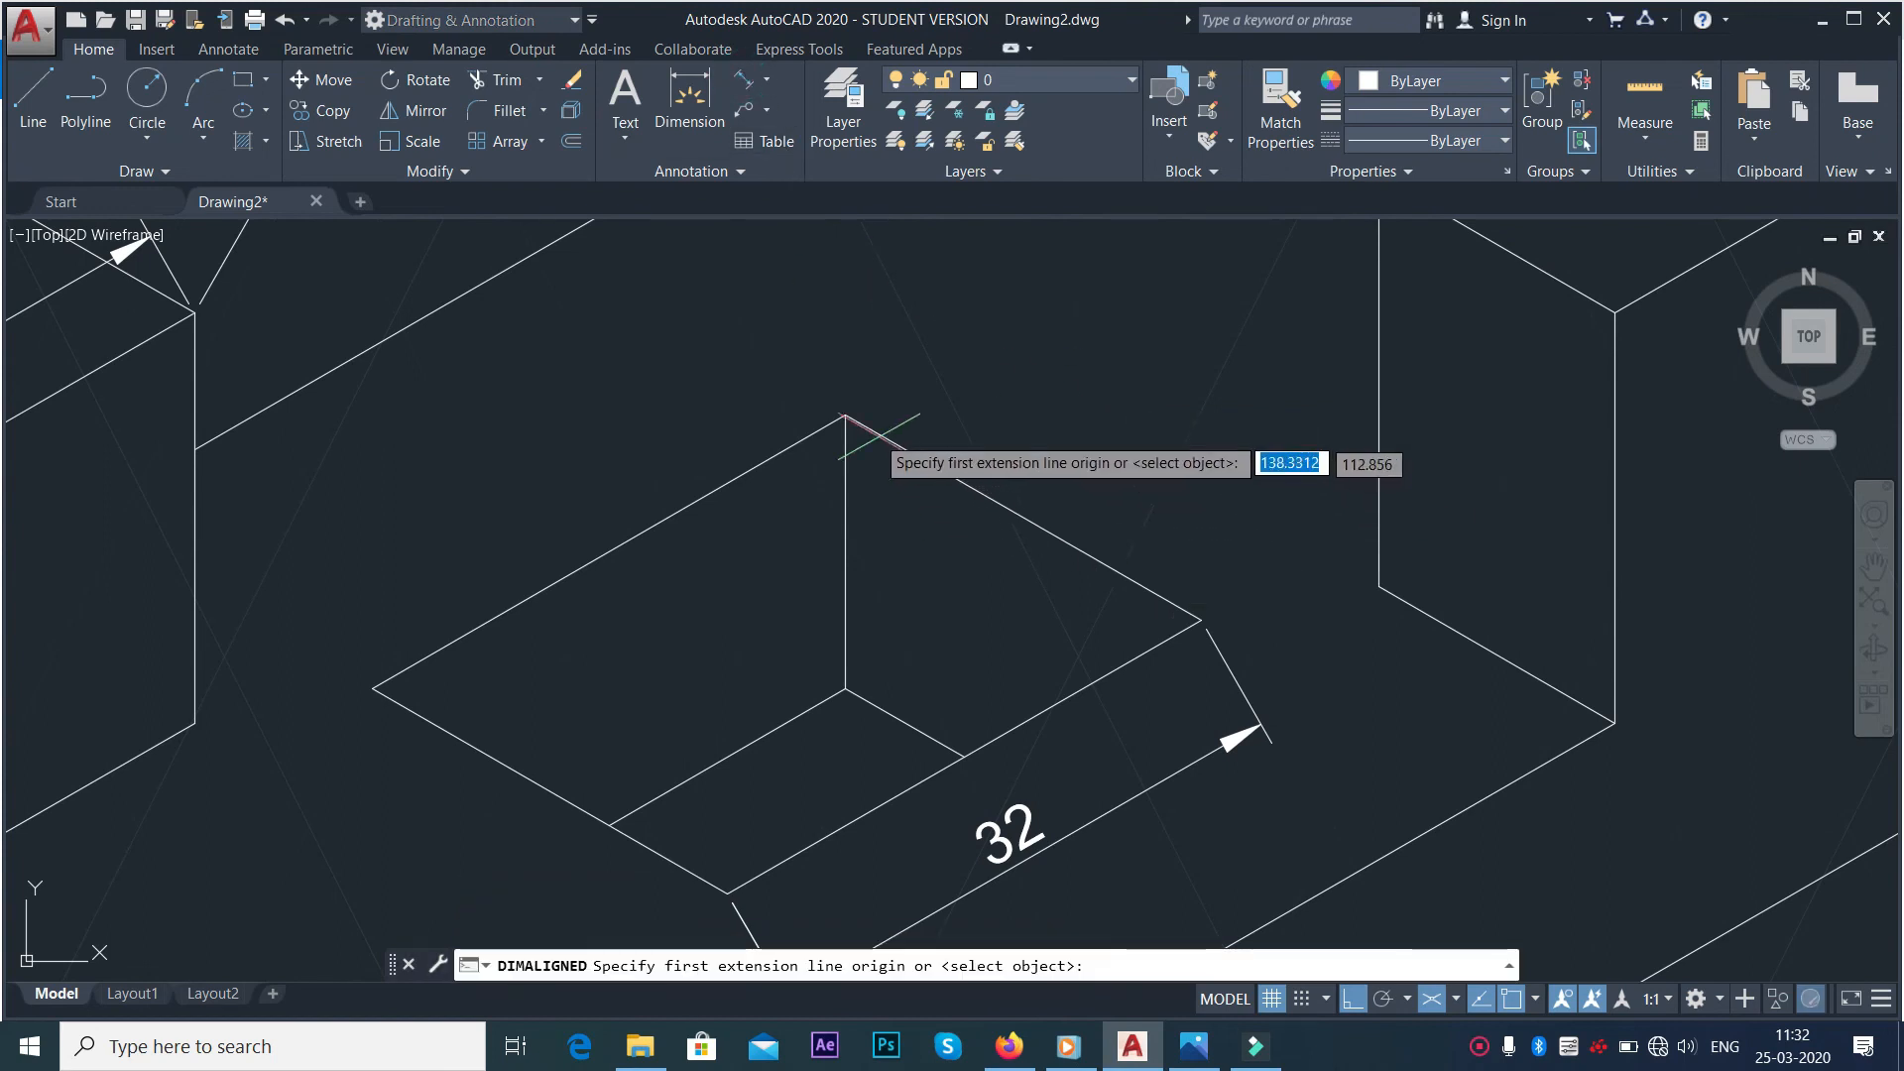
pyautogui.click(845, 416)
pyautogui.click(1201, 620)
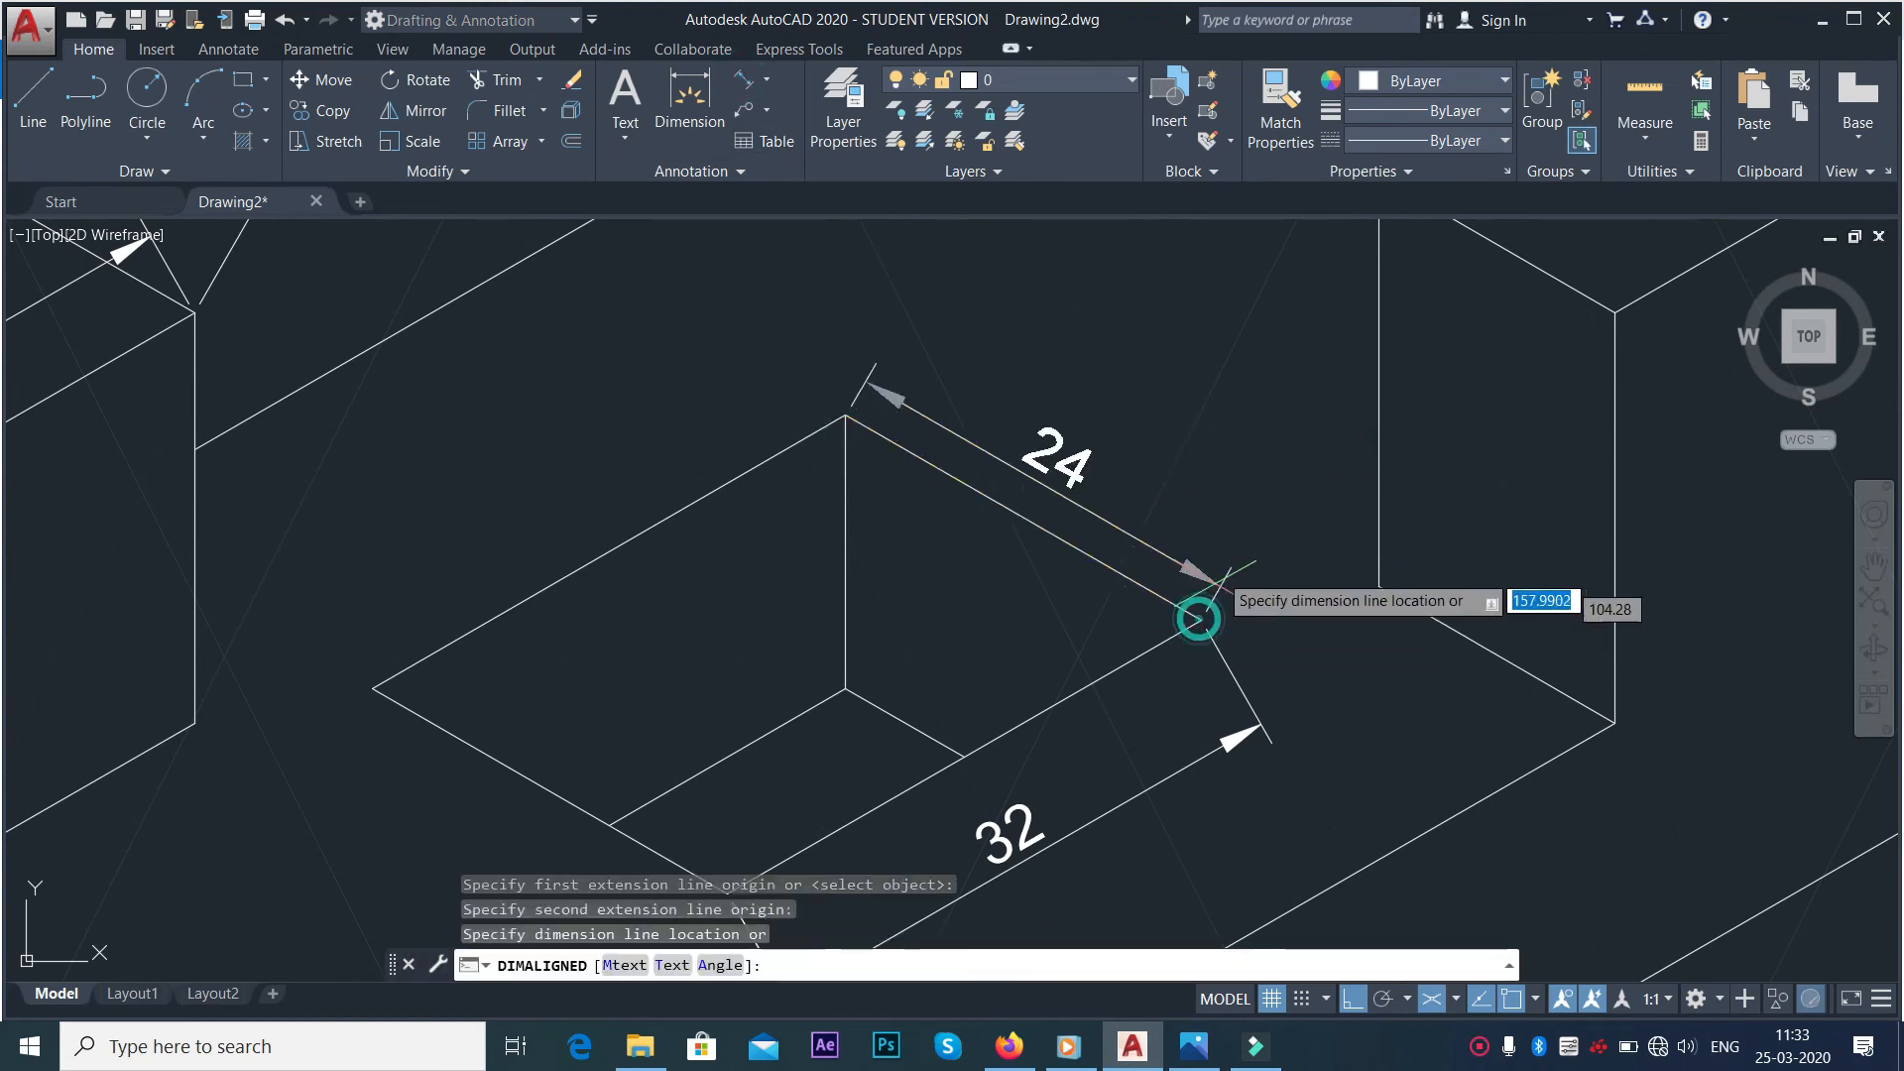
pyautogui.click(1223, 518)
# Check the reference image and oblique the right upright's 16 dimension parallel to the upright's front right top edge
pyautogui.scroll(-4, 1317, 538)
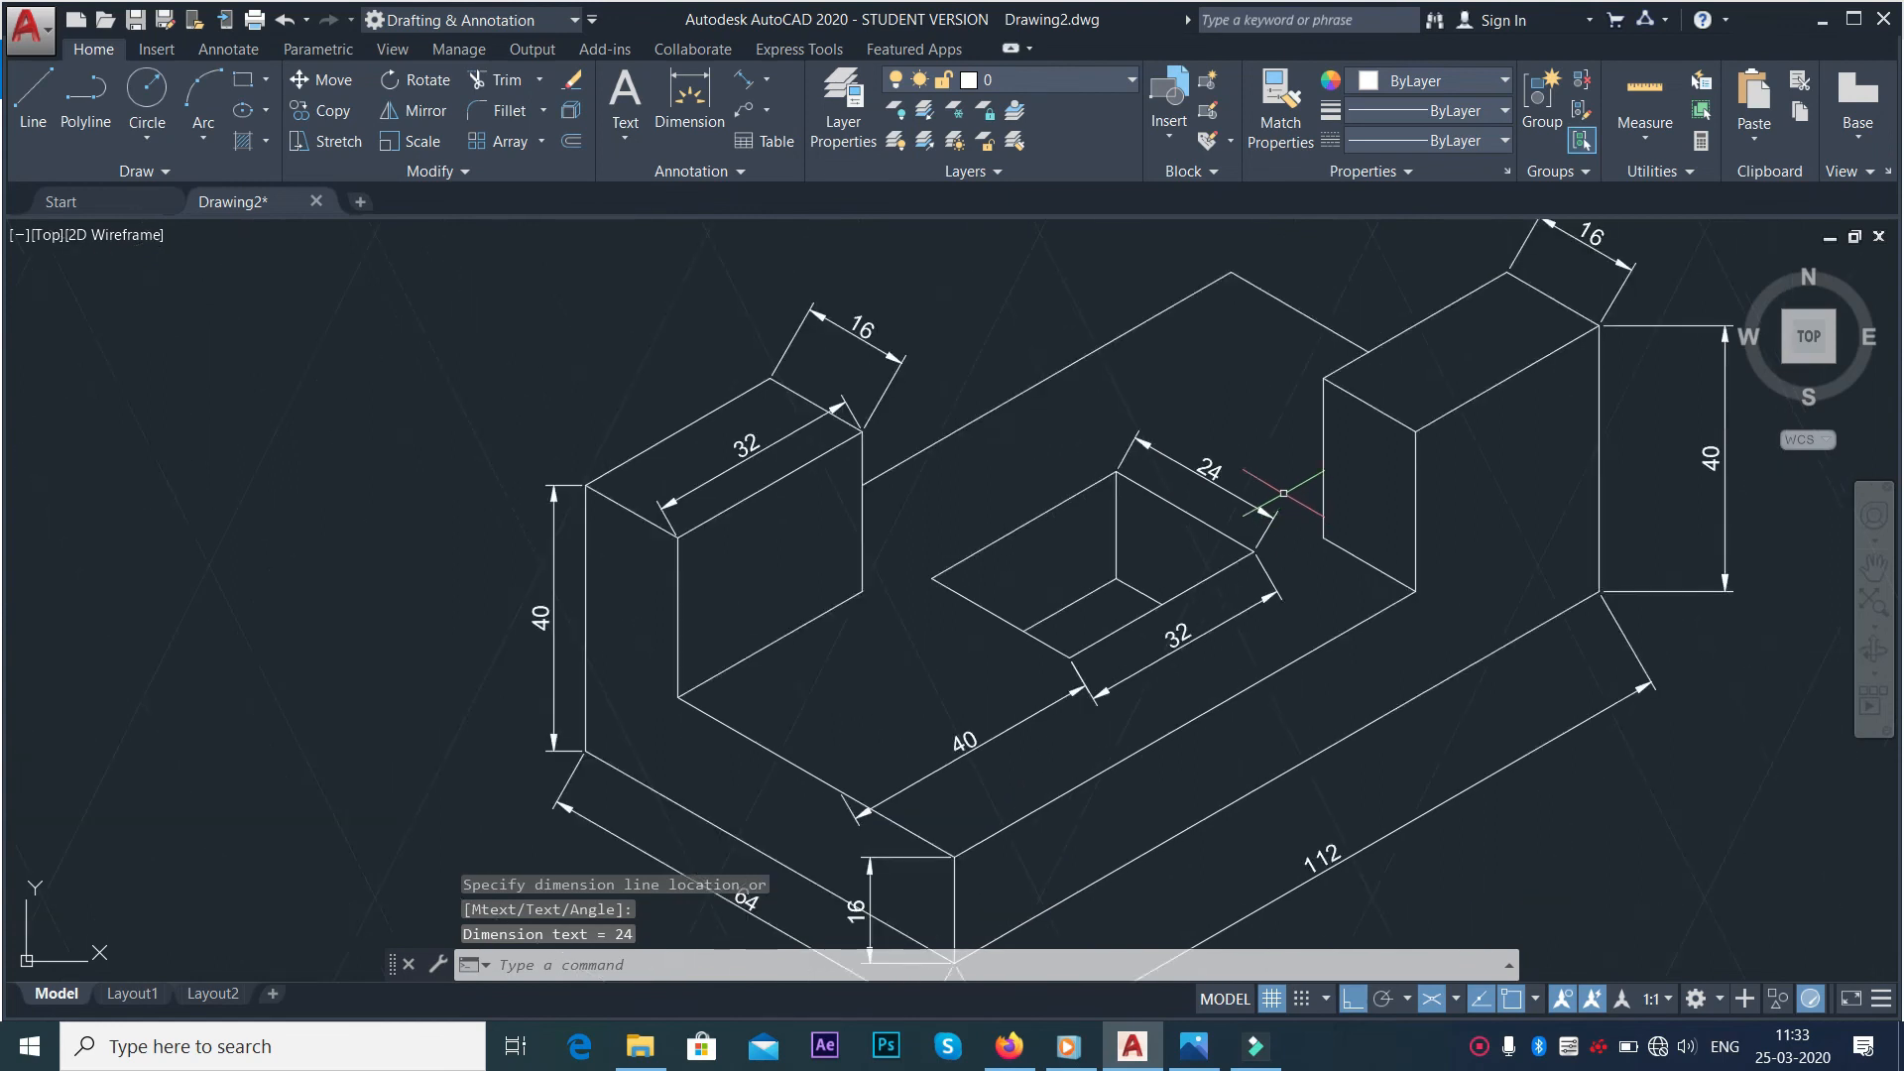
pyautogui.moveTo(1314, 303); pyautogui.dragTo(1212, 326, button='middle')
pyautogui.hotkey('alt', 'Tab')
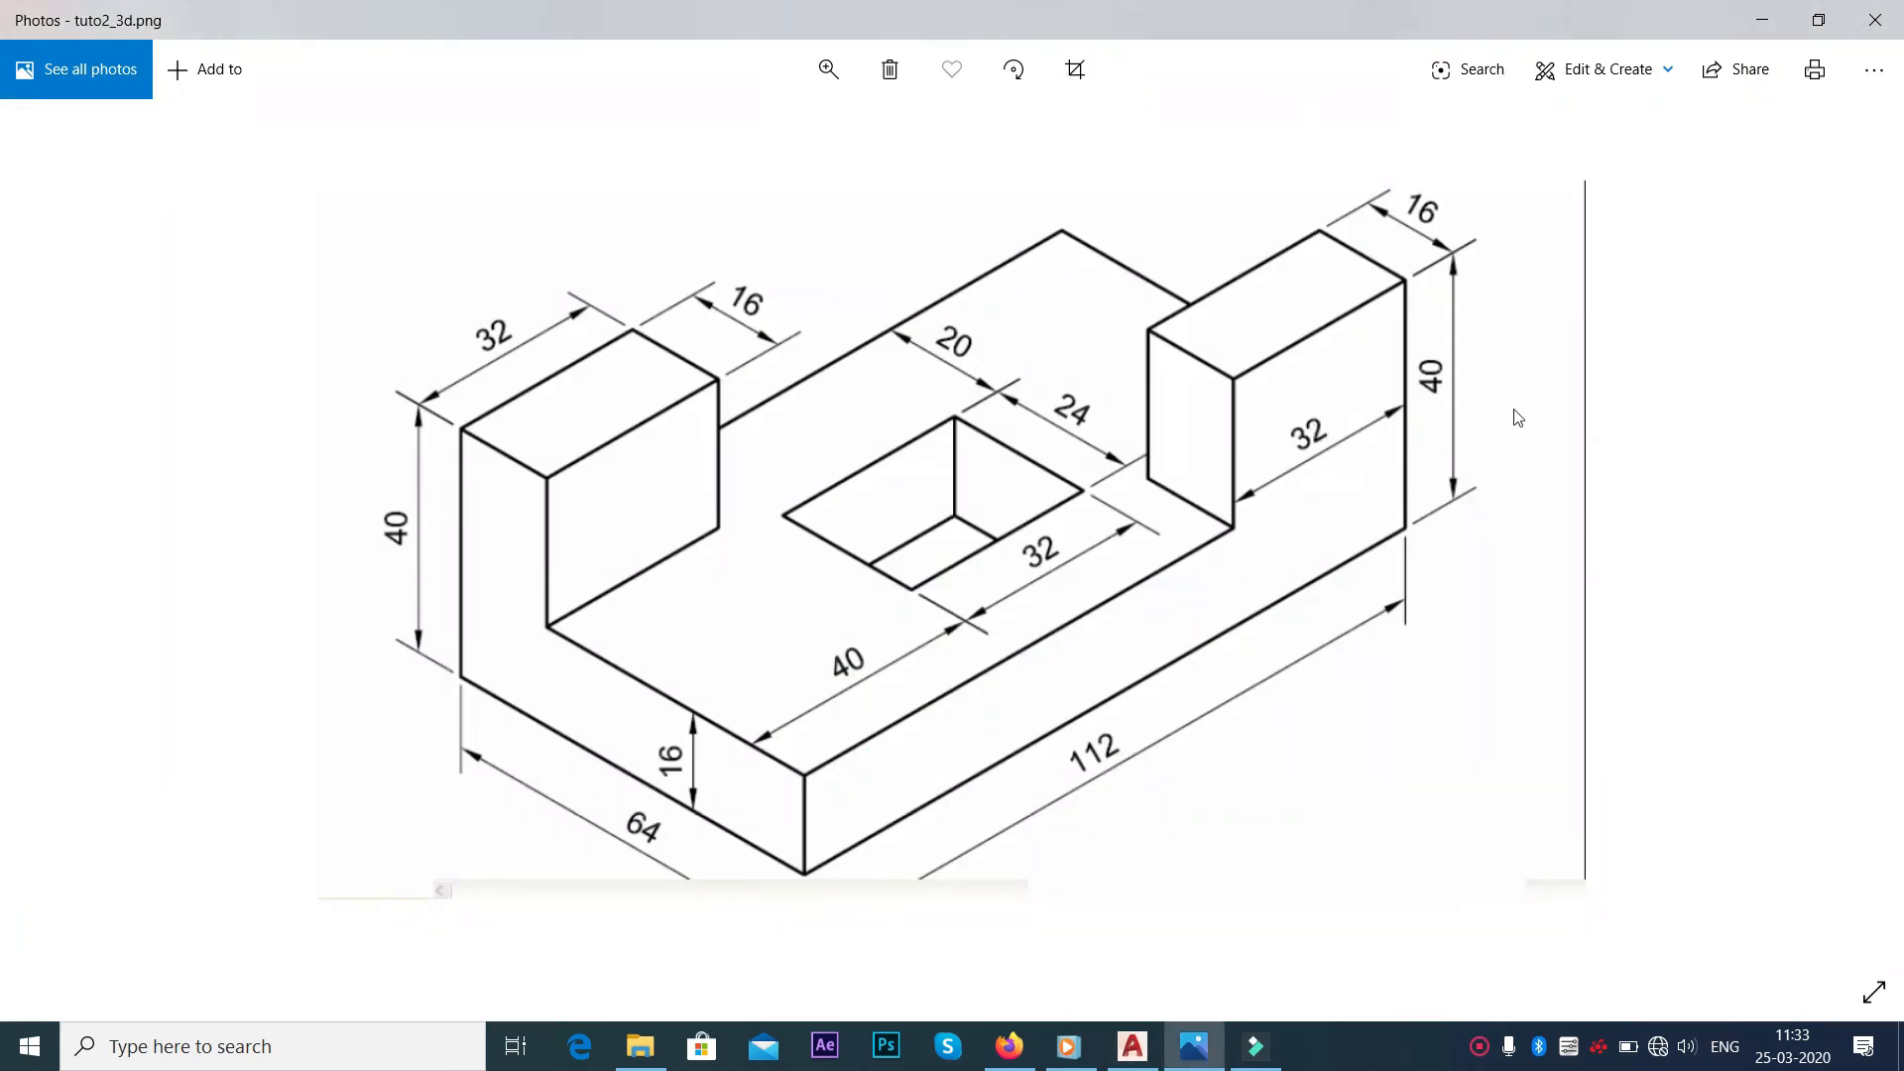
pyautogui.hotkey('alt', 'Tab')
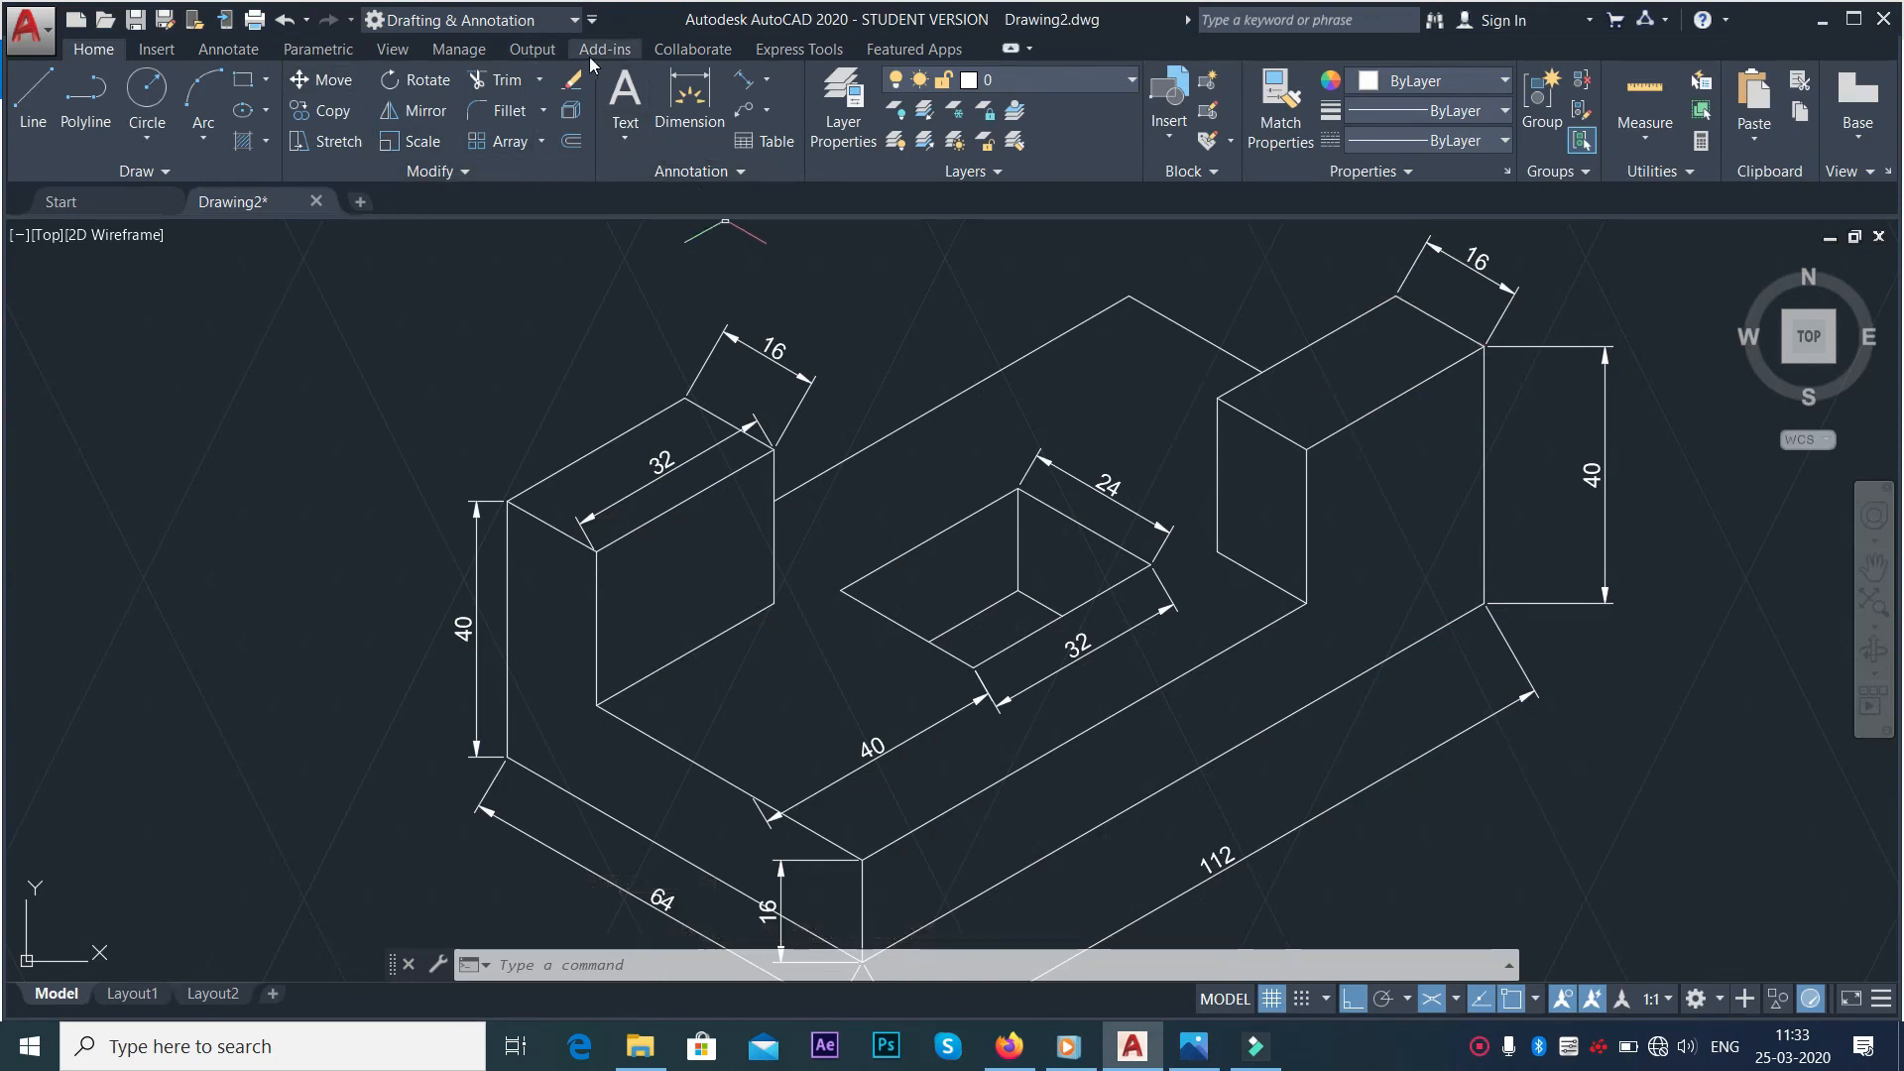
pyautogui.click(235, 55)
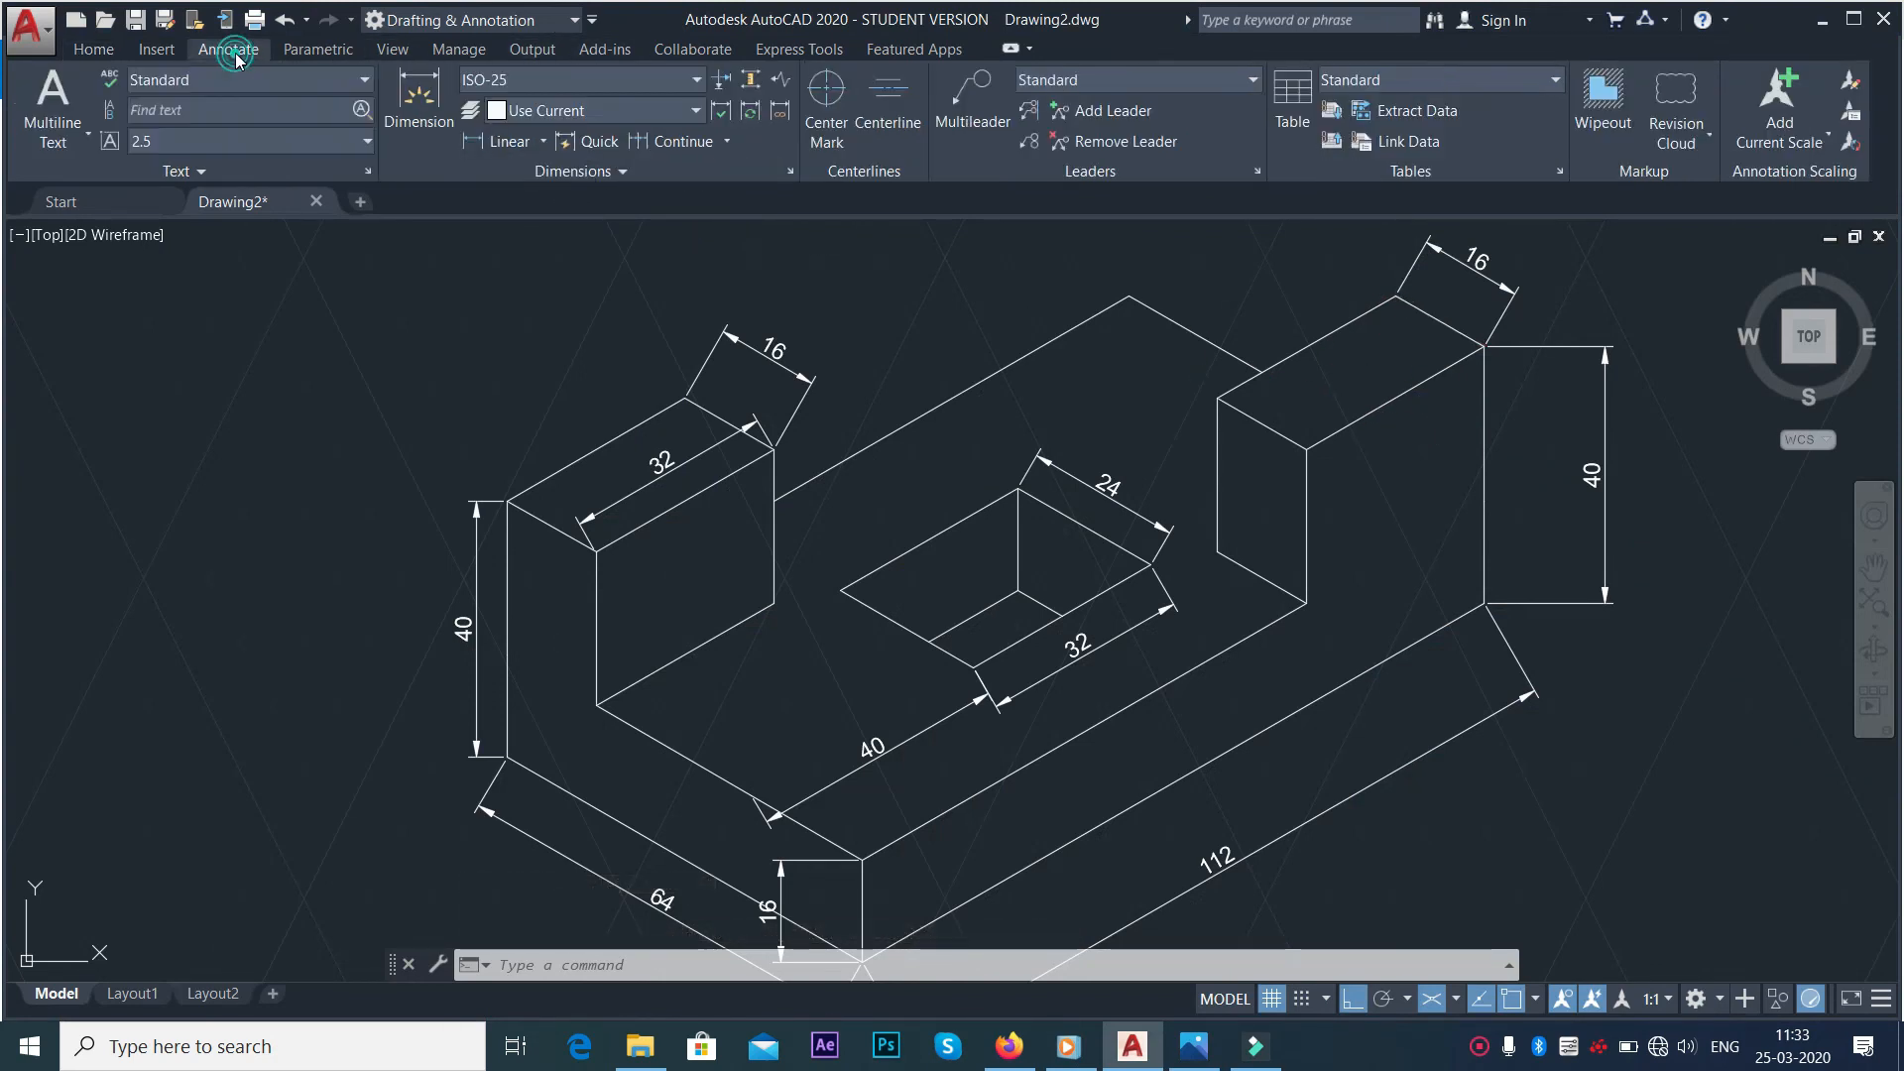
pyautogui.click(621, 172)
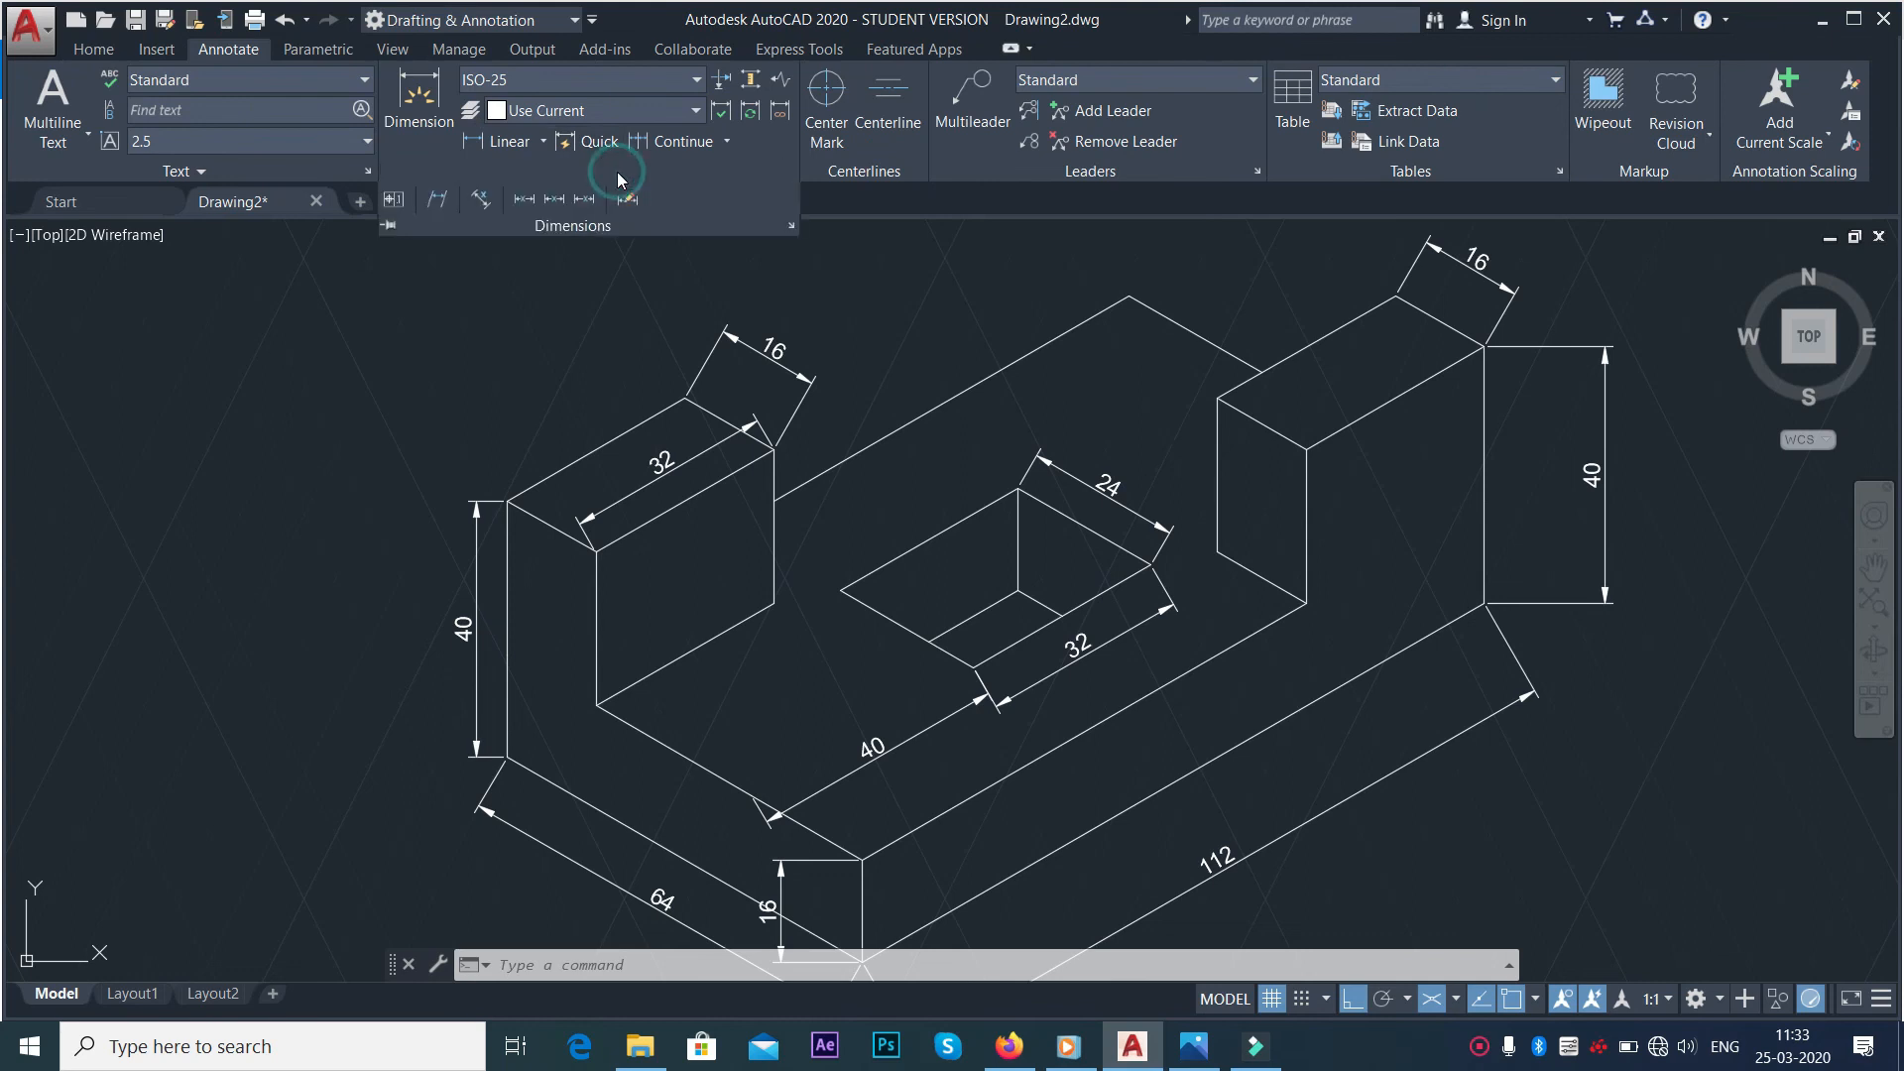
pyautogui.click(442, 206)
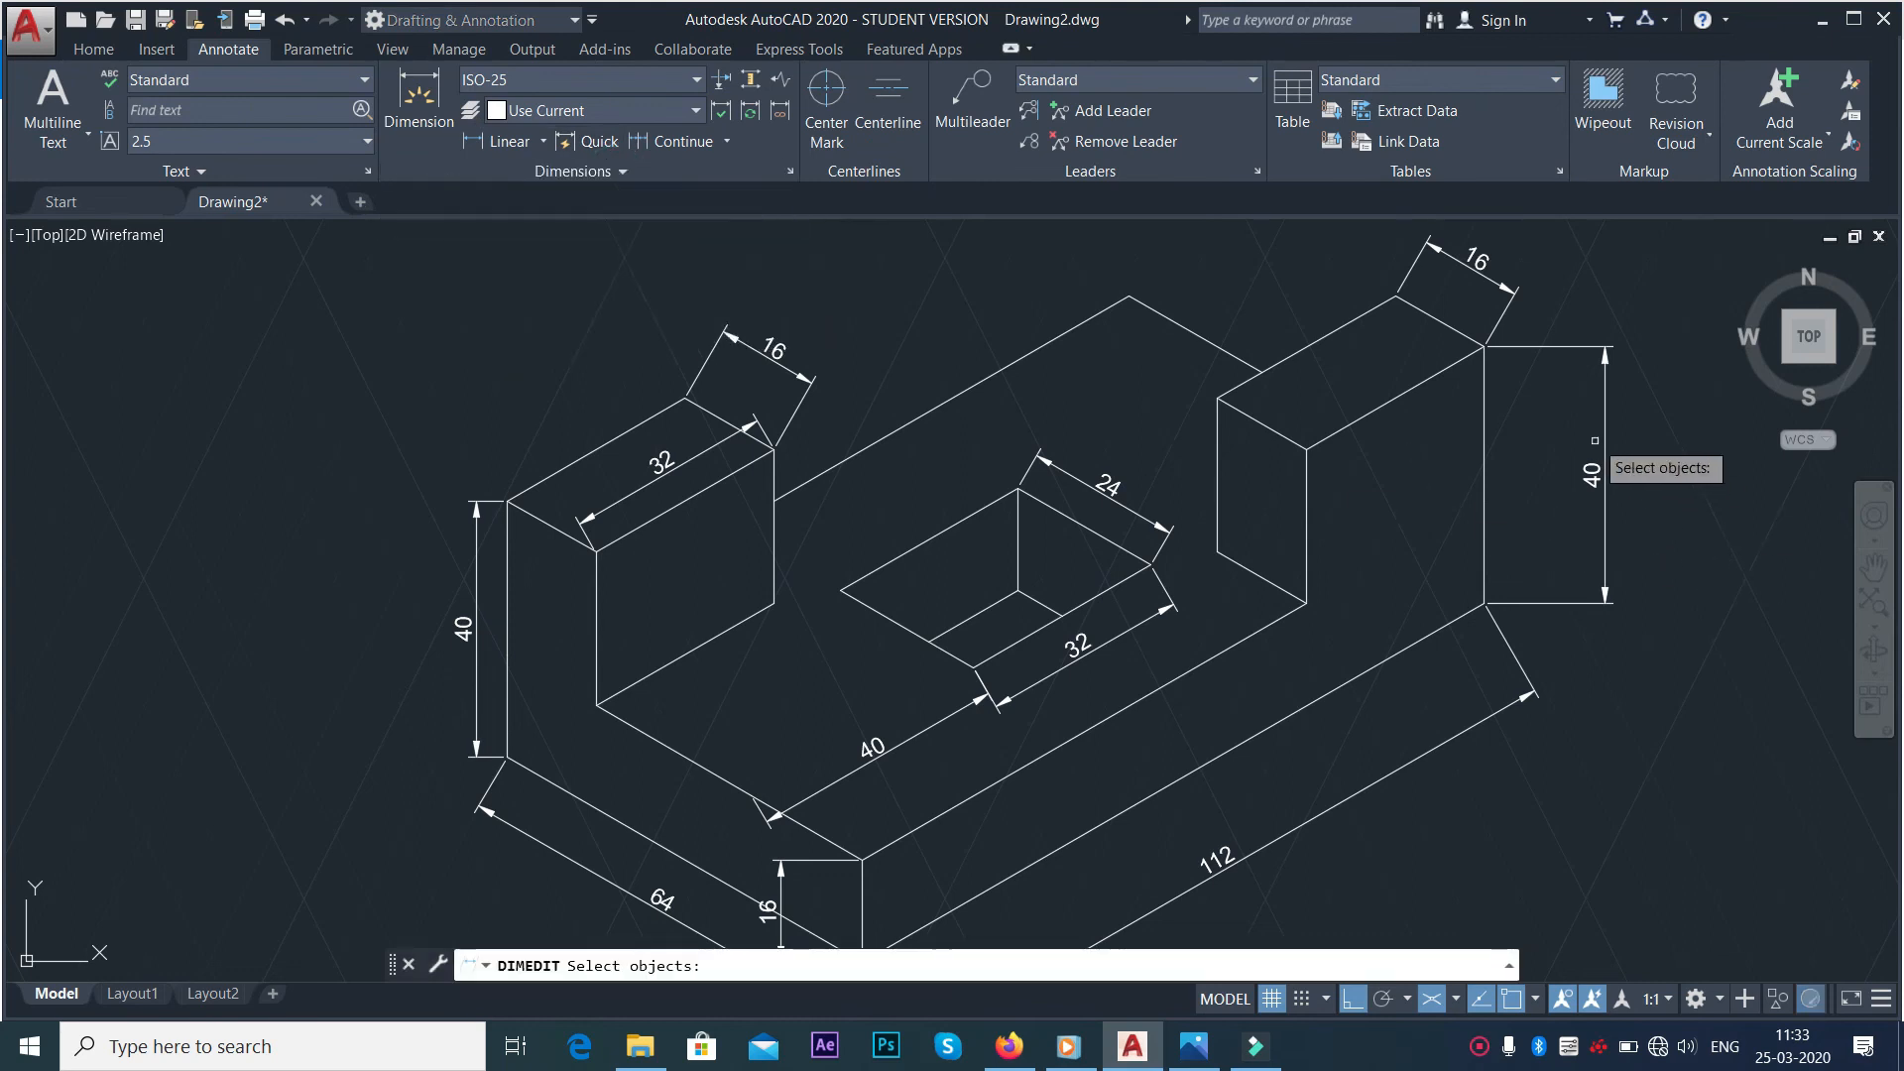
pyautogui.click(1505, 309)
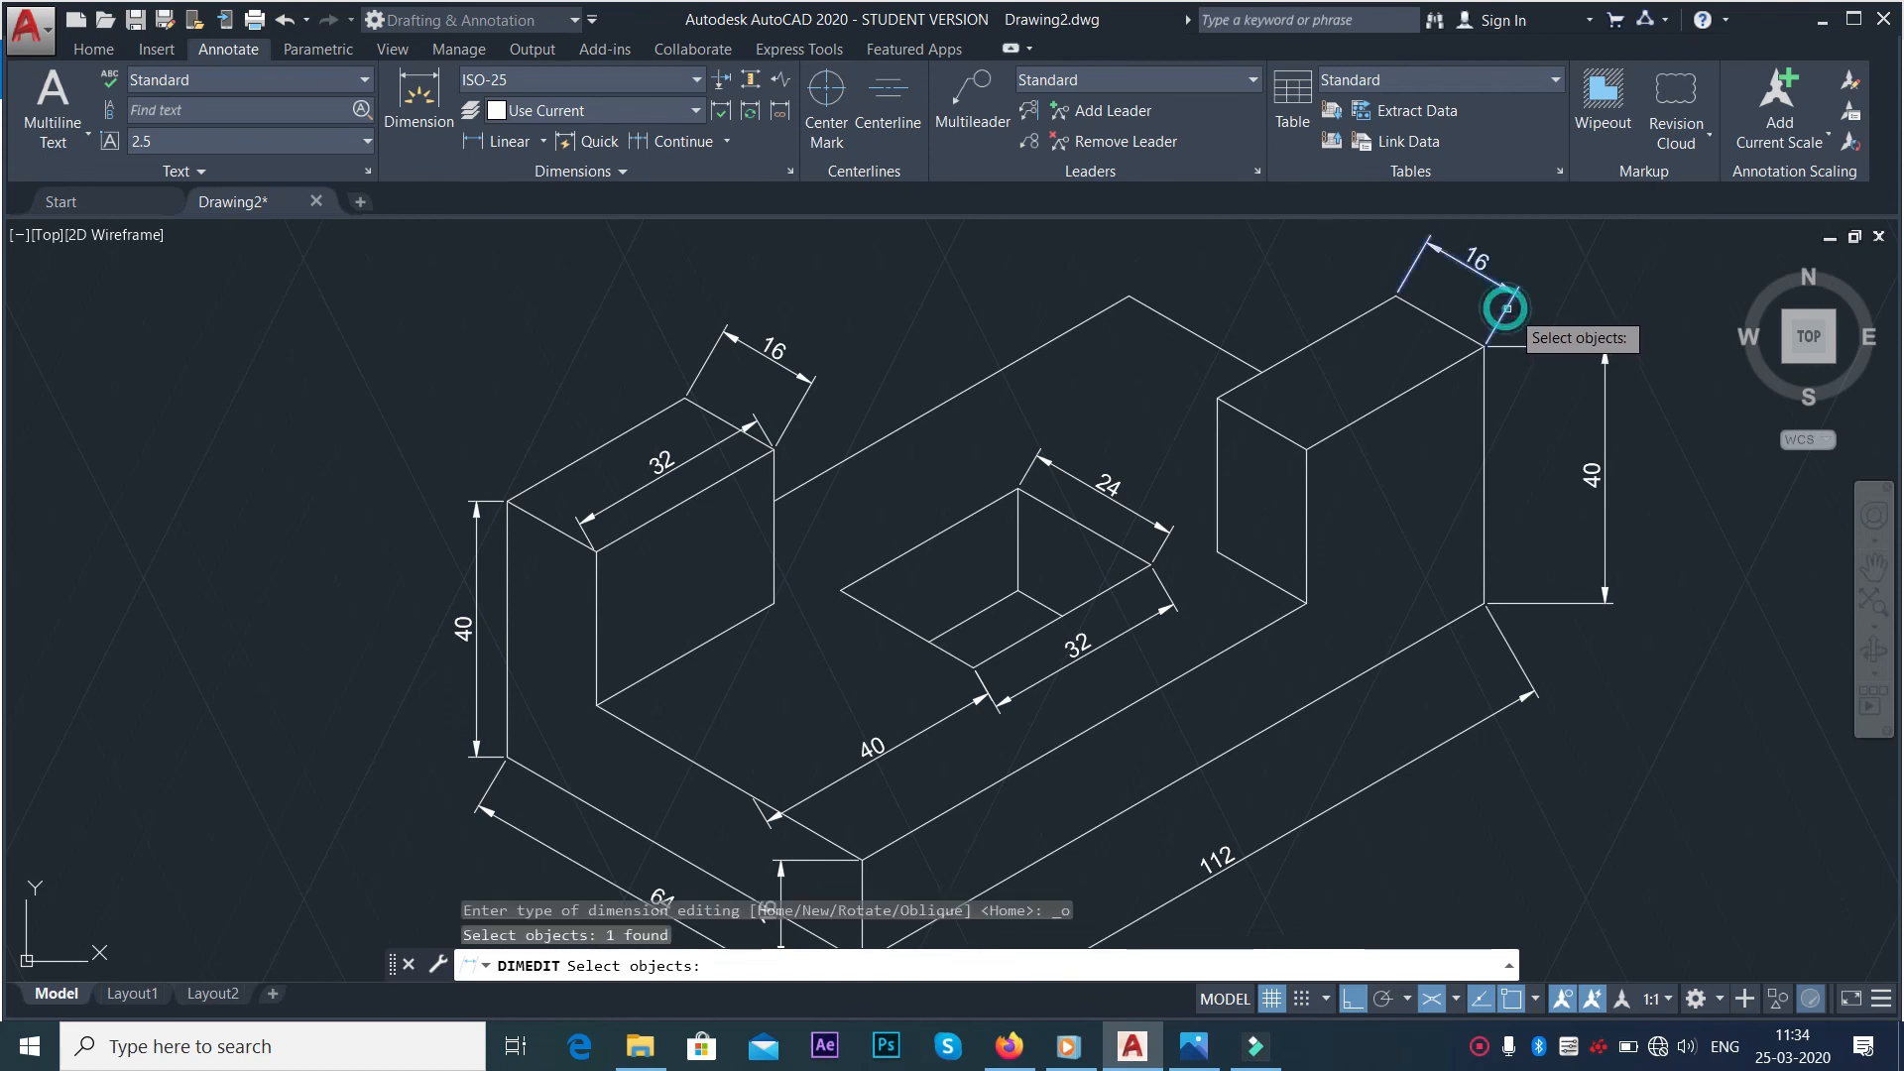
pyautogui.press('Return')
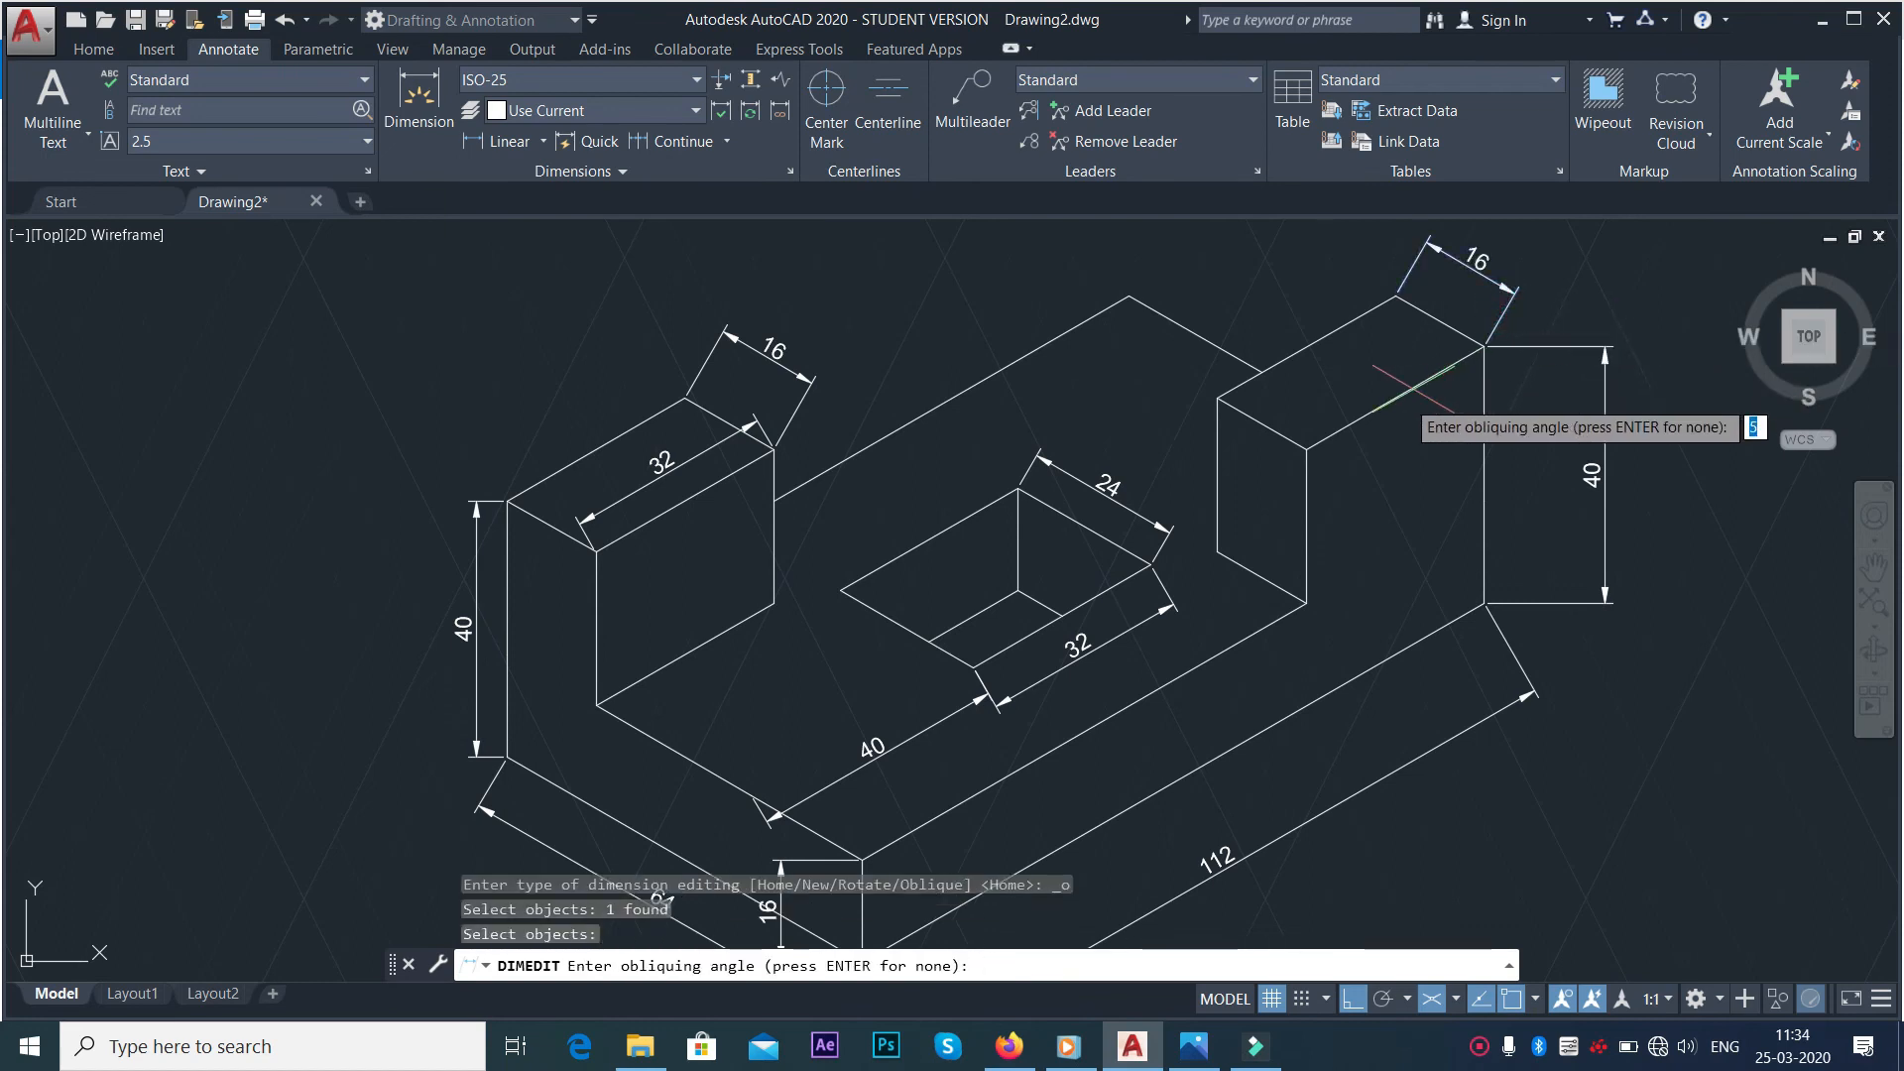
pyautogui.click(1307, 449)
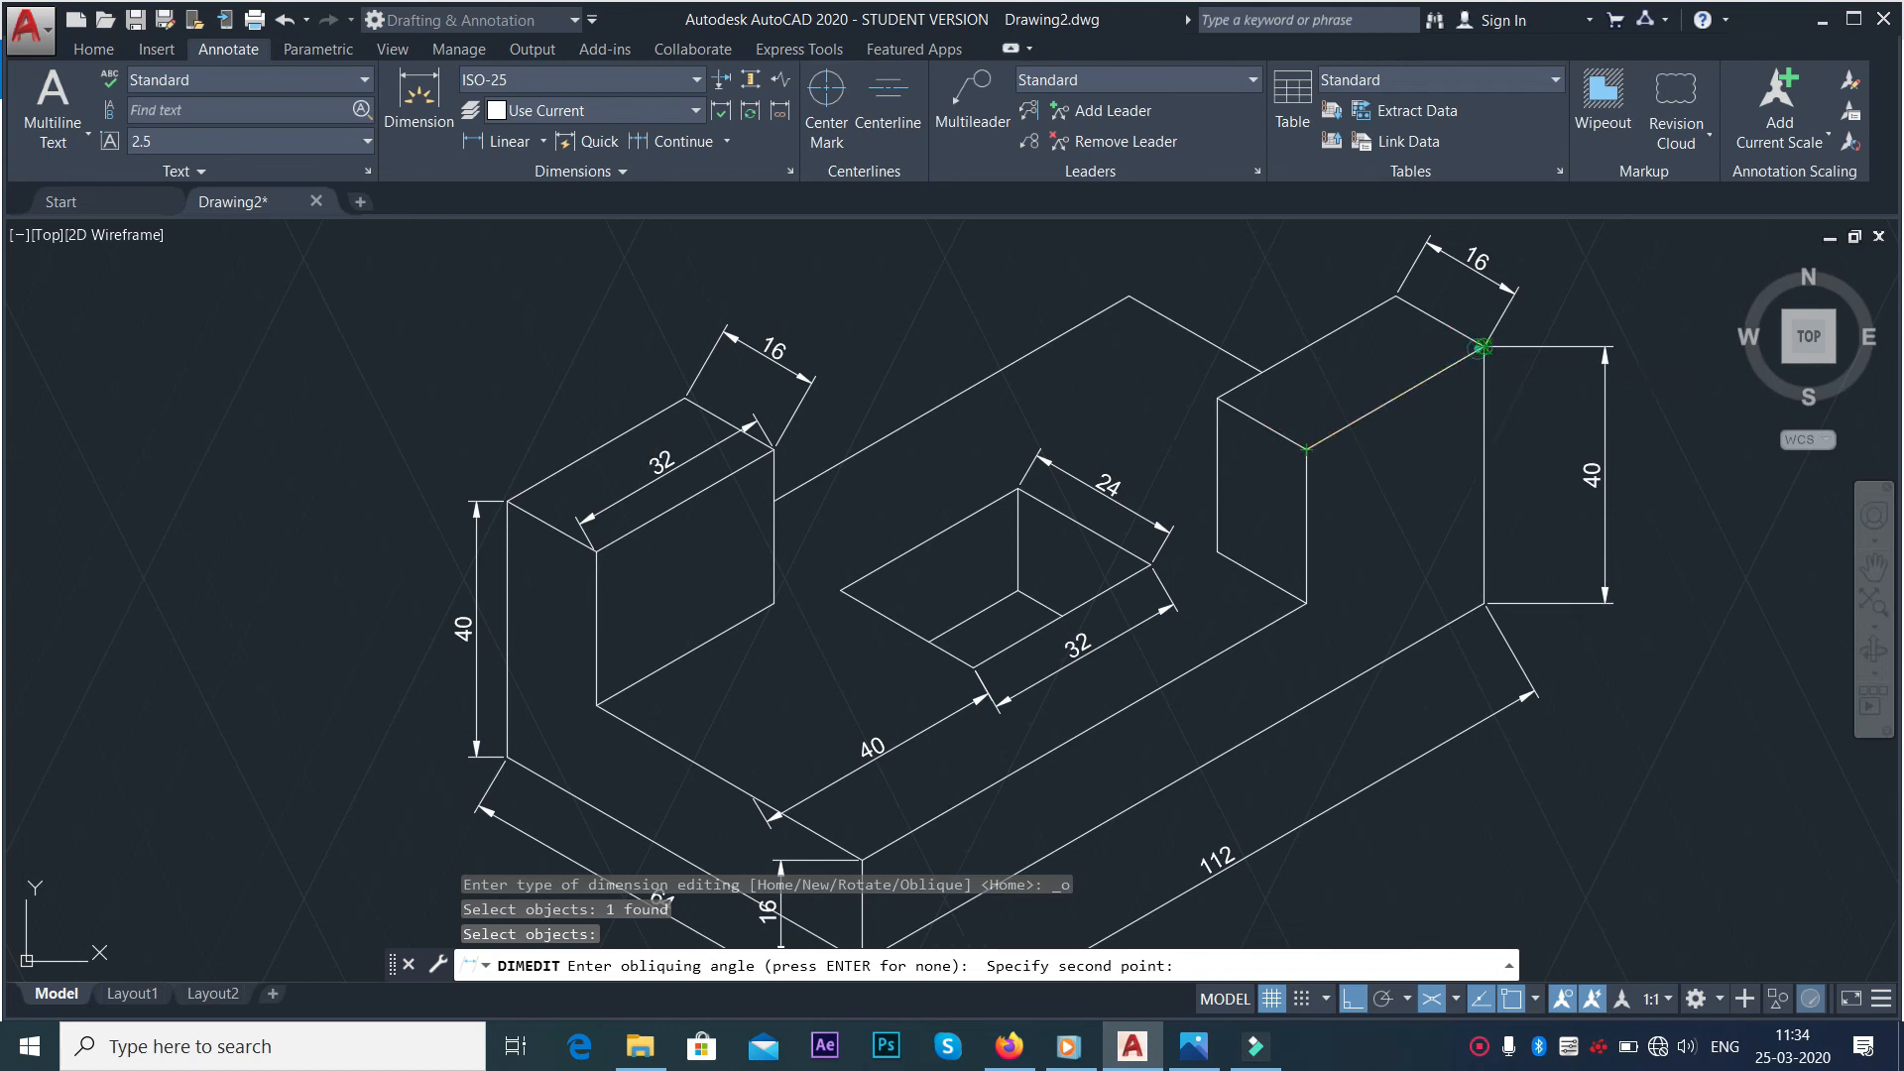
pyautogui.click(1485, 347)
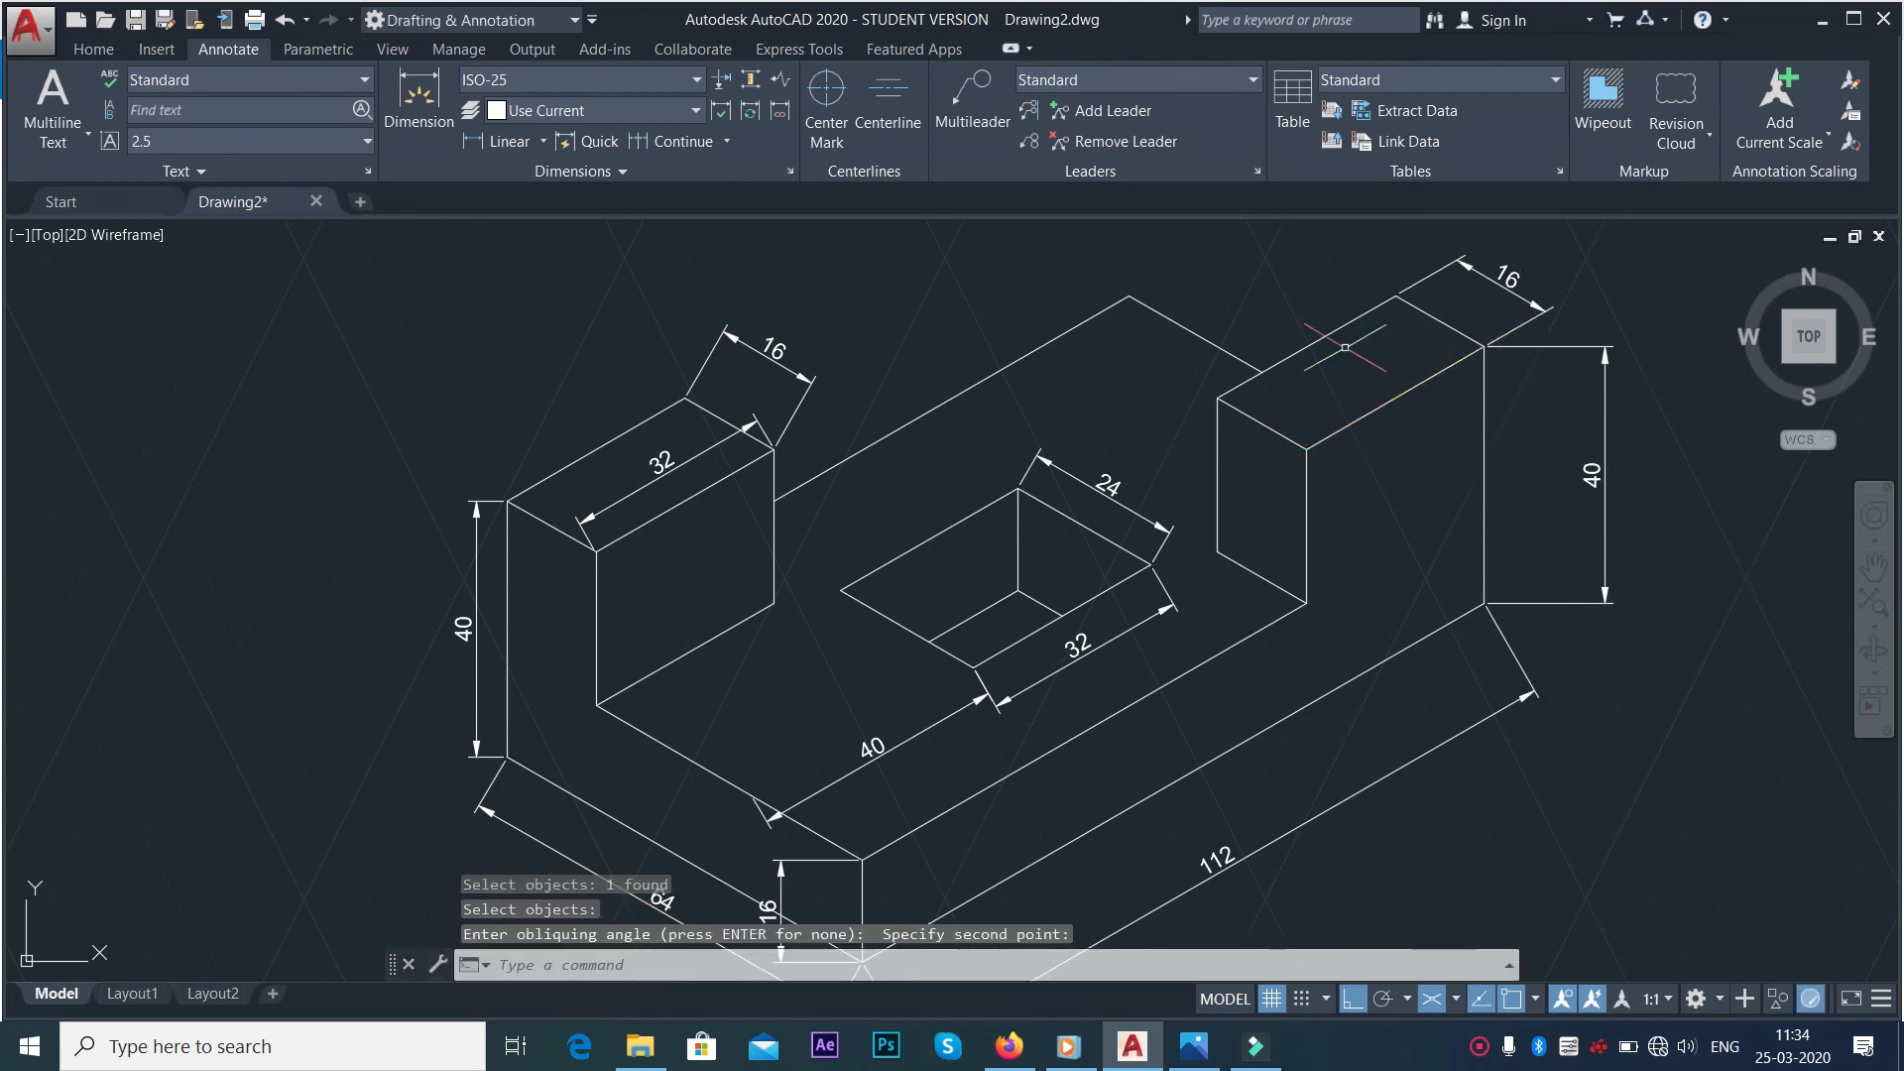
# Check the reference image and oblique the right upright's 40 height dimension parallel to the upright's front right top edge
pyautogui.click(624, 173)
pyautogui.click(437, 199)
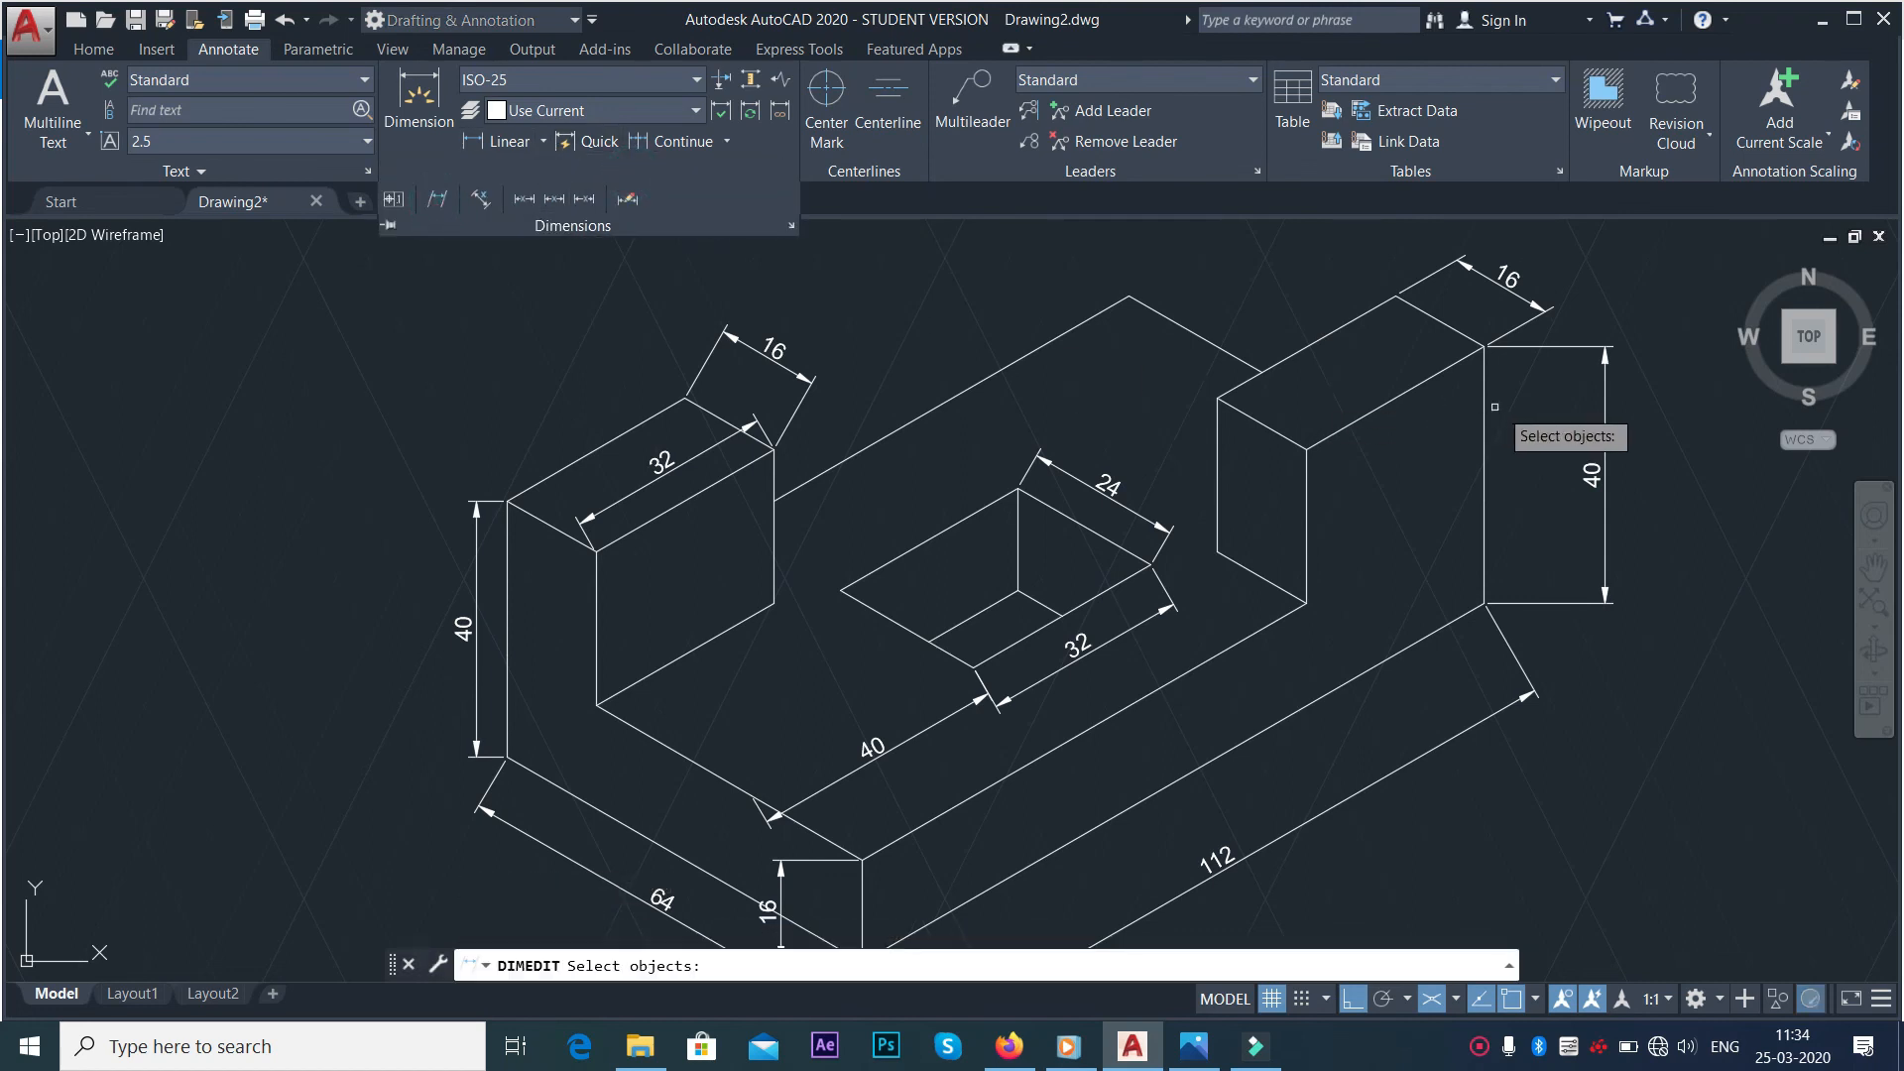
pyautogui.click(1599, 427)
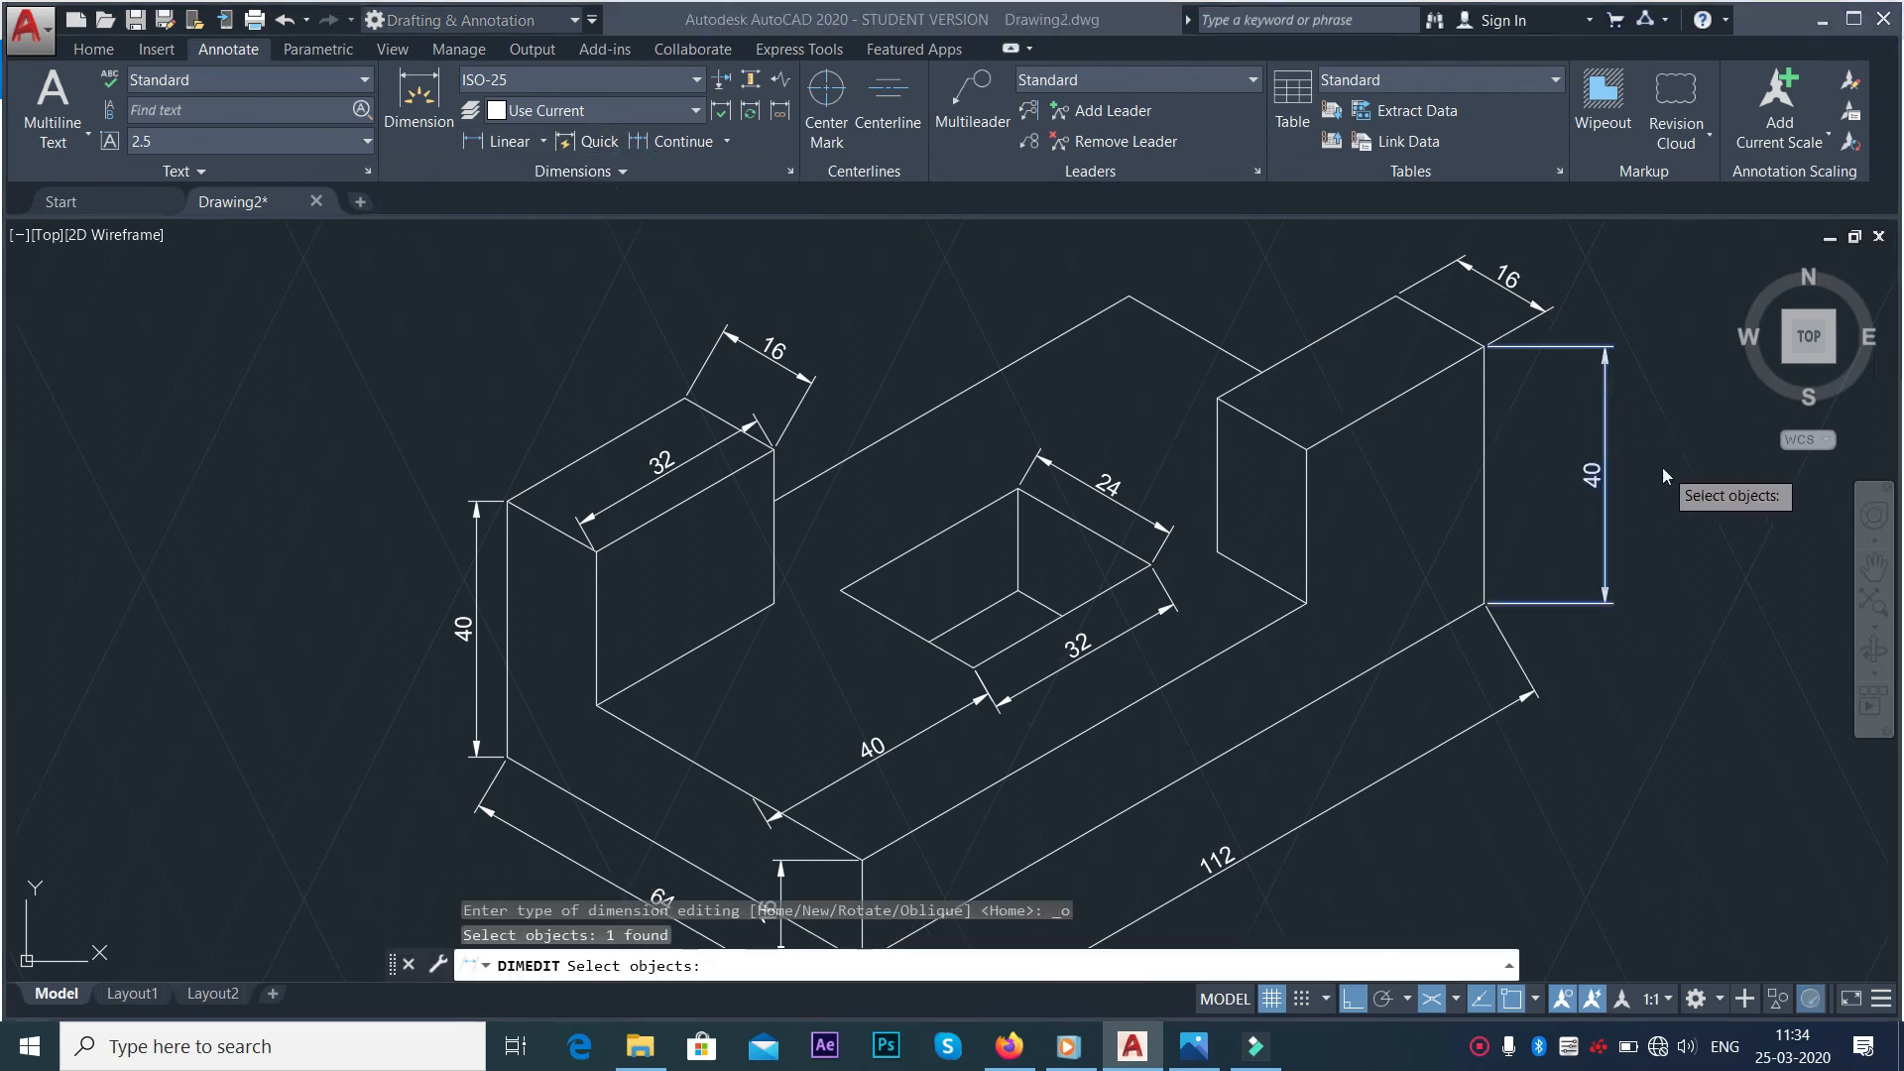
pyautogui.hotkey('alt', 'Tab')
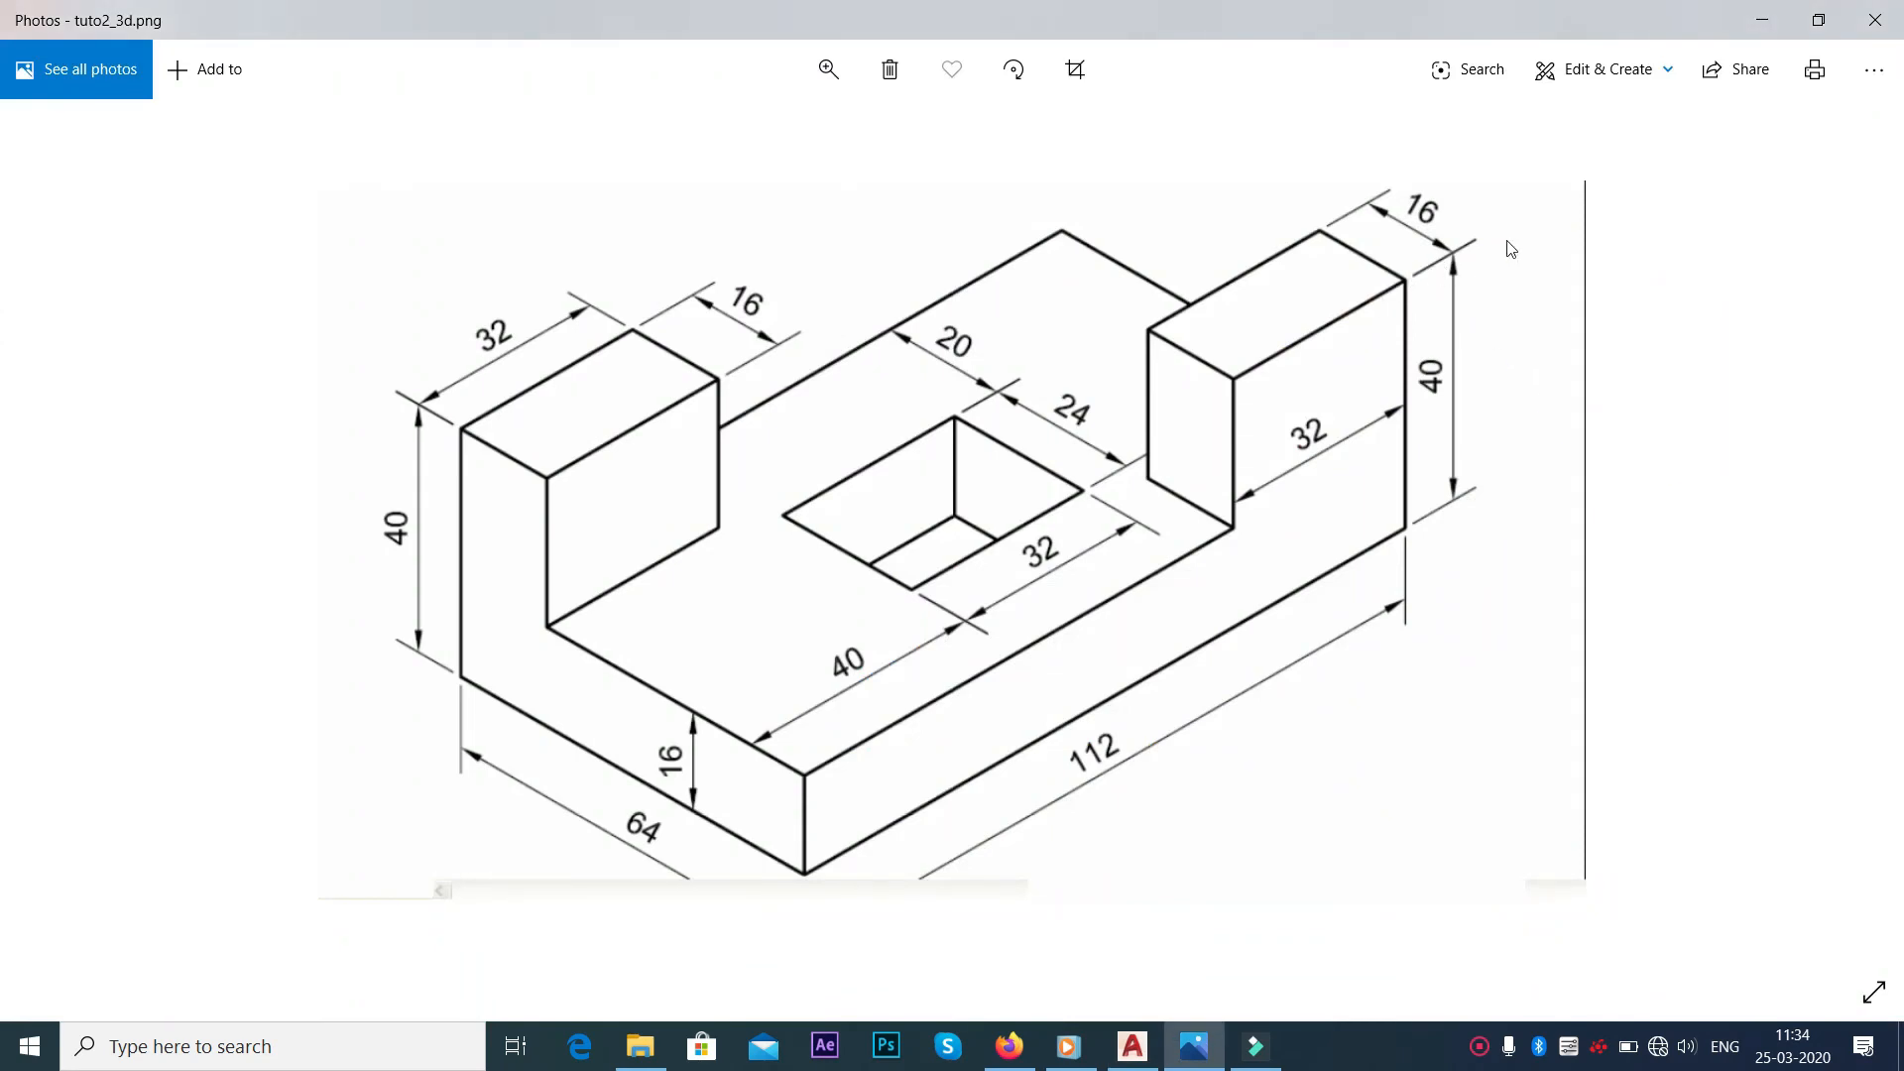
pyautogui.hotkey('alt', 'Tab')
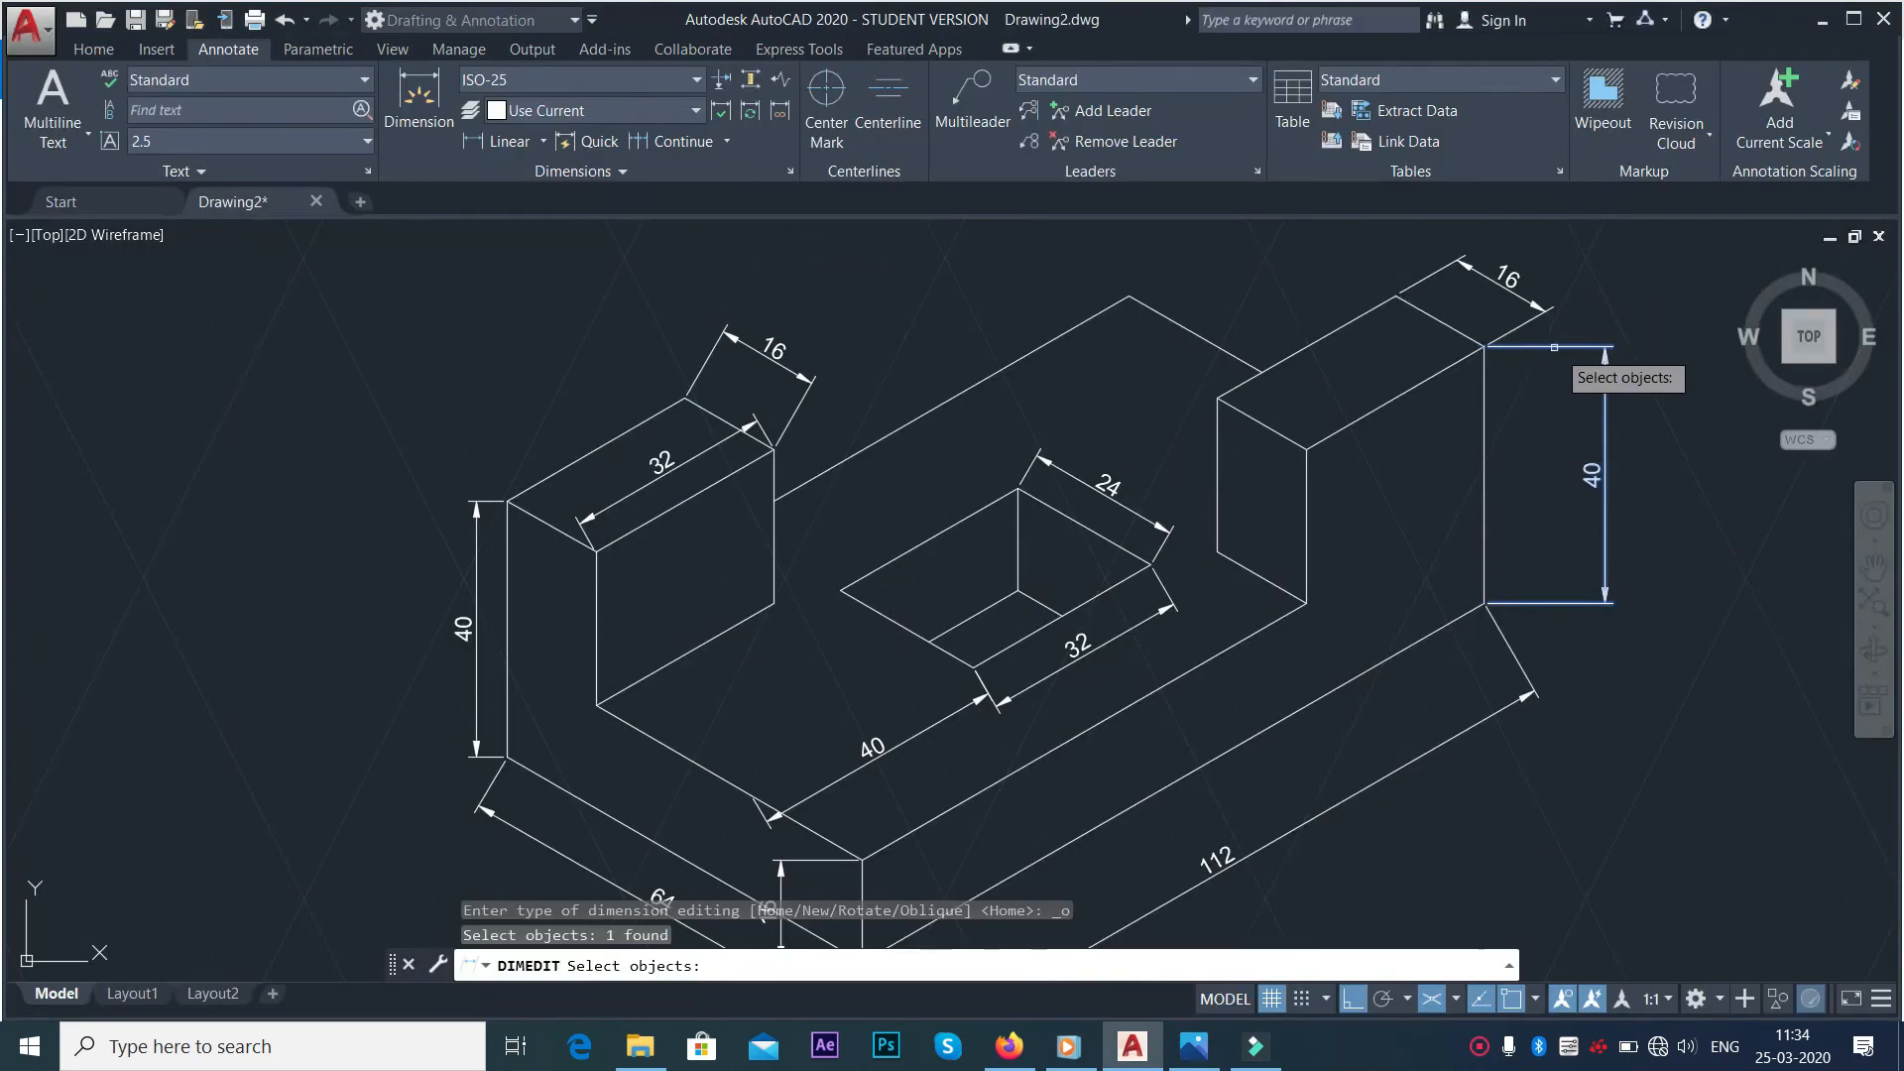
pyautogui.press('Return')
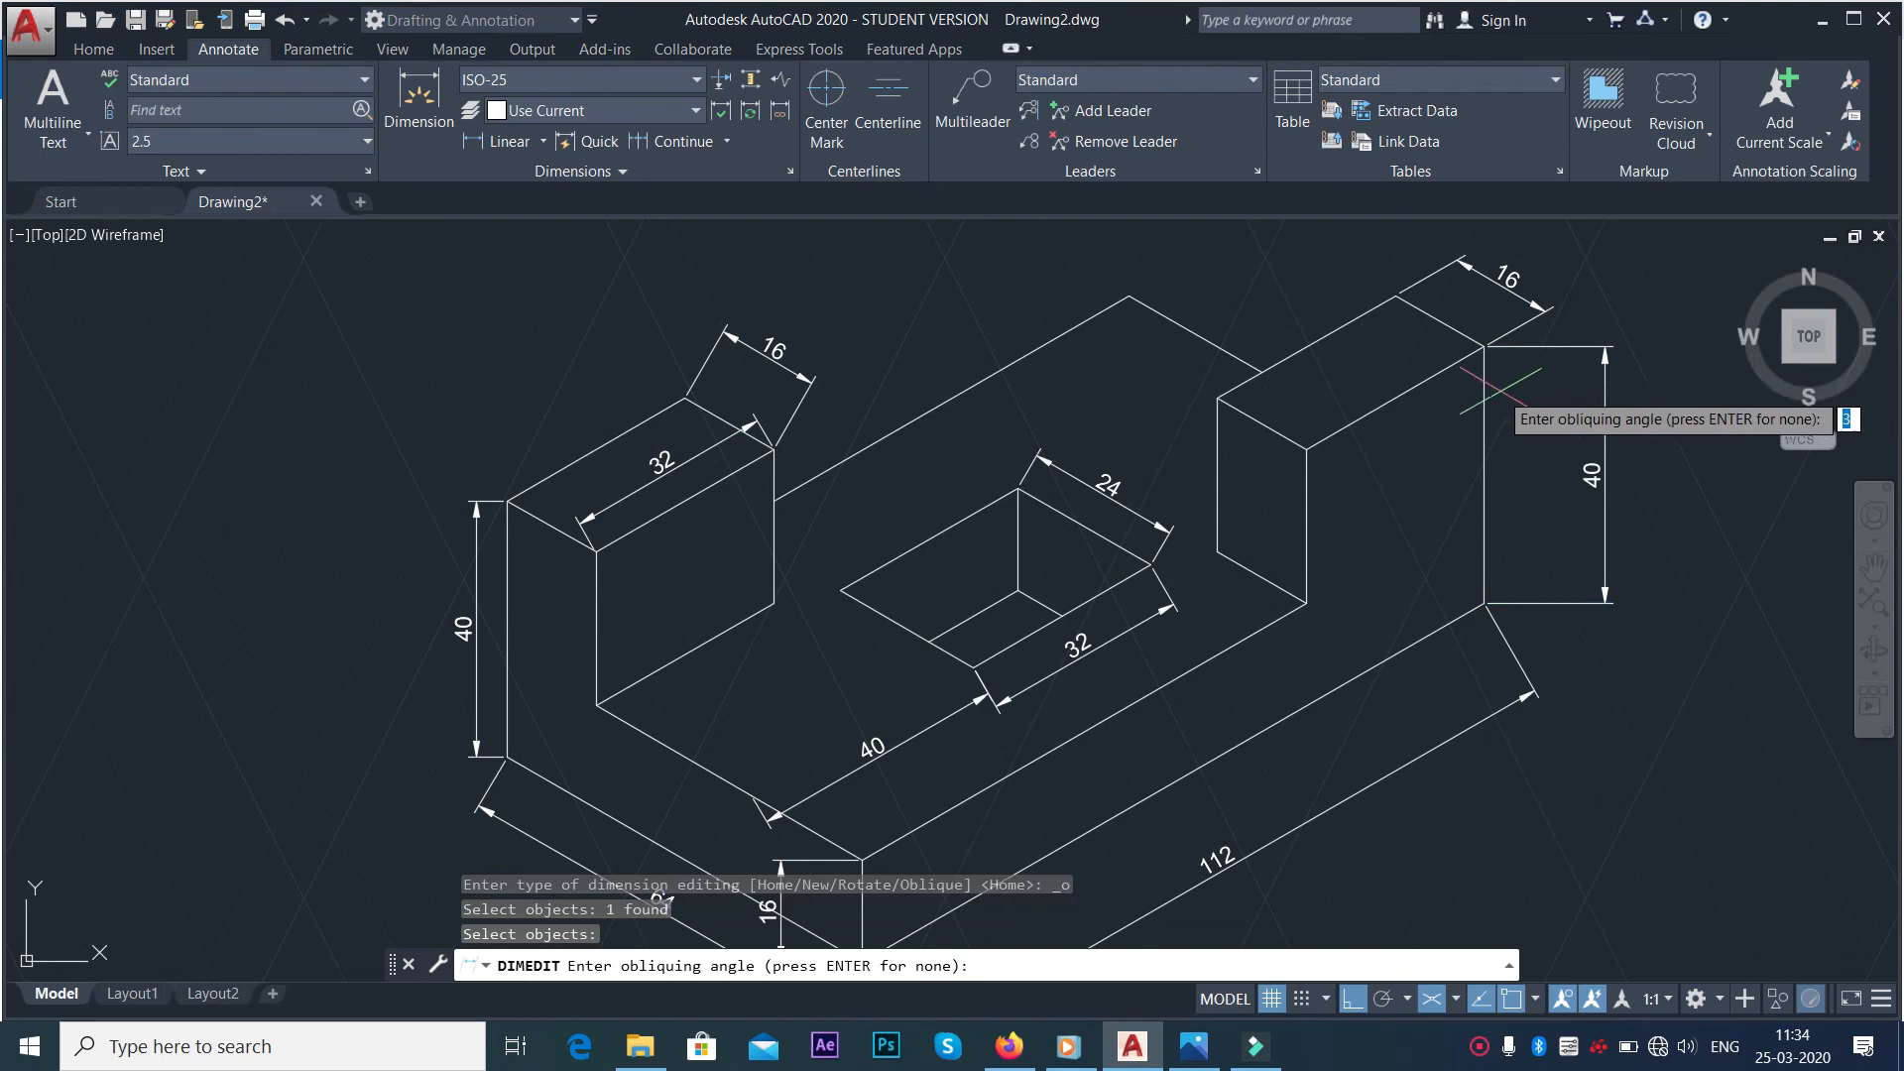
pyautogui.click(1305, 446)
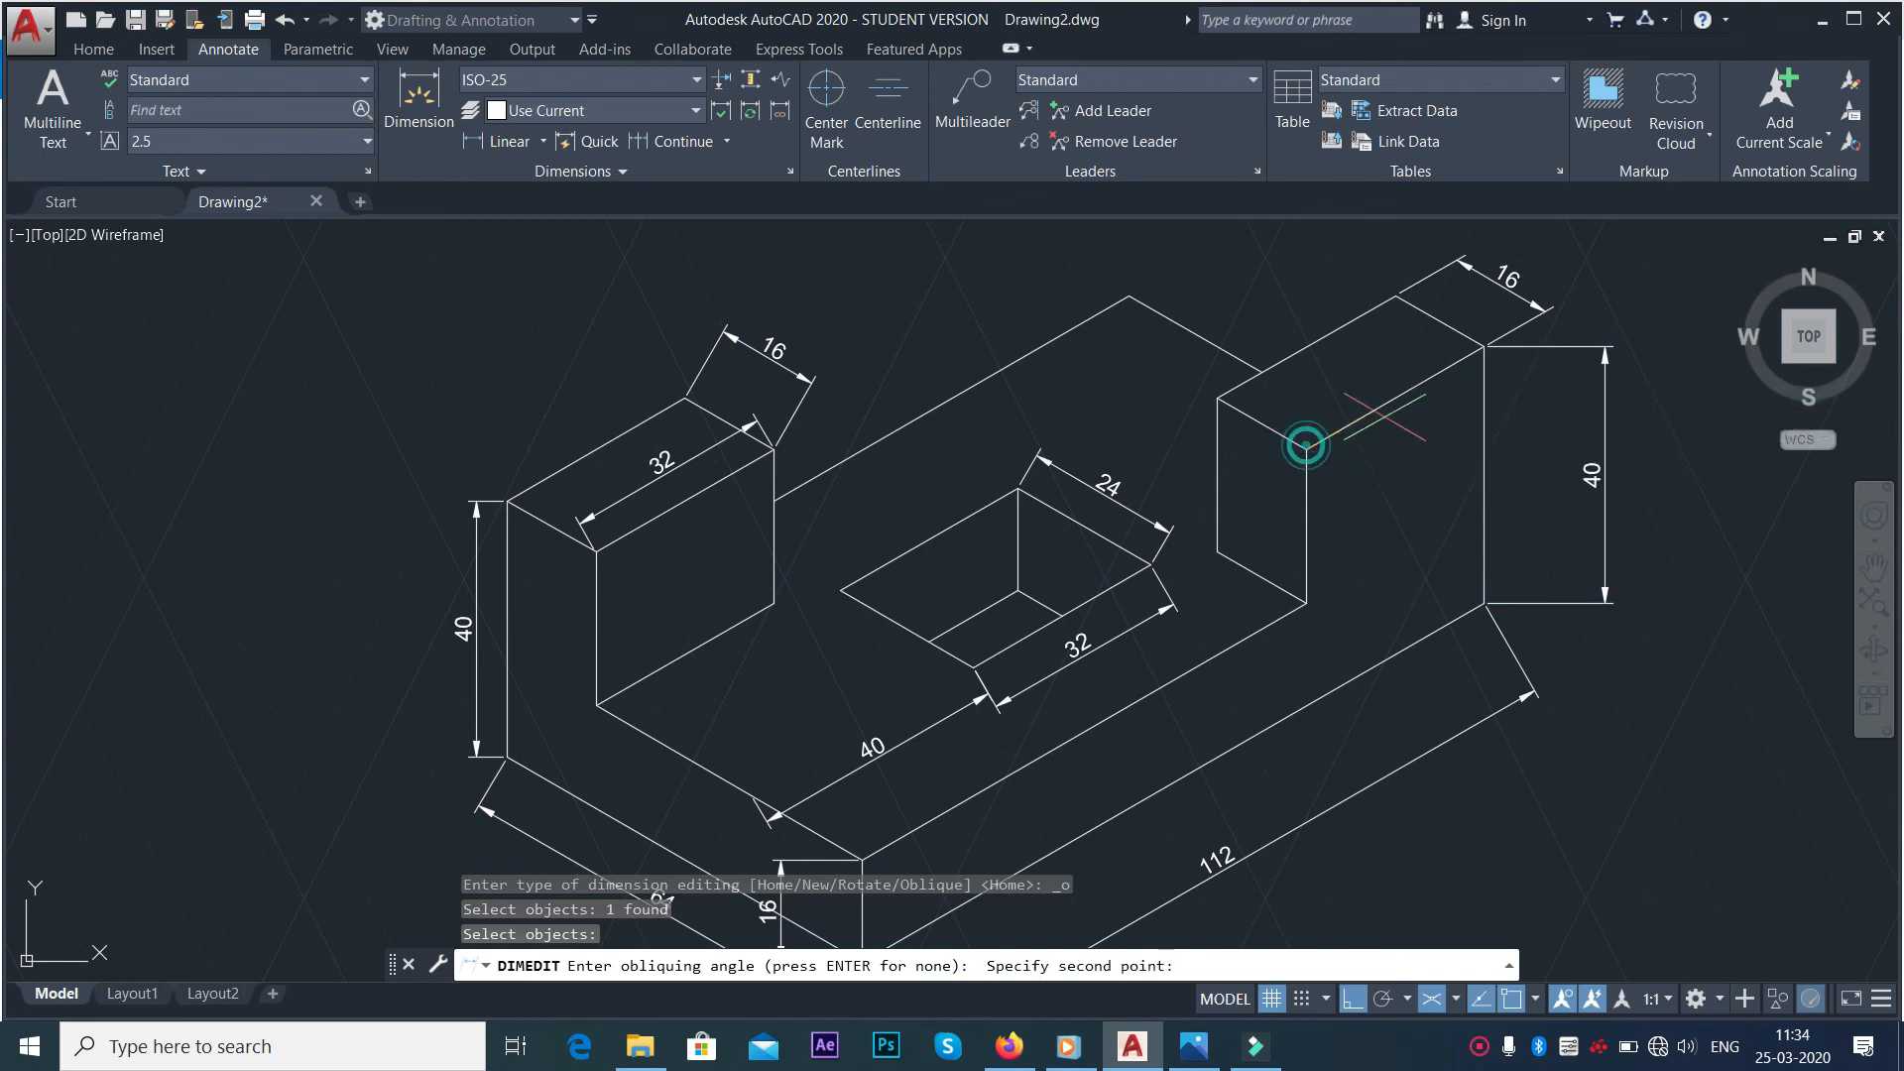
pyautogui.click(1484, 346)
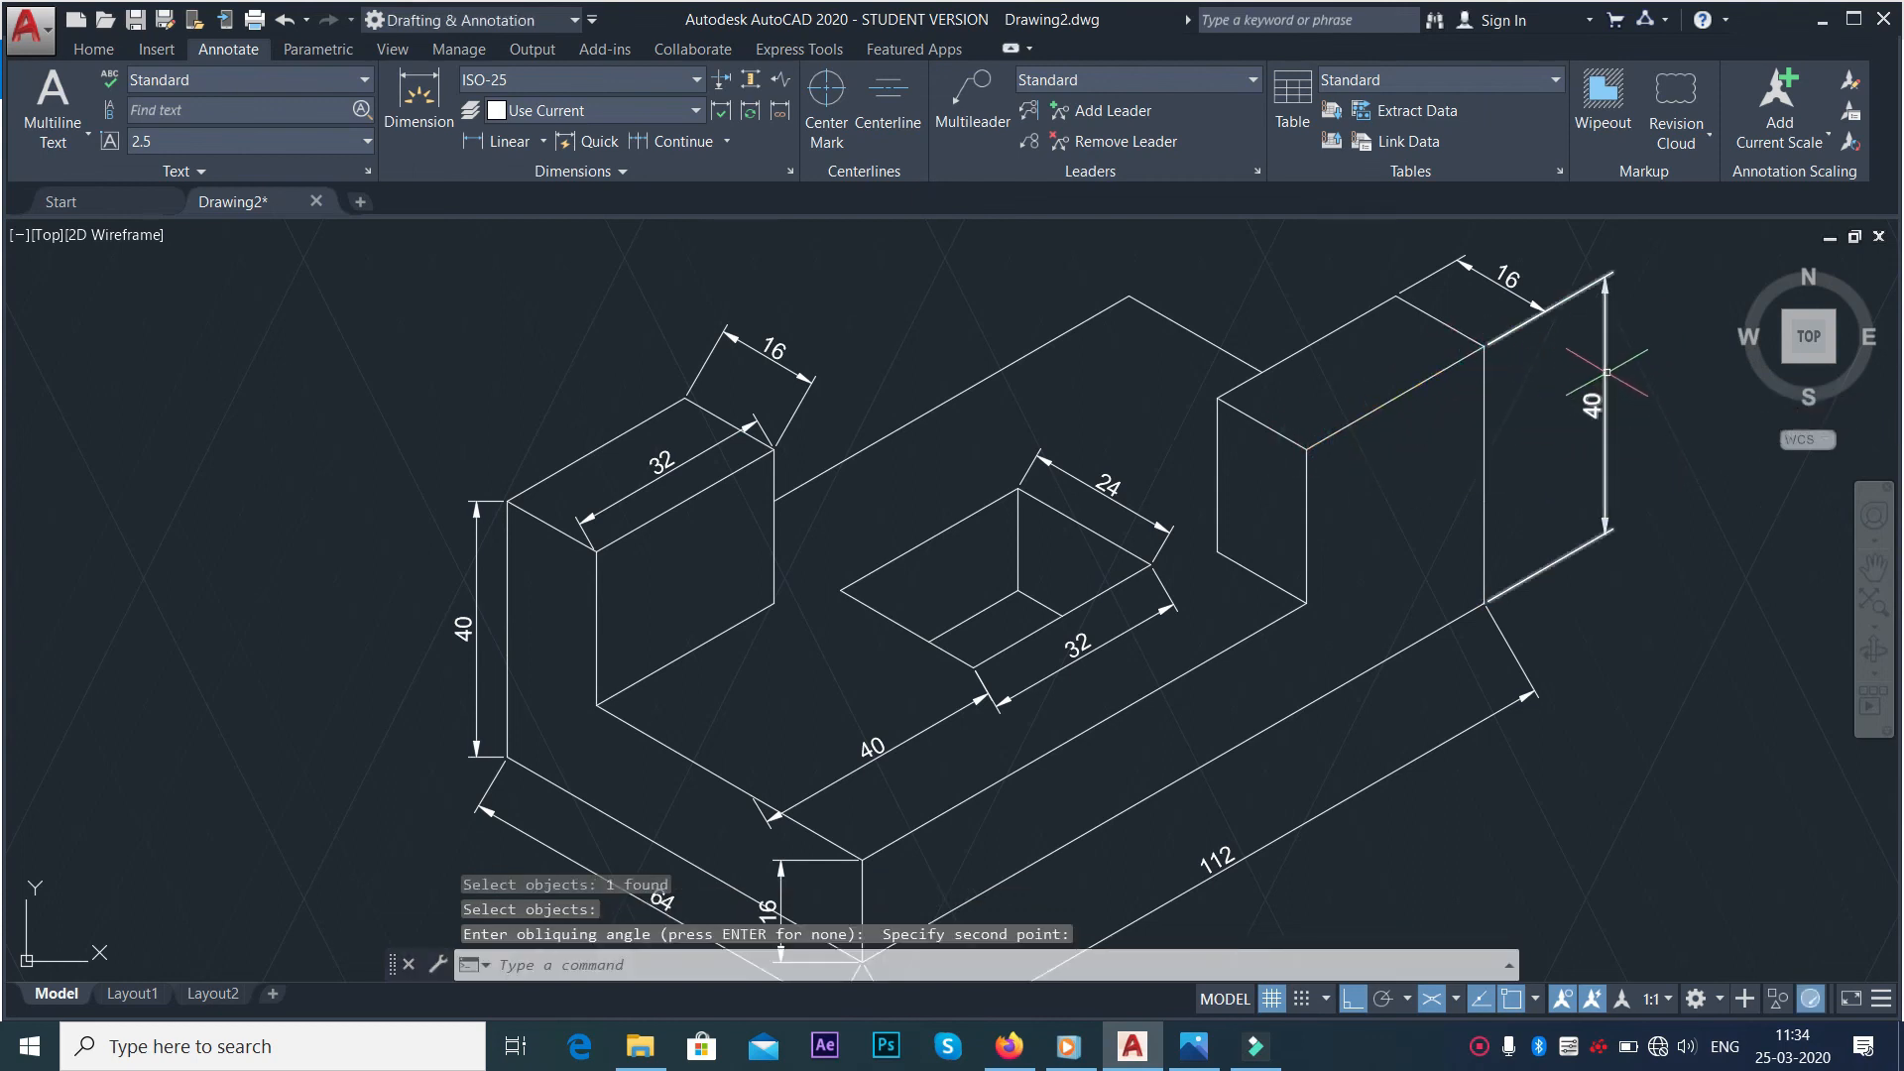
# Move the right upright's 40 dimension line closer to the upright, level with the end of the neighbouring 16 dimension
pyautogui.click(1607, 375)
pyautogui.click(1592, 404)
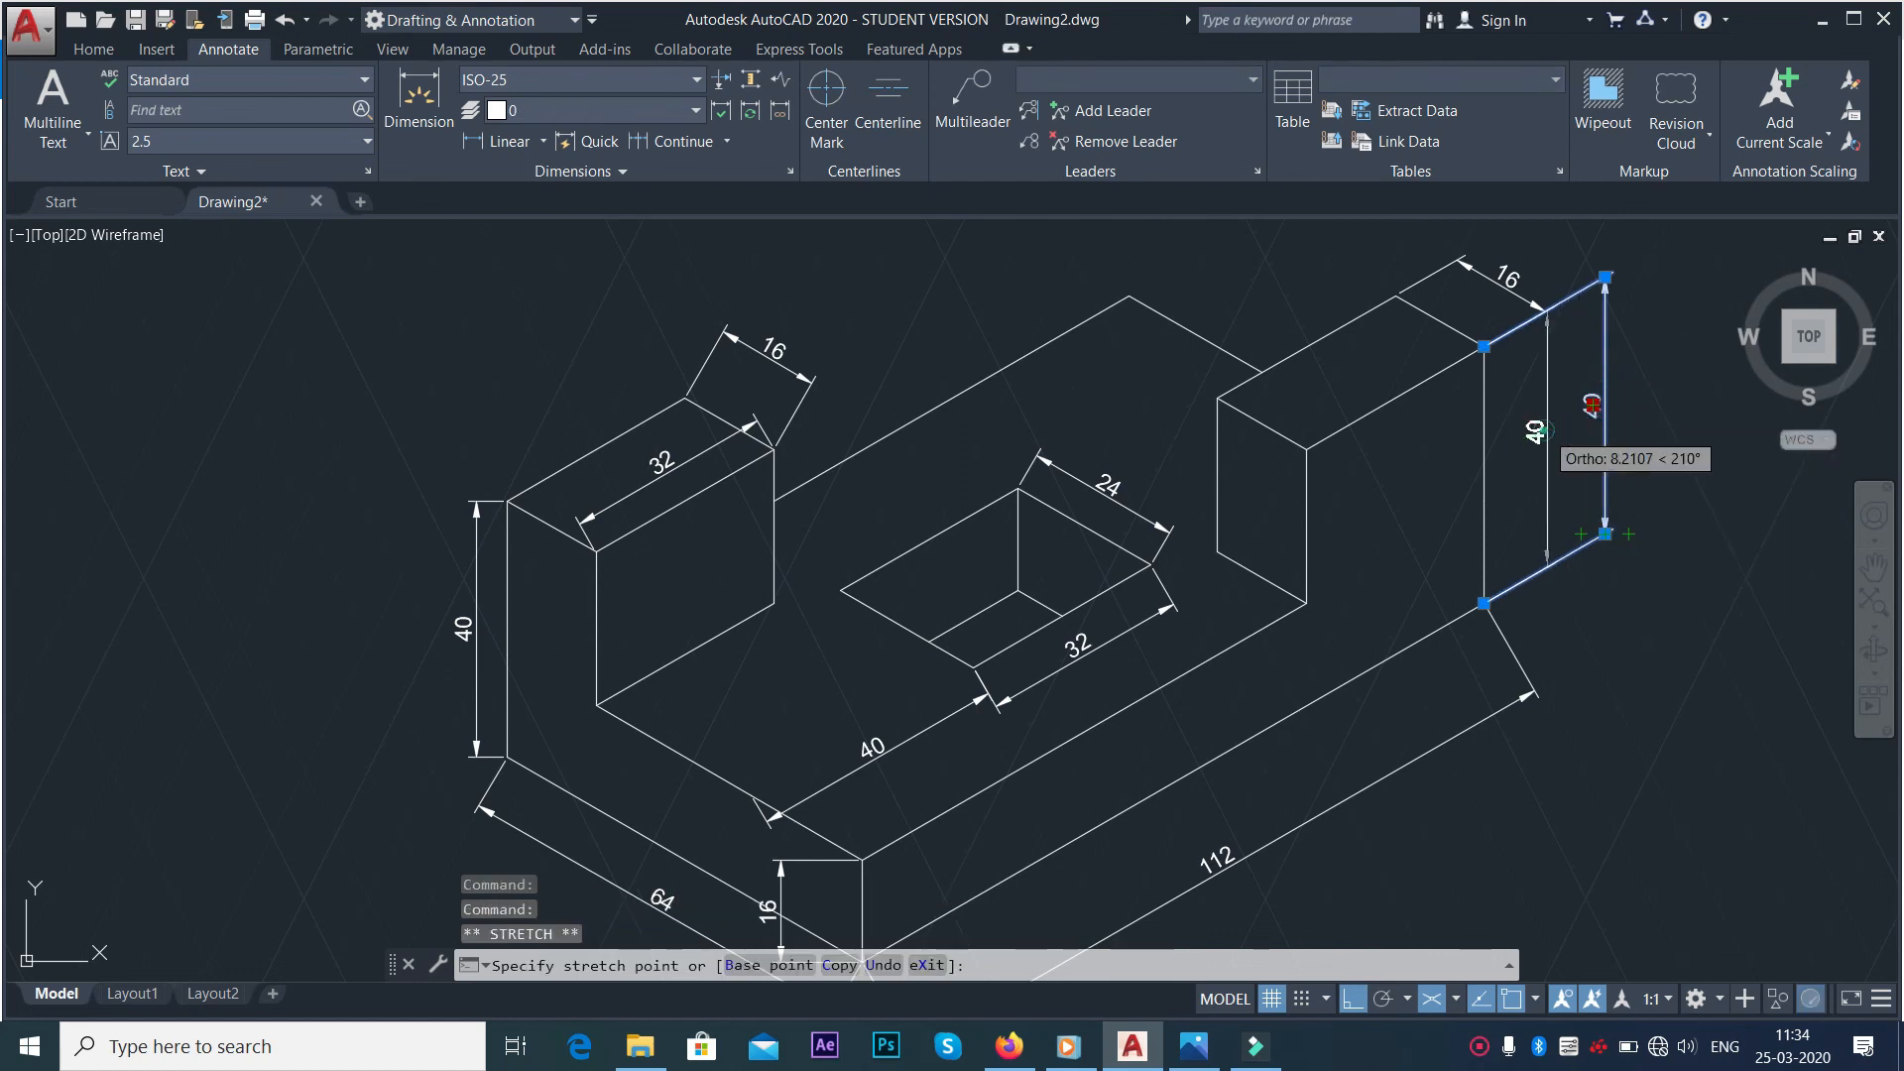
pyautogui.click(1547, 430)
pyautogui.press('Escape')
pyautogui.scroll(-2, 1657, 504)
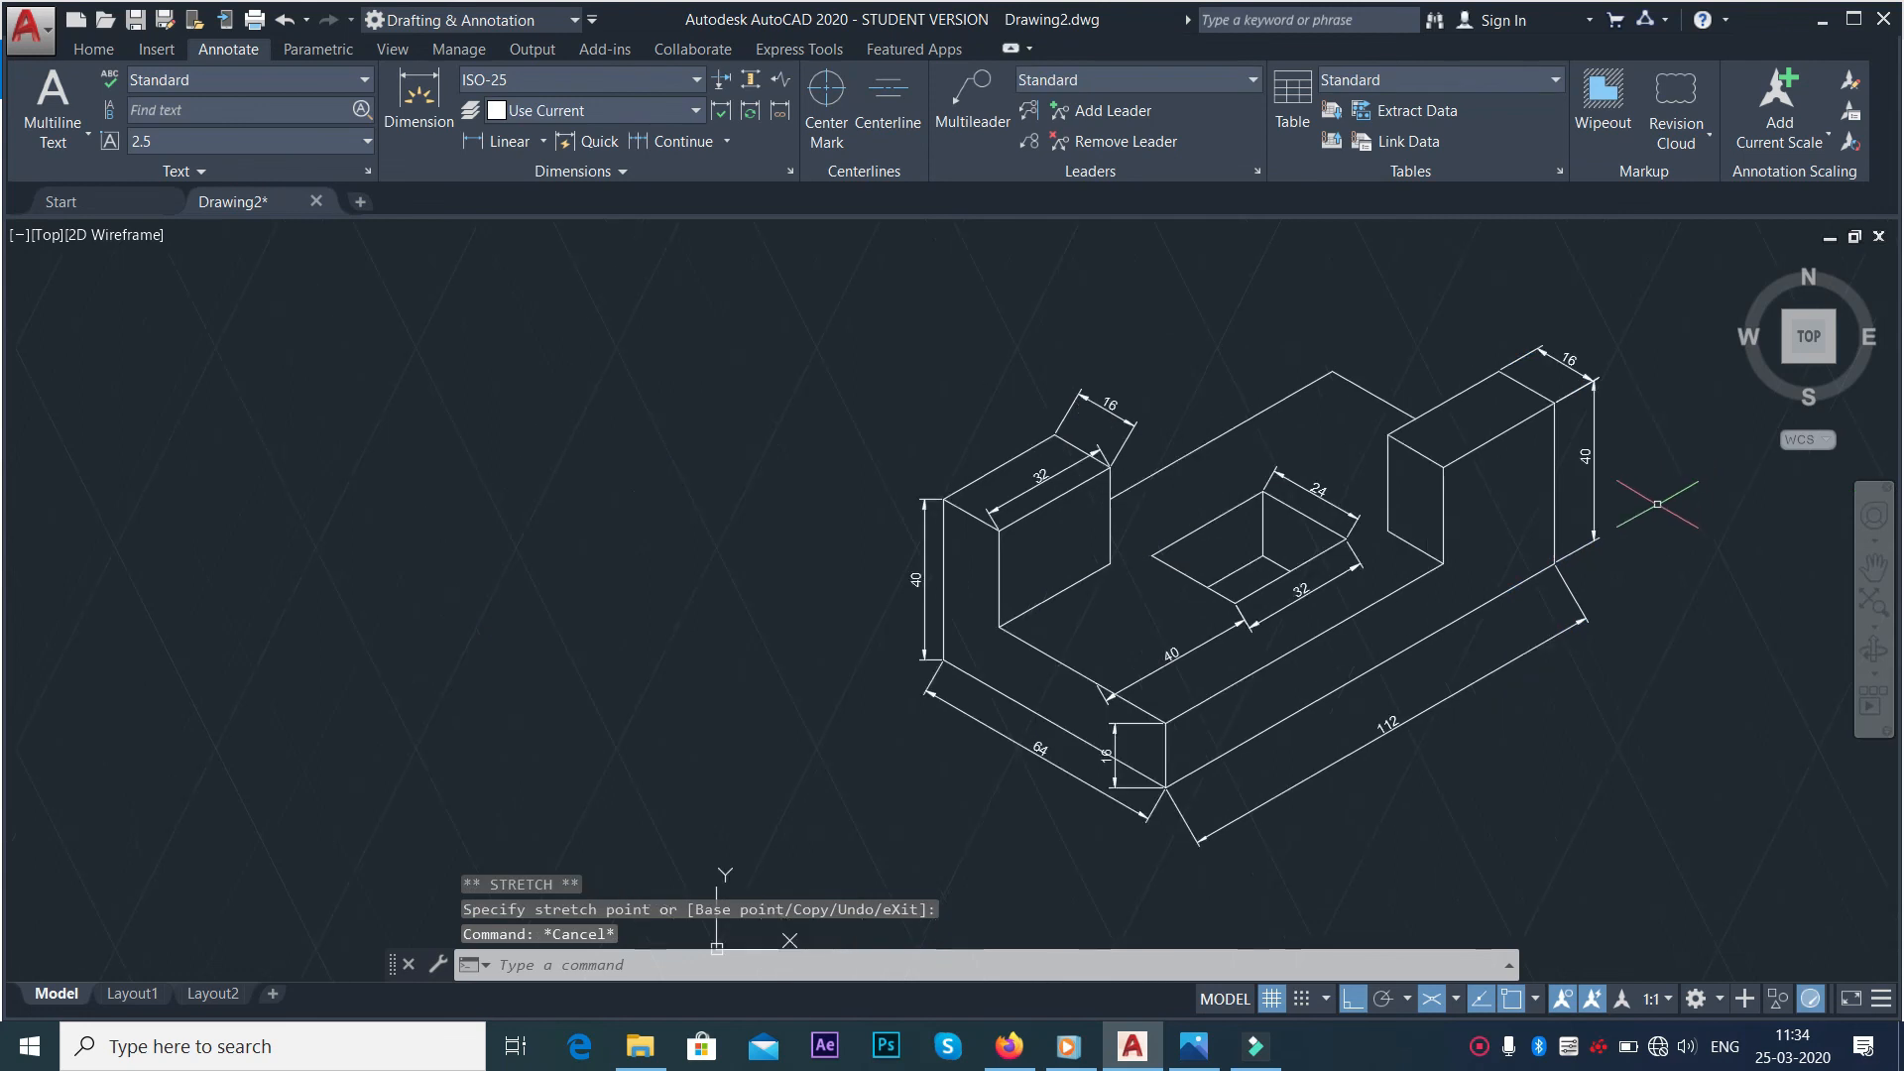
# Check the reference image and oblique the base's 112 dimension so its extension lines run parallel to the base's front vertical edge
pyautogui.scroll(2, 1453, 715)
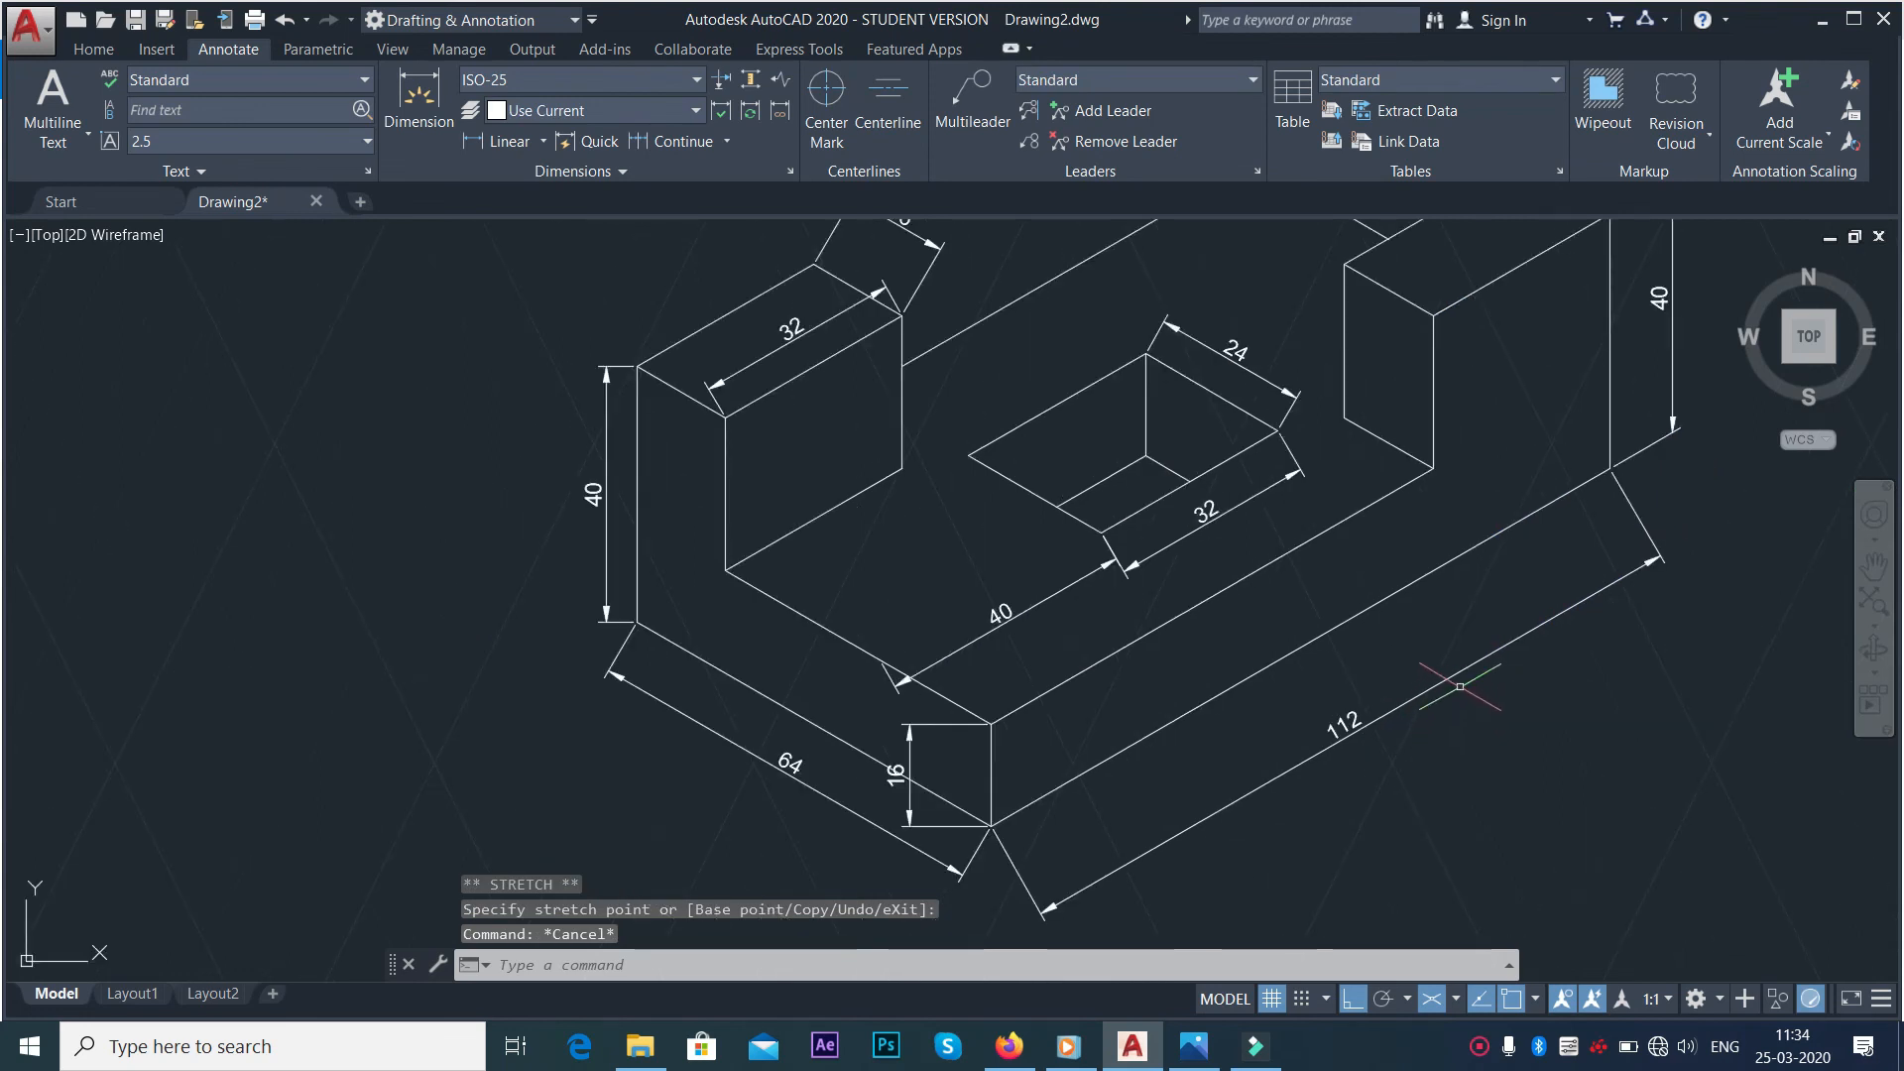
pyautogui.hotkey('alt', 'Tab')
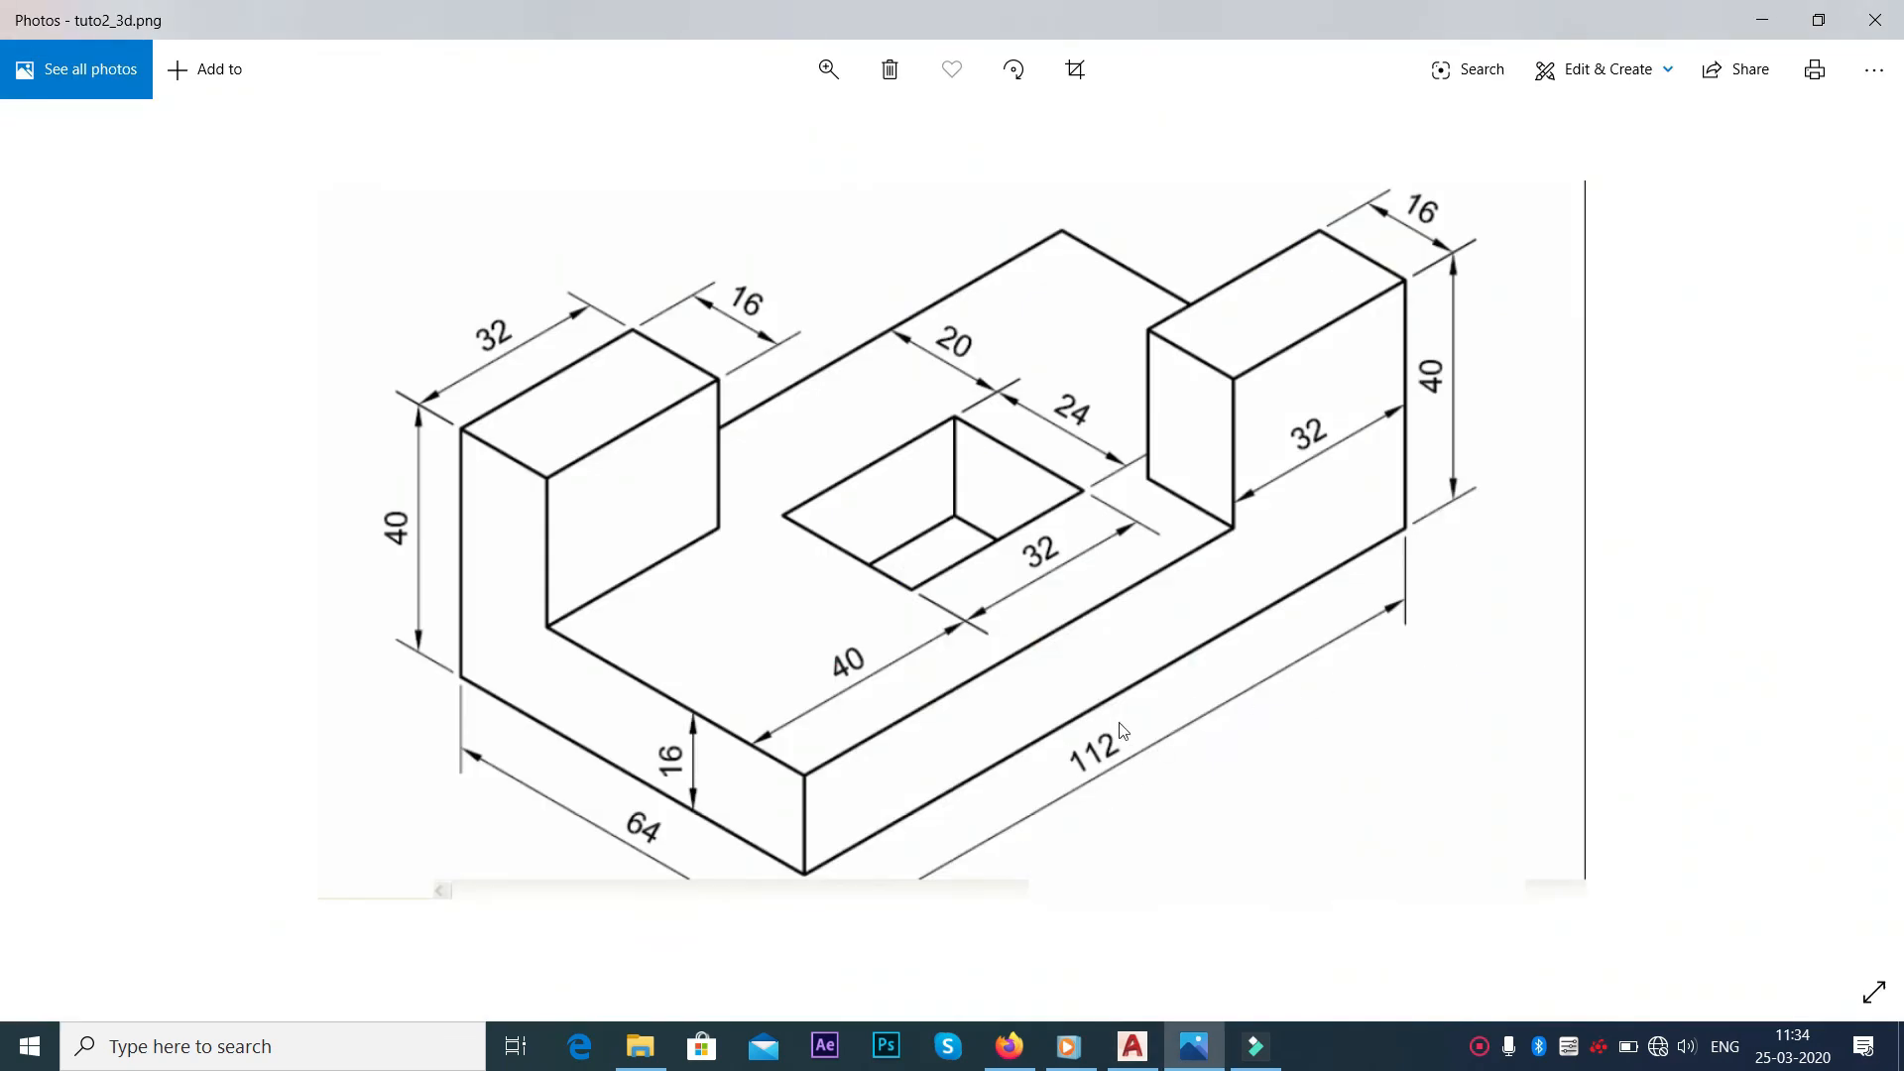
pyautogui.hotkey('alt', 'Tab')
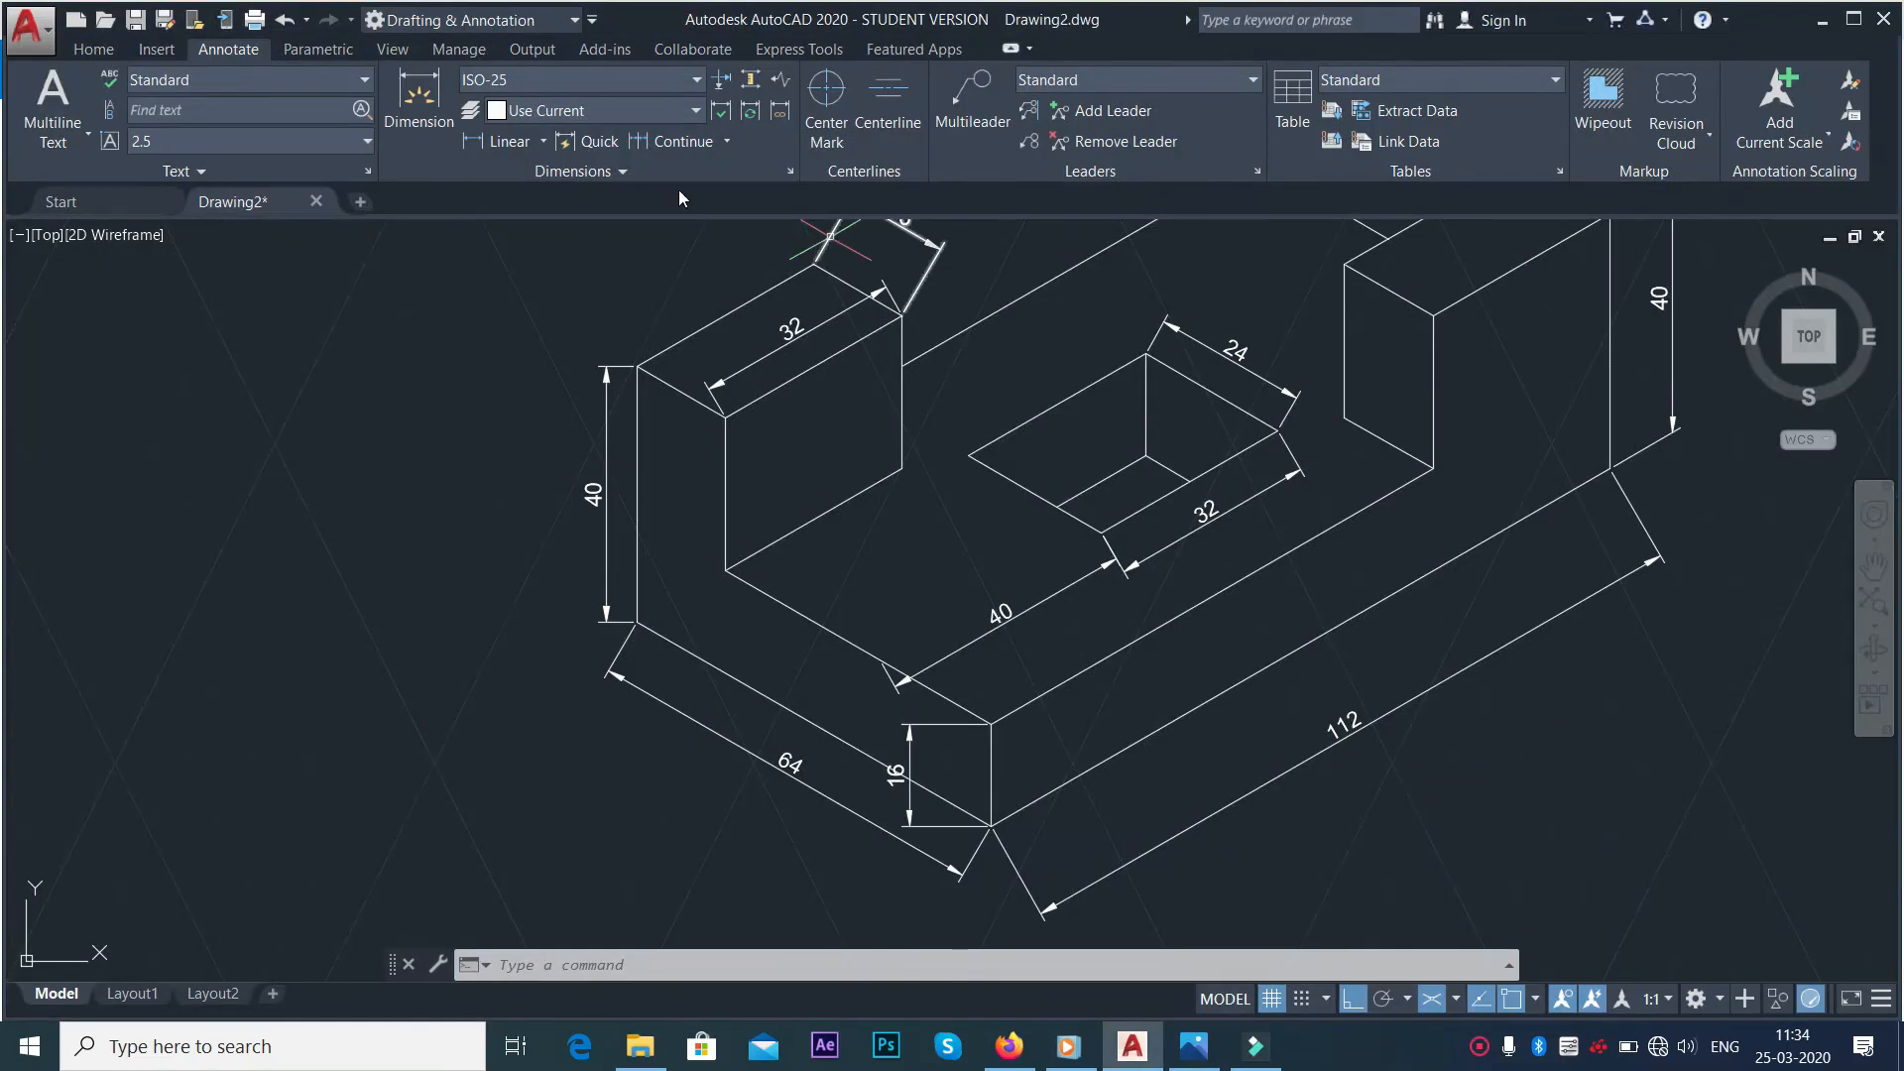
pyautogui.click(595, 172)
pyautogui.click(427, 195)
pyautogui.click(1329, 749)
pyautogui.press('Return')
pyautogui.hotkey('alt', 'Tab')
pyautogui.hotkey('alt', 'Tab')
pyautogui.scroll(4, 1059, 739)
pyautogui.click(1044, 710)
pyautogui.scroll(-4, 1044, 710)
pyautogui.scroll(8, 1043, 803)
pyautogui.click(1054, 829)
pyautogui.scroll(-8, 1134, 915)
# Check the reference image and oblique the pocket's 32 and 40 dimensions parallel to the pocket's front left edge
pyautogui.hotkey('alt', 'Tab')
pyautogui.hotkey('alt', 'Tab')
pyautogui.click(585, 172)
pyautogui.click(426, 195)
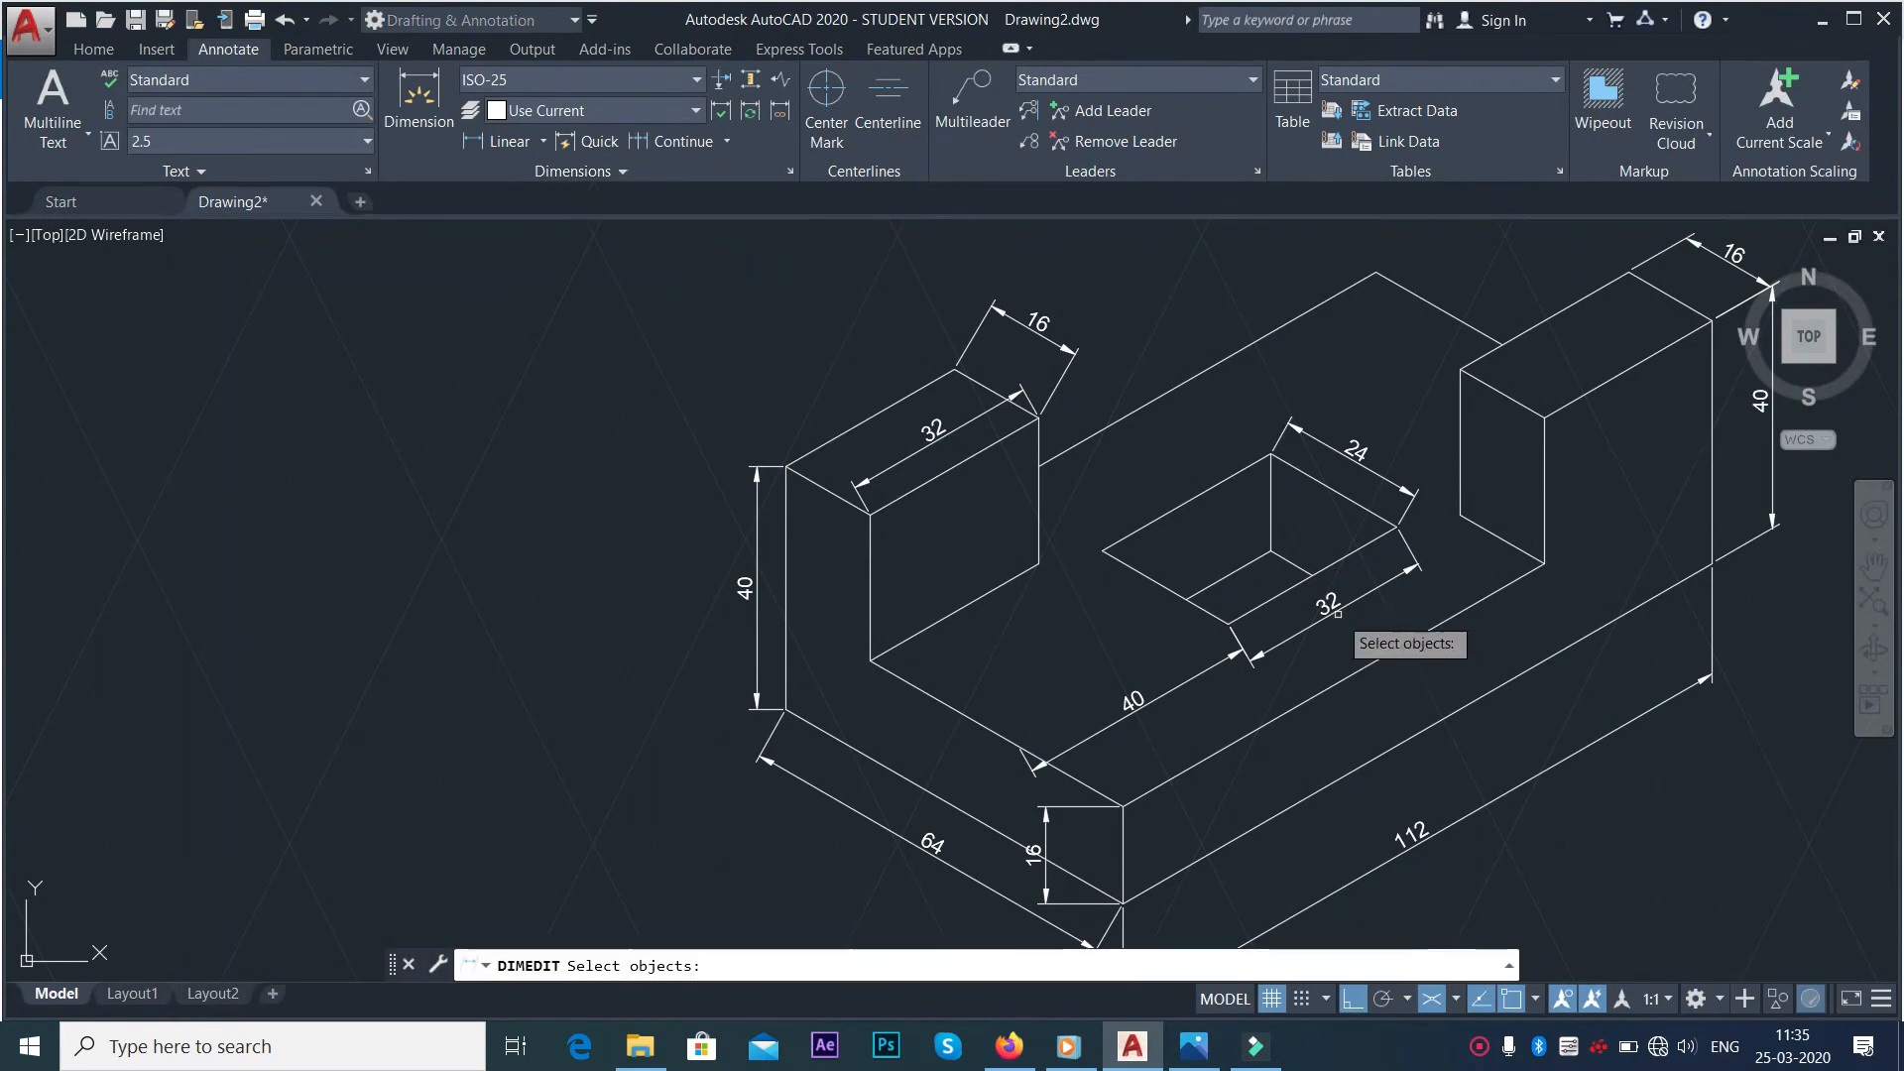
pyautogui.click(1338, 613)
pyautogui.click(1176, 688)
pyautogui.press('Return')
pyautogui.click(1102, 551)
pyautogui.click(1228, 625)
# Move the 40 dimension line so it lines up end to end with the pocket's 32 dimension line
pyautogui.click(1153, 701)
pyautogui.click(1153, 699)
pyautogui.click(1170, 718)
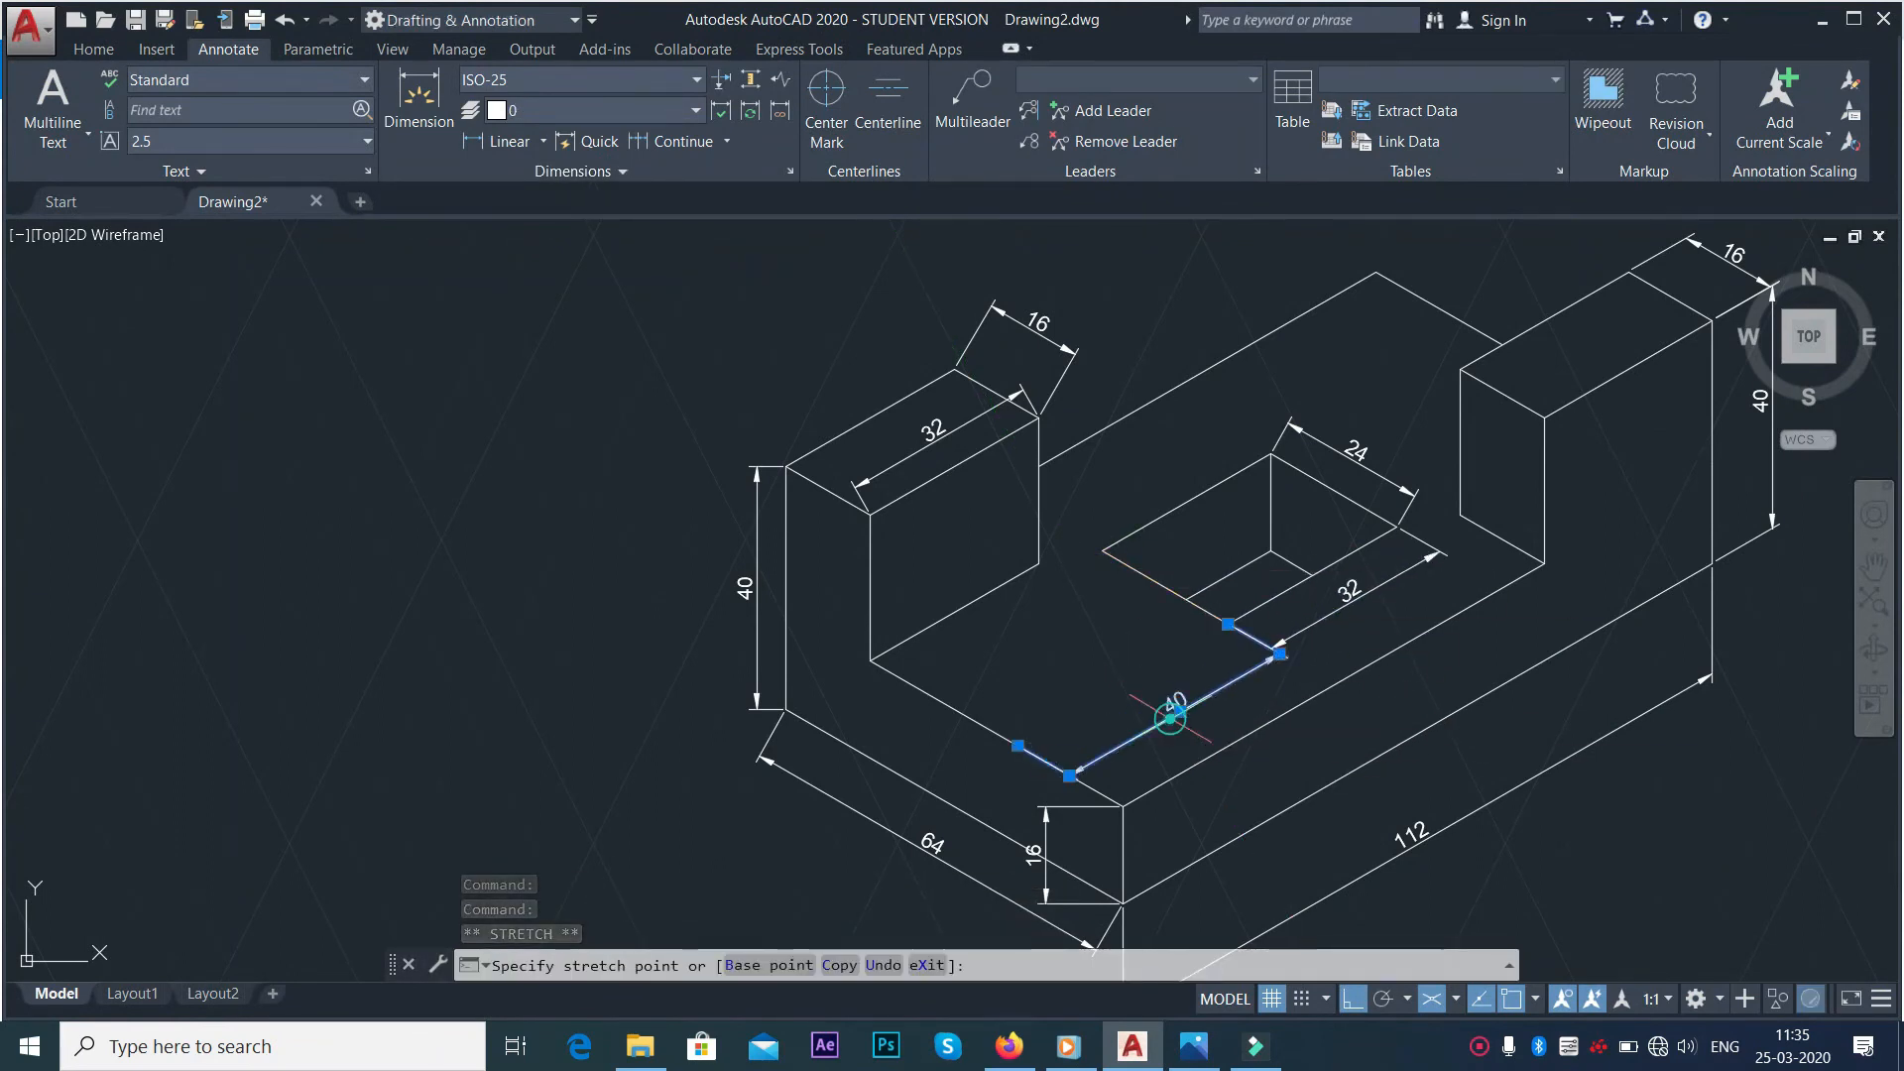
pyautogui.scroll(8, 1321, 663)
pyautogui.click(1055, 609)
pyautogui.click(999, 578)
# Oblique the pocket's 24 dimension parallel to the pocket's front right edge
pyautogui.scroll(-6, 1369, 635)
pyautogui.click(585, 172)
pyautogui.click(427, 194)
pyautogui.press('Return')
pyautogui.click(1212, 582)
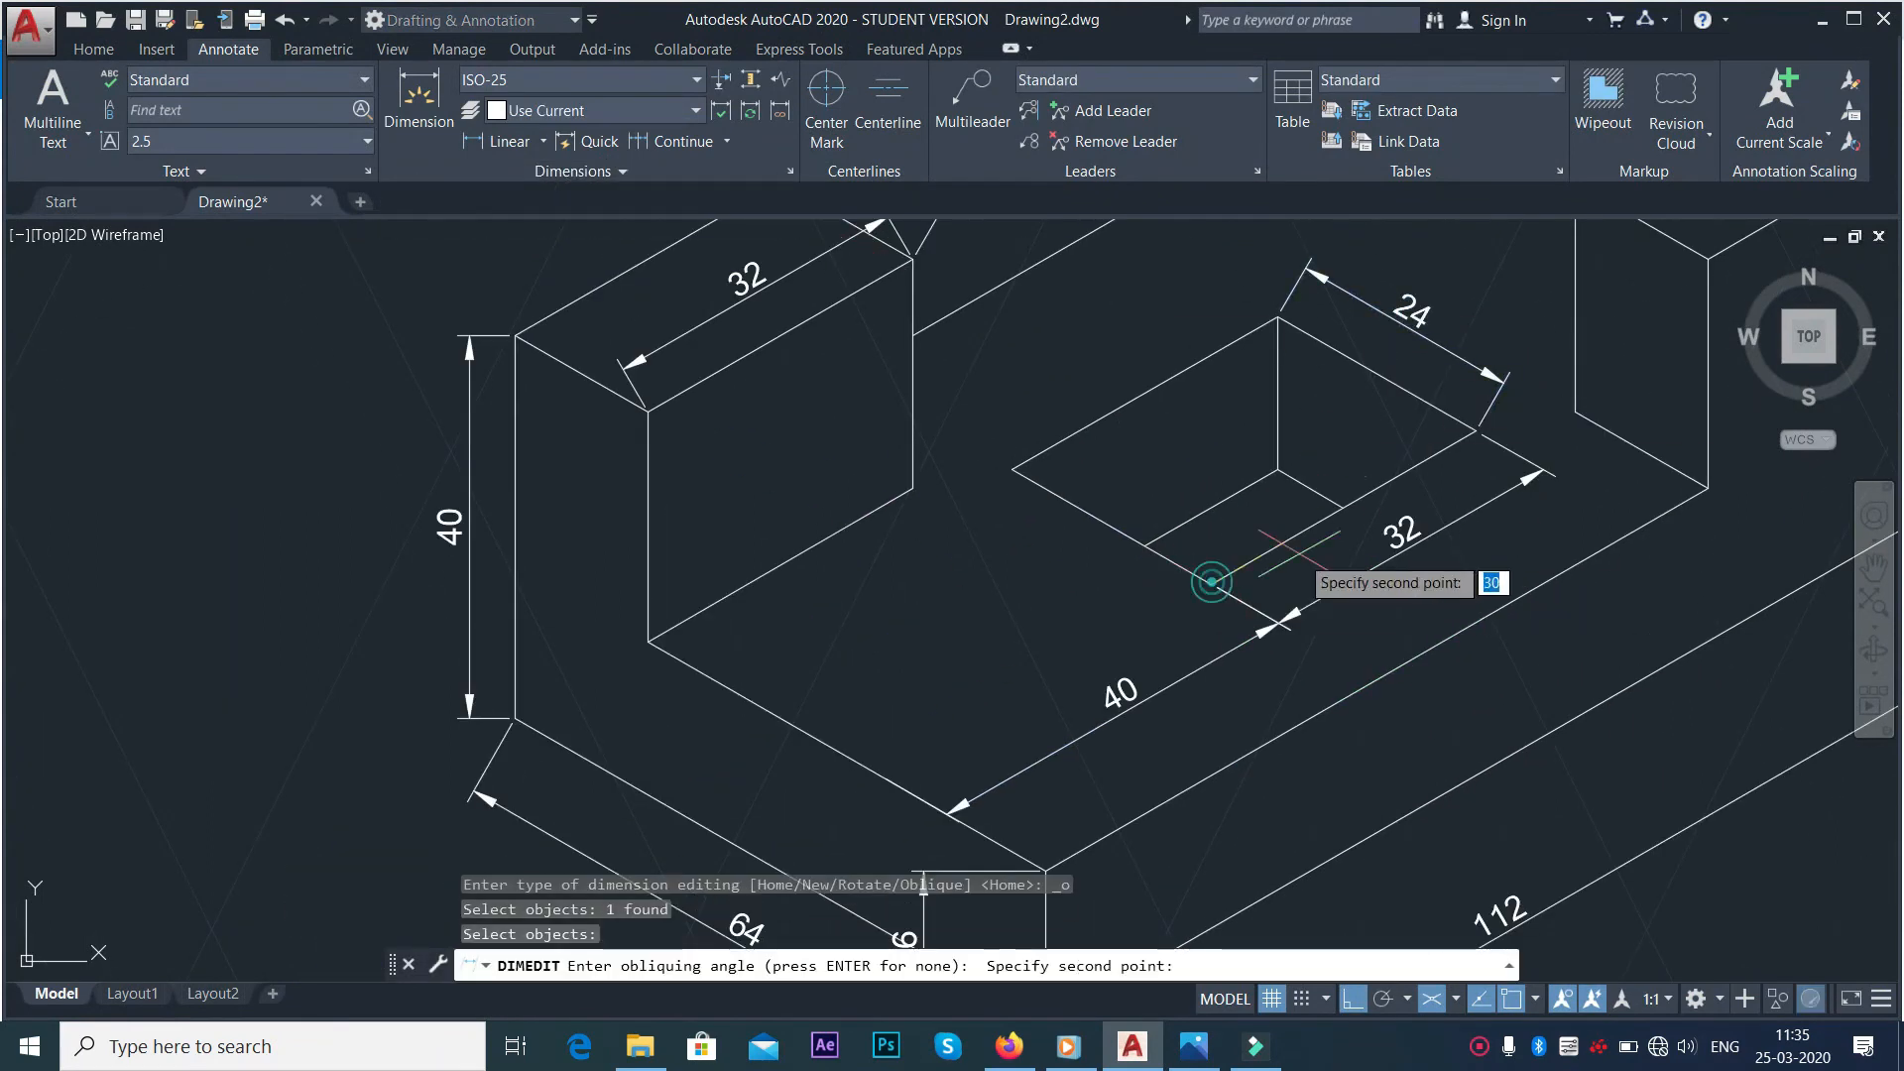
pyautogui.click(1475, 432)
# Oblique the base's 16 height dimension so its extension lines follow the direction of the base's front left edge
pyautogui.click(586, 172)
pyautogui.click(426, 194)
pyautogui.click(1248, 571)
pyautogui.press('Return')
pyautogui.click(1374, 561)
pyautogui.click(1204, 484)
pyautogui.scroll(-3, 1274, 585)
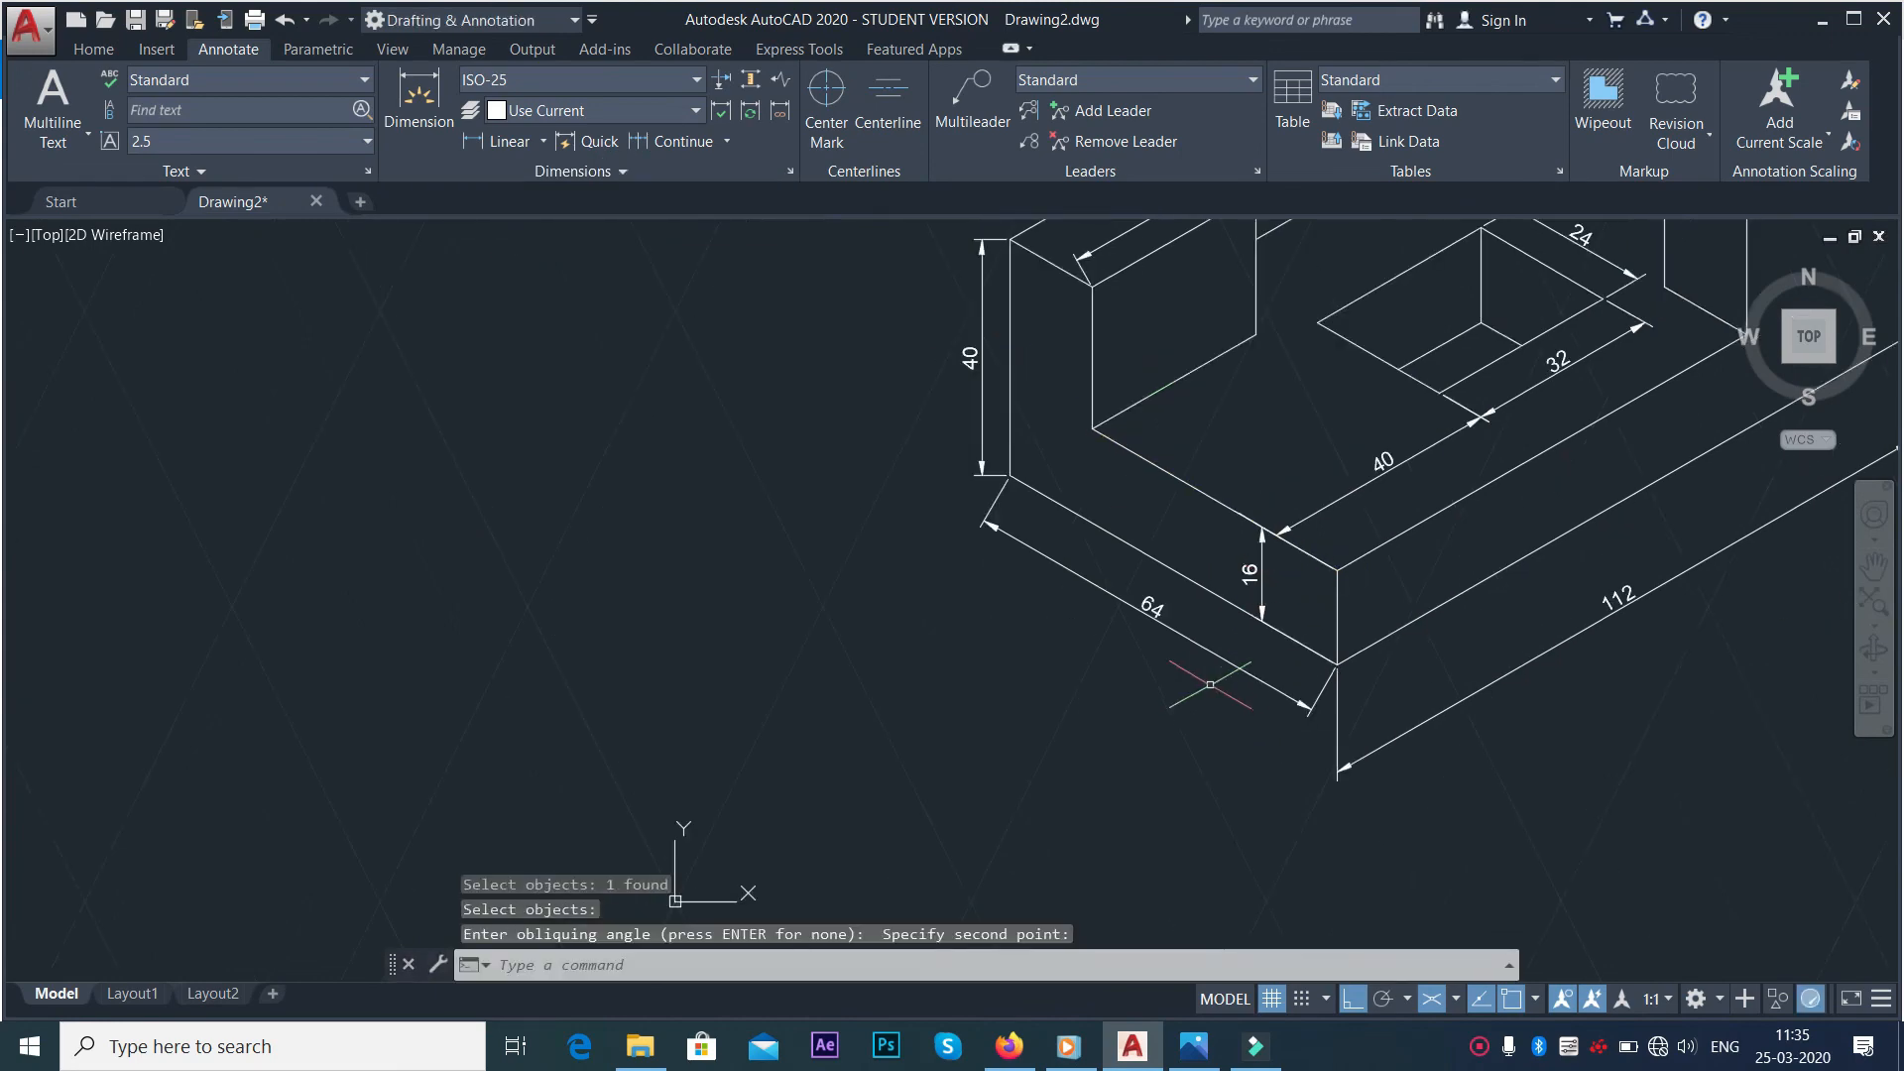
# Oblique the base's 64 dimension so its extension lines run parallel to the base's front vertical edge
pyautogui.click(585, 172)
pyautogui.click(426, 194)
pyautogui.click(1251, 675)
pyautogui.press('Return')
pyautogui.scroll(2, 1328, 655)
pyautogui.click(1279, 371)
pyautogui.click(1279, 518)
pyautogui.scroll(6, 1281, 518)
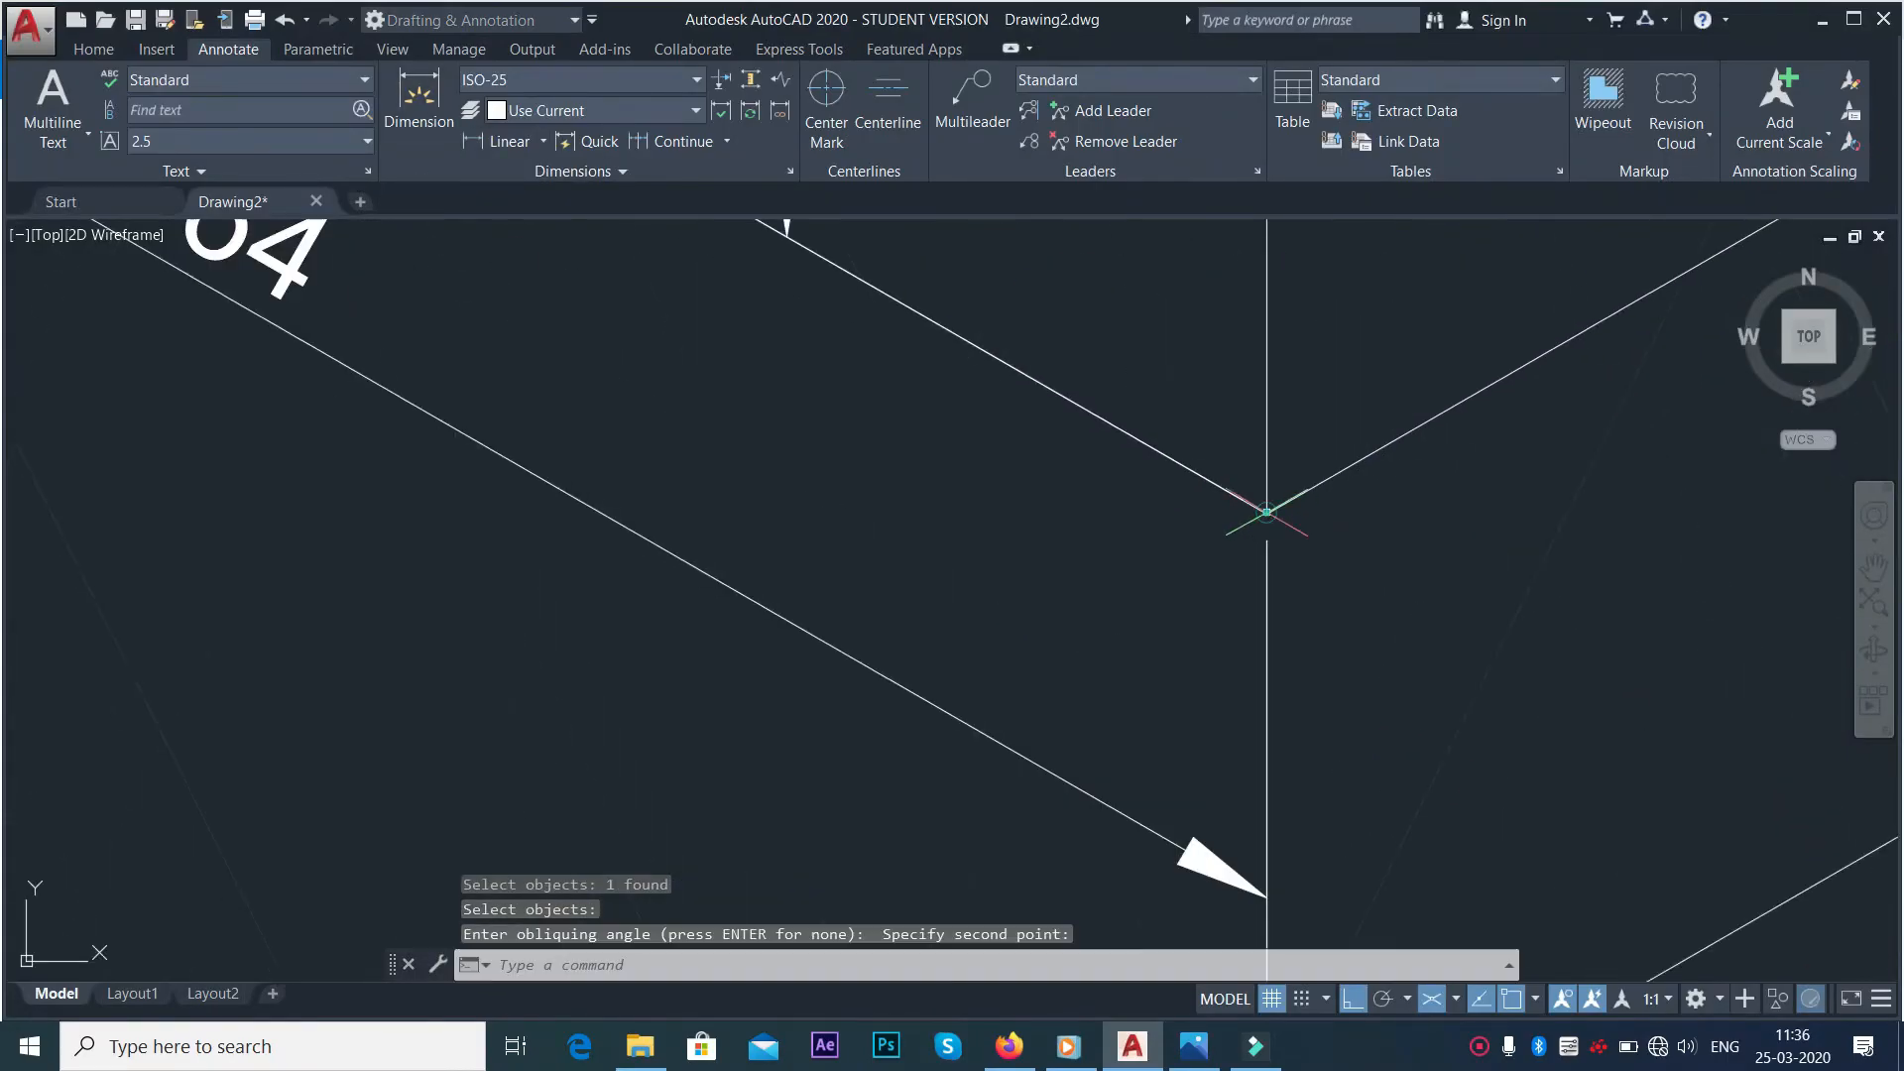
pyautogui.click(1266, 513)
pyautogui.scroll(-5, 1266, 513)
# Oblique the left upright's 32 and 40 dimensions parallel to the upright's short front left top edge
pyautogui.click(585, 171)
pyautogui.click(426, 195)
pyautogui.click(824, 561)
pyautogui.press('Return')
pyautogui.click(688, 713)
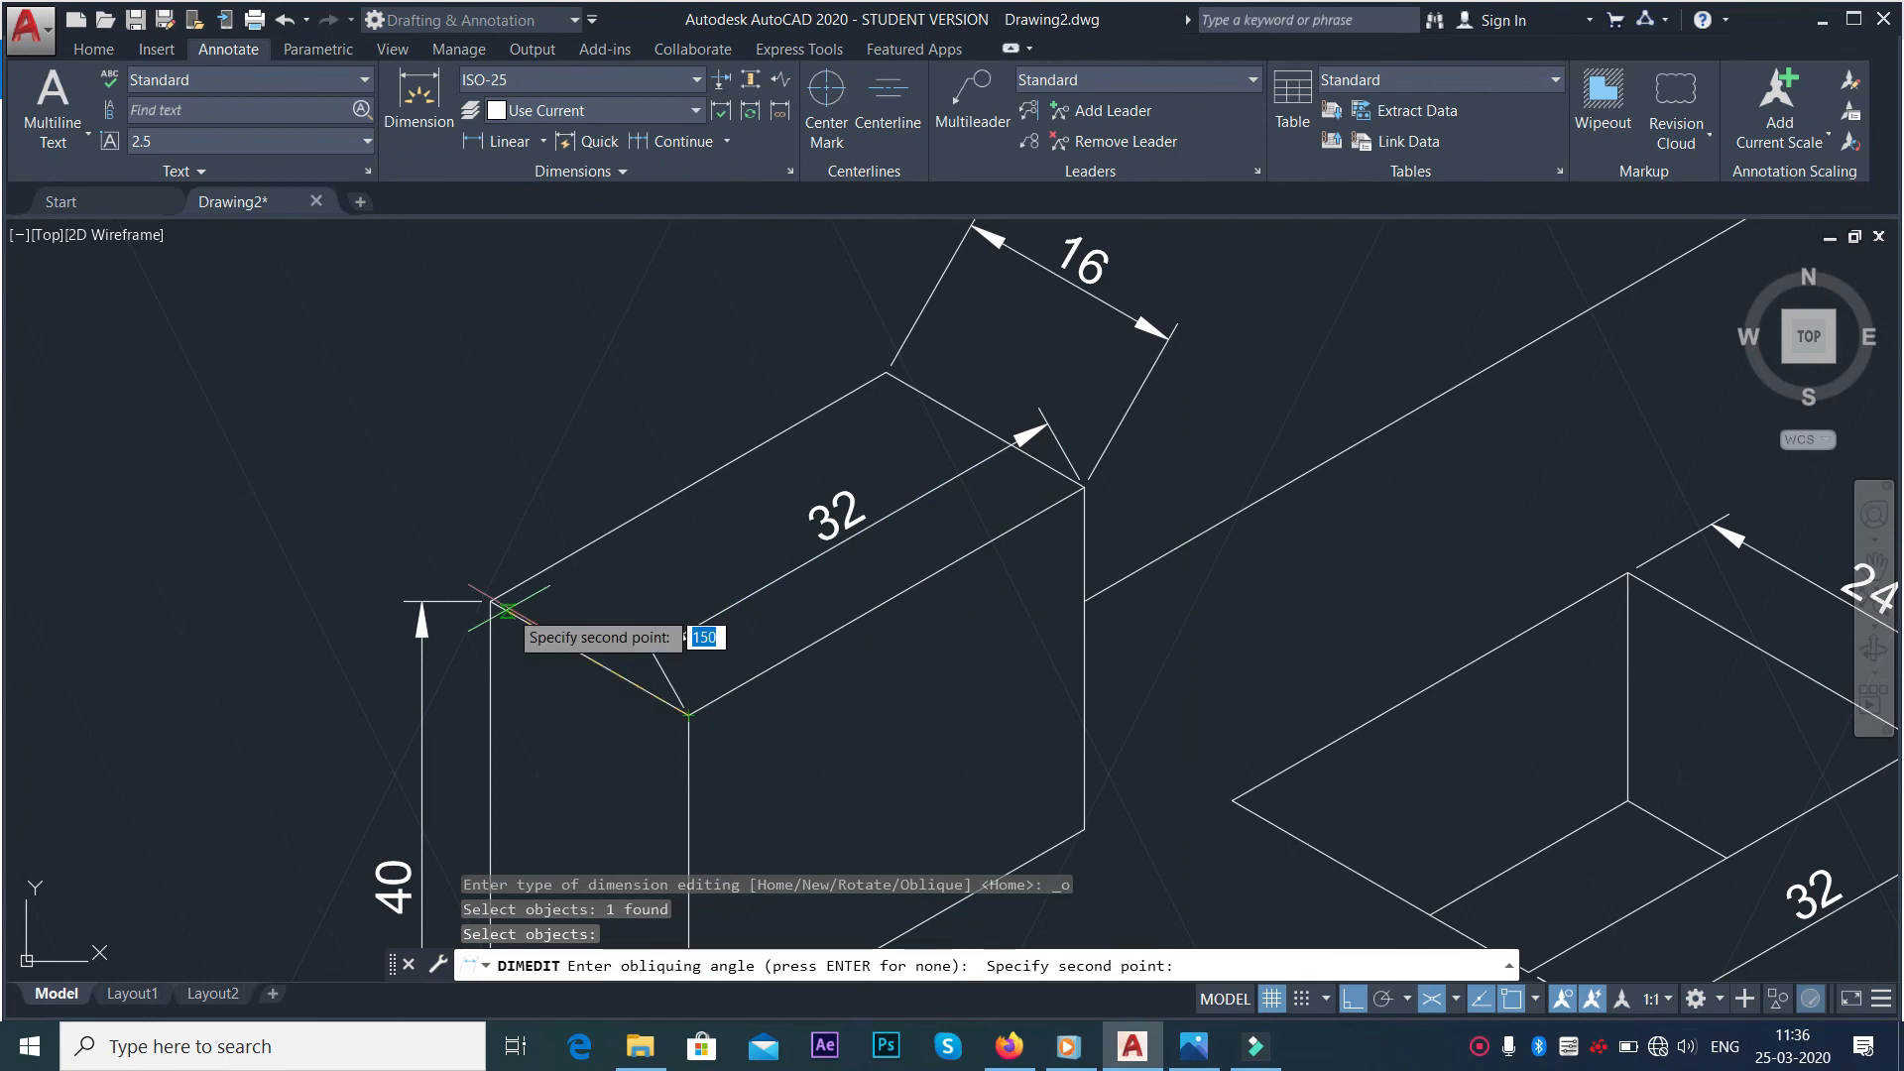
pyautogui.press('Escape')
pyautogui.scroll(-4, 1332, 327)
pyautogui.hotkey('alt', 'Tab')
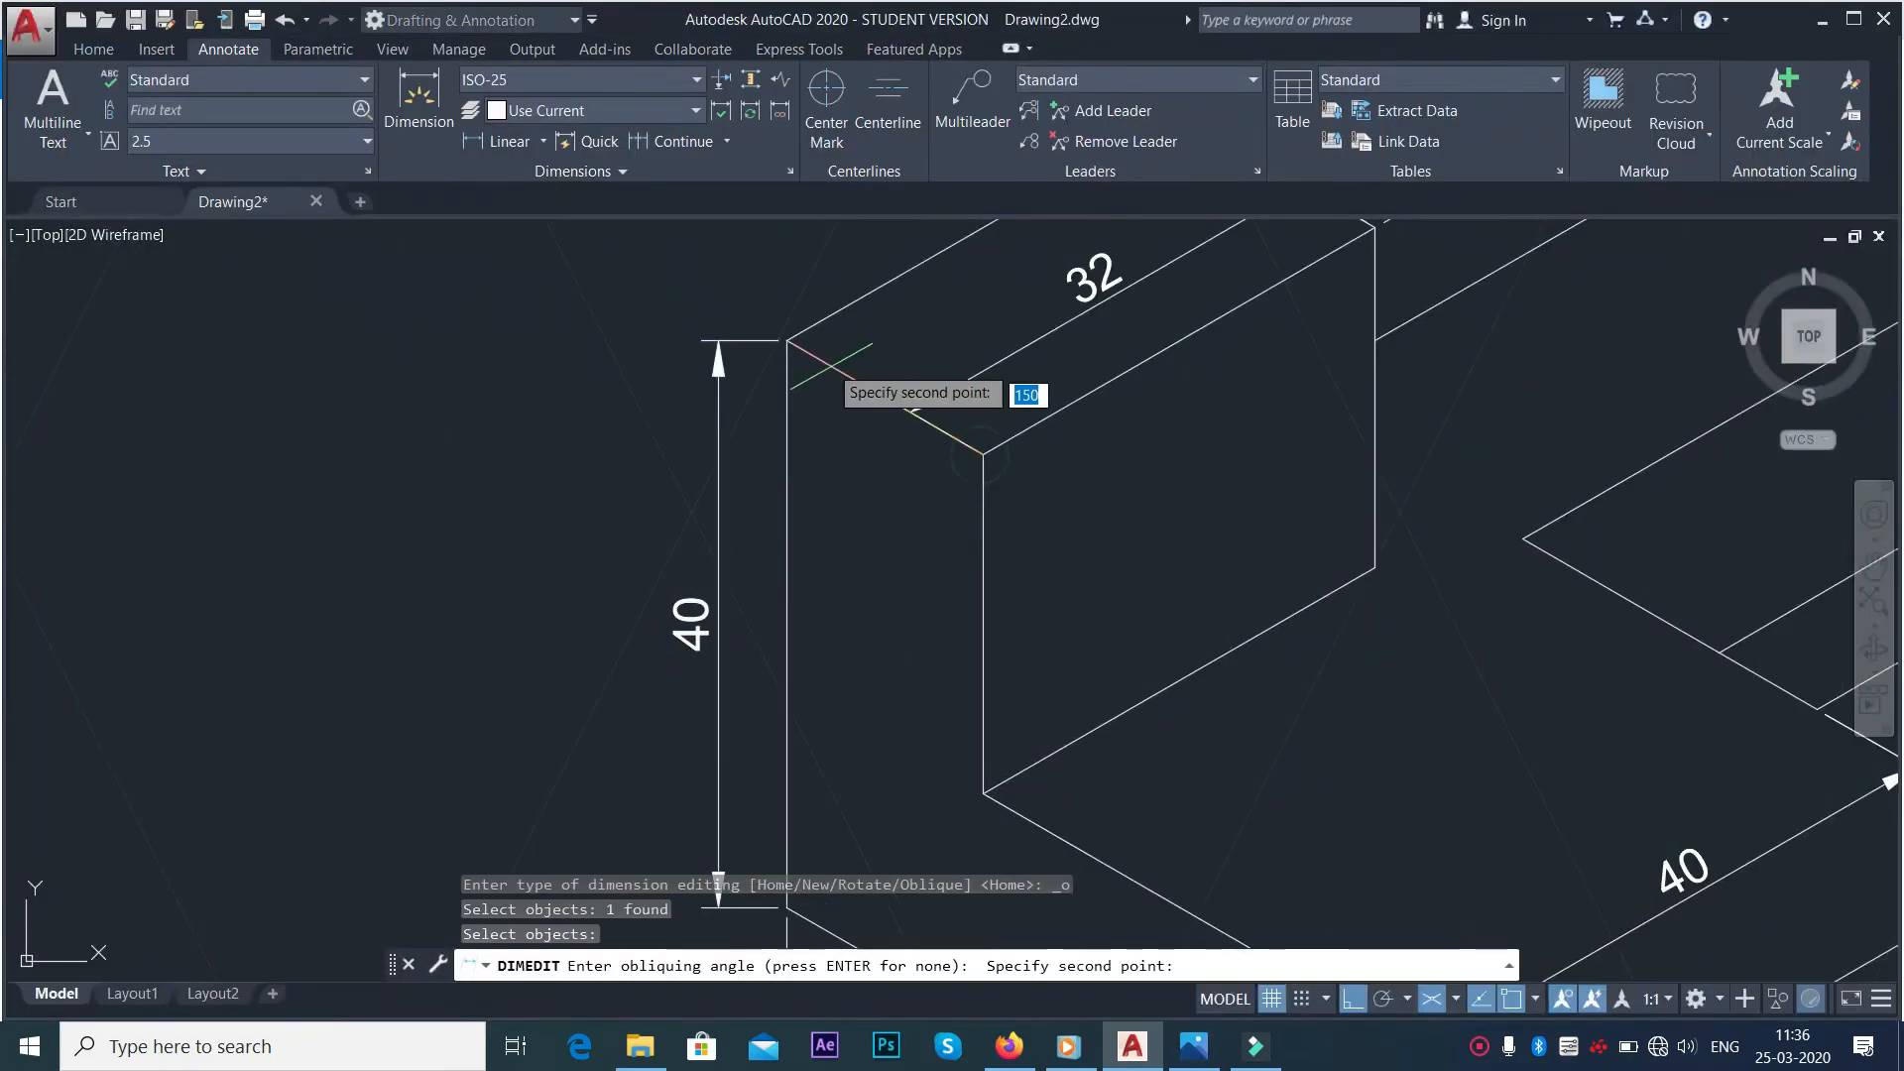
pyautogui.scroll(-4, 1472, 308)
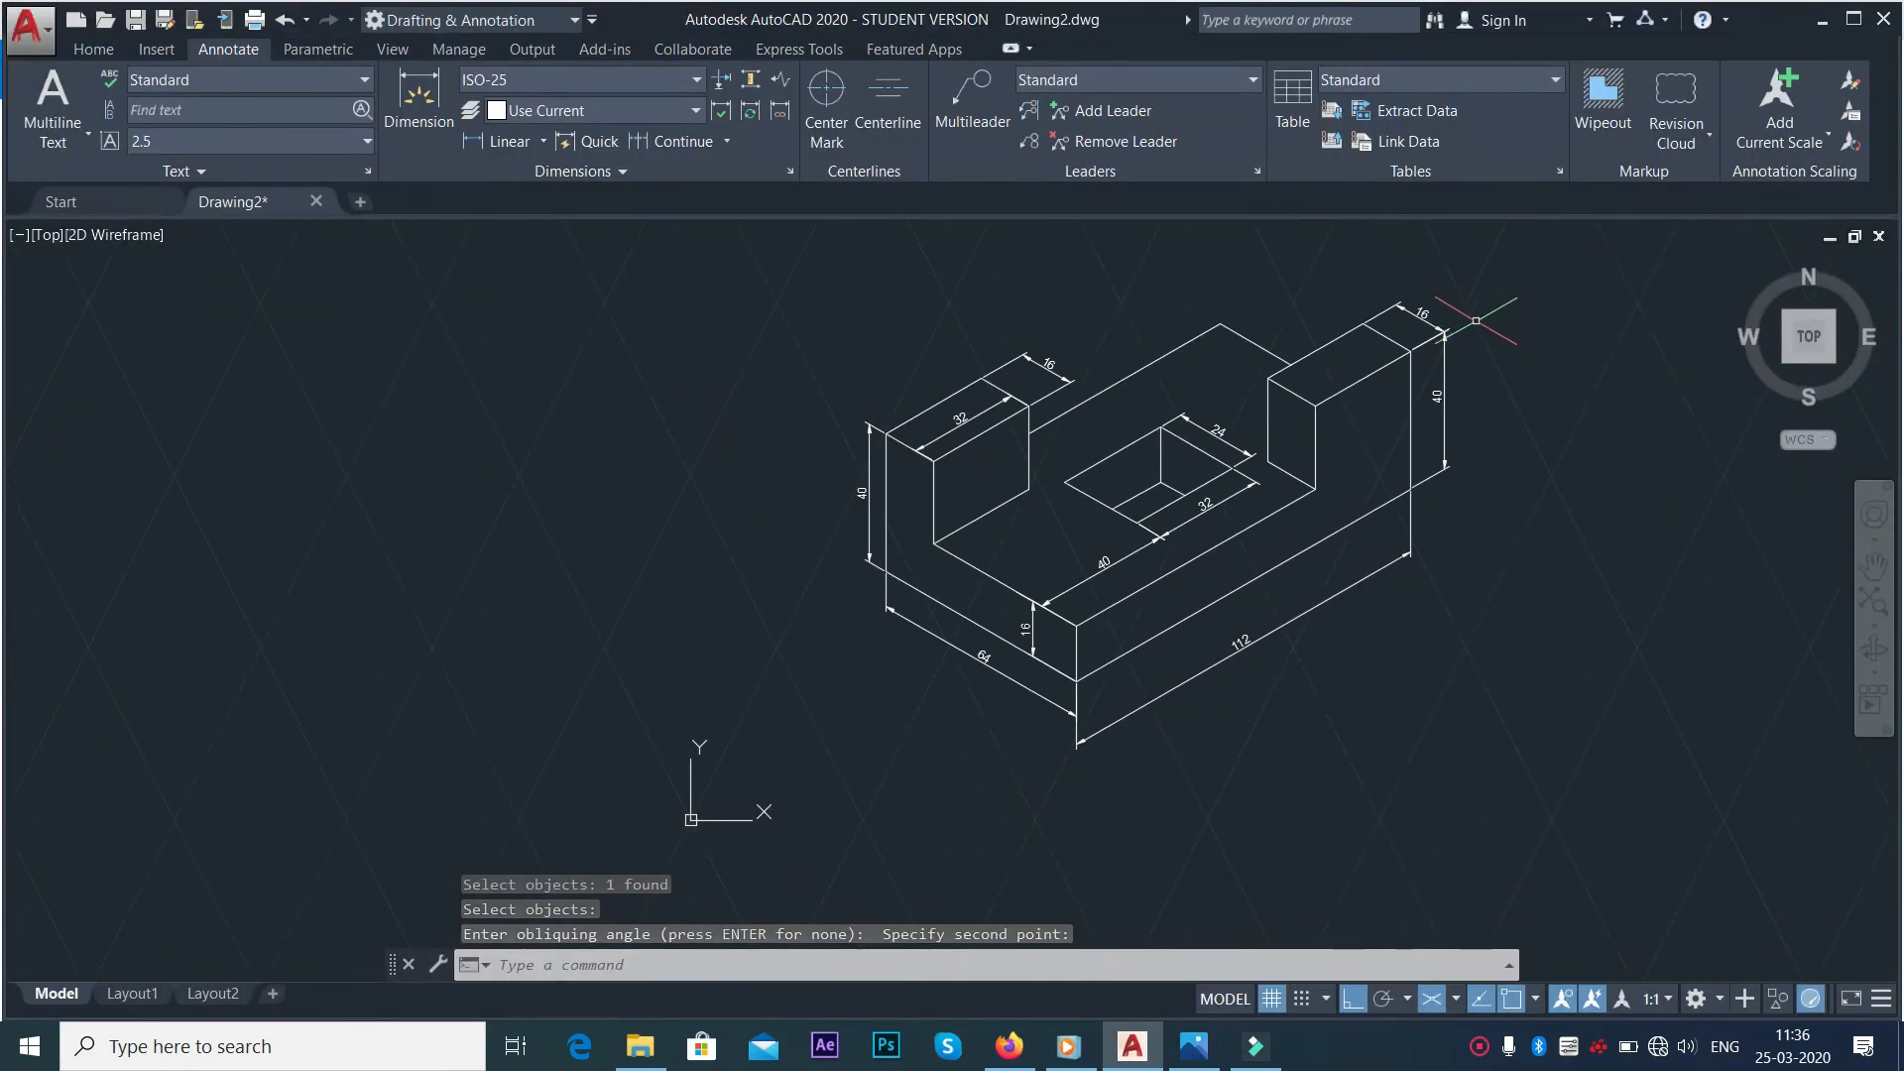
# Move the 112 dimension line closer to the base, level with the end of the 64 dimension at the front corner
pyautogui.scroll(2, 1477, 320)
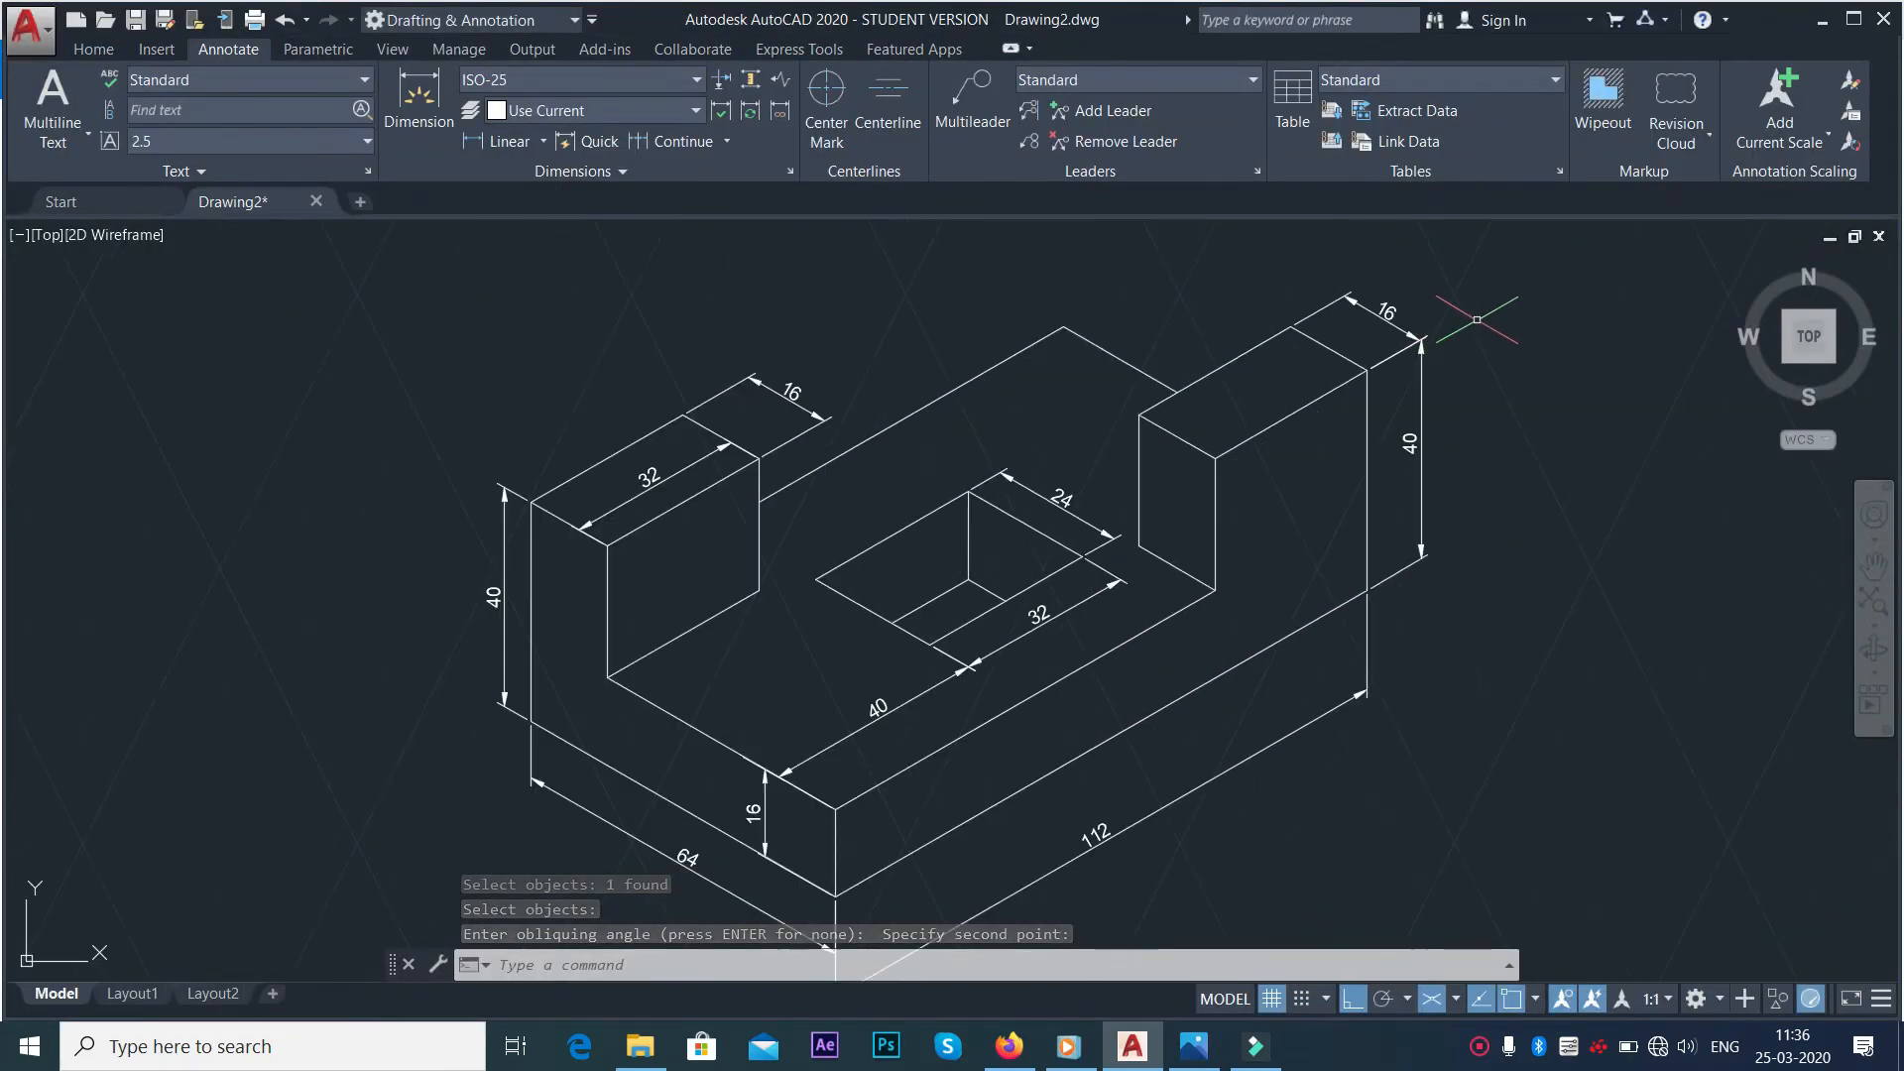
pyautogui.click(1874, 567)
pyautogui.scroll(-3, 1530, 501)
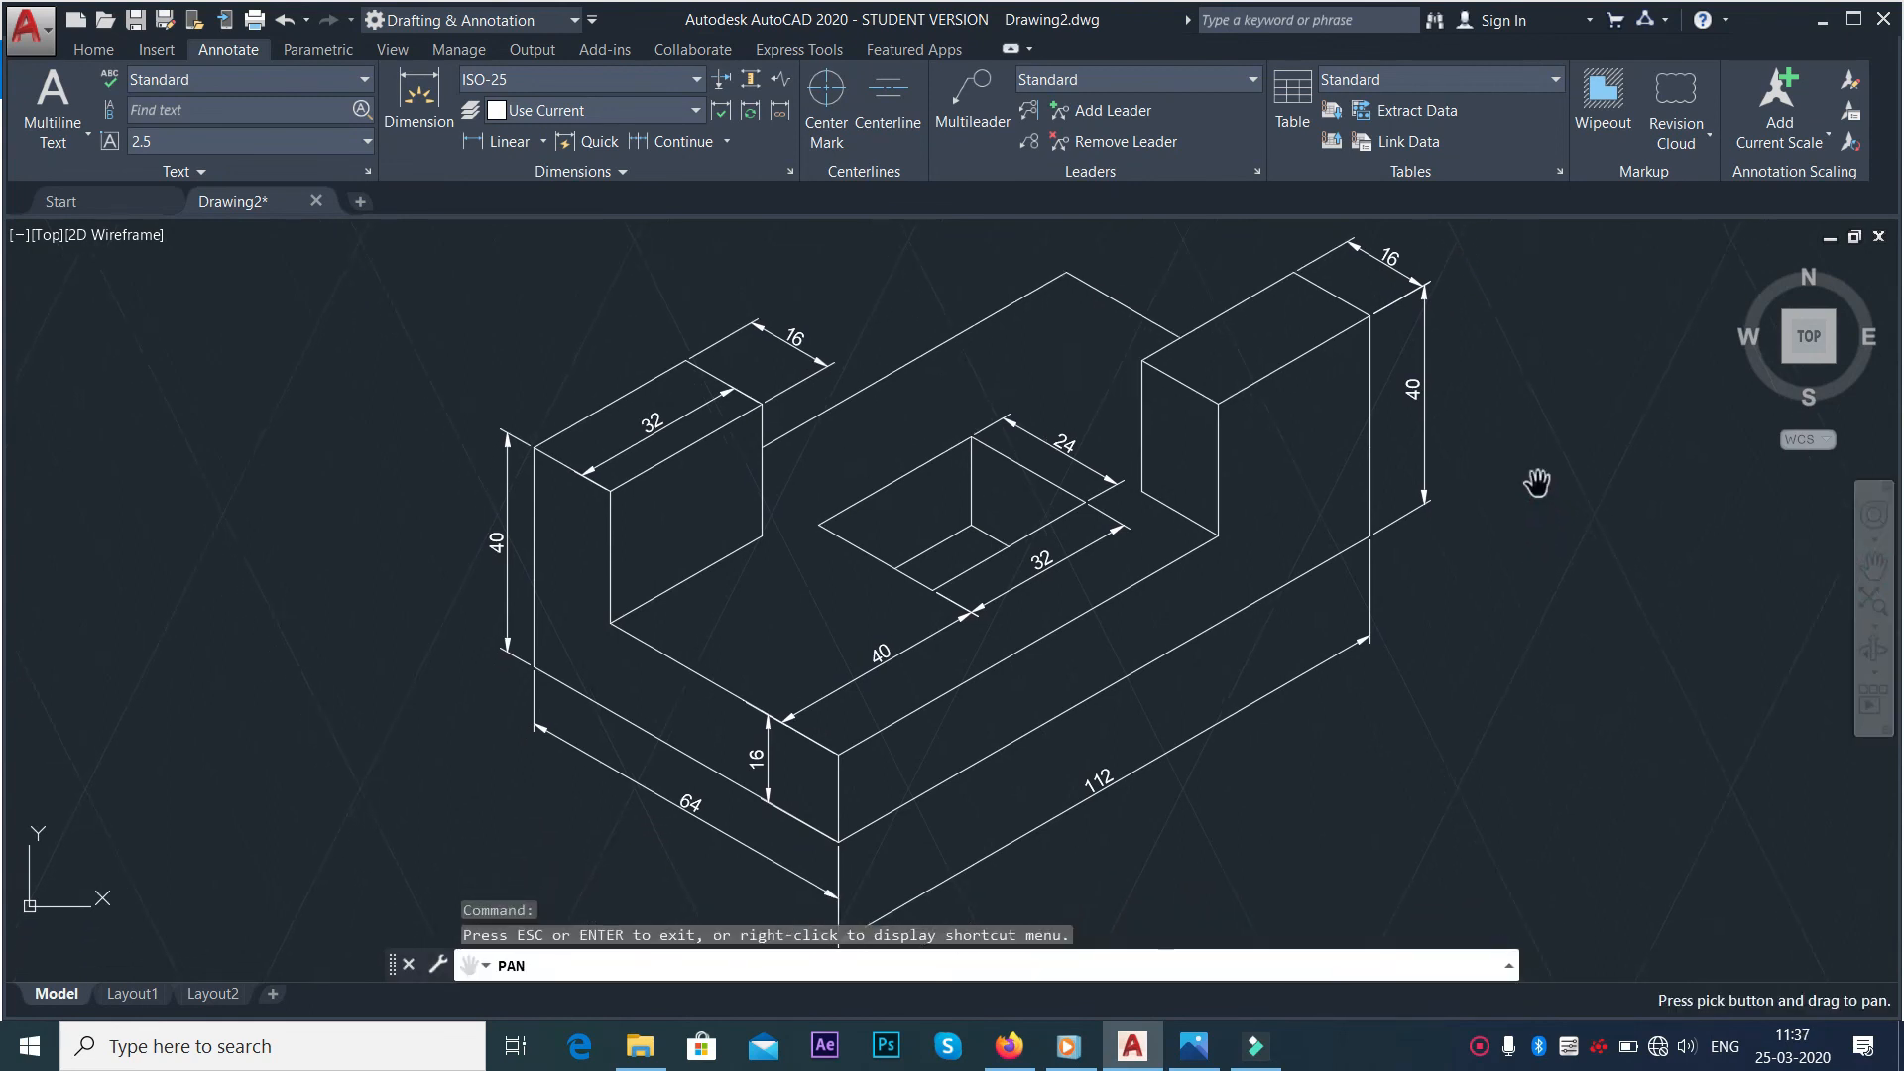
pyautogui.rightClick(1235, 589)
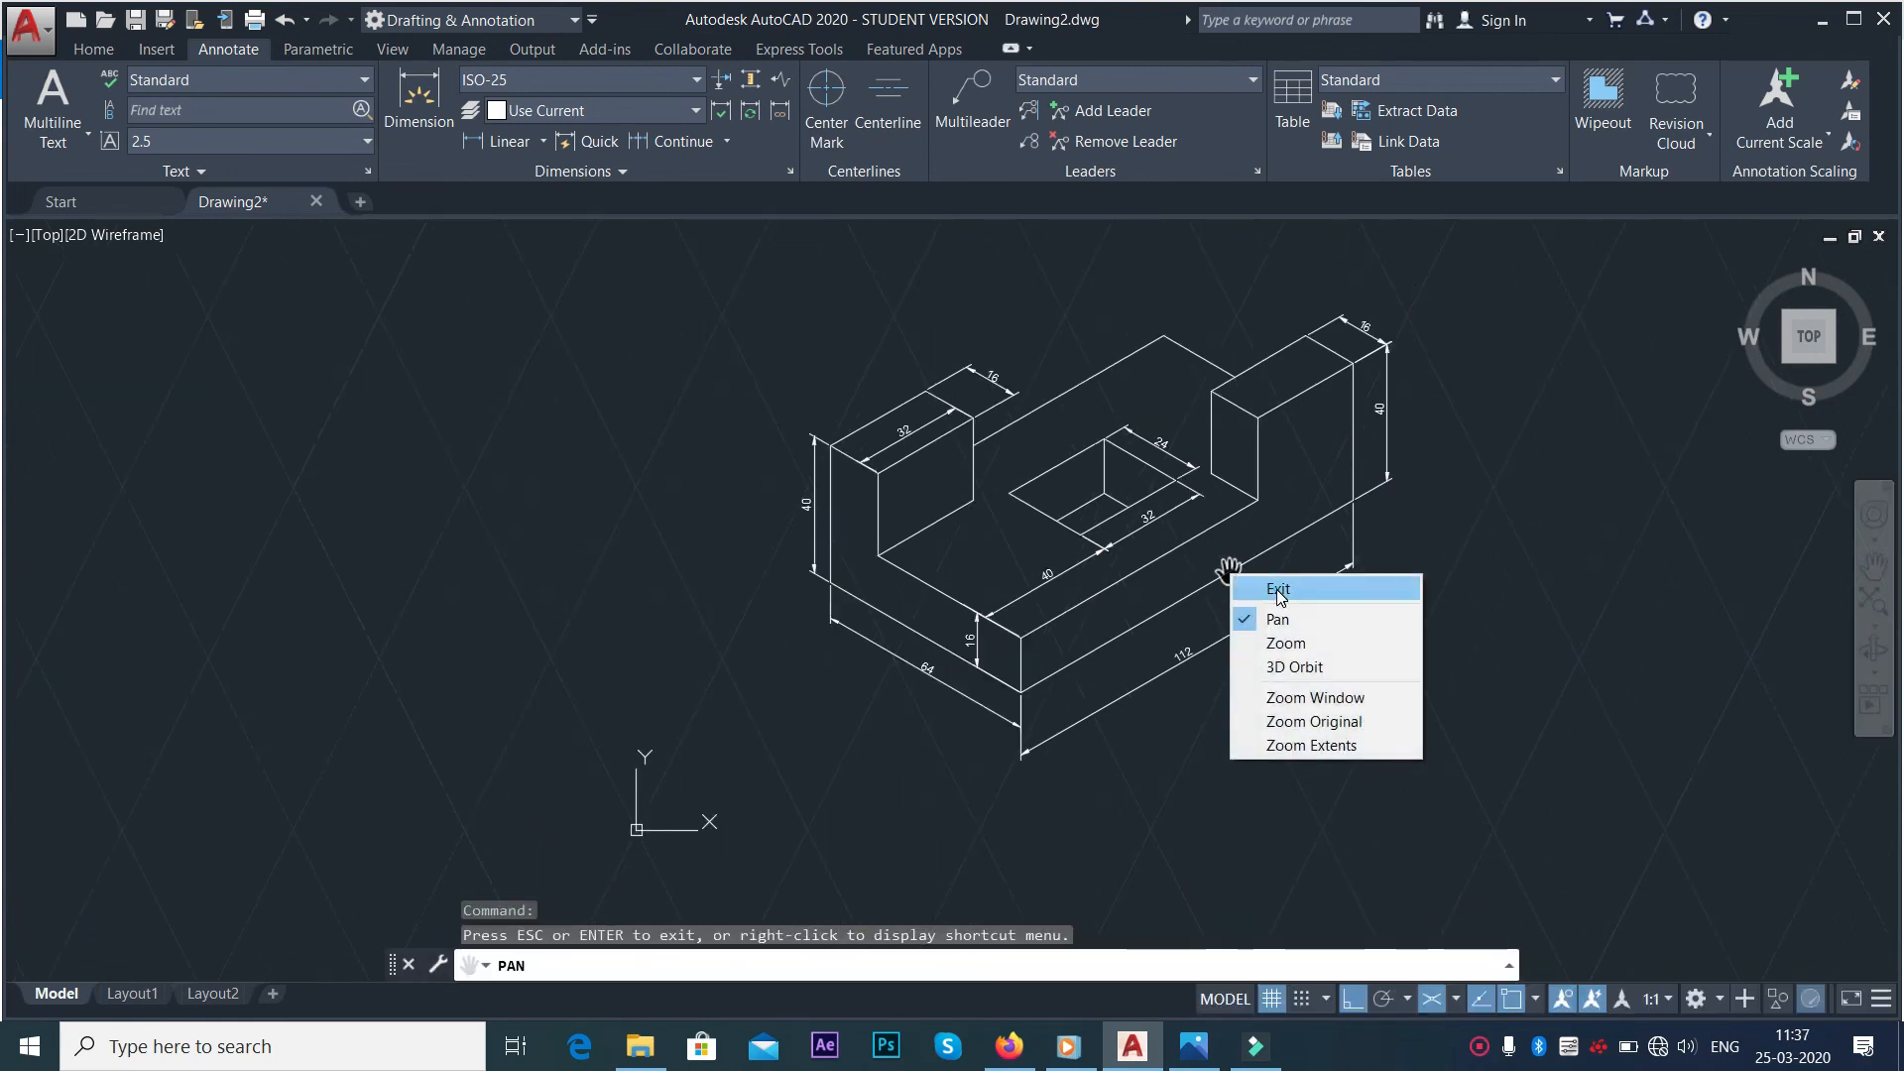
pyautogui.click(1272, 586)
pyautogui.scroll(2, 1236, 640)
pyautogui.click(1196, 657)
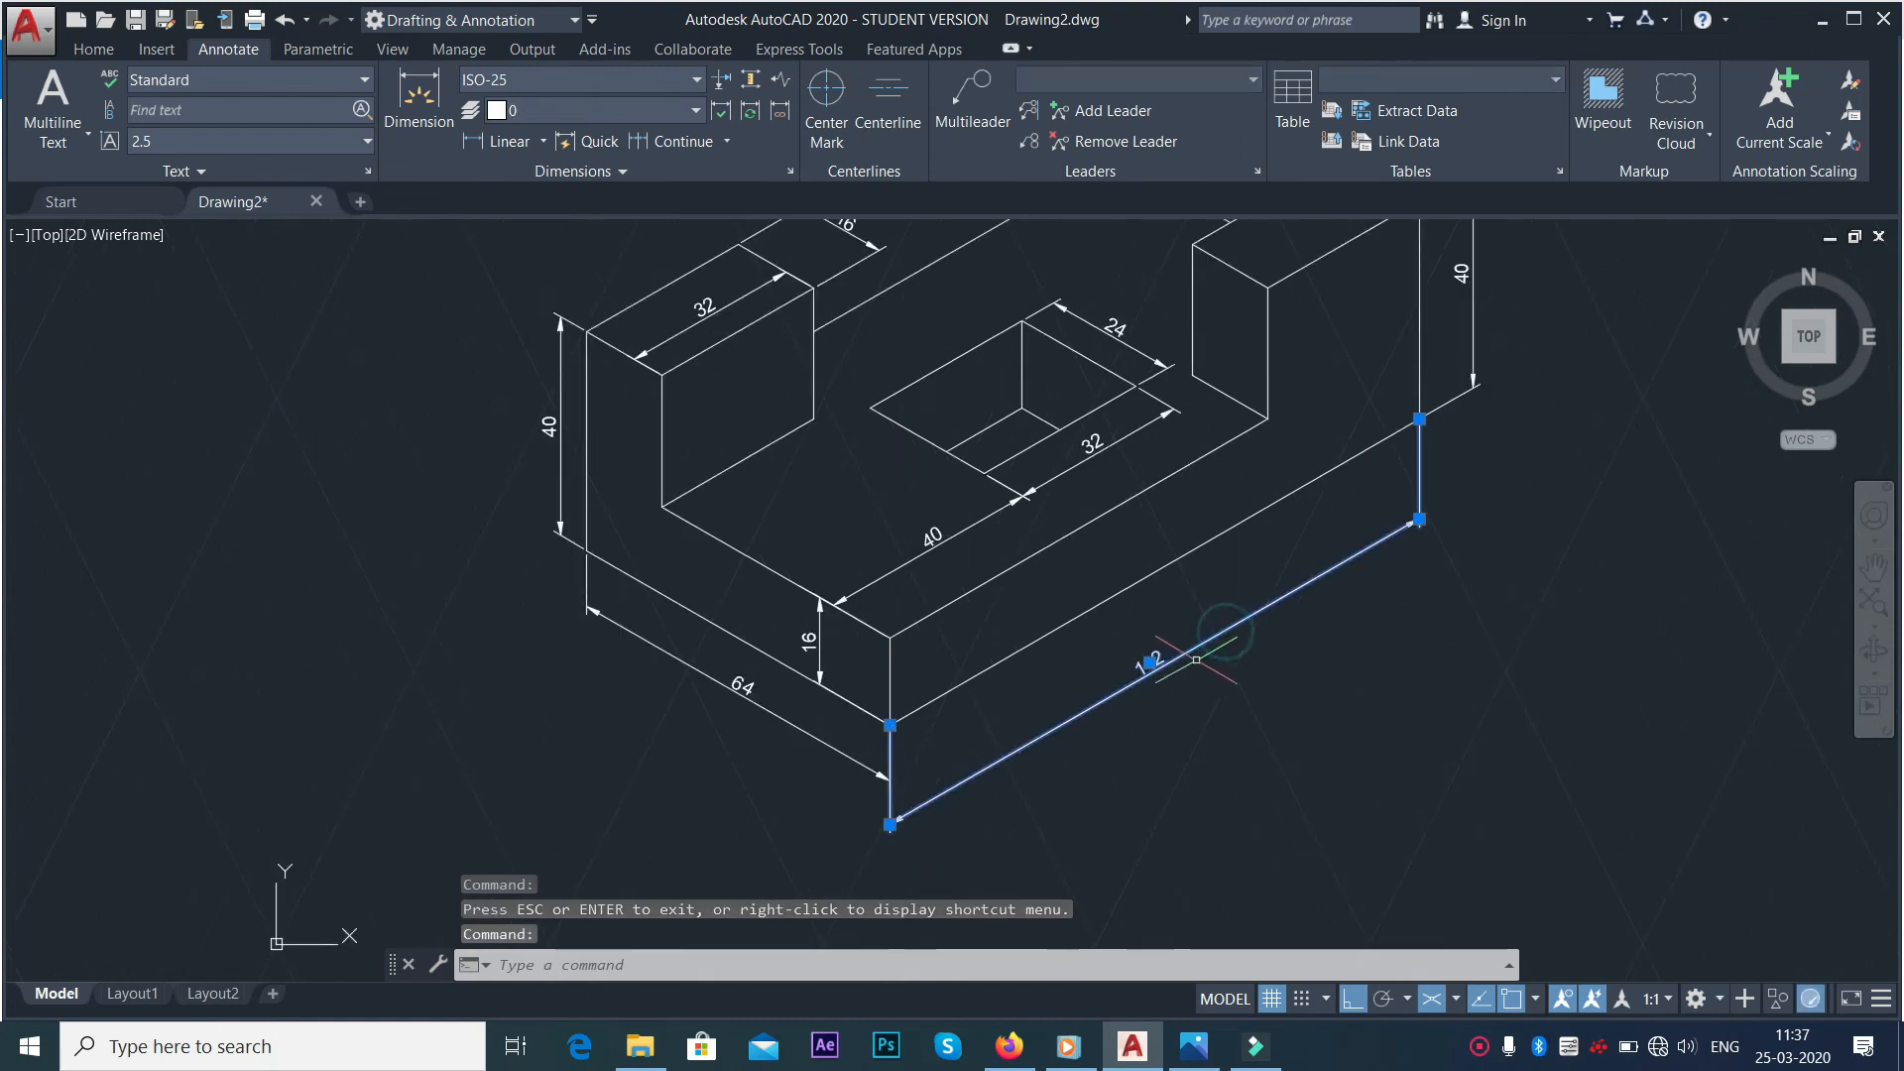
pyautogui.click(1151, 662)
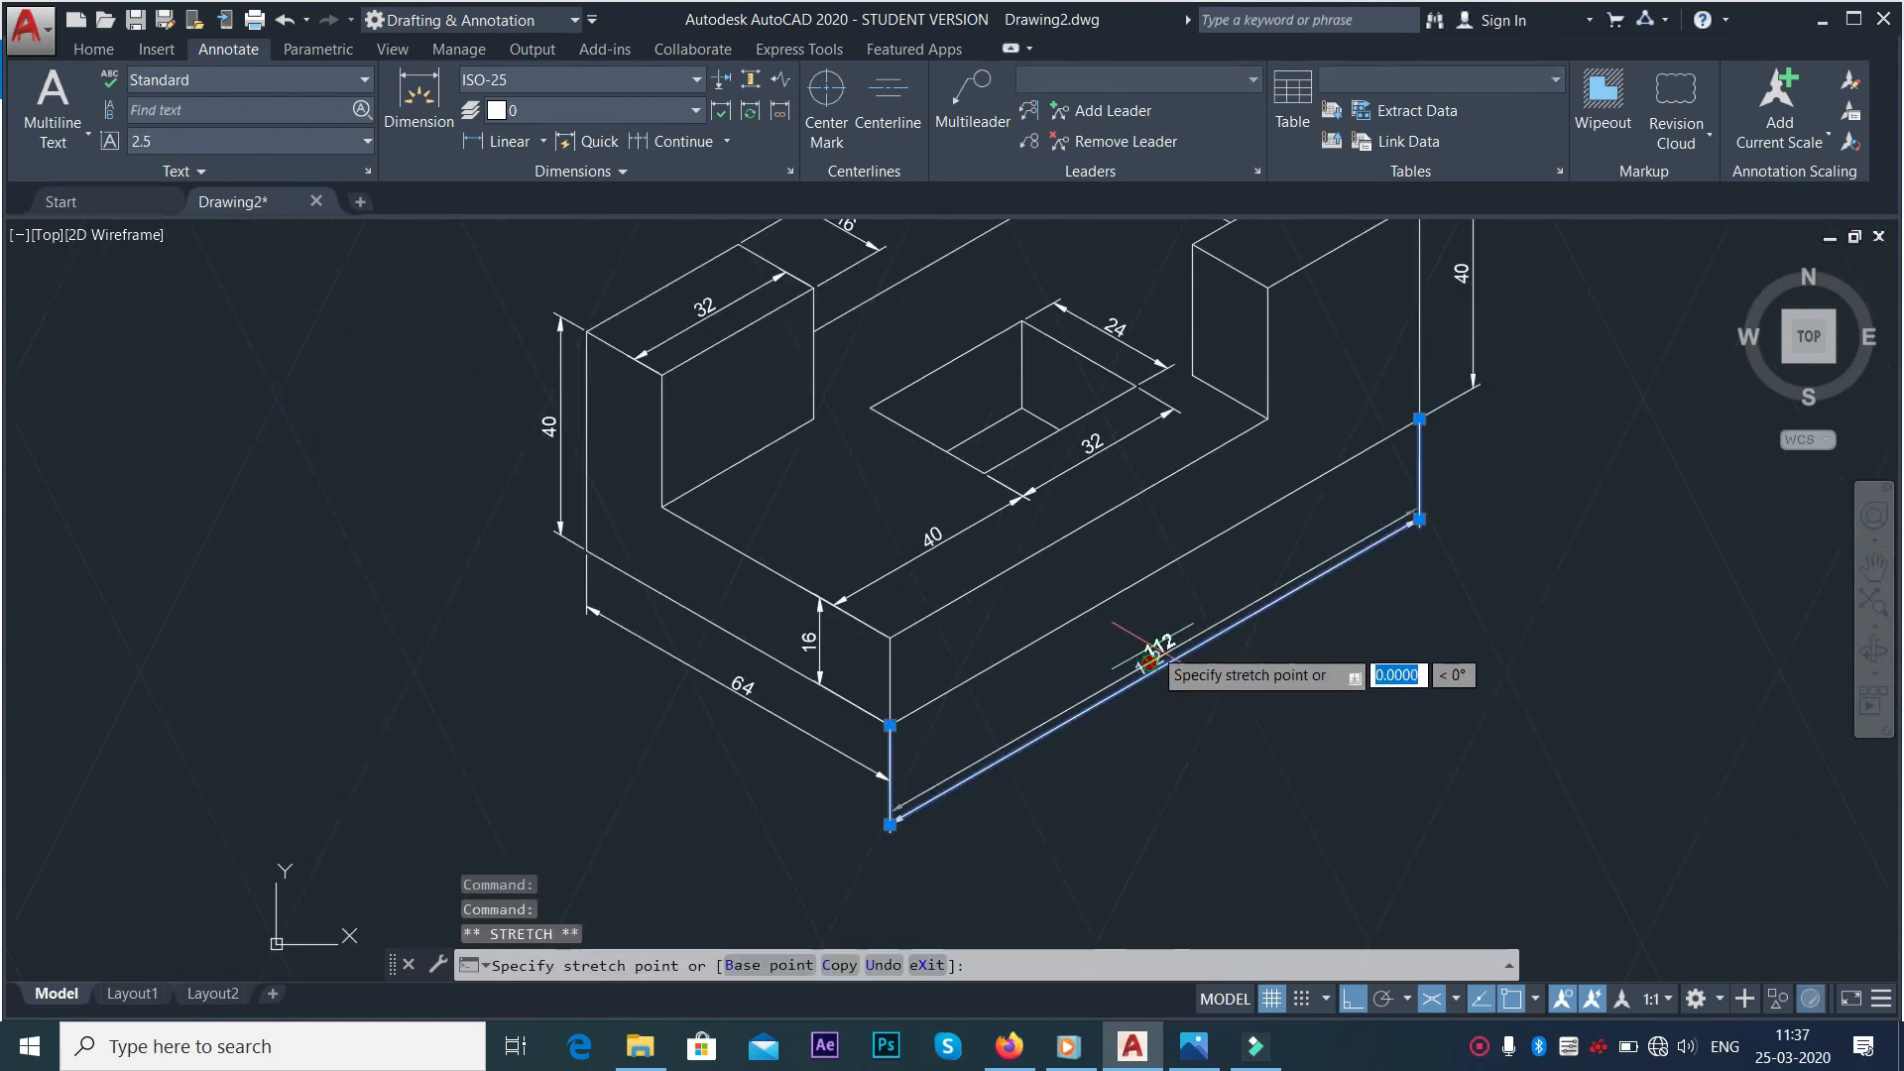
pyautogui.click(1148, 636)
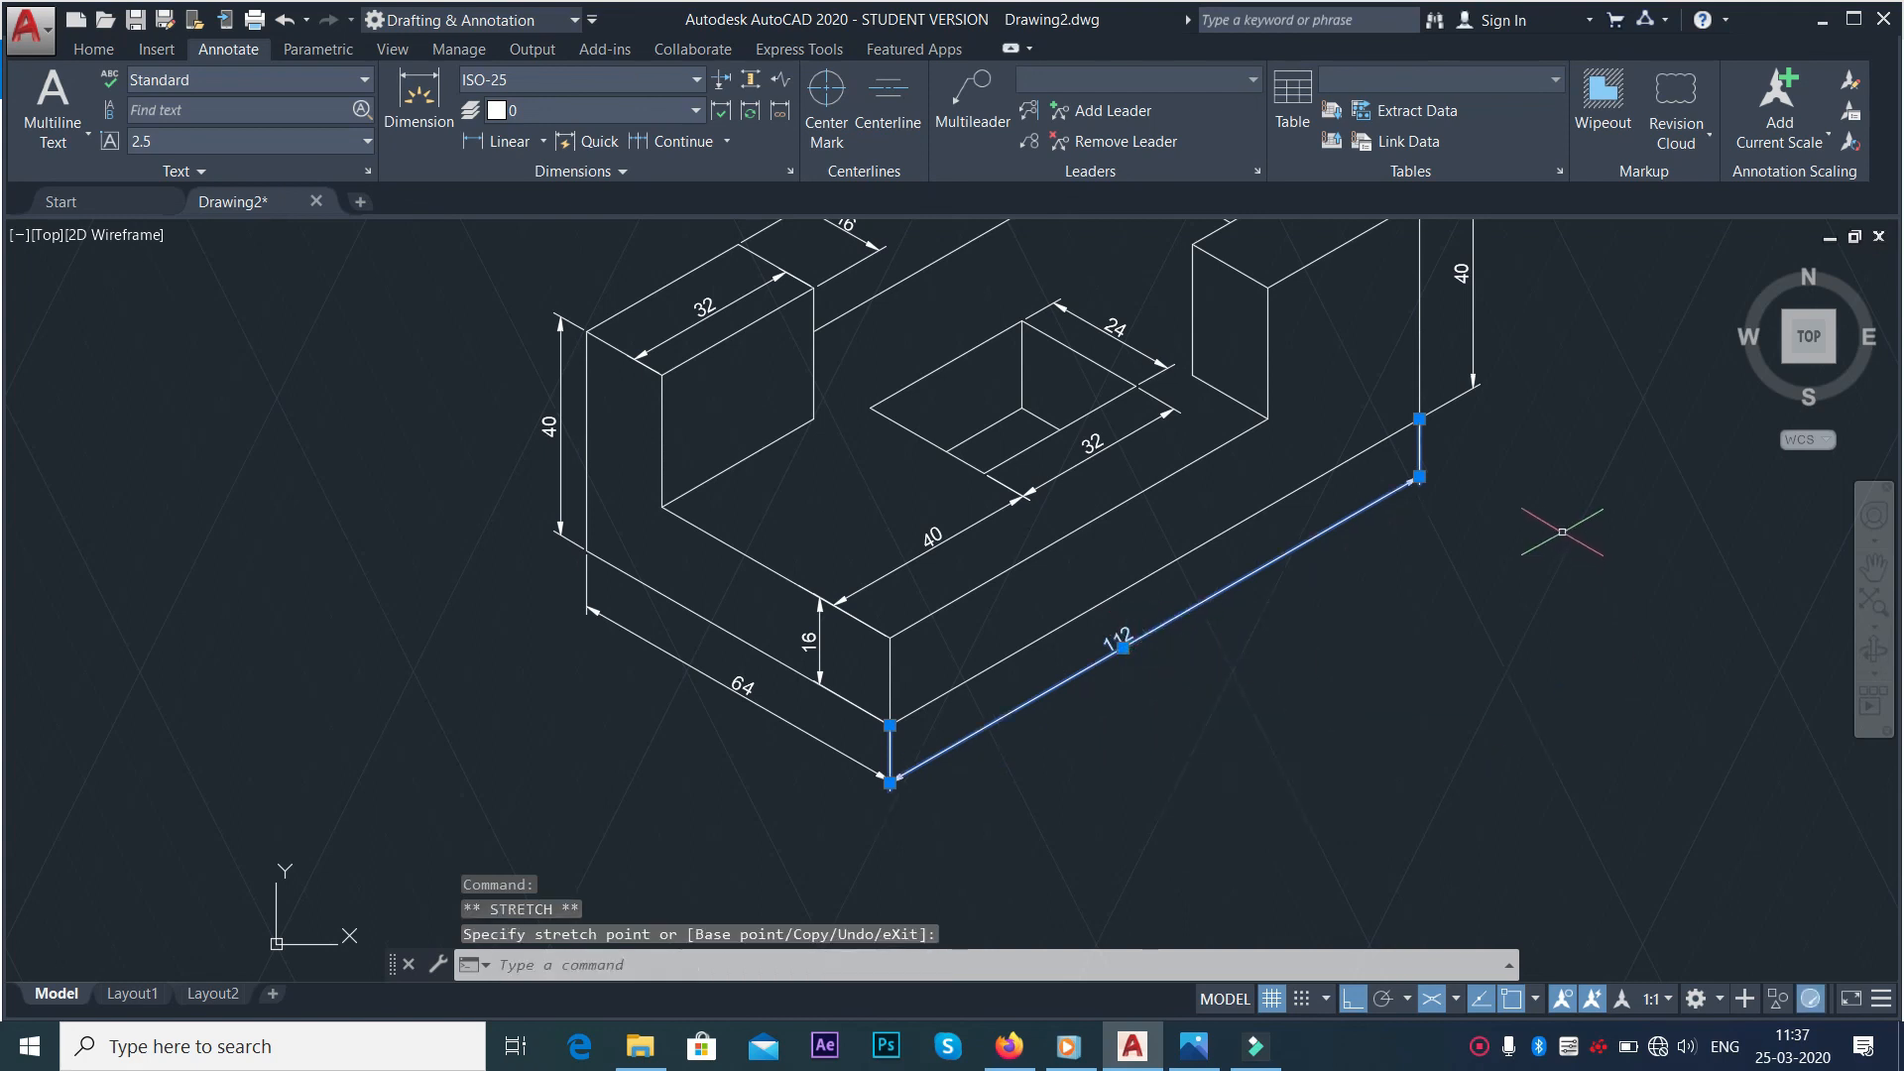
pyautogui.press('Escape')
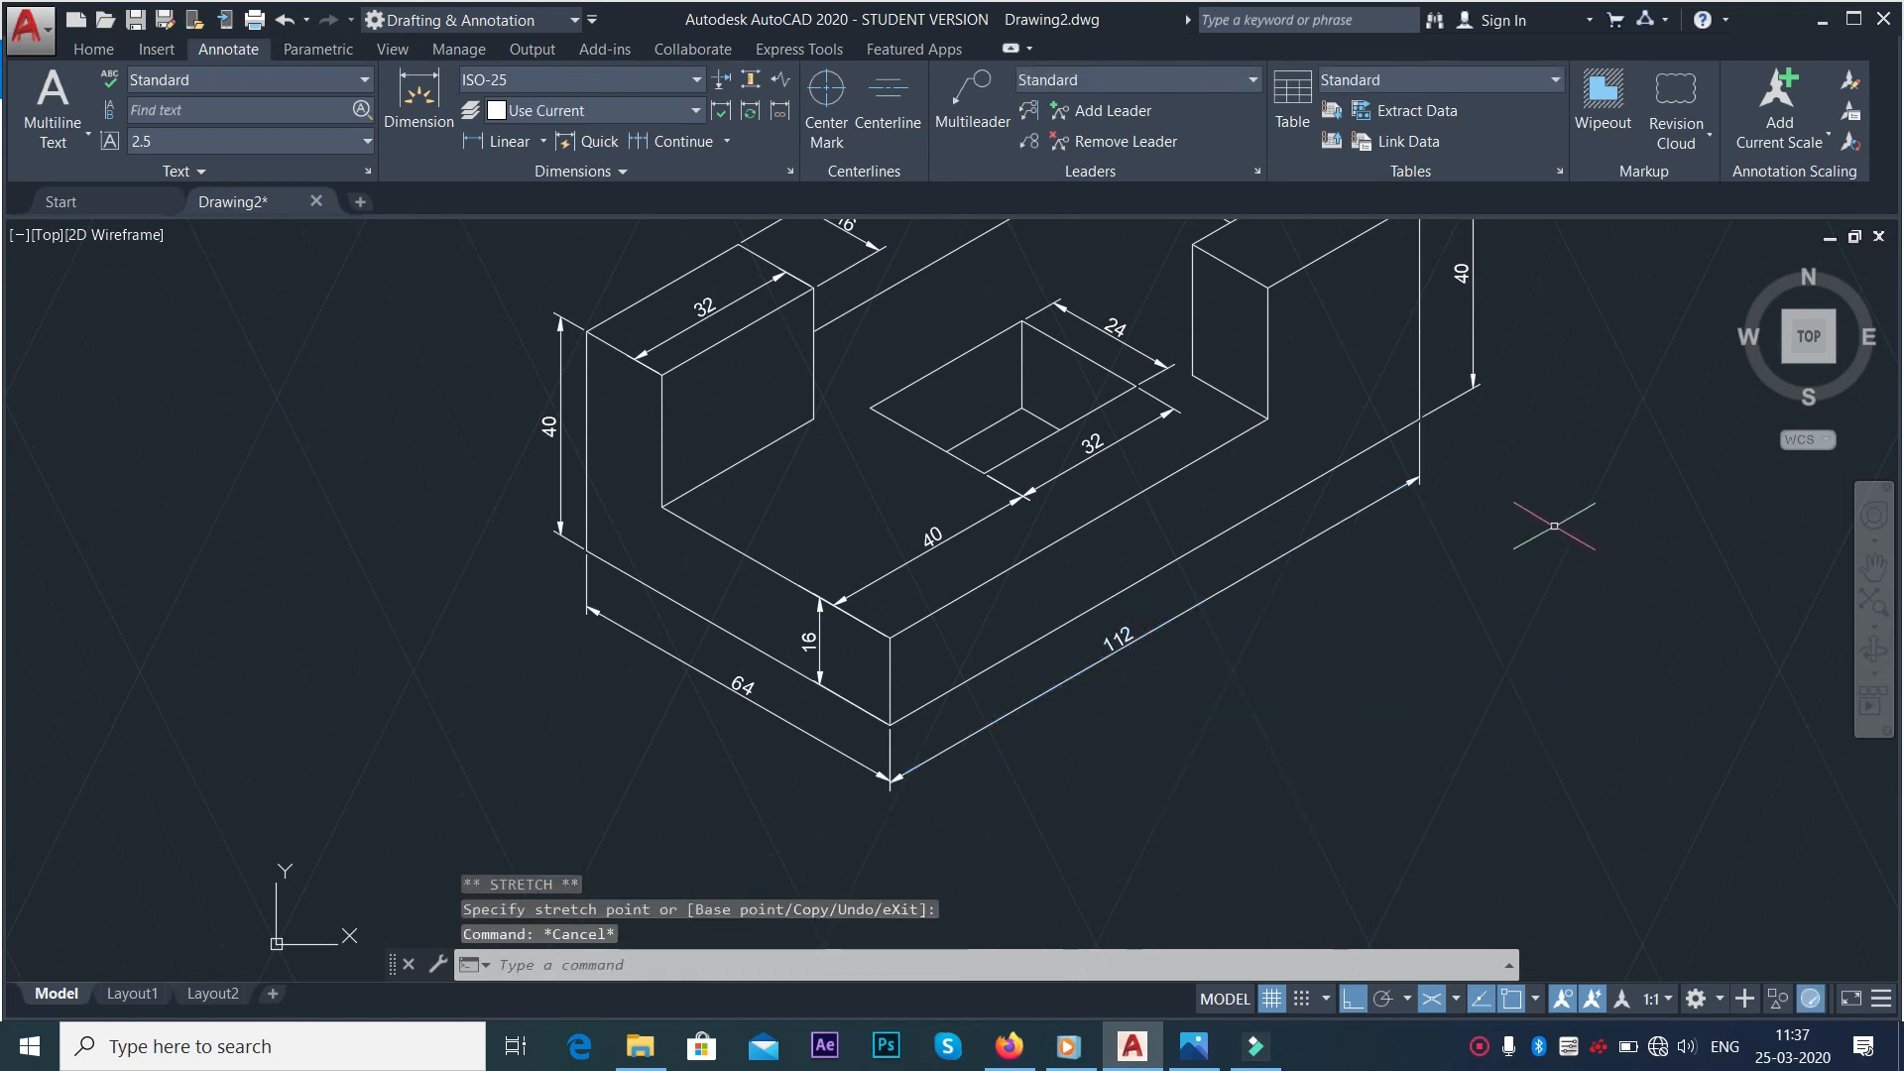